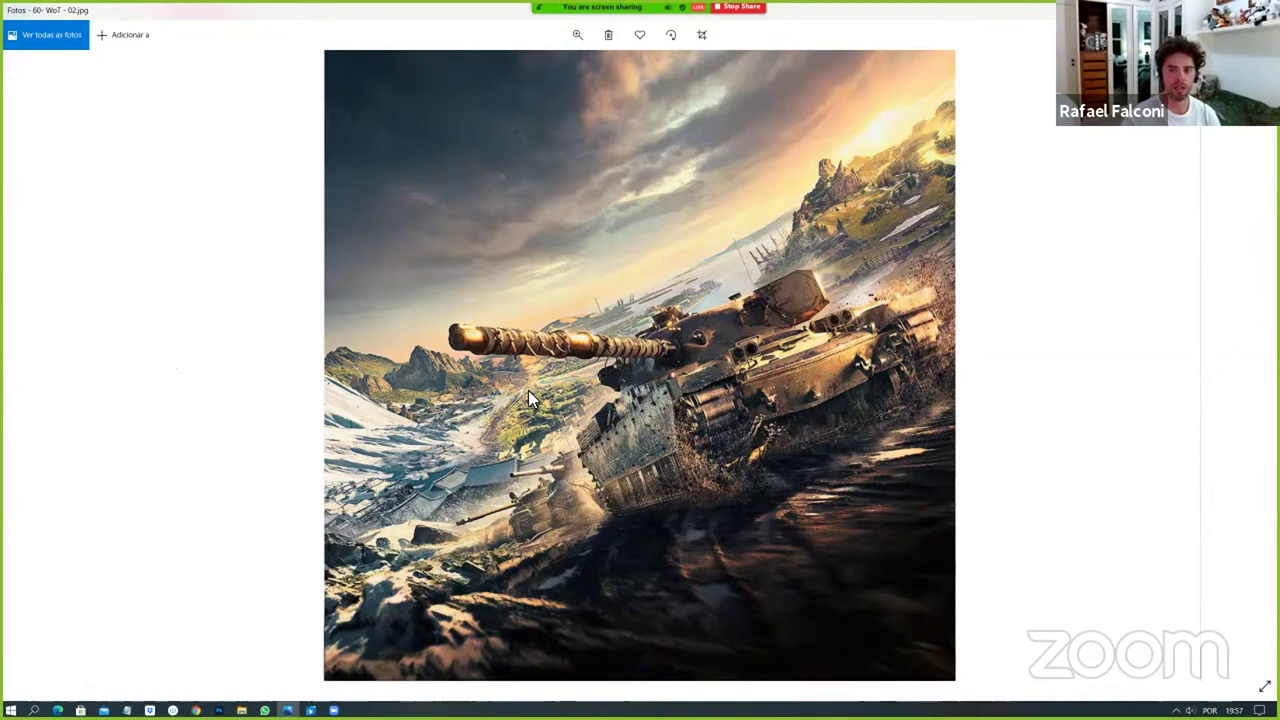
# Look through the remaining World of Tanks artwork images, including the detail crops and the PlayStation Store screenshots.
pyautogui.press('Right')
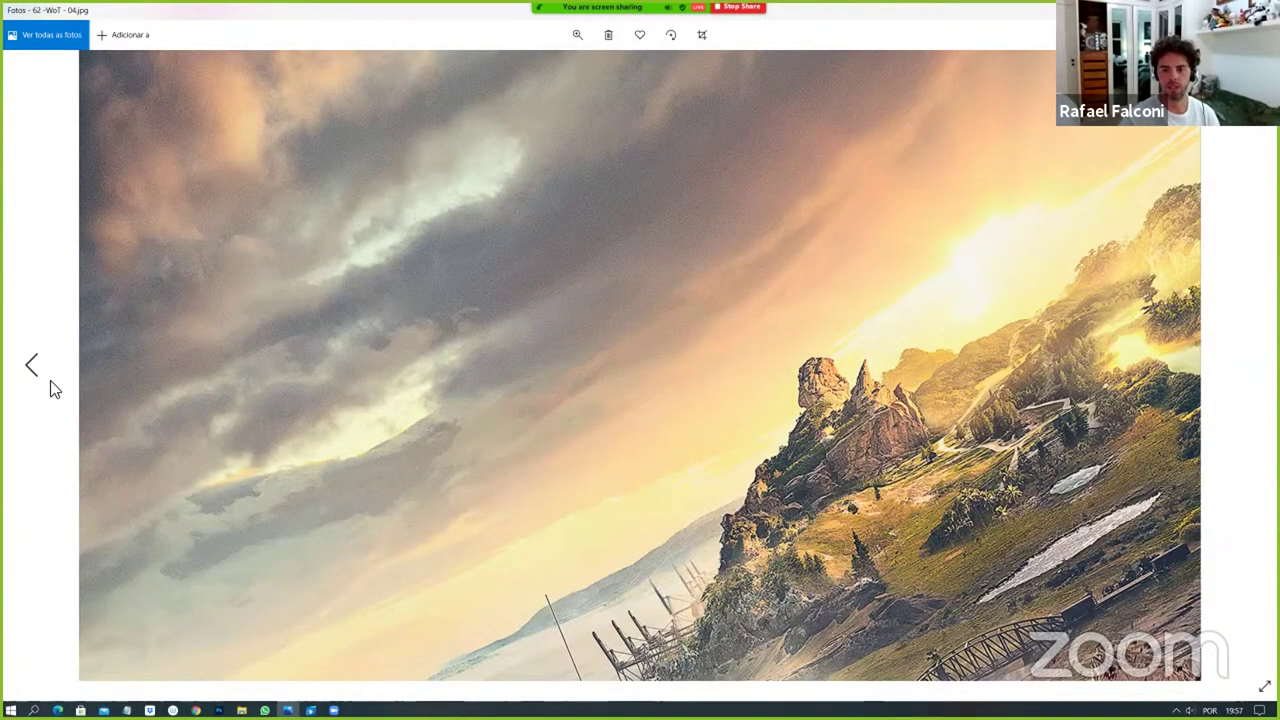
pyautogui.press('Right')
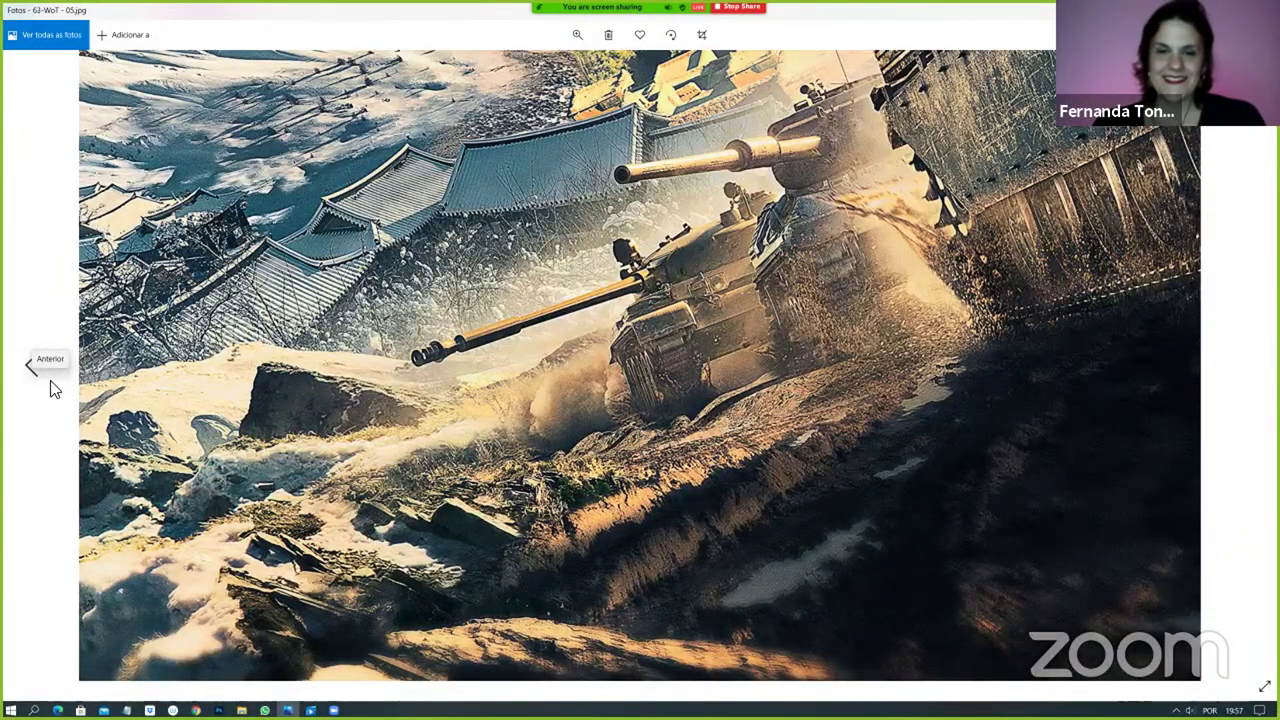
pyautogui.press('Right')
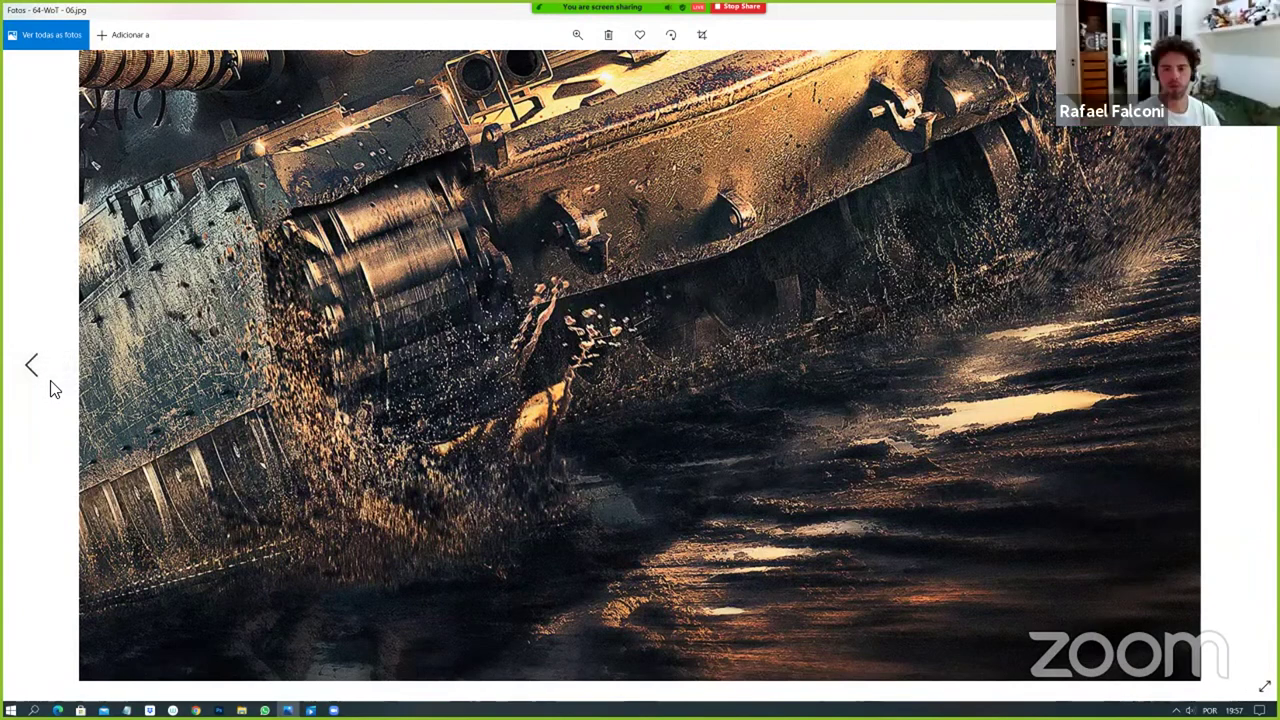
pyautogui.press('Right')
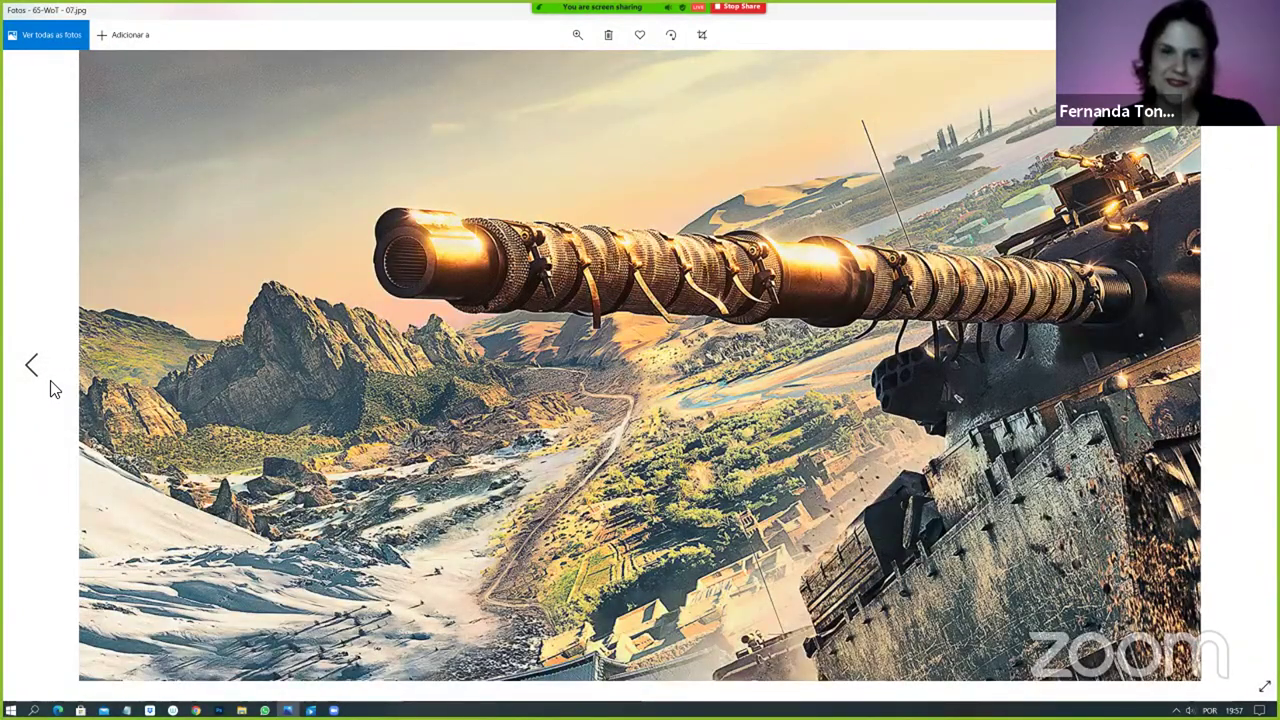
pyautogui.press('Right')
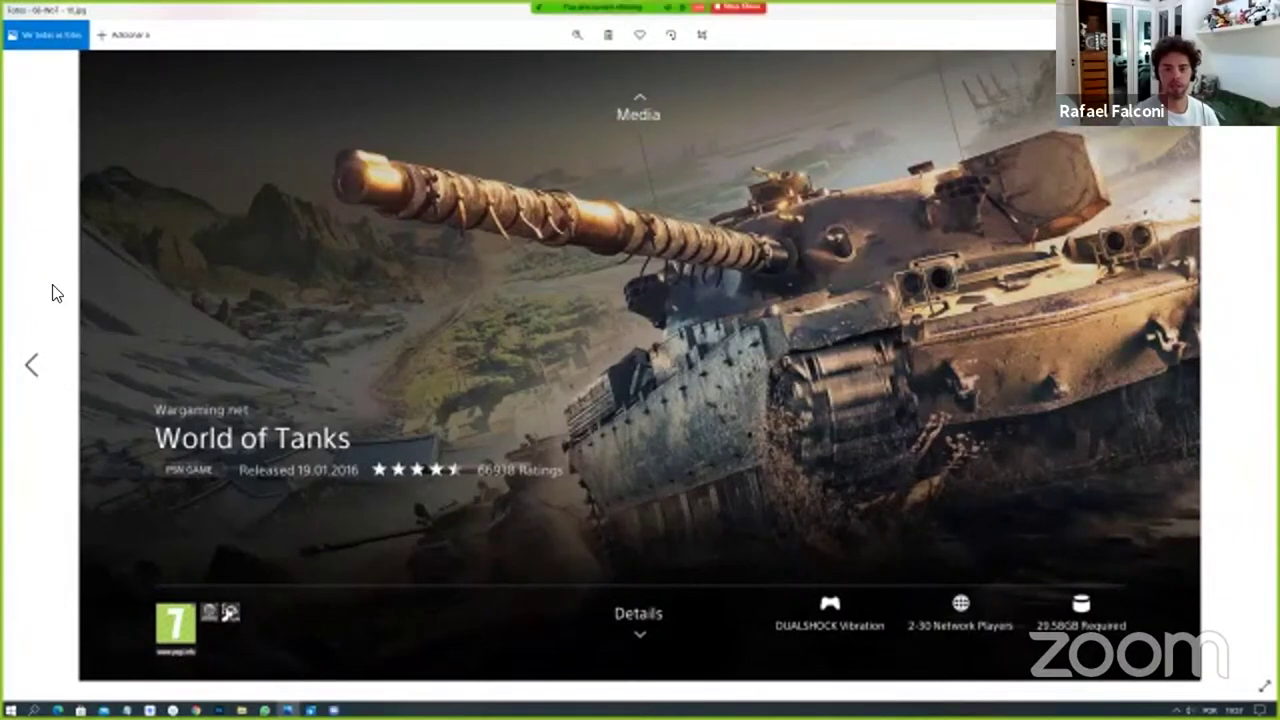
pyautogui.press('Right')
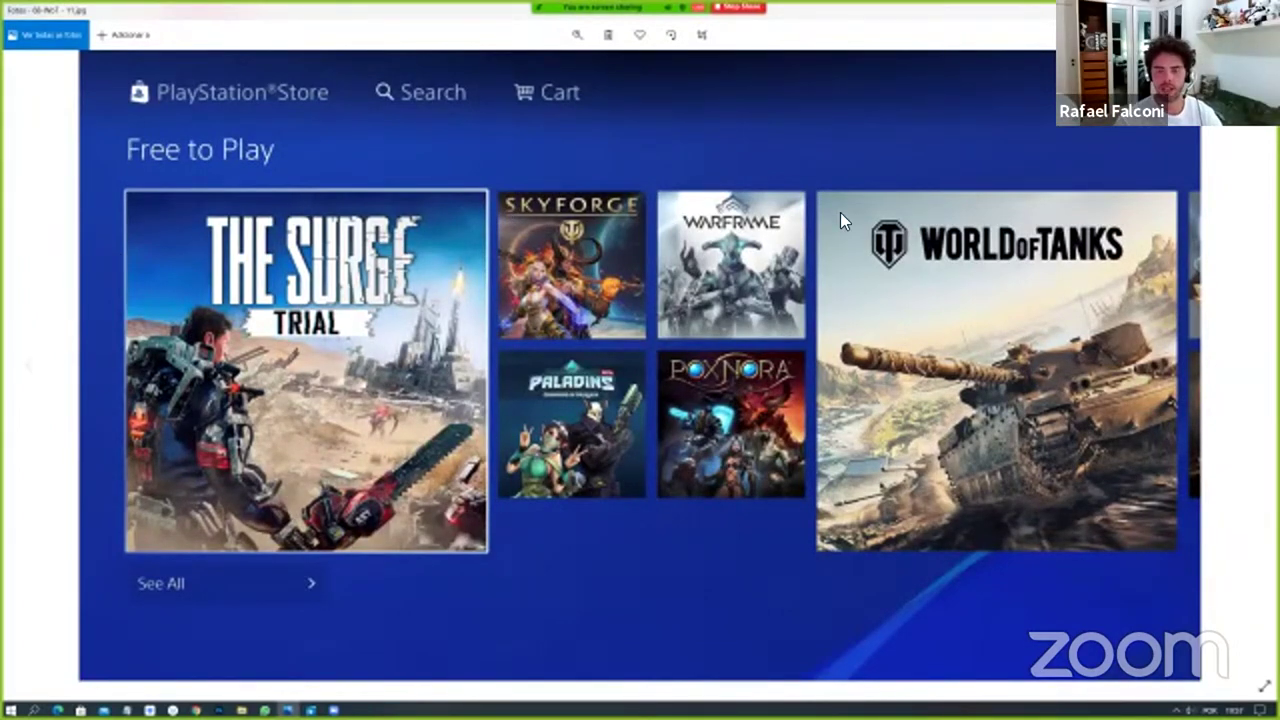
# Minimize the photo viewer, switch to the Workshop_Ebac_Concept_v01 composite in Photoshop and select the Group 1 layer group.
pyautogui.press('super+Down')
pyautogui.press('super+Down')
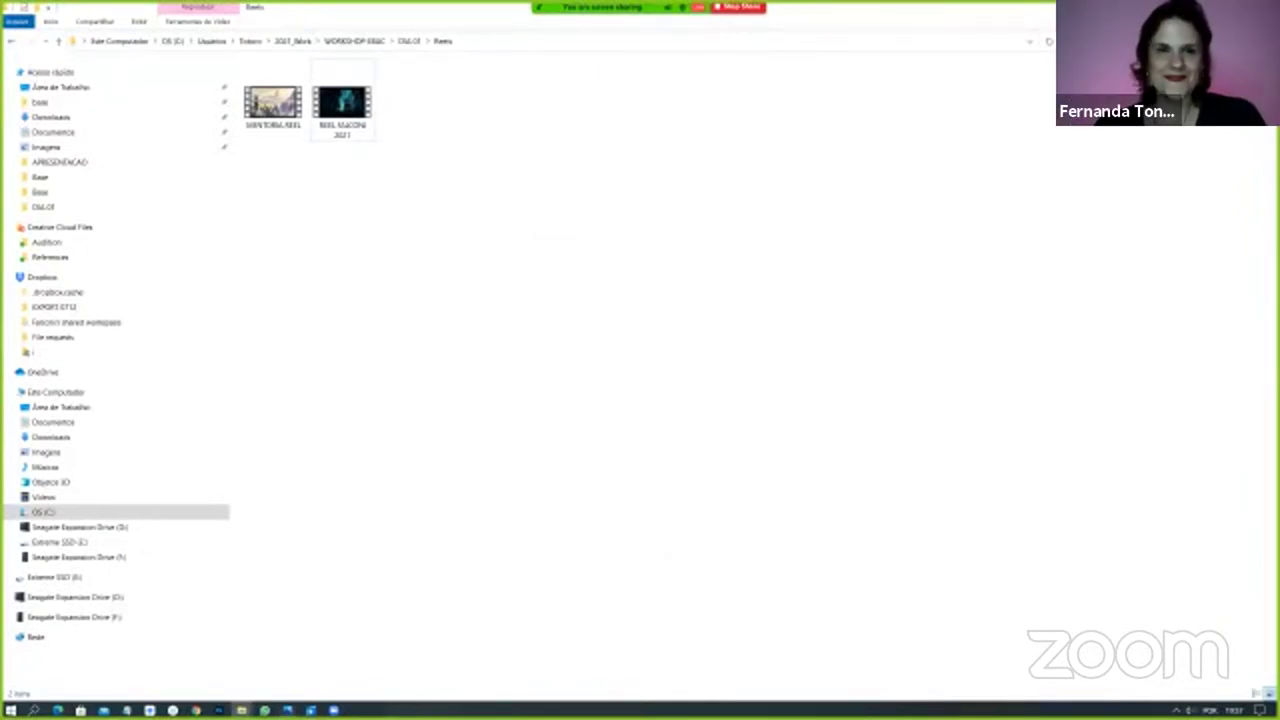
pyautogui.hotkey('alt', 'Tab')
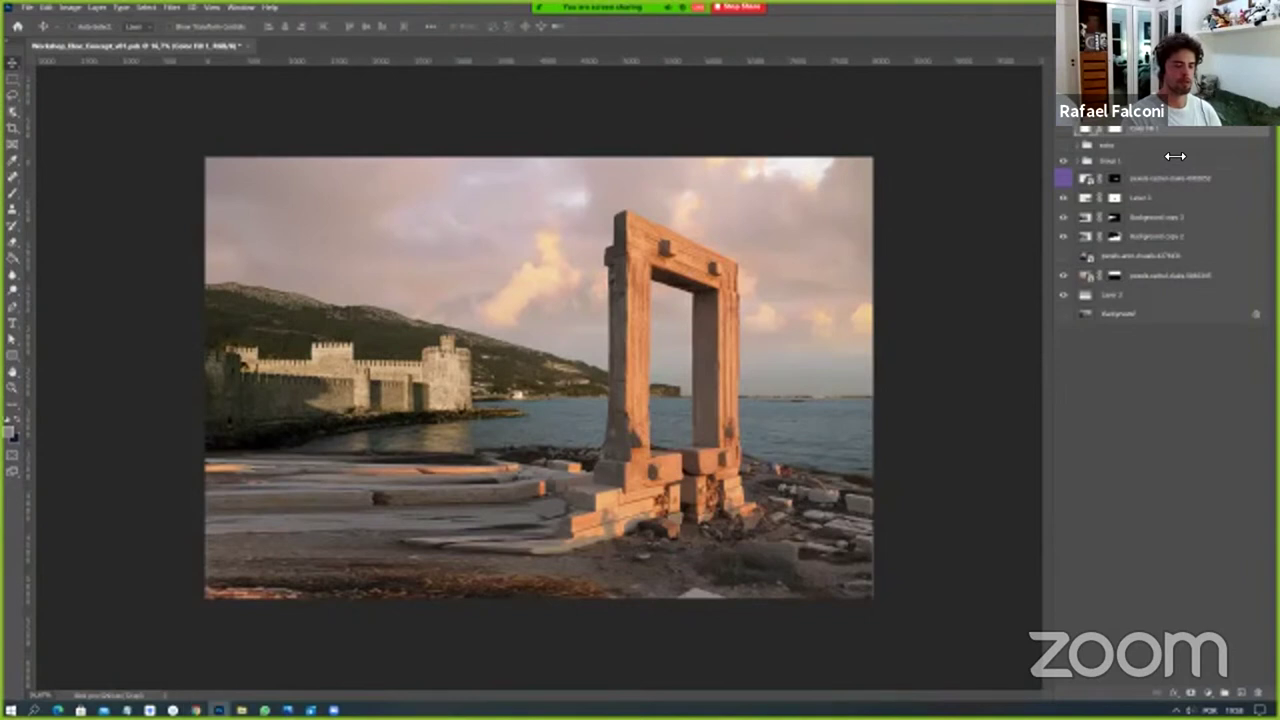
pyautogui.click(1175, 157)
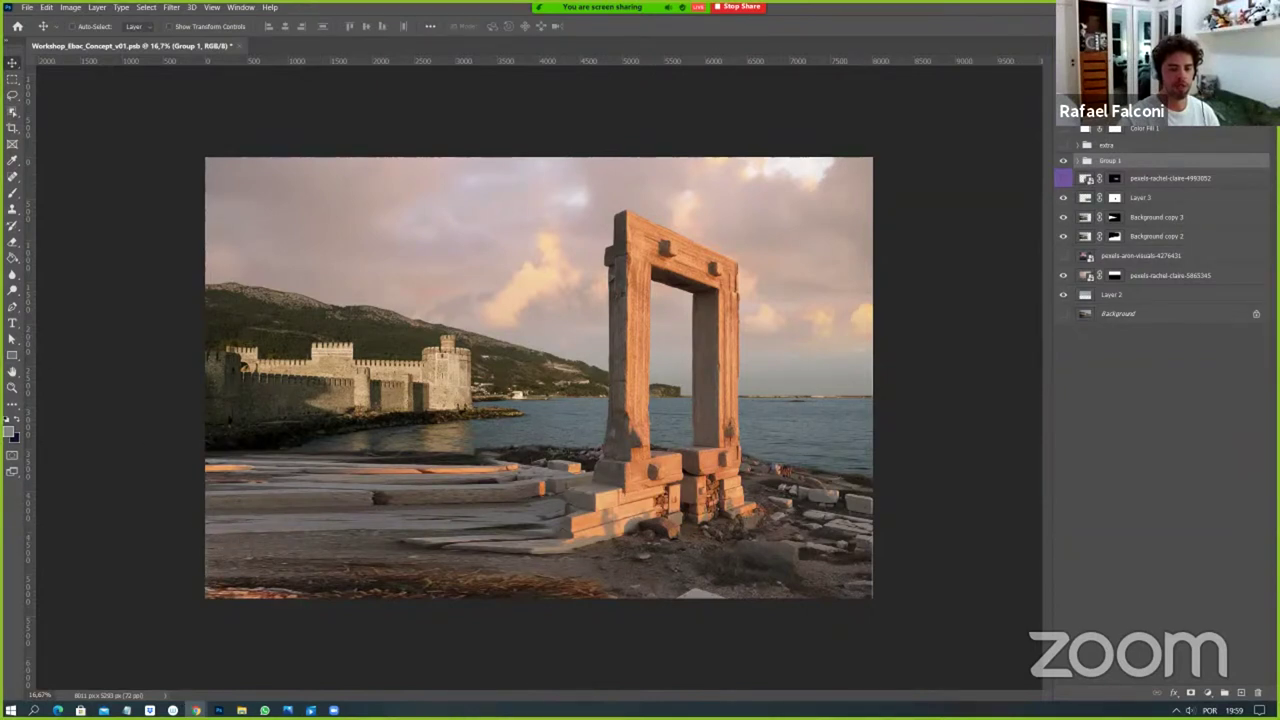
# Switch to the browser and open the Cidade costeira Pexels collection linked in the DIA 01 - matte painting Trello card.
pyautogui.moveTo(196, 708)
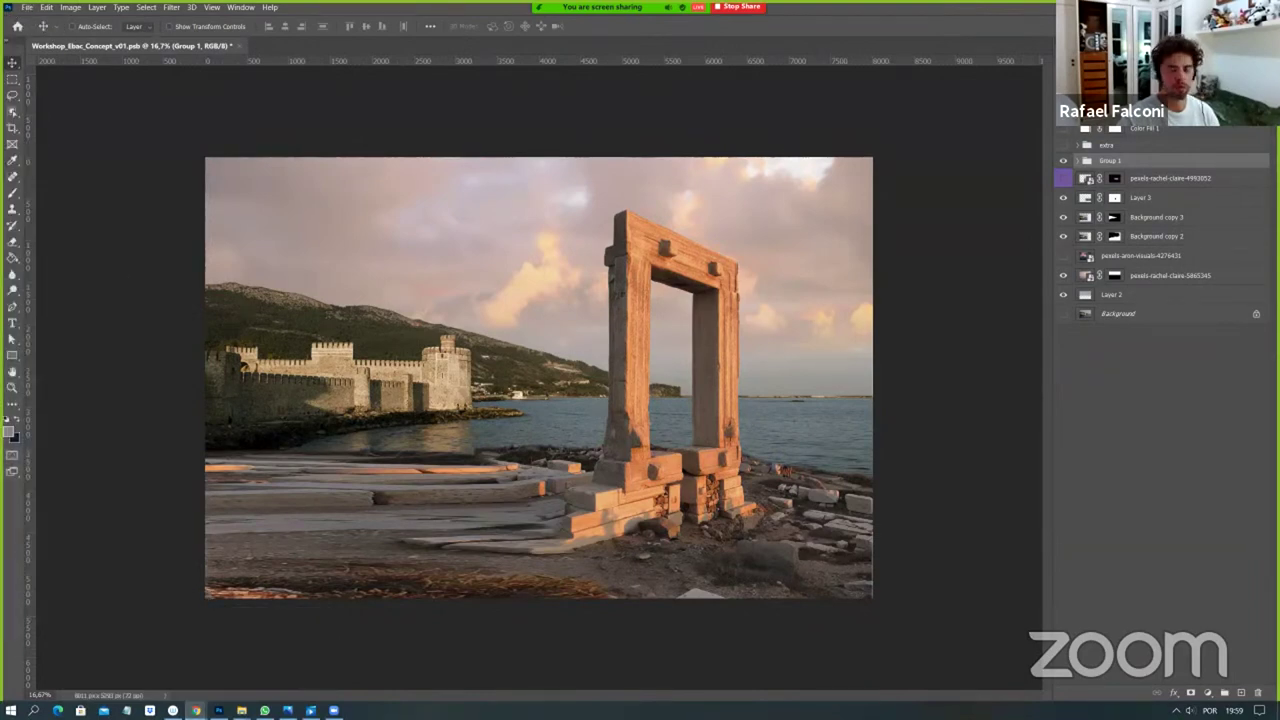
pyautogui.hotkey('alt', 'Tab')
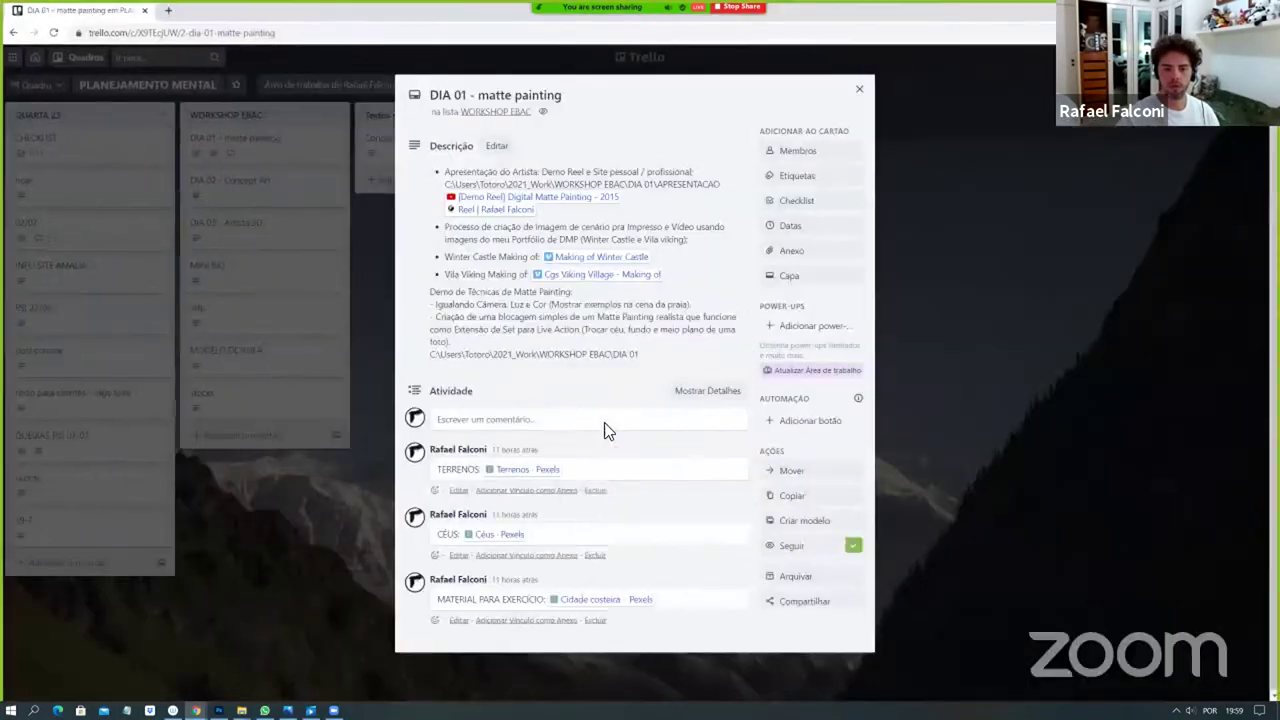
pyautogui.click(588, 596)
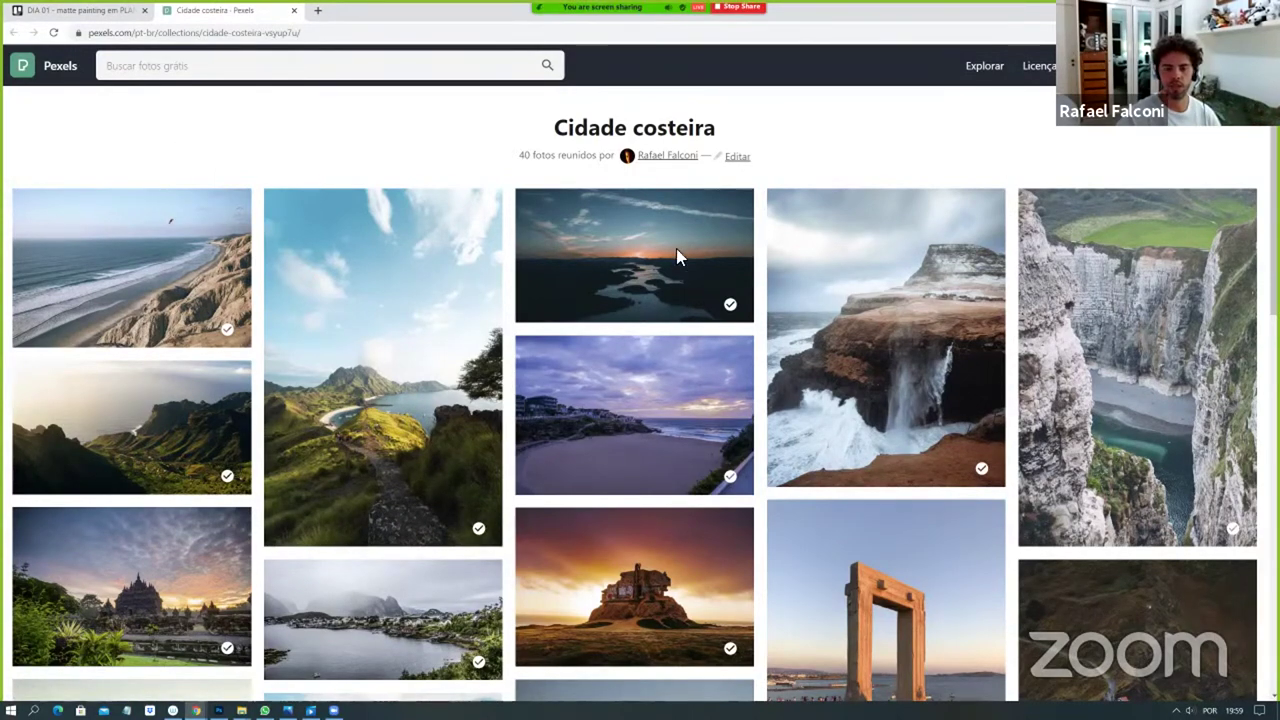
pyautogui.hotkey('alt', 'Tab')
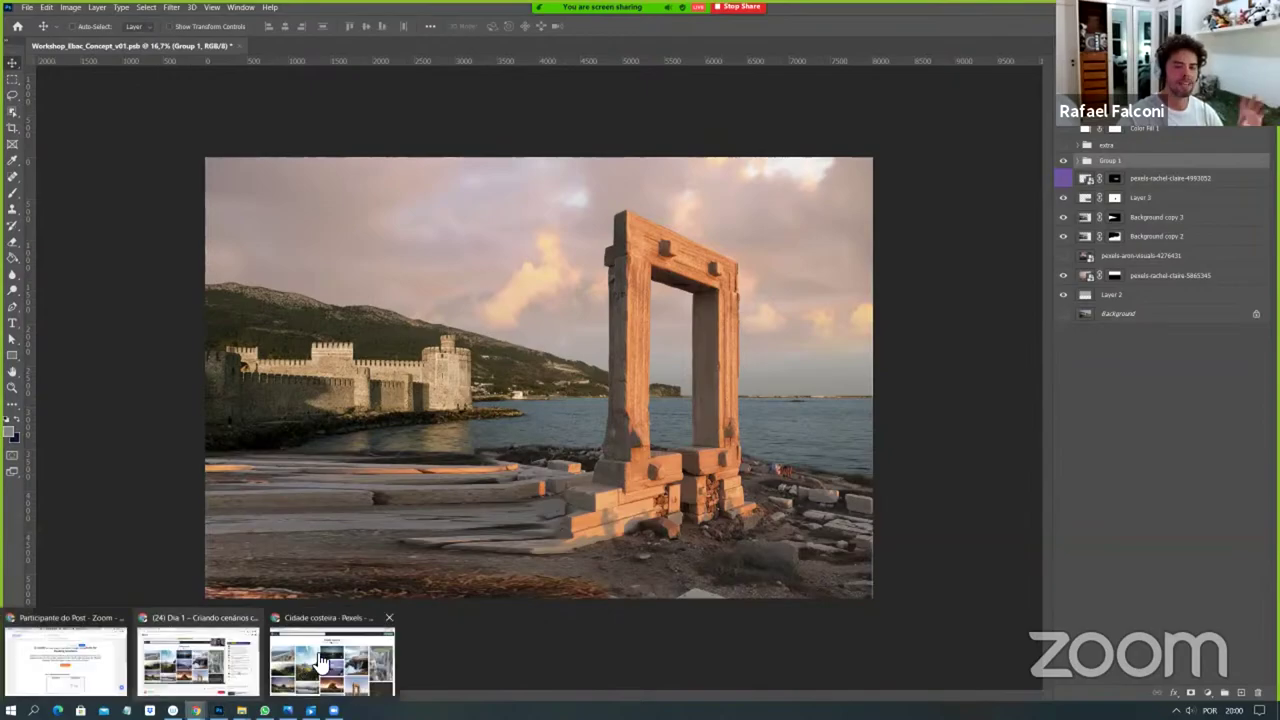
pyautogui.click(366, 620)
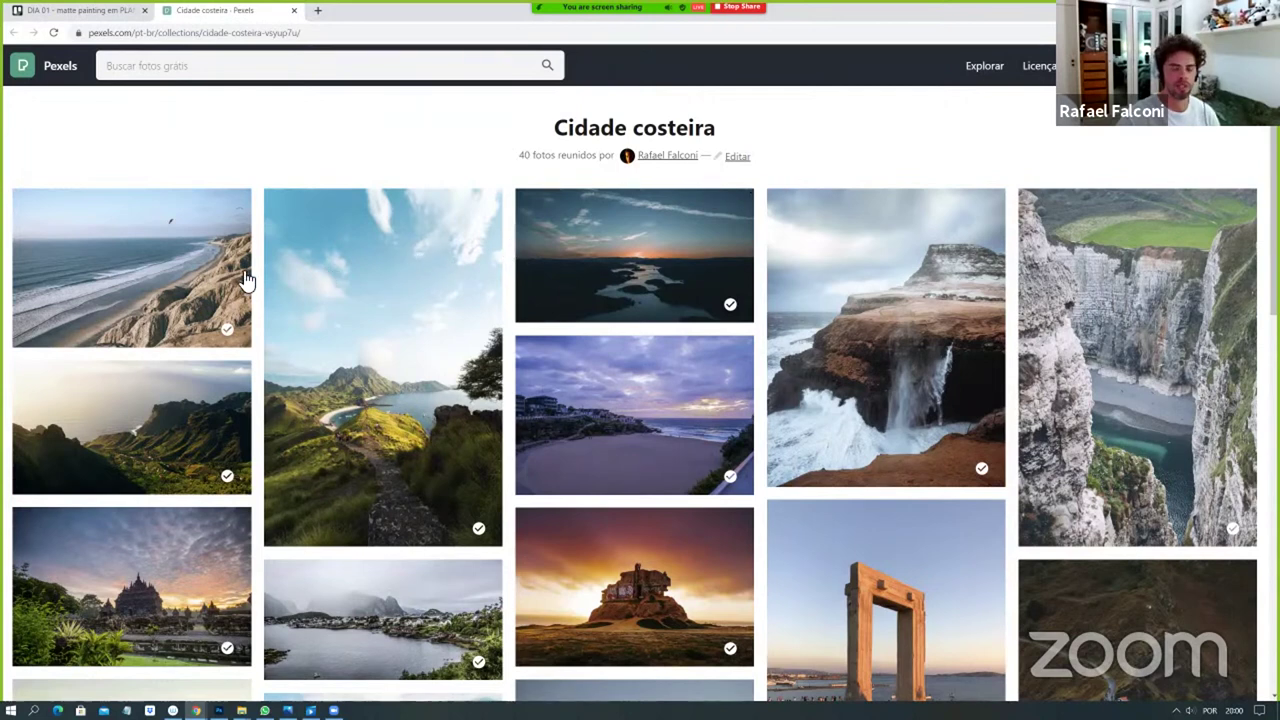
# Examine the coastal photos enlarged one after another, starting with the ruined building at sunset, and return to the collection overview.
pyautogui.moveTo(215, 276)
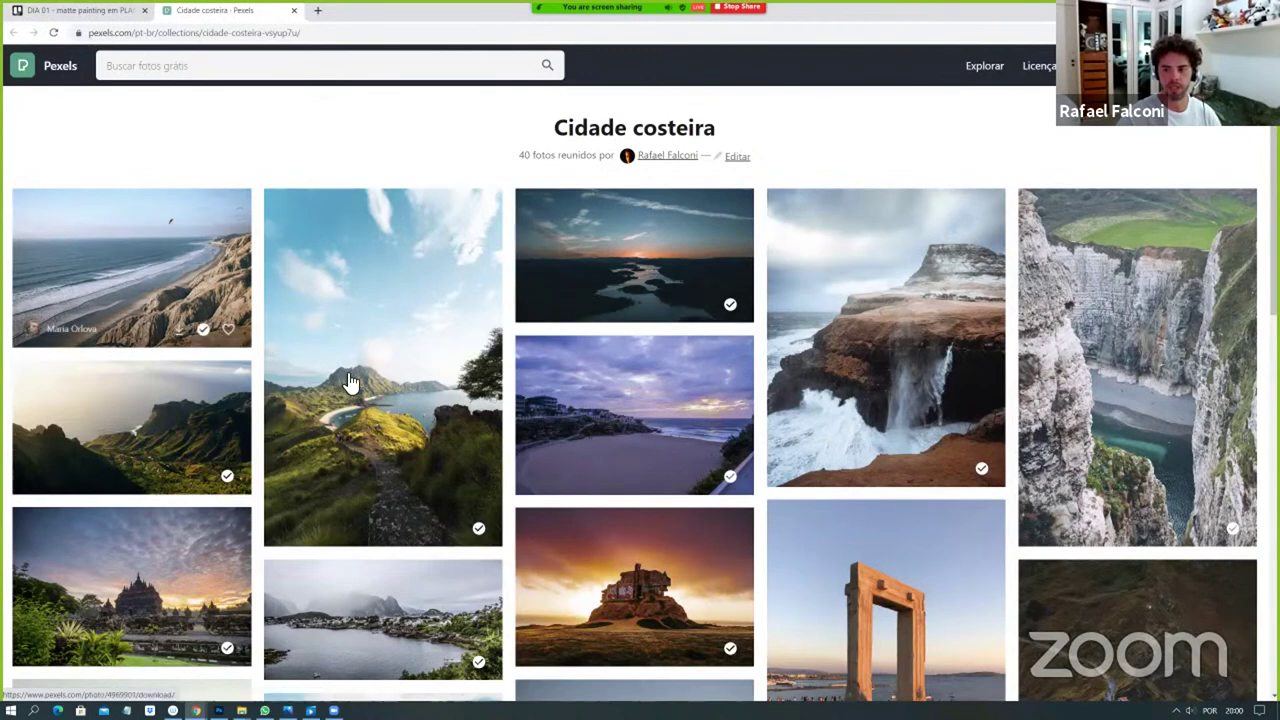
pyautogui.scroll(-2, 836, 246)
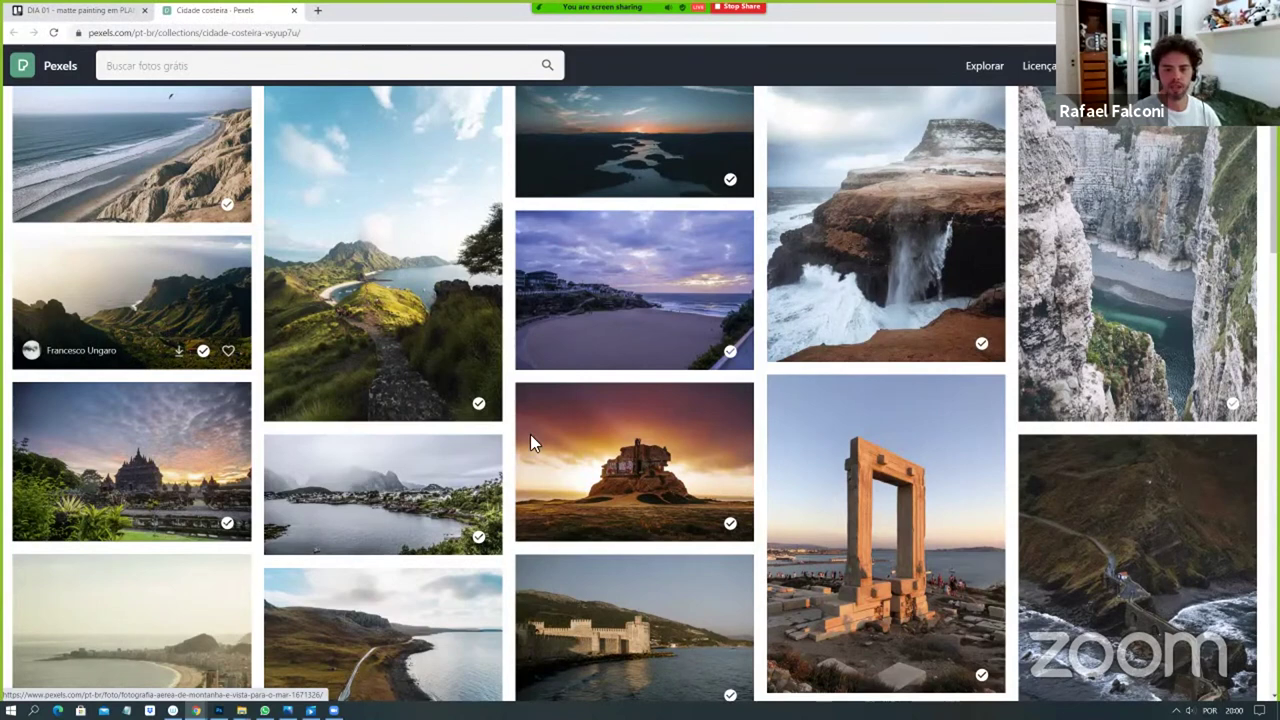
pyautogui.click(602, 478)
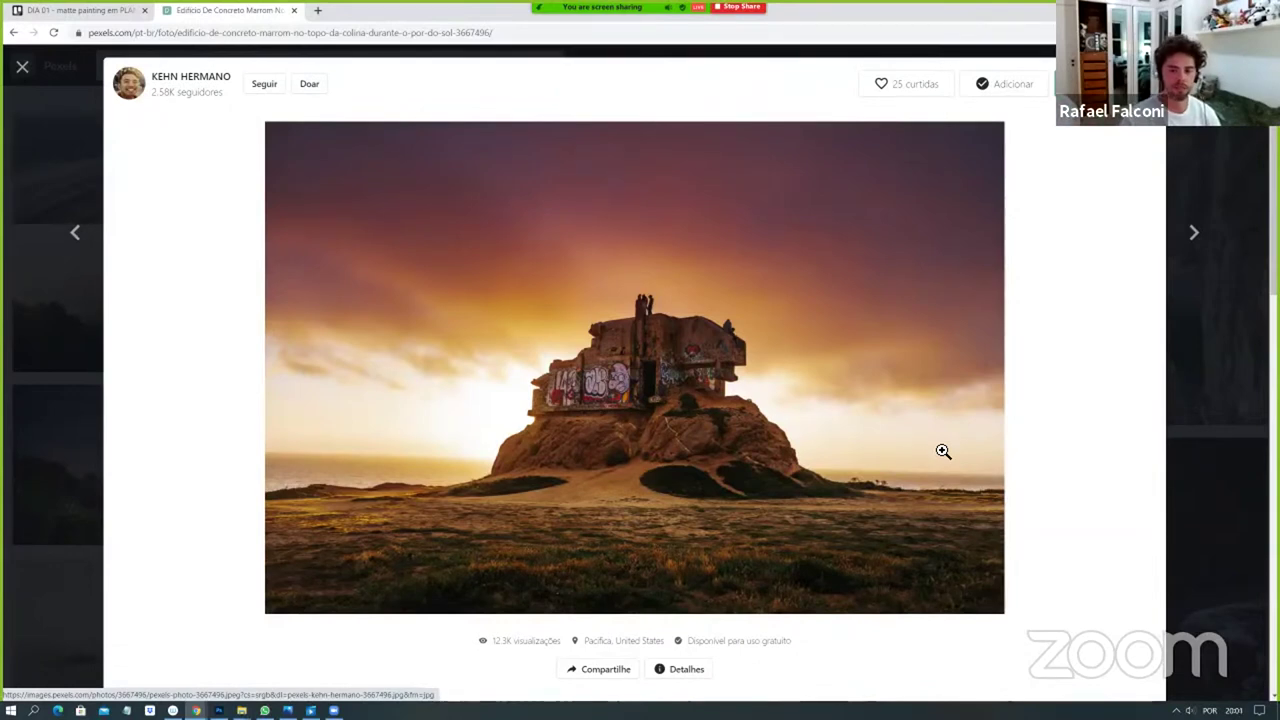
pyautogui.press('Right')
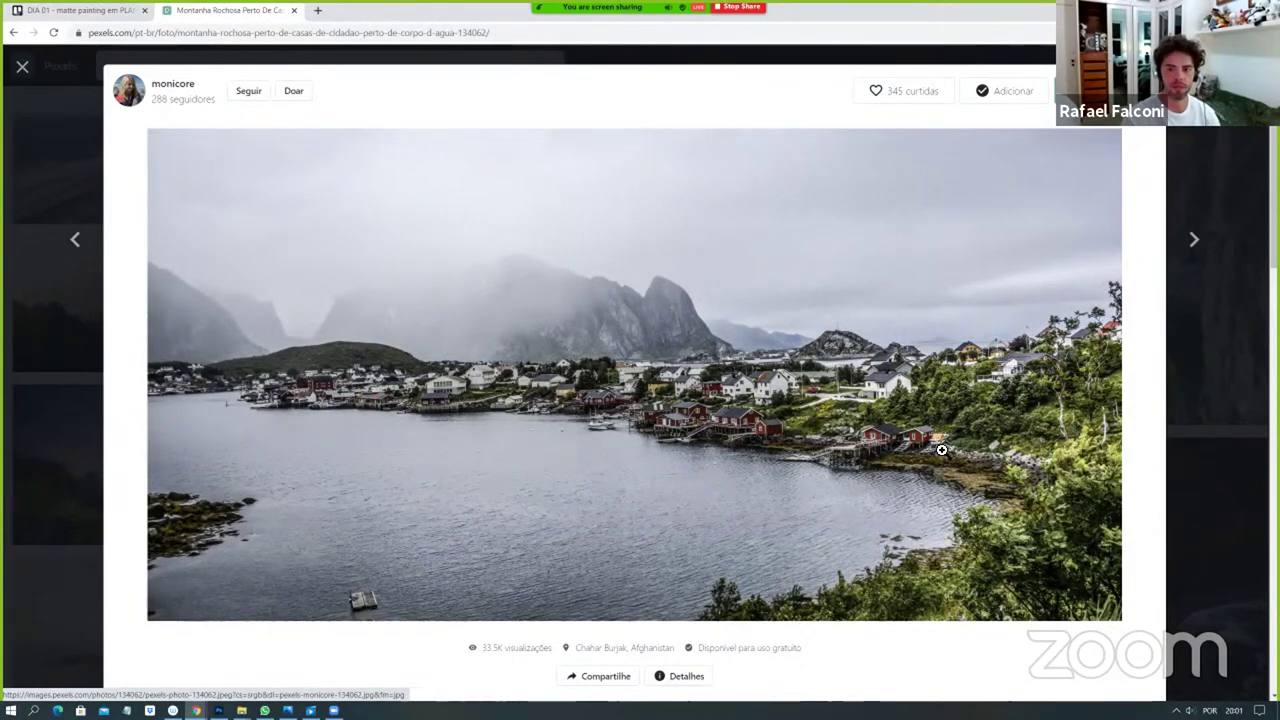
pyautogui.press('Right')
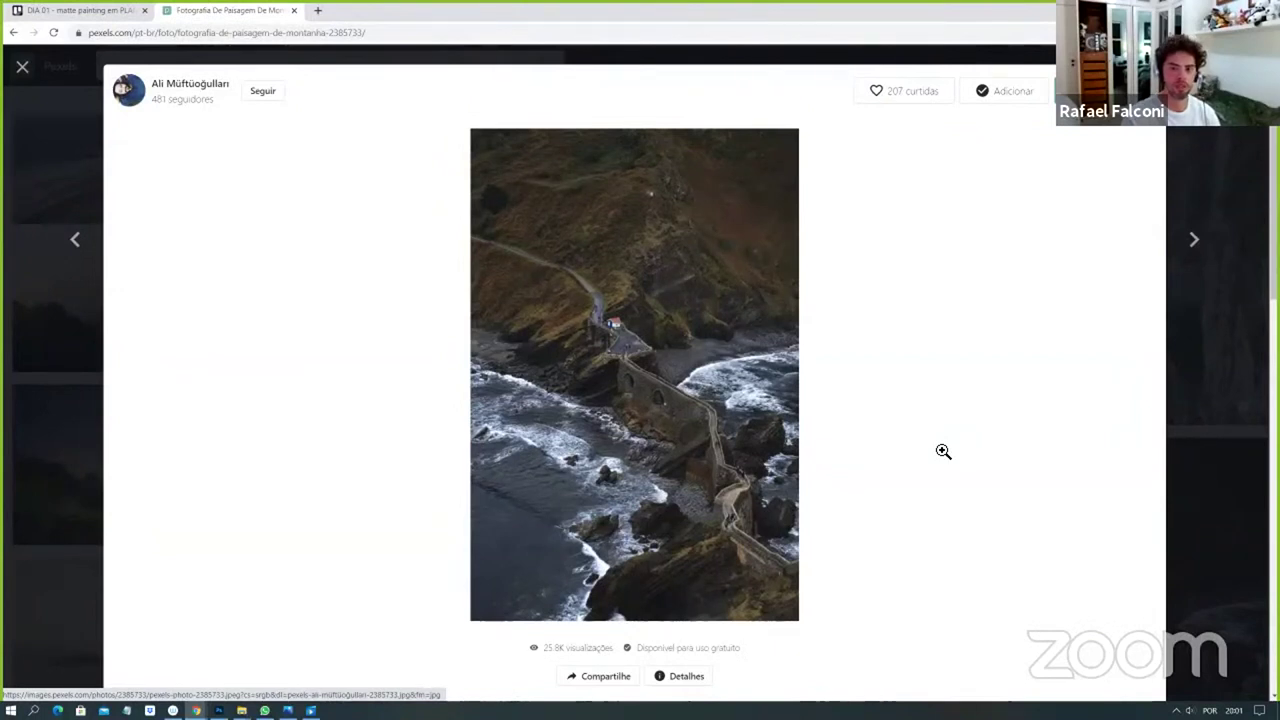
pyautogui.press('Right')
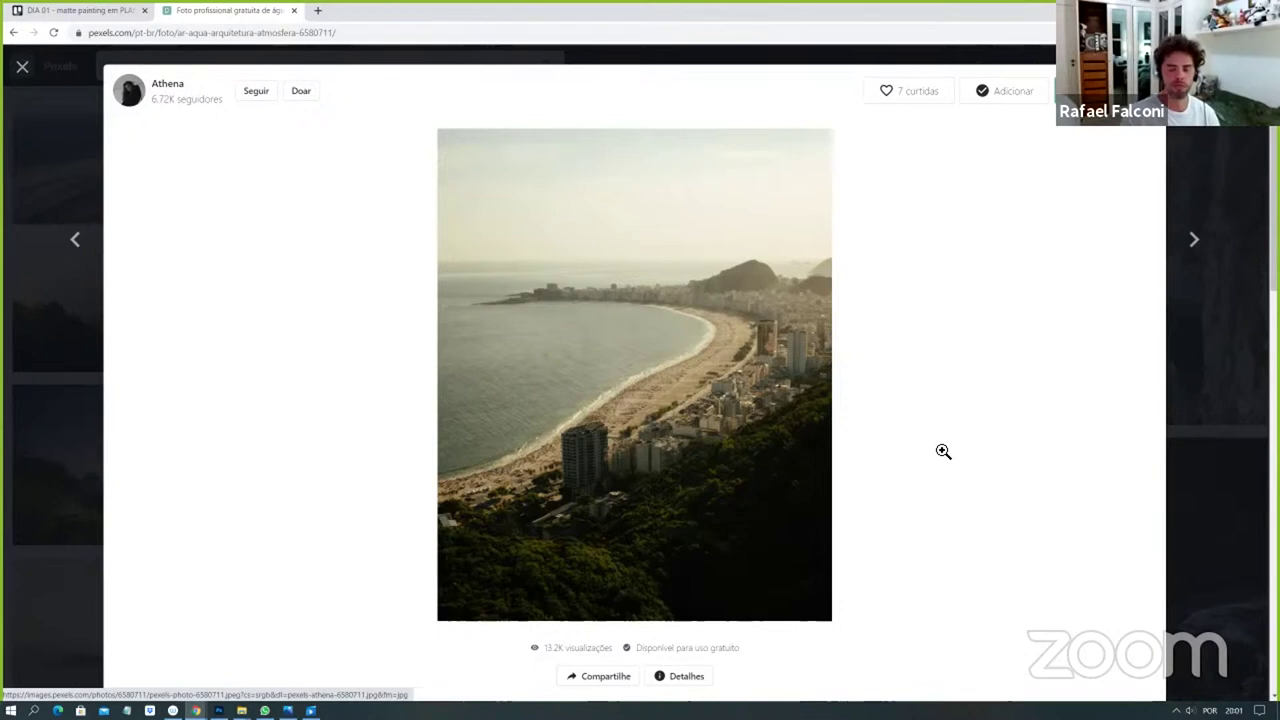
pyautogui.press('Right')
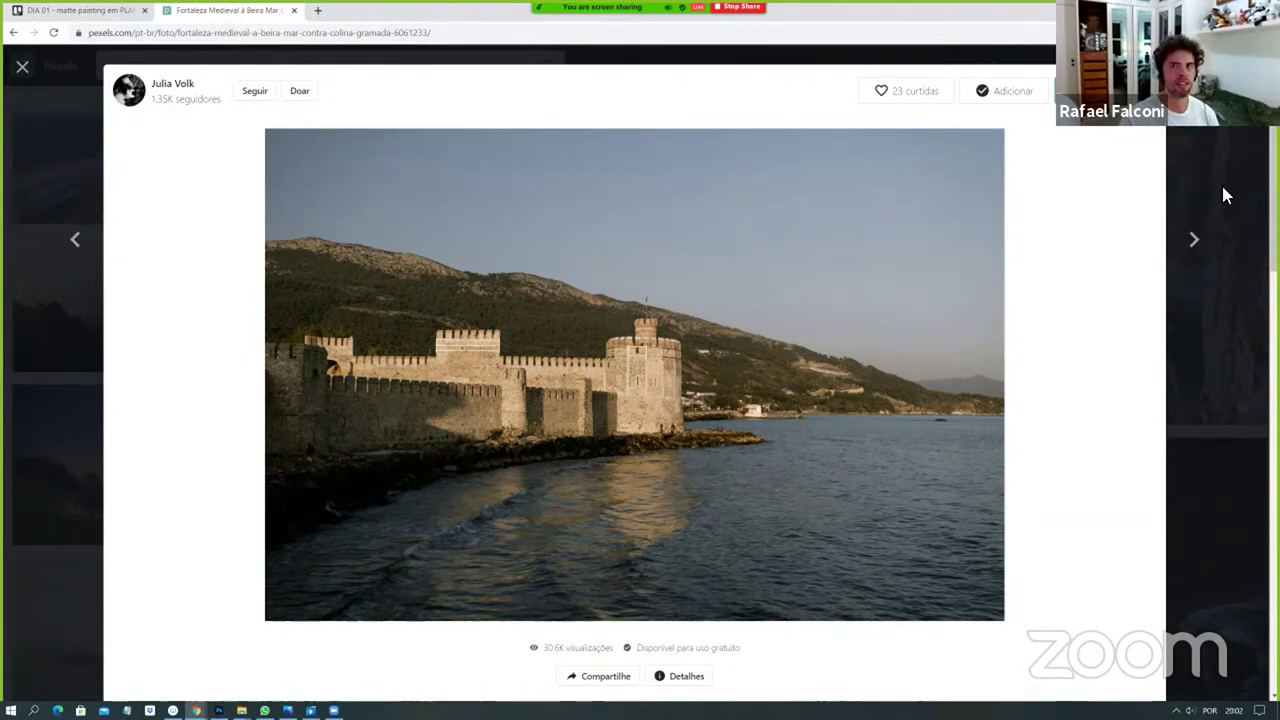
pyautogui.click(1193, 241)
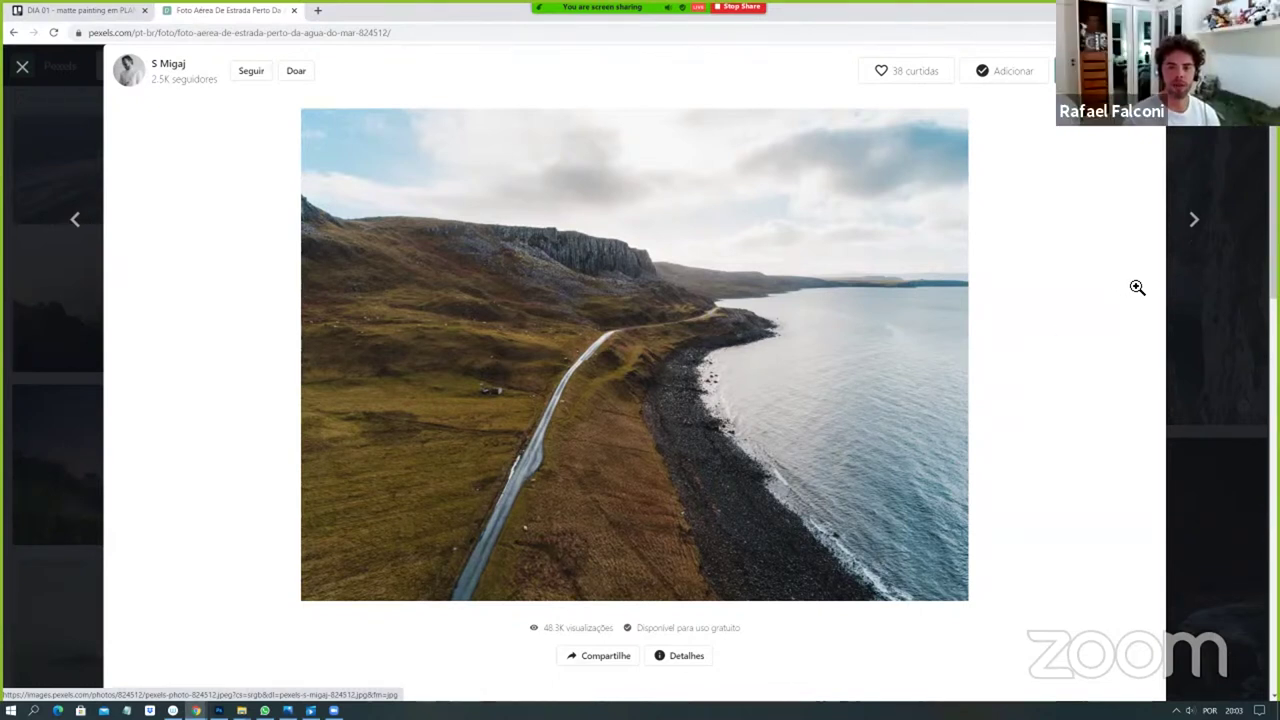
pyautogui.press('Right')
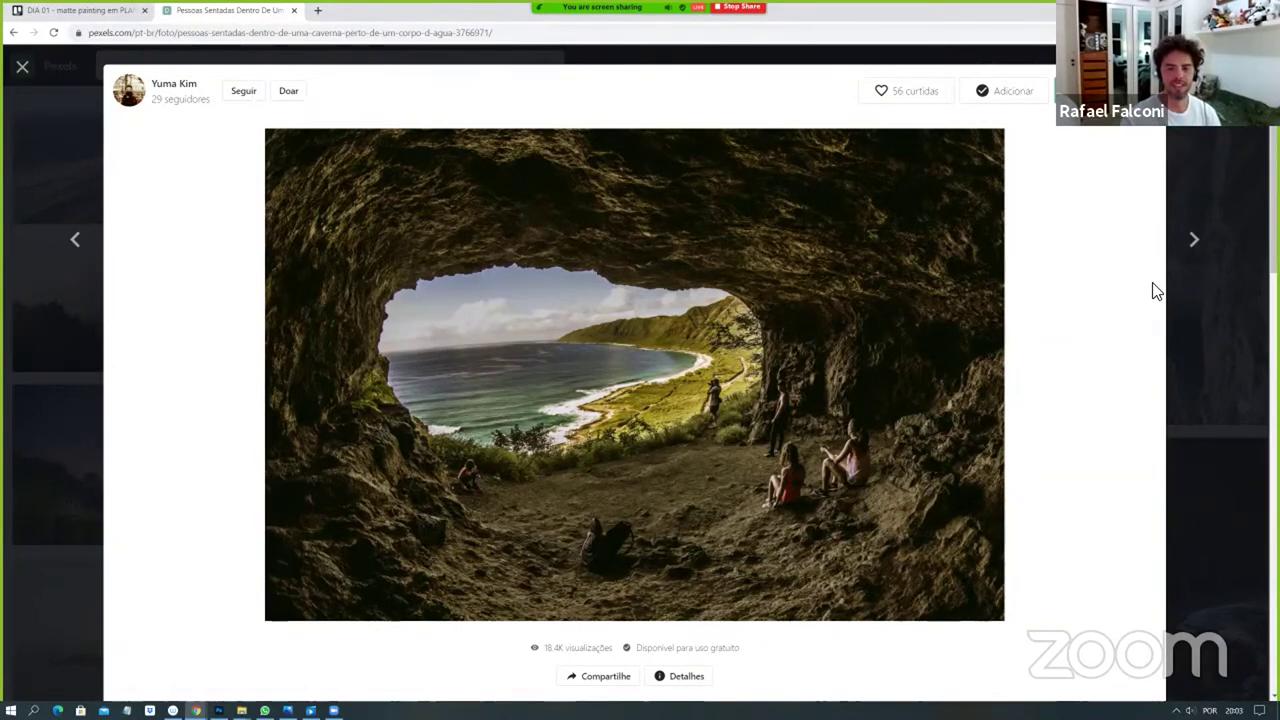
pyautogui.press('Right')
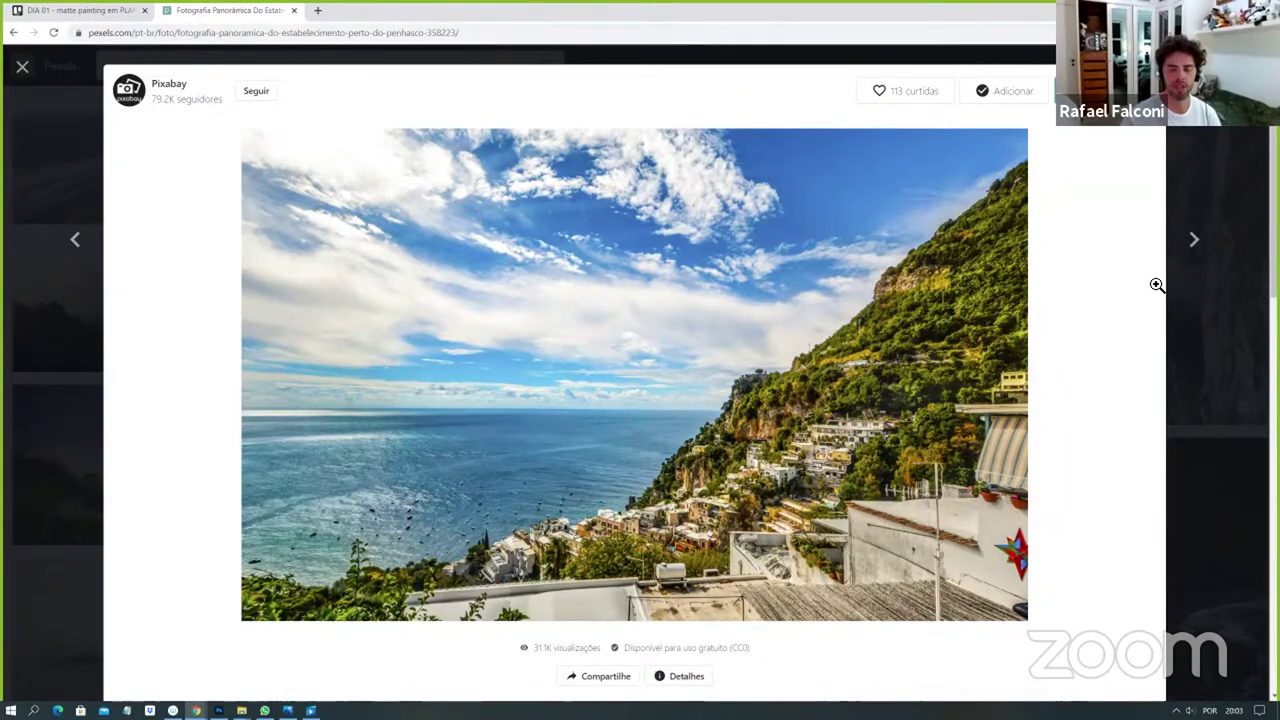
pyautogui.press('Right')
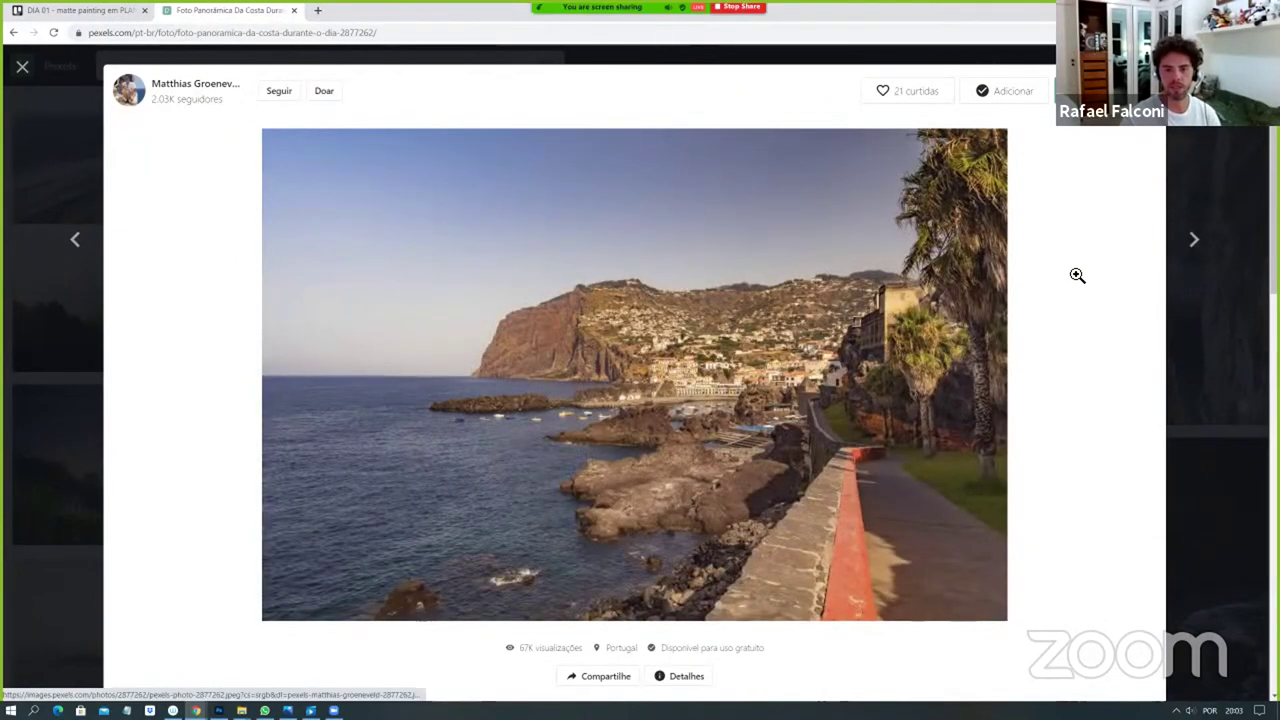
pyautogui.press('Right')
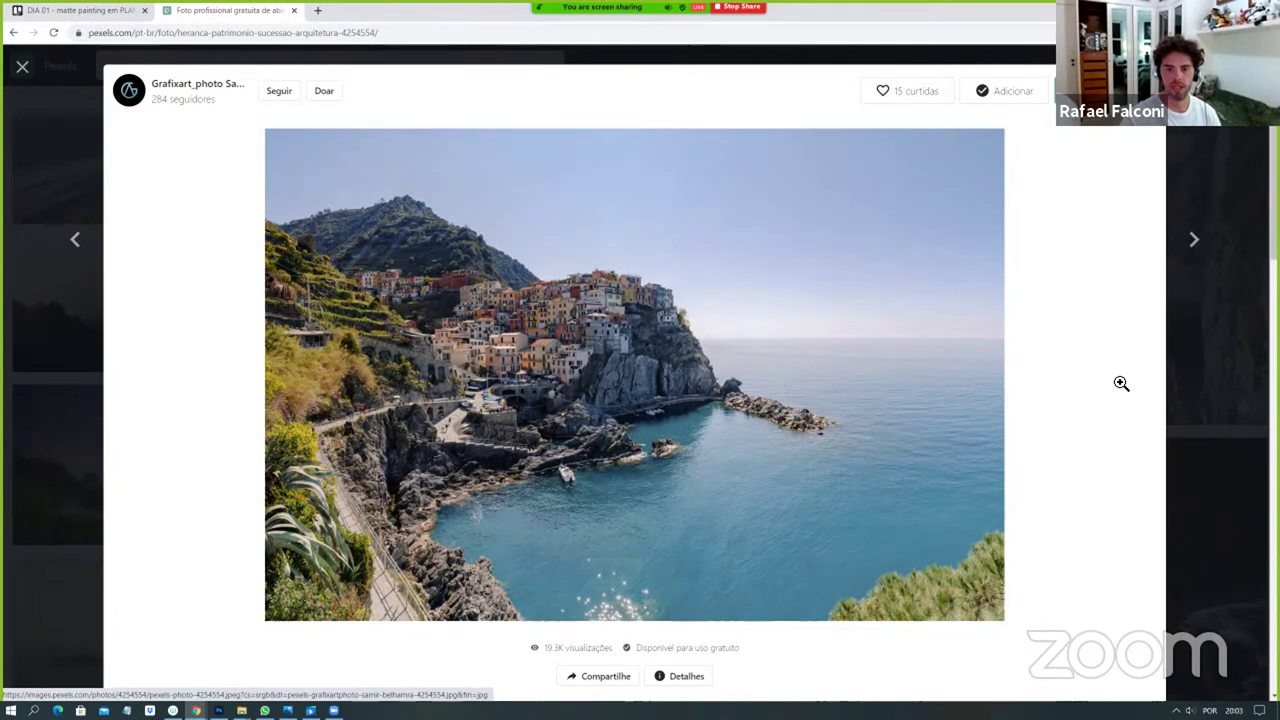
pyautogui.press('Right')
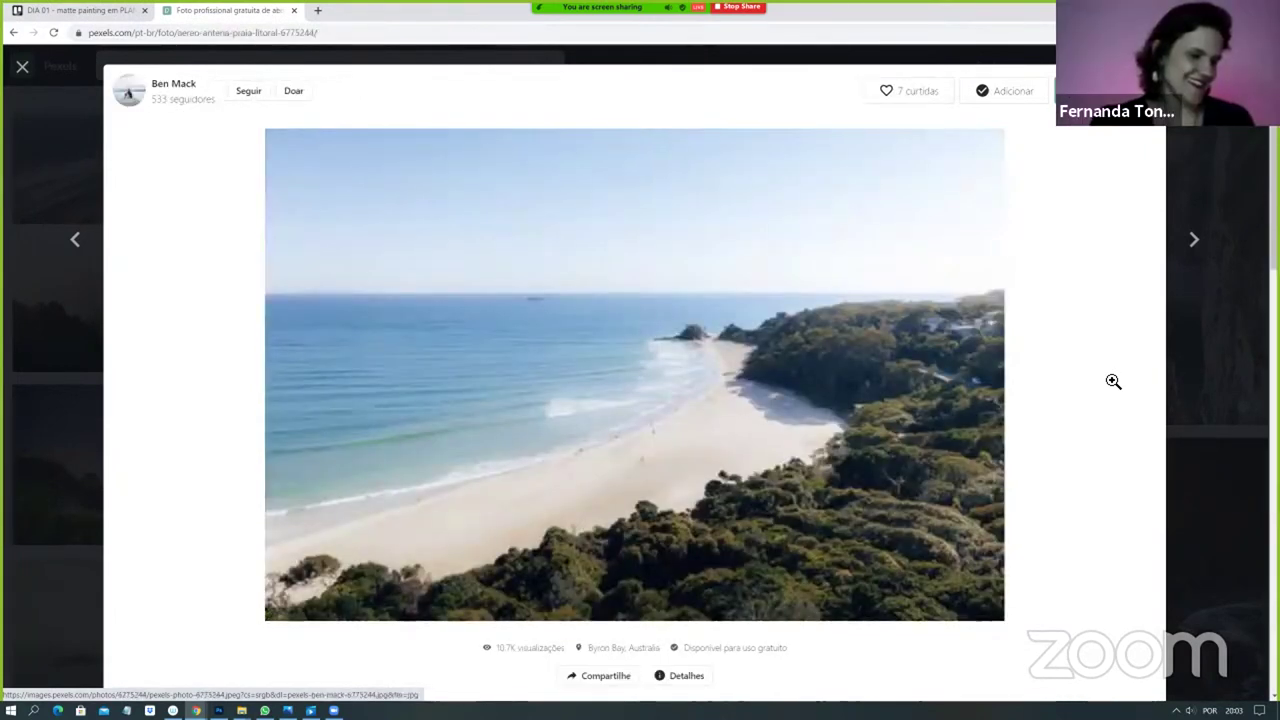
pyautogui.press('Right')
pyautogui.press('Right')
pyautogui.press('Escape')
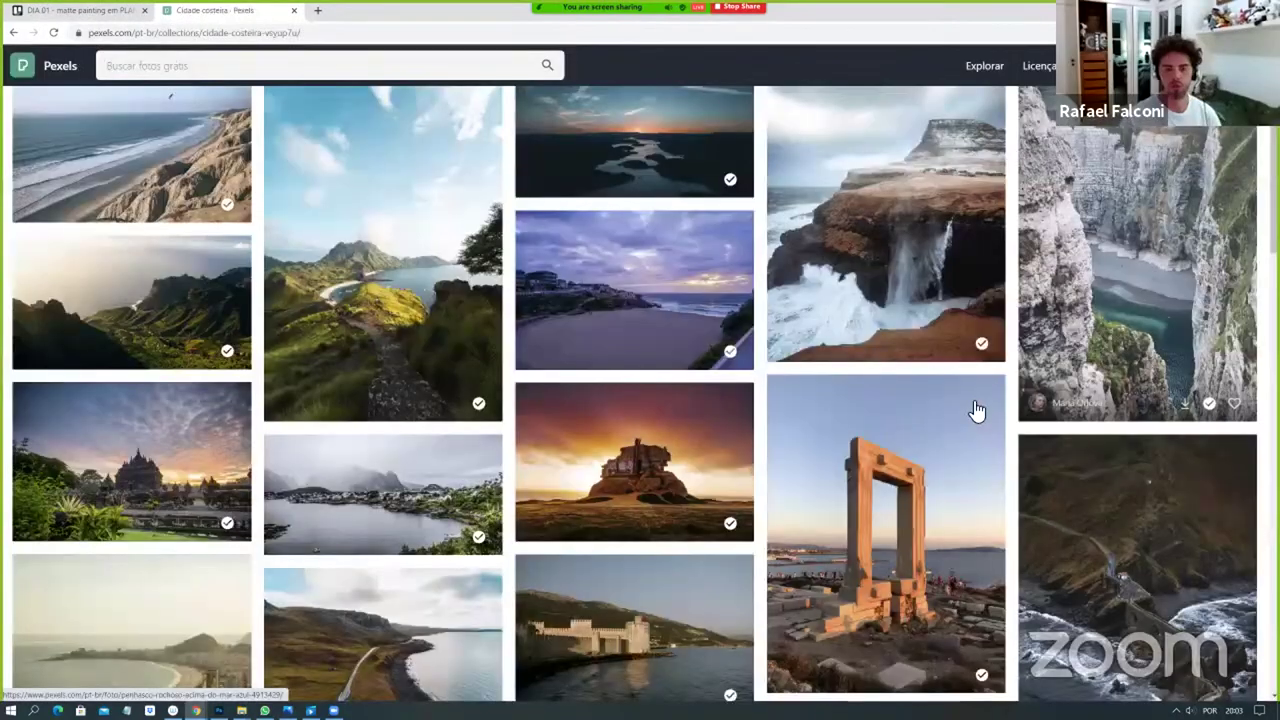
# Scan the rest of the Cidade costeira collection down to its last photos.
pyautogui.scroll(-15, 977, 411)
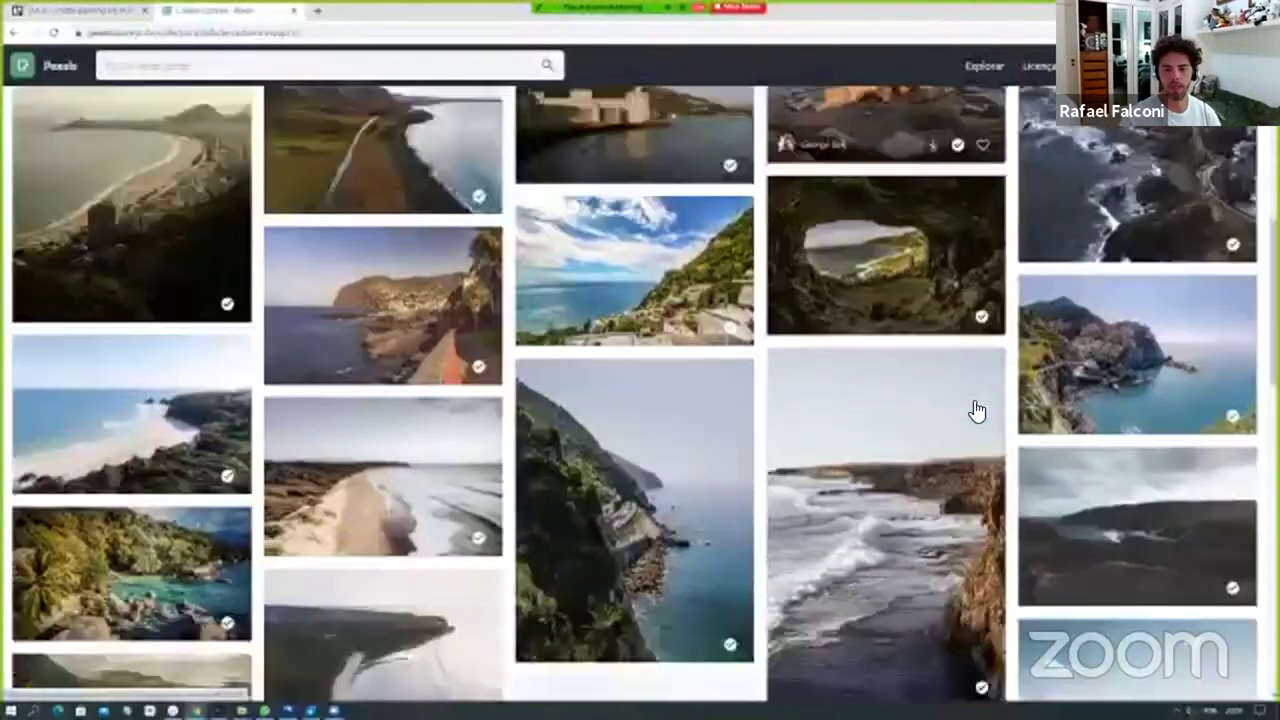
pyautogui.scroll(-3, 977, 411)
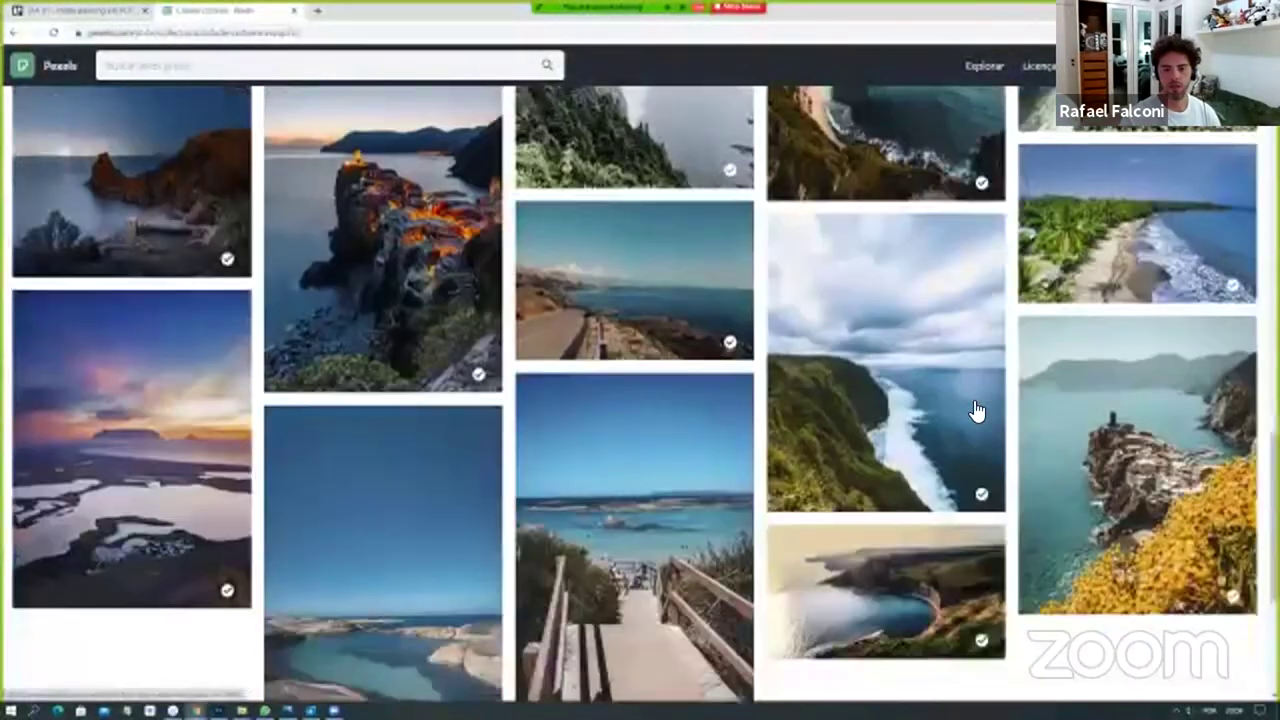
pyautogui.scroll(-3, 1076, 444)
pyautogui.scroll(1, 1103, 480)
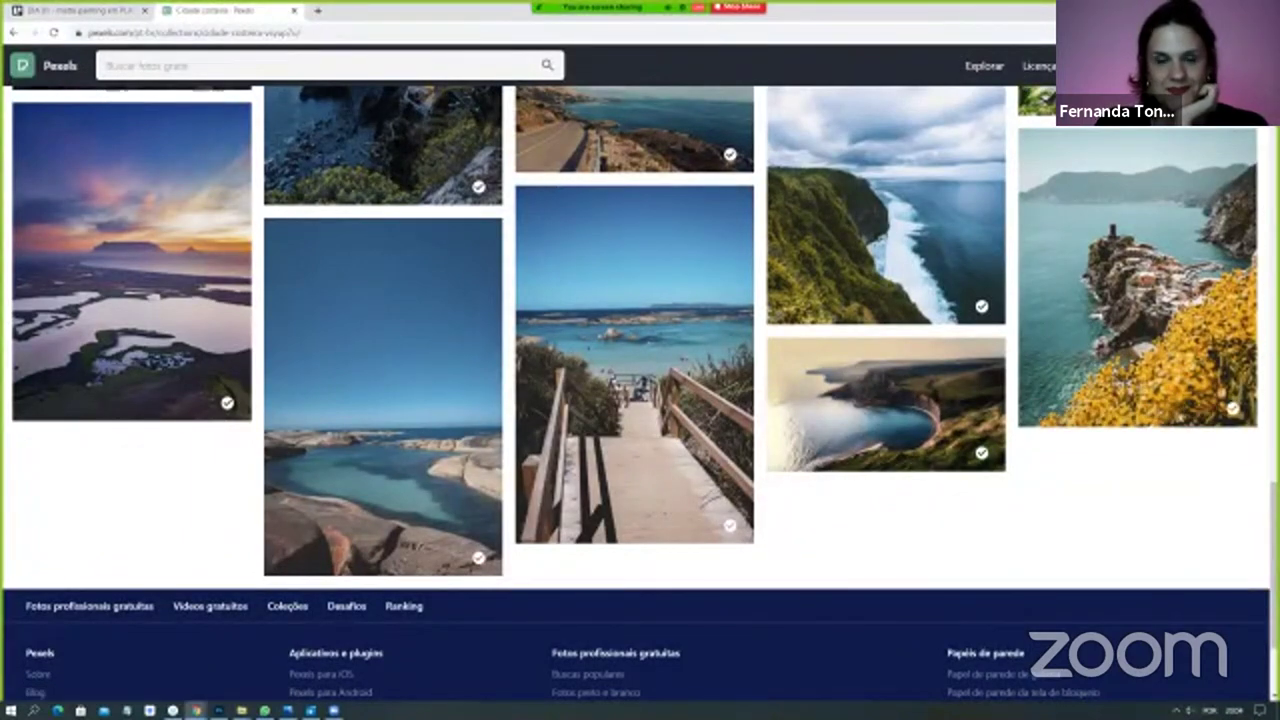
# Switch to Photoshop and hide Group 1, Layer 3, Background copy 3 and Background copy 2.
pyautogui.hotkey('alt', 'Tab')
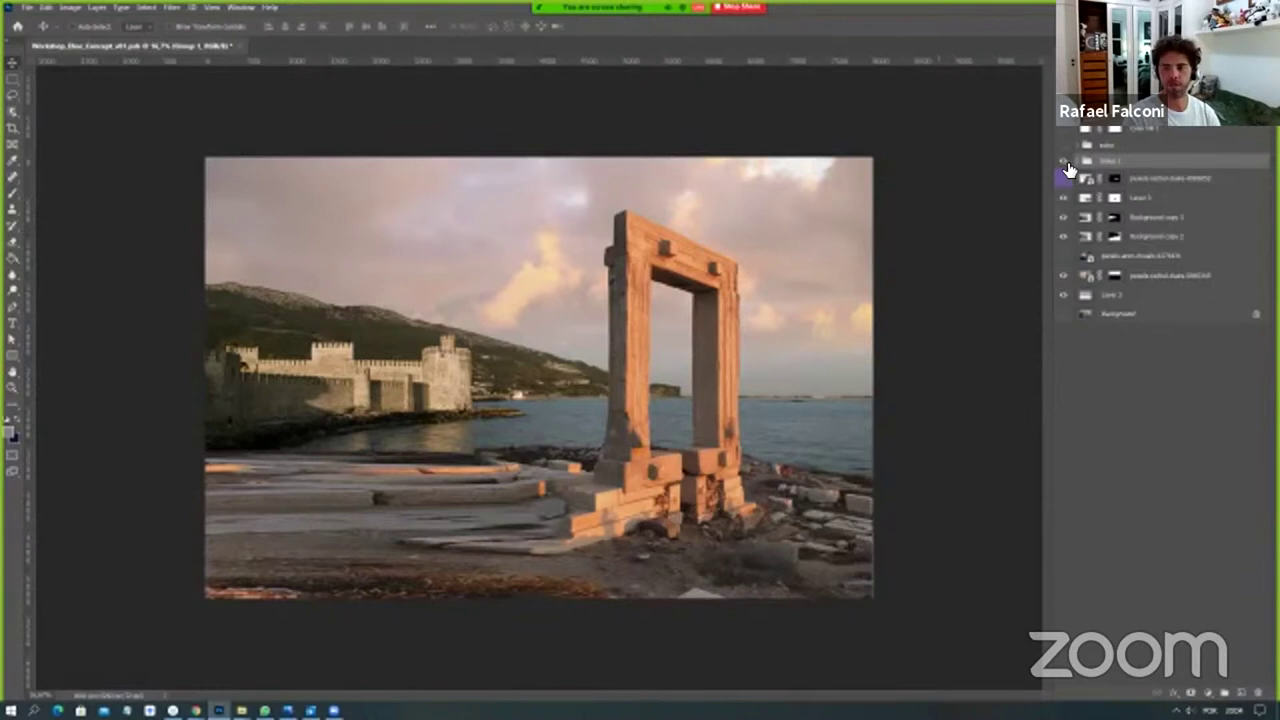
pyautogui.moveTo(1068, 170); pyautogui.dragTo(1058, 245)
# Give the pexels-aron-visuals-4276431 layer a blue colour label.
pyautogui.click(1118, 260)
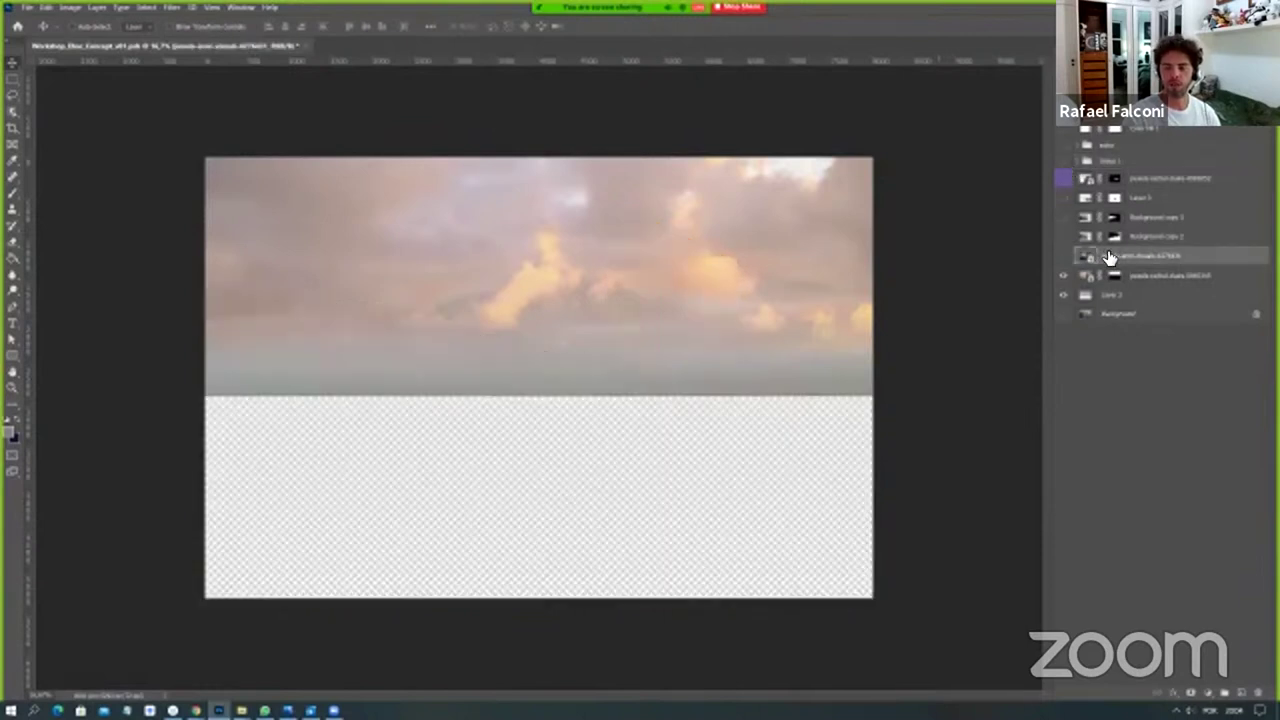
pyautogui.rightClick(1108, 258)
pyautogui.click(948, 630)
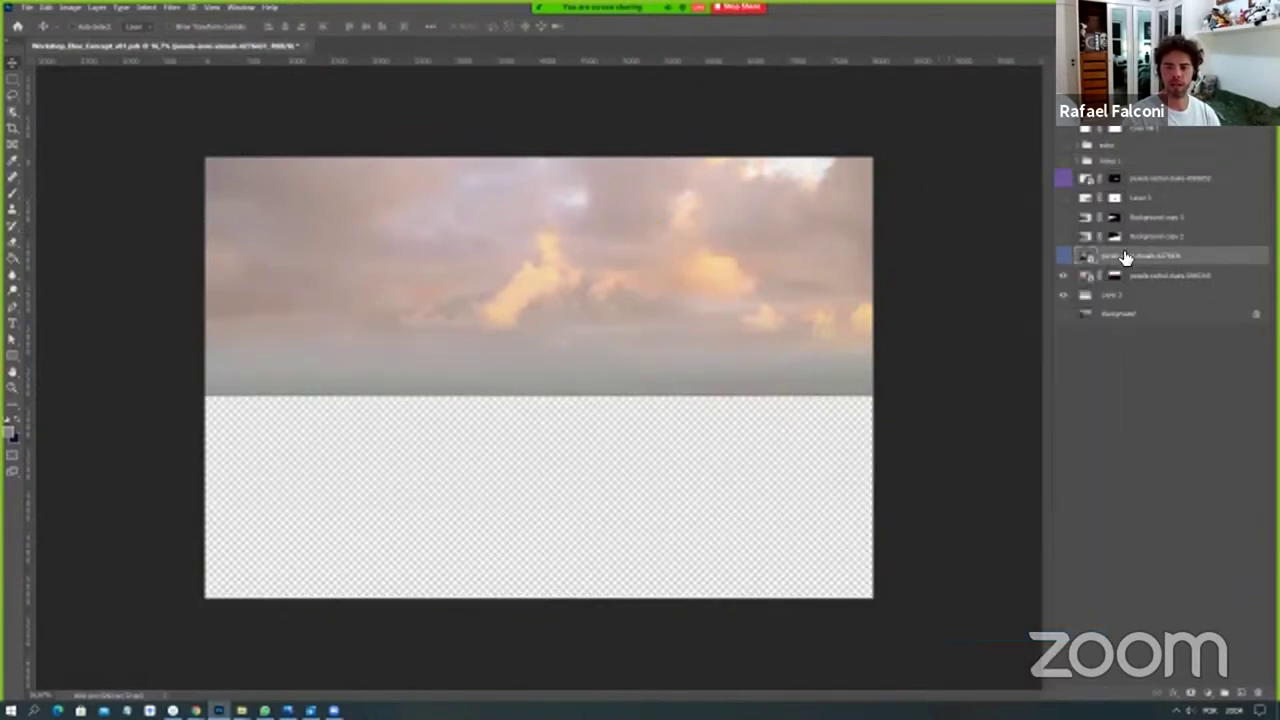
# Delete the locked Background layer from the bottom of the layer stack.
pyautogui.rightClick(1118, 316)
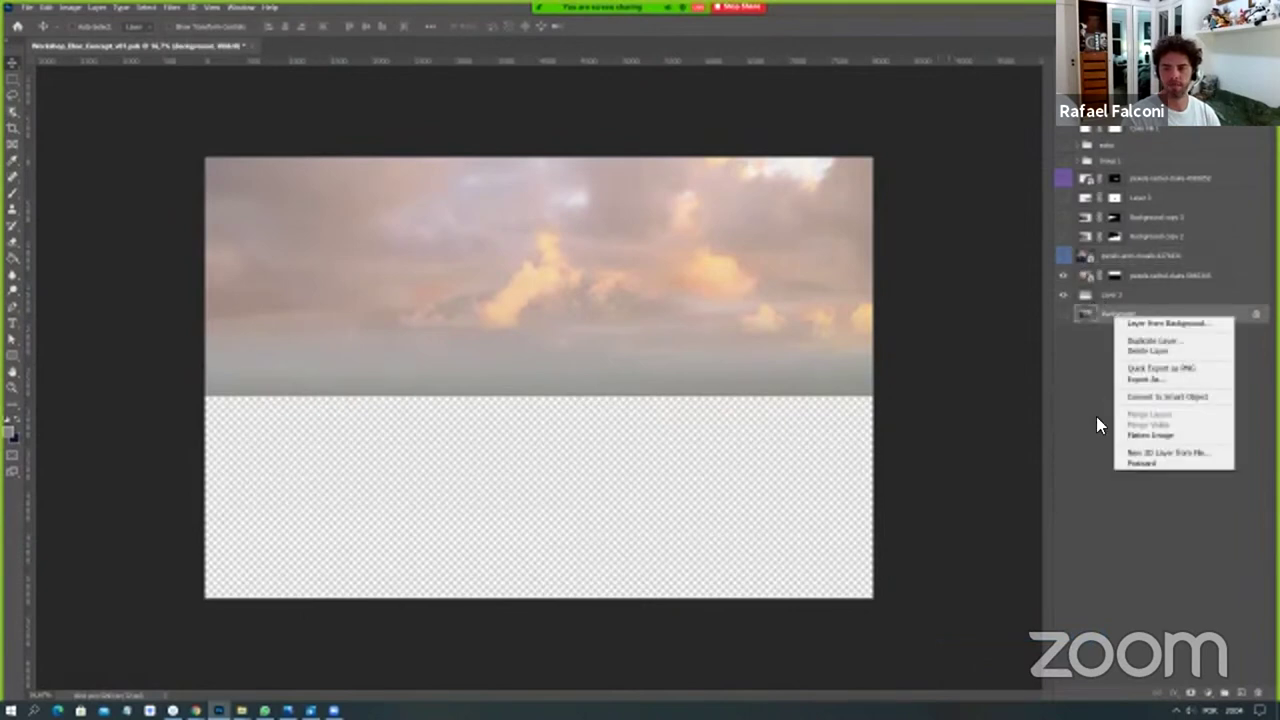
pyautogui.click(1120, 316)
pyautogui.rightClick(1124, 315)
pyautogui.click(1121, 320)
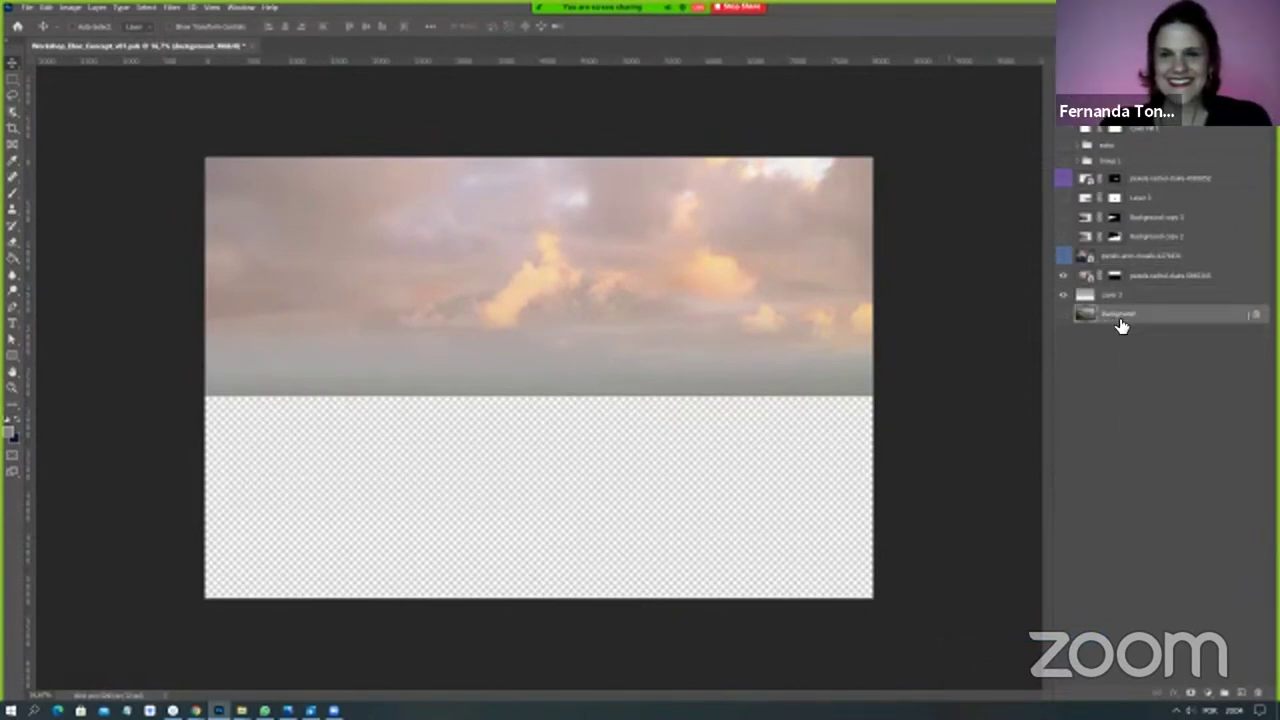
pyautogui.press('Delete')
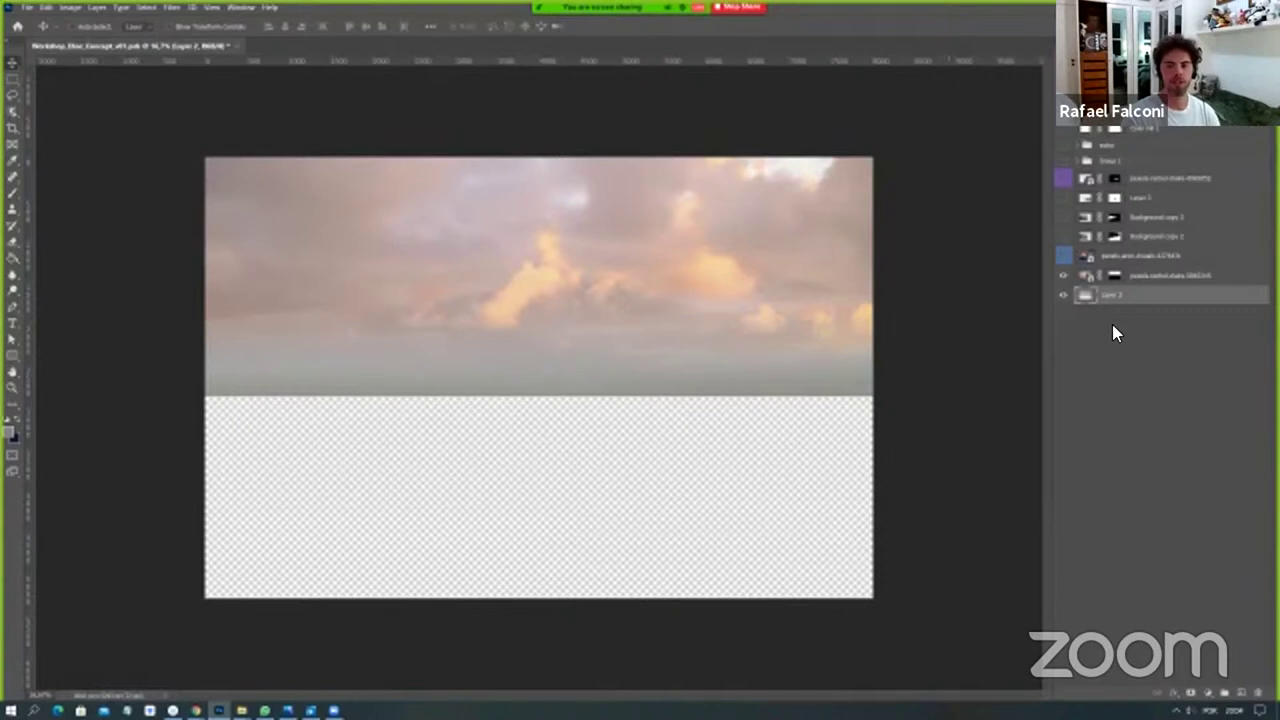
# Show Background copy 2, Background copy 3 and Layer 3, and briefly reveal the extra and Group 1 groups before hiding them again.
pyautogui.click(1167, 281)
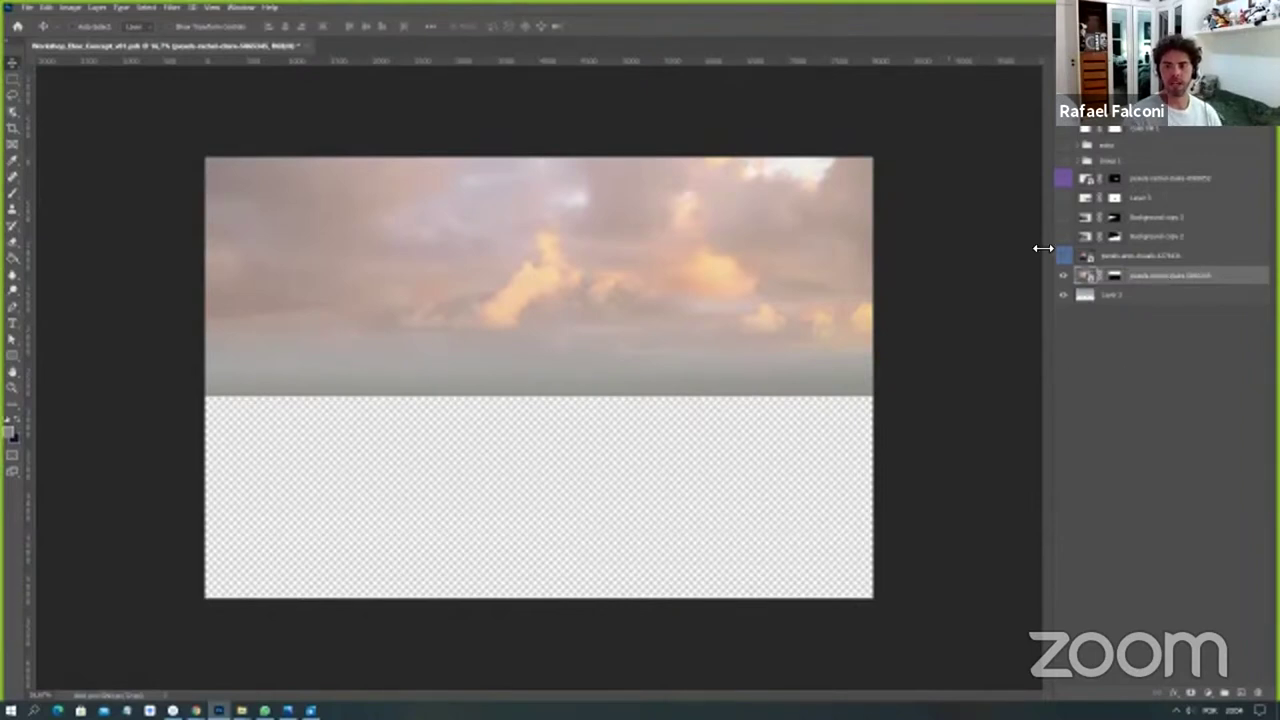
pyautogui.click(1110, 238)
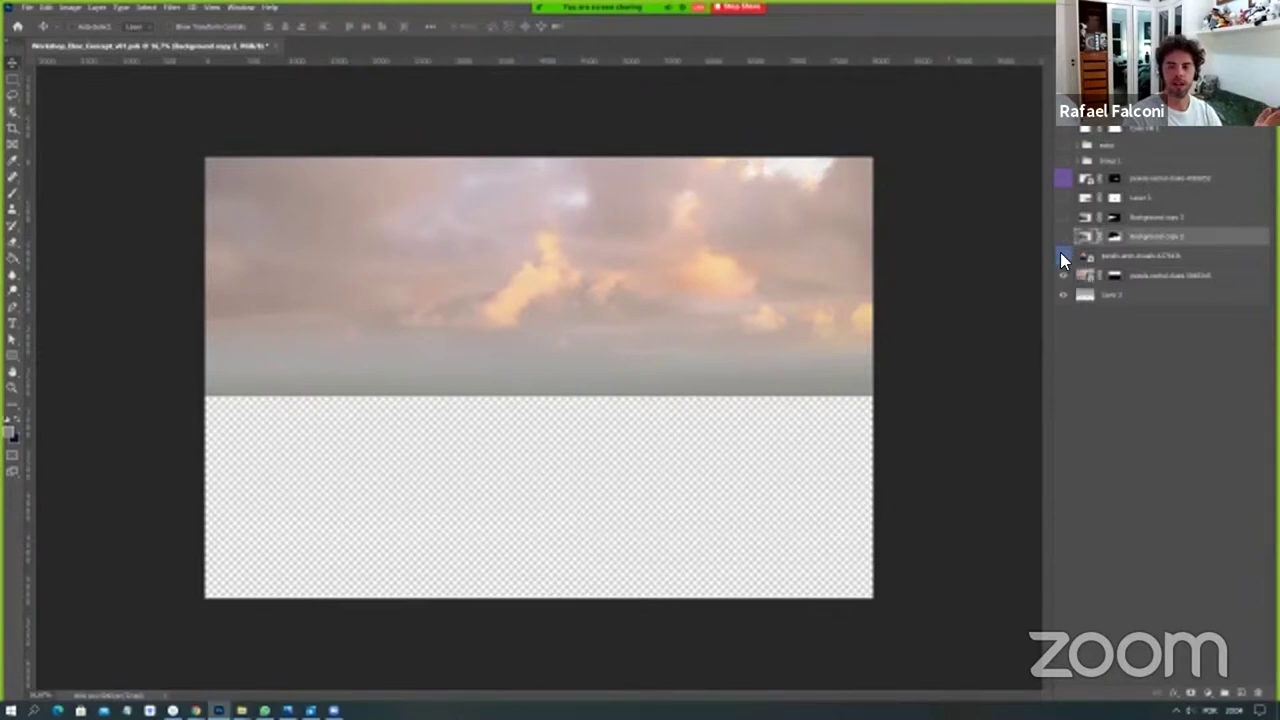
pyautogui.moveTo(1064, 238); pyautogui.dragTo(1060, 198)
pyautogui.moveTo(1064, 144); pyautogui.dragTo(1064, 164)
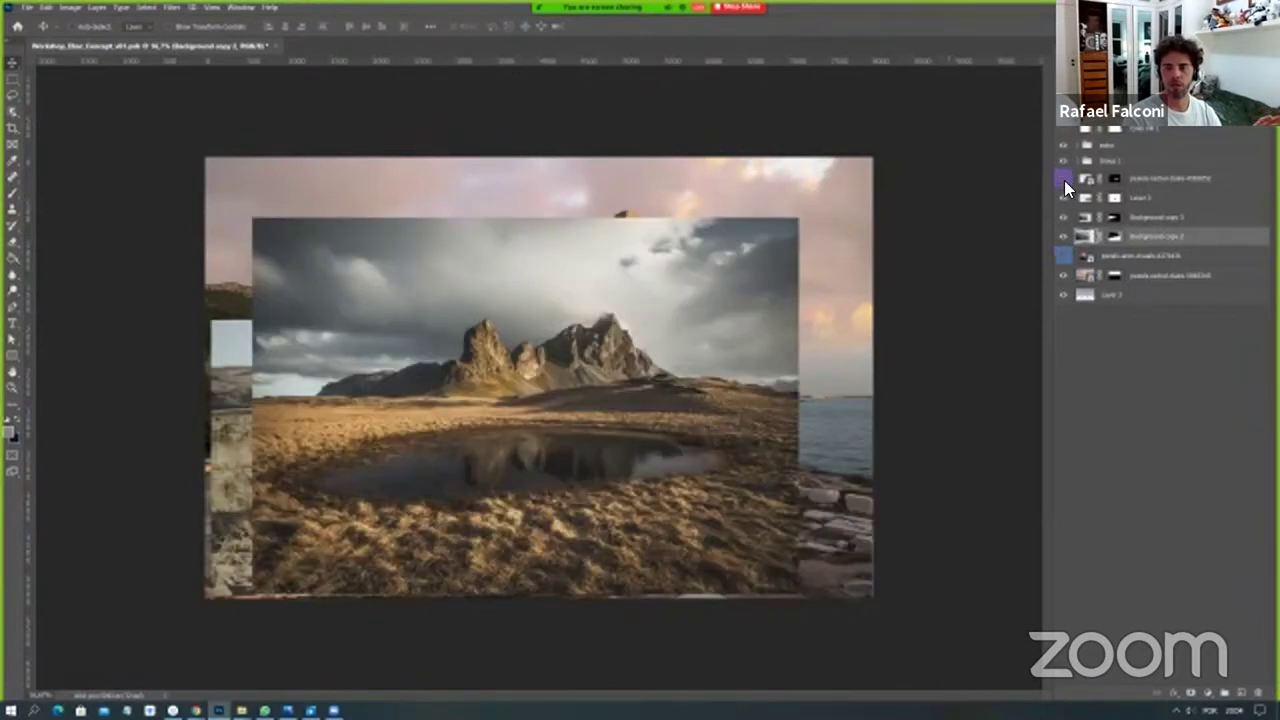
pyautogui.click(1064, 148)
pyautogui.click(1064, 160)
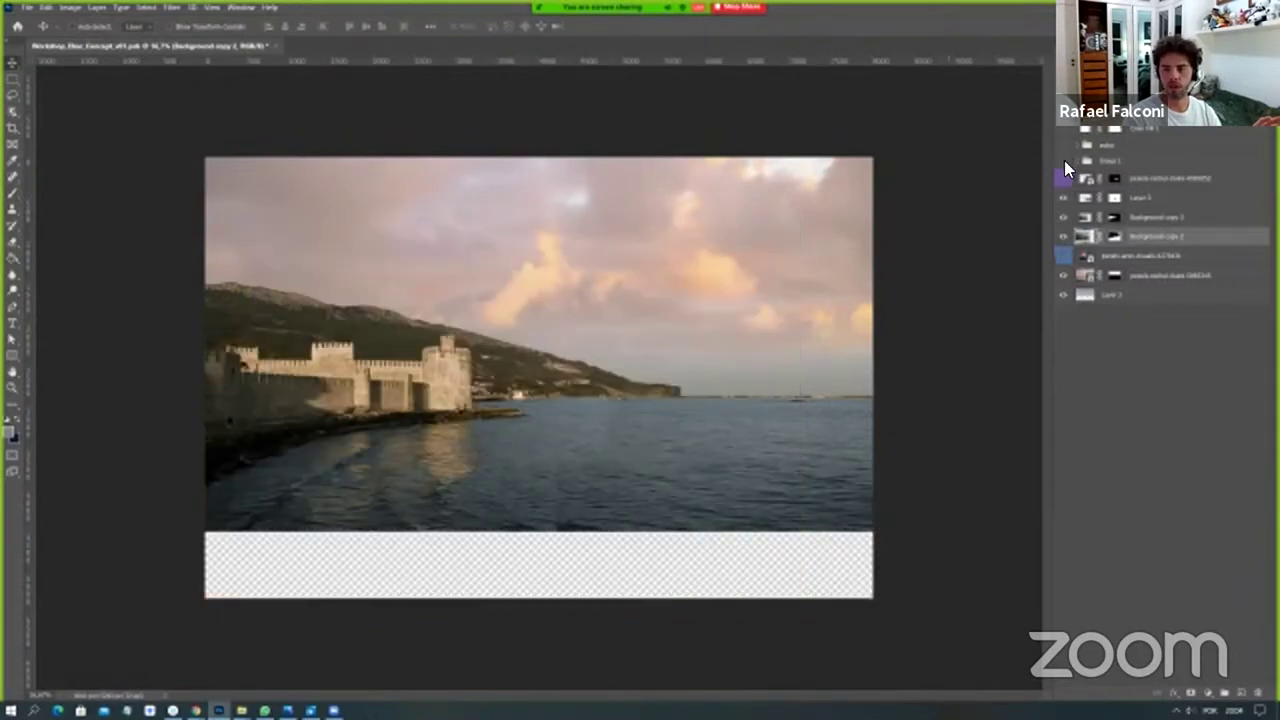
# Hide Layer 3 and Background copy 2, and disable the layer mask of Background copy 3 to expose the full castle photo.
pyautogui.click(1062, 236)
pyautogui.click(1064, 218)
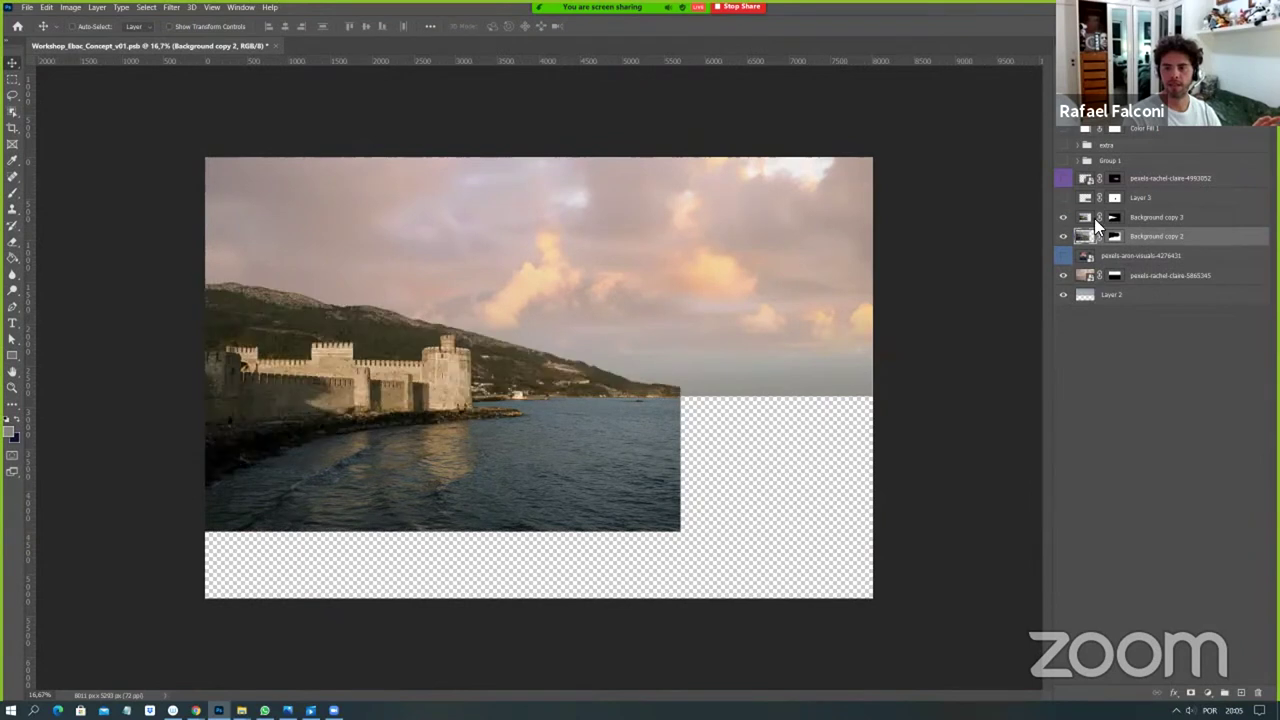
pyautogui.click(1114, 217)
pyautogui.keyDown('shift'); pyautogui.click(1114, 217); pyautogui.keyUp('shift')
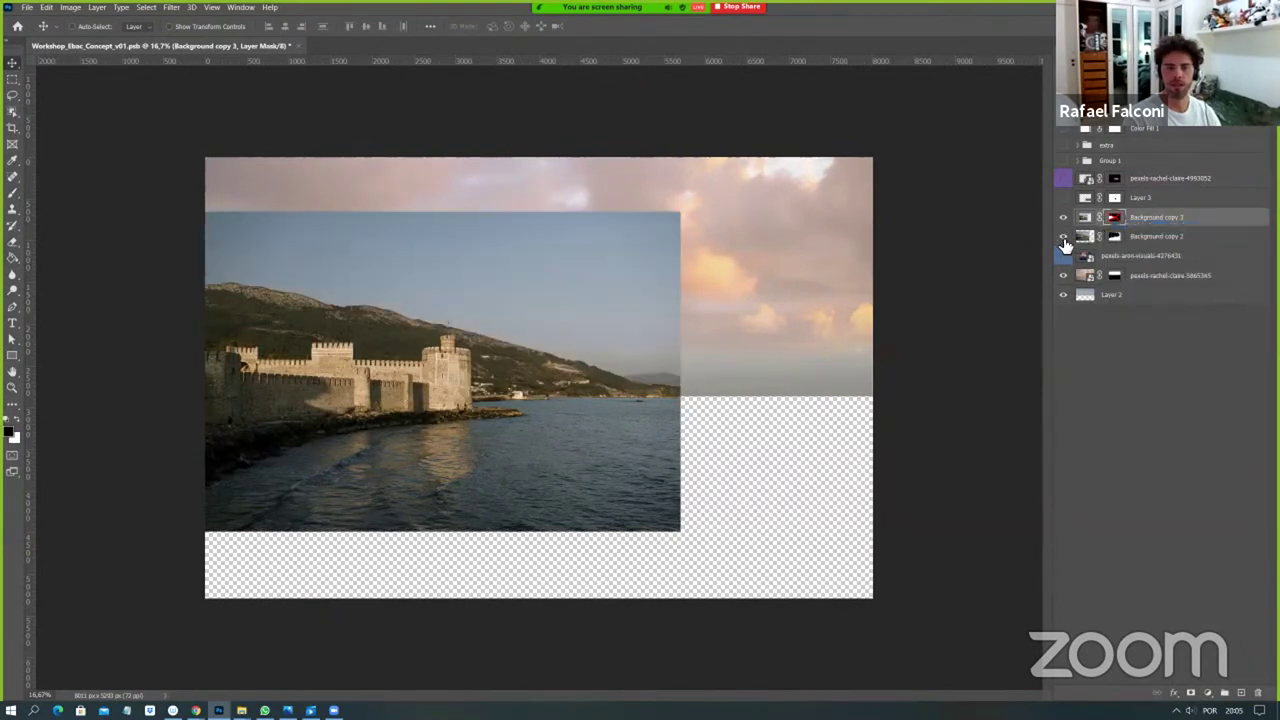
pyautogui.click(1063, 237)
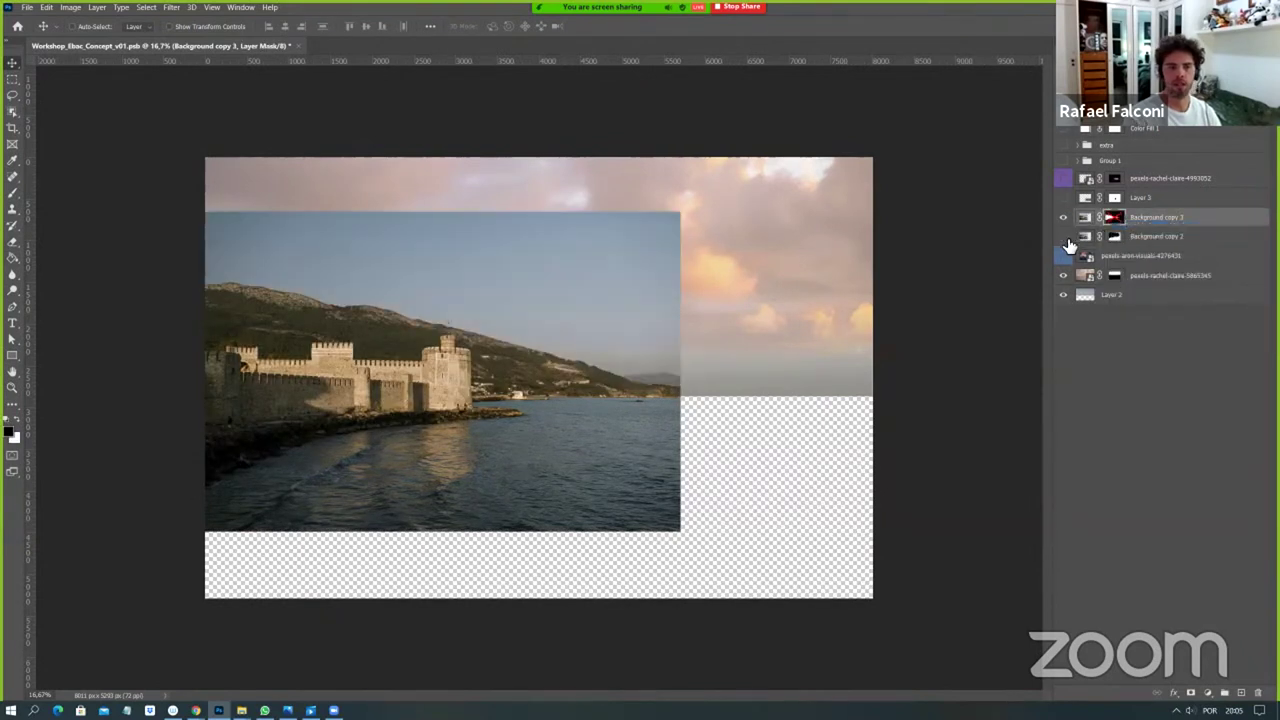
# Outline the unmasked castle photo with a rectangular selection to indicate its extent, and clear the selection.
pyautogui.click(13, 79)
pyautogui.moveTo(207, 211); pyautogui.dragTo(703, 527)
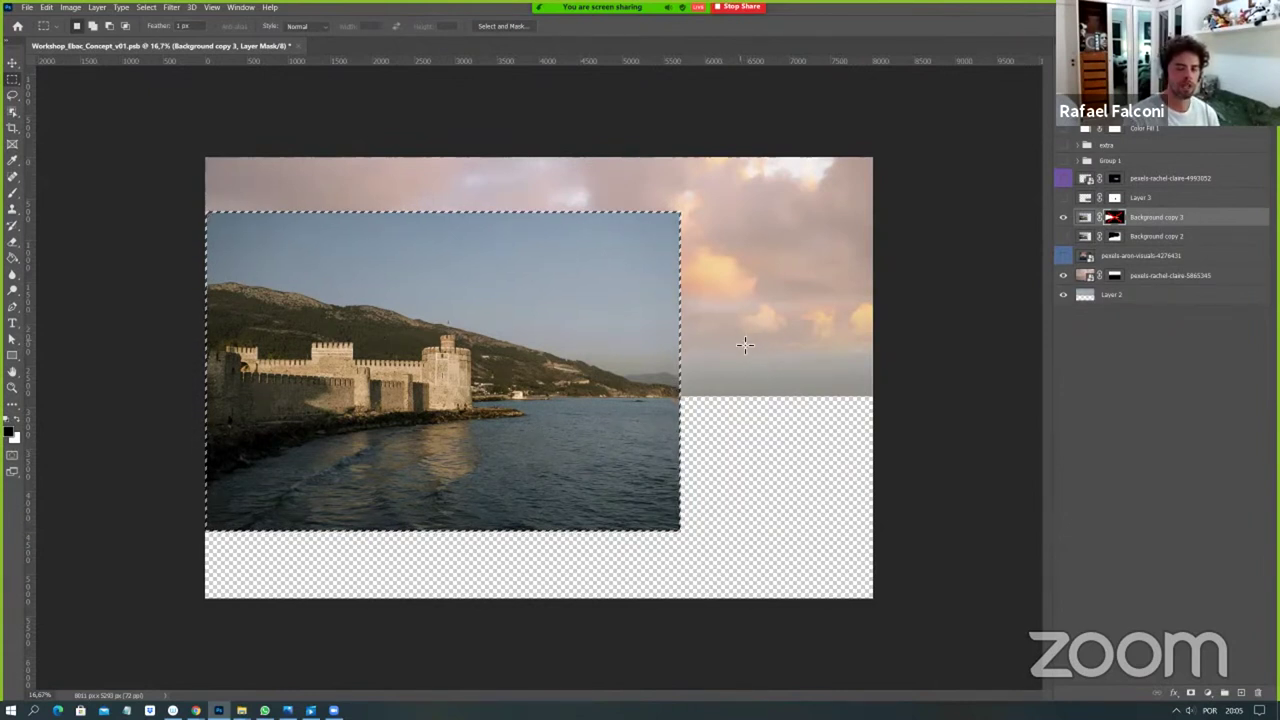
pyautogui.hotkey('ctrl', 'd')
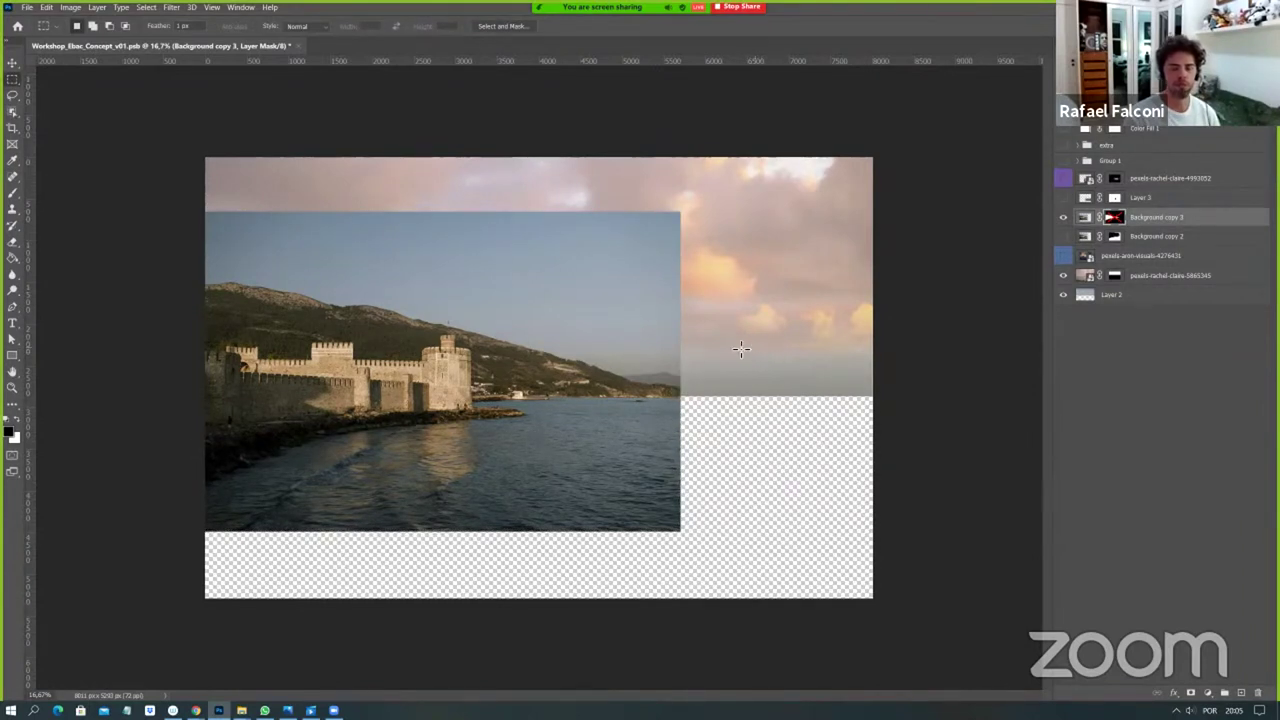
# Show Layer 3 and check the extent of its sea extension with the Free Transform bounds, leaving it unmodified.
pyautogui.click(1064, 198)
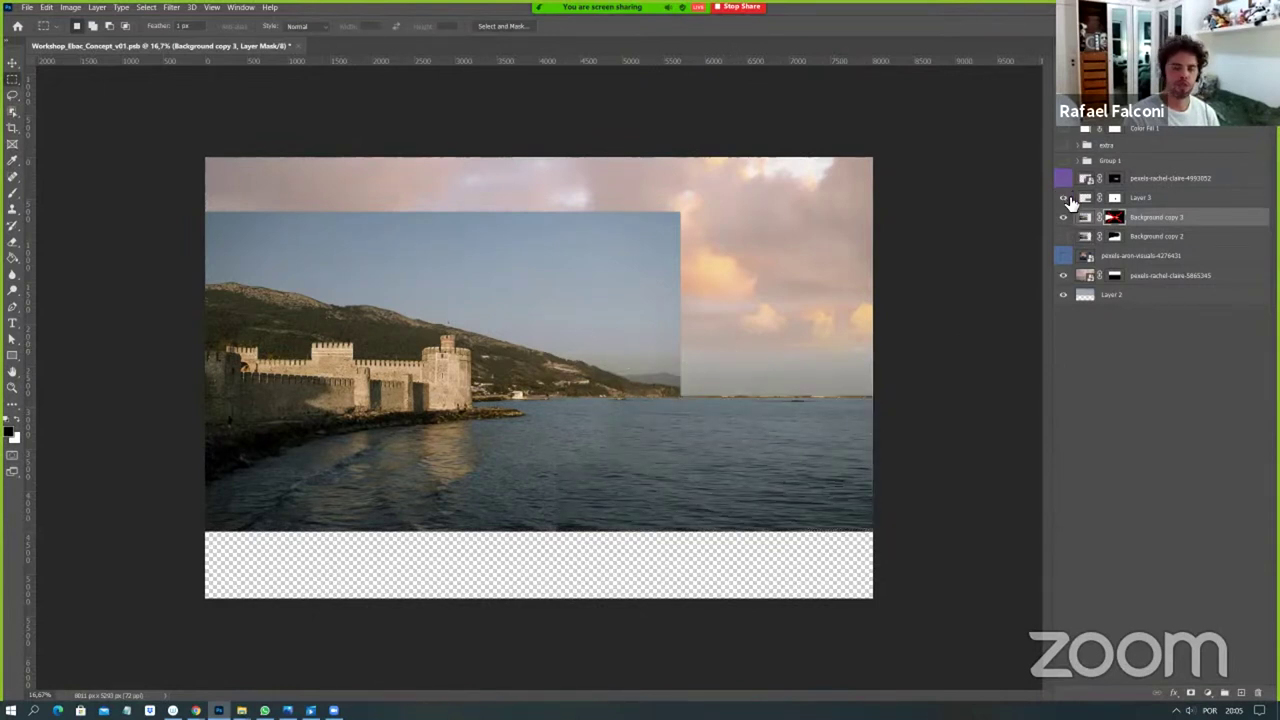
pyautogui.click(1064, 198)
pyautogui.click(1064, 198)
pyautogui.click(1158, 199)
pyautogui.hotkey('ctrl', 't')
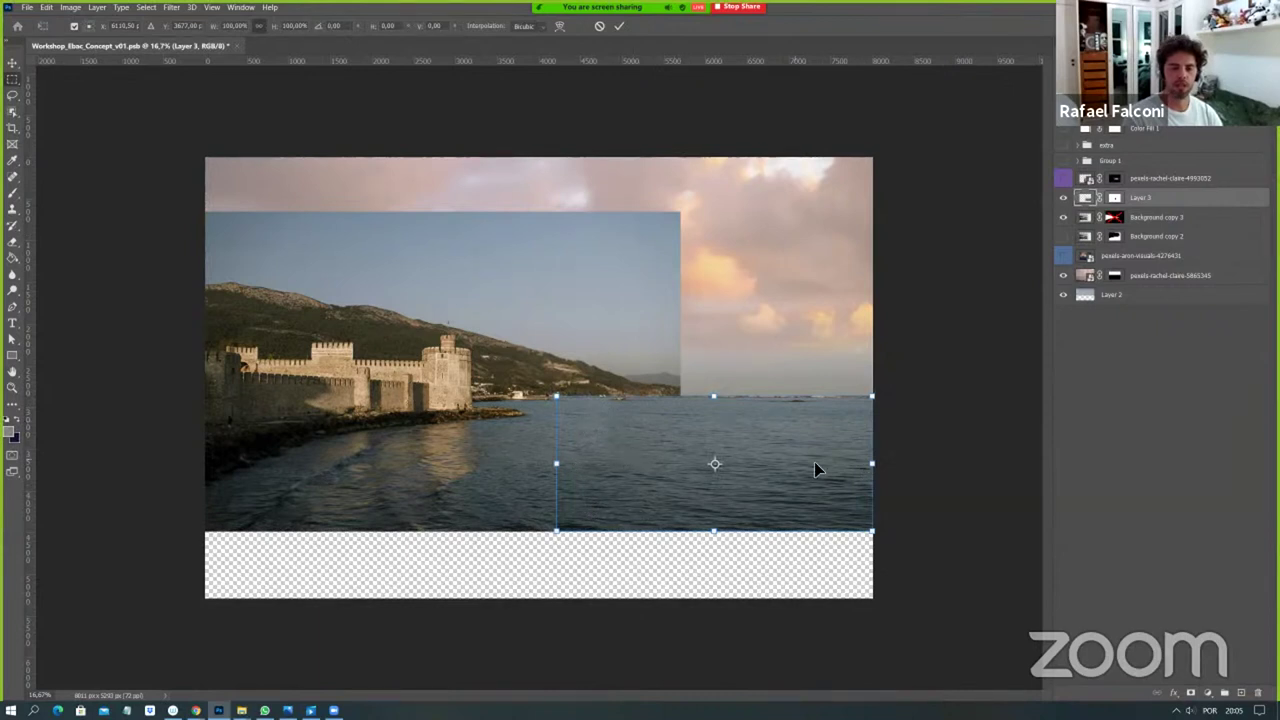
pyautogui.press('m')
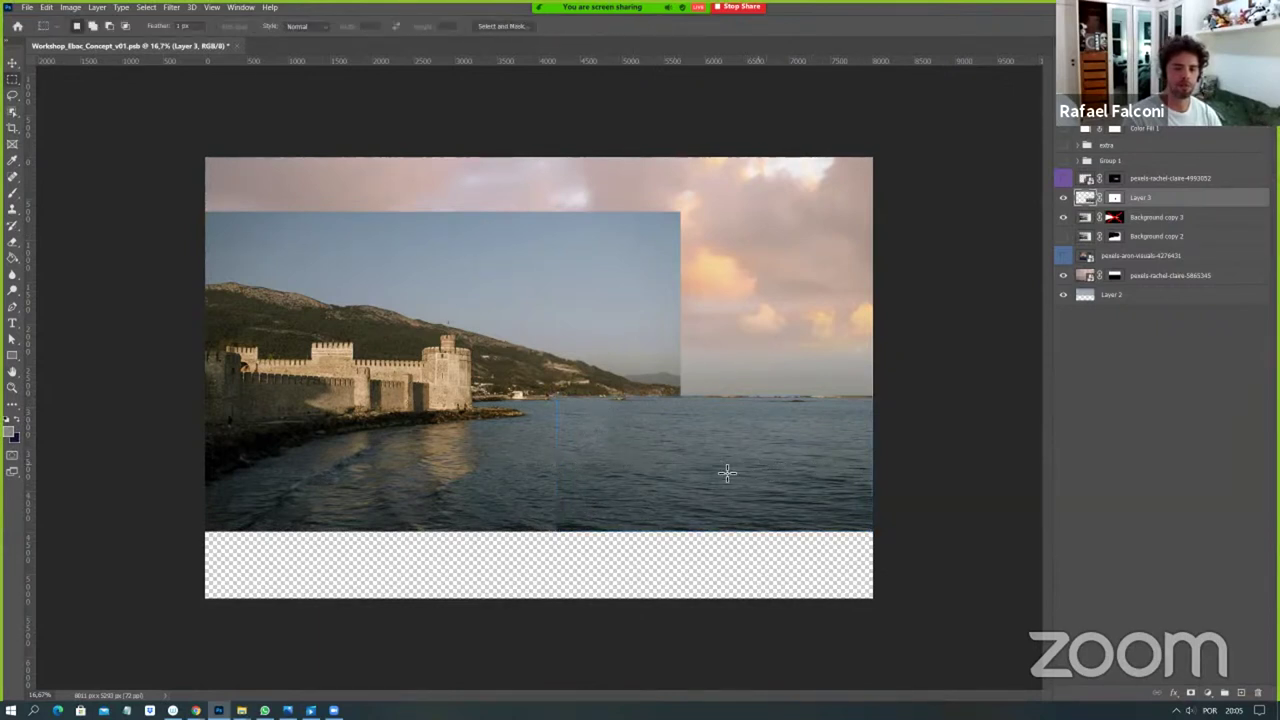
# Examine the join between the castle photo's sea and the Layer 3 extension up close, and hide Layer 3.
pyautogui.click(12, 387)
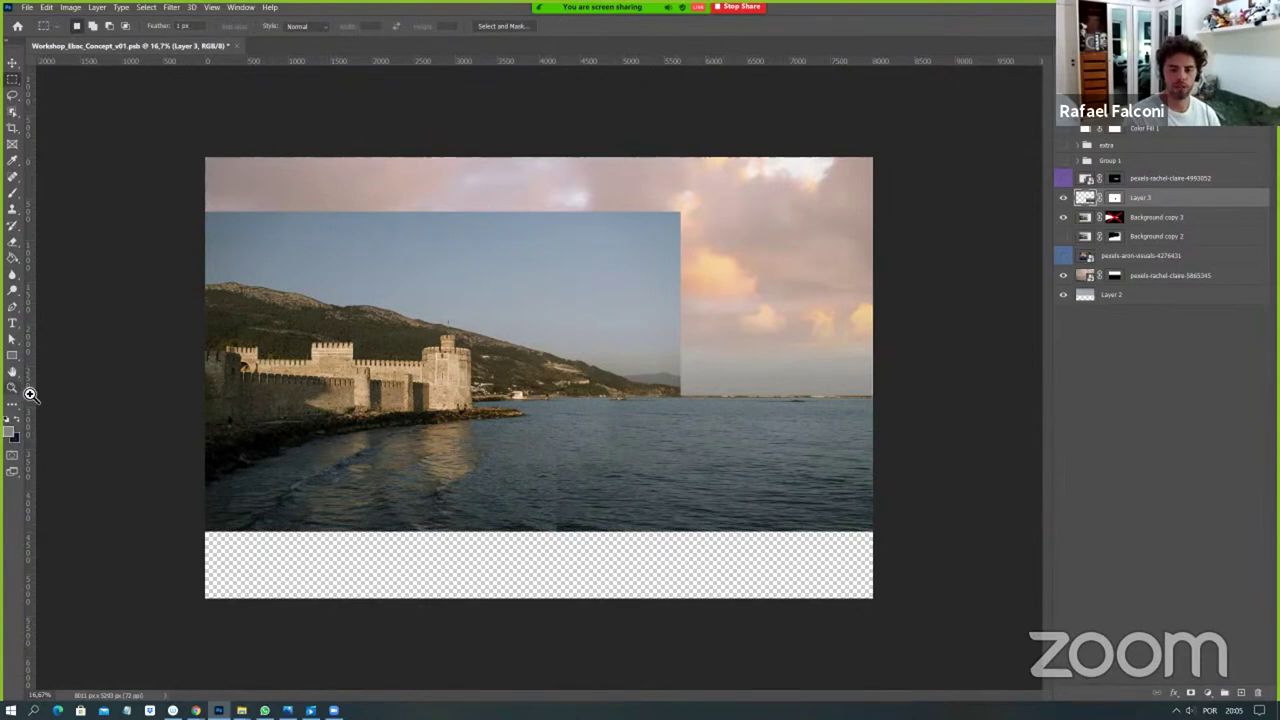
pyautogui.click(690, 482)
pyautogui.click(716, 478)
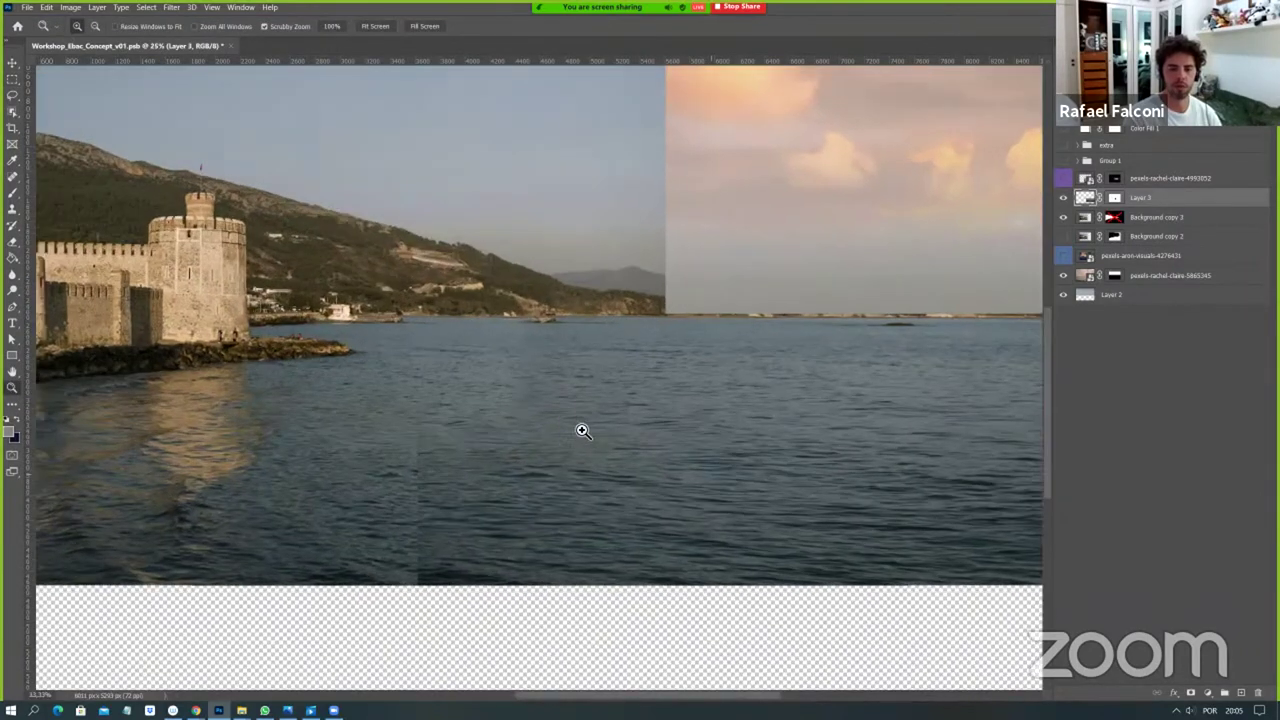
pyautogui.click(680, 423)
pyautogui.rightClick(681, 423)
pyautogui.click(703, 428)
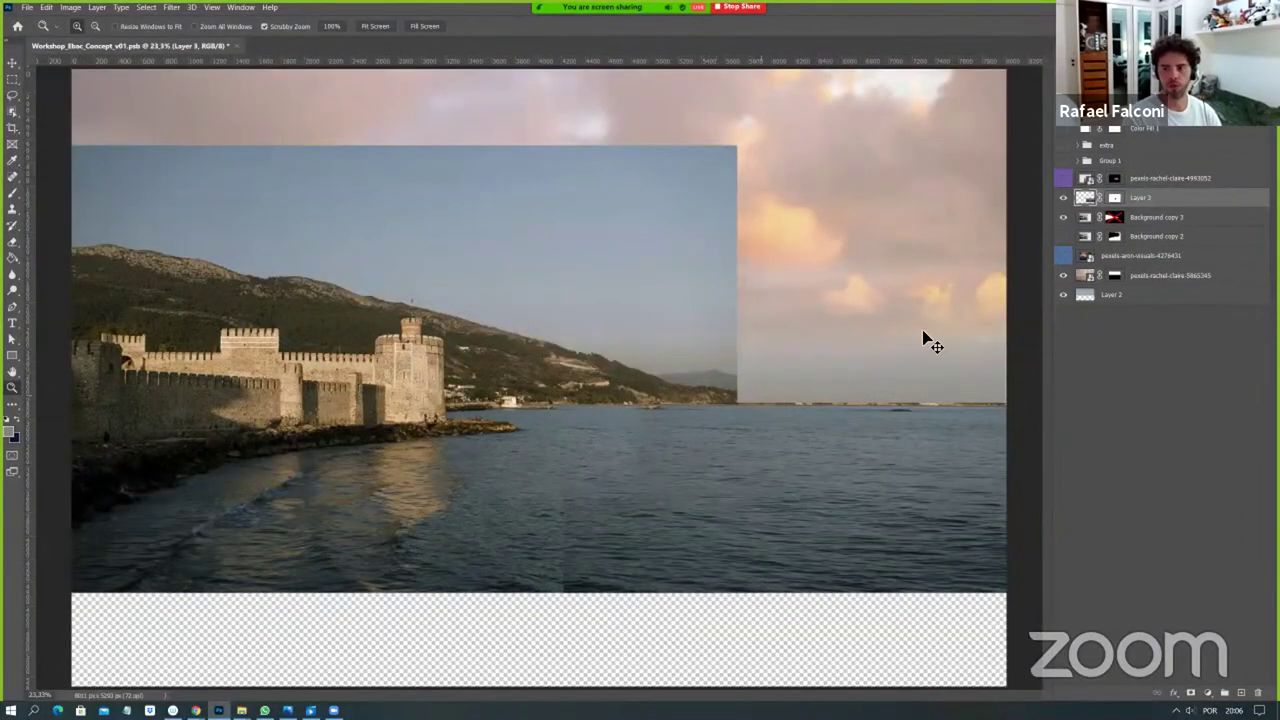
pyautogui.press('v')
pyautogui.click(1063, 197)
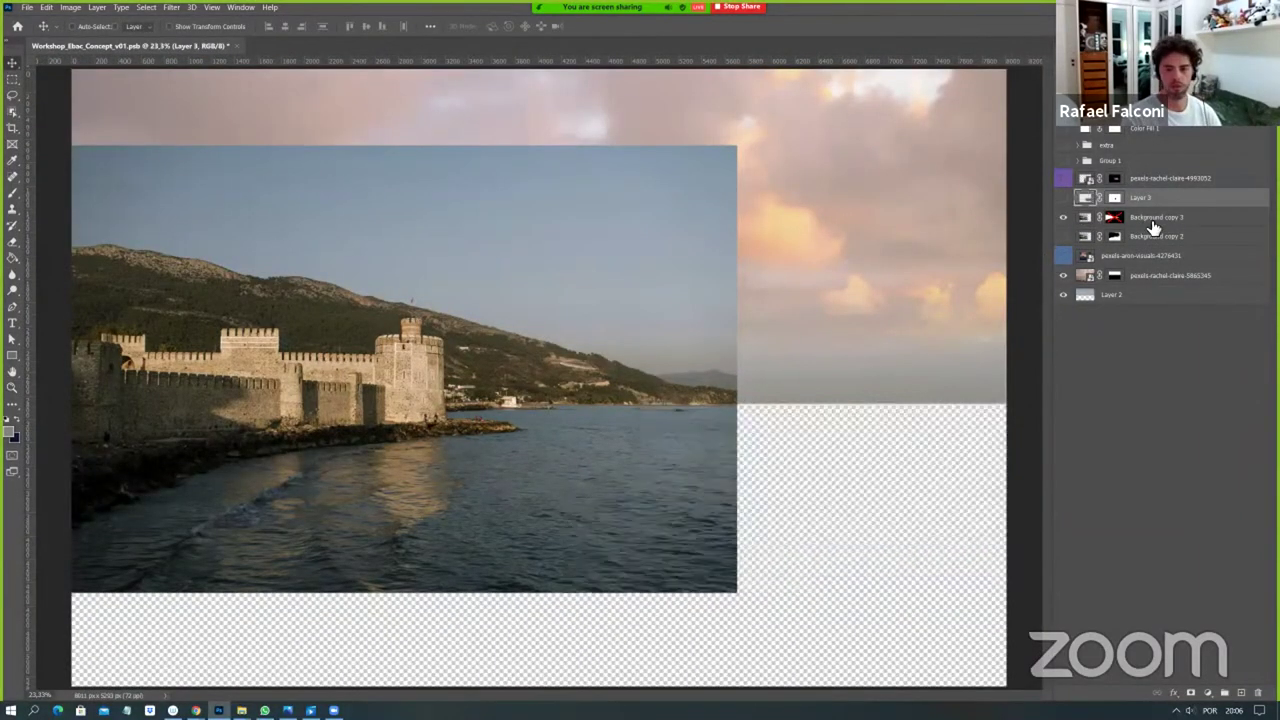
# Copy a rectangular patch of sea below the horizon at the right end of Background copy 3 onto a new layer.
pyautogui.click(1150, 217)
pyautogui.press('m')
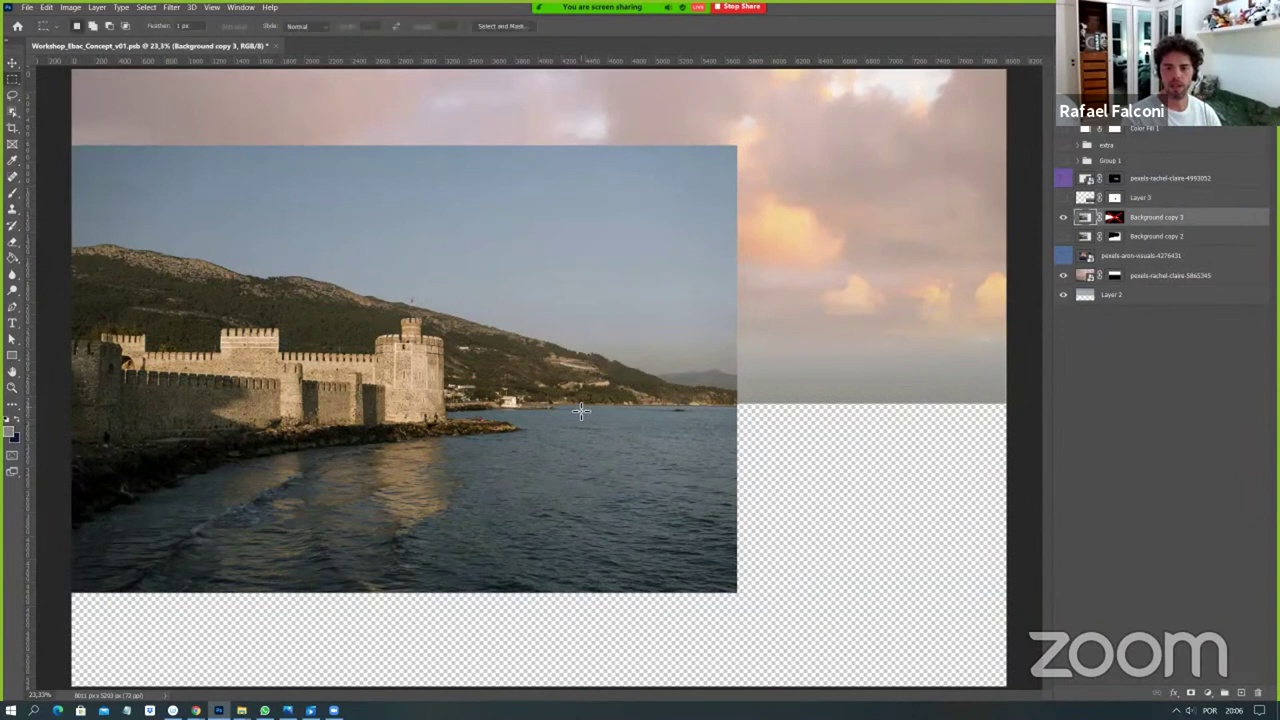
pyautogui.moveTo(576, 405); pyautogui.dragTo(747, 605)
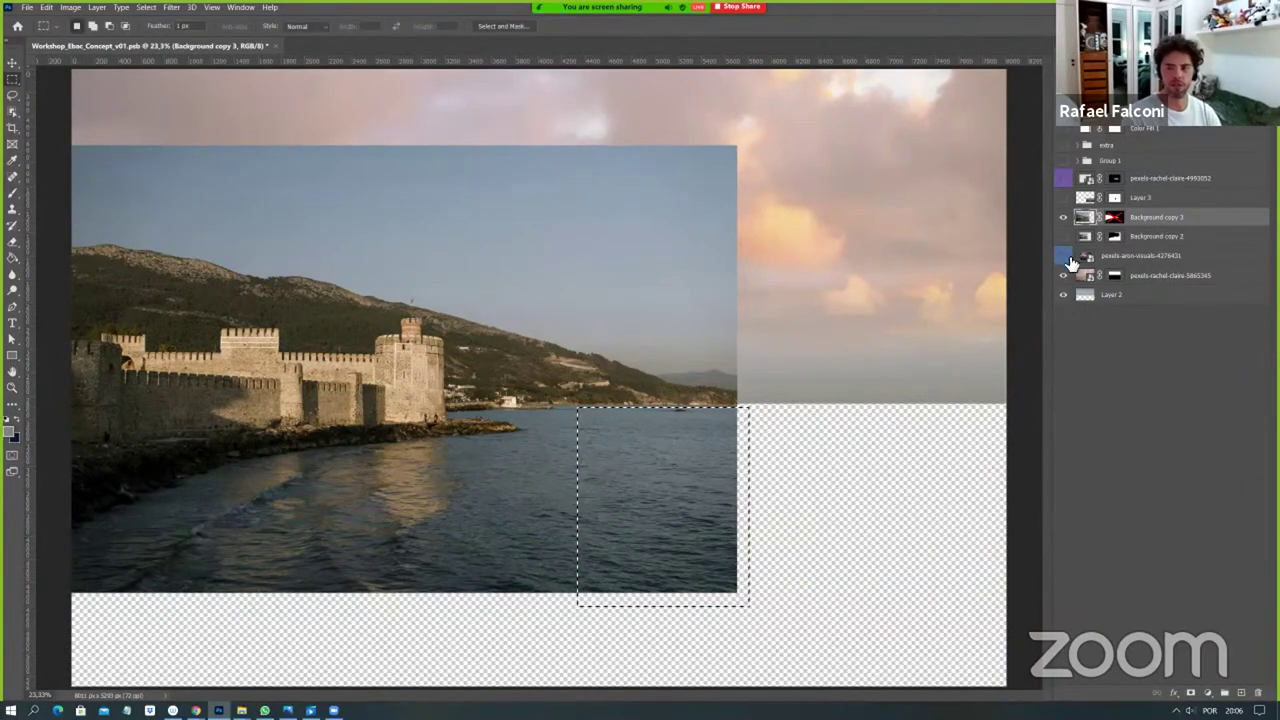
pyautogui.hotkey('ctrl', 'j')
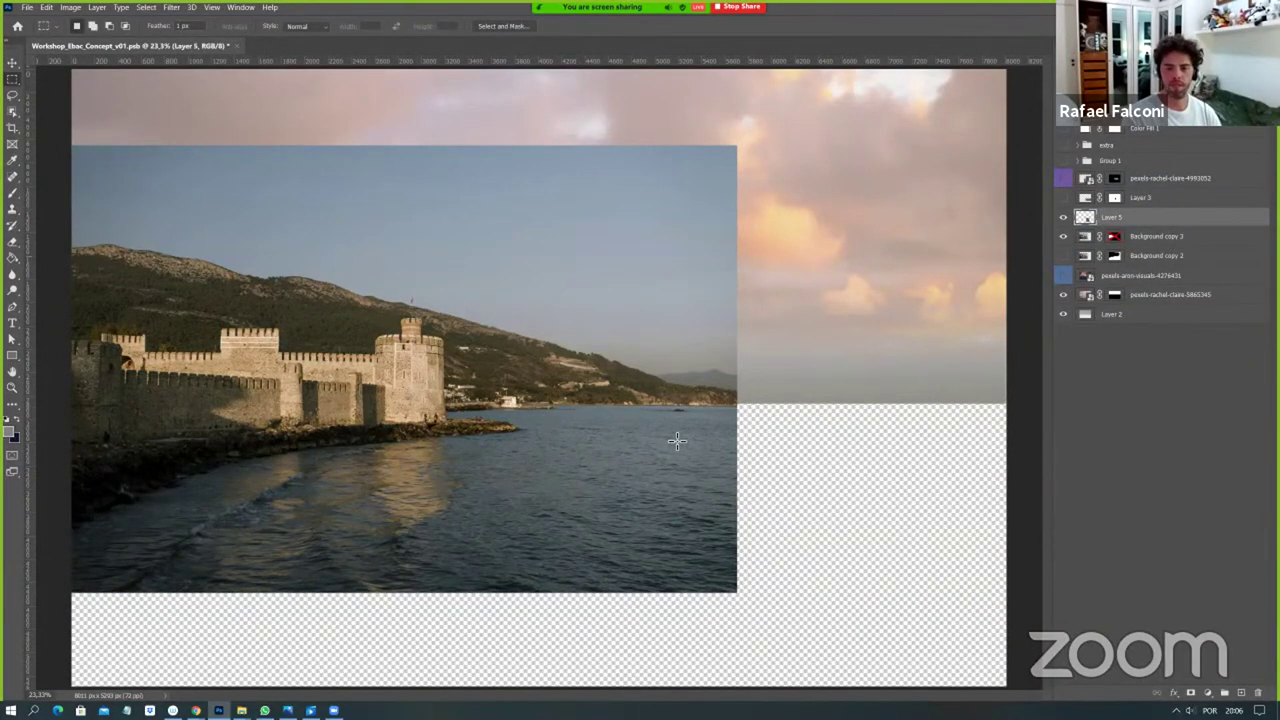
# Try stretching the copied sea patch horizontally to about 269% width to reach the canvas's right edge, and undo the stretch.
pyautogui.hotkey('ctrl', 't')
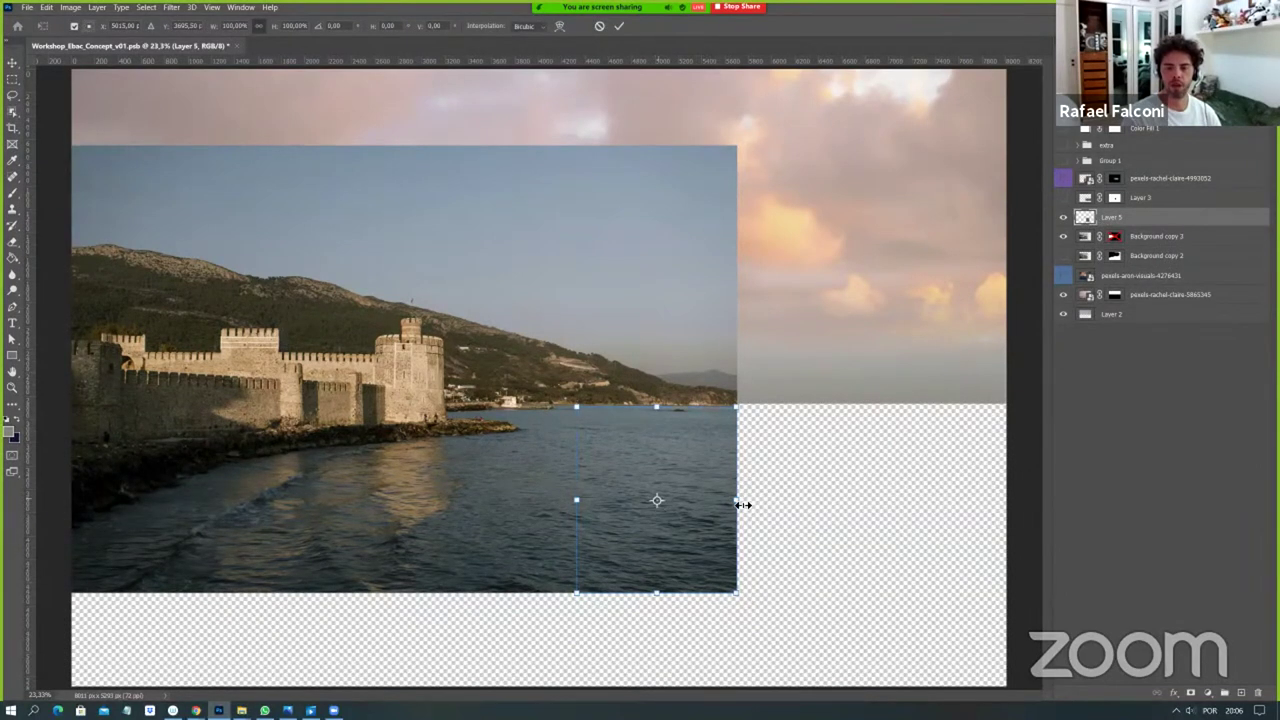
pyautogui.moveTo(795, 503); pyautogui.dragTo(995, 520)
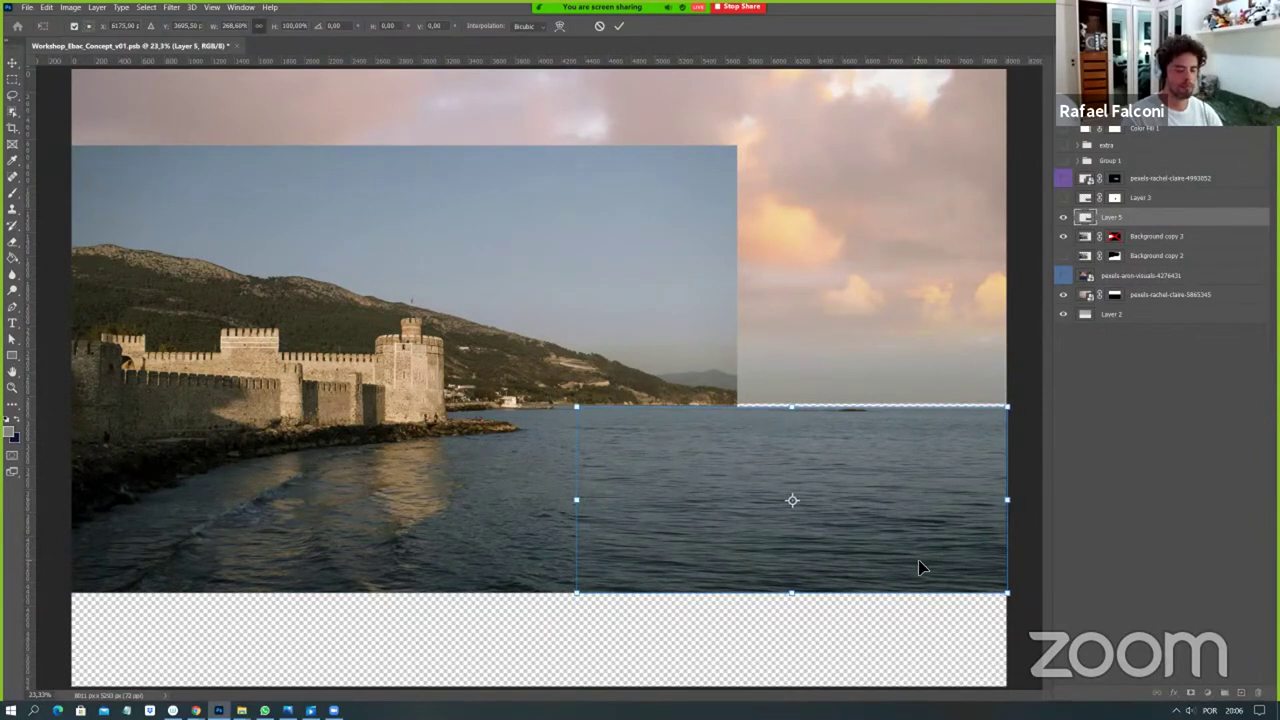
pyautogui.press('Return')
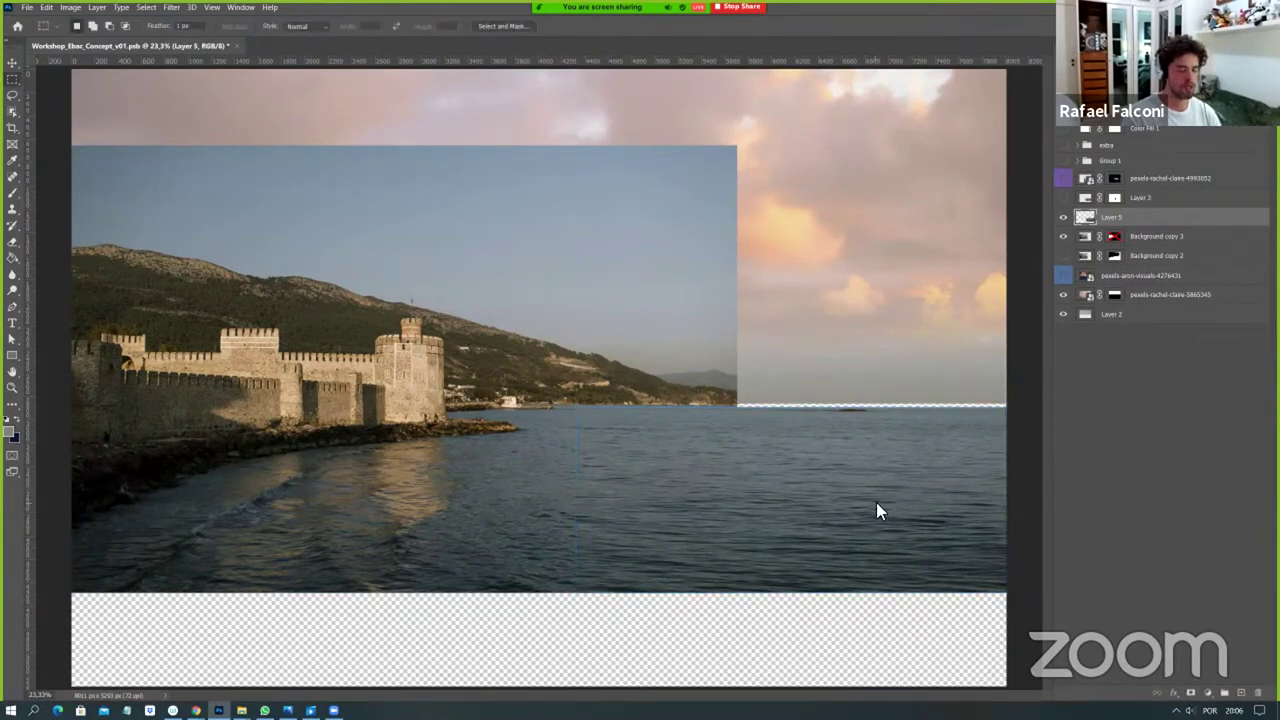
pyautogui.press('v')
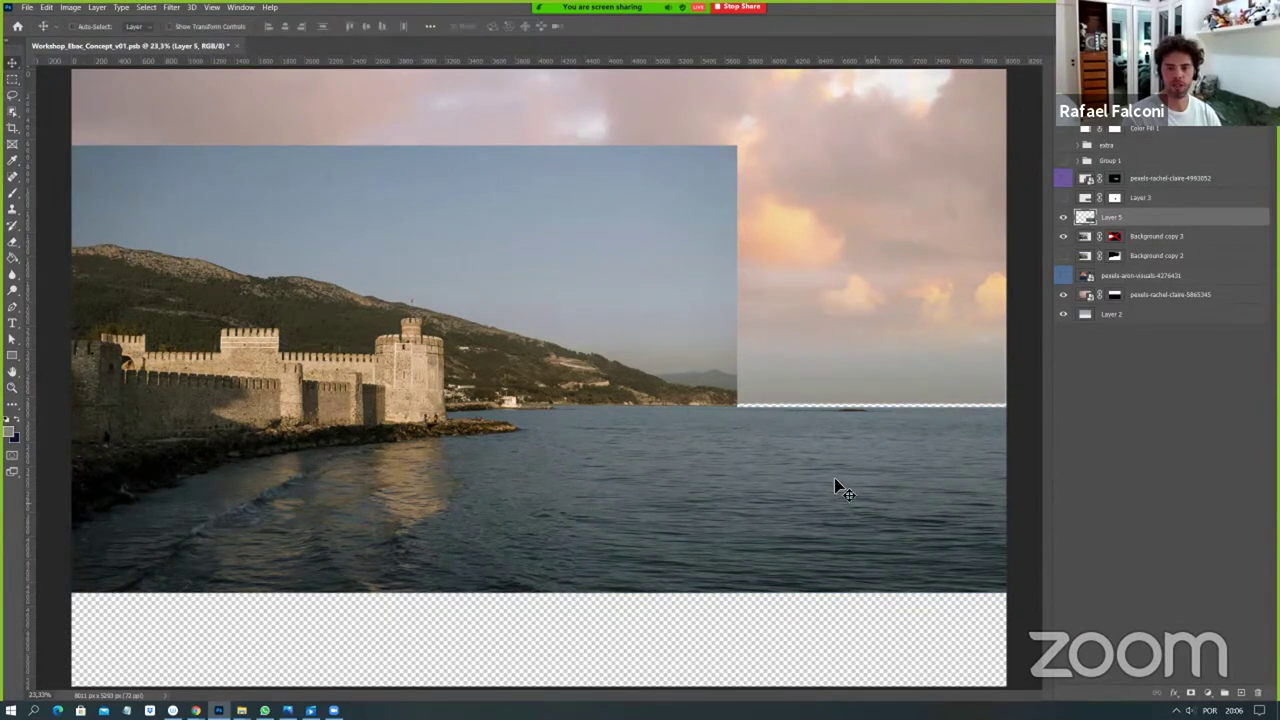
pyautogui.moveTo(1090, 227); pyautogui.dragTo(1085, 250)
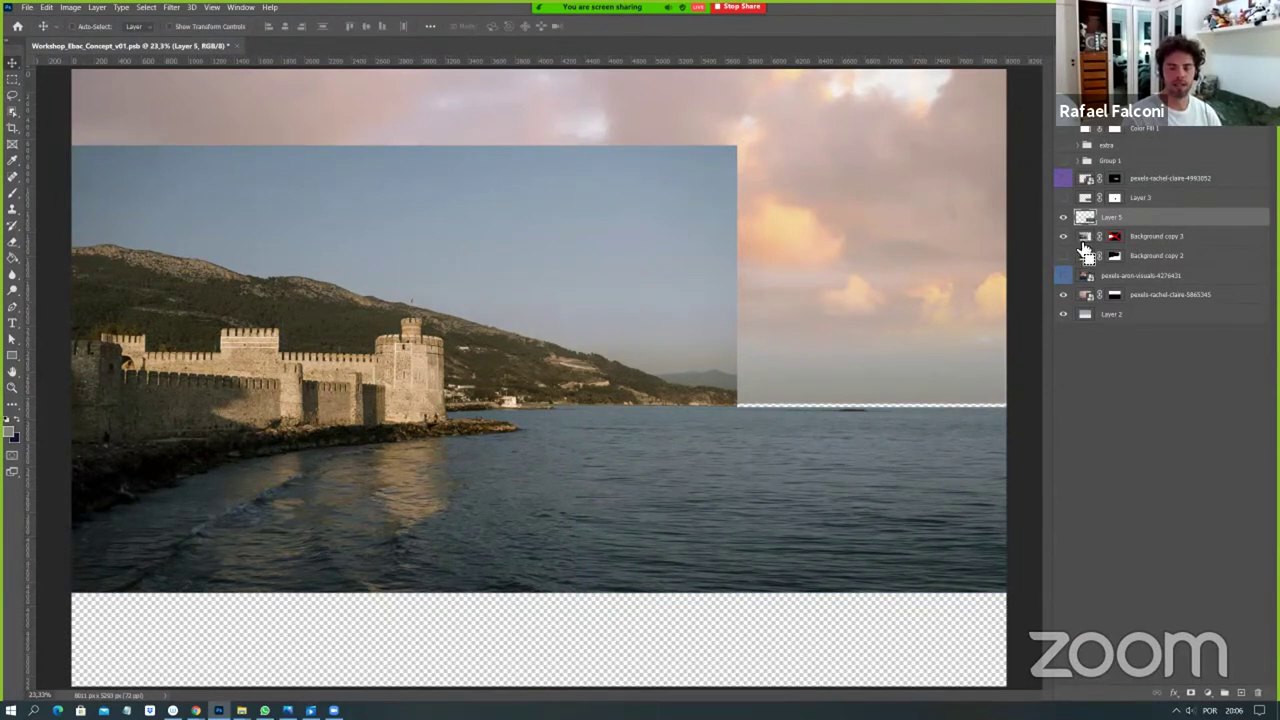
pyautogui.hotkey('ctrl', 'z')
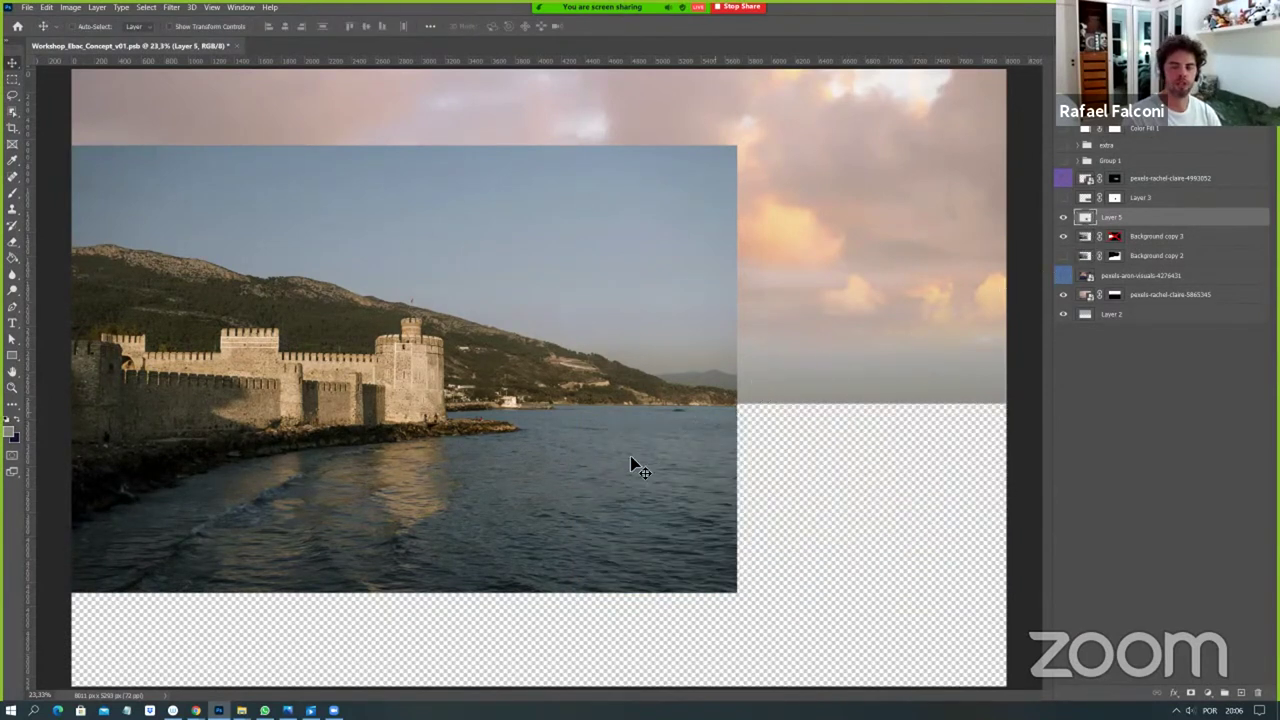
# Copy a wider rectangular patch of sea from the right end of Background copy 3 onto another new layer.
pyautogui.click(1150, 242)
pyautogui.press('m')
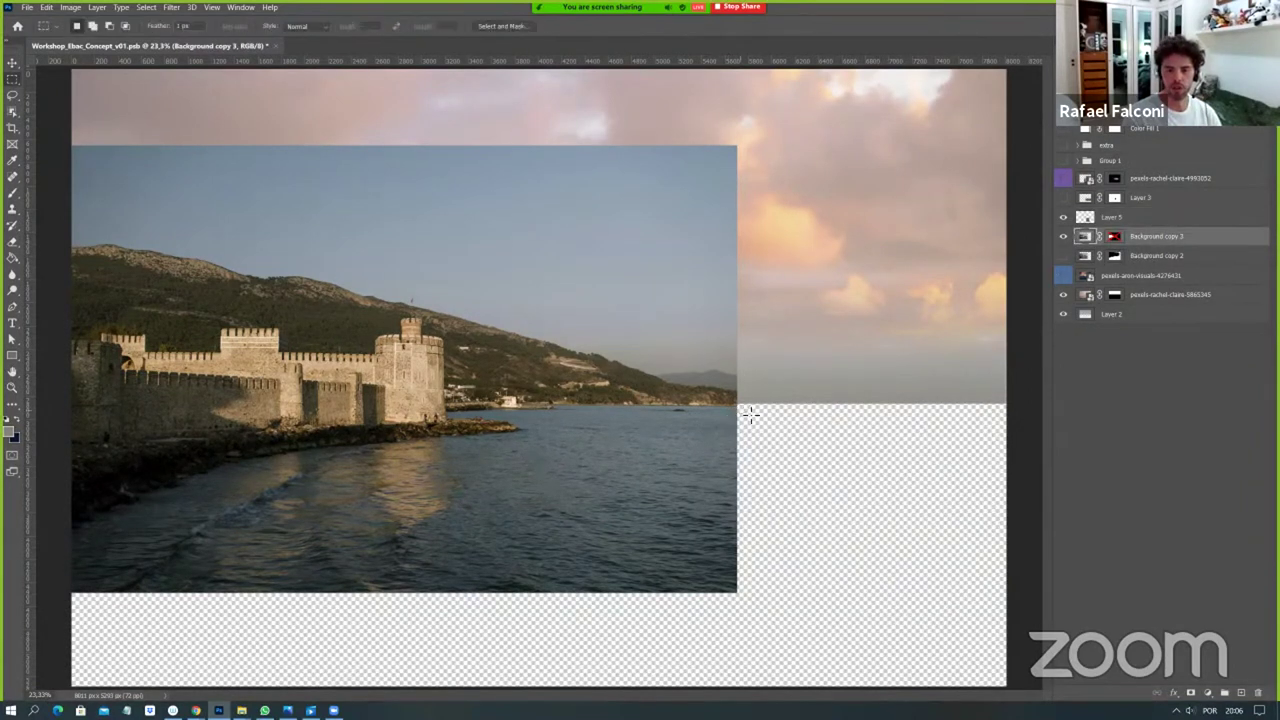
pyautogui.moveTo(741, 408); pyautogui.dragTo(546, 580)
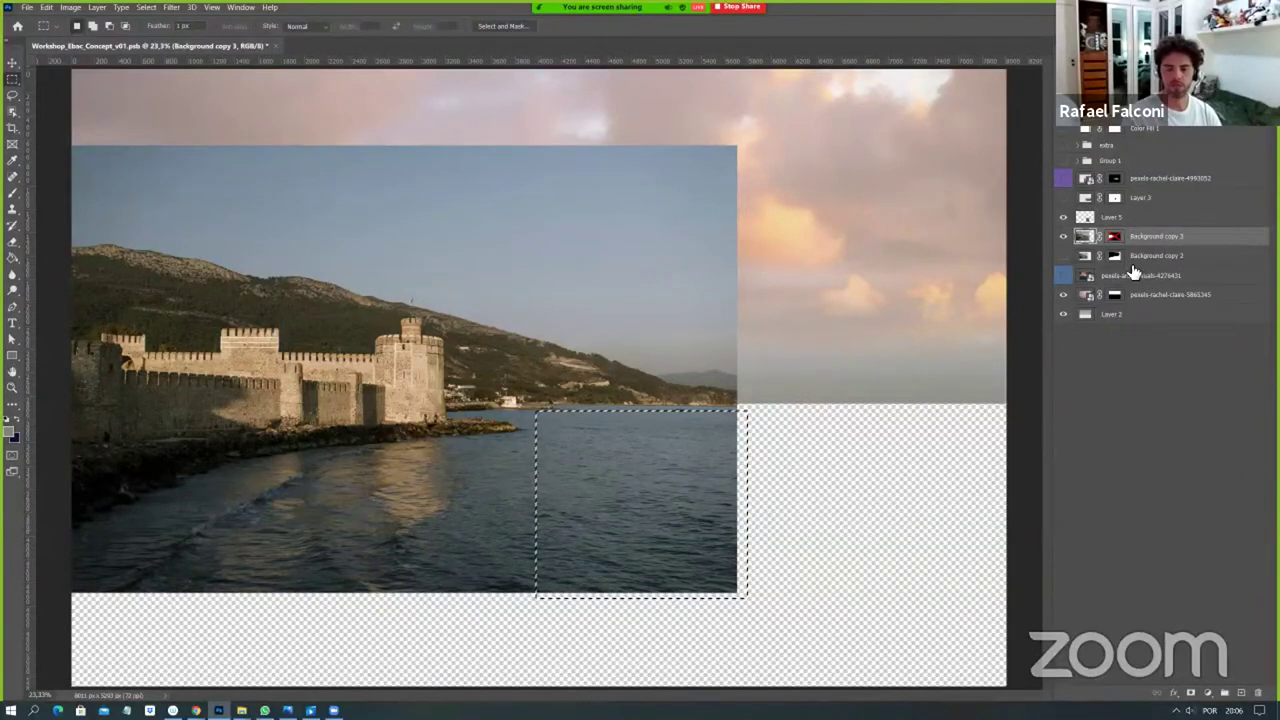
pyautogui.hotkey('ctrl', 'j')
pyautogui.press('v')
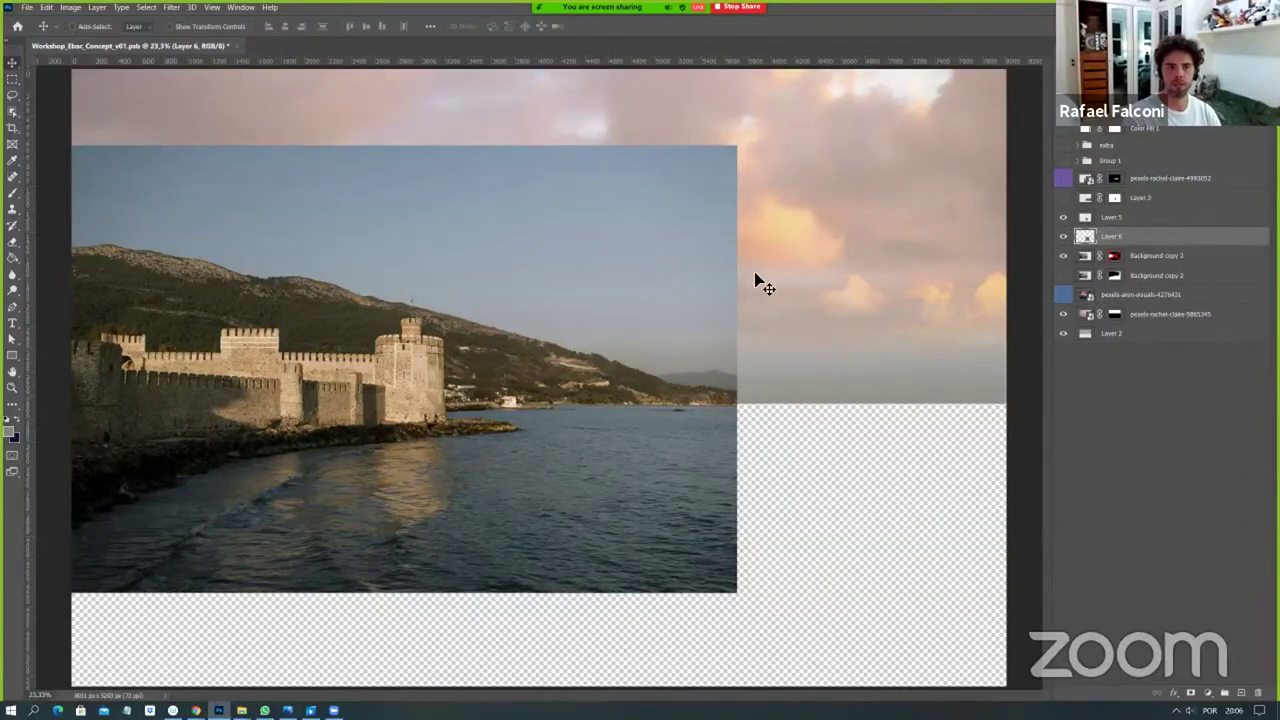
# Start Vanishing Point on the copied sea layer and define a four-corner perspective plane from the horizon across the water.
pyautogui.click(172, 8)
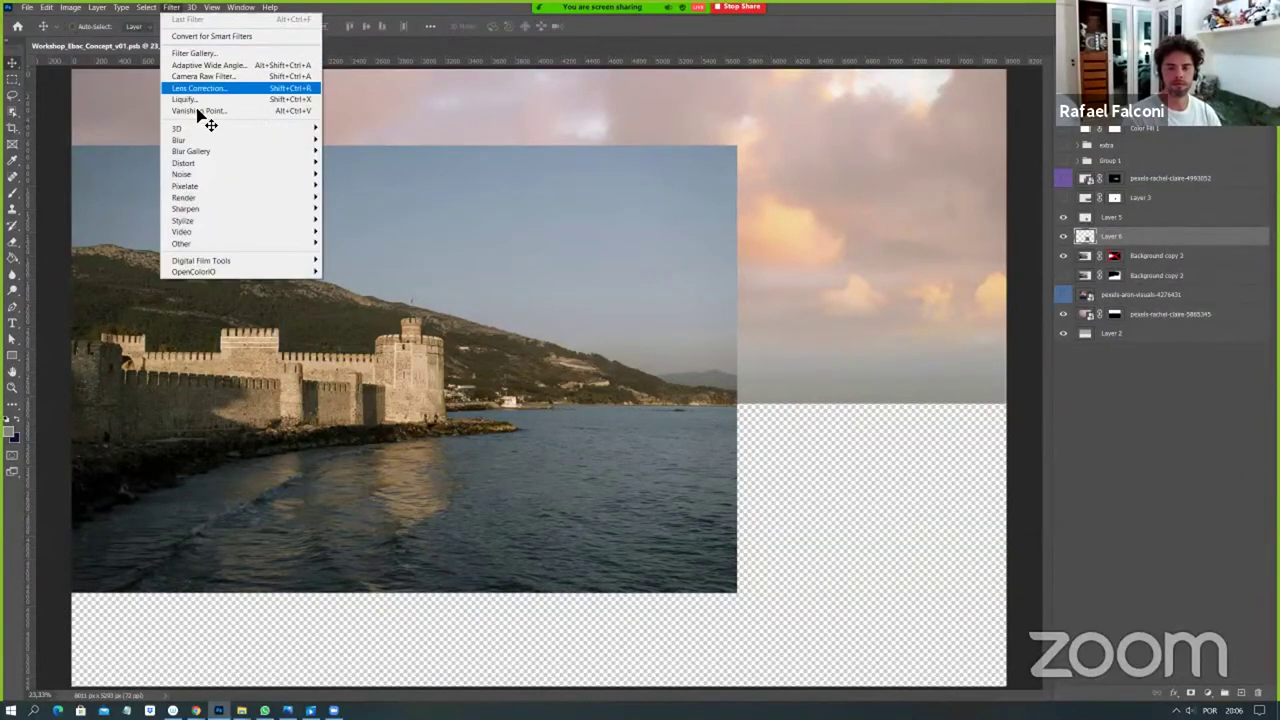
pyautogui.click(205, 112)
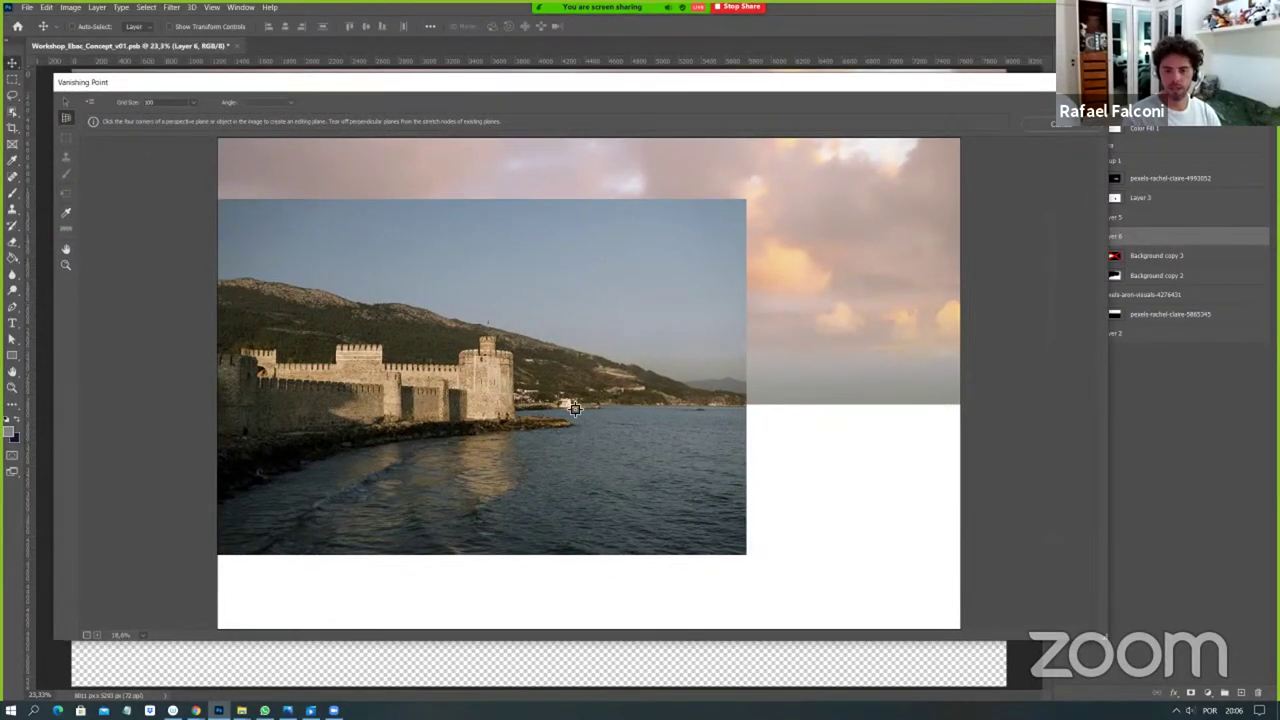
pyautogui.click(575, 408)
pyautogui.click(917, 405)
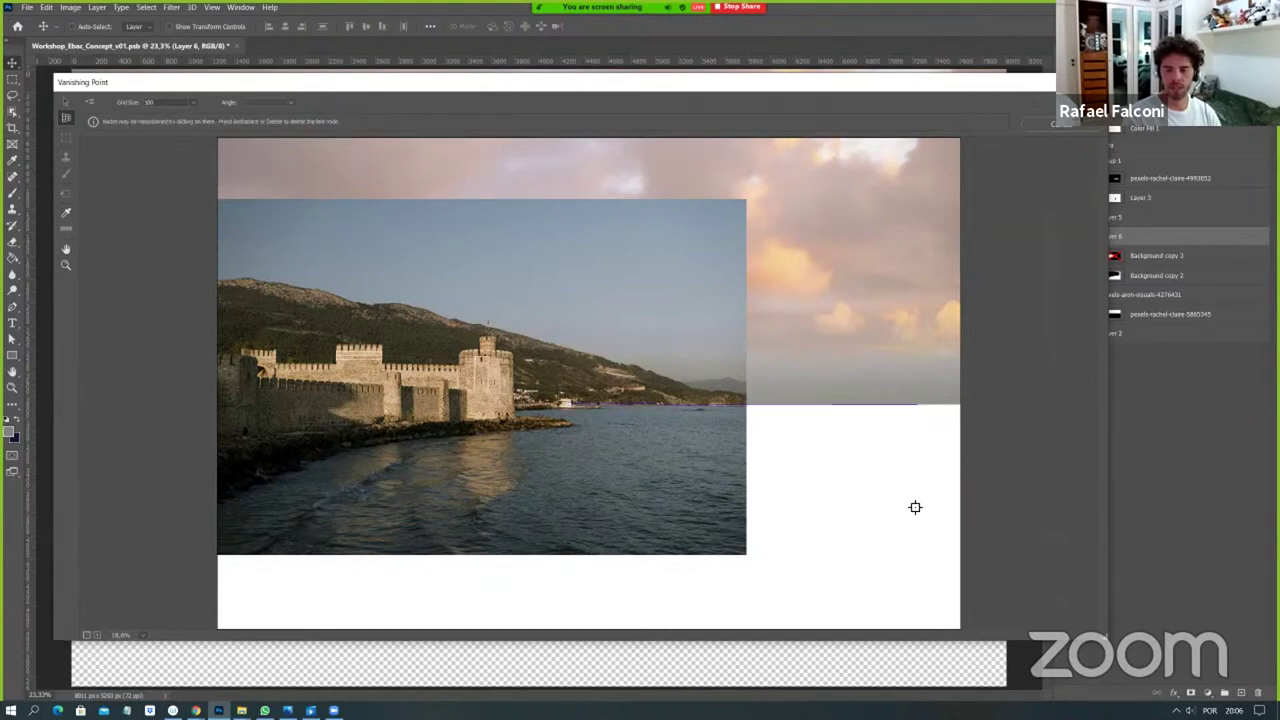
pyautogui.click(1082, 520)
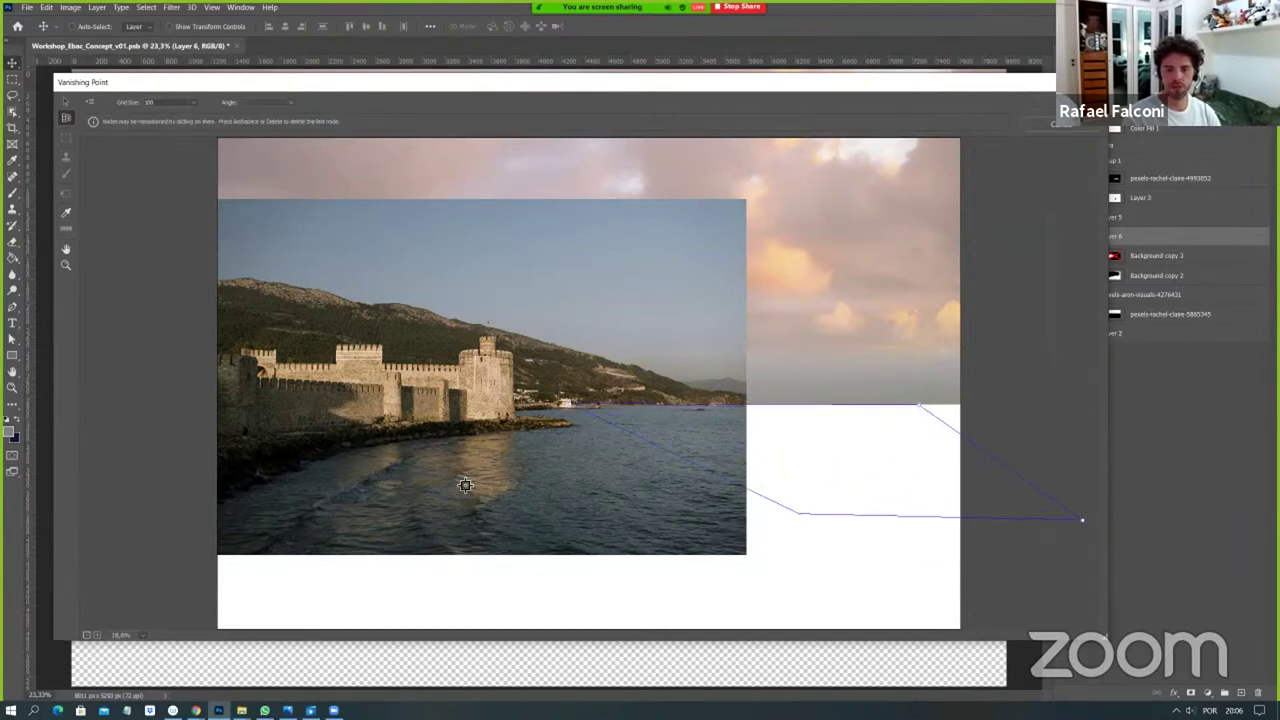
pyautogui.click(240, 520)
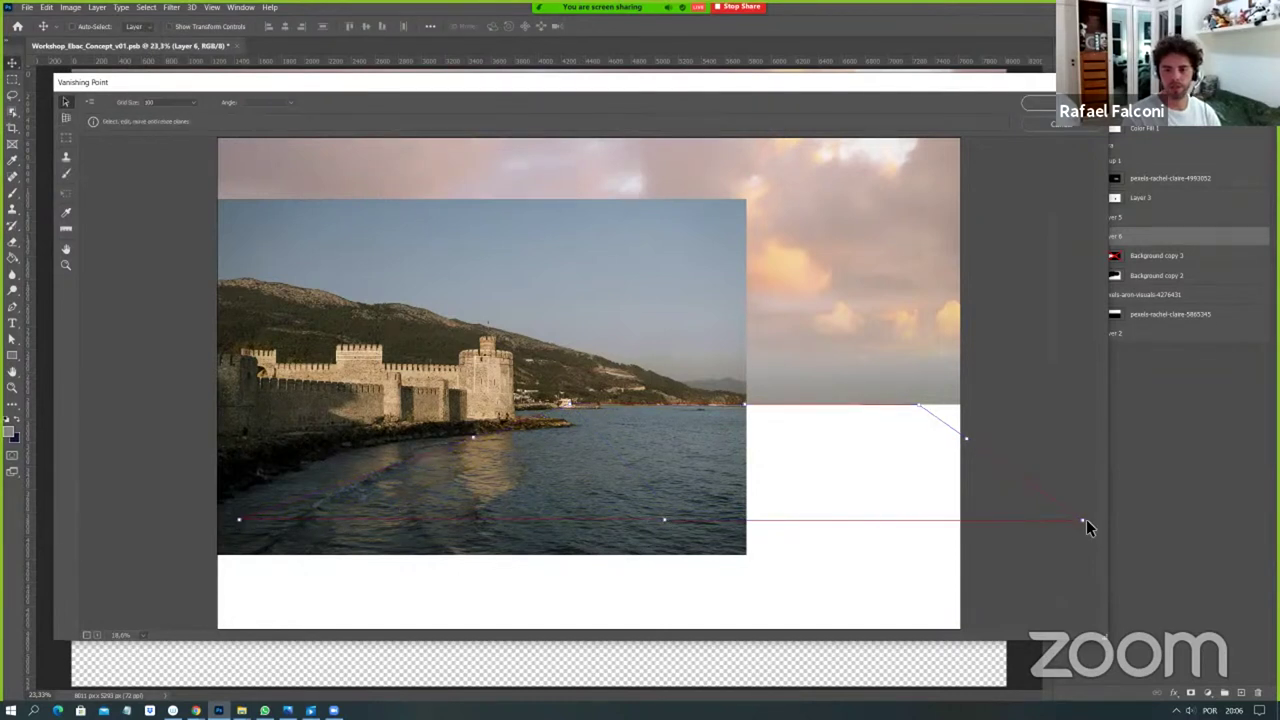
# Reshape the perspective plane by its corners and edges until it spans the sea down past the photo and beyond the canvas's right edge.
pyautogui.moveTo(926, 408); pyautogui.dragTo(883, 412)
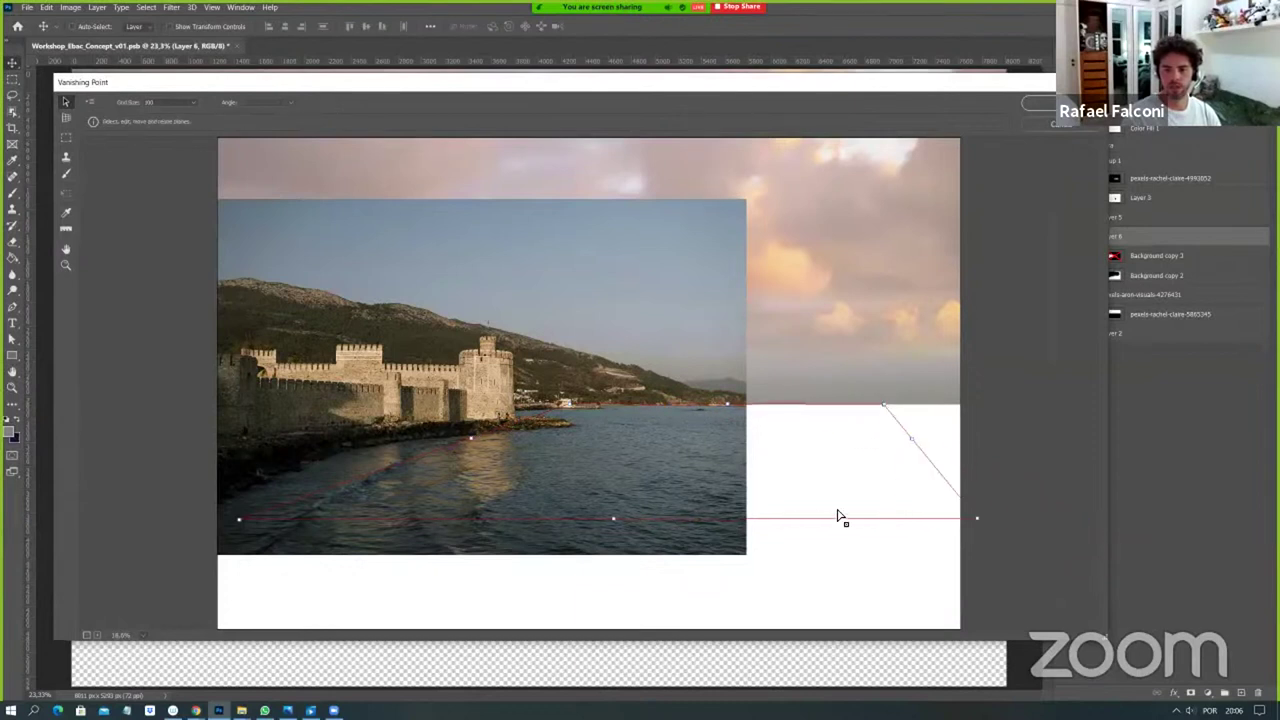
pyautogui.click(1049, 521)
pyautogui.click(995, 531)
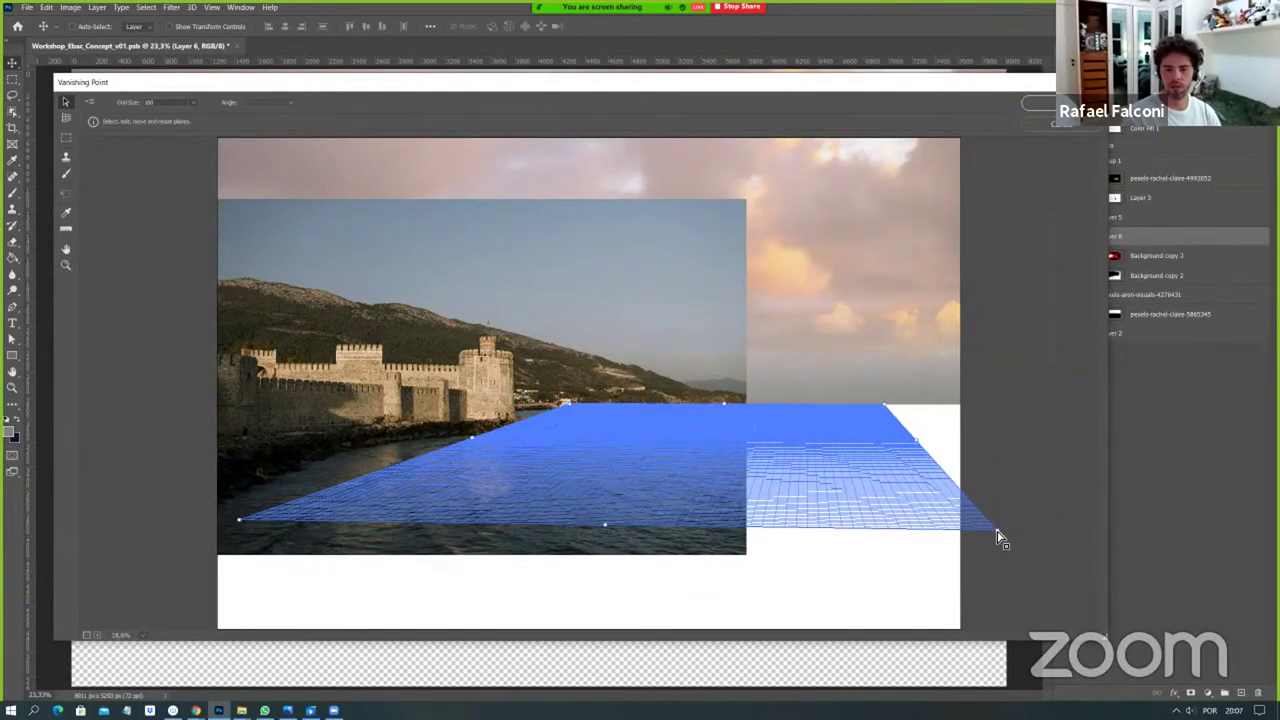
pyautogui.moveTo(602, 568); pyautogui.dragTo(592, 600)
pyautogui.moveTo(968, 452); pyautogui.dragTo(1060, 448)
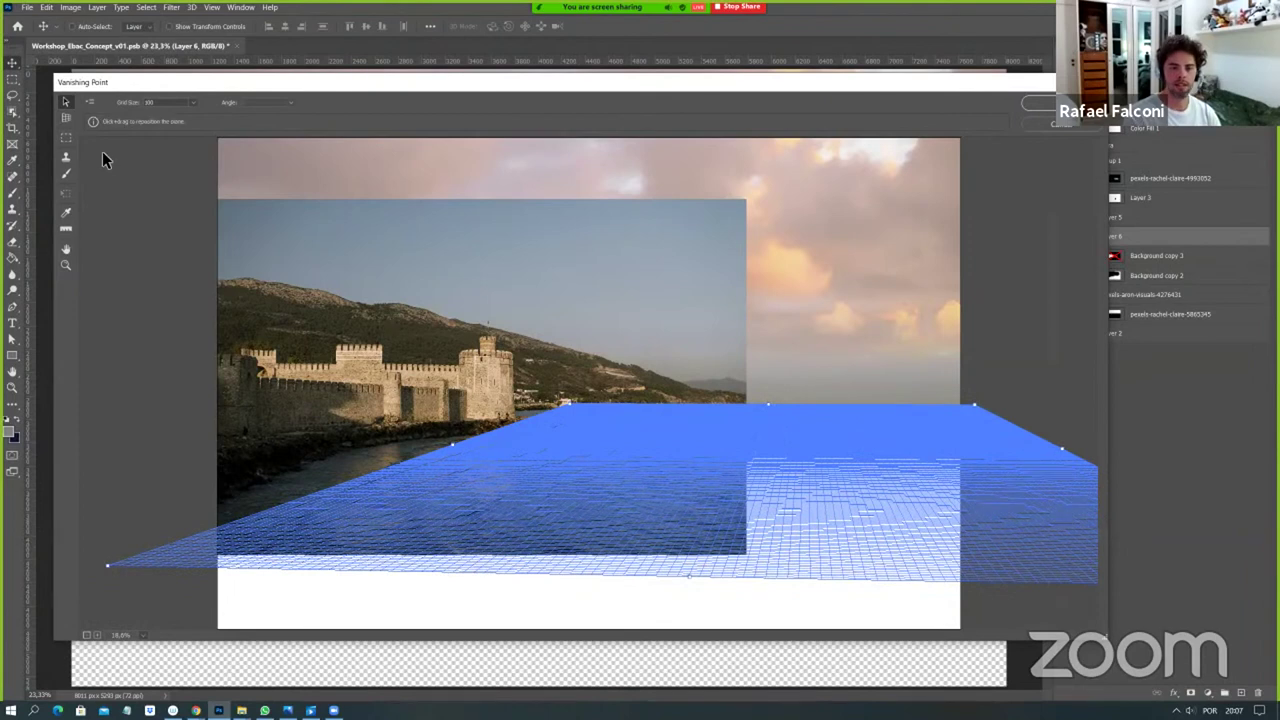
# Try cloning the sea past the photo's right edge in perspective with the Stamp tool, adjusting the brush diameter, and leave Vanishing Point.
pyautogui.click(66, 158)
pyautogui.press('alt')
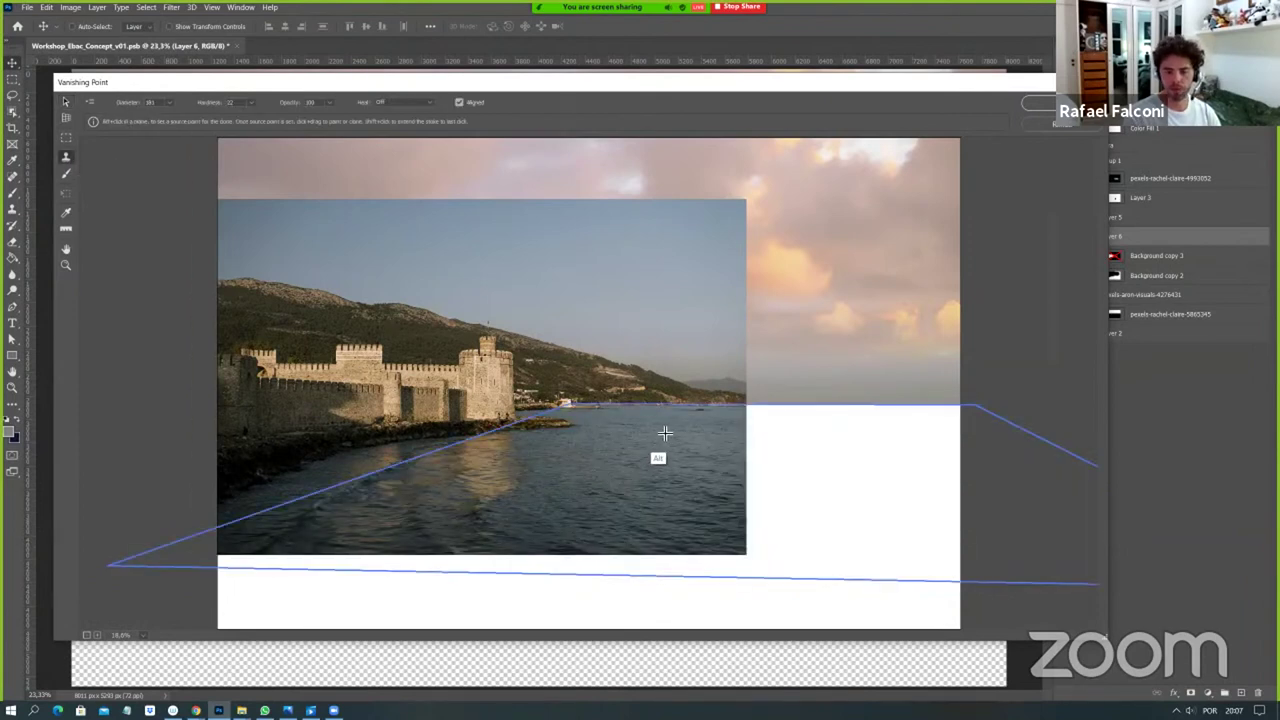
pyautogui.keyDown('alt'); pyautogui.click(663, 433); pyautogui.keyUp('alt')
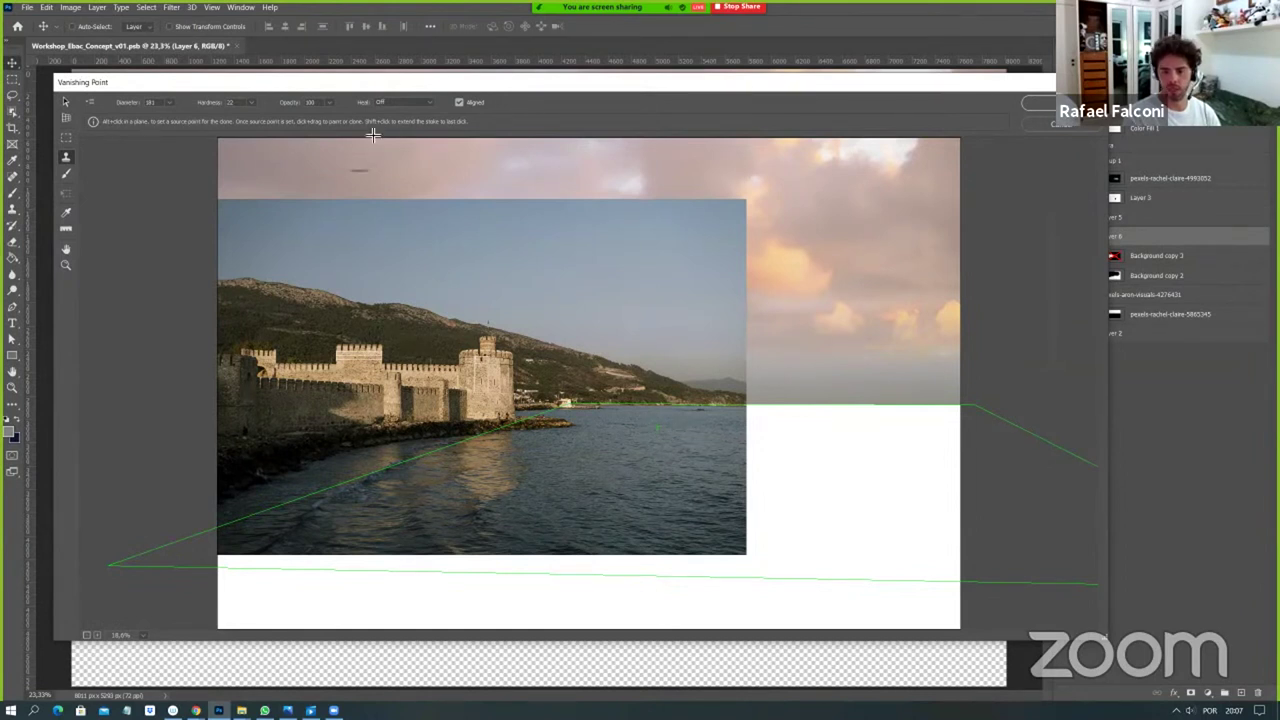
pyautogui.click(755, 430)
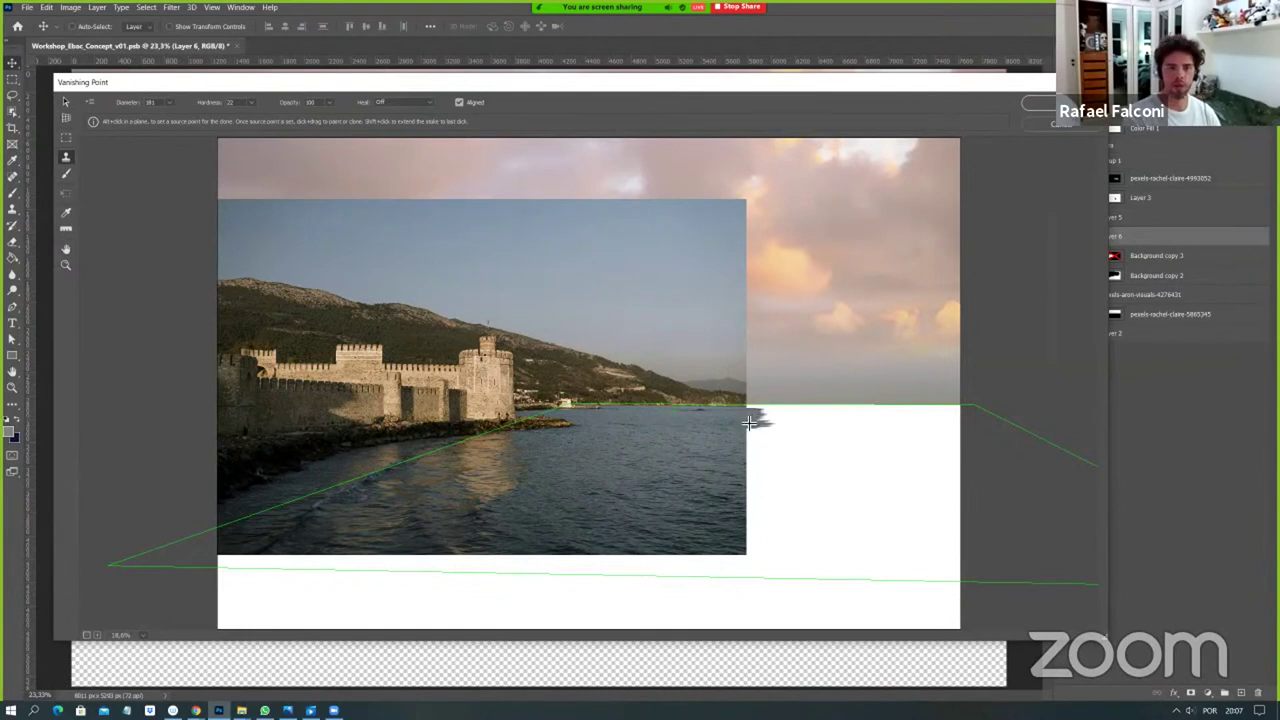
pyautogui.click(170, 103)
pyautogui.click(149, 119)
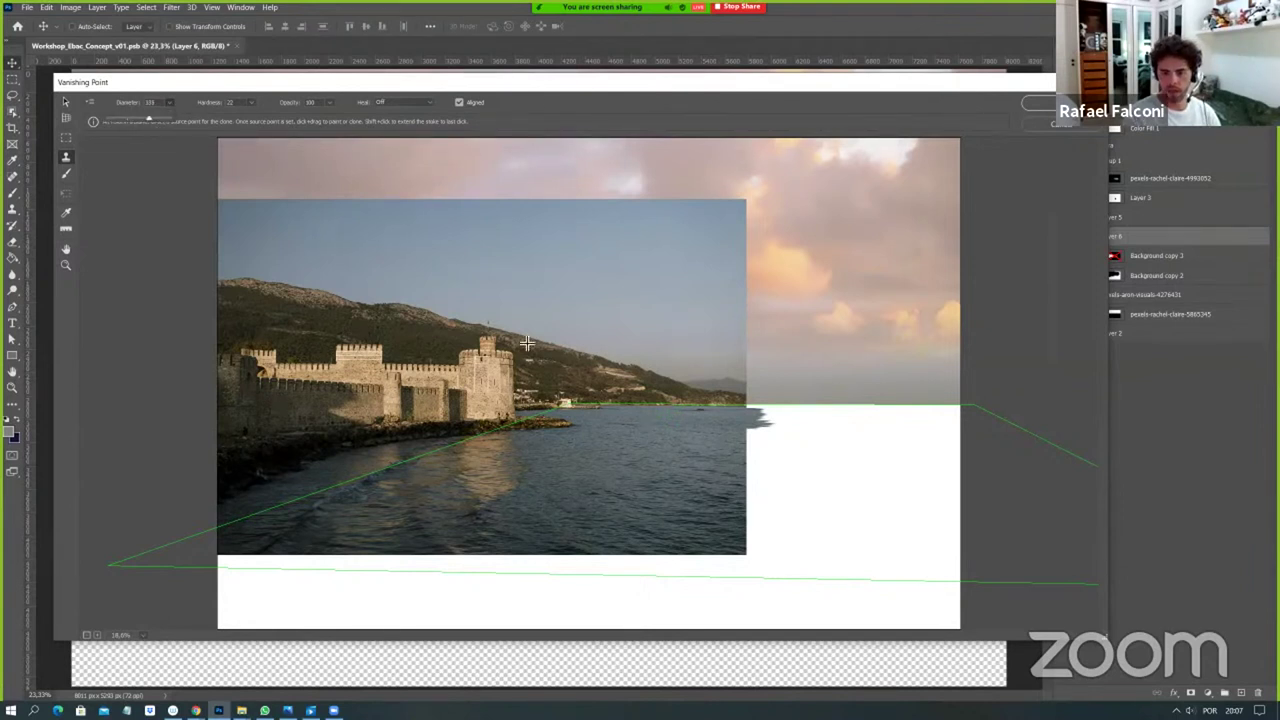
pyautogui.moveTo(756, 436)
pyautogui.mouseDown()
pyautogui.moveTo(735, 466)
pyautogui.moveTo(749, 468)
pyautogui.moveTo(738, 469)
pyautogui.moveTo(779, 417)
pyautogui.moveTo(761, 418)
pyautogui.moveTo(777, 428)
pyautogui.moveTo(765, 427)
pyautogui.moveTo(741, 481)
pyautogui.moveTo(763, 478)
pyautogui.moveTo(763, 494)
pyautogui.moveTo(805, 453)
pyautogui.moveTo(783, 436)
pyautogui.moveTo(787, 418)
pyautogui.moveTo(761, 418)
pyautogui.moveTo(805, 427)
pyautogui.moveTo(785, 445)
pyautogui.moveTo(799, 423)
pyautogui.moveTo(793, 460)
pyautogui.moveTo(751, 481)
pyautogui.moveTo(749, 497)
pyautogui.moveTo(769, 502)
pyautogui.moveTo(747, 516)
pyautogui.moveTo(763, 529)
pyautogui.moveTo(799, 507)
pyautogui.moveTo(786, 495)
pyautogui.moveTo(801, 491)
pyautogui.moveTo(797, 505)
pyautogui.moveTo(787, 499)
pyautogui.moveTo(807, 465)
pyautogui.moveTo(815, 487)
pyautogui.moveTo(807, 455)
pyautogui.moveTo(822, 472)
pyautogui.moveTo(830, 458)
pyautogui.moveTo(800, 420)
pyautogui.moveTo(767, 414)
pyautogui.mouseUp()
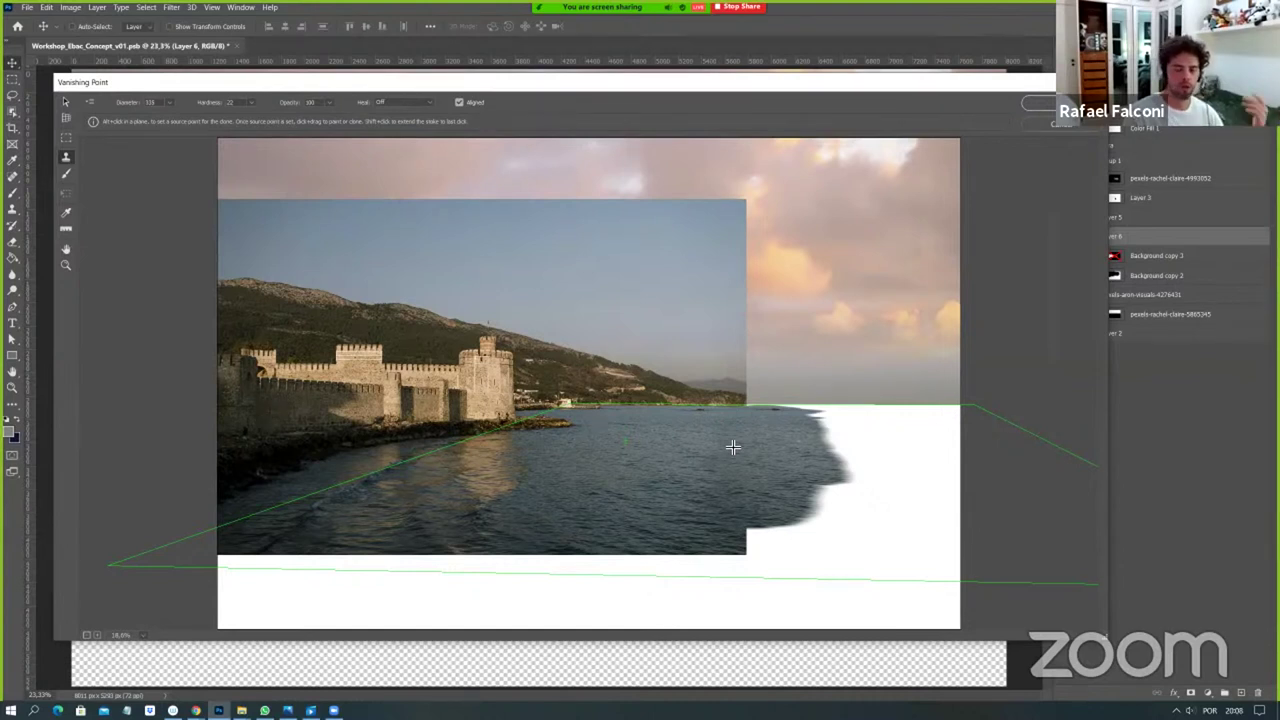
pyautogui.click(1071, 130)
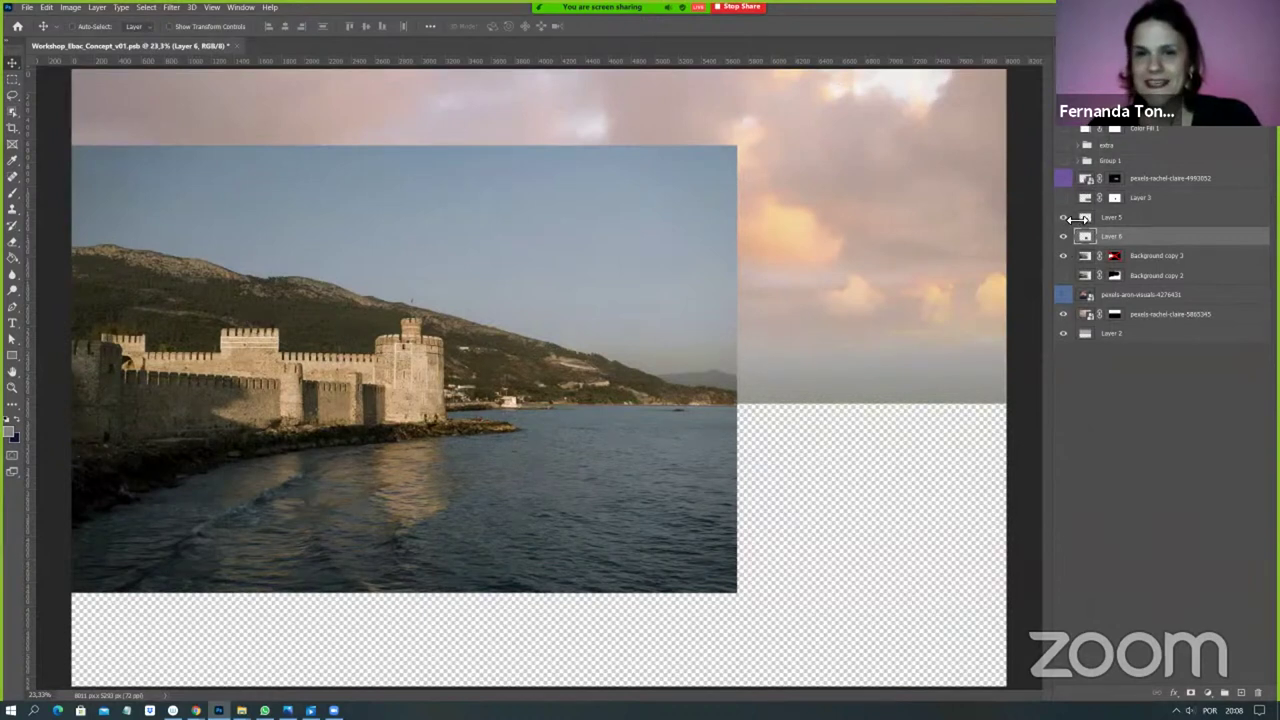
# Delete the two copied sea patch layers, Layer 6 and Layer 5.
pyautogui.click(1076, 218)
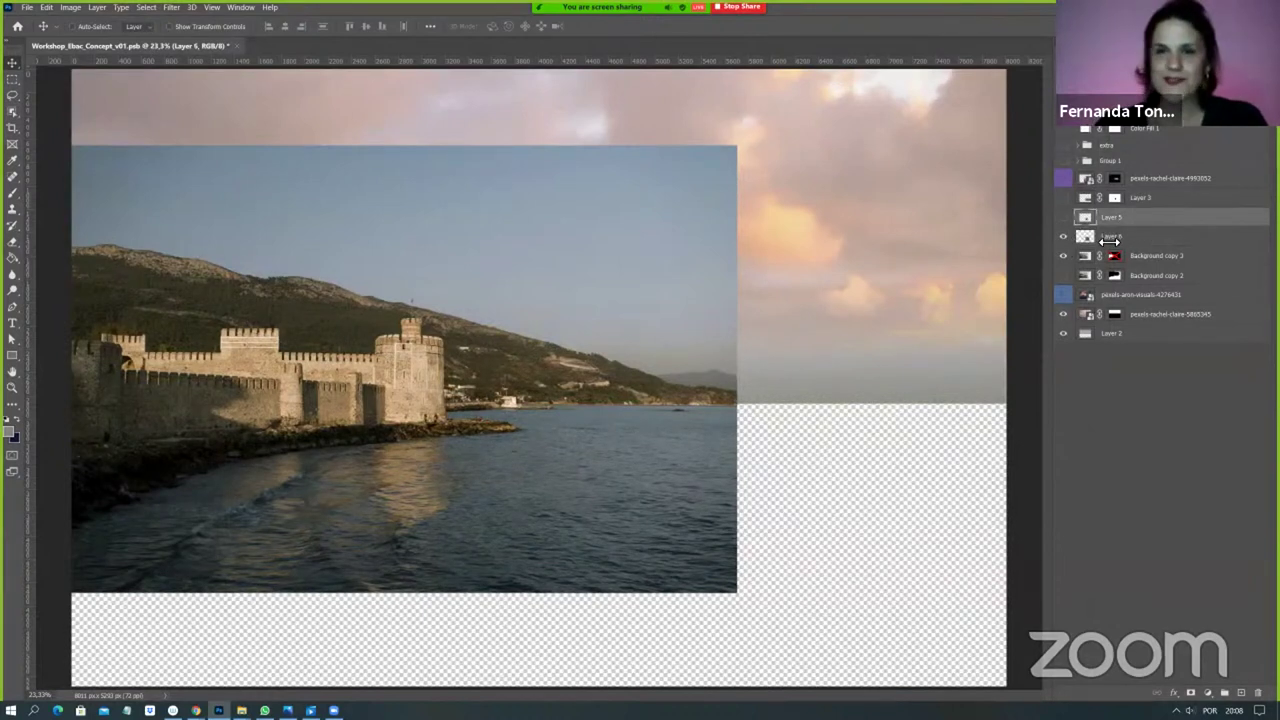
pyautogui.click(1110, 238)
pyautogui.press('Delete')
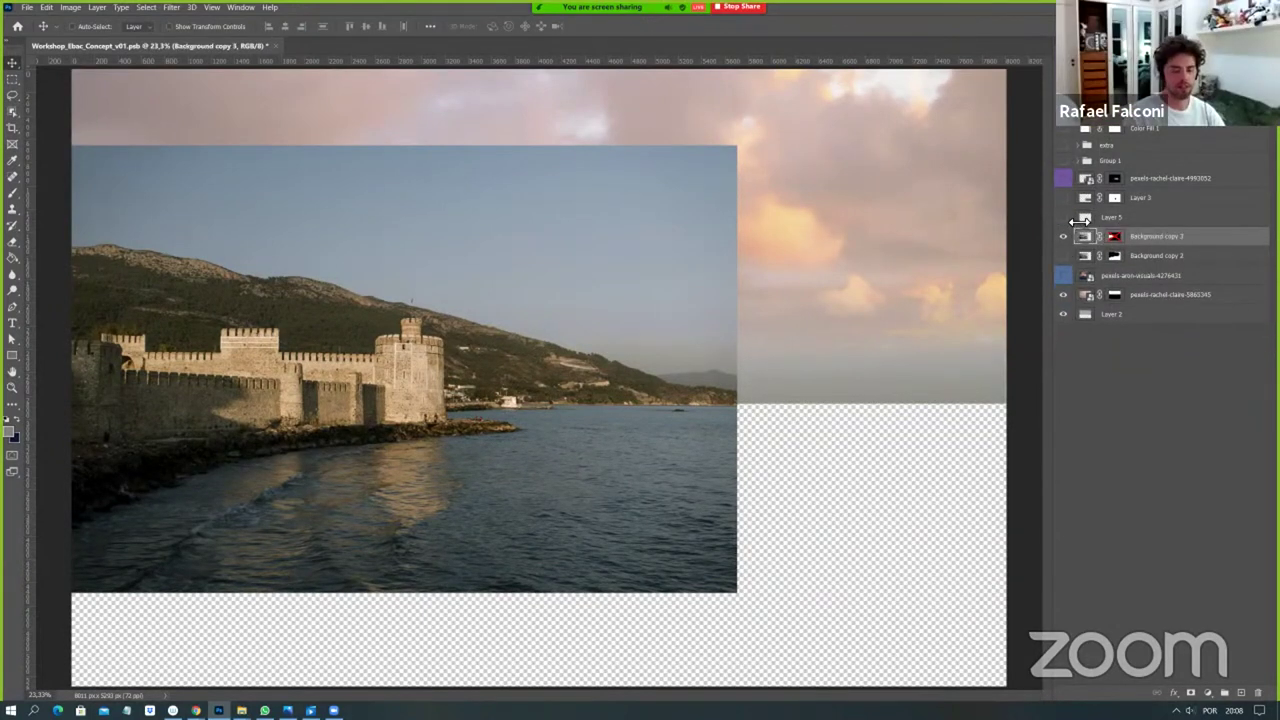
pyautogui.click(1063, 217)
pyautogui.click(1124, 219)
pyautogui.press('Delete')
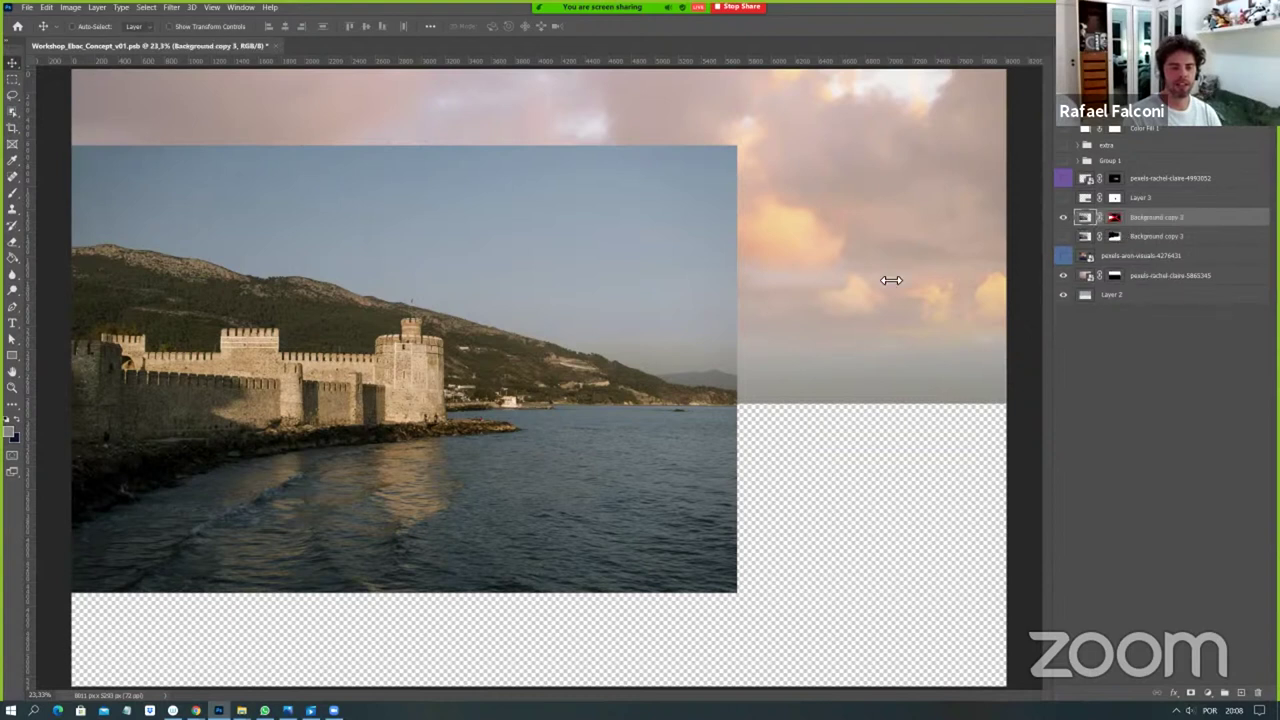
pyautogui.click(12, 387)
pyautogui.rightClick(518, 410)
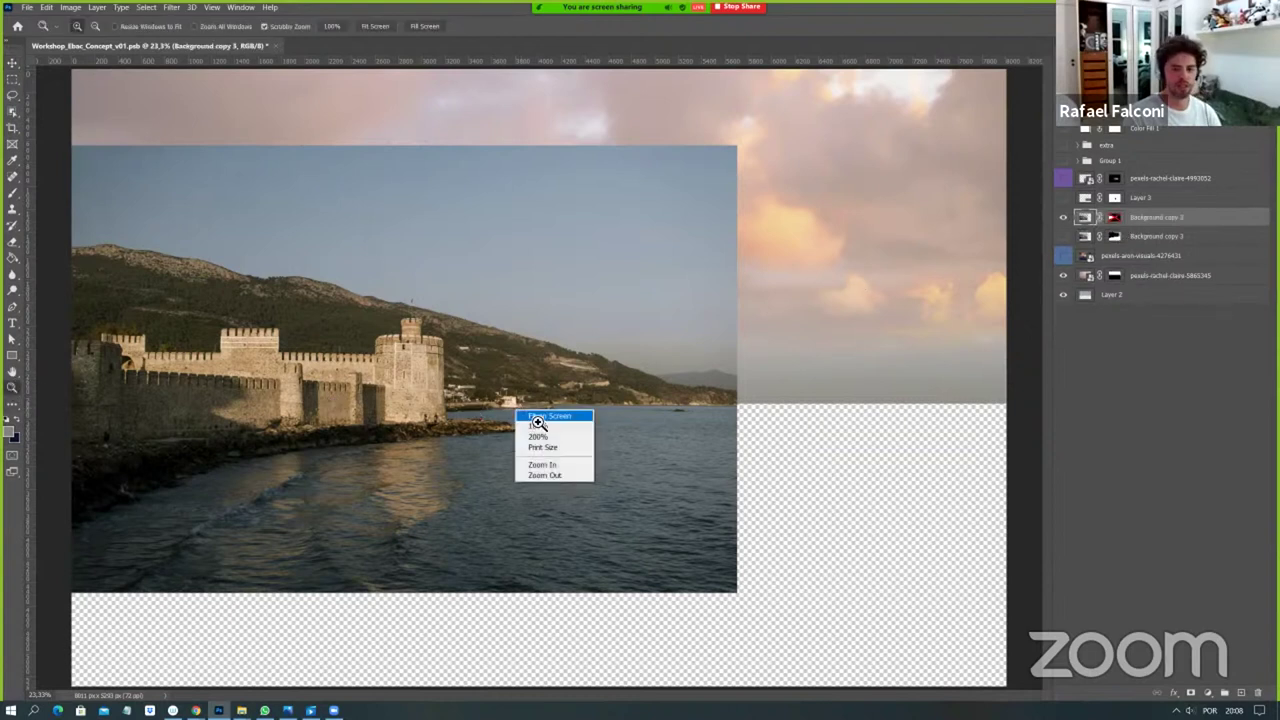
pyautogui.press('Escape')
pyautogui.press('v')
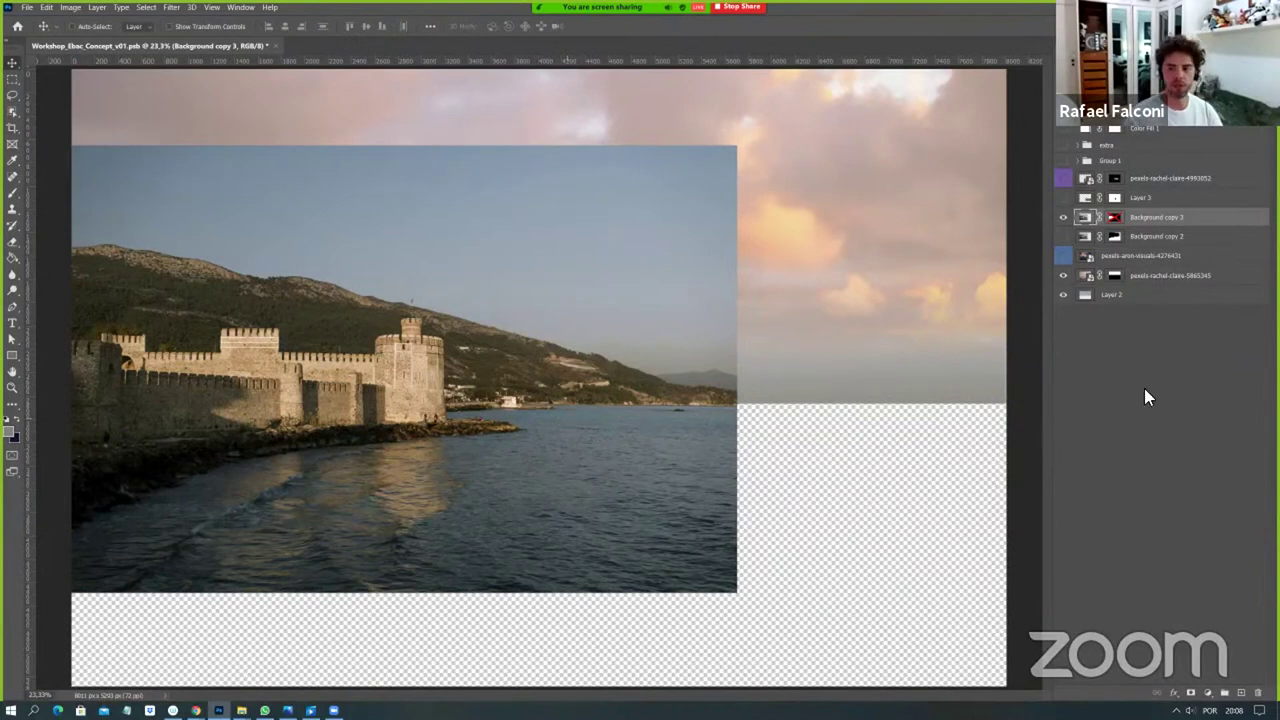
# Re-enable the layer mask of Background copy 3 and check the sky layer by toggling its visibility off and on.
pyautogui.keyDown('shift'); pyautogui.click(1114, 220); pyautogui.keyUp('shift')
pyautogui.click(1092, 282)
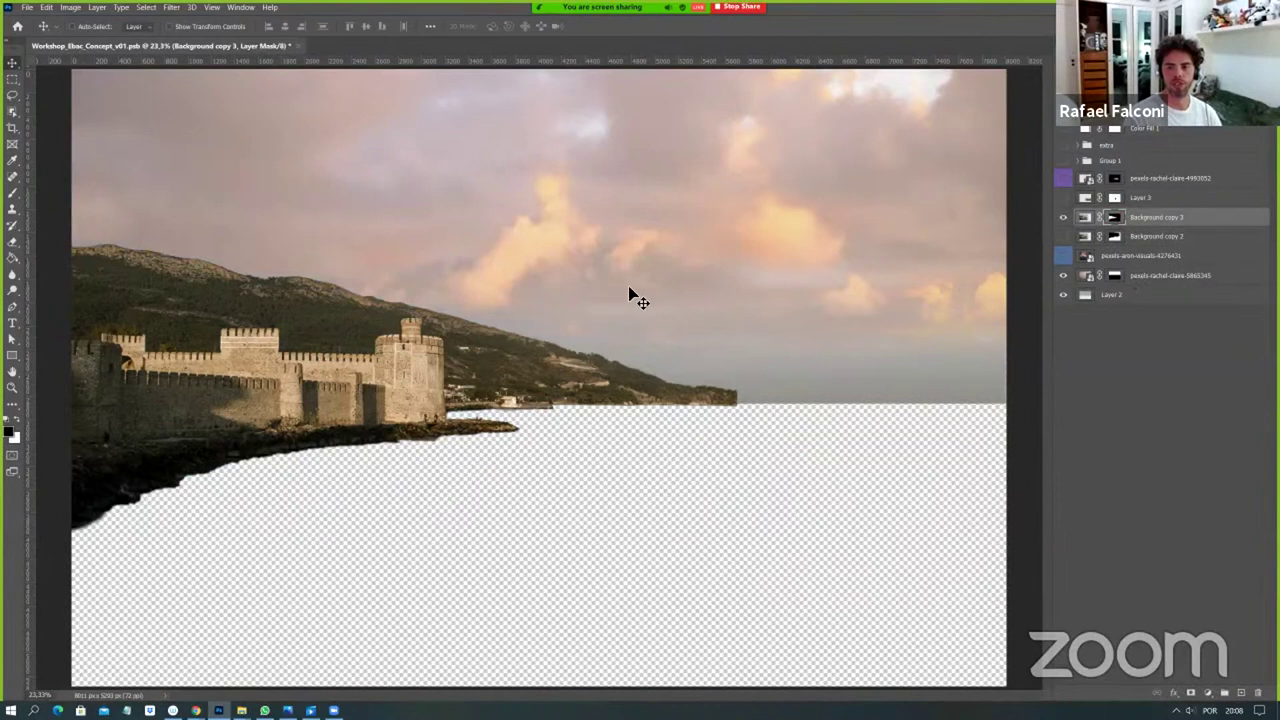
pyautogui.click(1064, 277)
pyautogui.click(1064, 276)
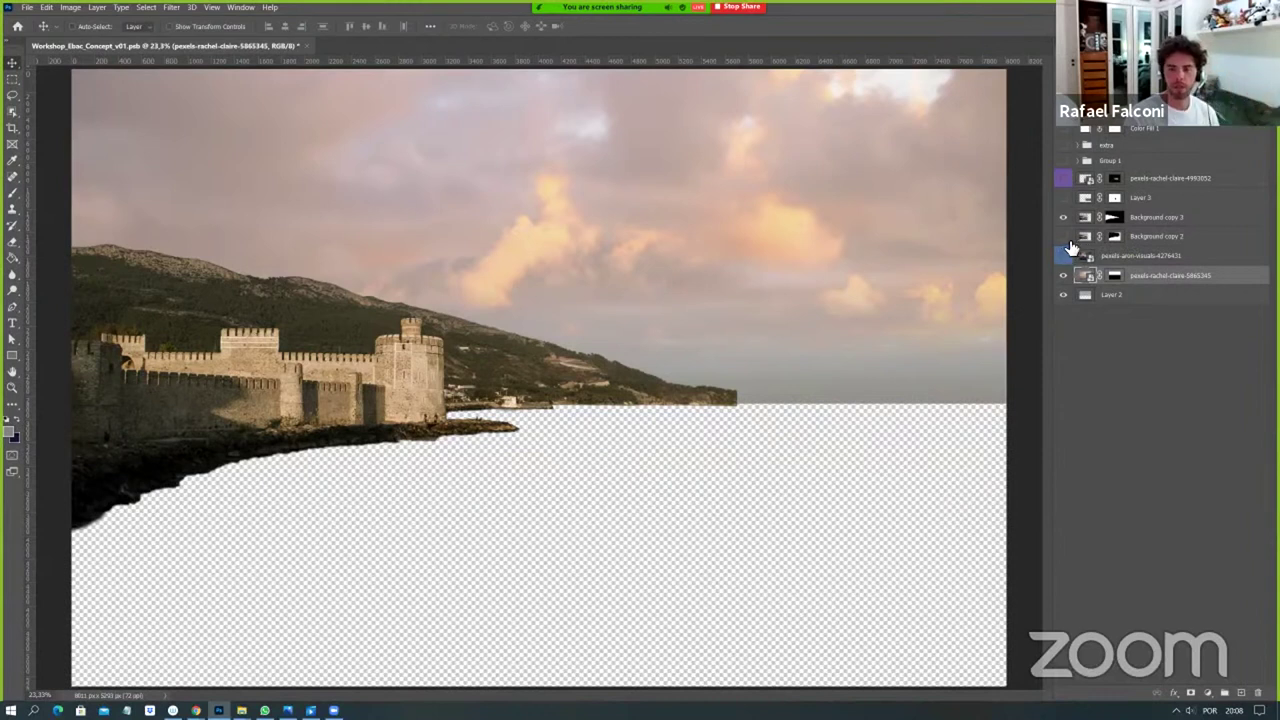
# Show Background copy 2 and the Layer 3 sea extension, keeping Background copy 3 visible, to view the whole extended composition.
pyautogui.click(1063, 255)
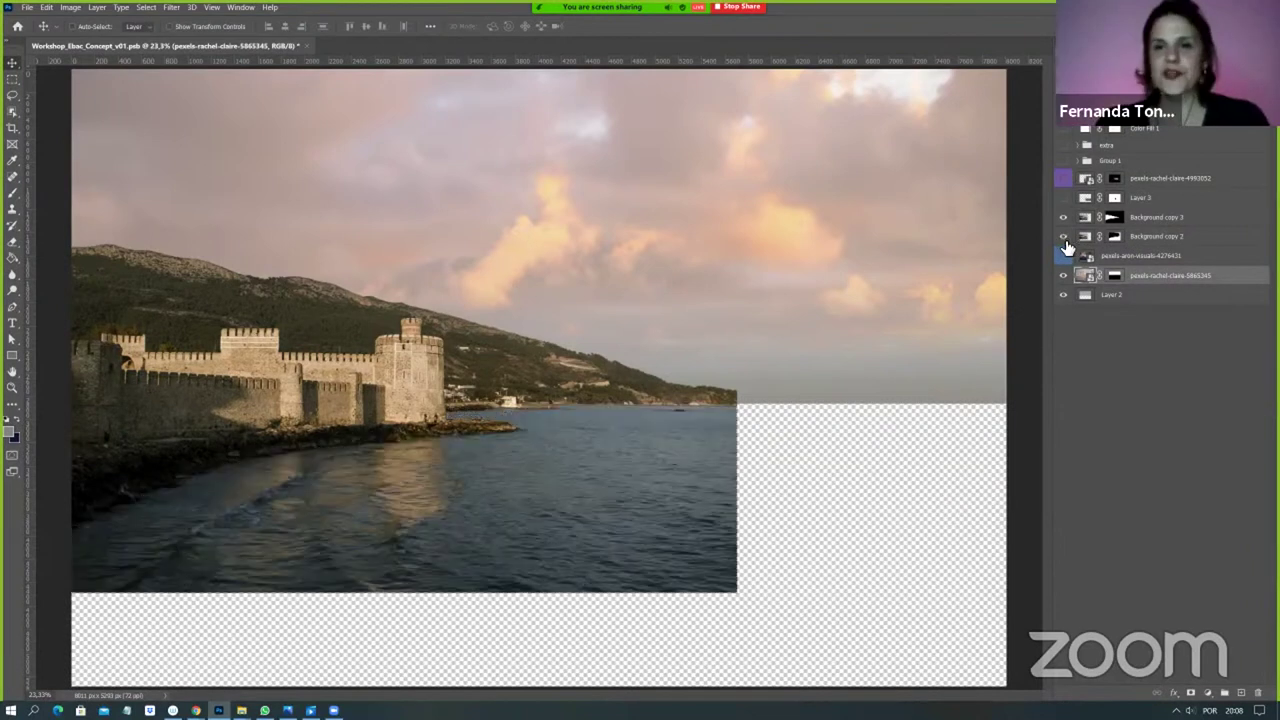
pyautogui.click(1065, 218)
pyautogui.moveTo(1068, 217); pyautogui.dragTo(1068, 187)
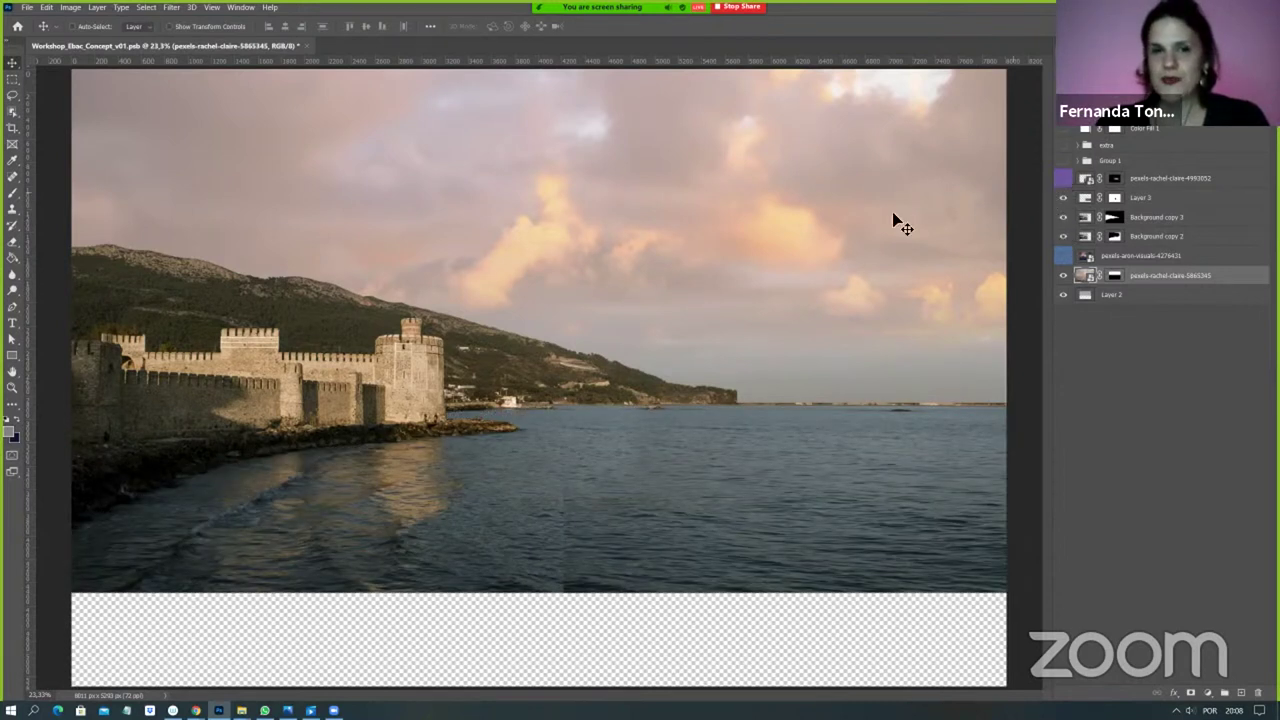
pyautogui.click(12, 387)
pyautogui.rightClick(568, 487)
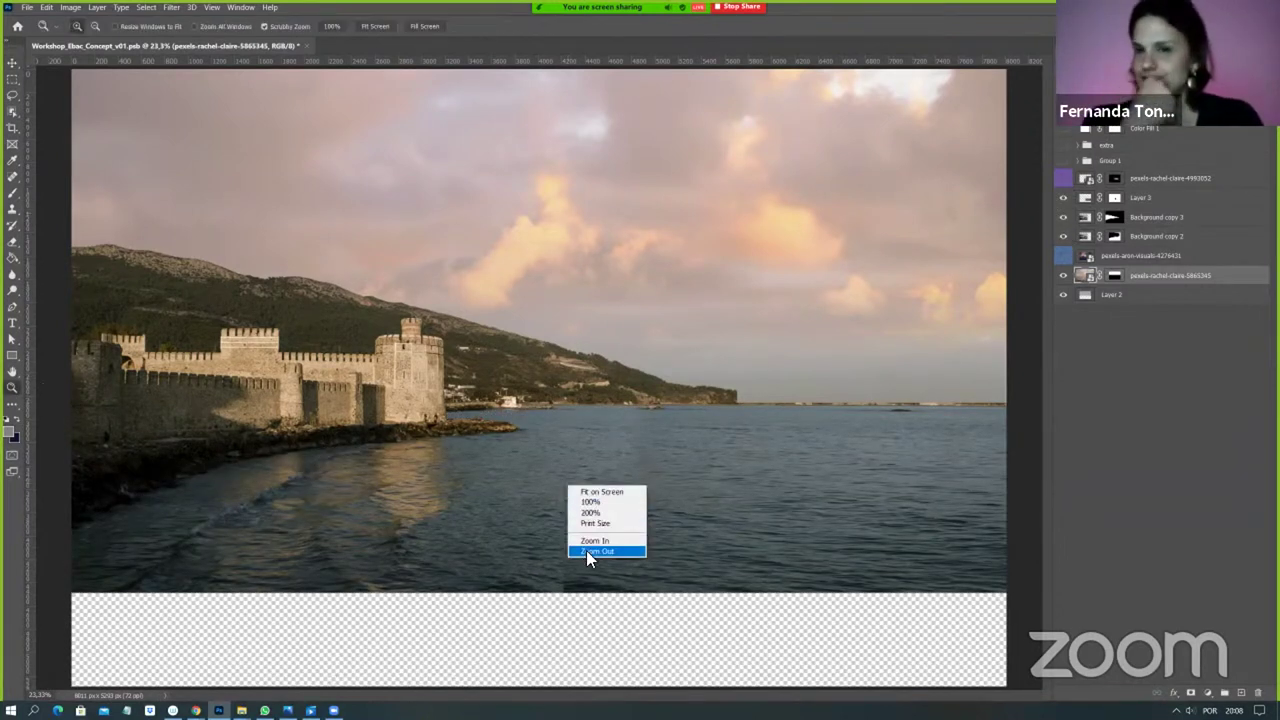
pyautogui.click(590, 552)
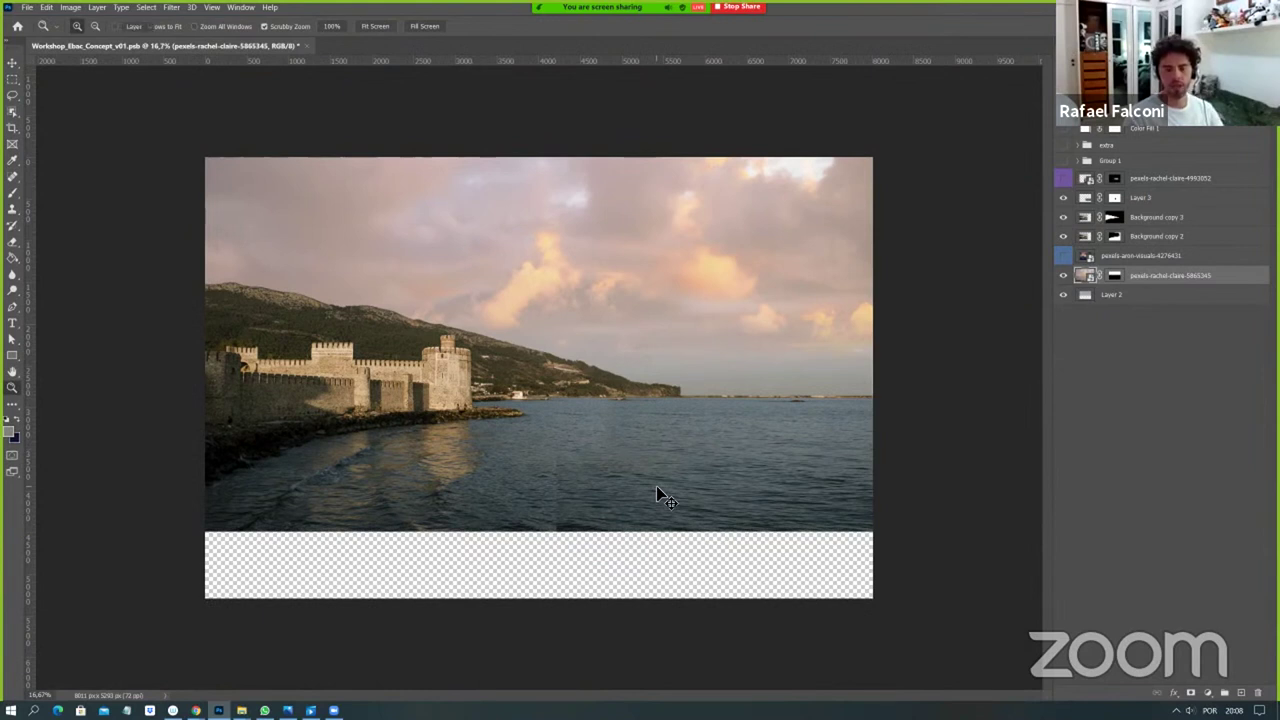
pyautogui.press('v')
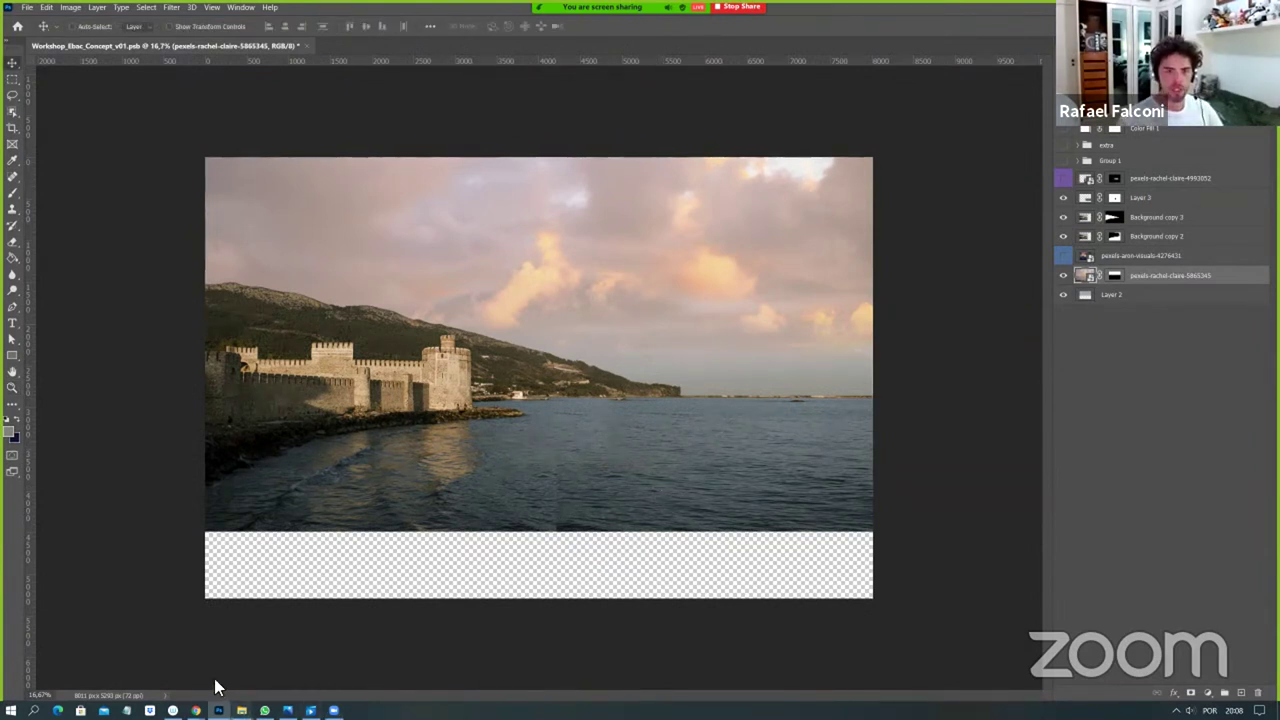
# Switch to File Explorer and open the Breakdowns folder inside DIA 01.
pyautogui.click(241, 710)
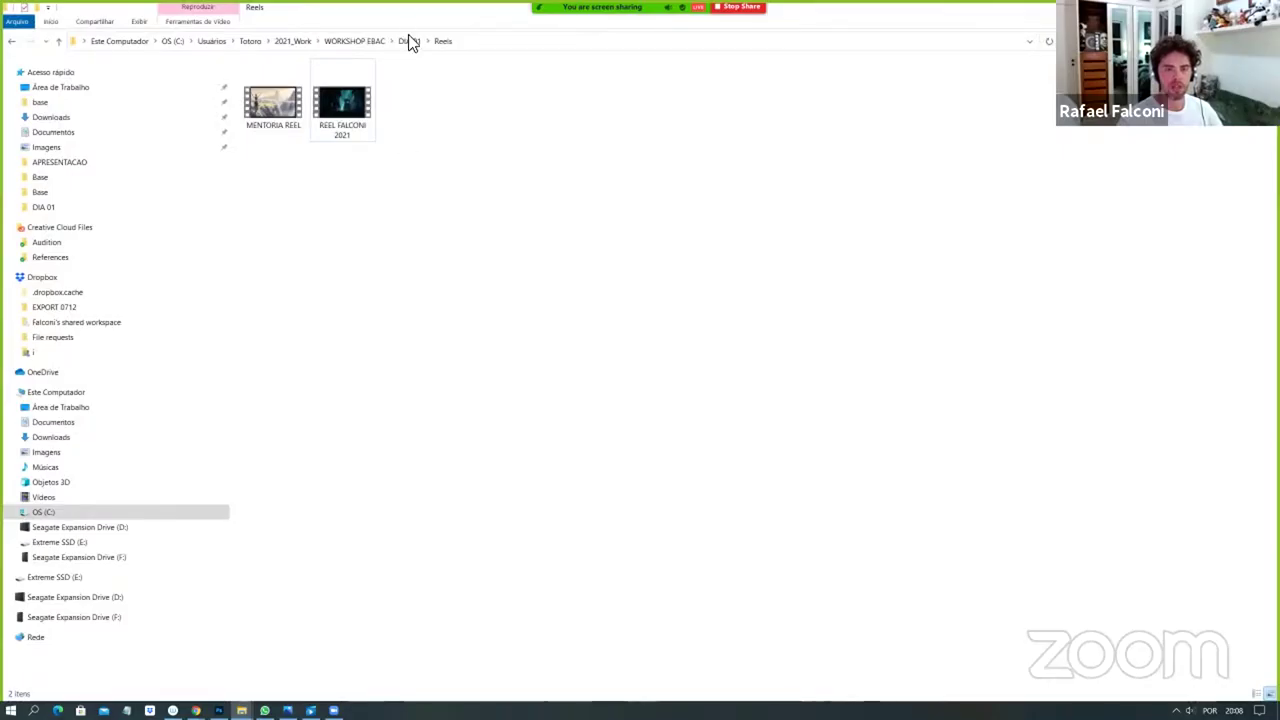
pyautogui.click(419, 47)
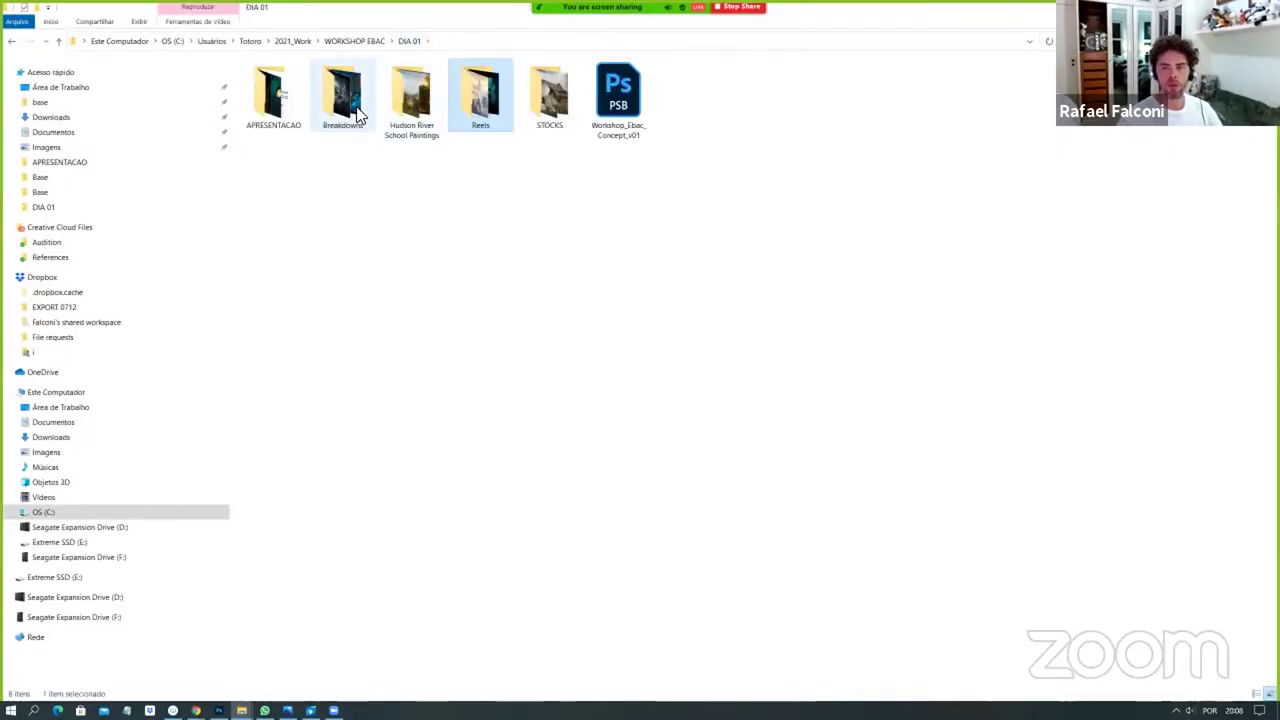
pyautogui.doubleClick(355, 115)
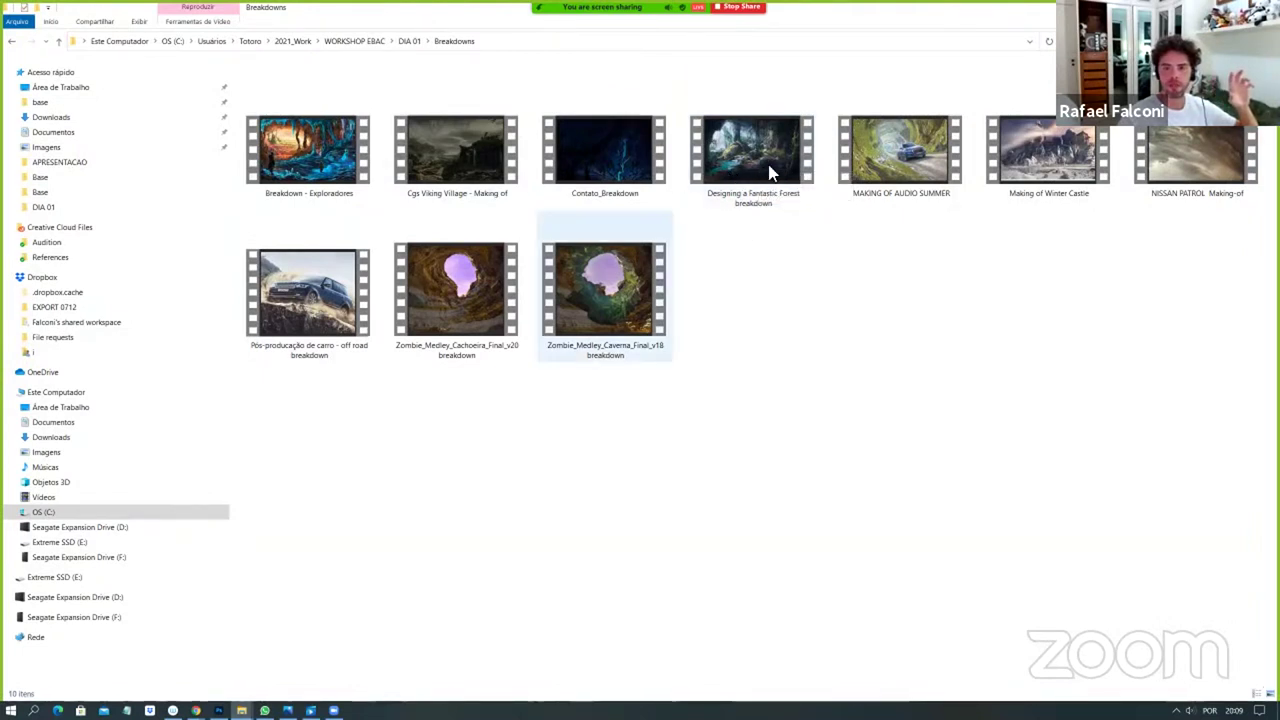
# Play the Breakdown - Exploradores video enlarged to full screen and return to its early sketch stage.
pyautogui.doubleClick(312, 156)
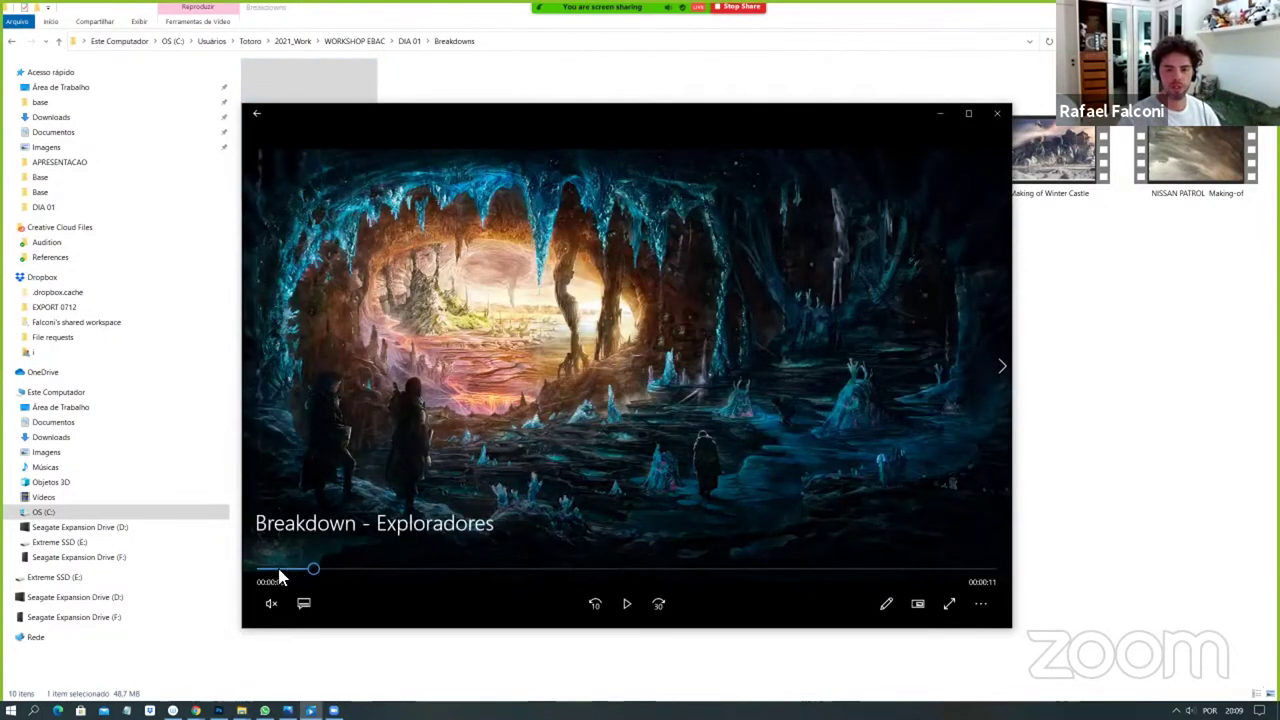
pyautogui.click(966, 113)
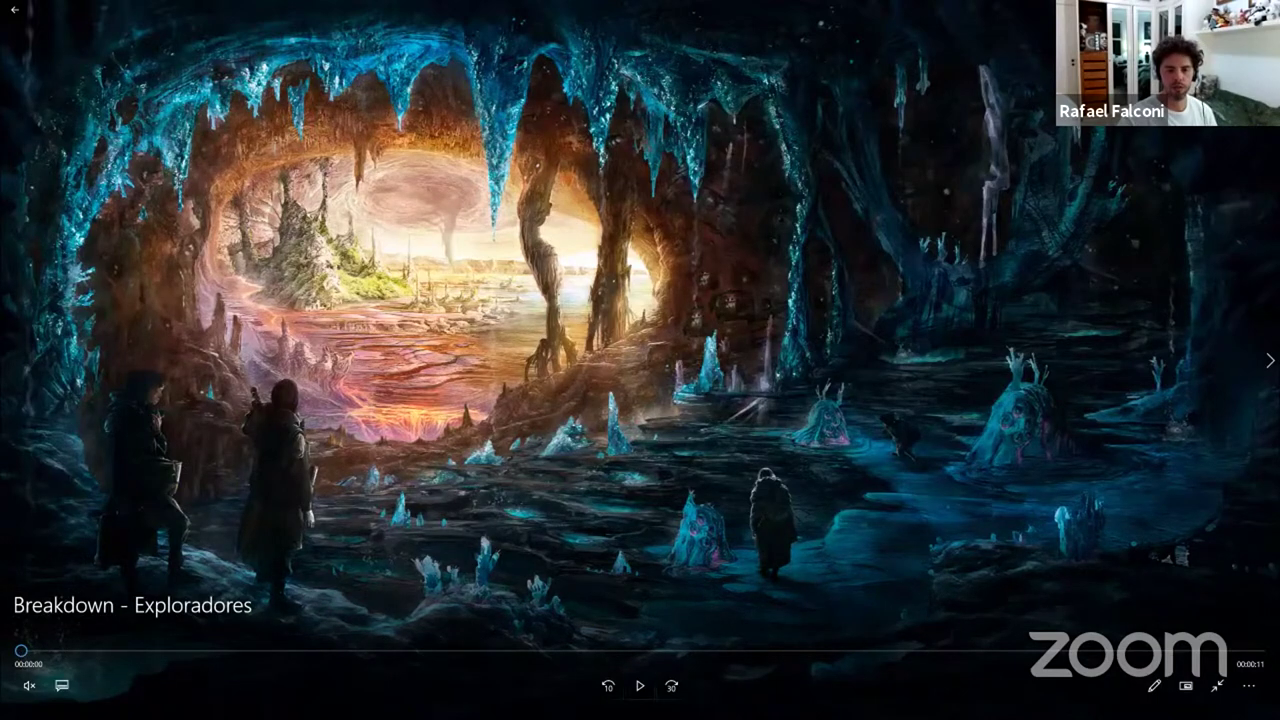
pyautogui.click(640, 686)
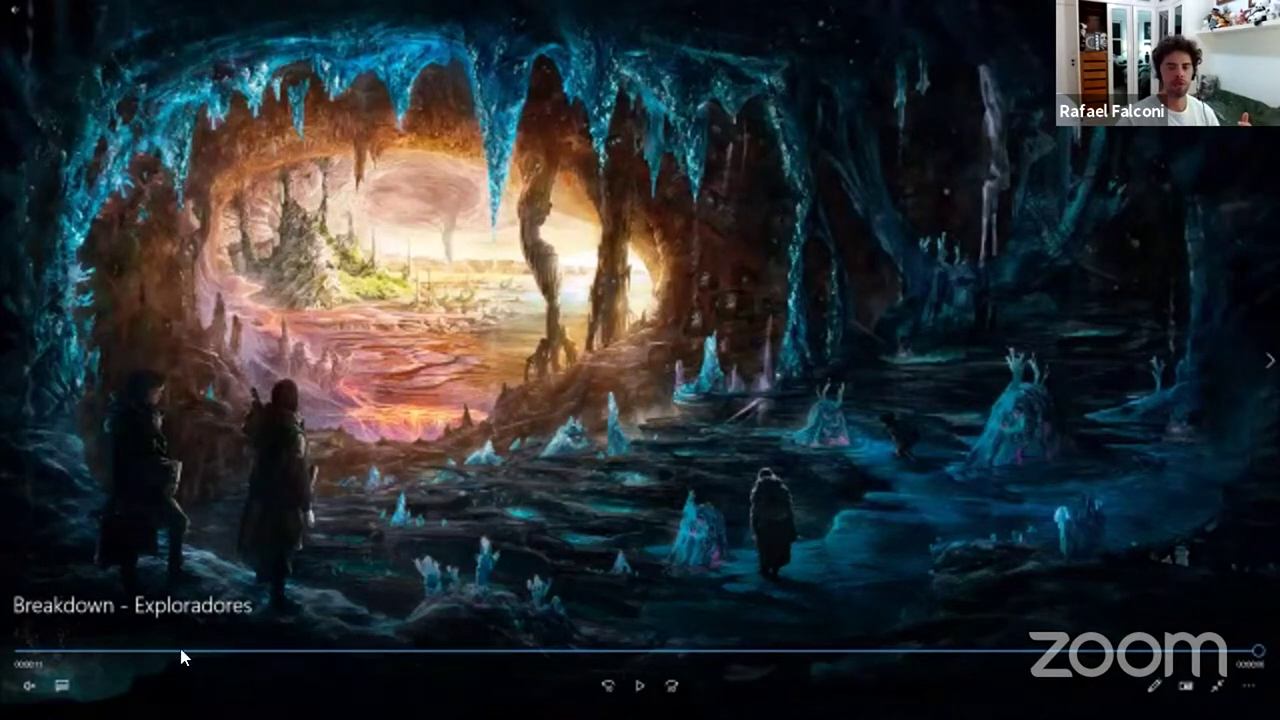
pyautogui.click(85, 653)
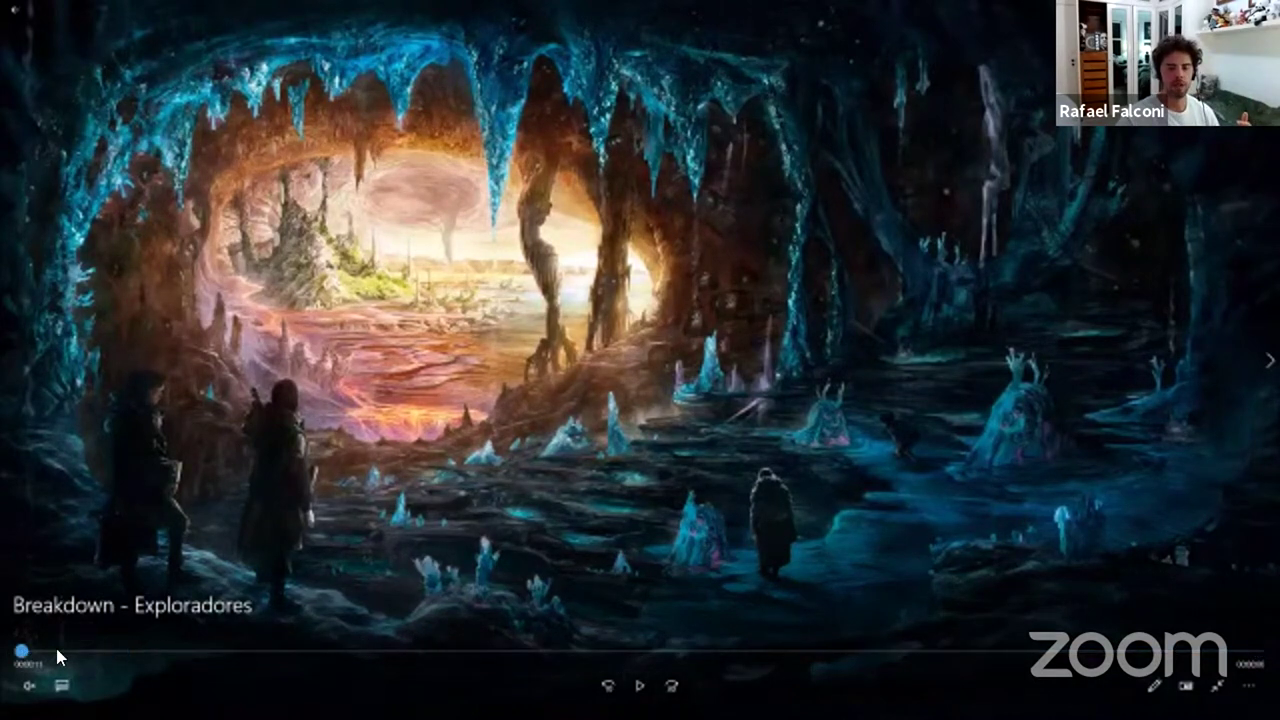
pyautogui.click(191, 651)
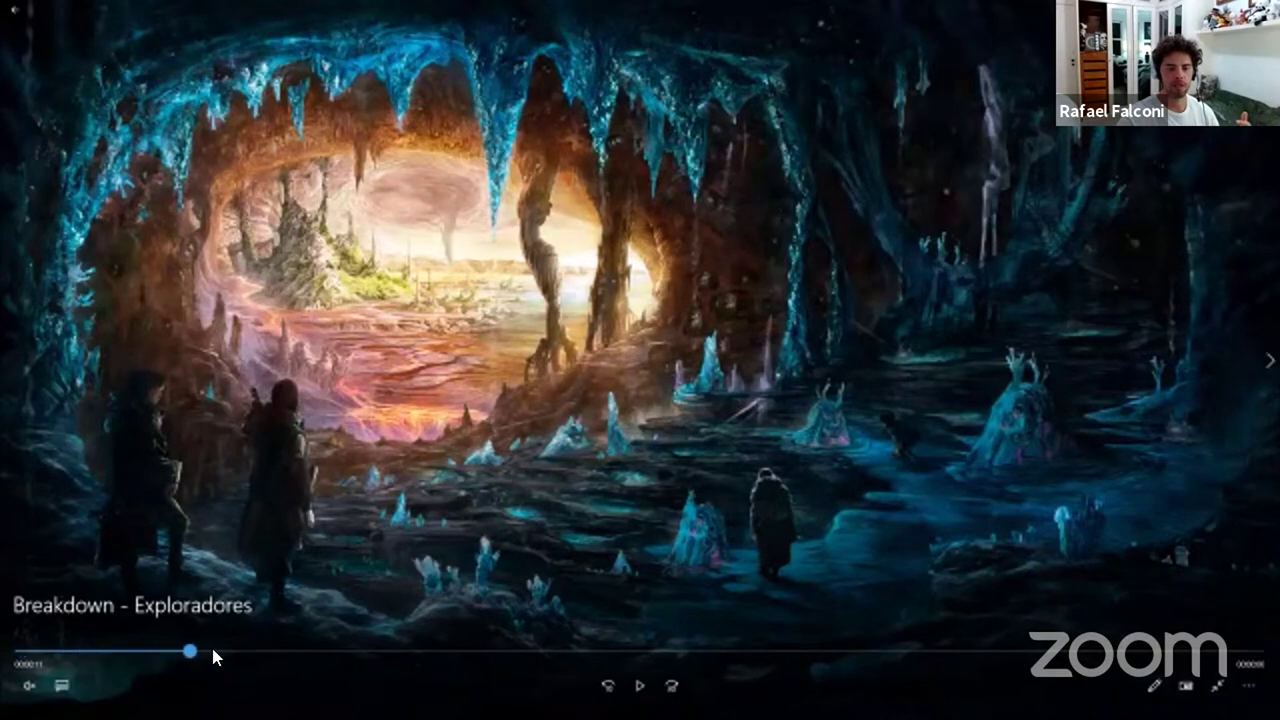
pyautogui.click(301, 651)
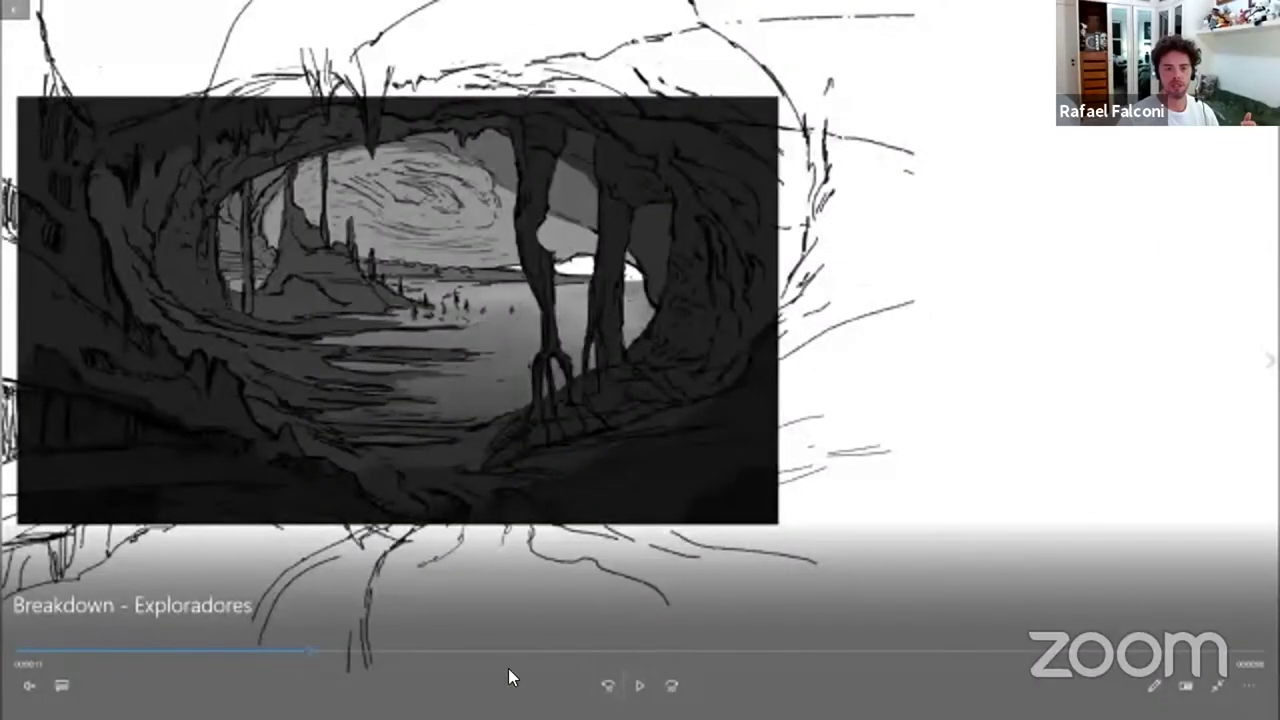
# Scrub the Breakdown - Exploradores video from its line sketch through to the finished cave painting with the explorers.
pyautogui.click(272, 650)
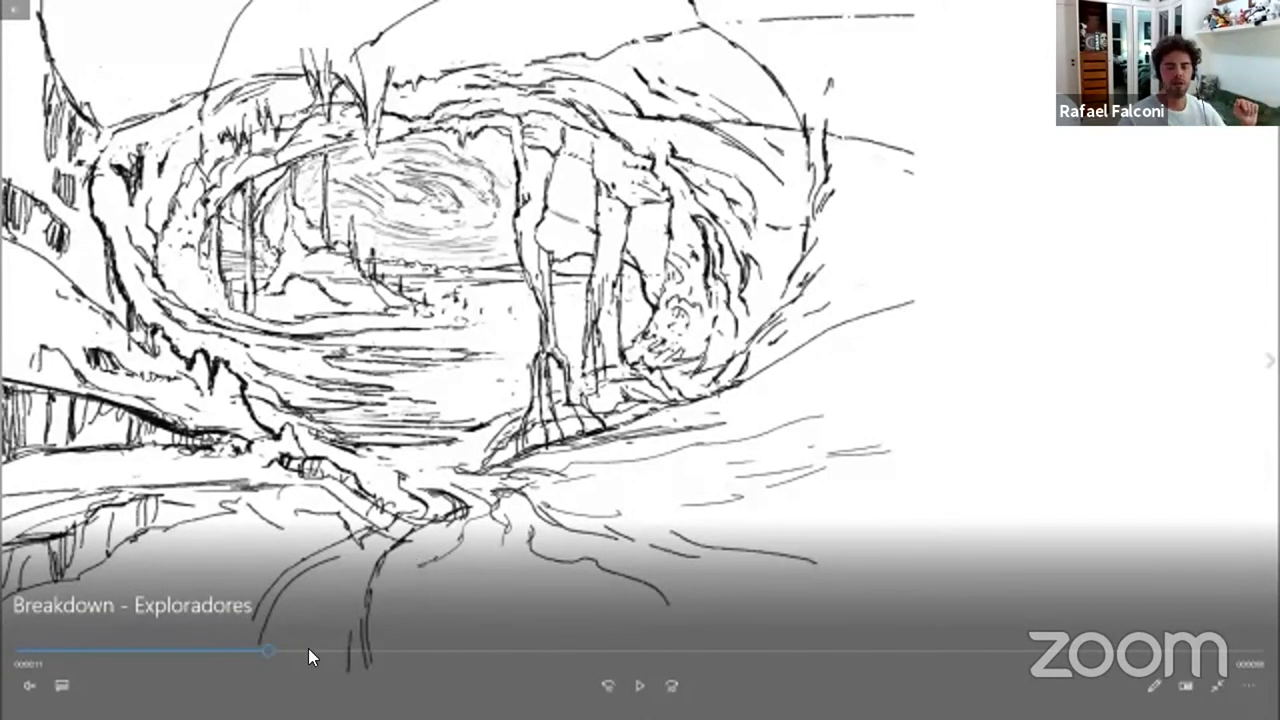
pyautogui.moveTo(314, 650); pyautogui.dragTo(443, 652)
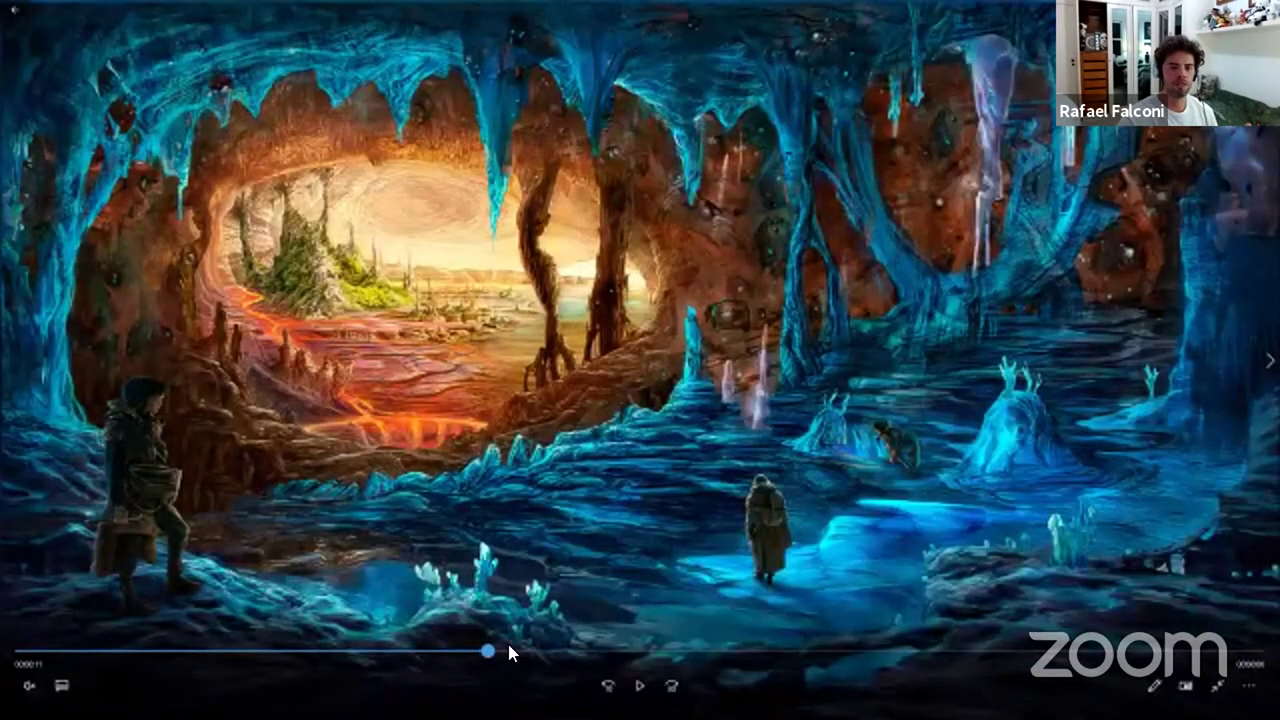
pyautogui.click(505, 651)
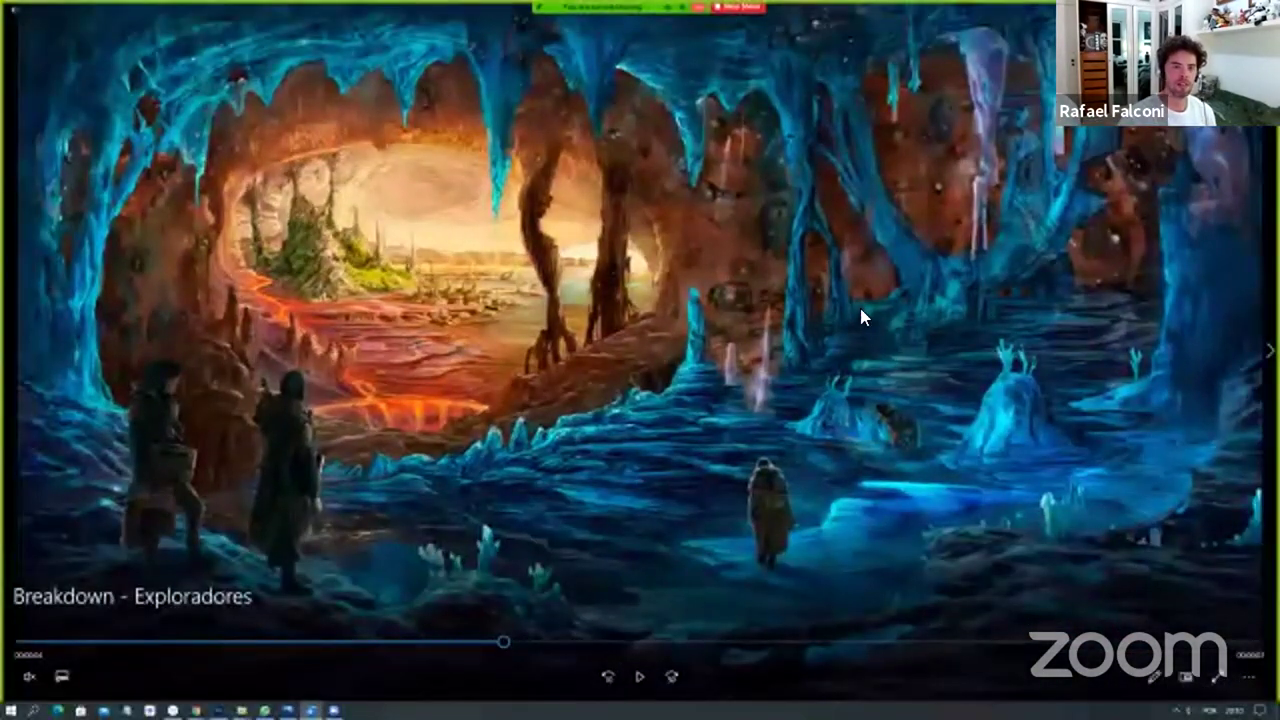
# Leave the breakdown video, deselect its file in the Breakdowns folder, and switch to Photoshop.
pyautogui.hotkey('alt', 'Tab')
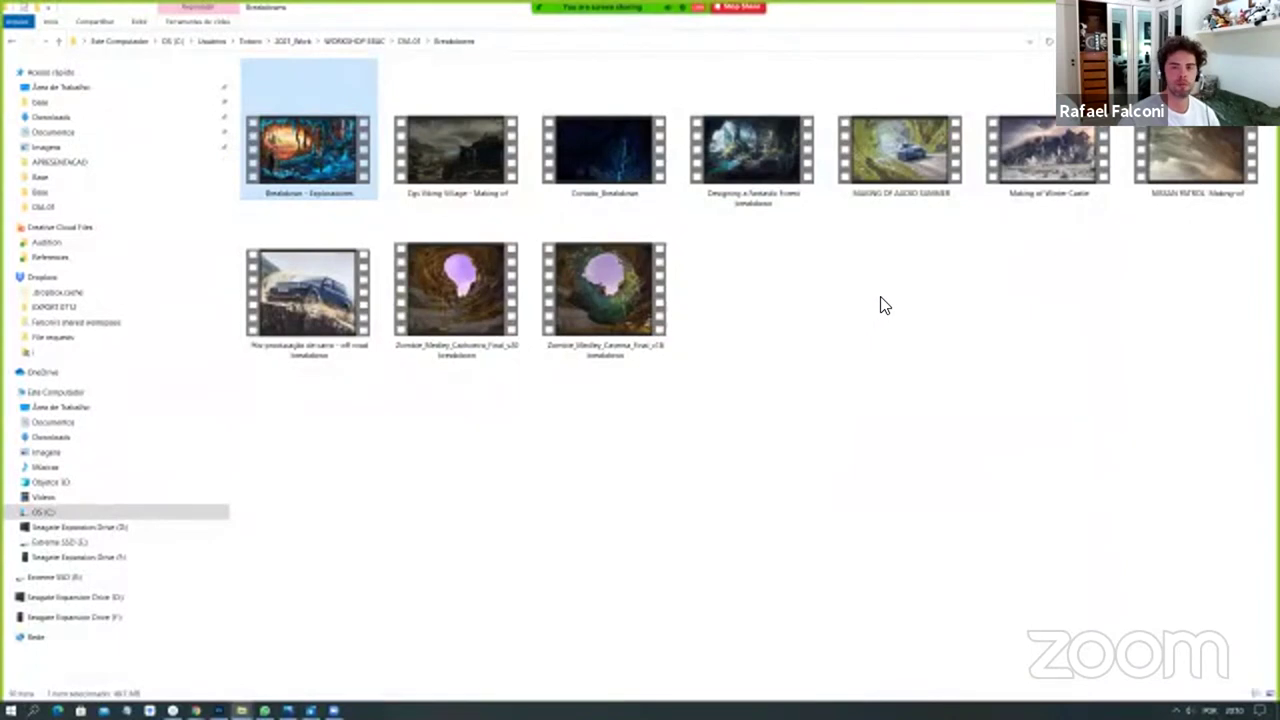
pyautogui.click(884, 305)
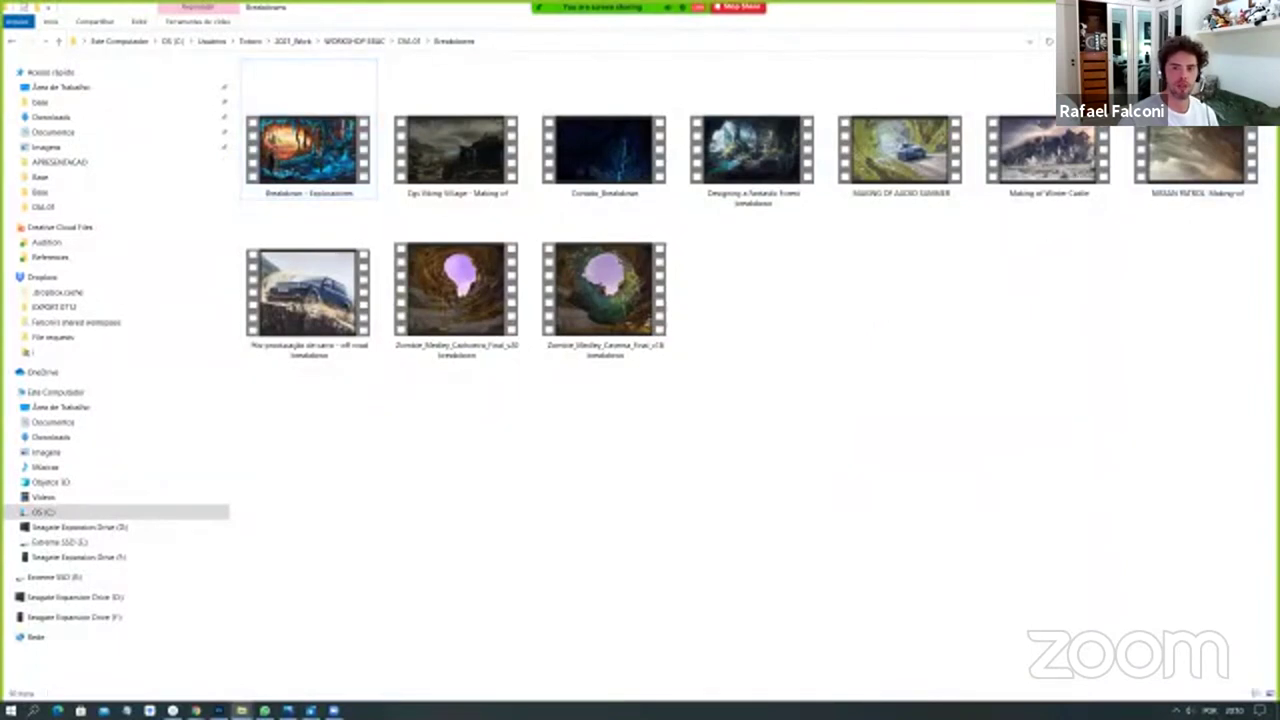
pyautogui.hotkey('alt', 'Tab')
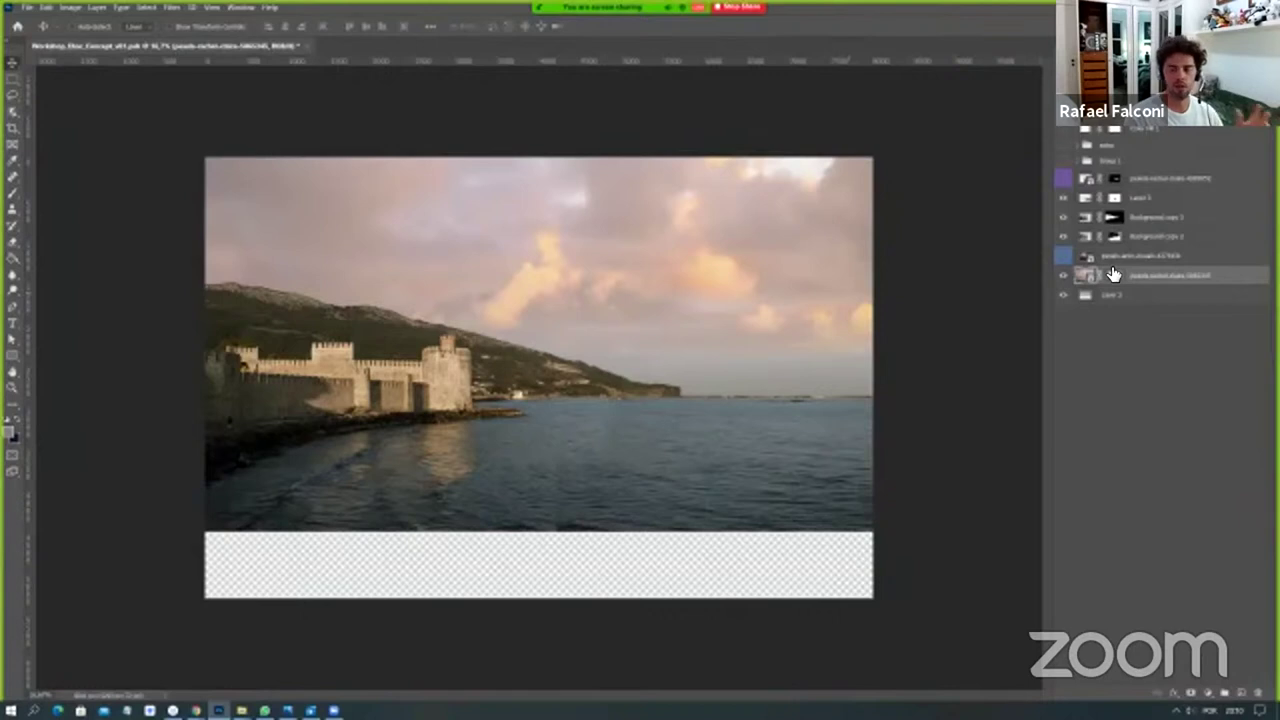
# Show the rocky coast layer pexels-rachel-claire-4993052 and Group 1 with the stone portal in the composition.
pyautogui.click(1065, 181)
pyautogui.click(1065, 181)
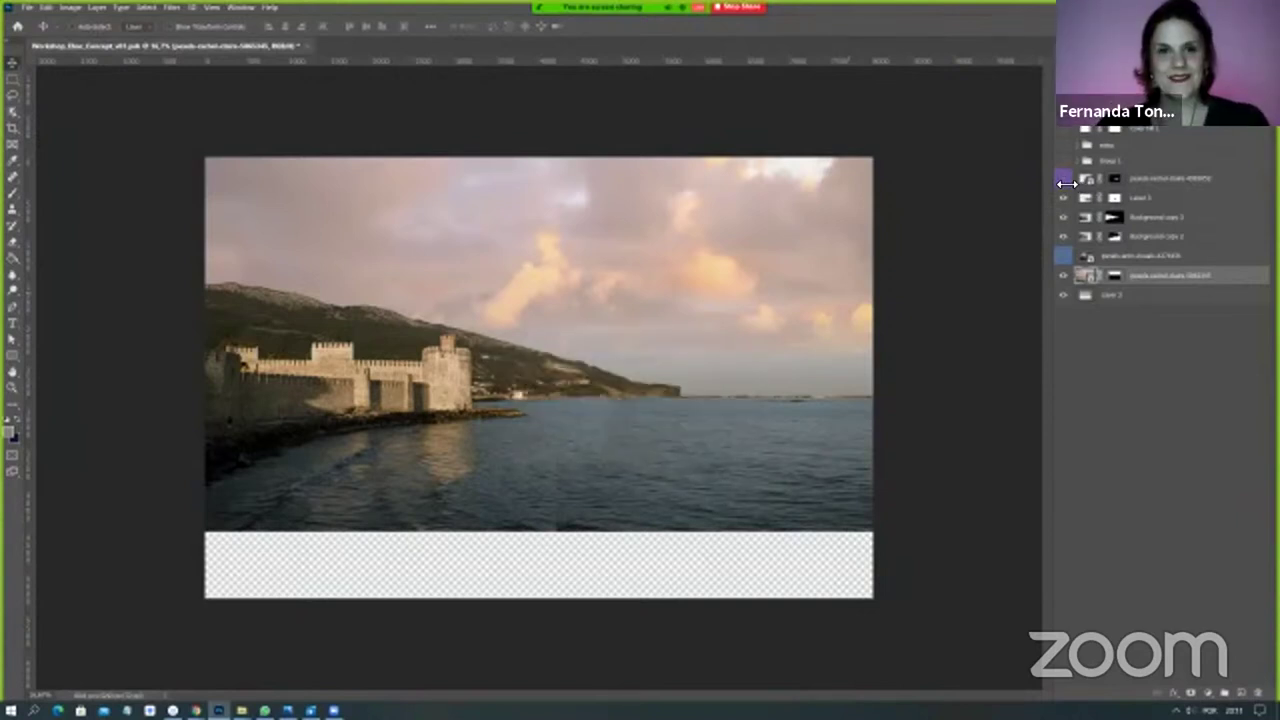
pyautogui.click(1065, 182)
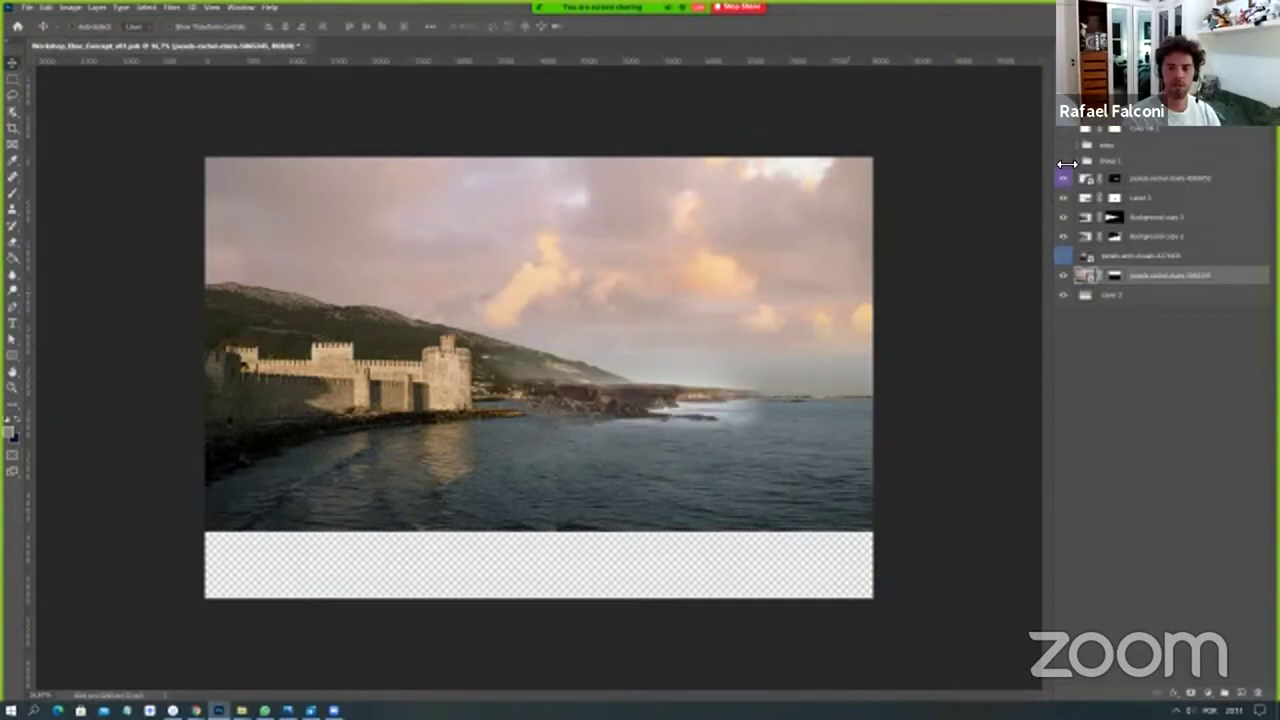
pyautogui.click(1065, 162)
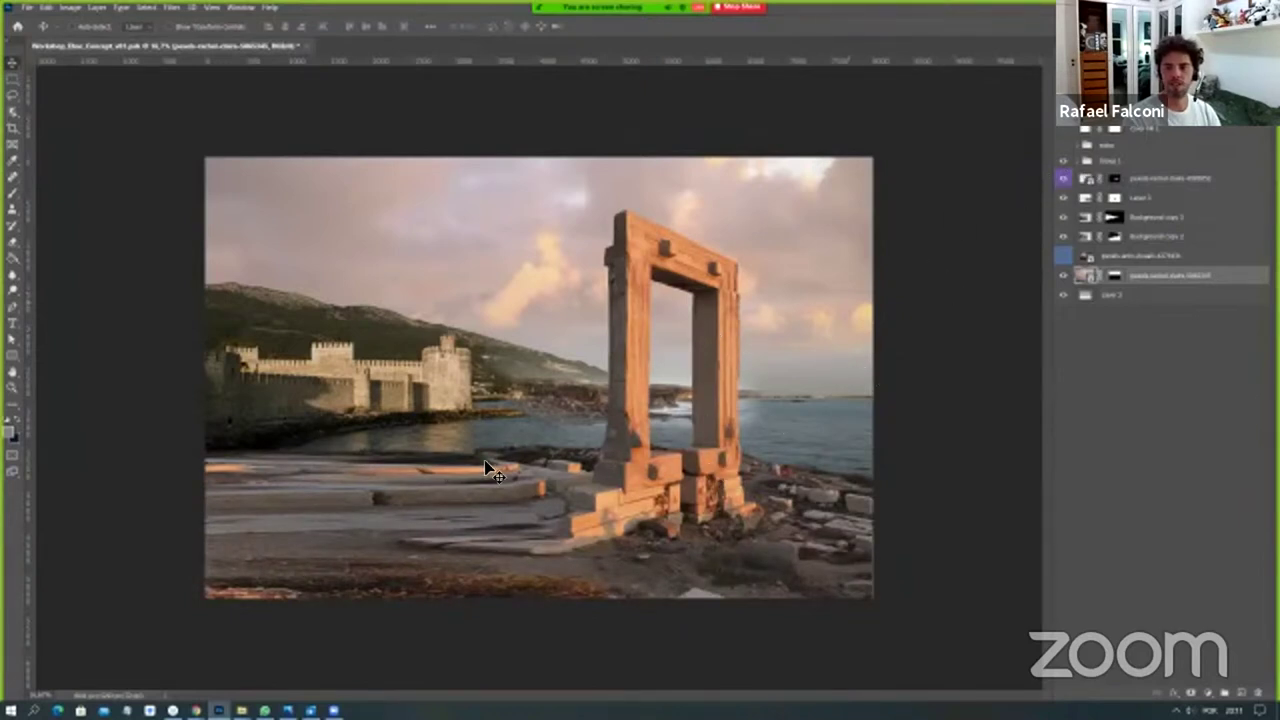
# Expand Group 1, hide its Layer 4 ground extension, and select the Layer 1 portal cutout.
pyautogui.click(1079, 161)
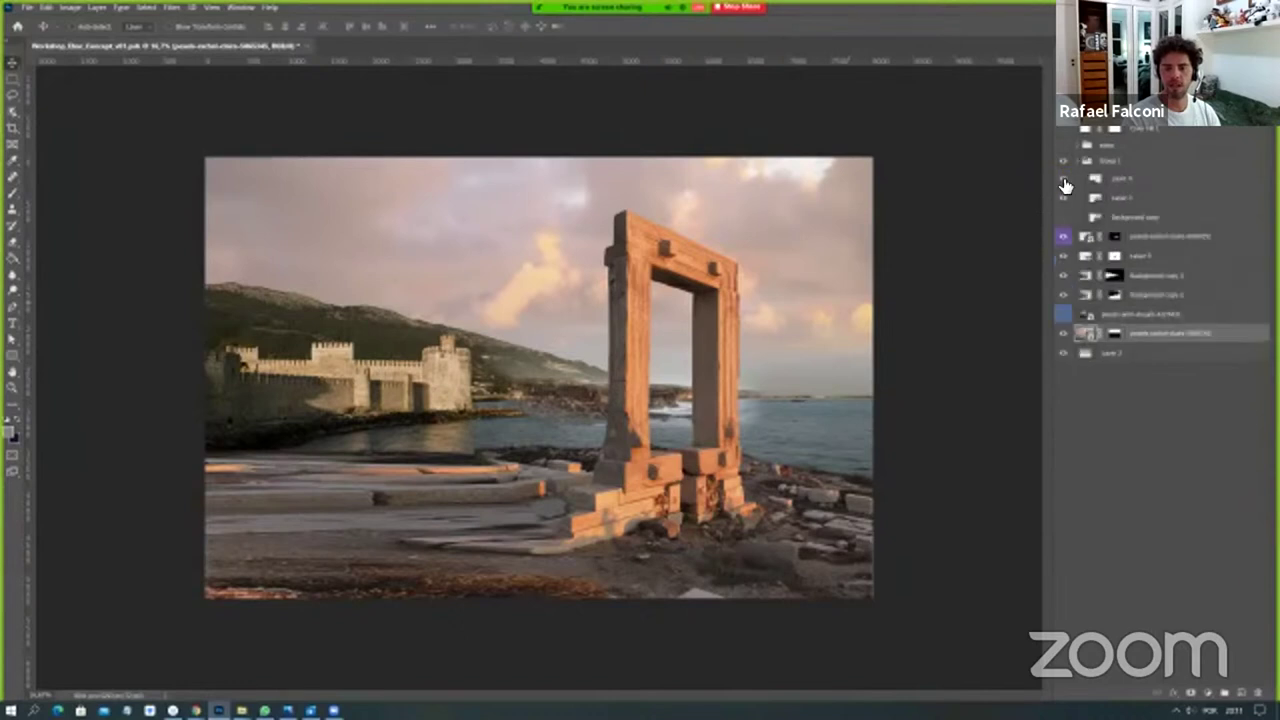
pyautogui.click(1065, 185)
pyautogui.click(1128, 182)
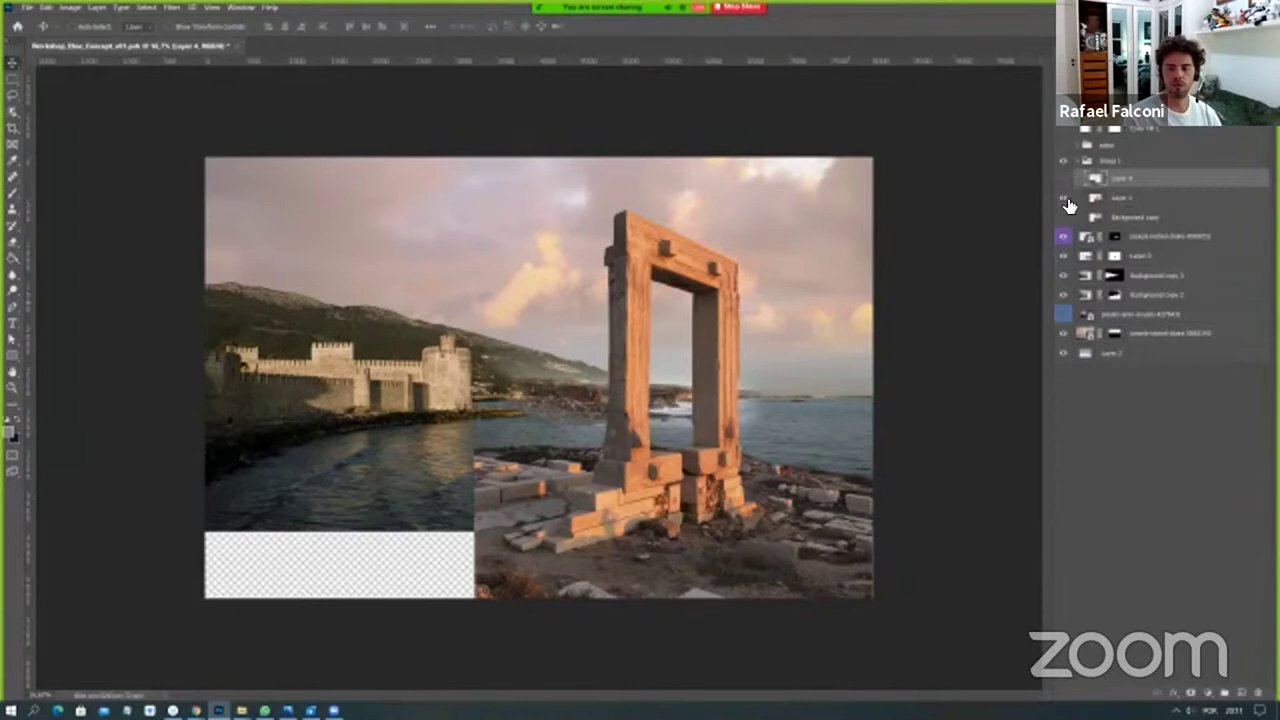
pyautogui.click(1066, 200)
pyautogui.click(1130, 205)
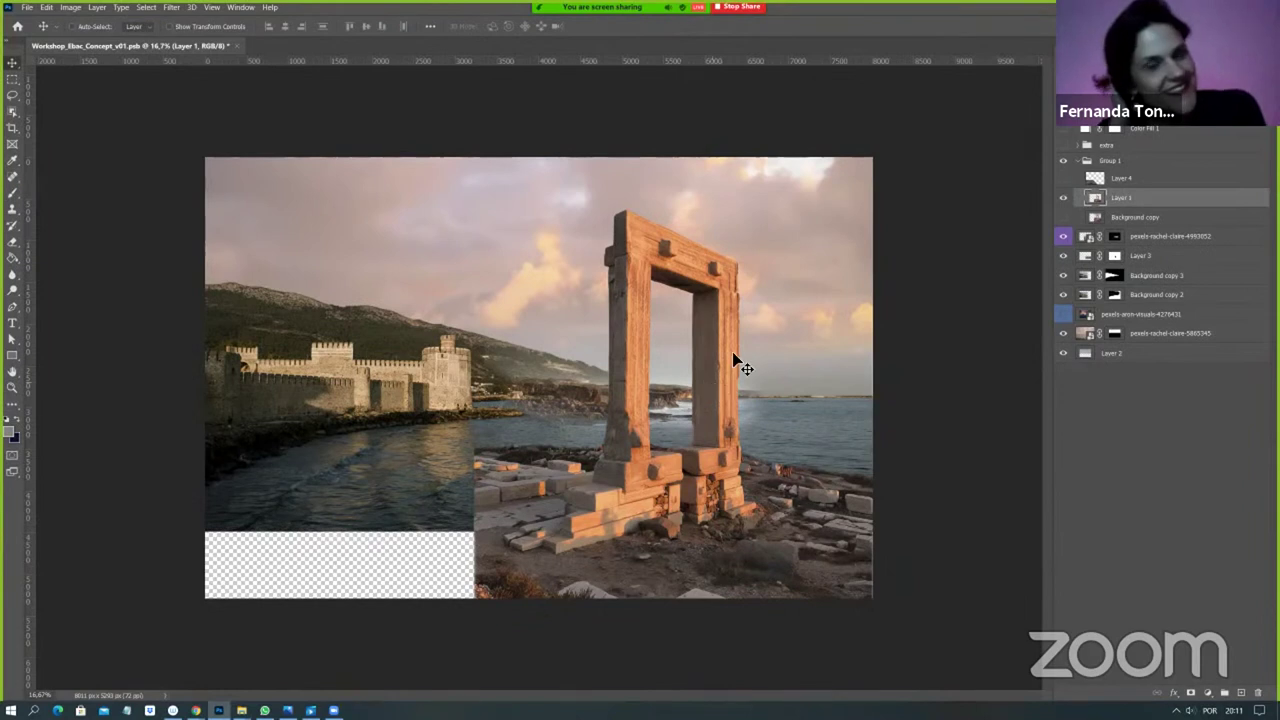
# Compare the original Background copy photo with the cleaned Layer 1 portal cutout, ending with only the cutout shown.
pyautogui.click(1063, 197)
pyautogui.click(1135, 217)
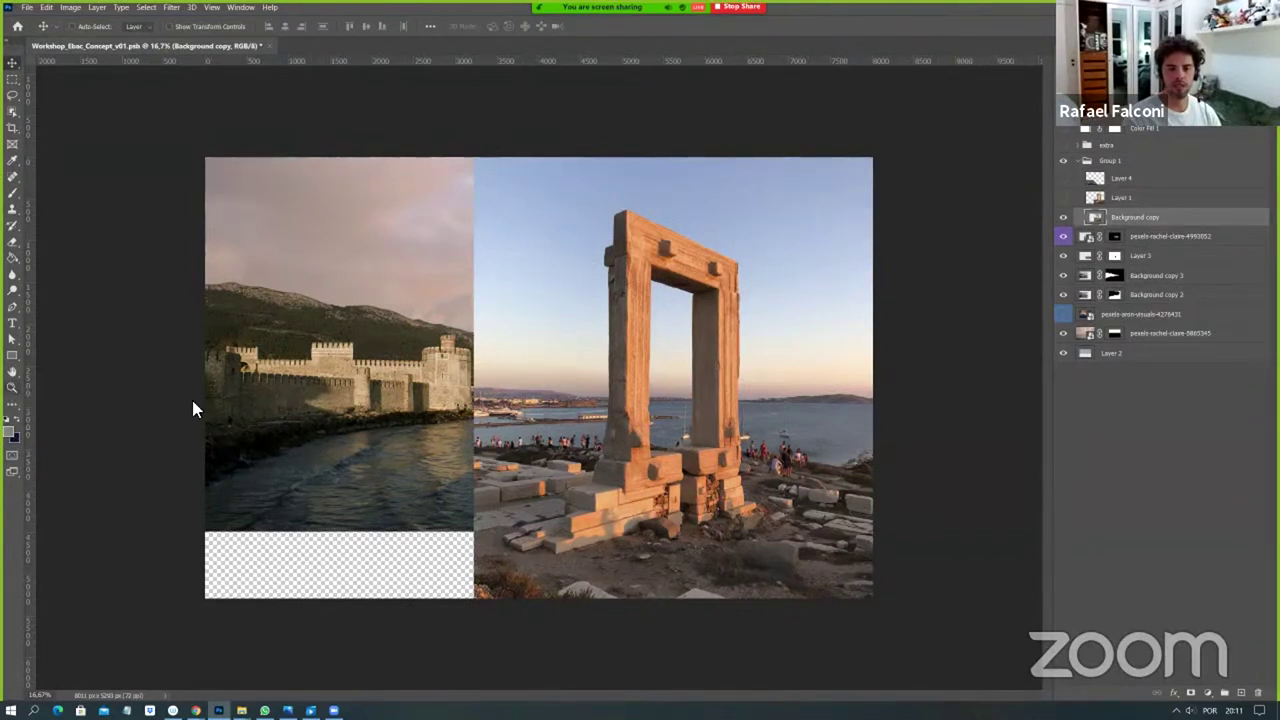
pyautogui.scroll(2, 540, 445)
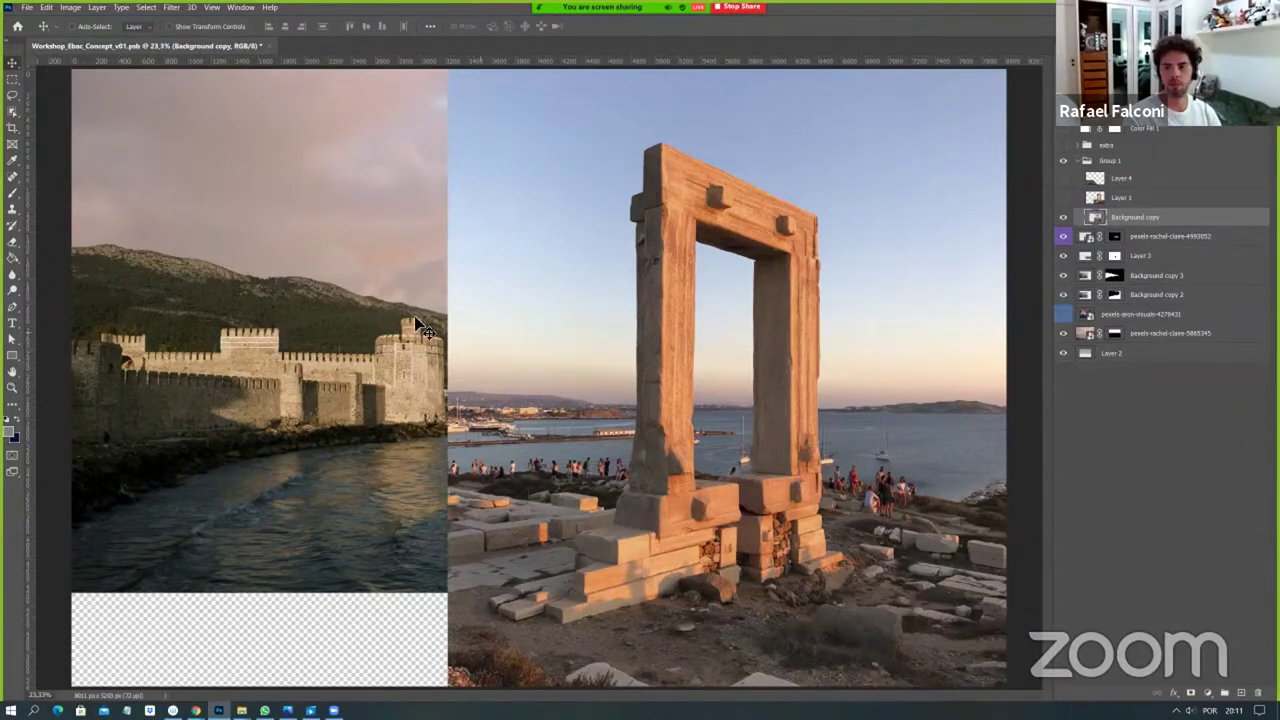
pyautogui.click(1064, 198)
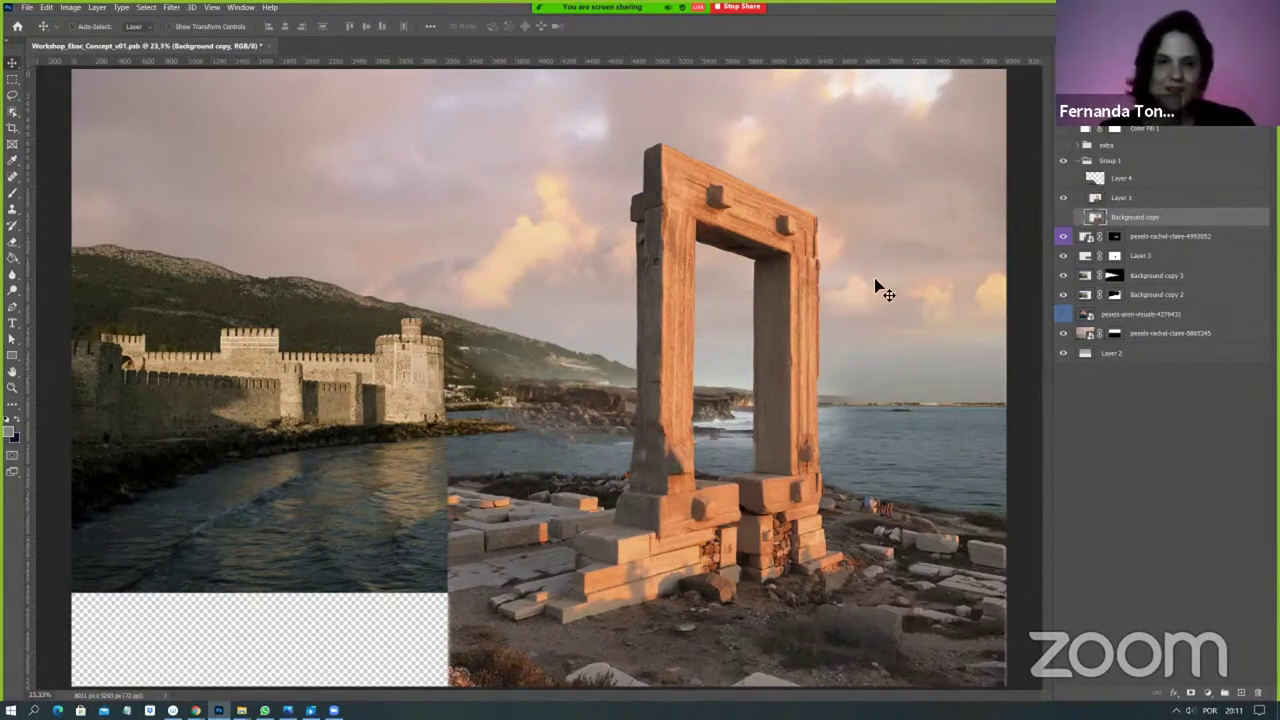
# Fit the whole composition in view and select the pexels-rachel-claire-4993052 layer with the Move tool active.
pyautogui.click(13, 388)
pyautogui.rightClick(627, 457)
pyautogui.click(668, 524)
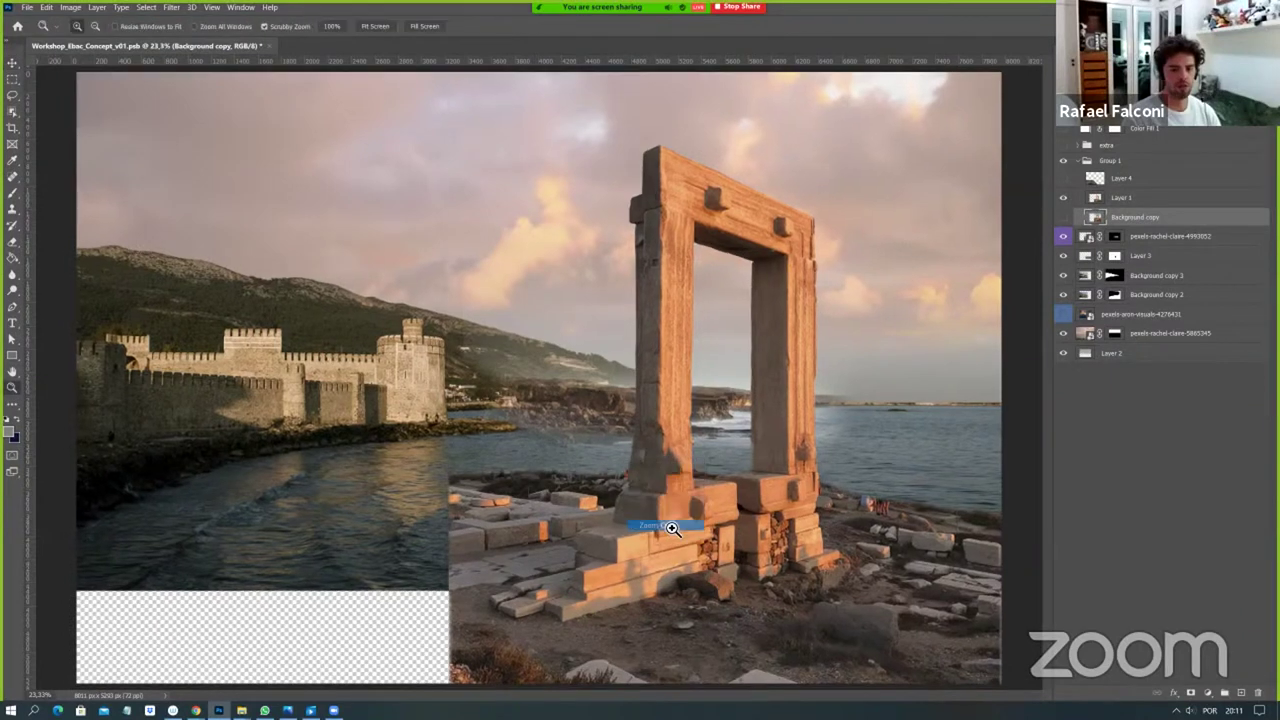
pyautogui.click(670, 371)
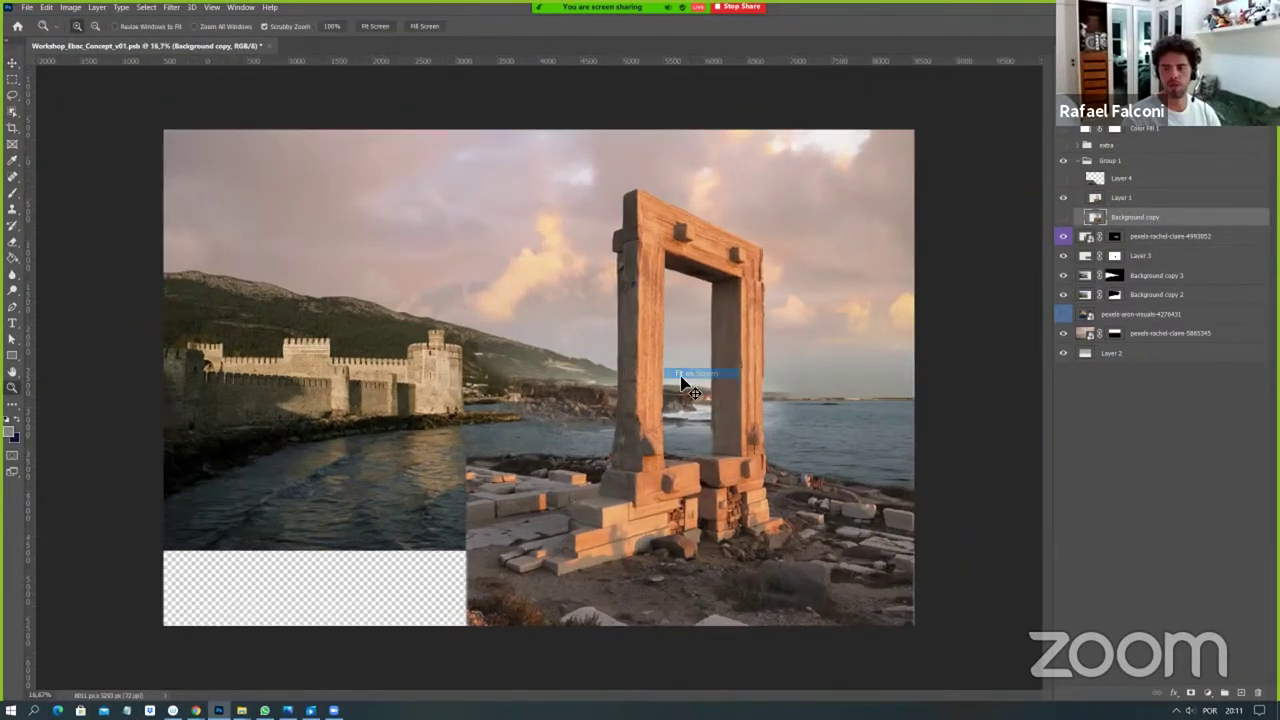
pyautogui.press('v')
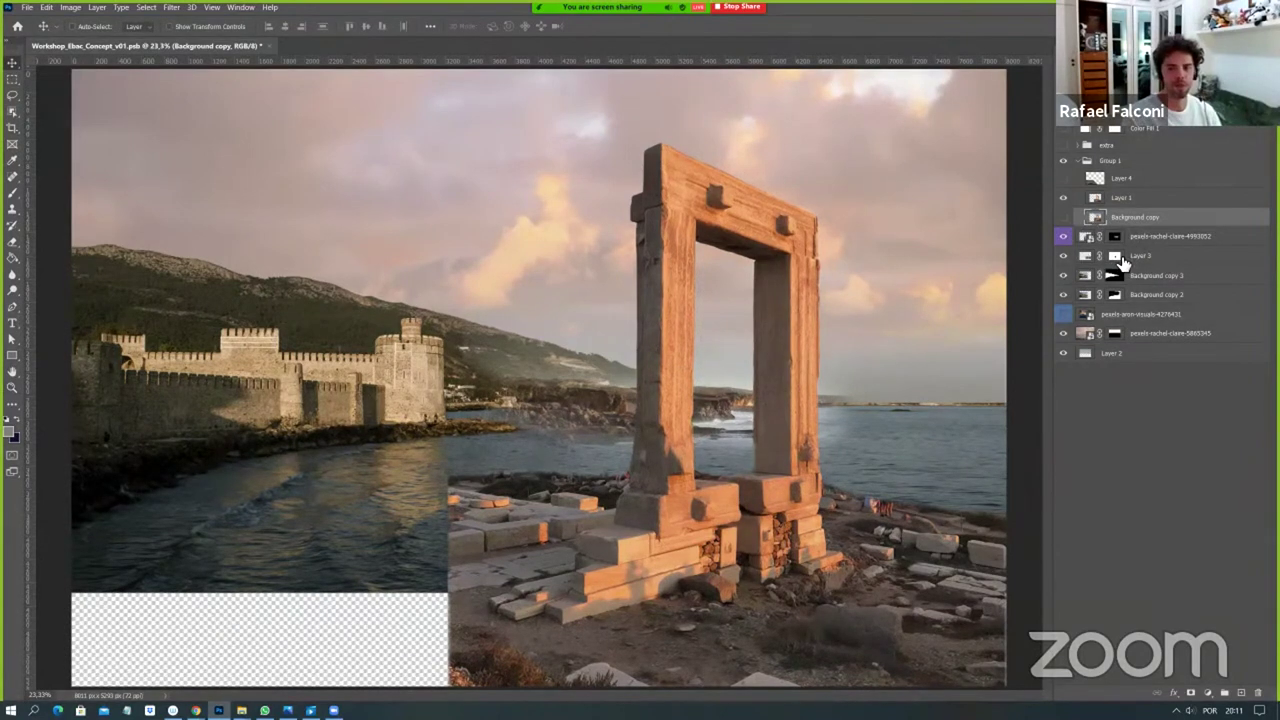
pyautogui.click(1166, 238)
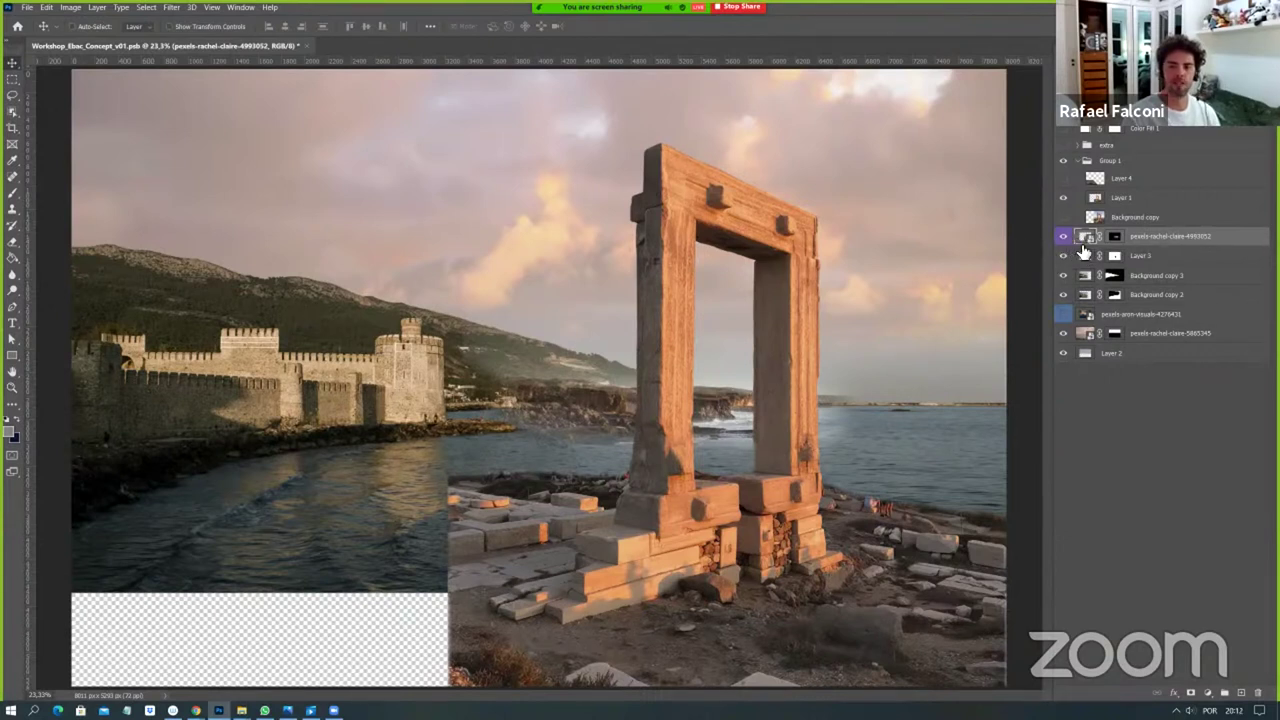
# Collapse Group 1 and turn its visibility off and on to compare the scene without and with the stone portal.
pyautogui.click(1081, 162)
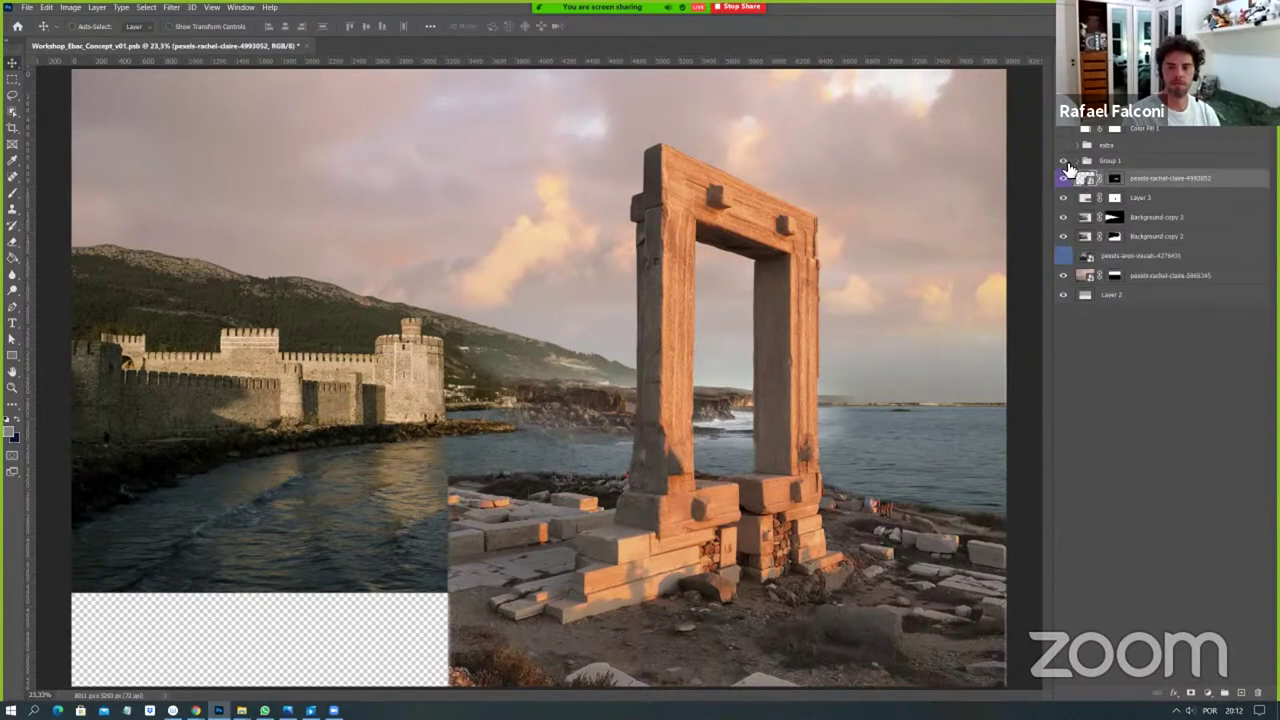
pyautogui.click(1064, 178)
pyautogui.click(1064, 177)
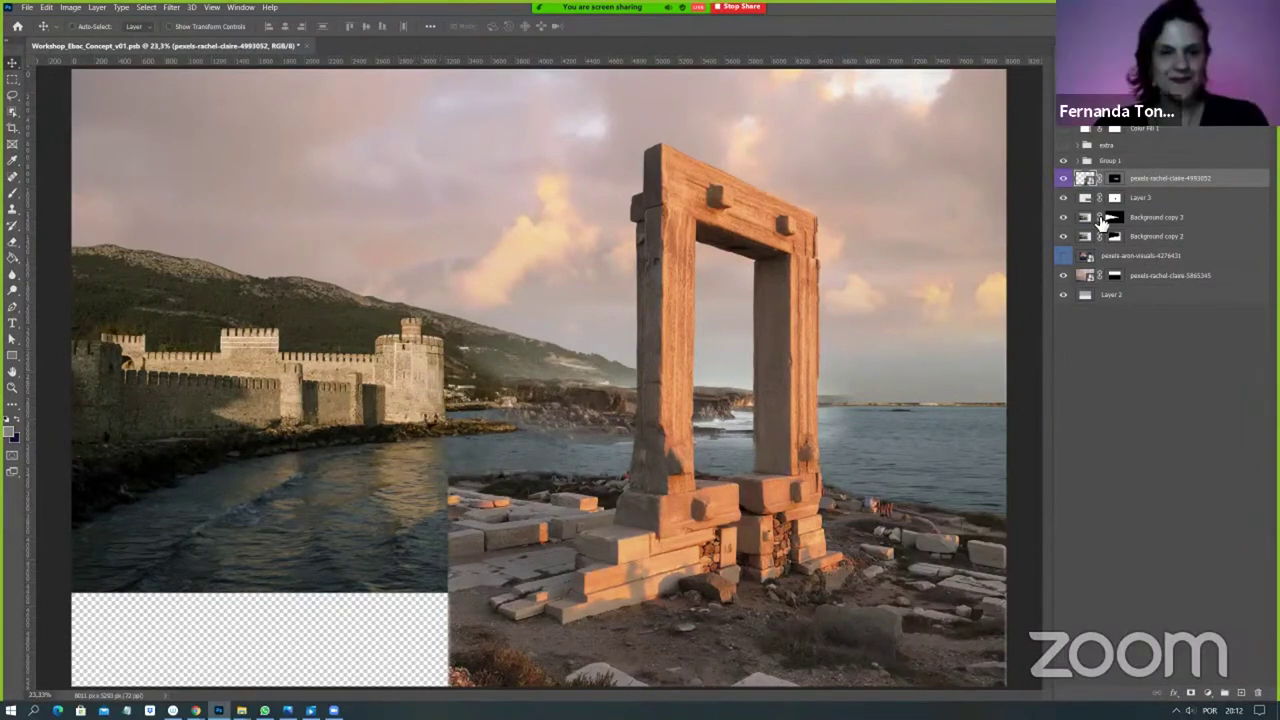
pyautogui.click(1078, 163)
pyautogui.click(1064, 177)
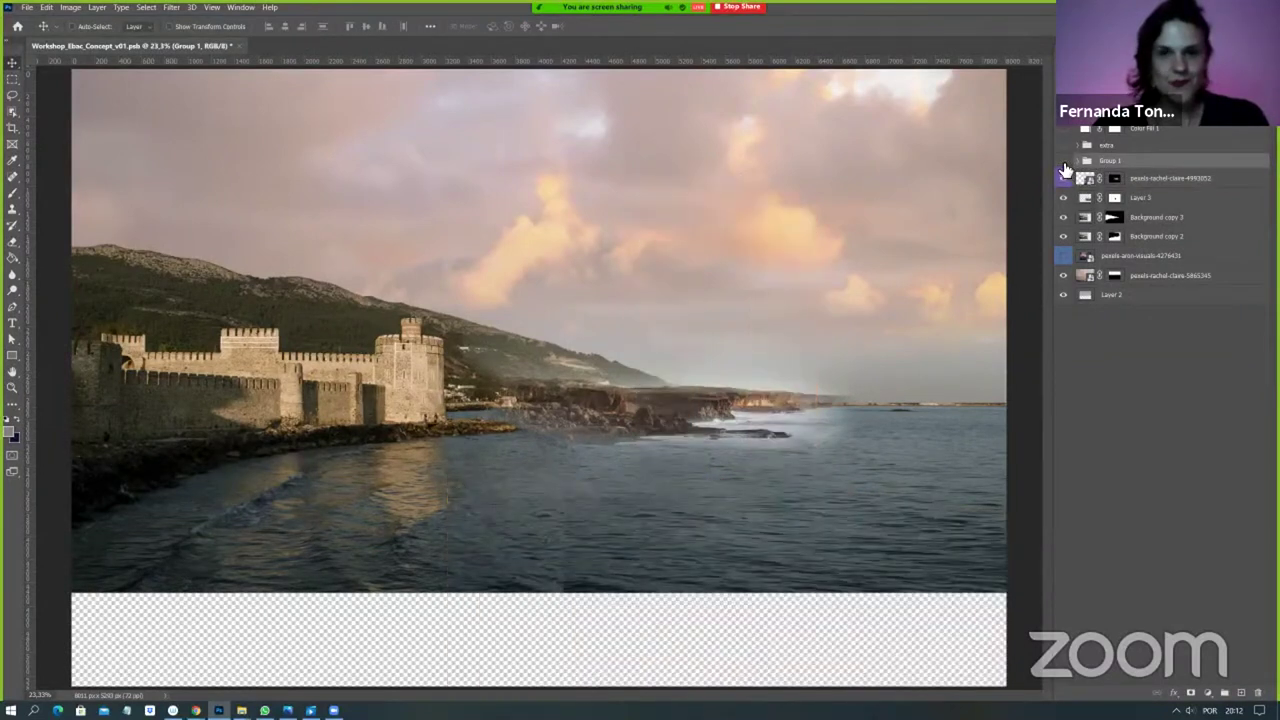
pyautogui.click(1064, 177)
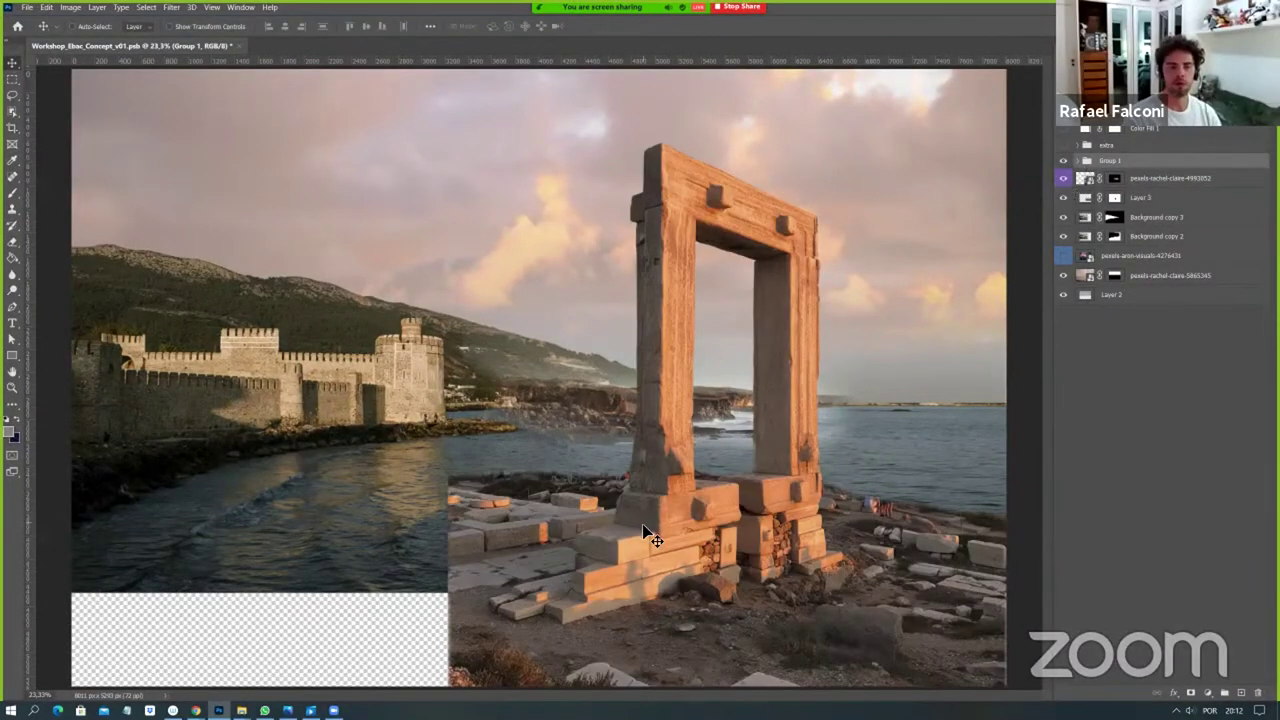
# Place a vertical guide through the stone portal's opening and a horizontal guide just below the sea horizon.
pyautogui.click(12, 388)
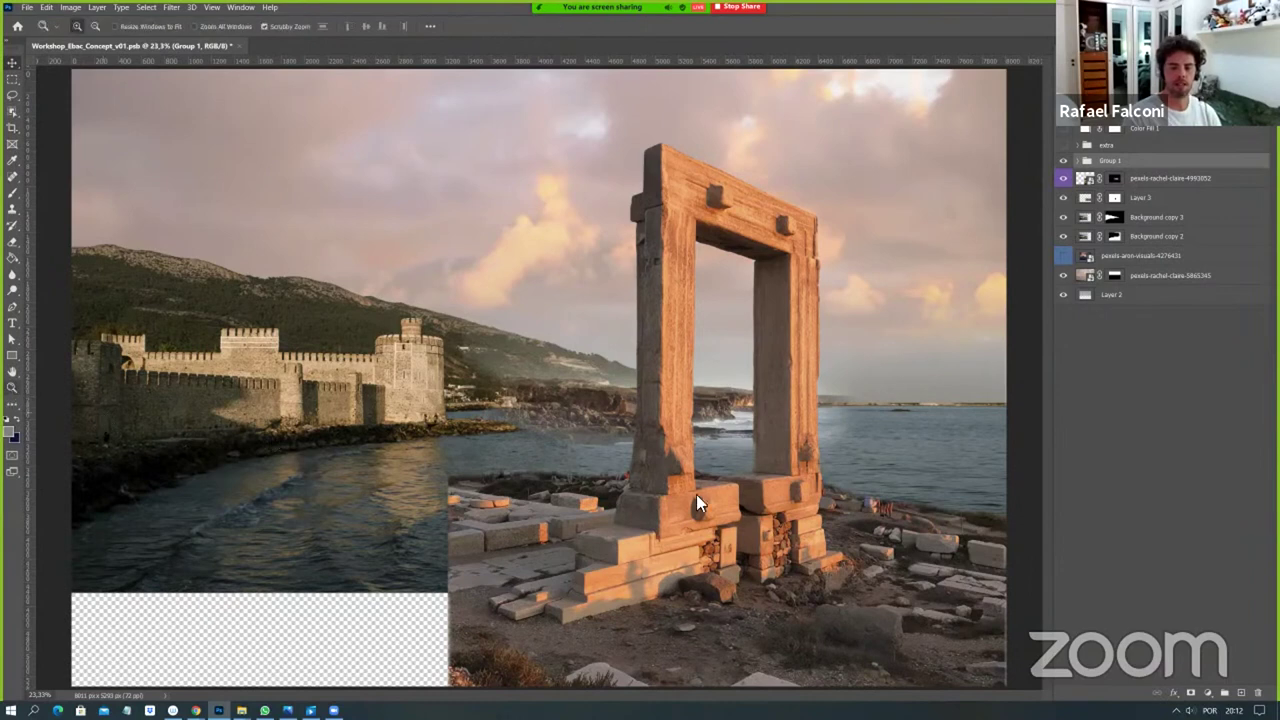
pyautogui.rightClick(698, 504)
pyautogui.click(702, 568)
pyautogui.press('v')
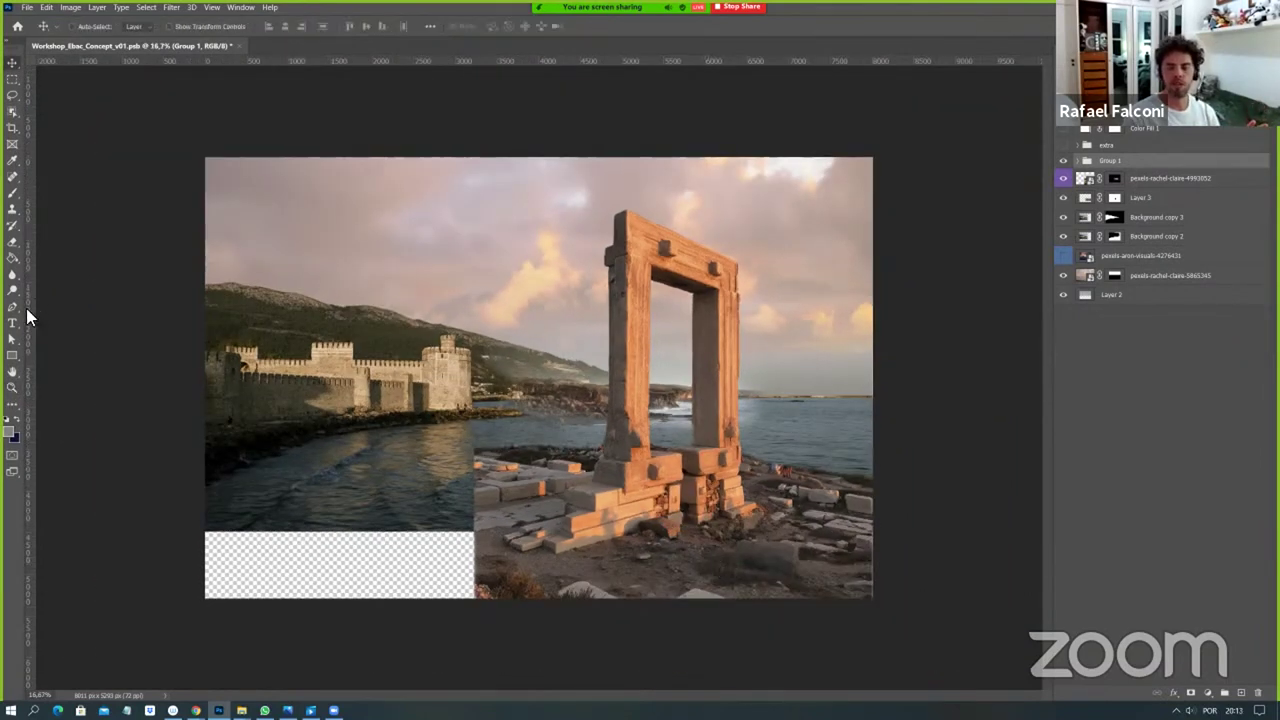
pyautogui.moveTo(32, 314); pyautogui.dragTo(678, 386)
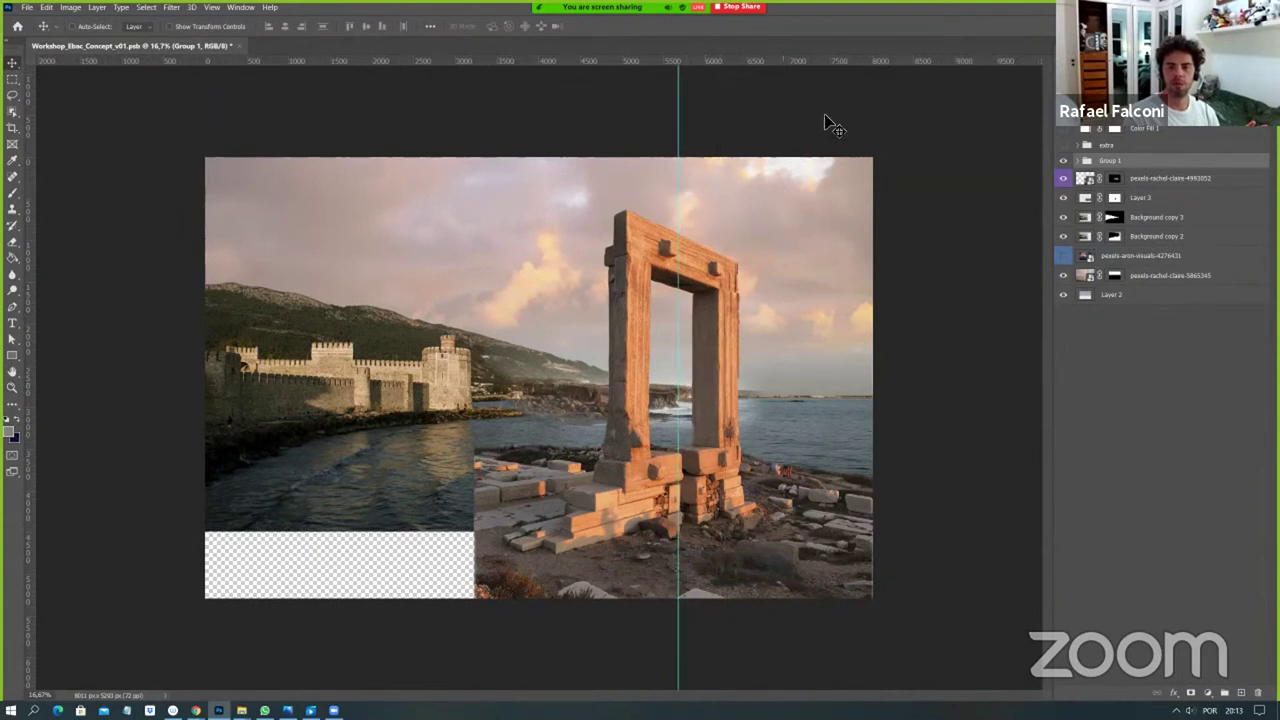
pyautogui.moveTo(861, 62); pyautogui.dragTo(778, 428)
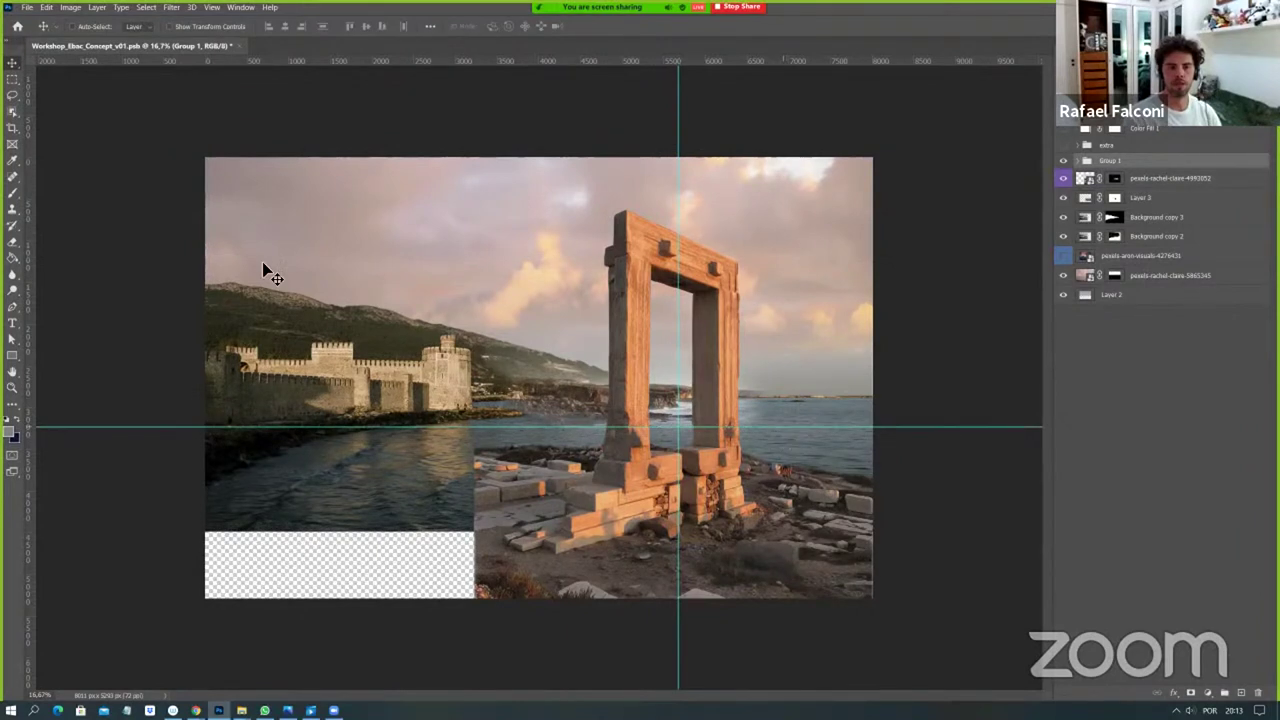
# Extend the canvas with the Crop tool, adding empty space above and on both sides of the image.
pyautogui.click(12, 127)
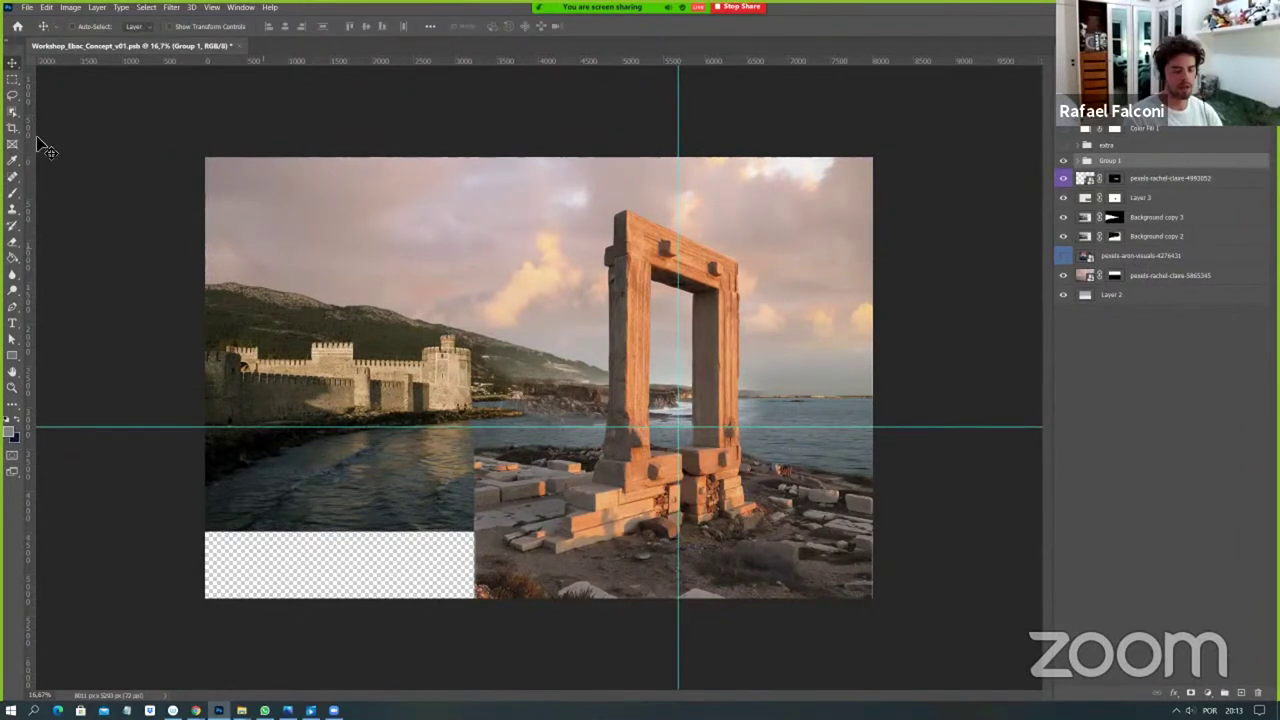
pyautogui.hotkey('ctrl', '-')
pyautogui.click(537, 386)
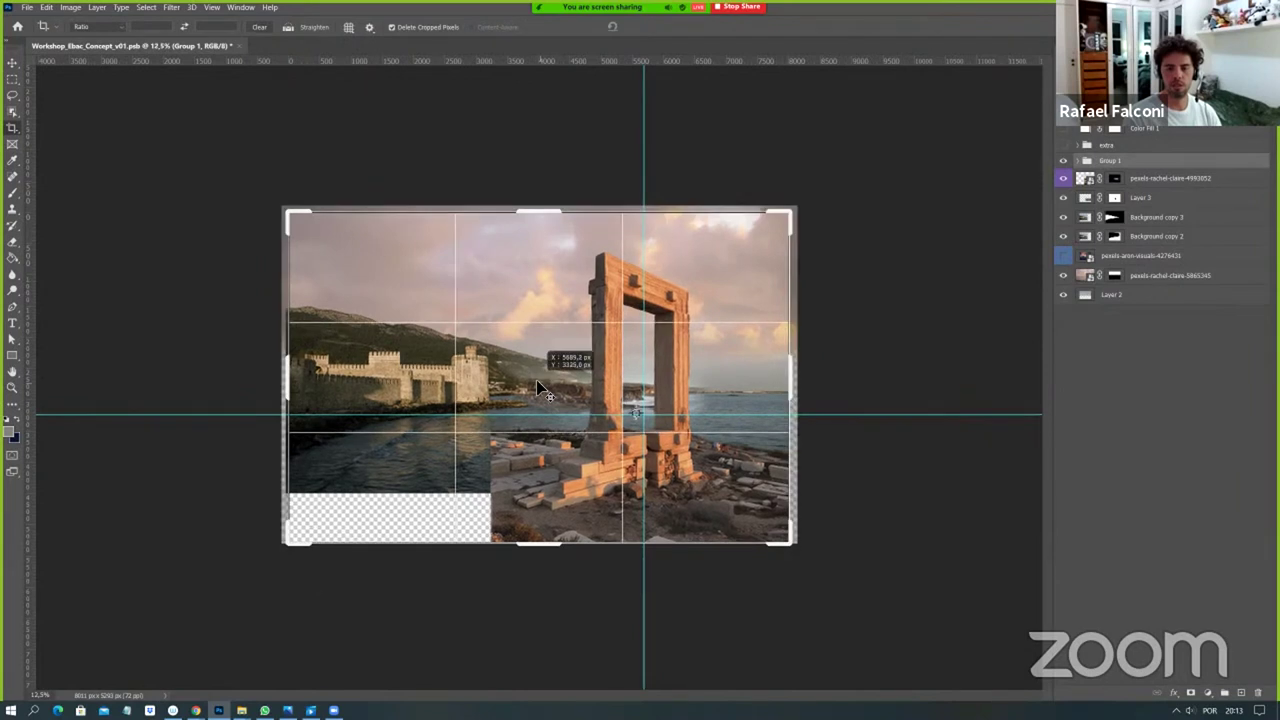
pyautogui.moveTo(790, 213); pyautogui.dragTo(866, 203)
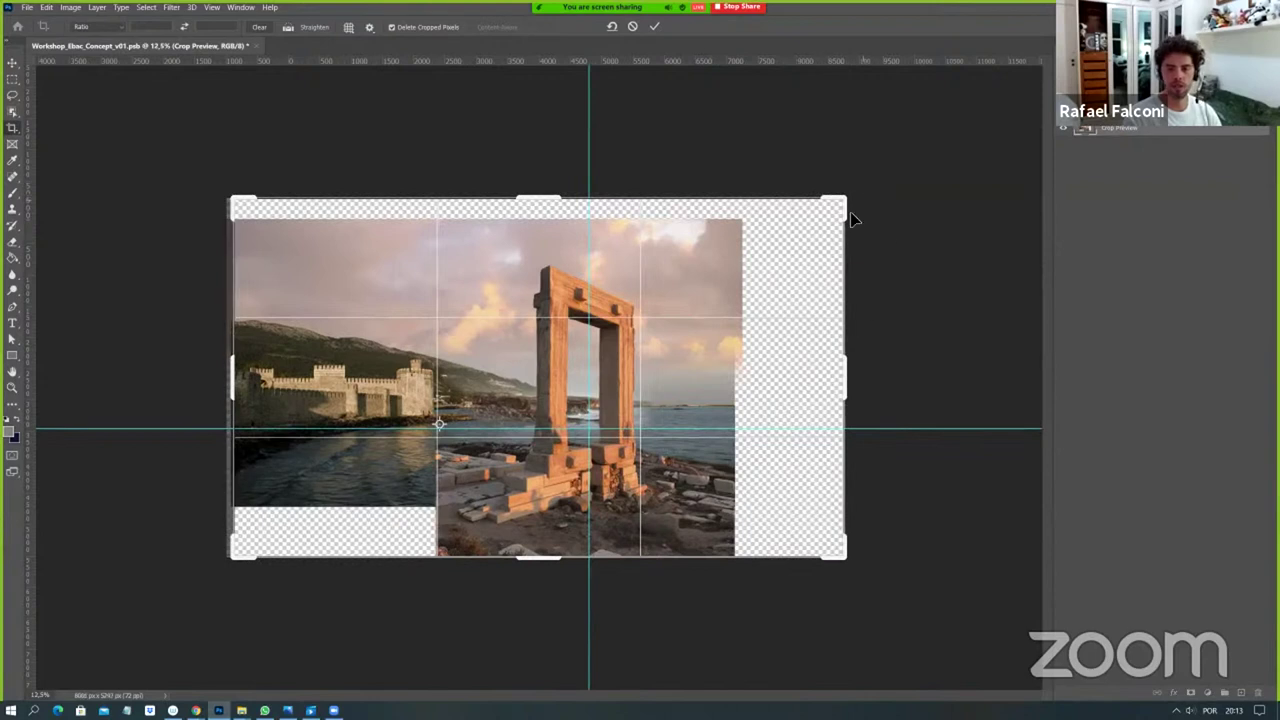
pyautogui.moveTo(762, 213); pyautogui.dragTo(840, 200)
pyautogui.moveTo(230, 196); pyautogui.dragTo(246, 190)
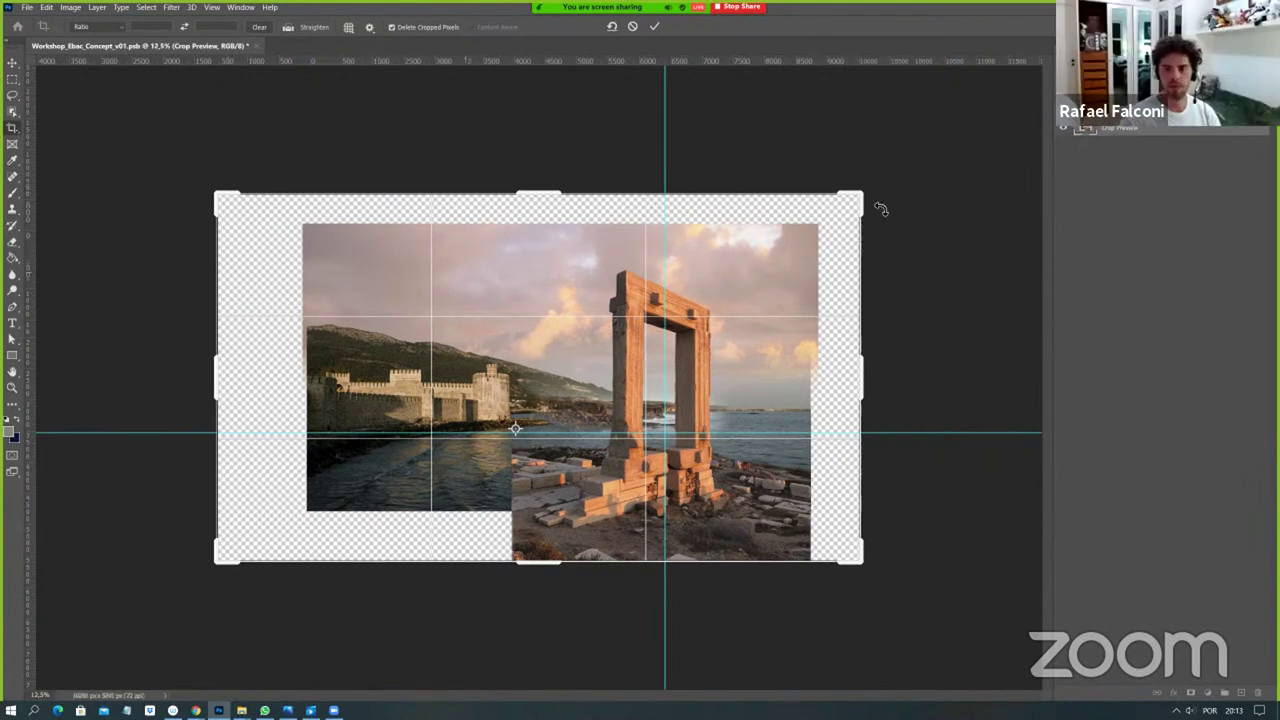
pyautogui.moveTo(862, 196); pyautogui.dragTo(902, 196)
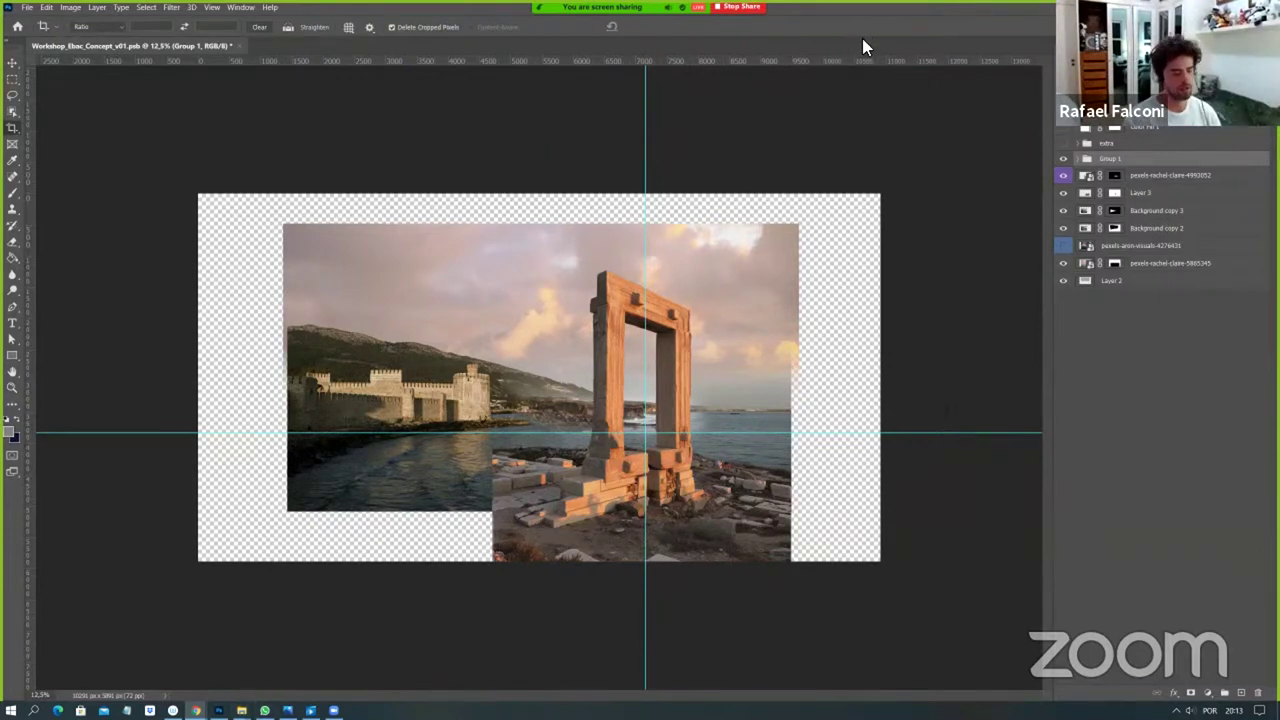
# Hide the guides, return to the Move tool, and close the unneeded application window running alongside Photoshop.
pyautogui.hotkey('ctrl', ';')
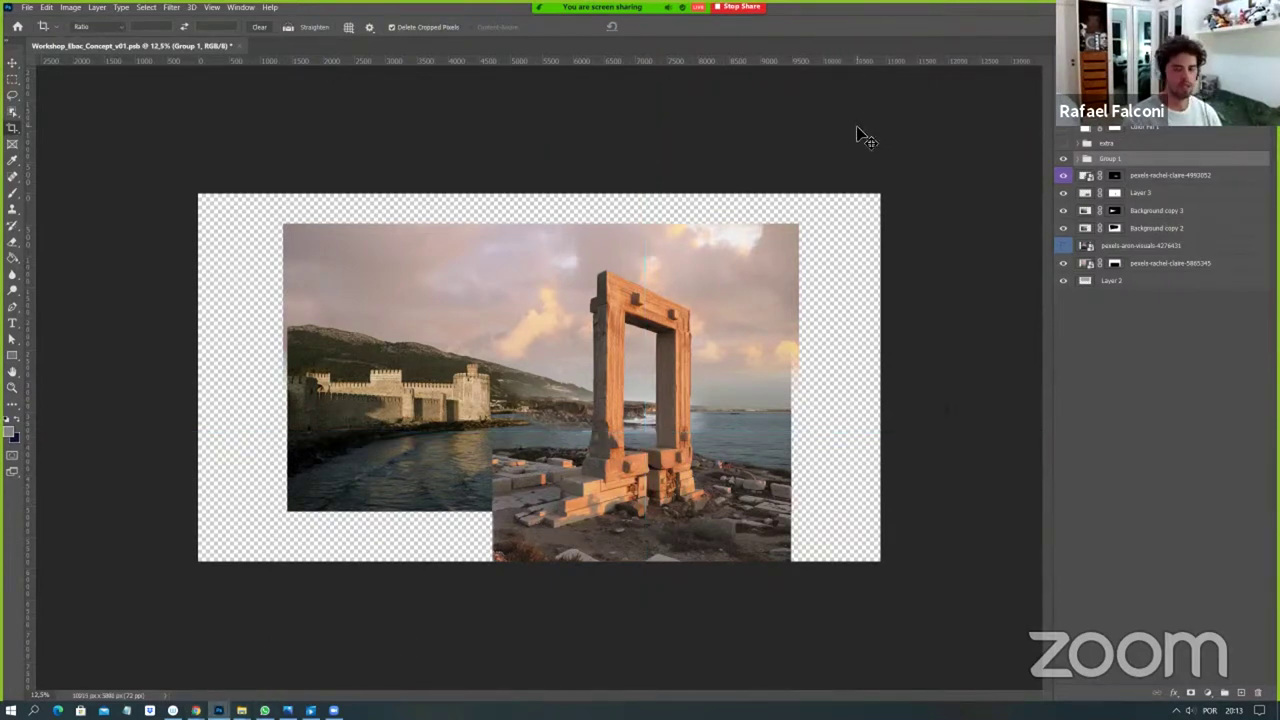
pyautogui.press('v')
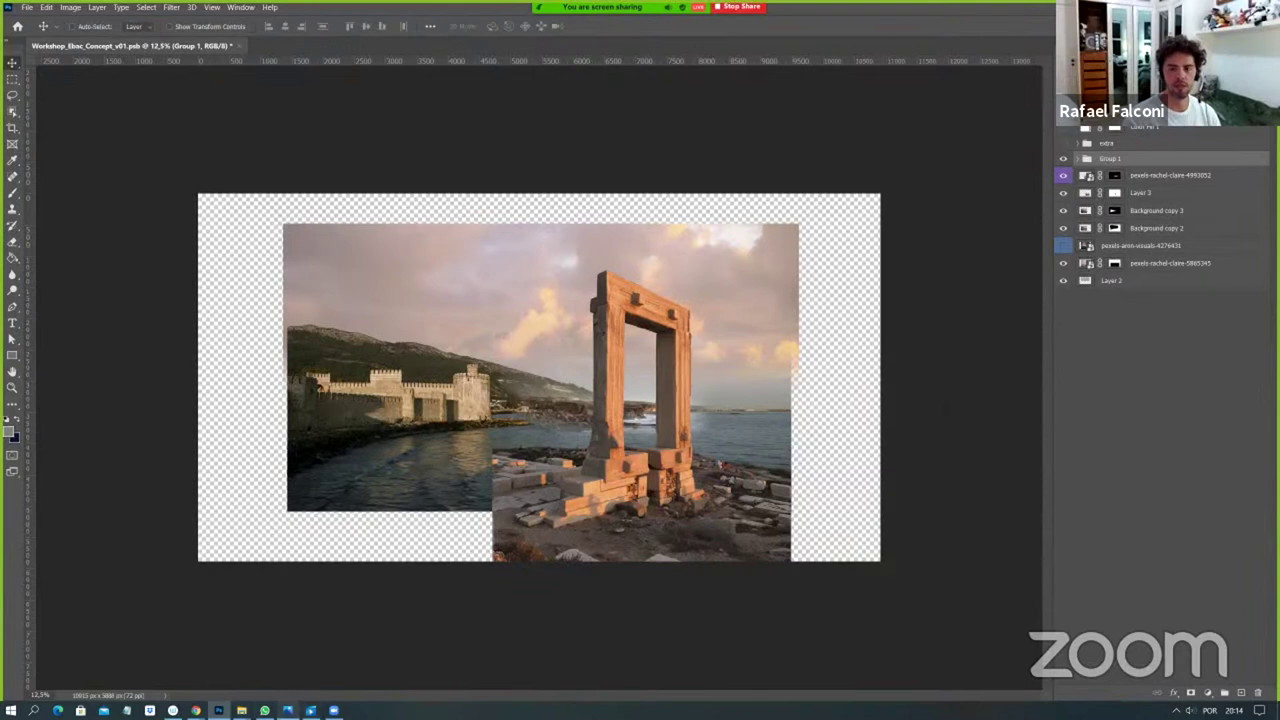
pyautogui.click(287, 710)
pyautogui.click(897, 208)
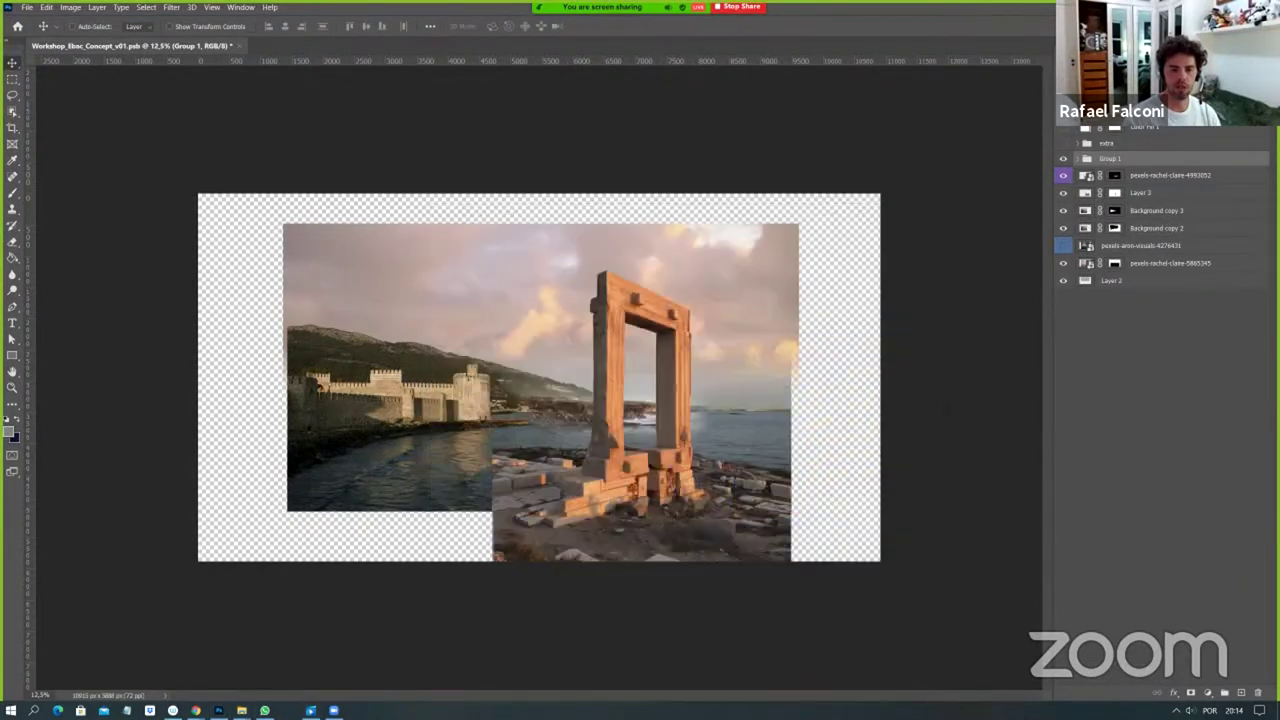
# Switch to the Breakdowns folder, view the Breakdown - Exploradores video, close the player, and return to Photoshop.
pyautogui.moveTo(241, 710)
pyautogui.click(218, 683)
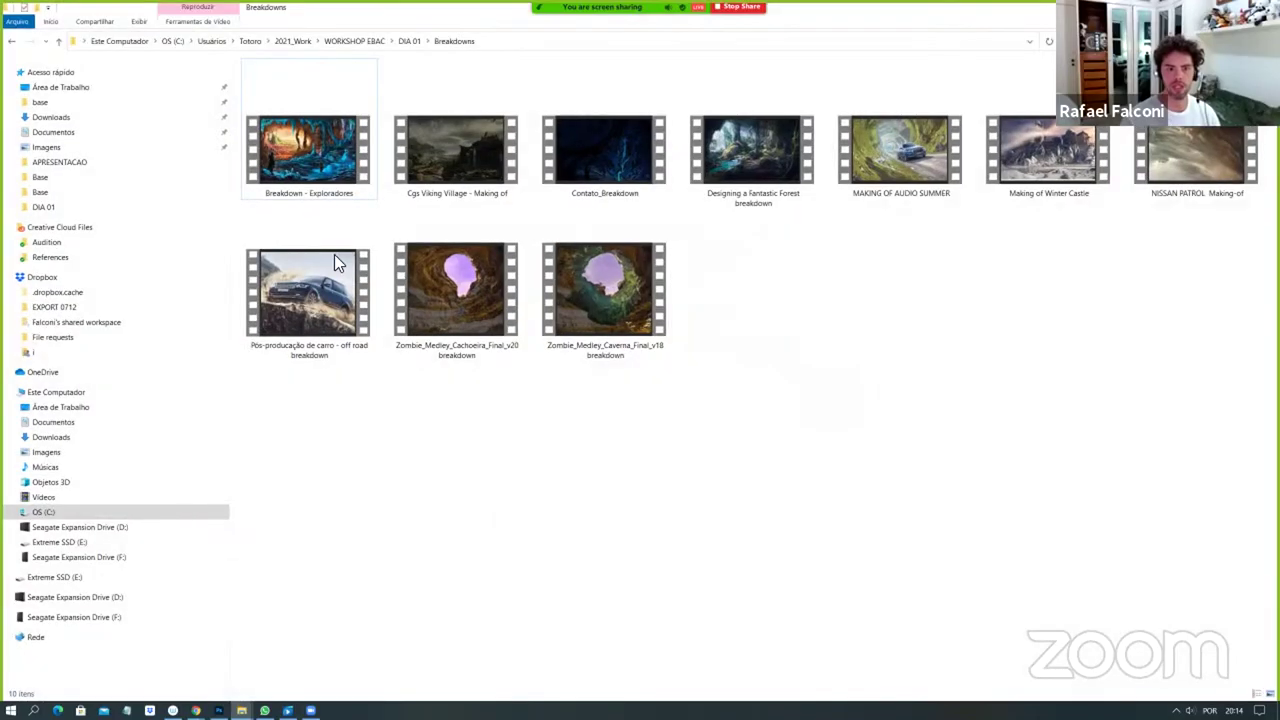
pyautogui.doubleClick(327, 158)
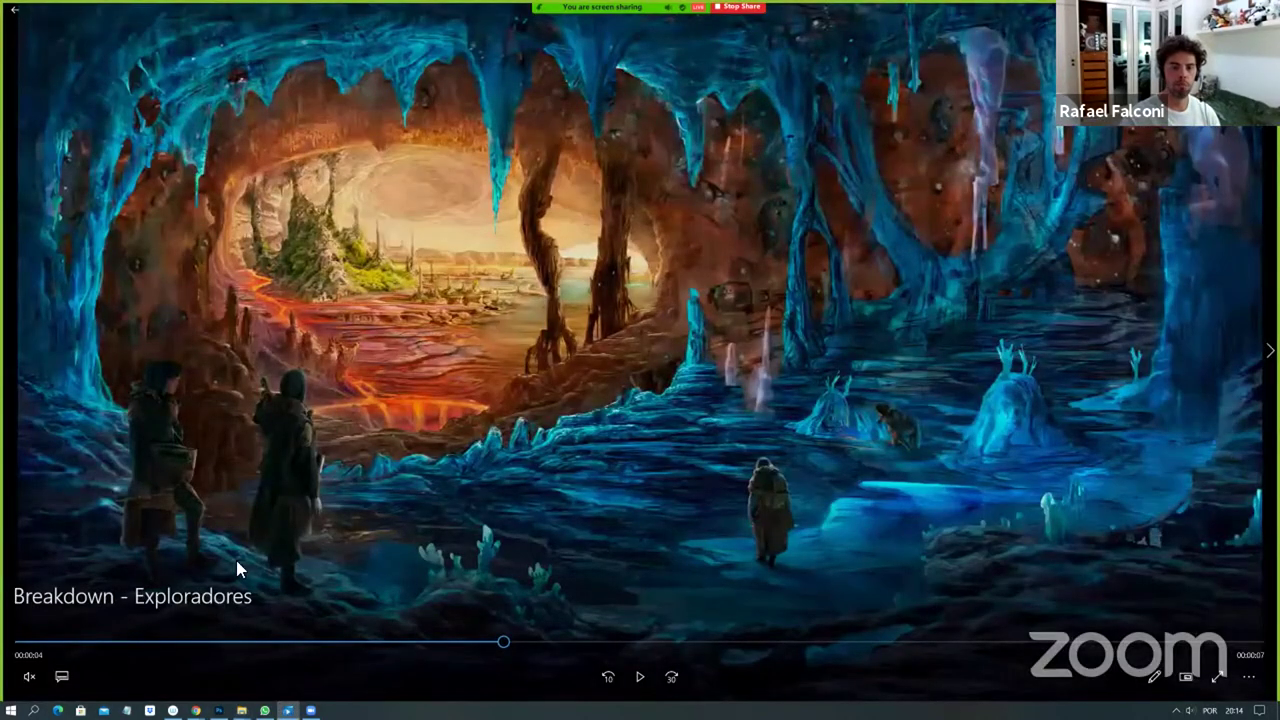
pyautogui.press('Right')
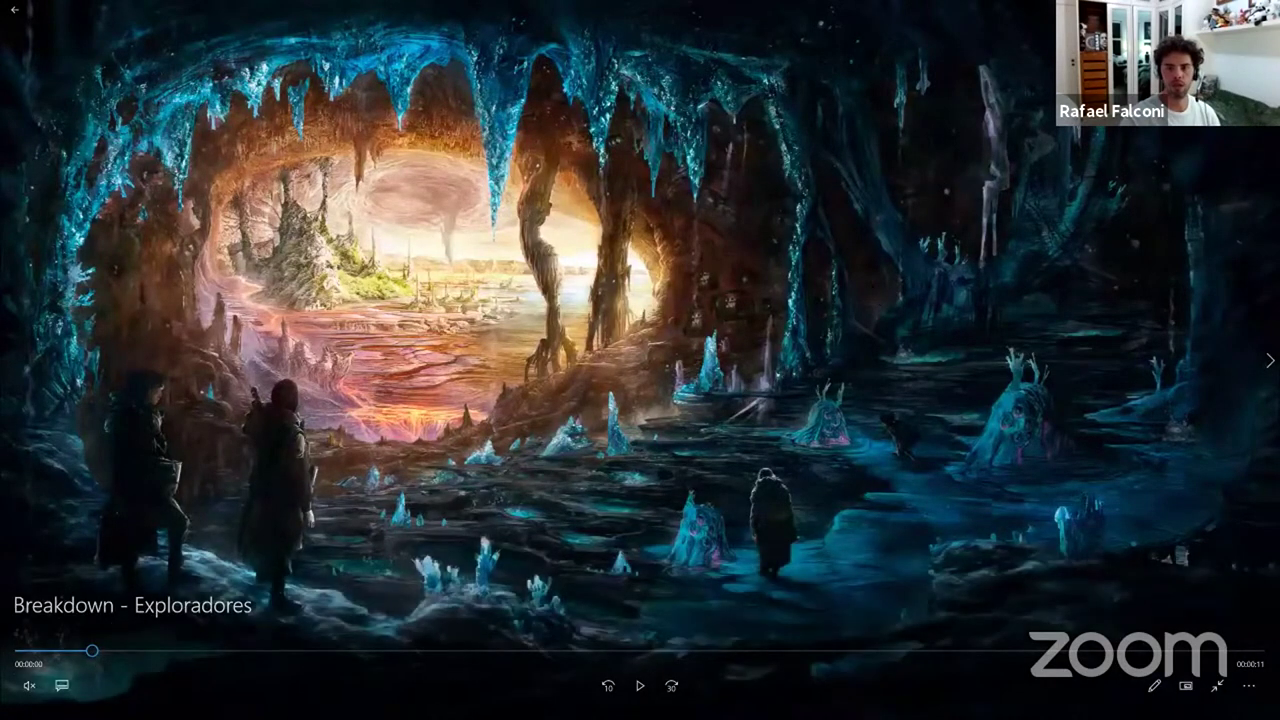
pyautogui.hotkey('alt', 'F4')
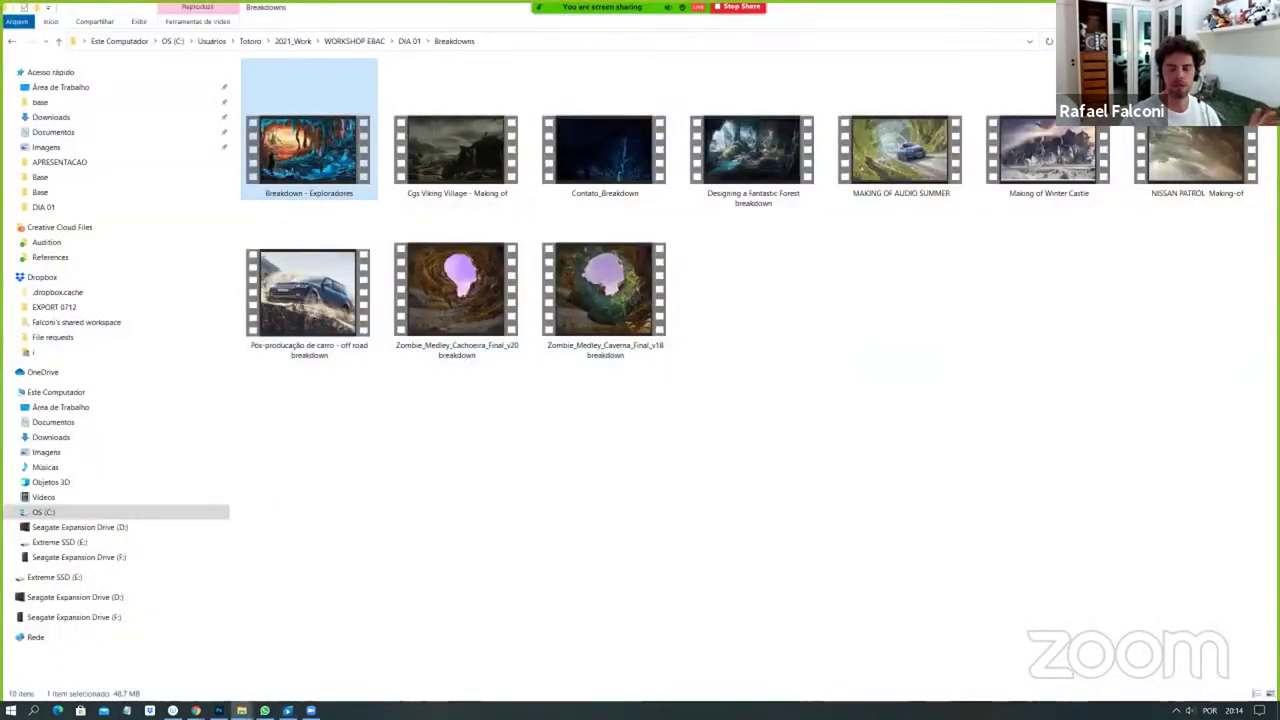
pyautogui.hotkey('alt', 'Tab')
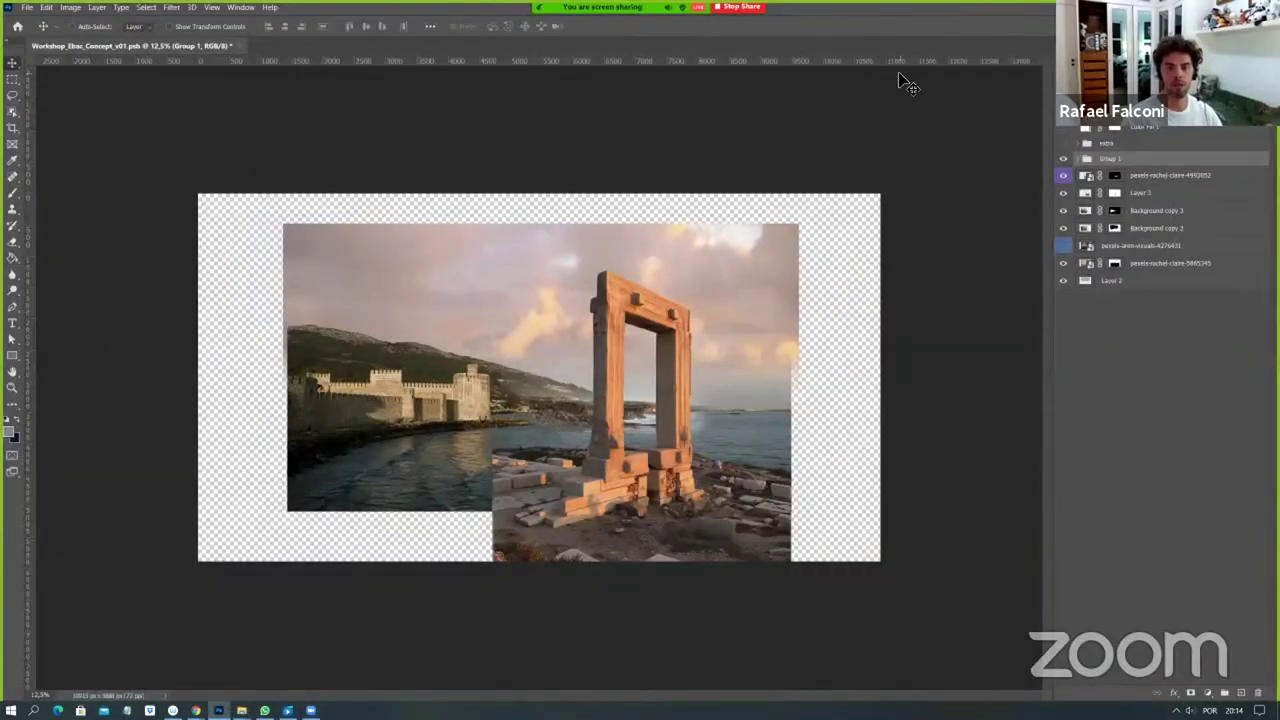
# Turn the visibility of Group 1 and the cloudy sunset sky layer off and on to compare the scene without and with each.
pyautogui.click(1066, 174)
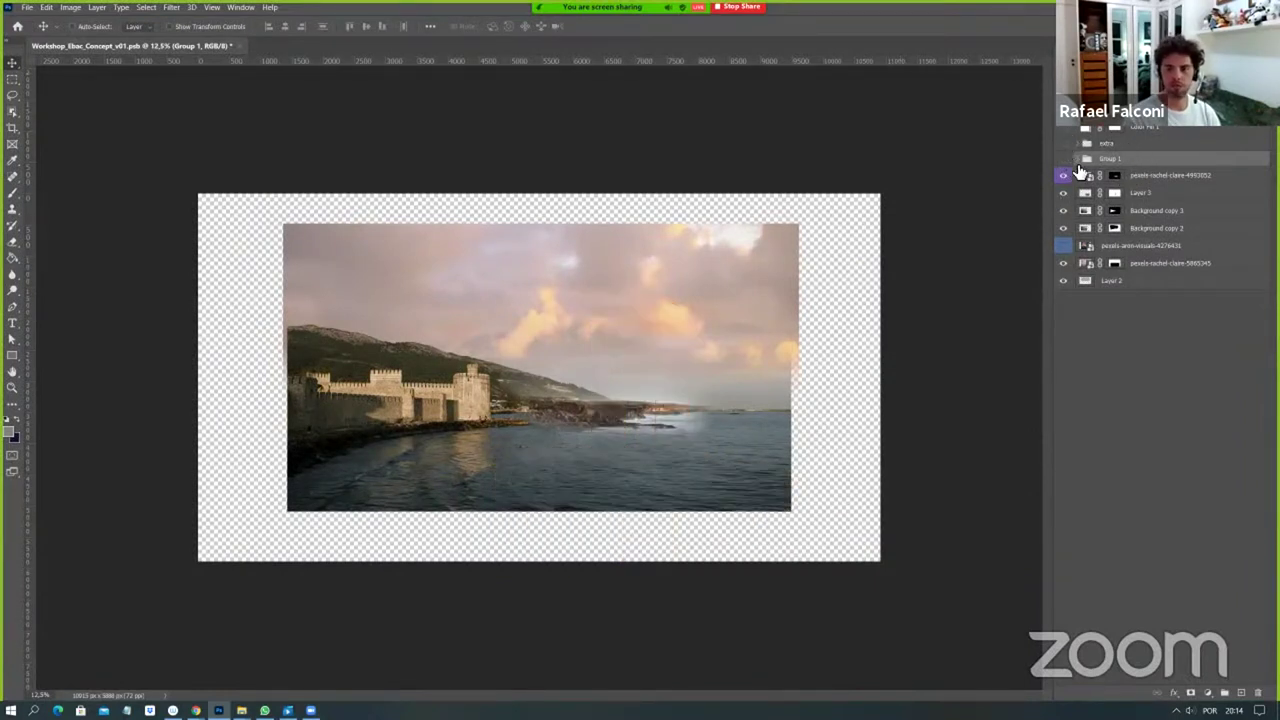
pyautogui.click(1068, 175)
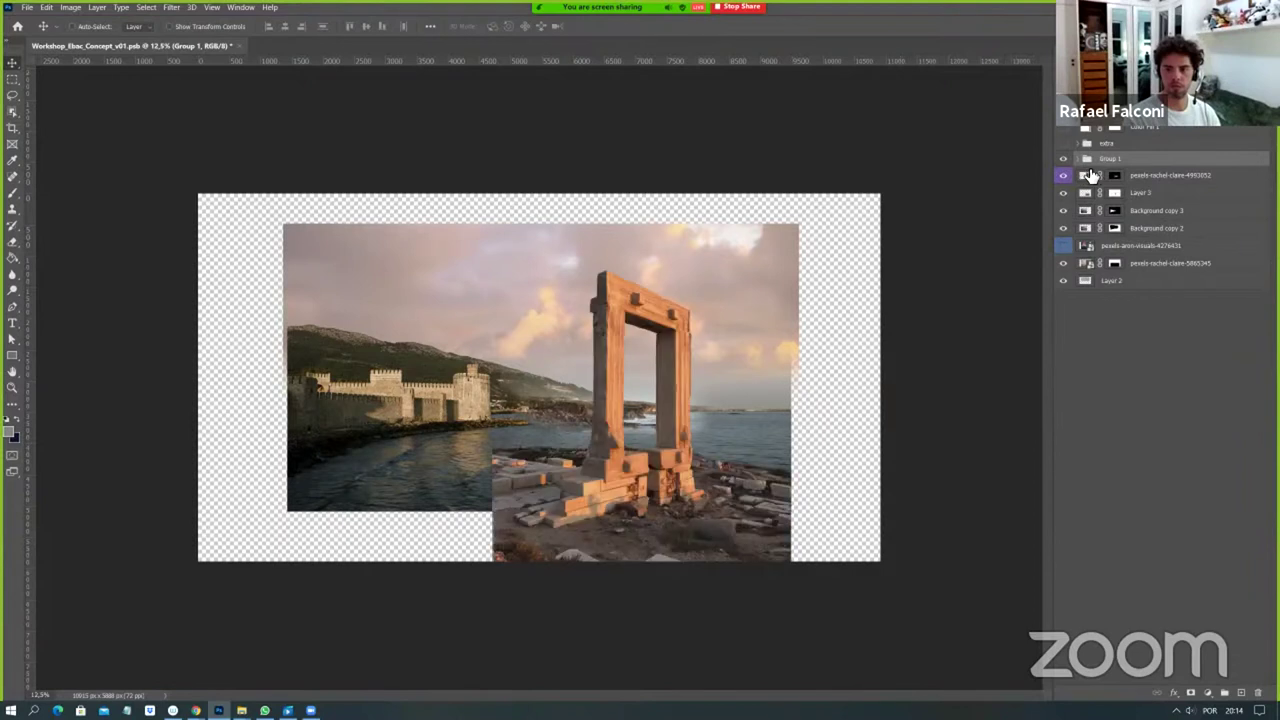
pyautogui.click(1088, 247)
pyautogui.click(1064, 264)
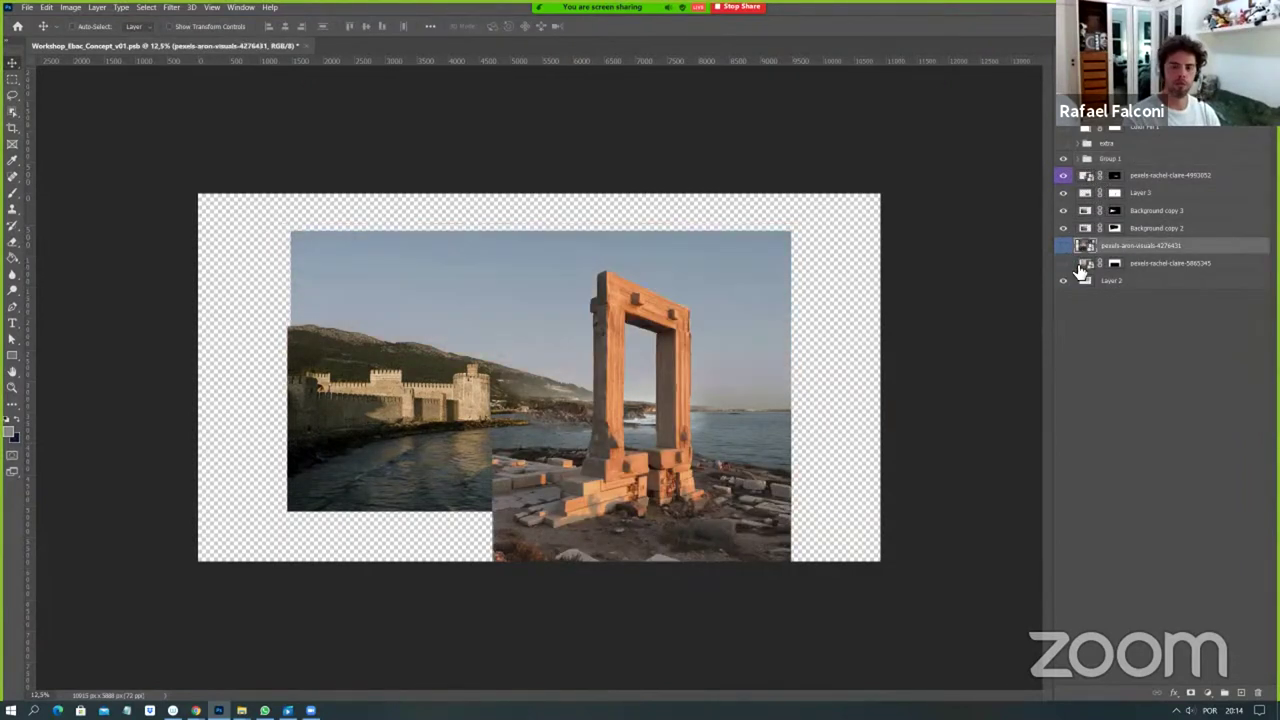
pyautogui.click(1064, 264)
pyautogui.click(1090, 264)
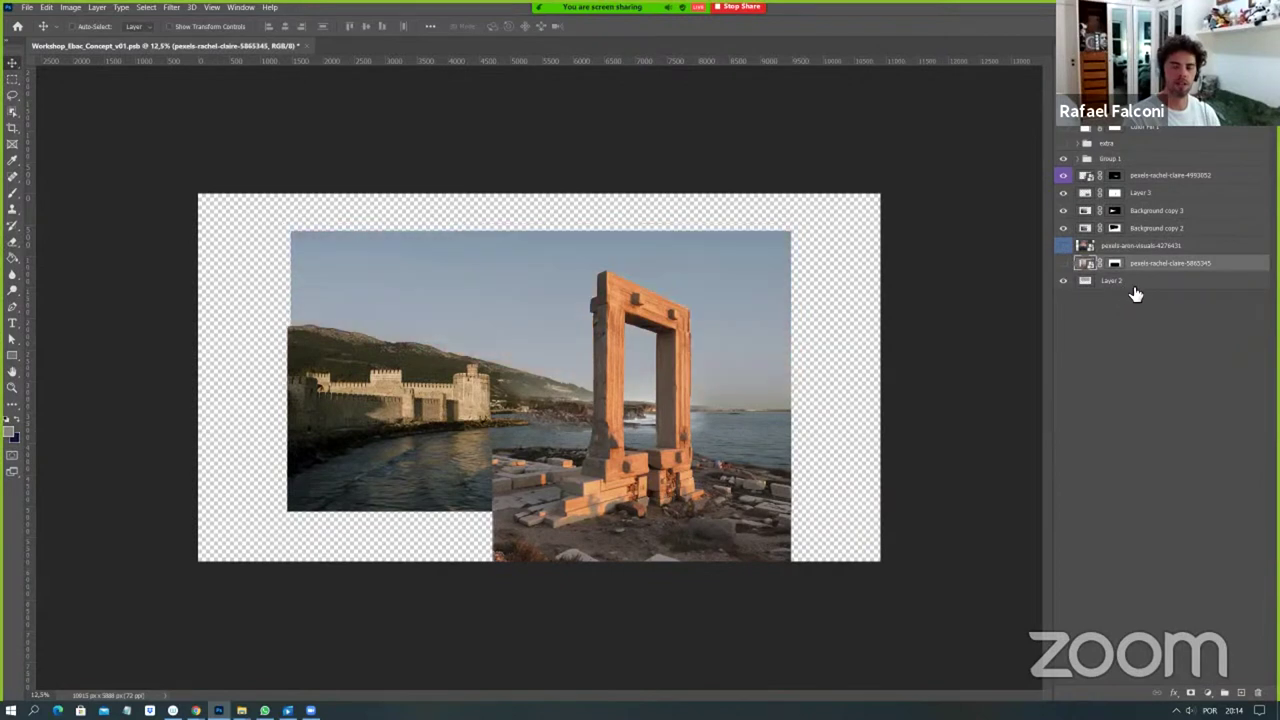
pyautogui.click(1108, 282)
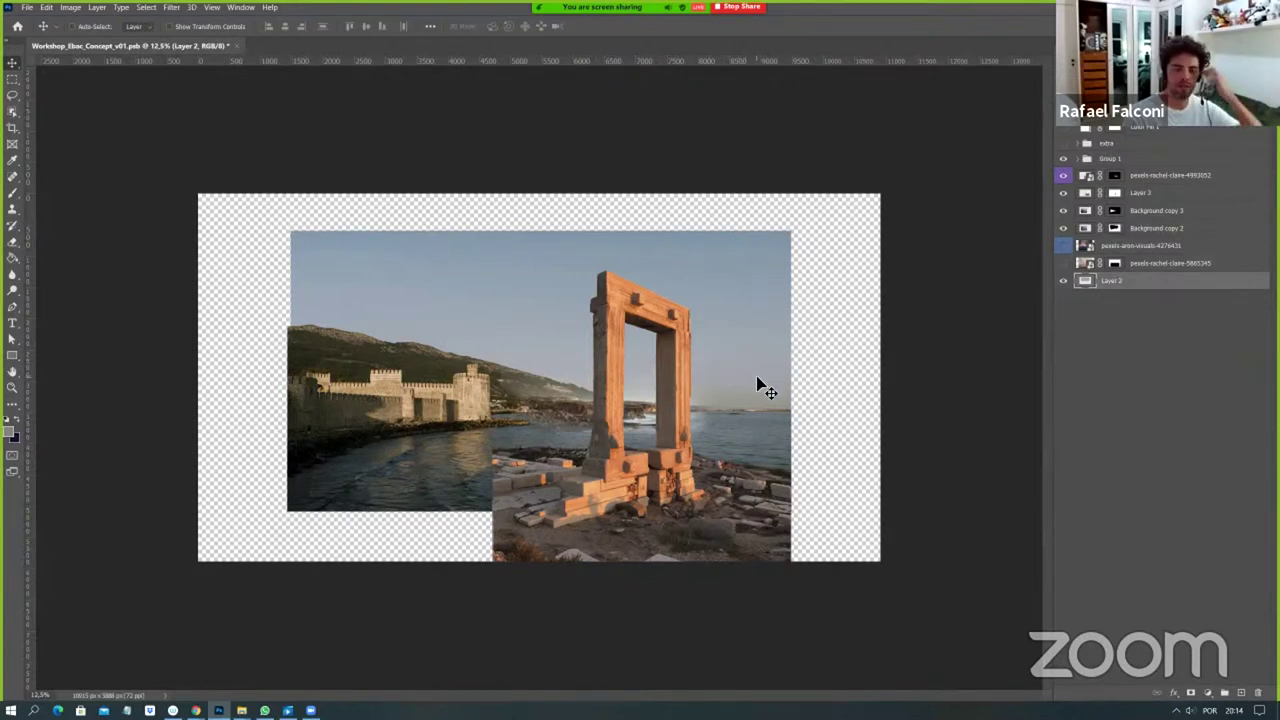
pyautogui.click(1064, 244)
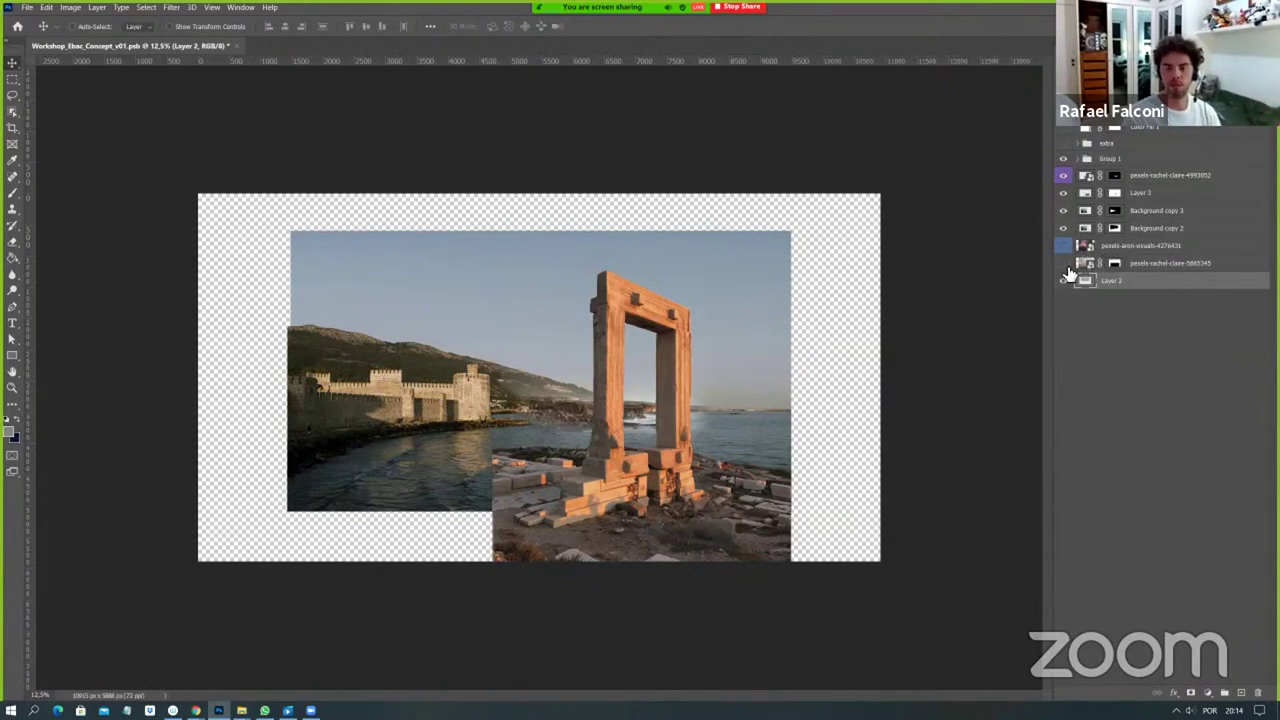
pyautogui.click(1064, 264)
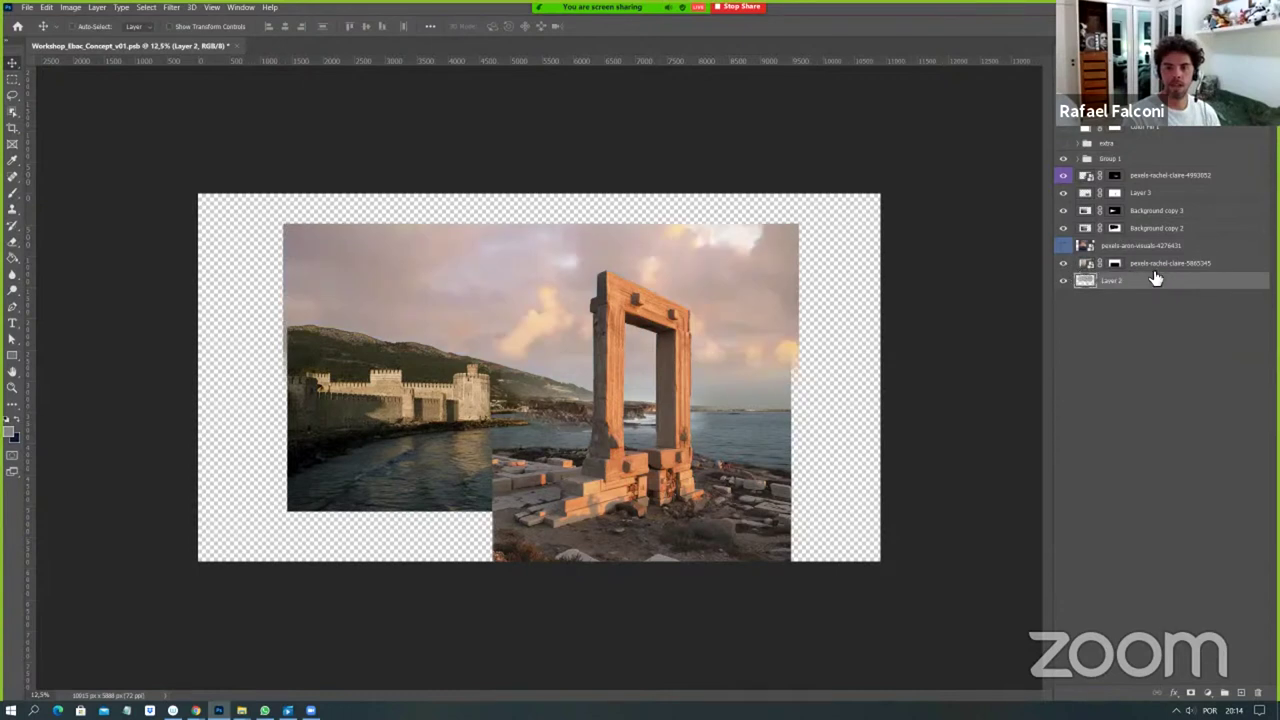
pyautogui.click(1095, 267)
pyautogui.click(1064, 264)
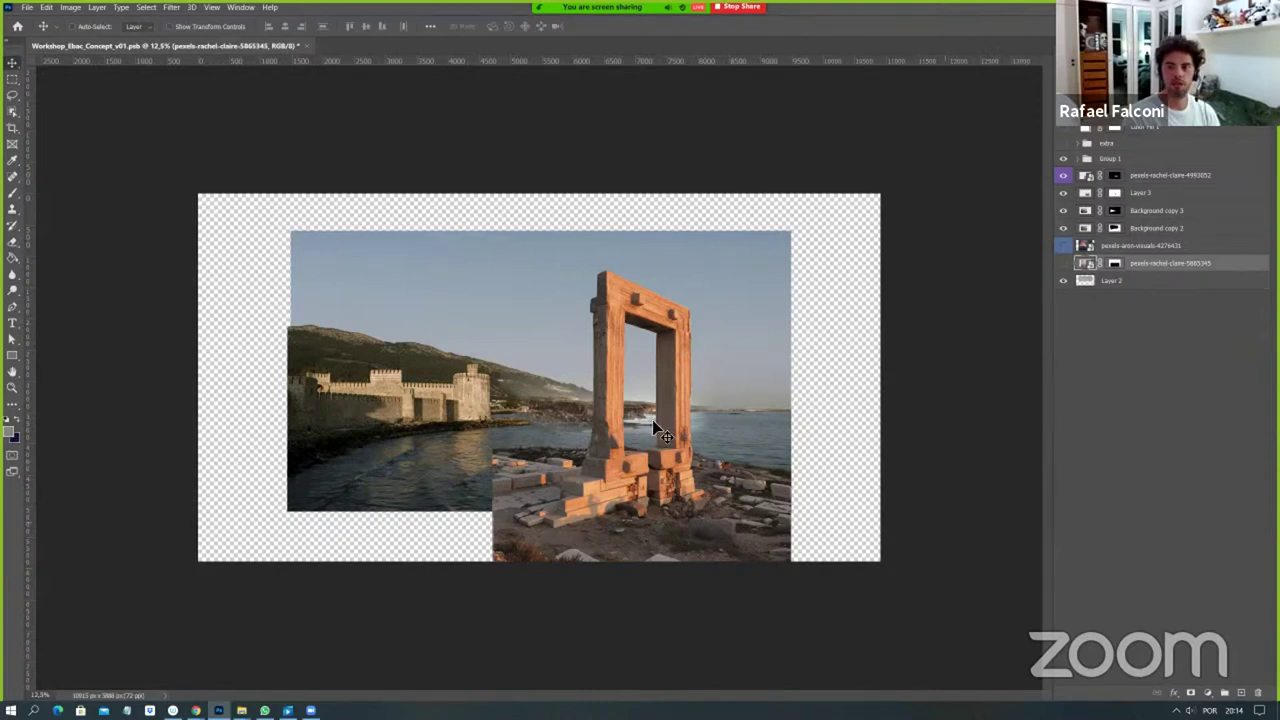
# Show the cloudy sunset sky layer and disable its layer mask to reveal the full photo.
pyautogui.click(1064, 263)
pyautogui.rightClick(1116, 266)
pyautogui.click(1132, 271)
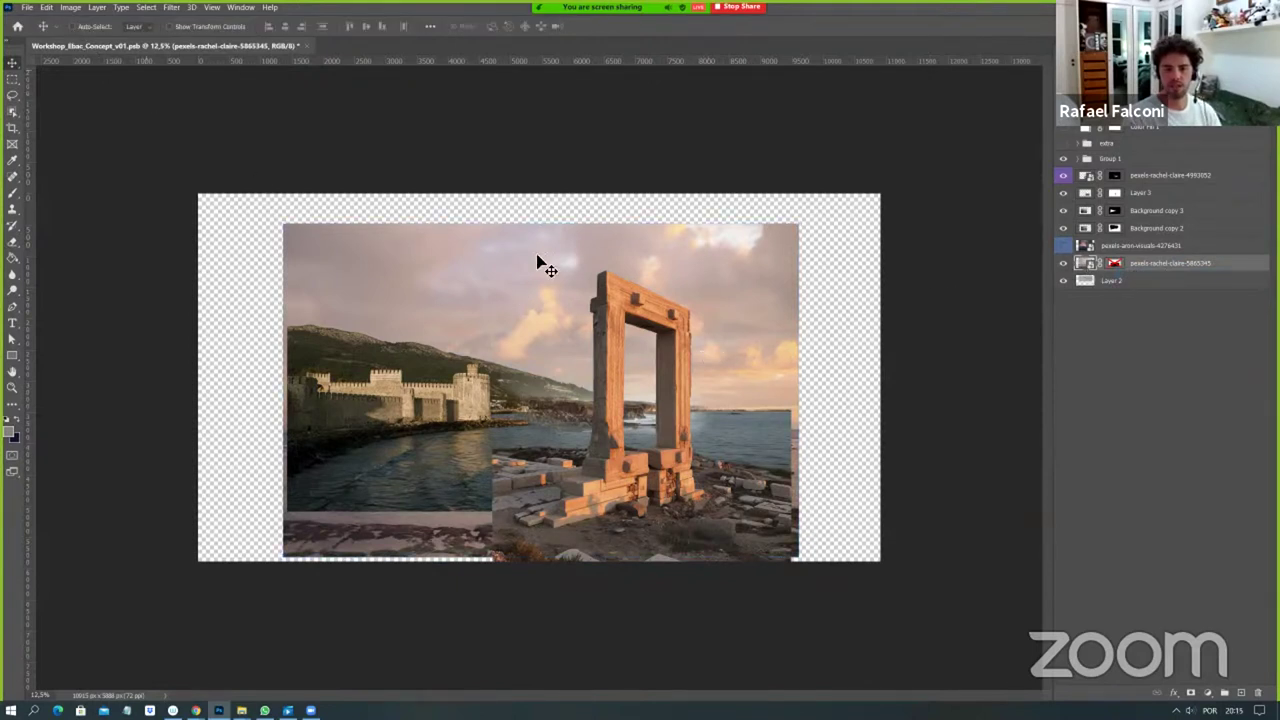
# Scale the sunset sky layer to about 113%, raise it about 360 px, and shift it slightly to the left.
pyautogui.hotkey('ctrl', 't')
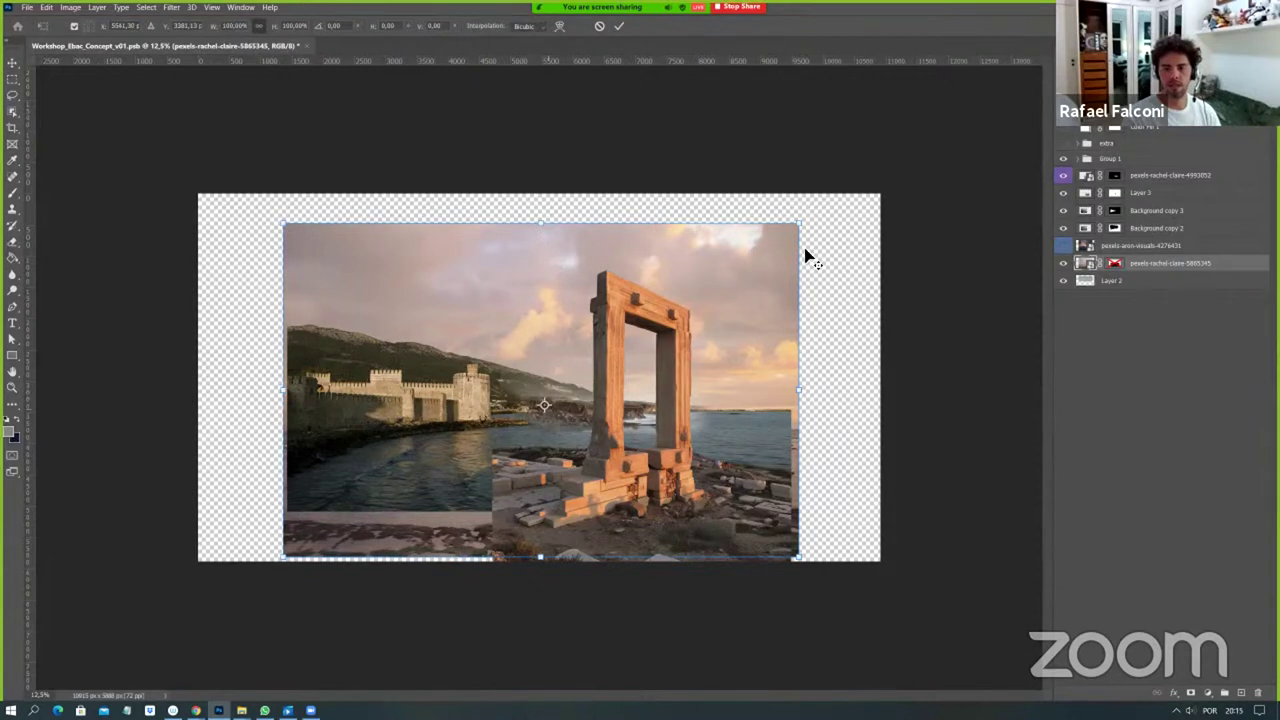
pyautogui.moveTo(806, 223); pyautogui.dragTo(839, 212)
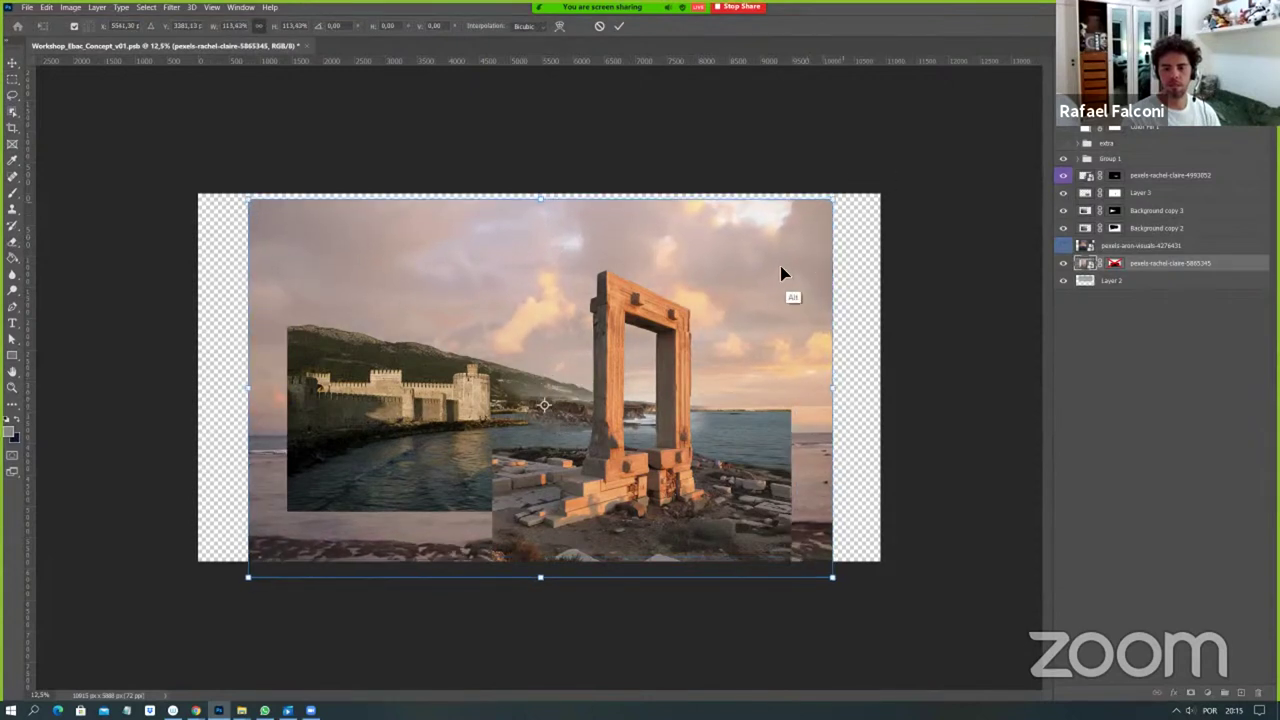
pyautogui.hotkey('shift', 'Up')
pyautogui.hotkey('shift', 'Up')
pyautogui.hotkey('shift', 'Up')
pyautogui.hotkey('shift', 'Down')
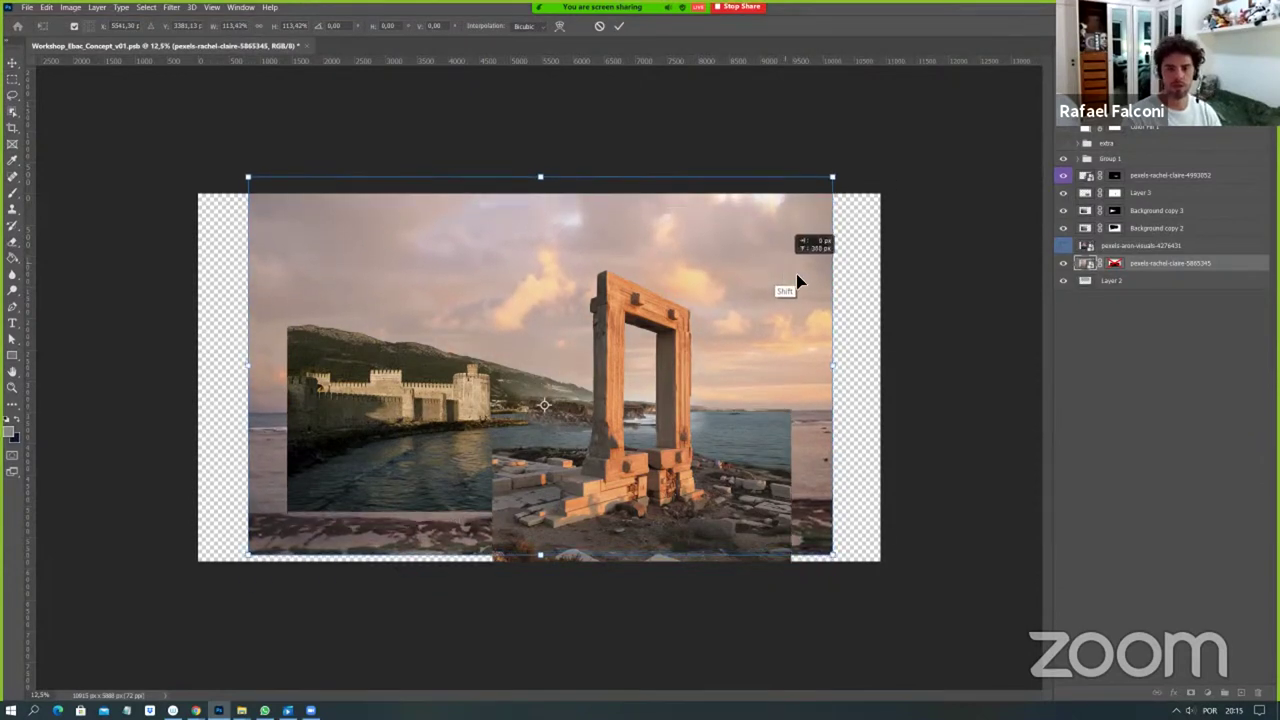
pyautogui.press('Return')
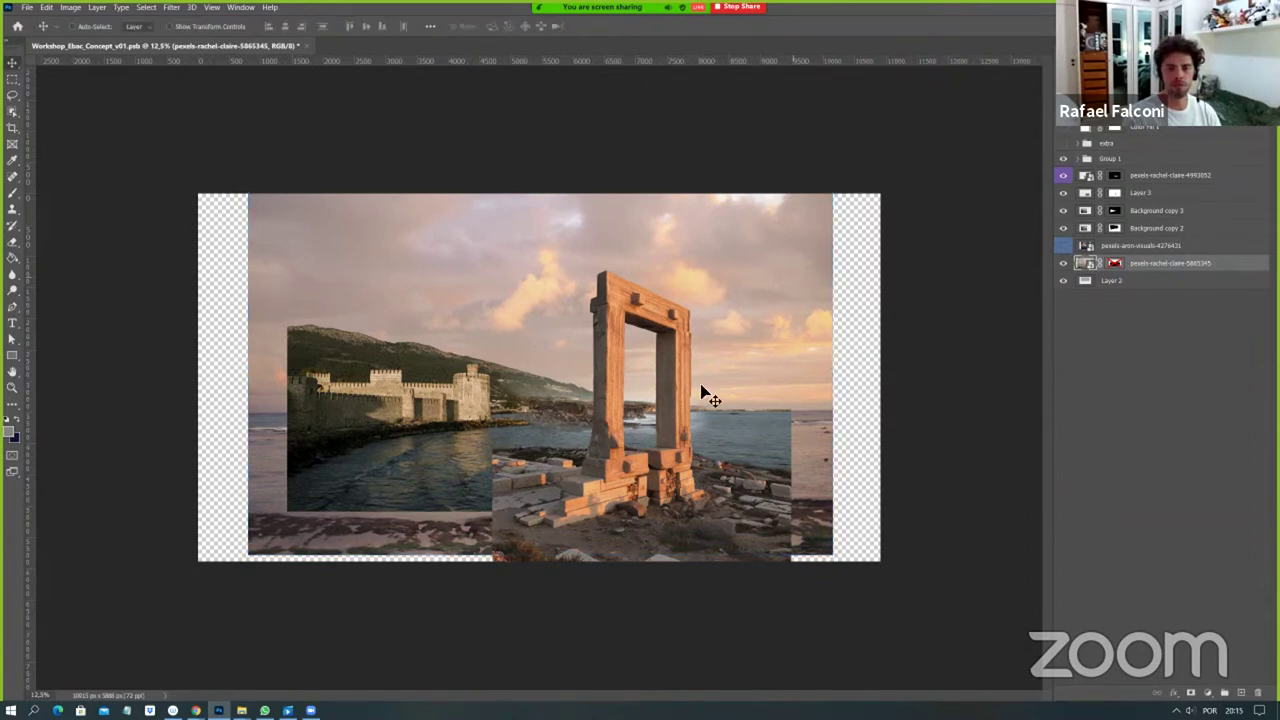
pyautogui.moveTo(720, 374)
pyautogui.mouseDown()
pyautogui.moveTo(558, 369)
pyautogui.moveTo(703, 366)
pyautogui.moveTo(567, 378)
pyautogui.moveTo(743, 383)
pyautogui.mouseUp()
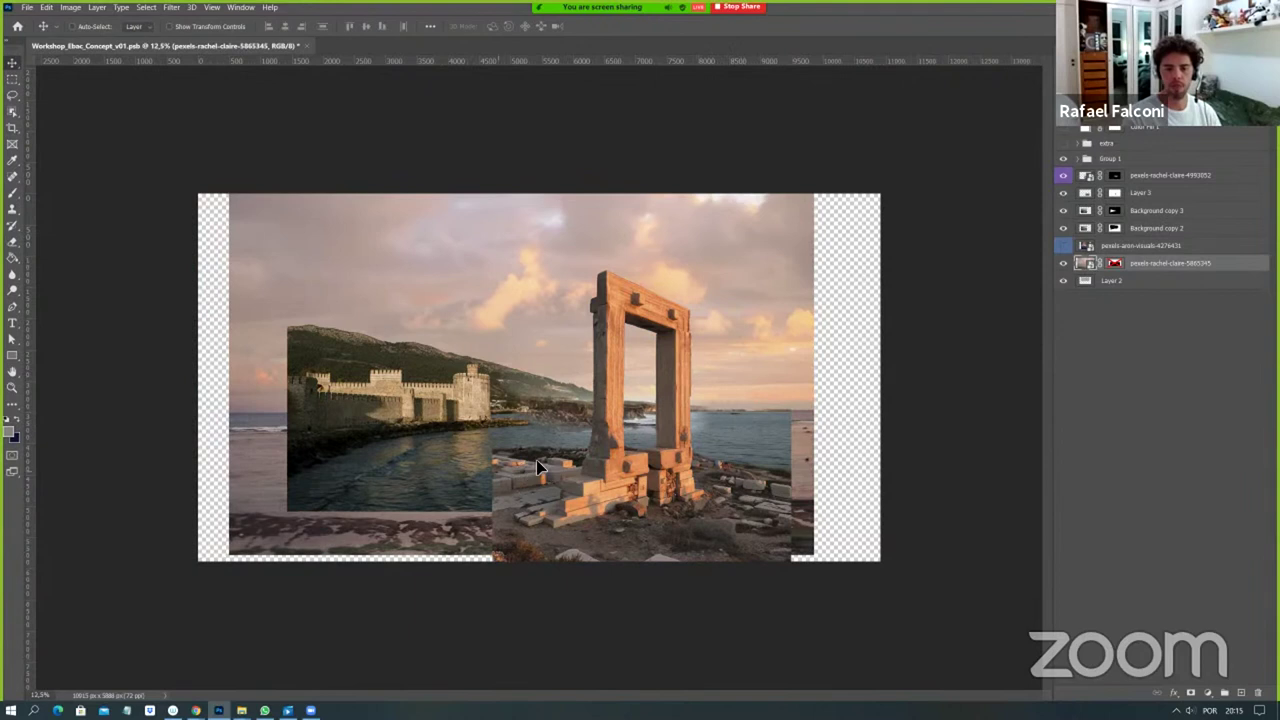
# Skew the sunset sky layer by raising its left edge slightly to level the horizon.
pyautogui.hotkey('ctrl', 't')
pyautogui.rightClick(624, 437)
pyautogui.click(656, 481)
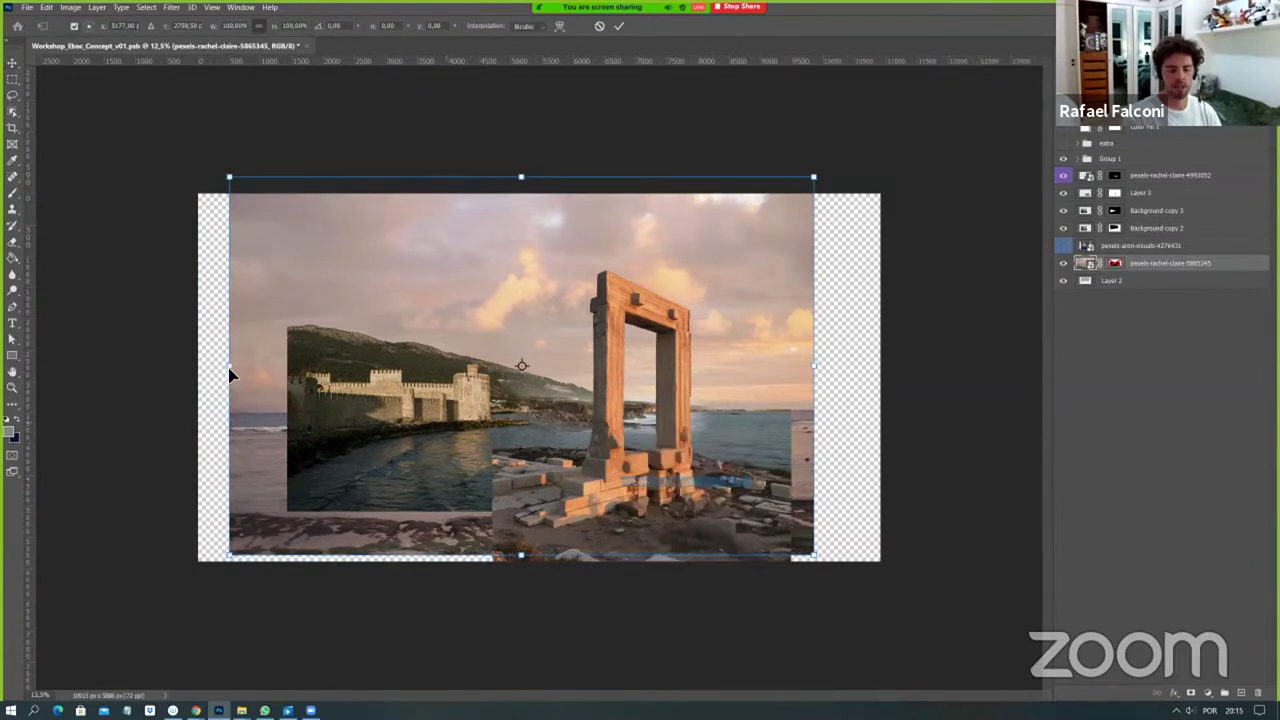
pyautogui.moveTo(232, 373); pyautogui.dragTo(229, 367)
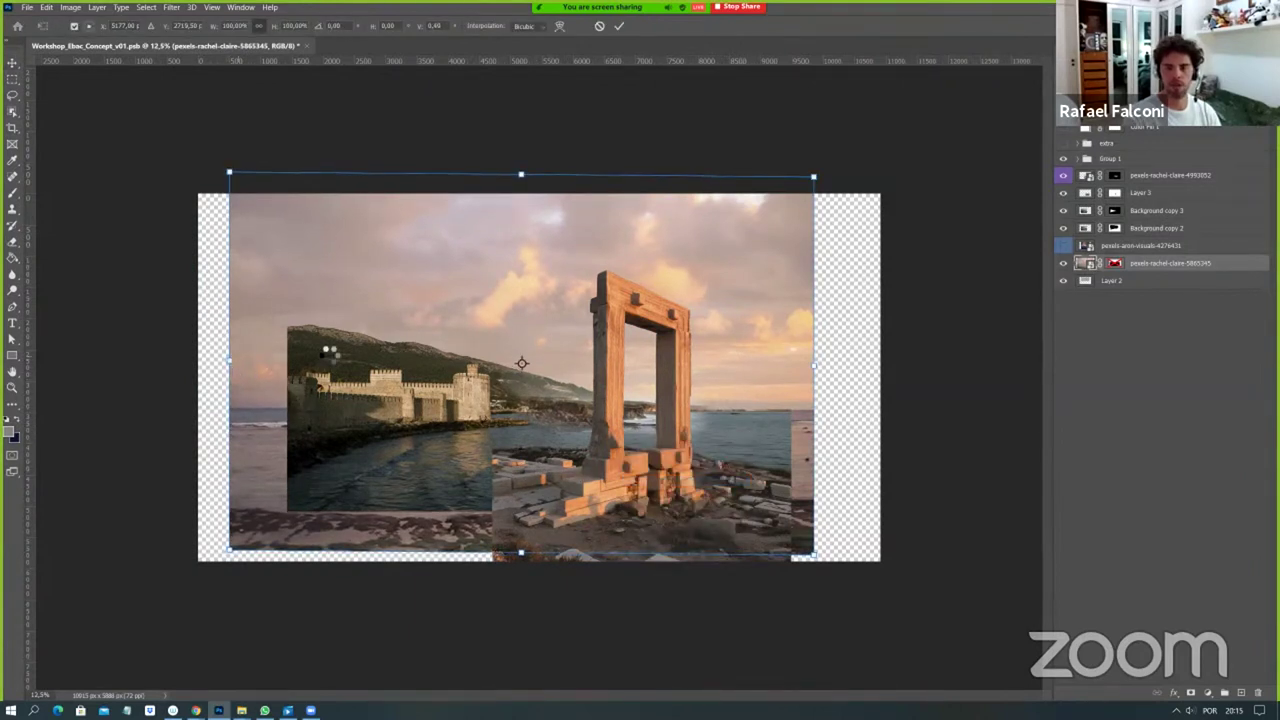
pyautogui.press('Return')
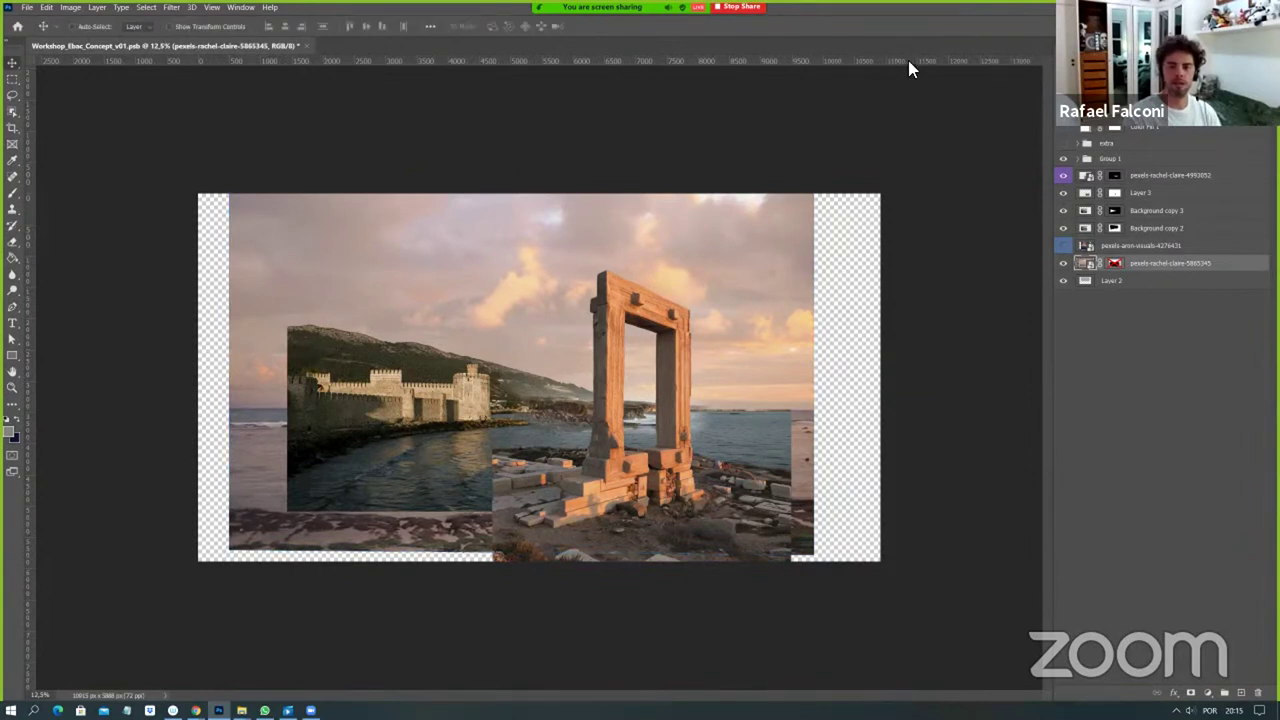
# Show the guides, remove the lower horizontal guide, and align the remaining horizontal guide with the sea horizon.
pyautogui.moveTo(858, 292); pyautogui.dragTo(770, 402)
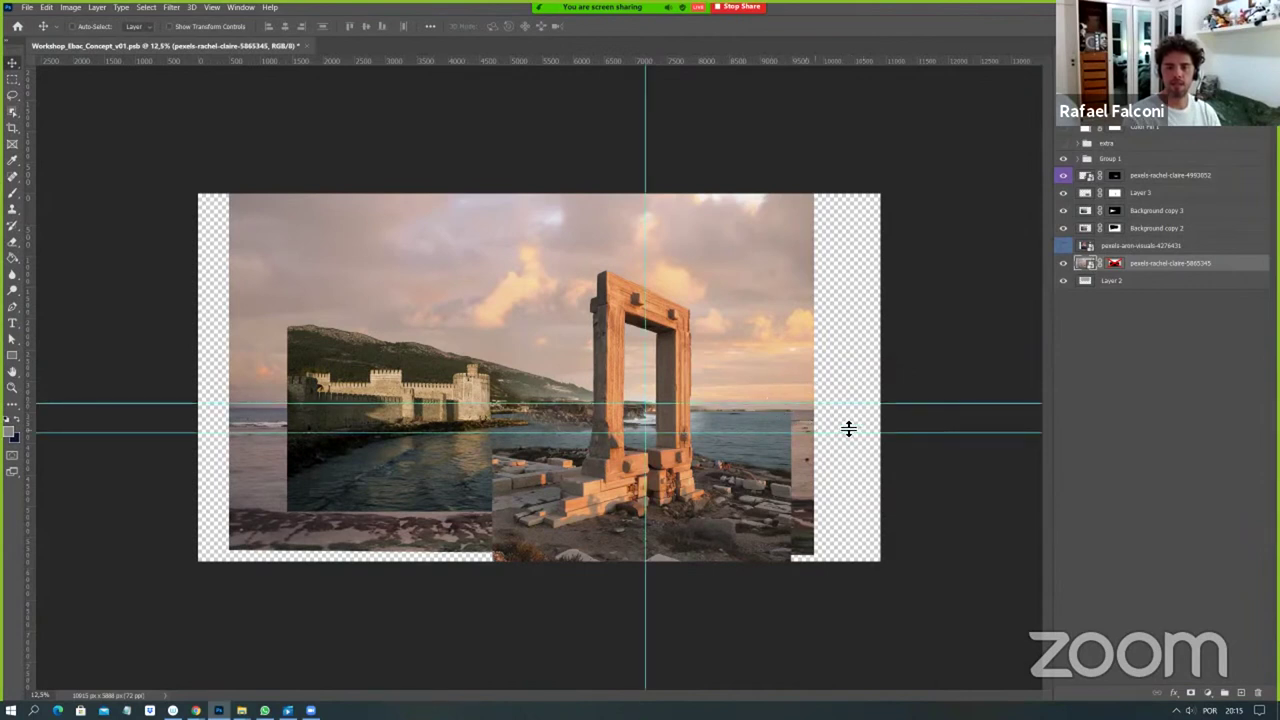
pyautogui.moveTo(848, 428); pyautogui.dragTo(886, 69)
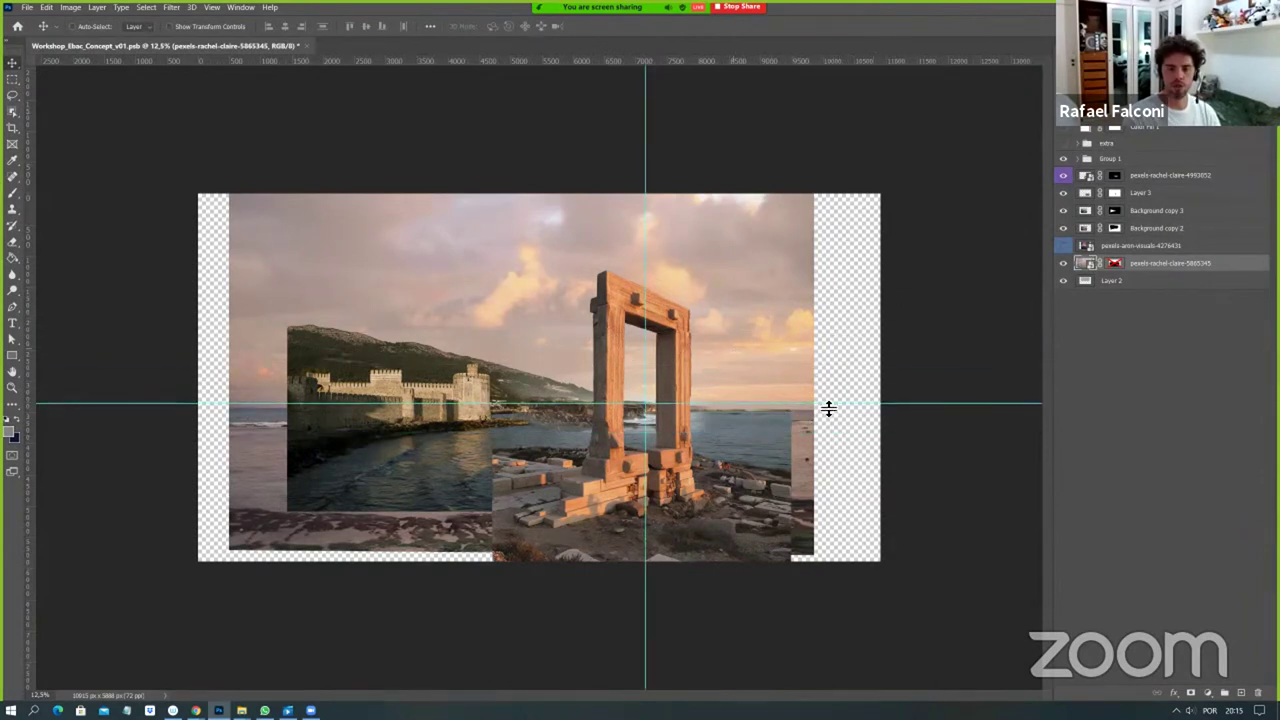
pyautogui.moveTo(830, 414)
pyautogui.mouseDown()
pyautogui.moveTo(840, 420)
pyautogui.moveTo(817, 426)
pyautogui.mouseUp()
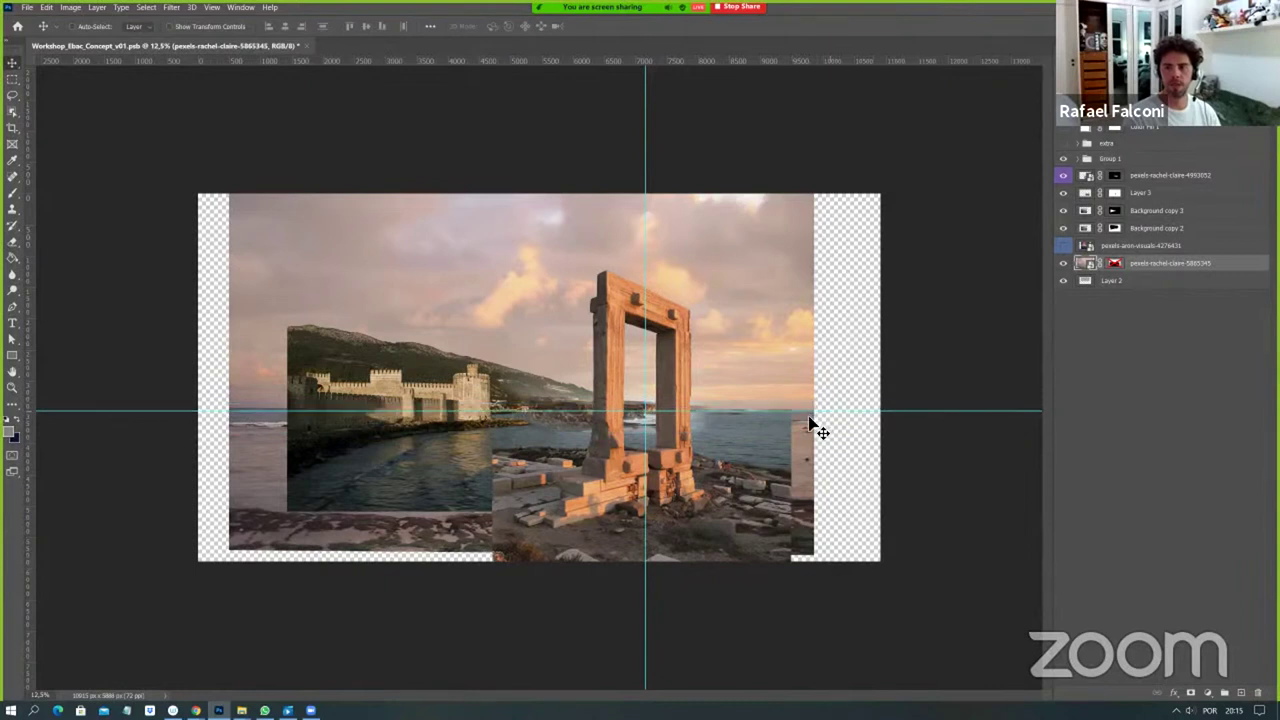
# Hide the guides and turn Group 1 off and on to check the scene without and with the stone portal.
pyautogui.click(1146, 164)
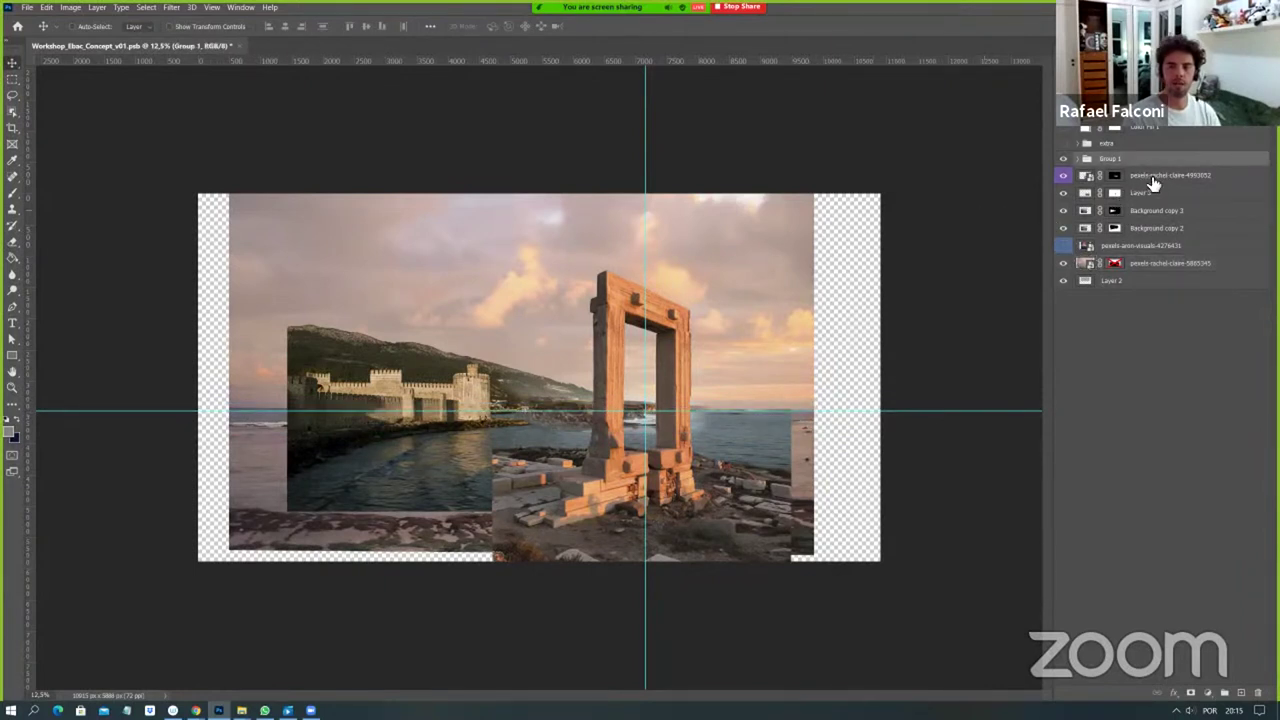
pyautogui.click(1074, 177)
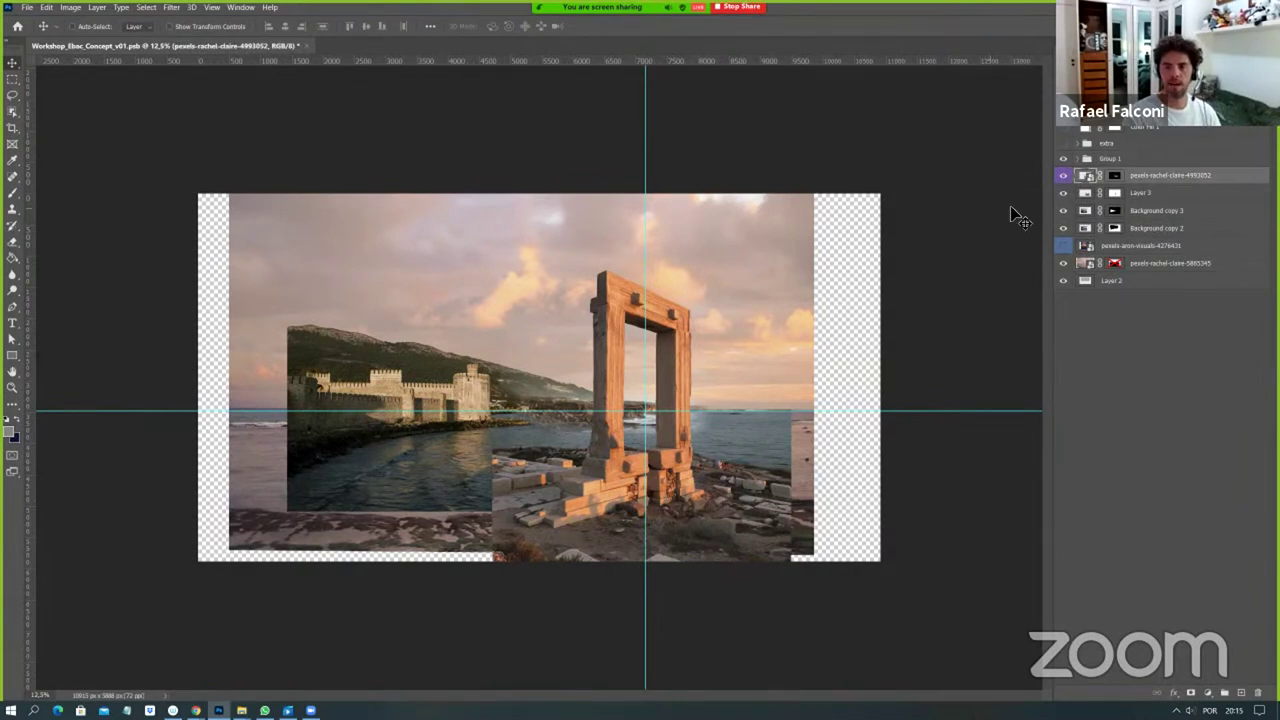
pyautogui.hotkey('ctrl', ';')
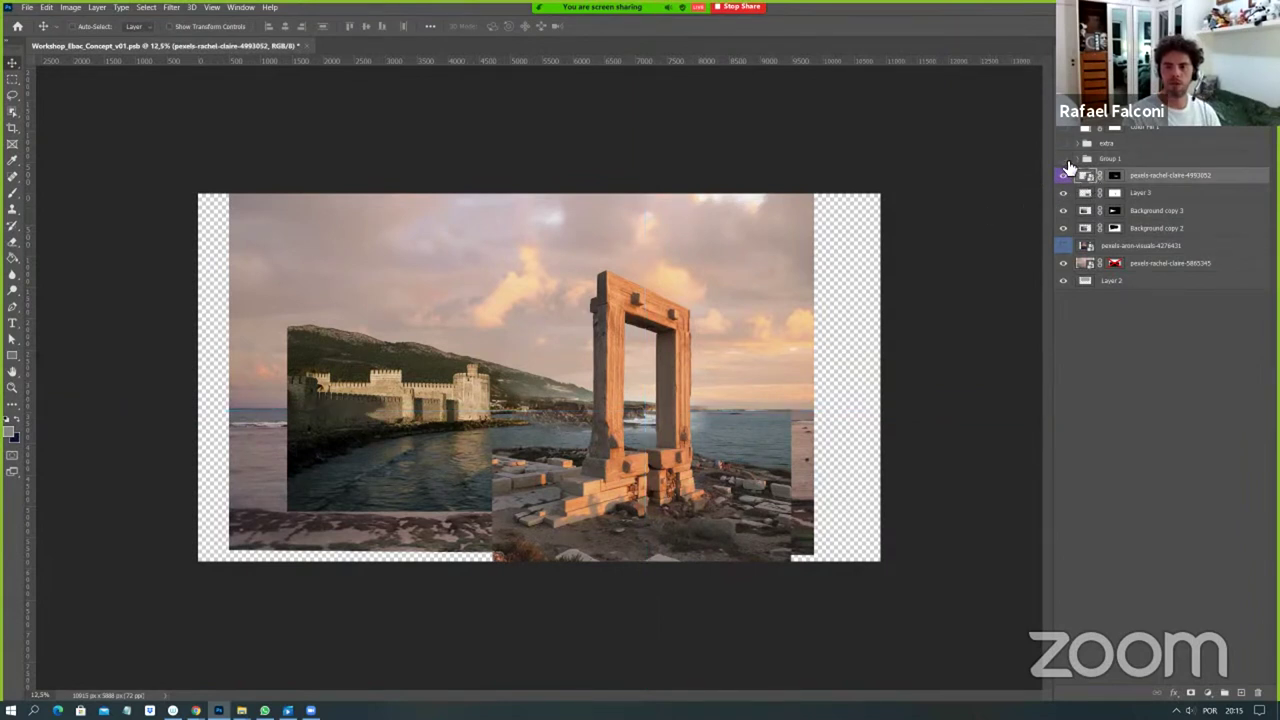
pyautogui.click(1063, 175)
pyautogui.click(1063, 175)
# Expand Group 1 and show its Background copy layer with the original portal photo.
pyautogui.click(1088, 160)
pyautogui.click(1078, 159)
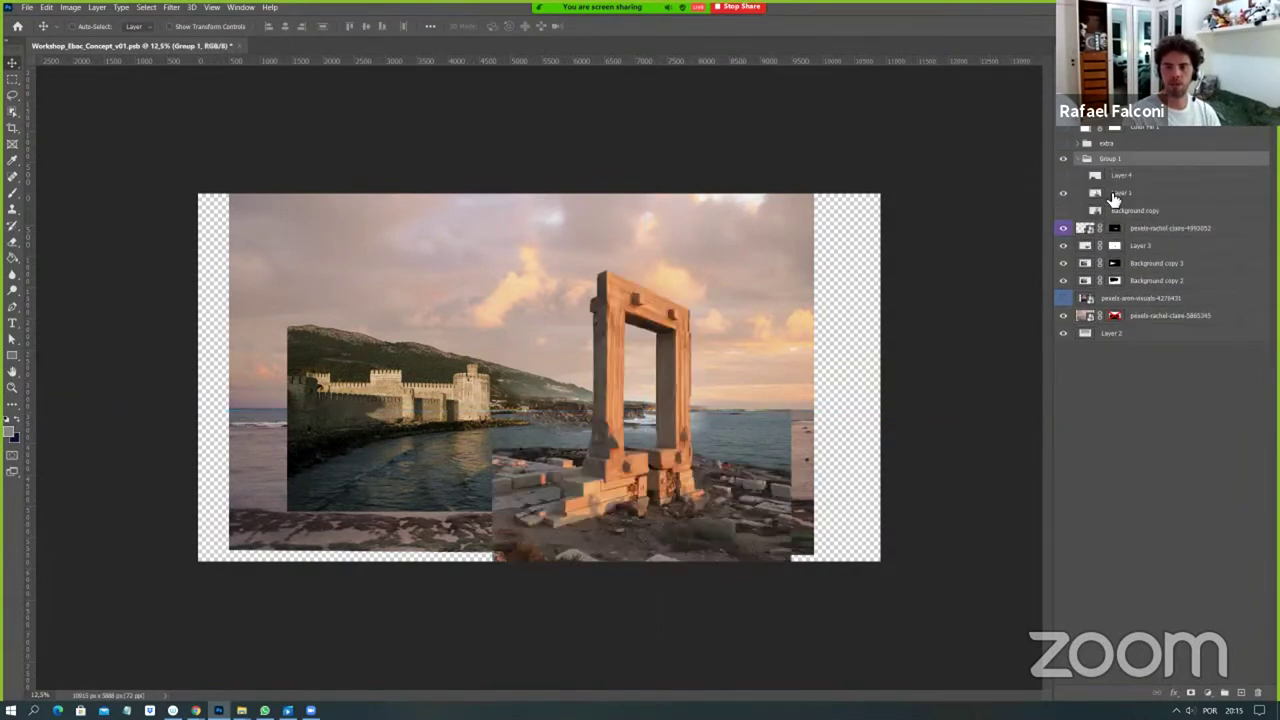
pyautogui.click(1113, 193)
pyautogui.click(1063, 211)
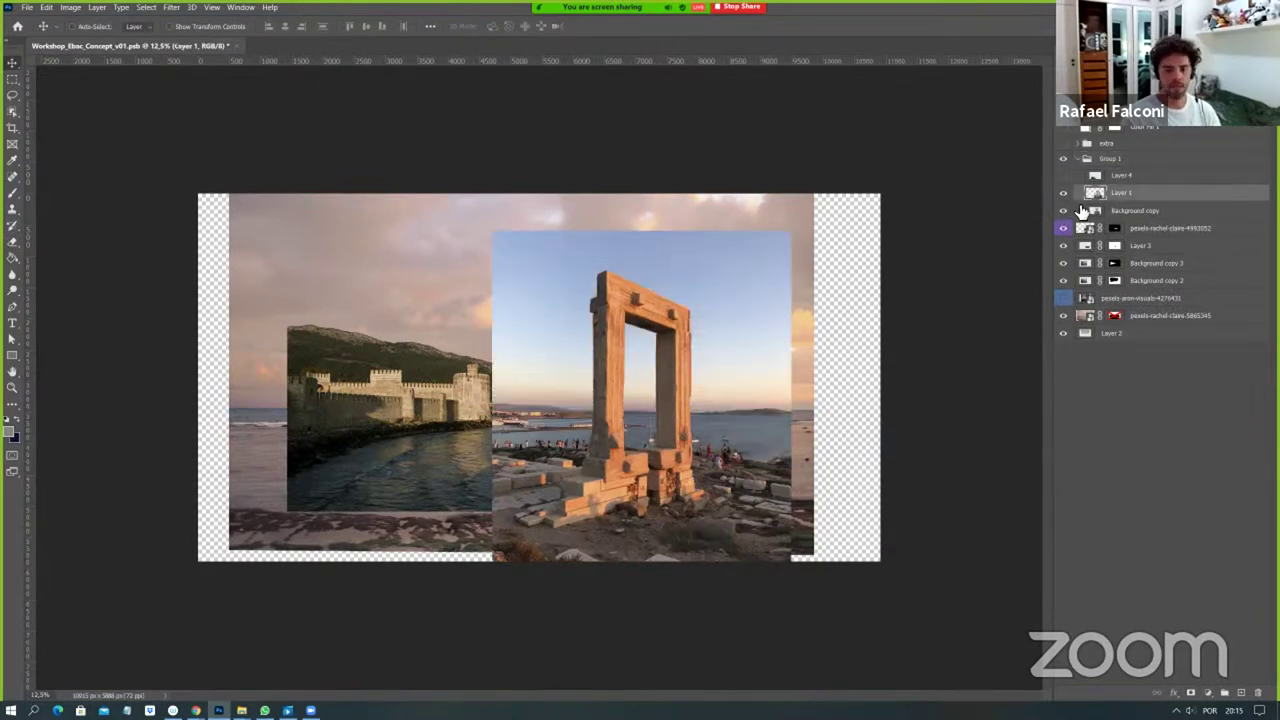
# Add two empty layers in Group 1, one above Background copy and one above Layer 1, and activate the Brush tool.
pyautogui.click(1102, 214)
pyautogui.hotkey('ctrl', 'shift', 'n')
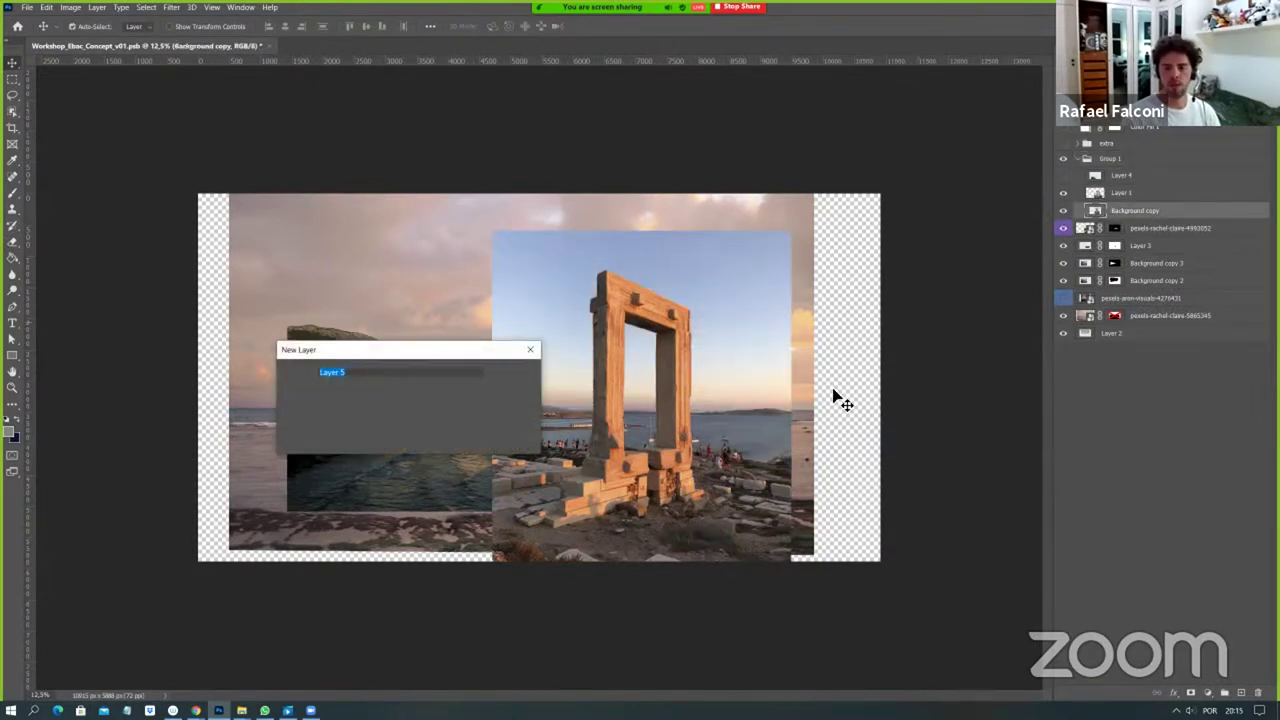
pyautogui.press('Return')
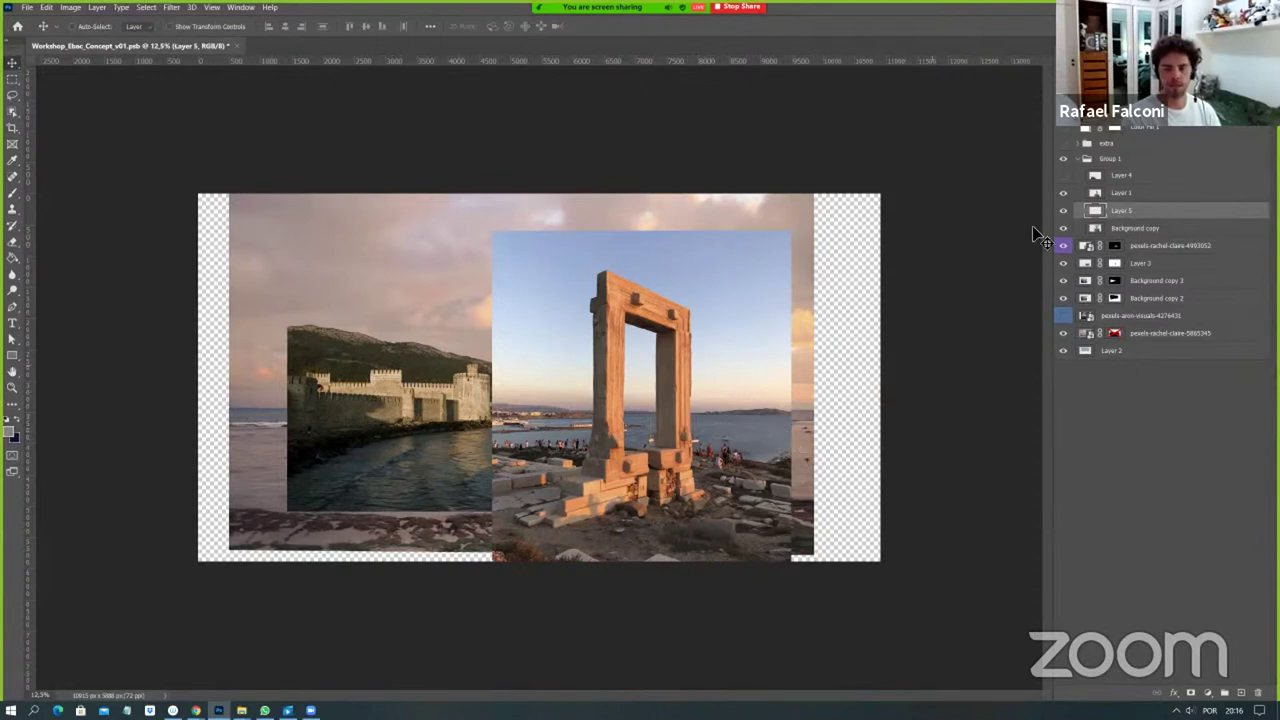
pyautogui.click(1130, 194)
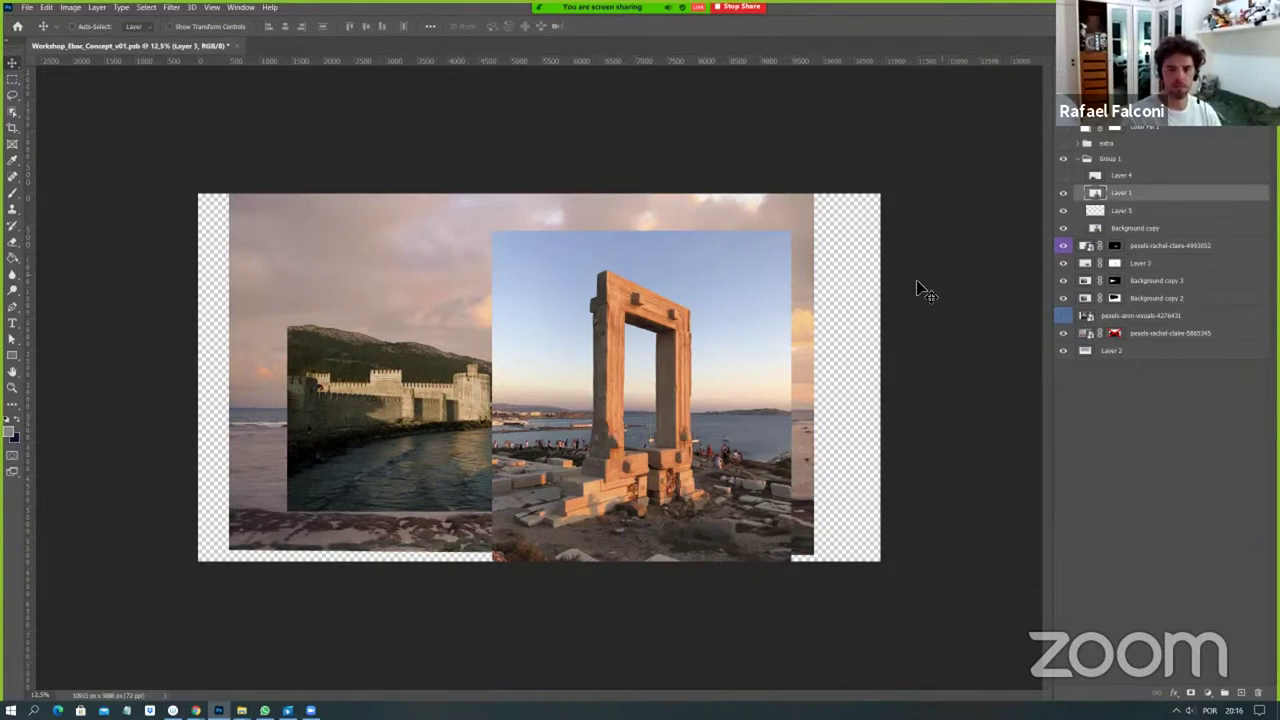
pyautogui.hotkey('ctrl', 'shift', 'n')
pyautogui.press('Return')
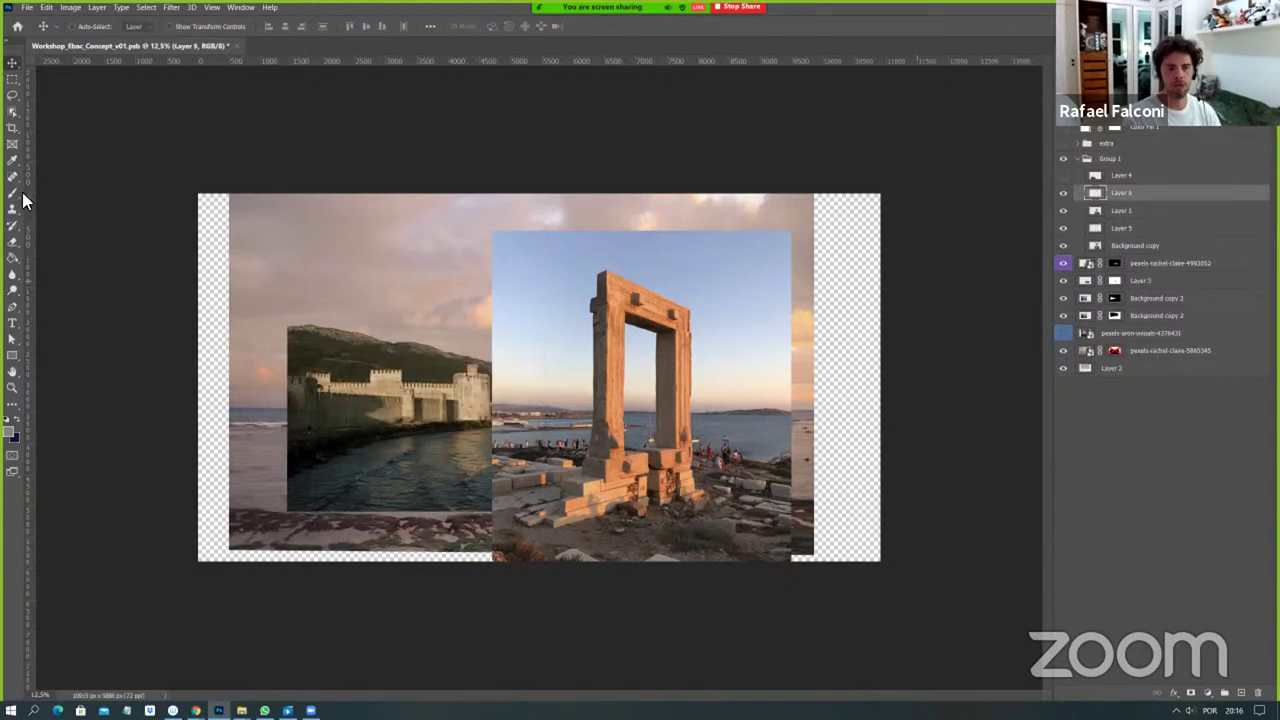
pyautogui.press('b')
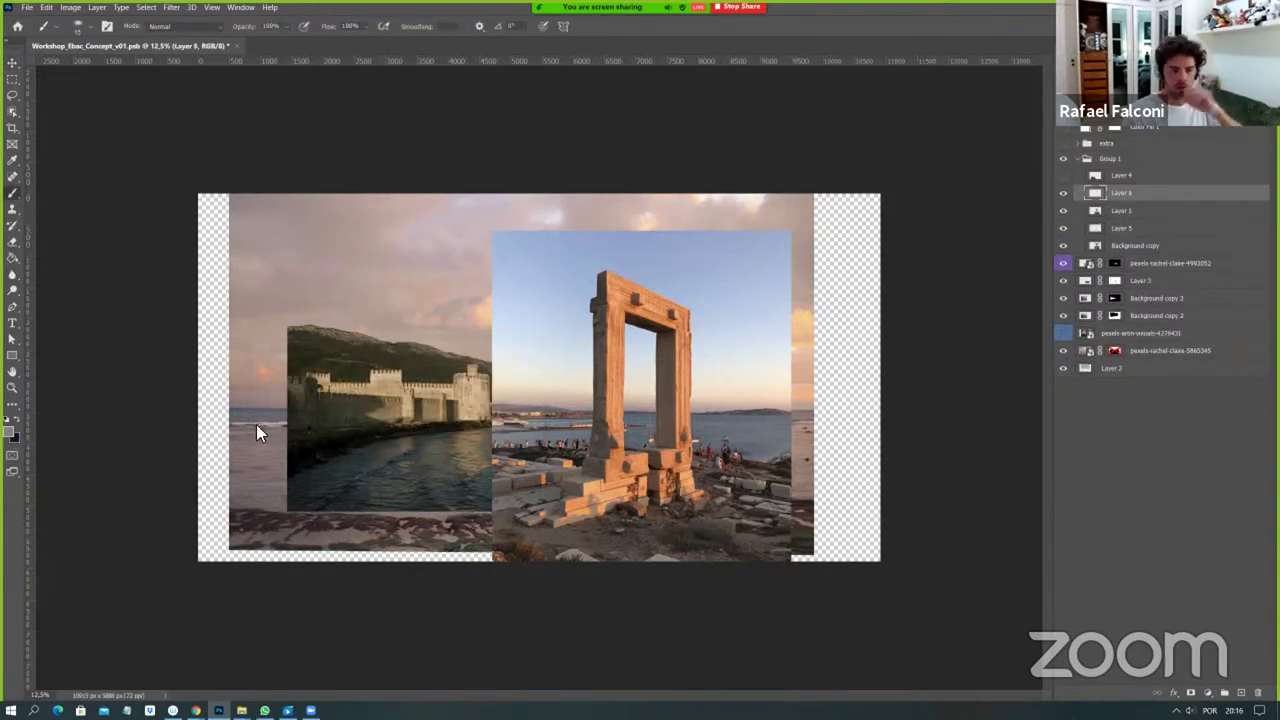
# Set the foreground colour to a bright green (00fc59) for drawing perspective lines.
pyautogui.click(9, 430)
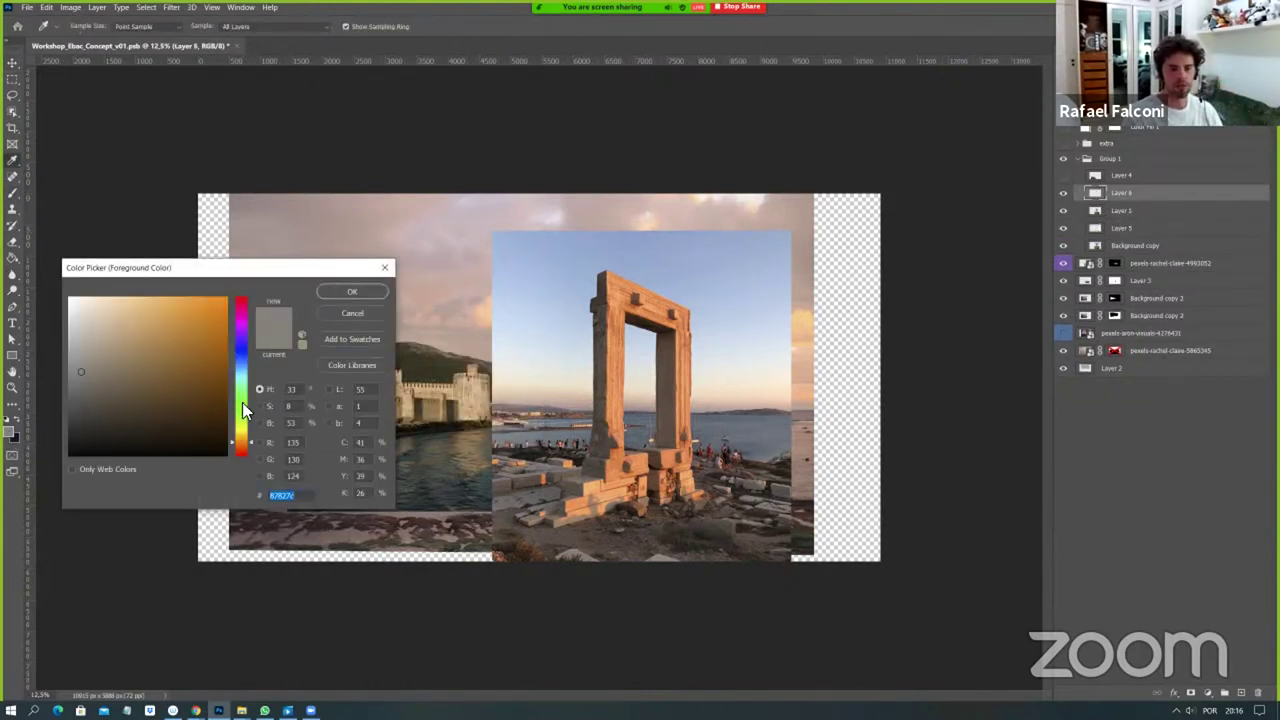
pyautogui.click(242, 392)
pyautogui.moveTo(187, 341); pyautogui.dragTo(245, 304)
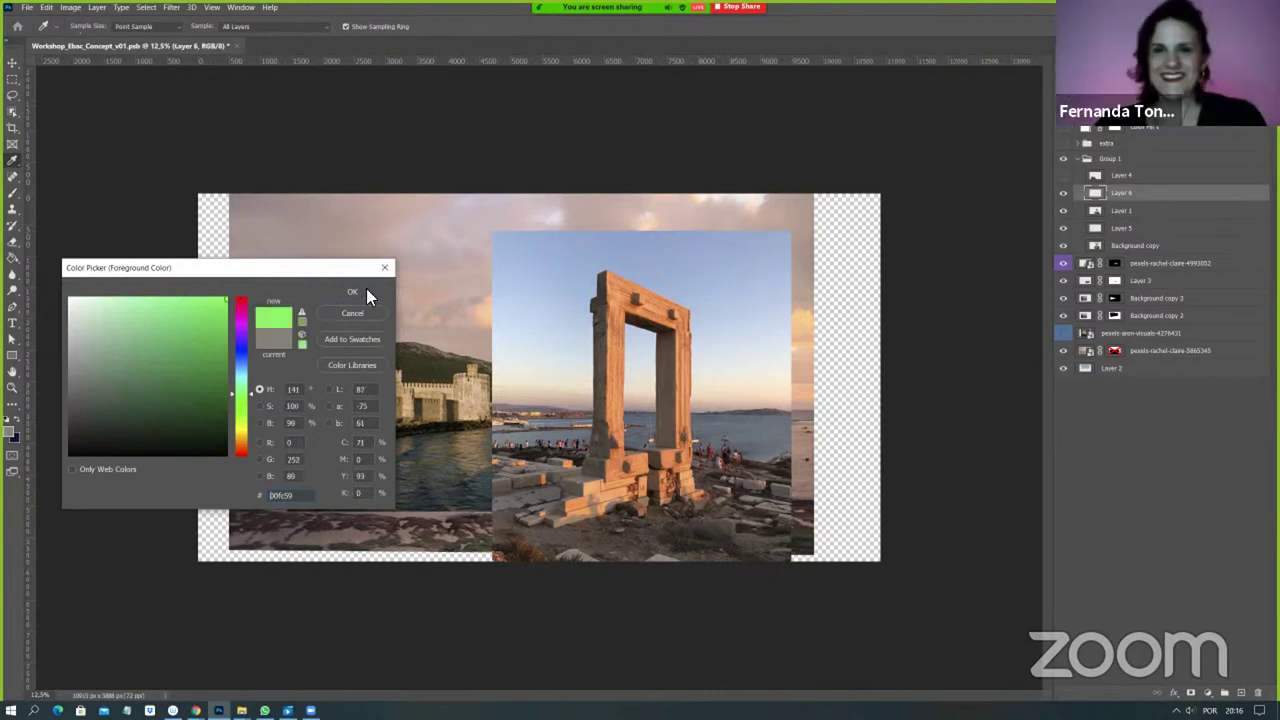
pyautogui.click(366, 288)
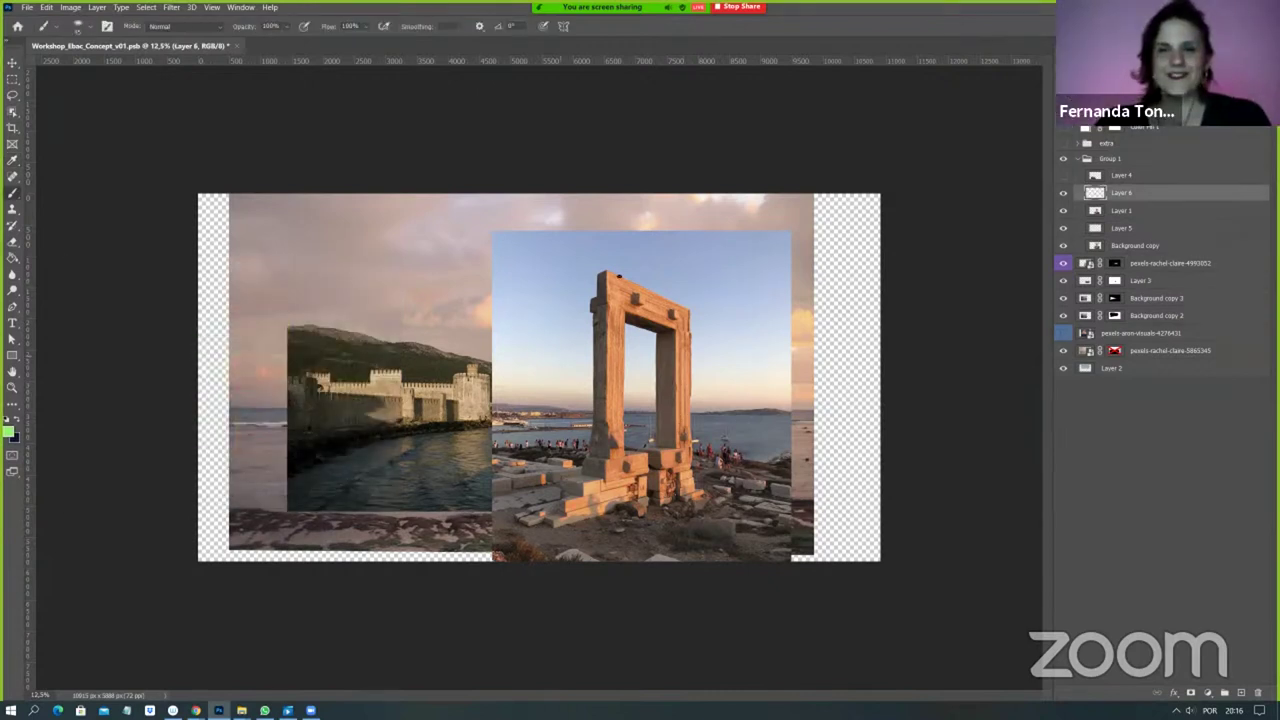
# On Layer 6, paint two straight lines along the portal's upper edge and base, converging towards the horizon on the right.
pyautogui.keyDown('shift'); pyautogui.click(835, 346); pyautogui.keyUp('shift')
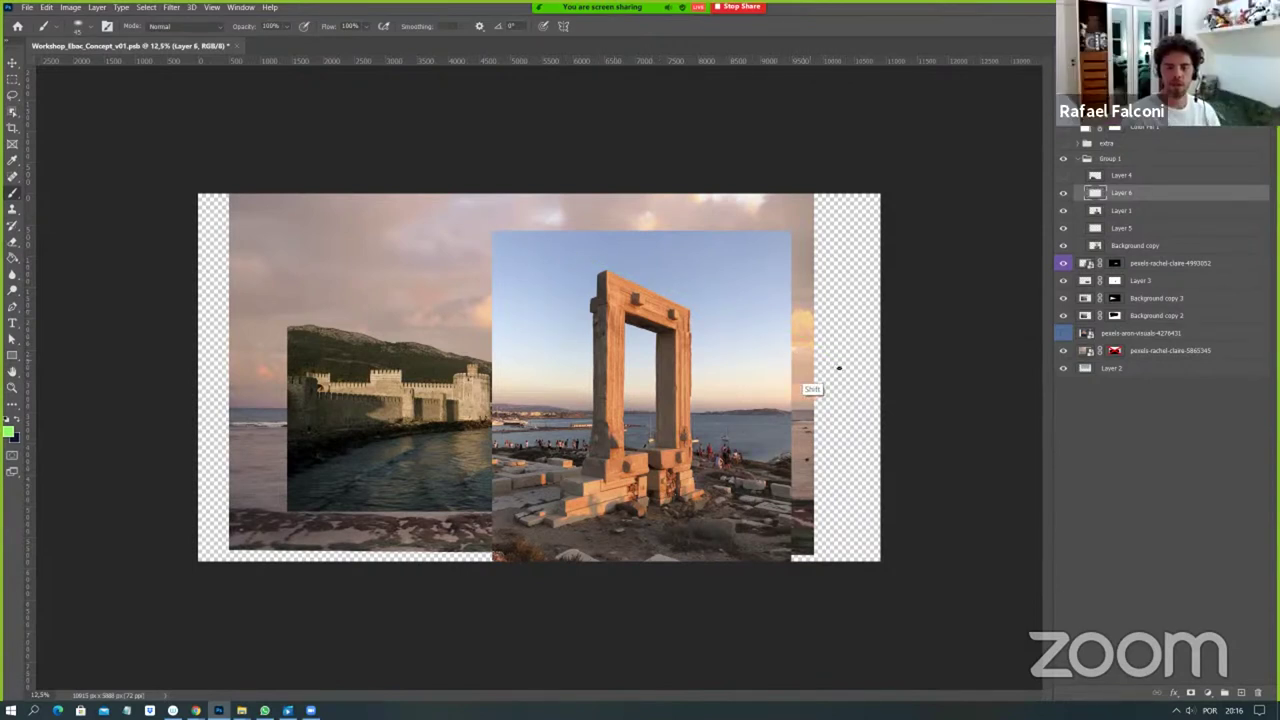
pyautogui.keyDown('shift'); pyautogui.click(850, 369); pyautogui.keyUp('shift')
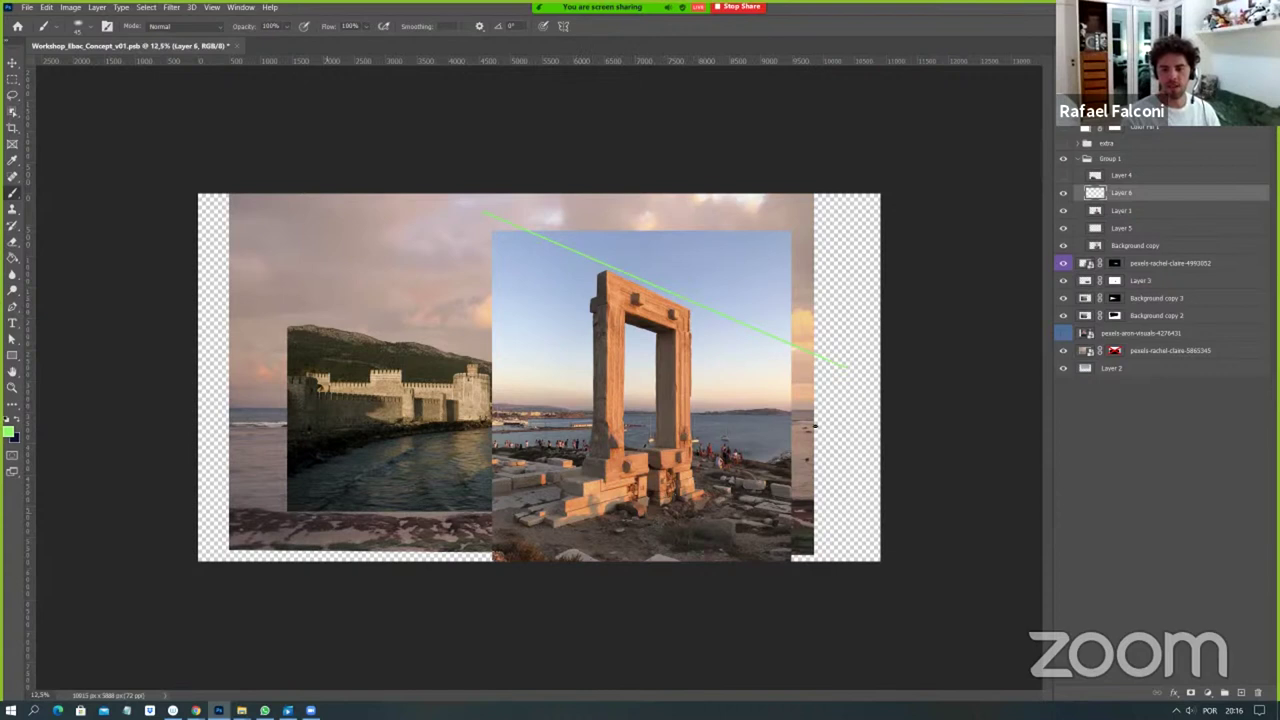
pyautogui.keyDown('shift'); pyautogui.click(858, 396); pyautogui.keyUp('shift')
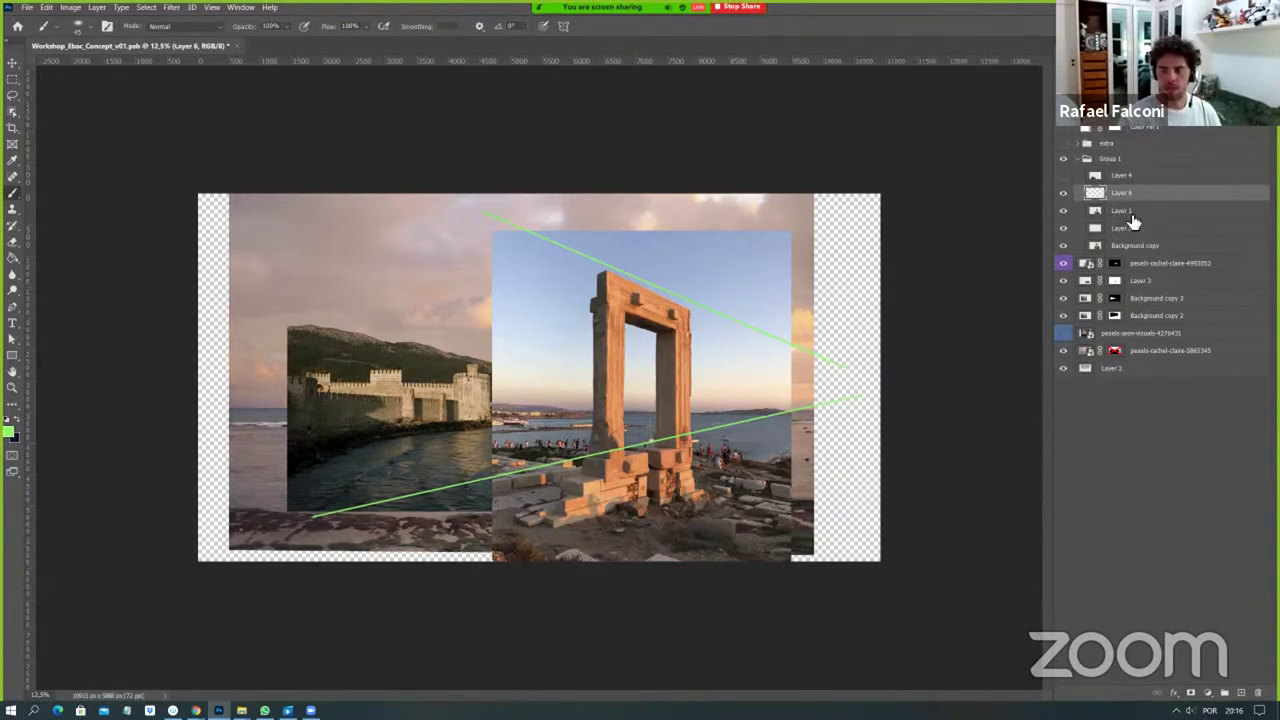
# On Layer 1, paint two straight lines from the portal opening's top and base, converging at the horizon on the left.
pyautogui.click(1126, 245)
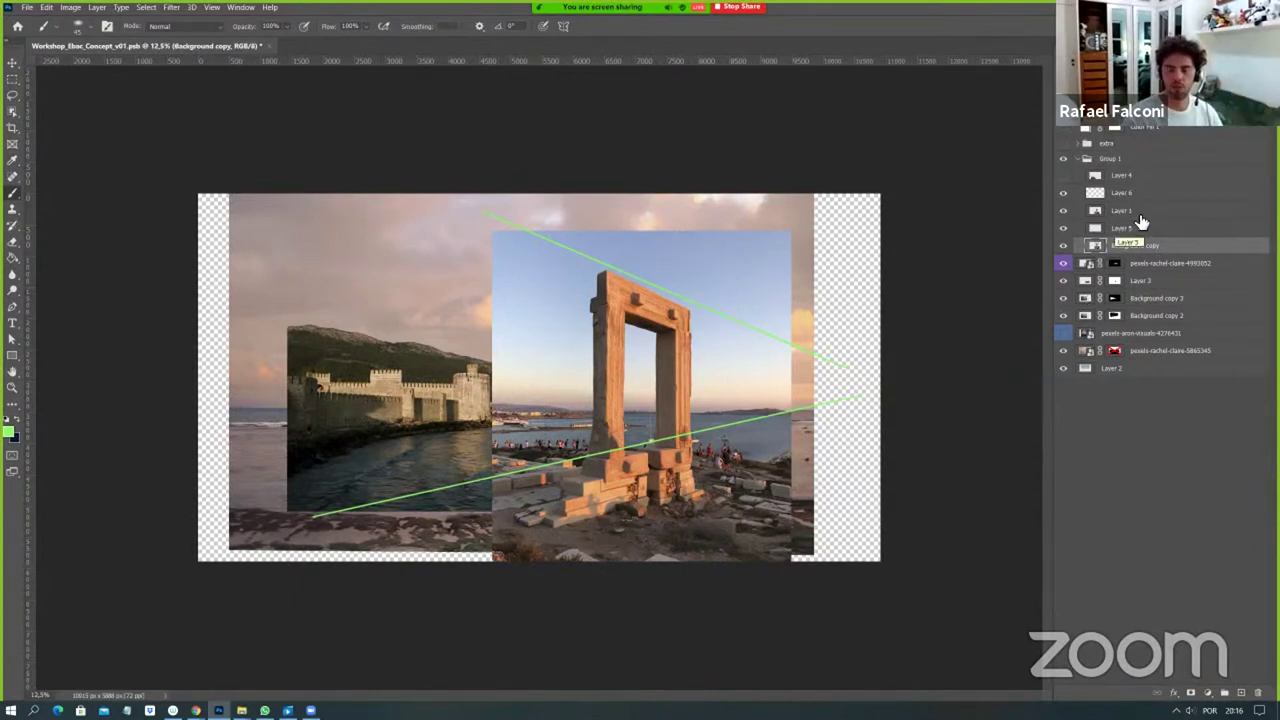
pyautogui.click(1121, 211)
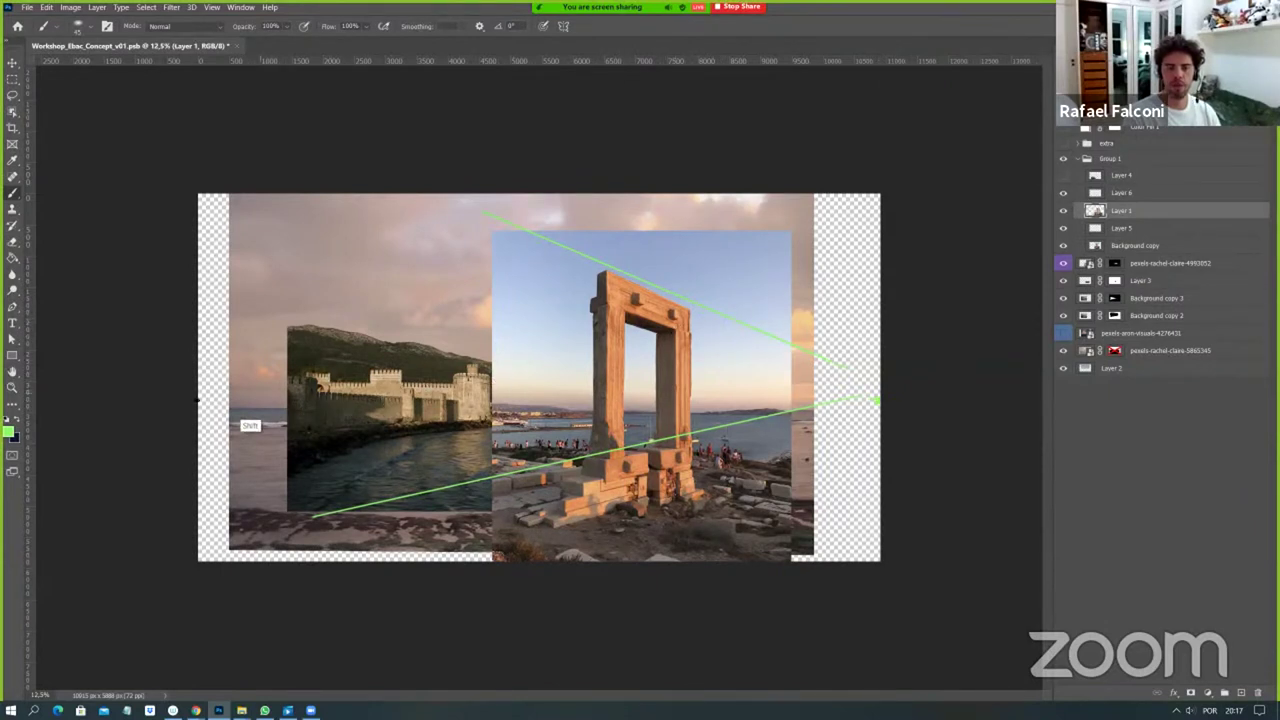
pyautogui.keyDown('shift'); pyautogui.click(198, 398); pyautogui.keyUp('shift')
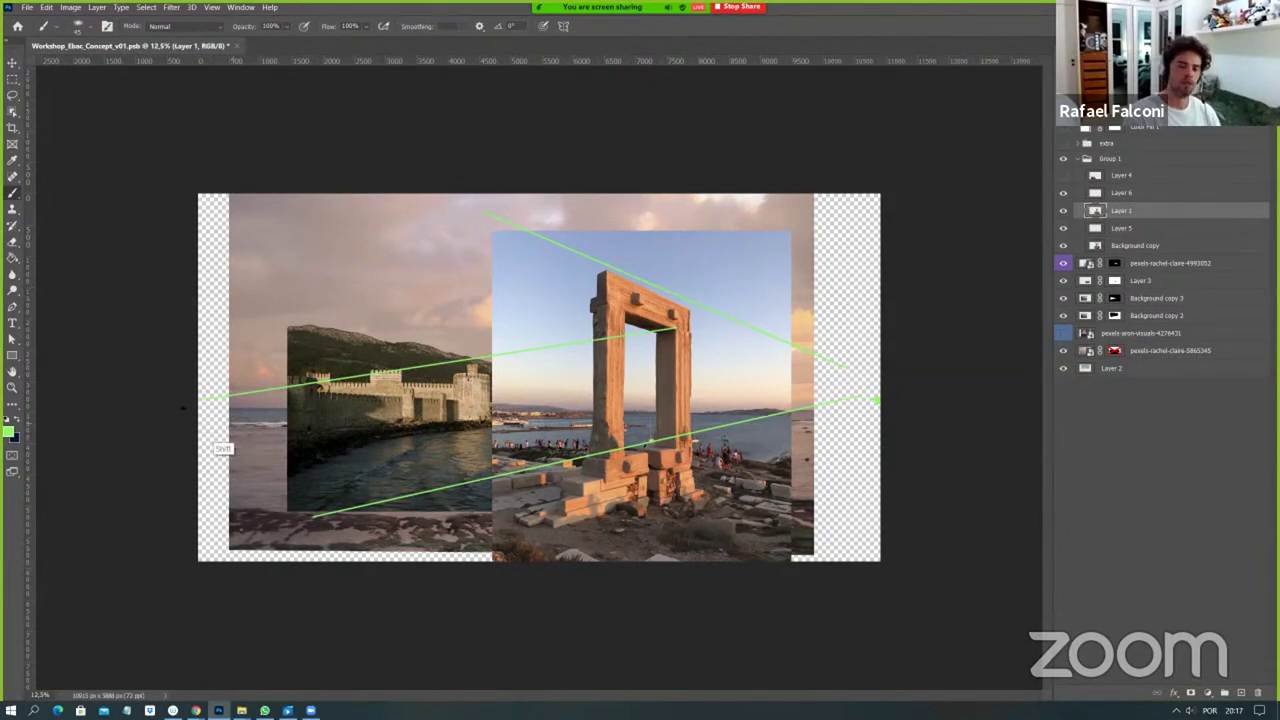
pyautogui.keyDown('shift'); pyautogui.click(165, 432); pyautogui.keyUp('shift')
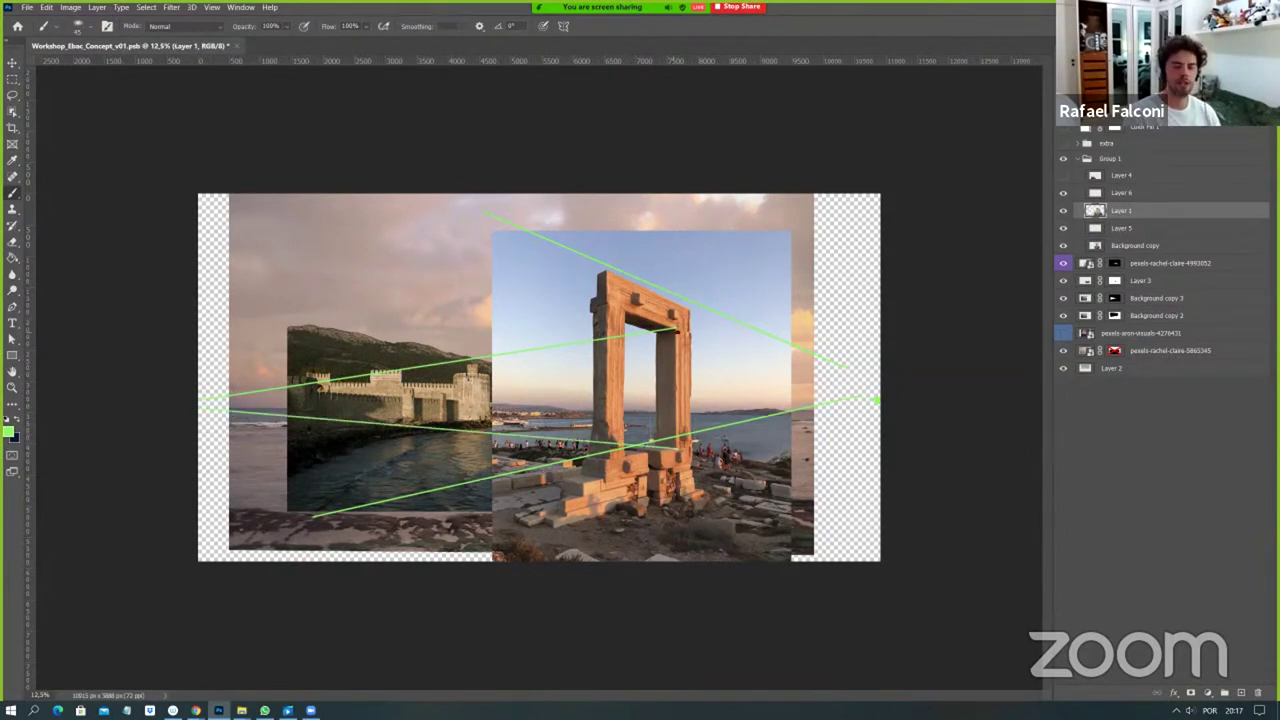
# Paint three more straight perspective lines on Layer 1 from the portal's base steps and stones to the left vanishing point.
pyautogui.click(12, 387)
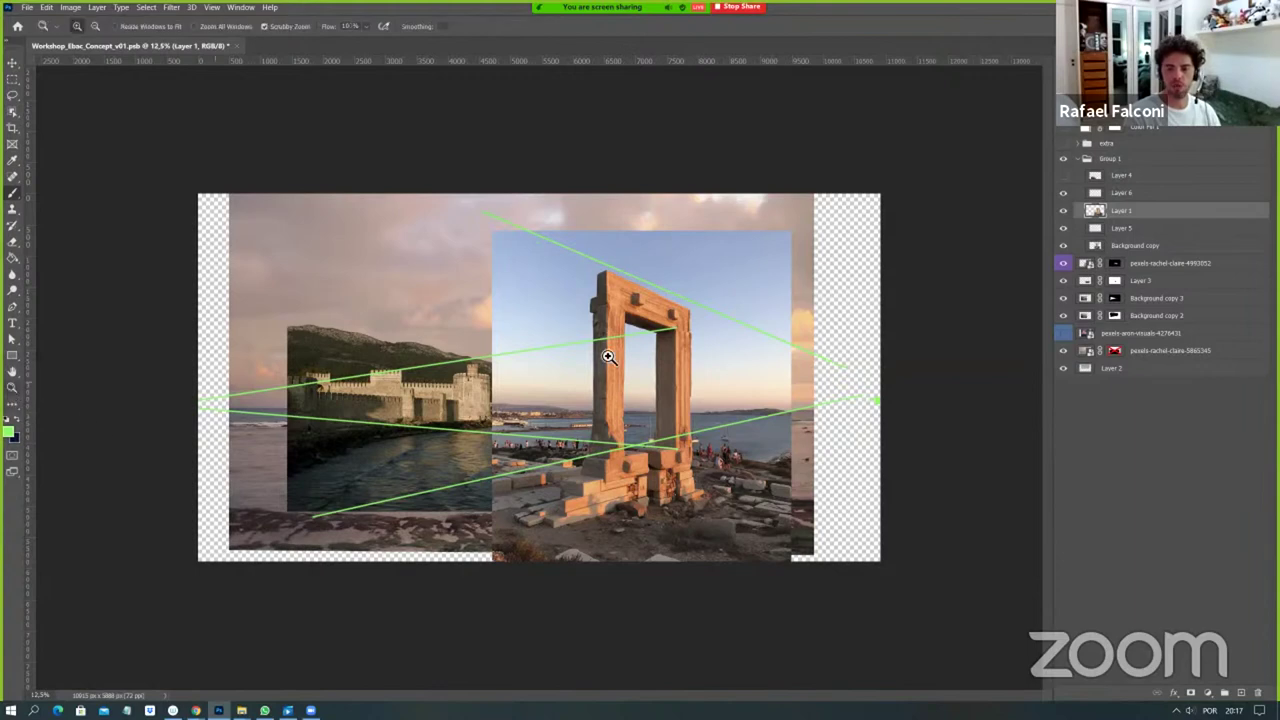
pyautogui.click(610, 356)
pyautogui.click(686, 352)
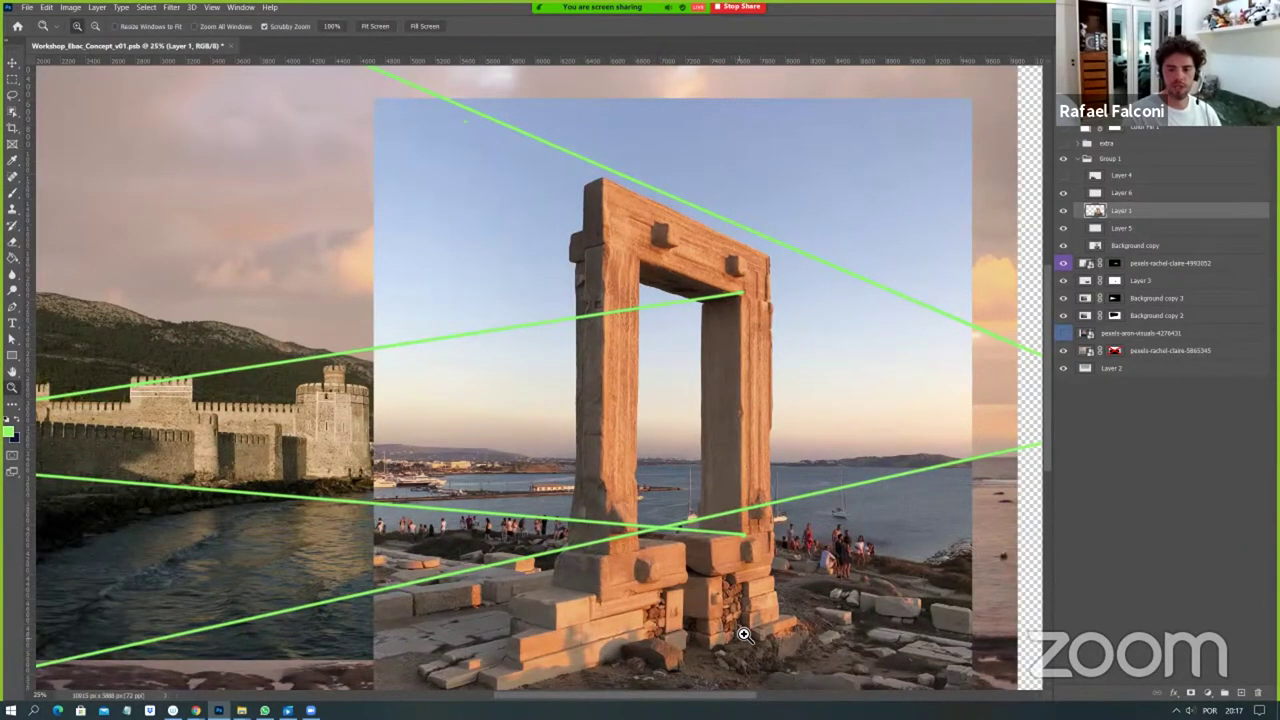
pyautogui.rightClick(748, 574)
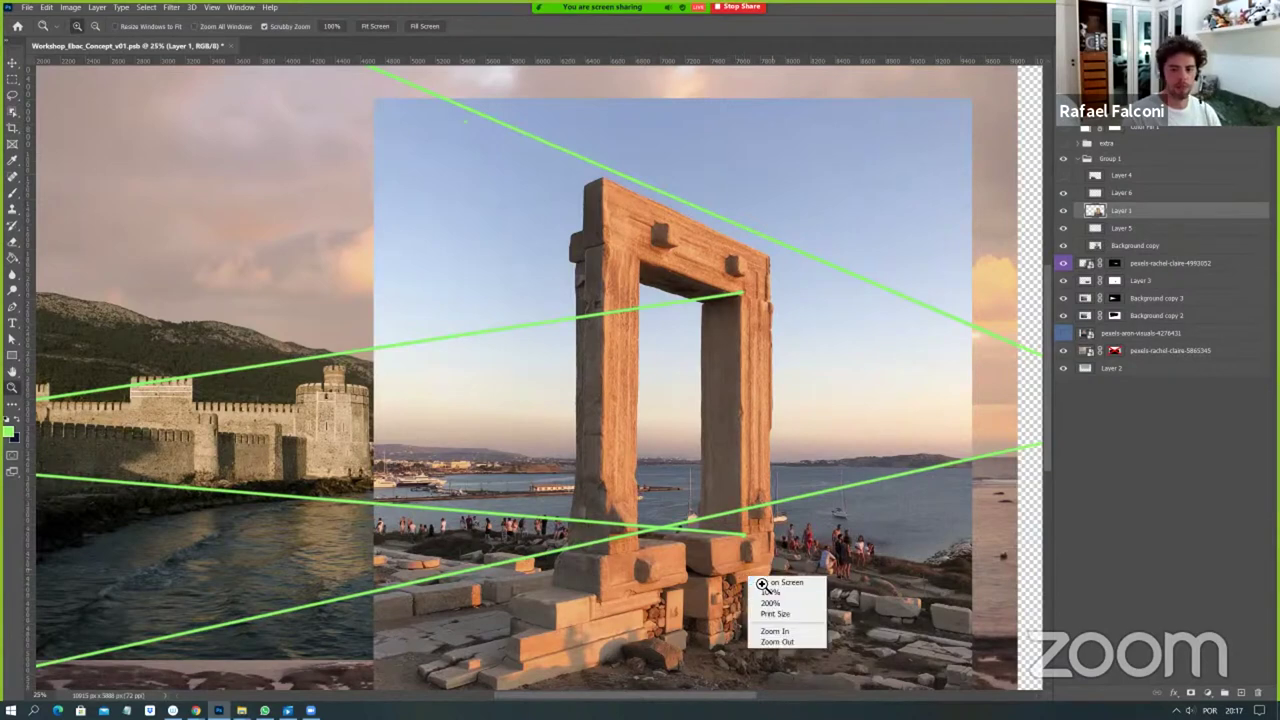
pyautogui.click(775, 584)
pyautogui.rightClick(716, 528)
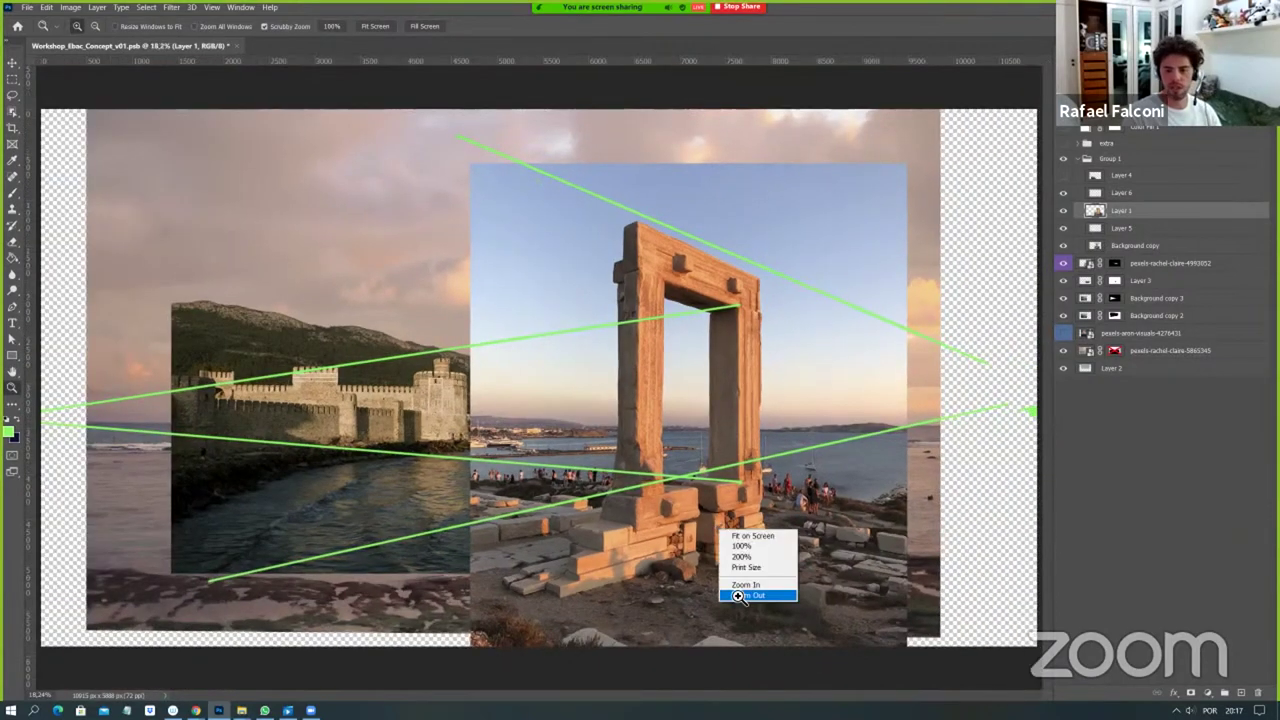
pyautogui.click(742, 590)
pyautogui.press('b')
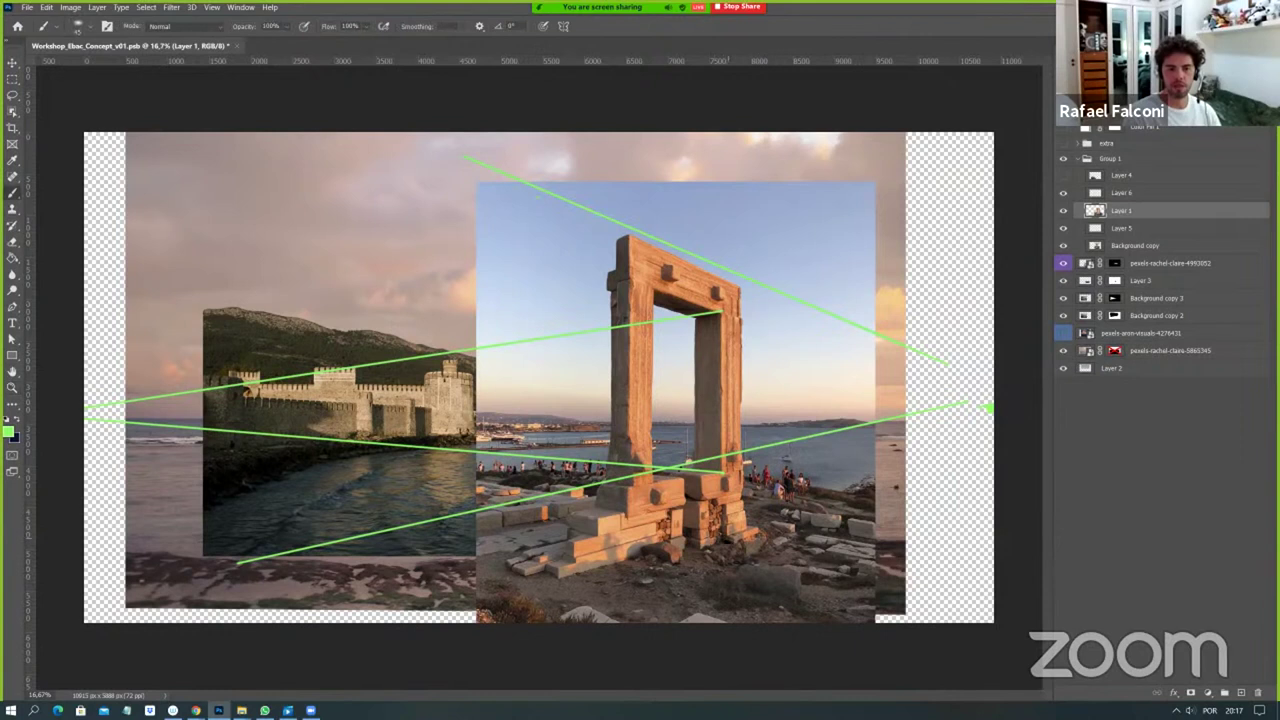
pyautogui.keyDown('shift'); pyautogui.click(75, 426); pyautogui.keyUp('shift')
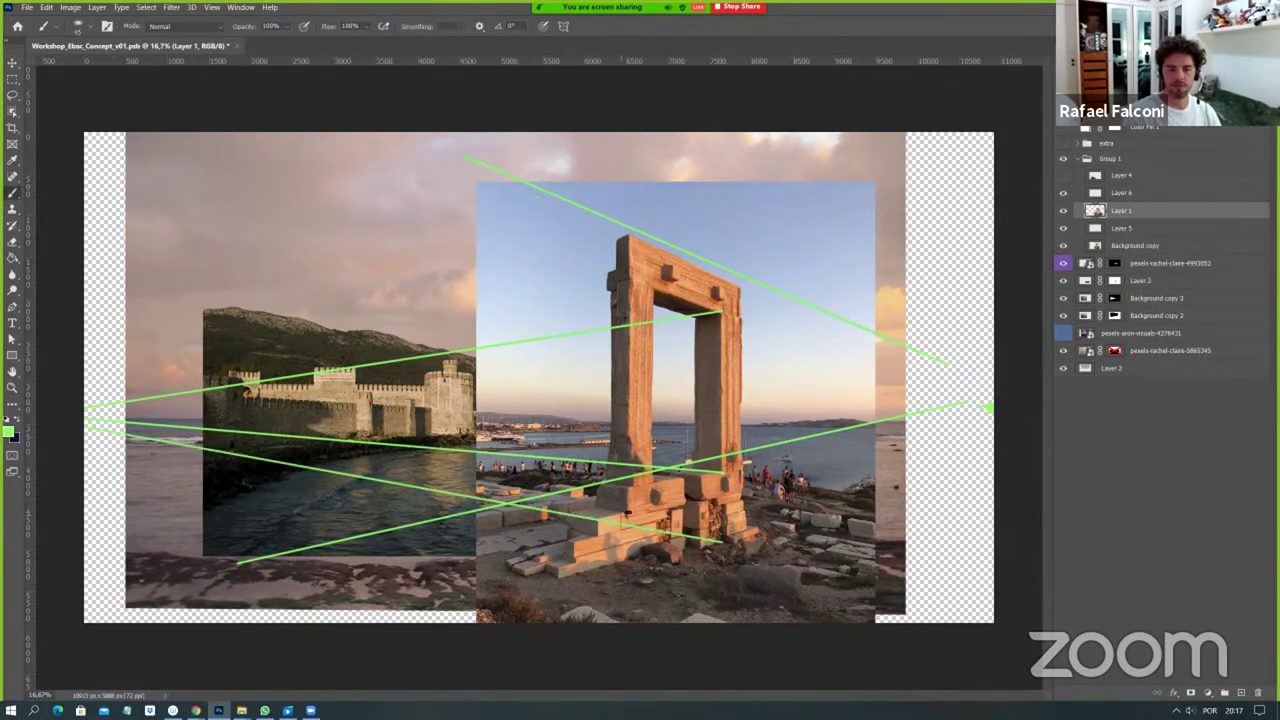
pyautogui.keyDown('shift'); pyautogui.click(64, 446); pyautogui.keyUp('shift')
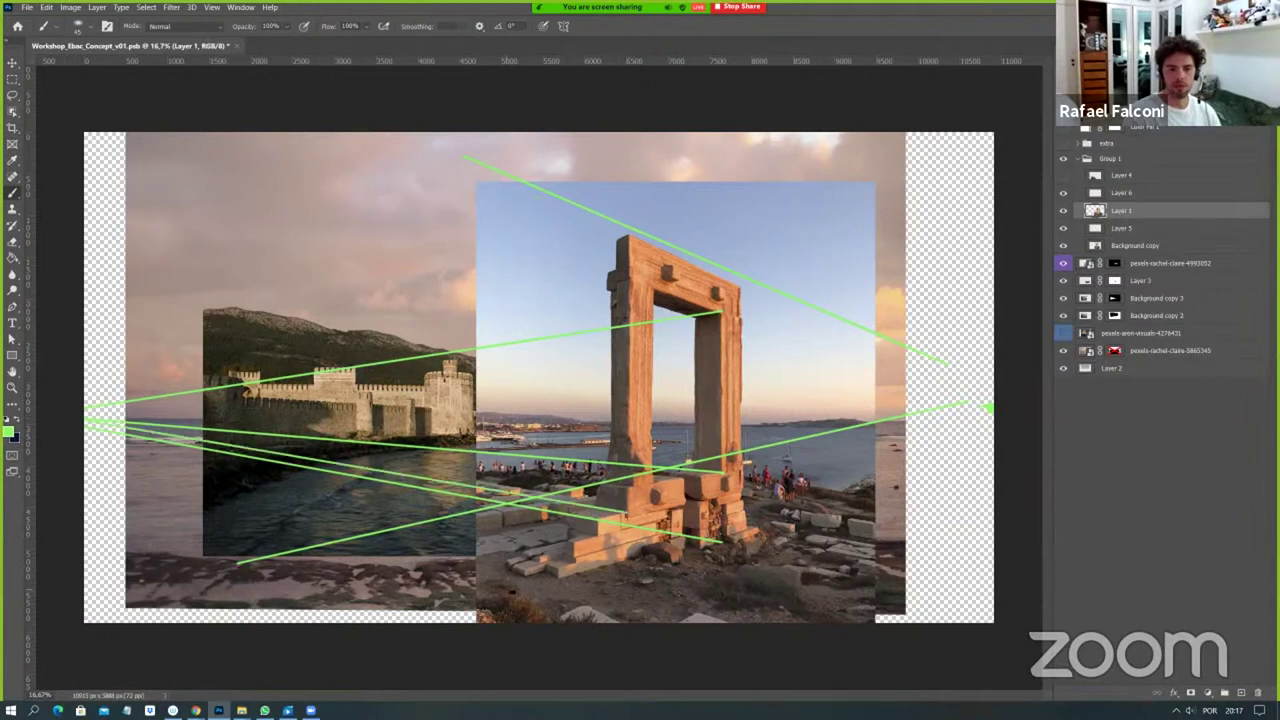
pyautogui.keyDown('shift'); pyautogui.click(68, 442); pyautogui.keyUp('shift')
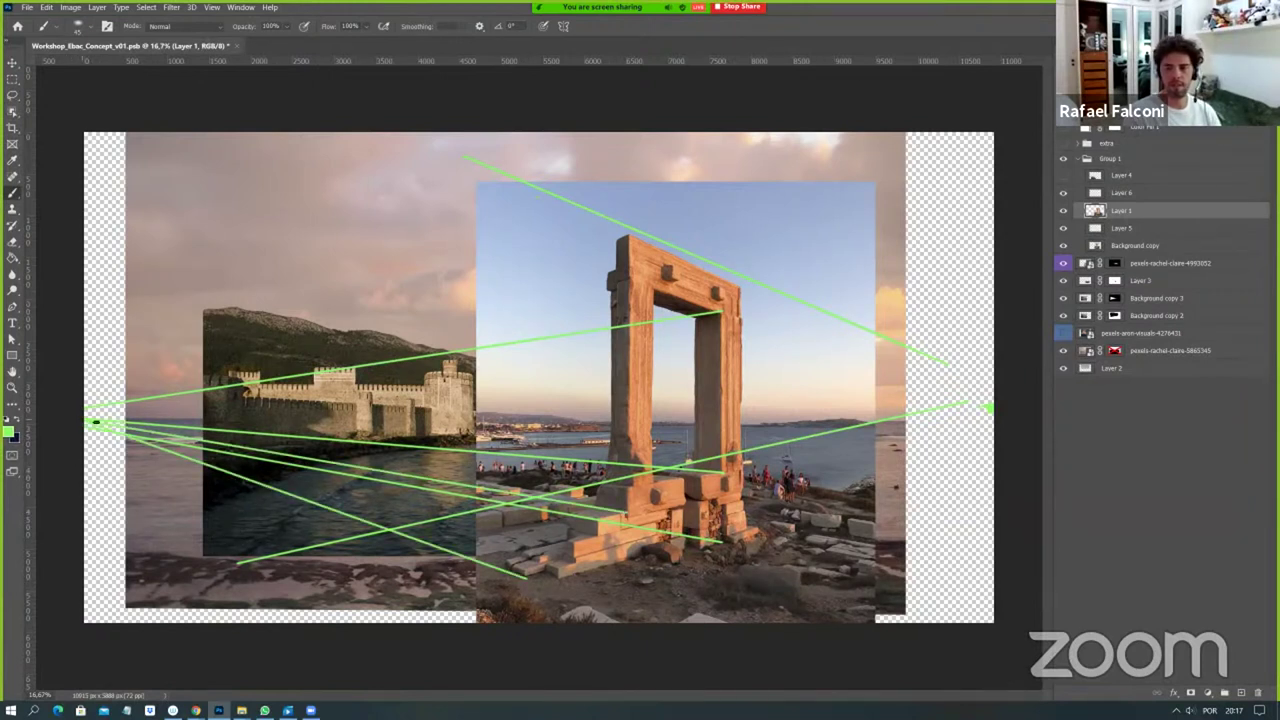
# Toggle Layer 1 to check its perspective lines, and paint a straight horizon line on it between the left and right vanishing points.
pyautogui.hotkey('ctrl', '-')
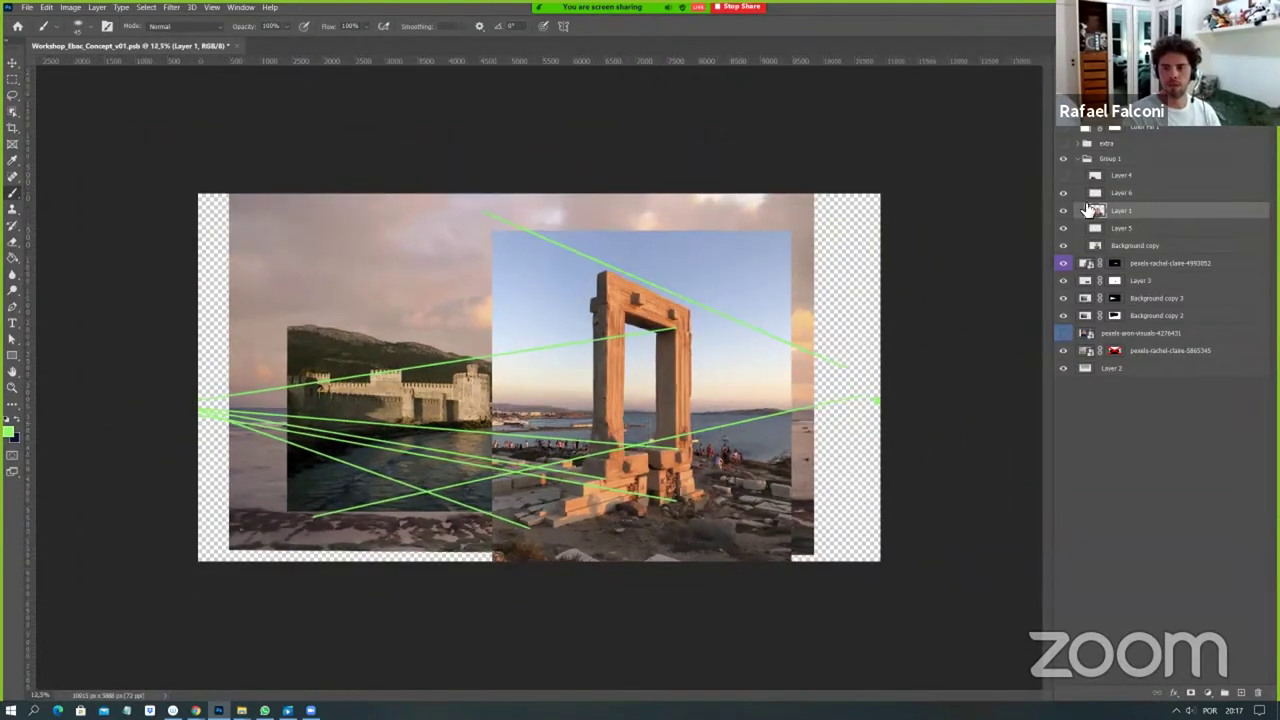
pyautogui.click(1063, 212)
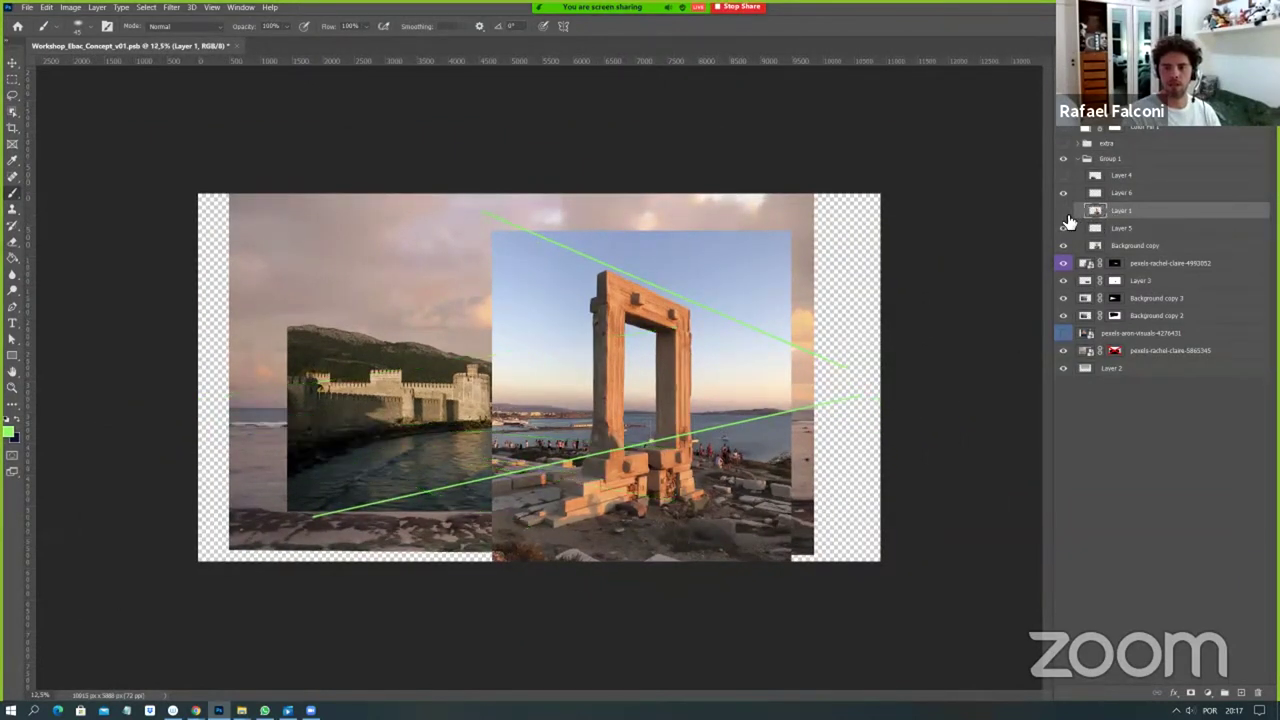
pyautogui.click(1064, 212)
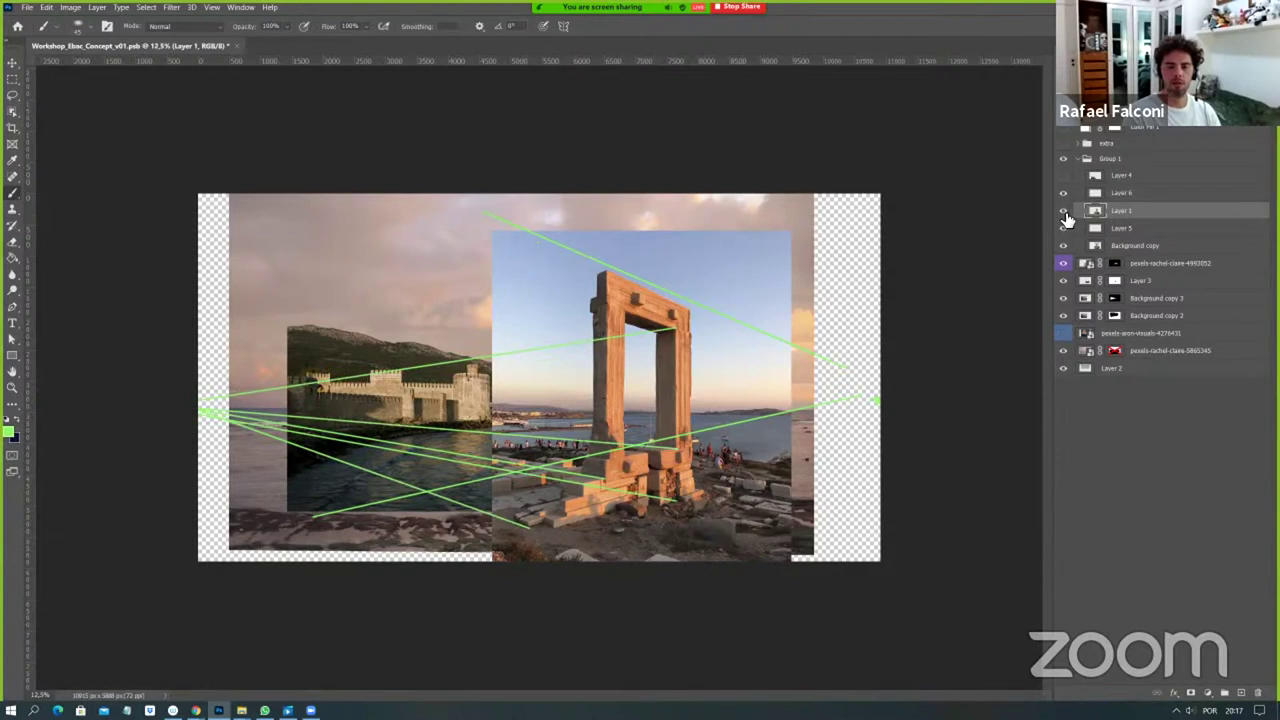
pyautogui.click(1063, 212)
pyautogui.click(1063, 212)
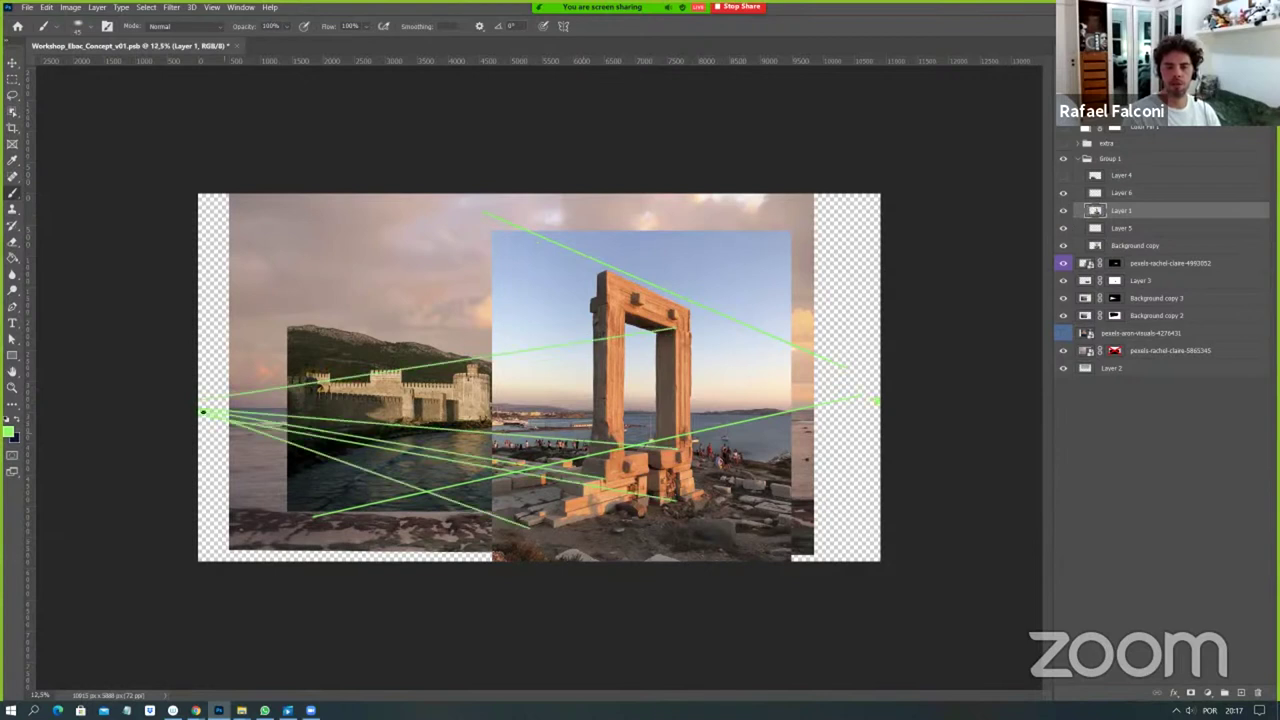
pyautogui.moveTo(175, 408)
pyautogui.mouseDown()
pyautogui.moveTo(486, 451)
pyautogui.moveTo(946, 469)
pyautogui.mouseUp()
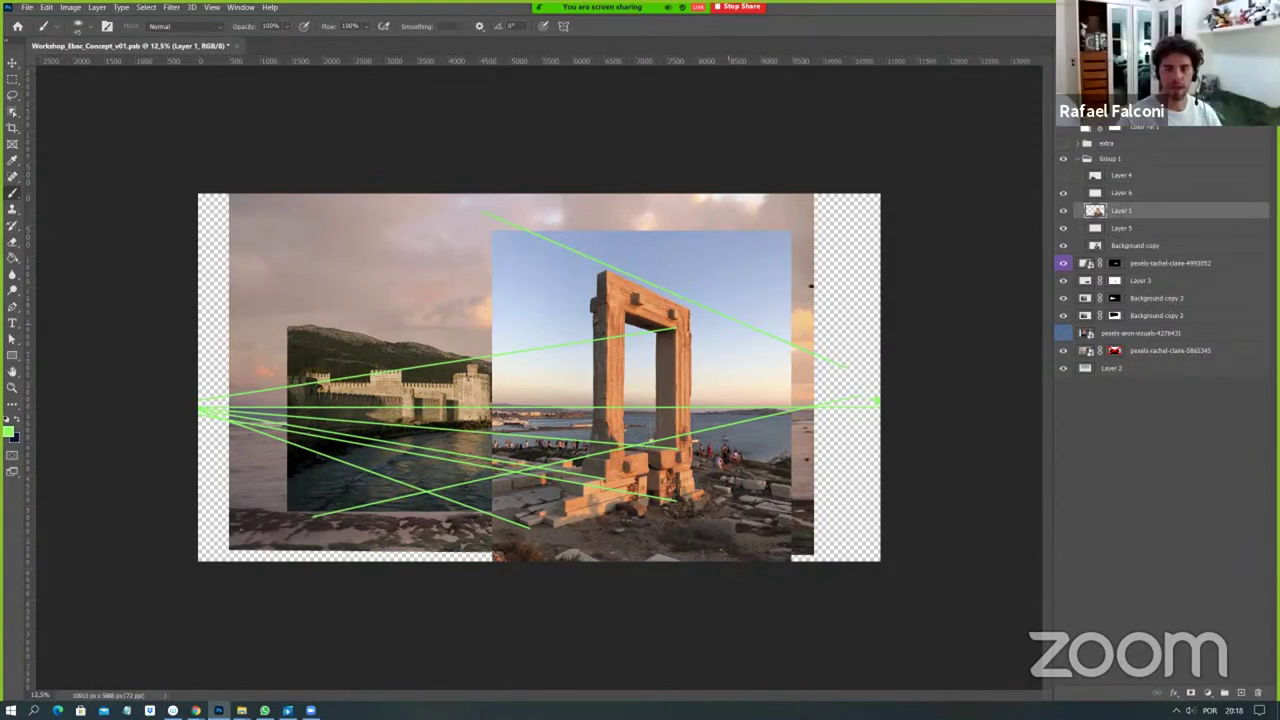
# Add an empty layer above Layer 1 and point out the Vanishing Point filter without applying it.
pyautogui.hotkey('ctrl', 'shift', 'n')
pyautogui.press('Escape')
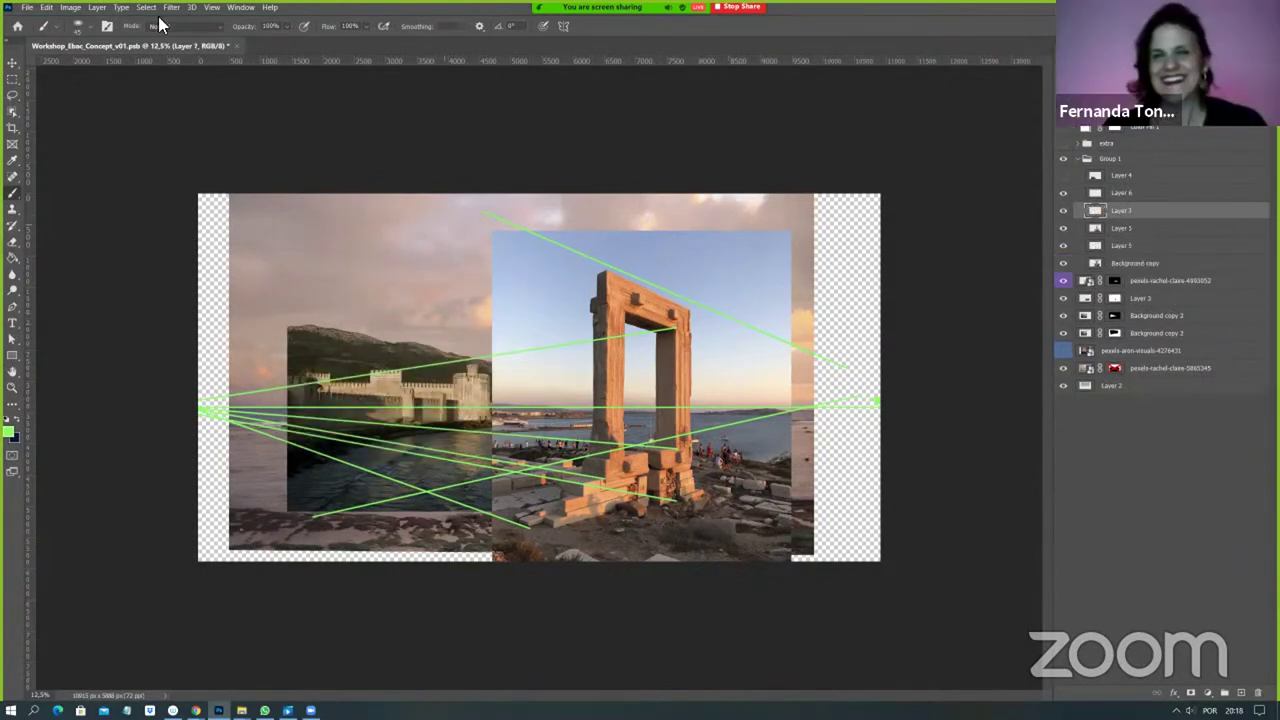
pyautogui.hotkey('alt', 't')
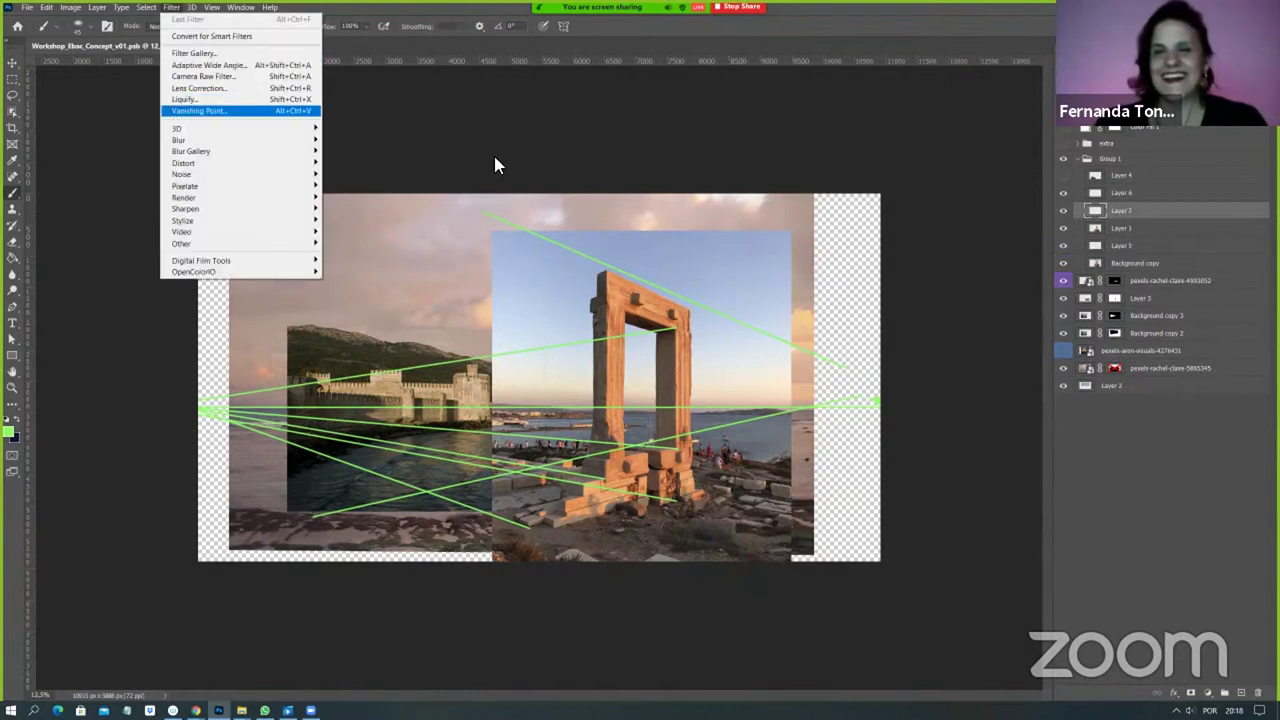
pyautogui.press('Escape')
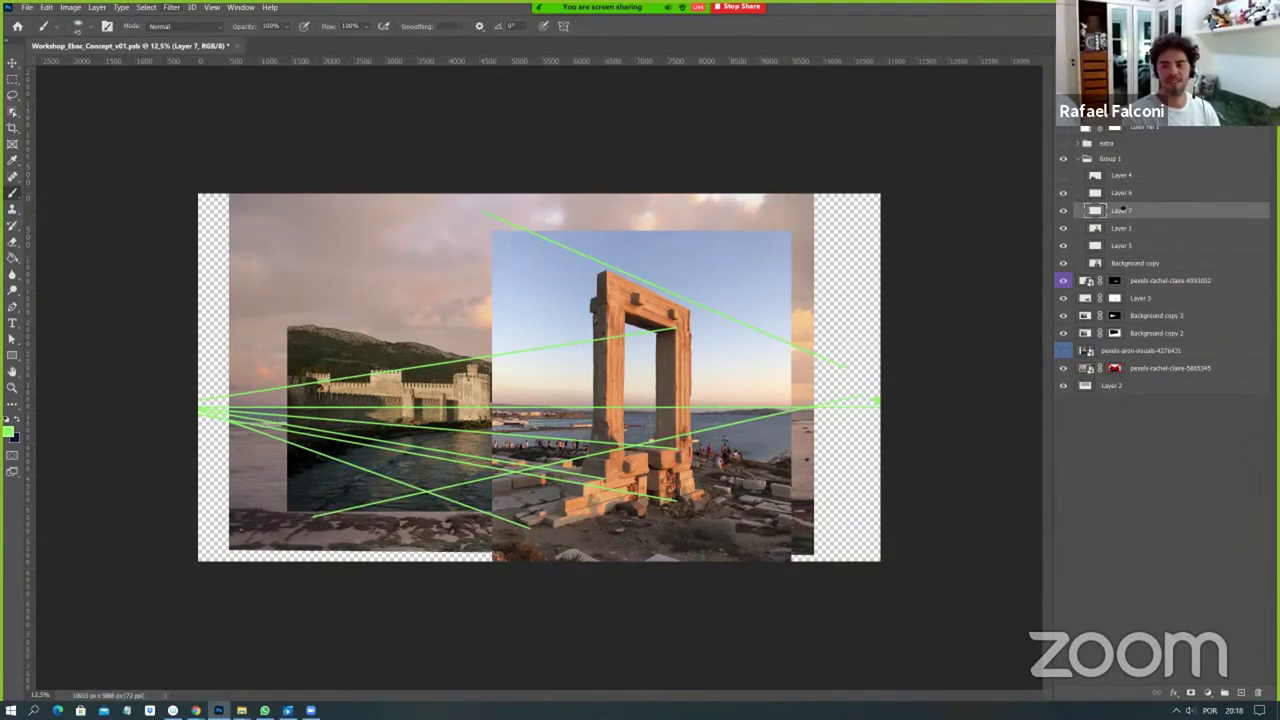
# Hide Layers 1, 5, 6 and 7 to clear the perspective lines, and select the Background copy layer.
pyautogui.hotkey('alt', ']')
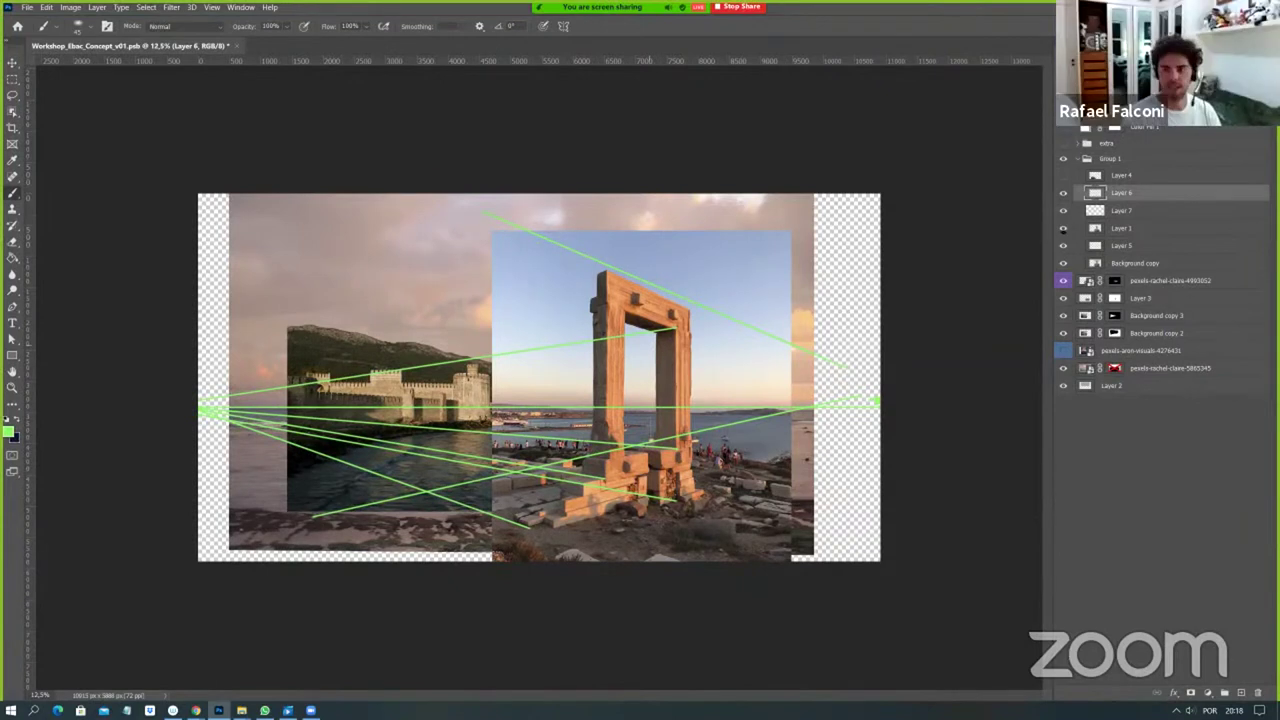
pyautogui.click(1064, 228)
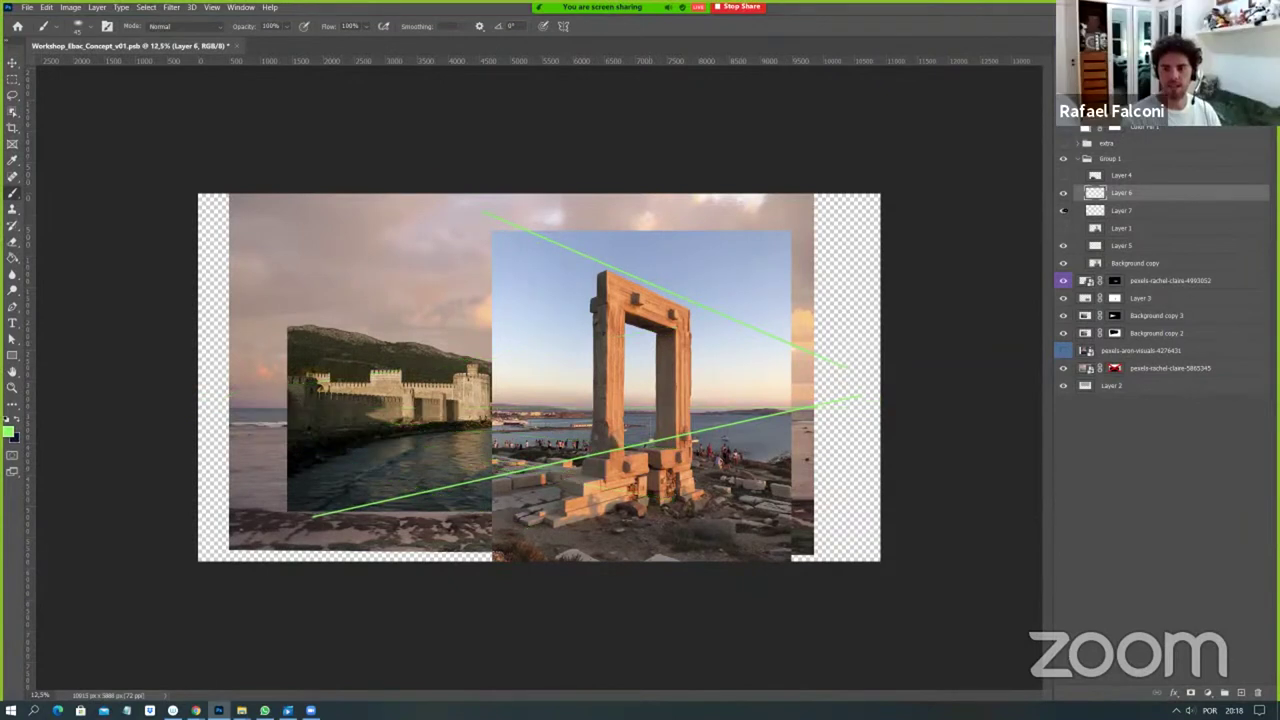
pyautogui.click(1063, 210)
pyautogui.click(1063, 193)
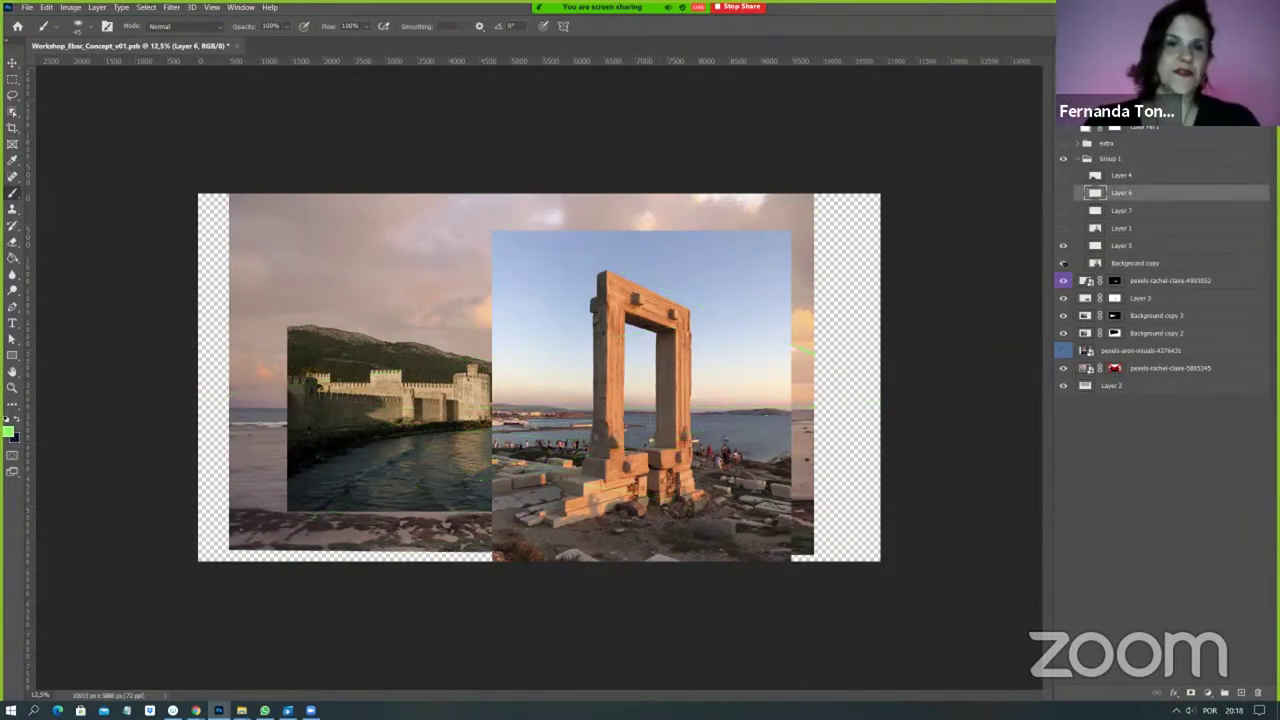
pyautogui.click(1113, 265)
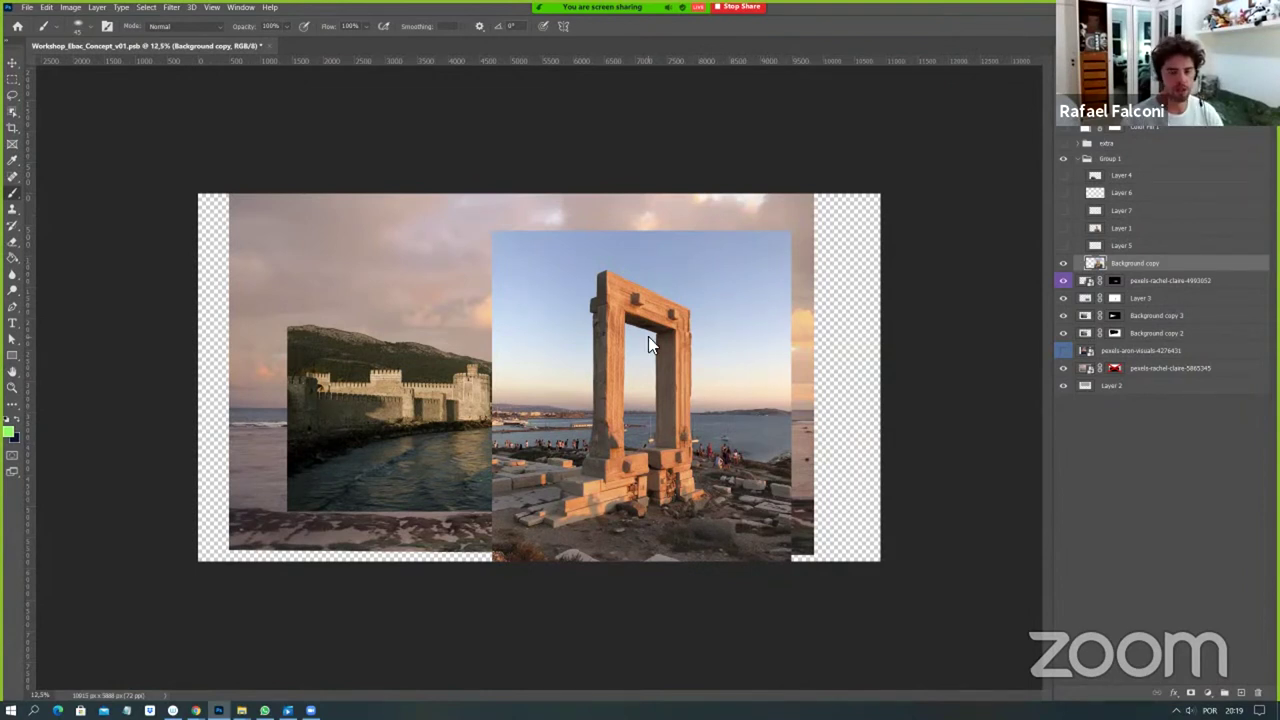
# Add an empty layer above Background copy and set the foreground colour to a muted grey-green for the Brush tool.
pyautogui.hotkey('ctrl', 'shift', 'n')
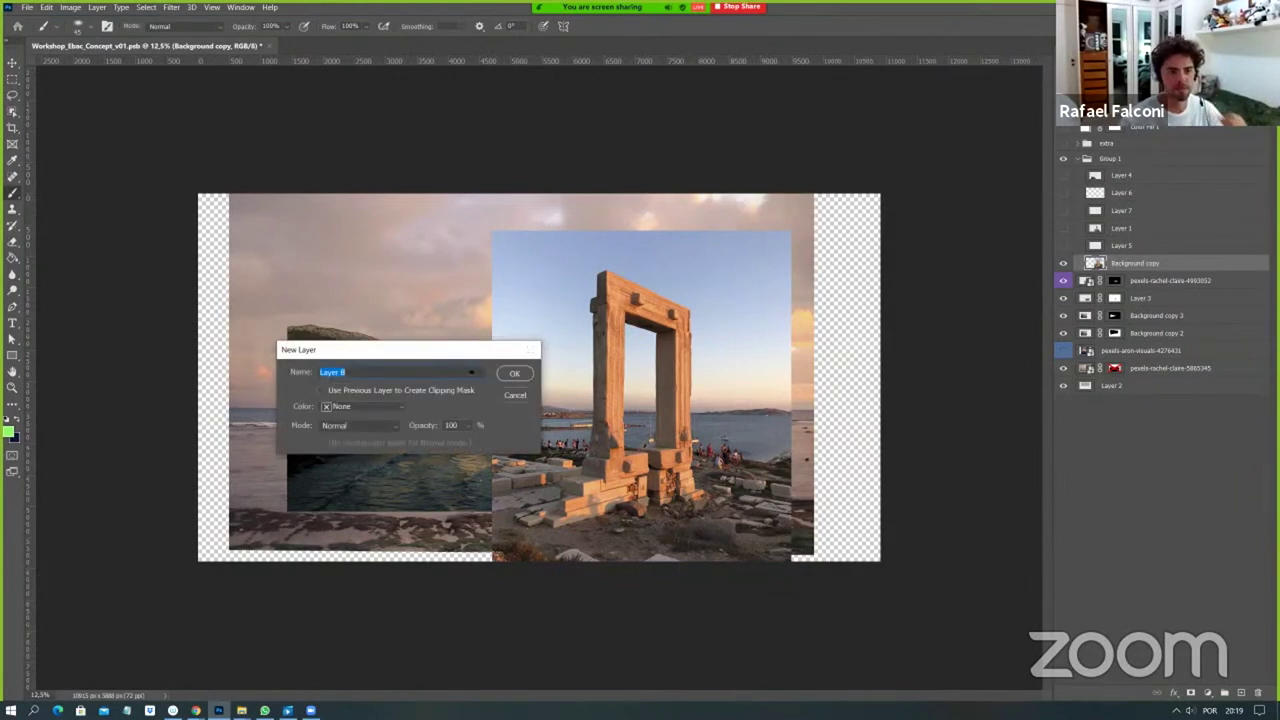
pyautogui.press('Return')
pyautogui.click(10, 434)
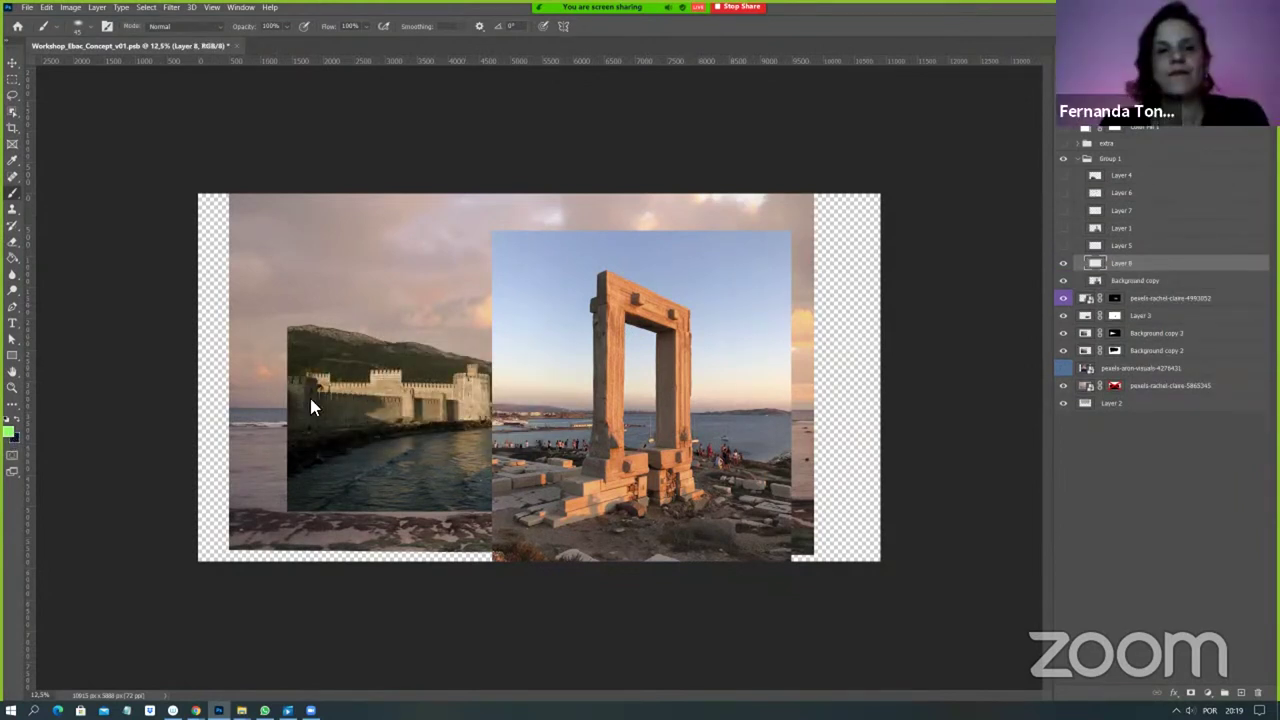
pyautogui.click(70, 349)
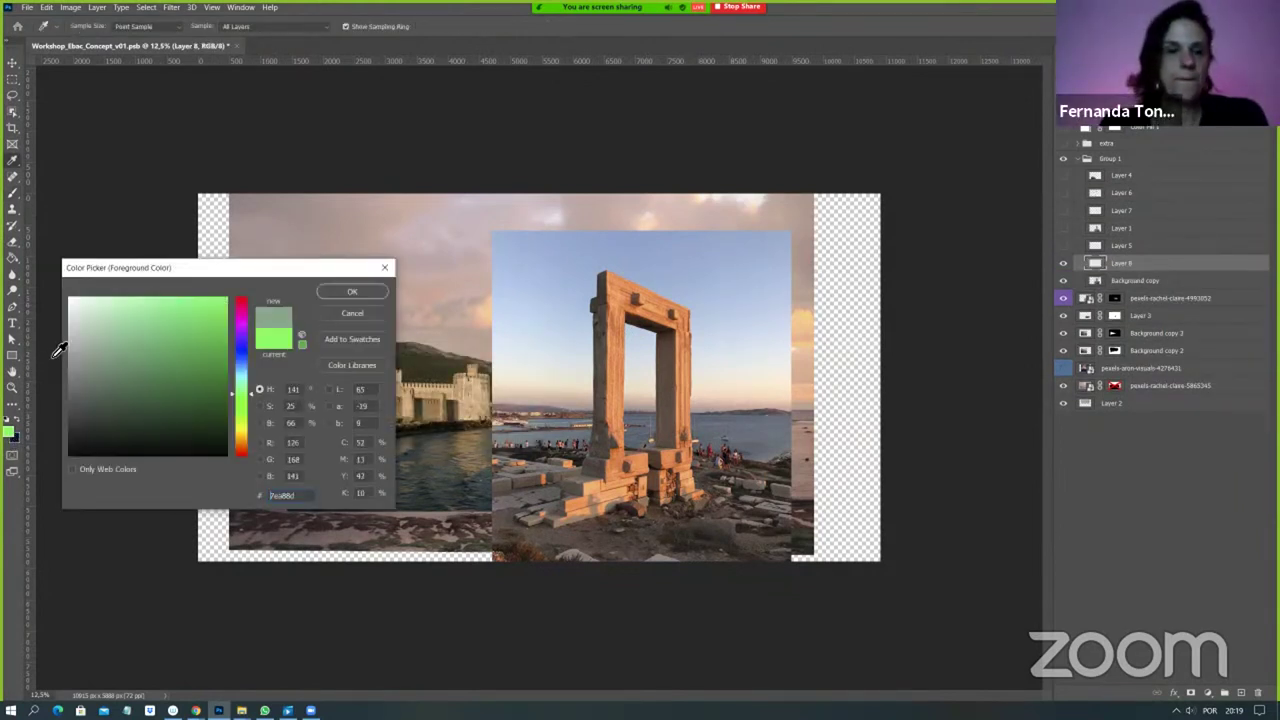
pyautogui.click(435, 396)
pyautogui.press('Return')
pyautogui.press('b')
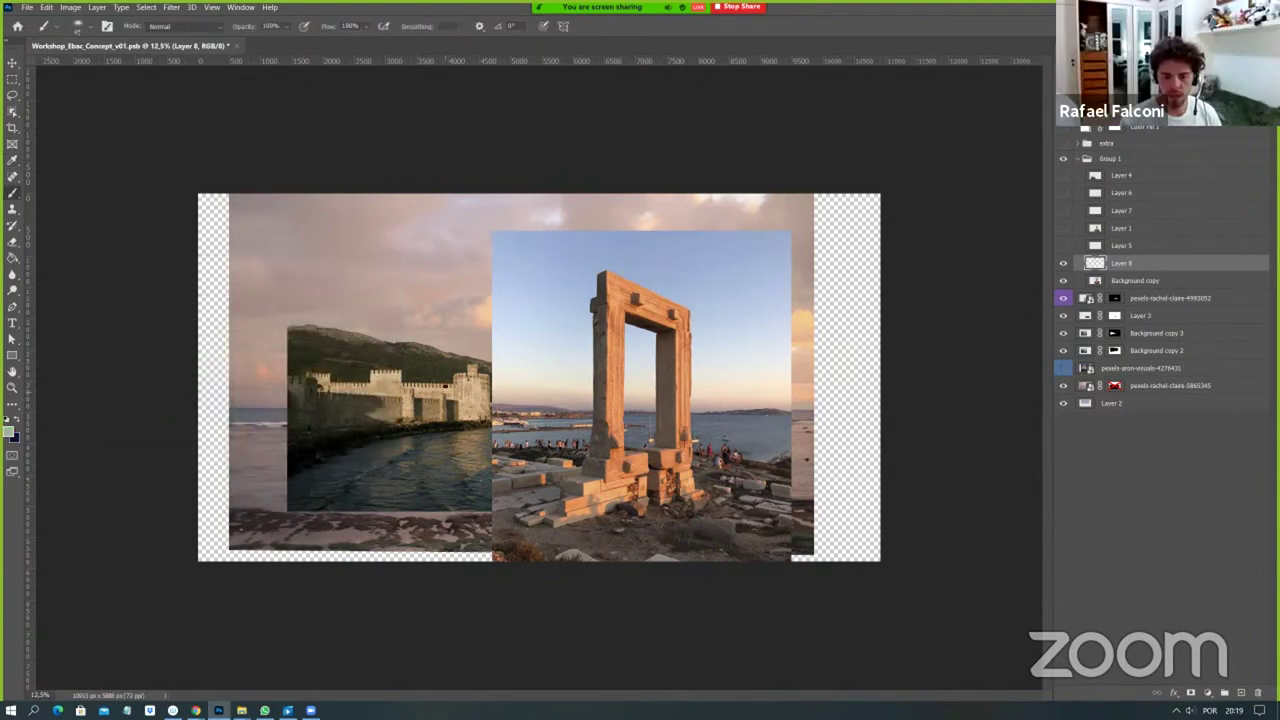
# Browse the brush presets and pick the 2500 px perspective-grid brush for painting on Layer 8.
pyautogui.rightClick(458, 378)
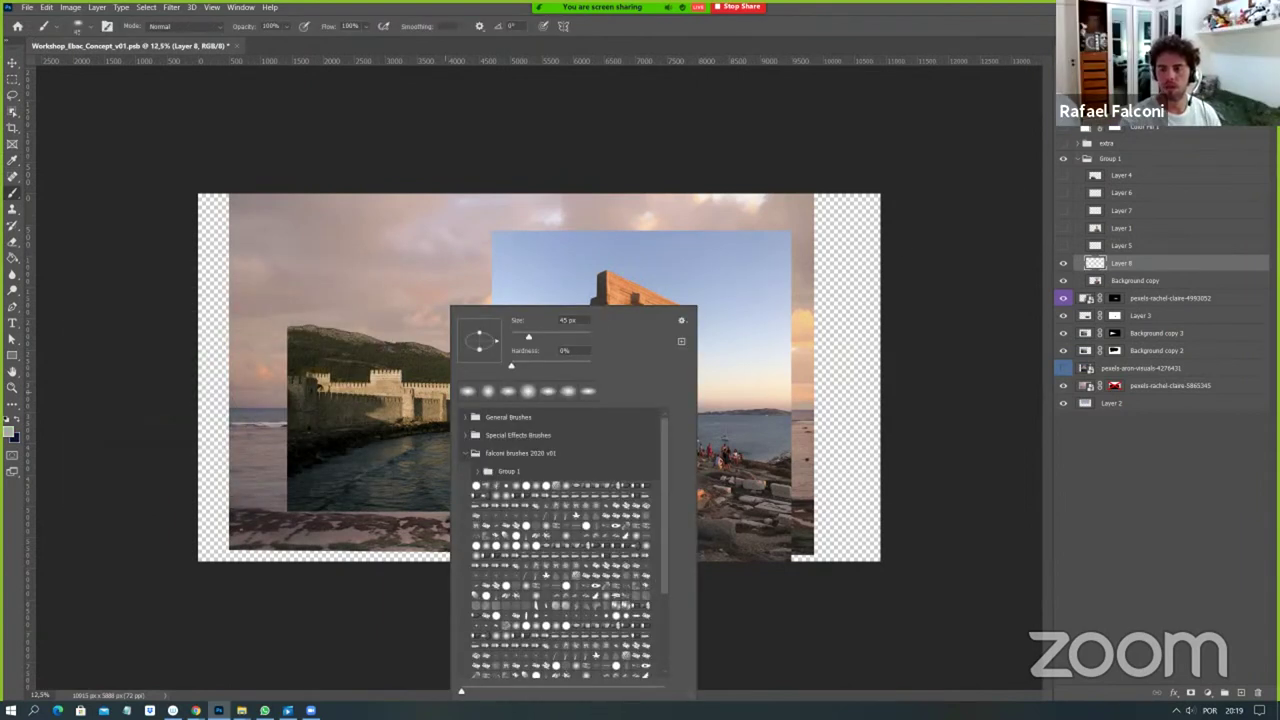
pyautogui.press('Escape')
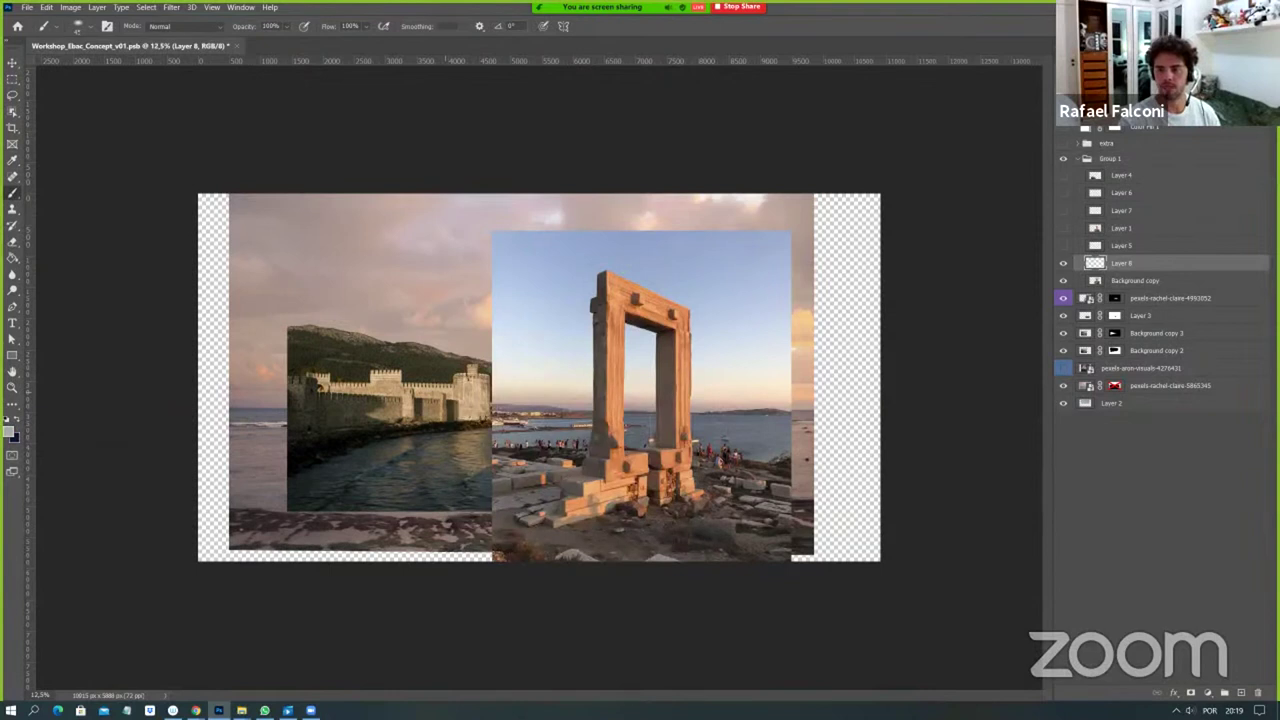
pyautogui.press('F5')
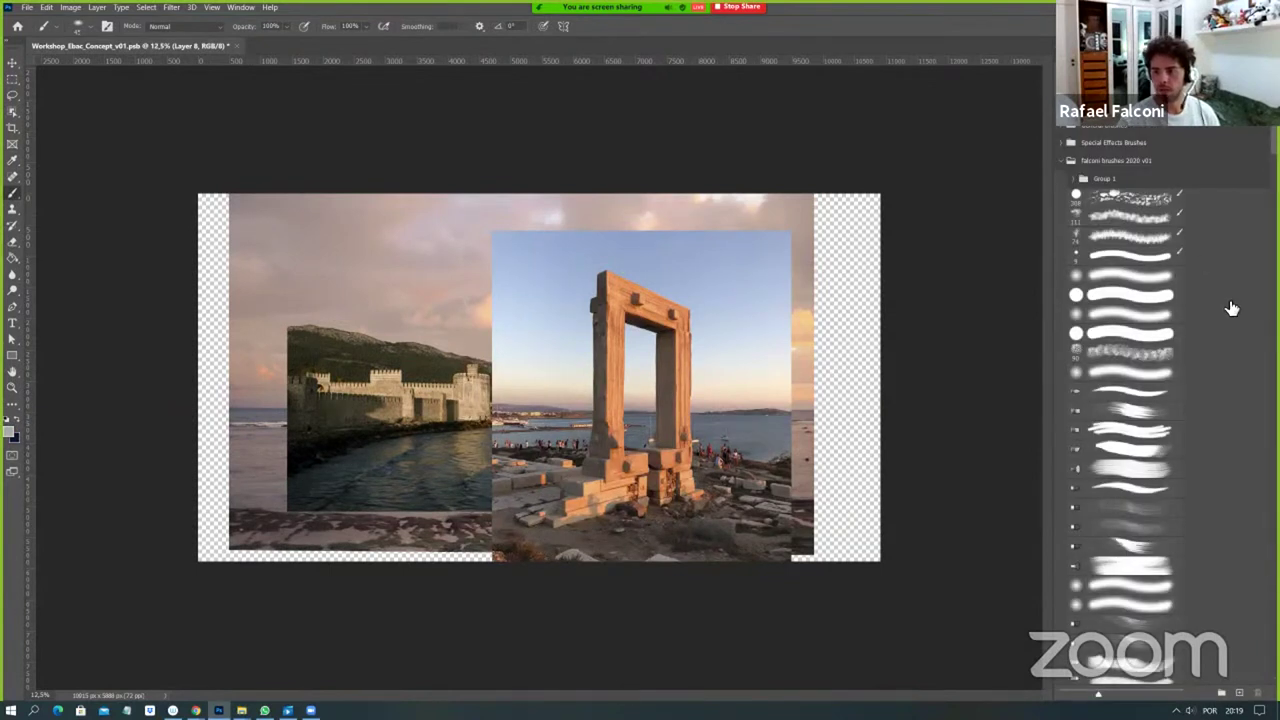
pyautogui.press('F5')
pyautogui.scroll(-1, 1200, 420)
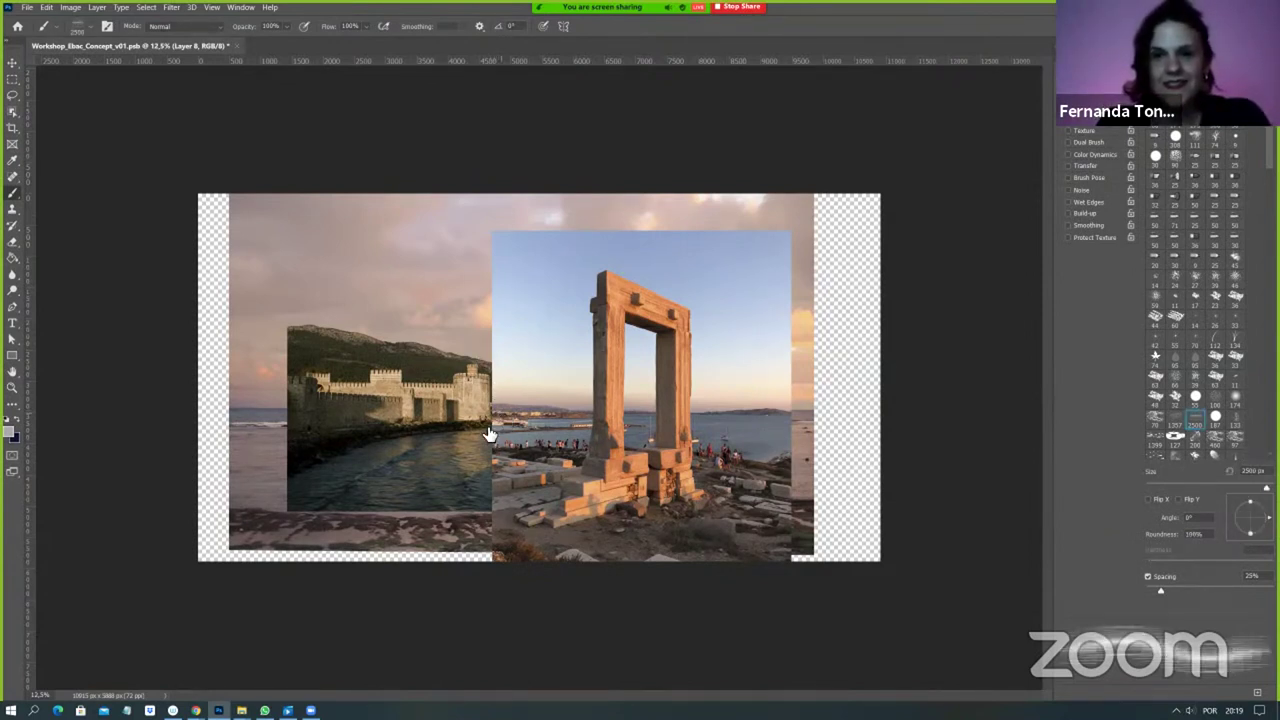
# Set the foreground colour to black (000000) and return to the layer list.
pyautogui.click(12, 434)
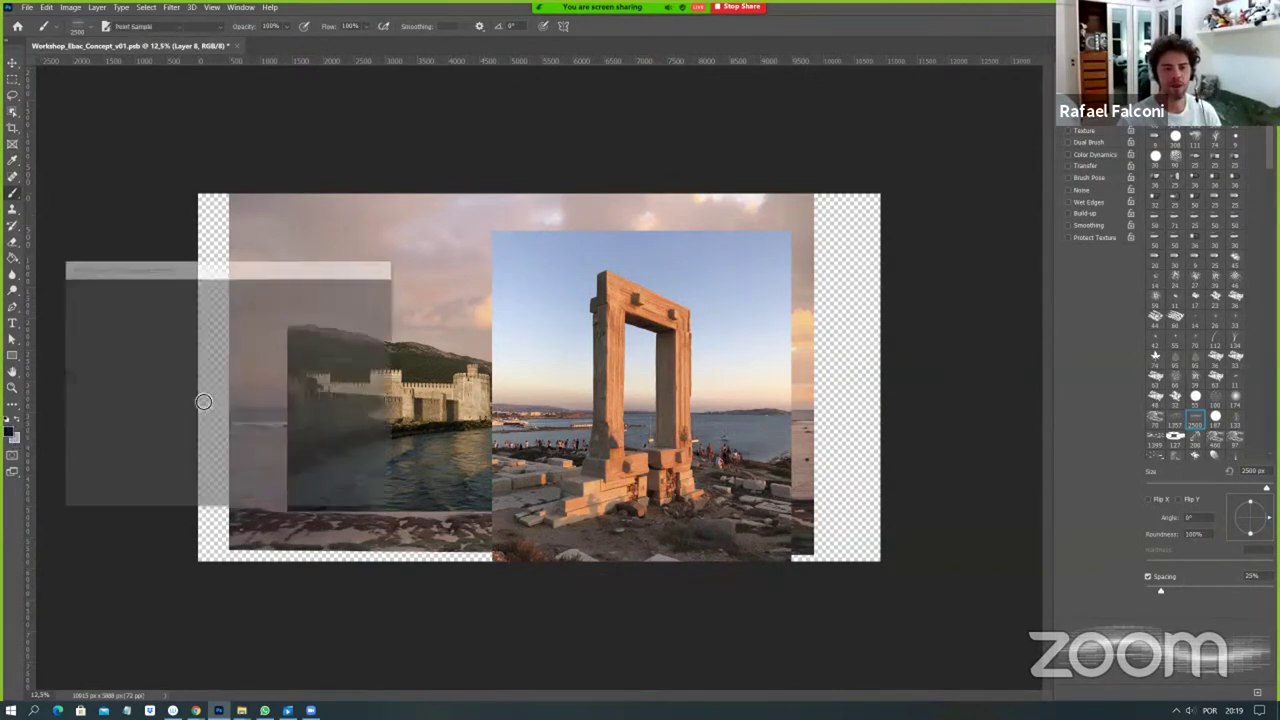
pyautogui.write('000000')
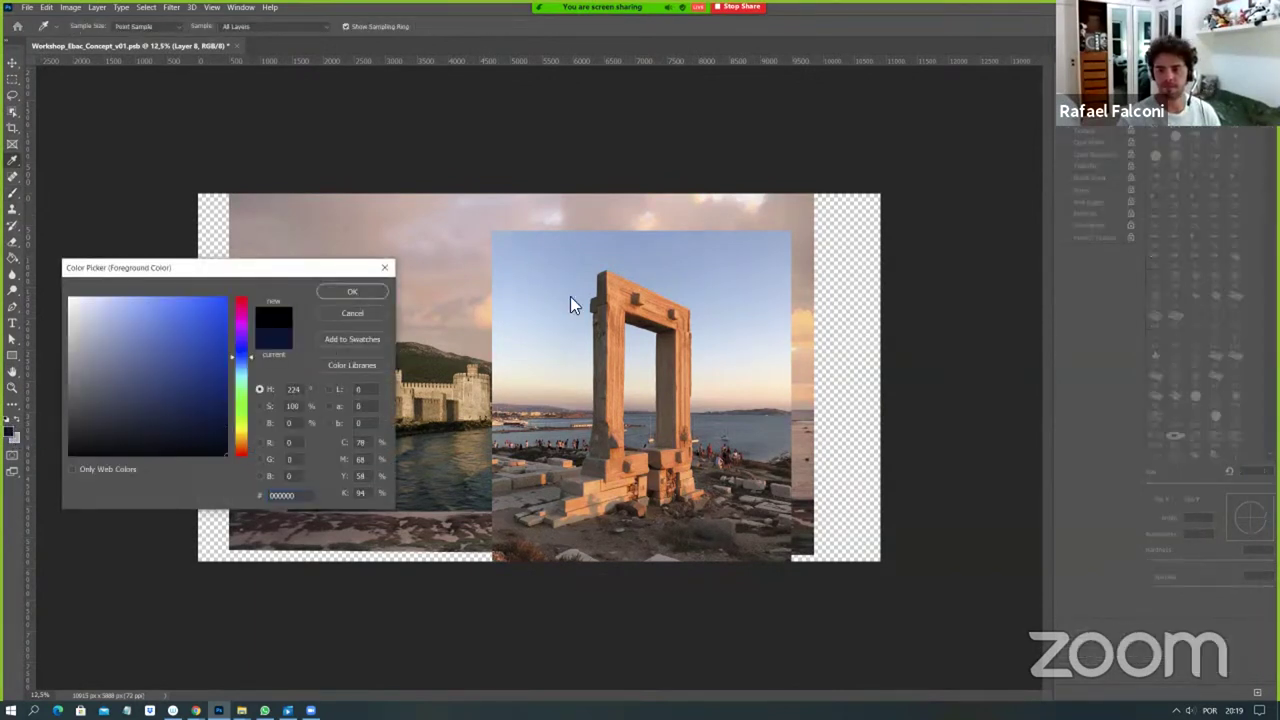
pyautogui.press('Return')
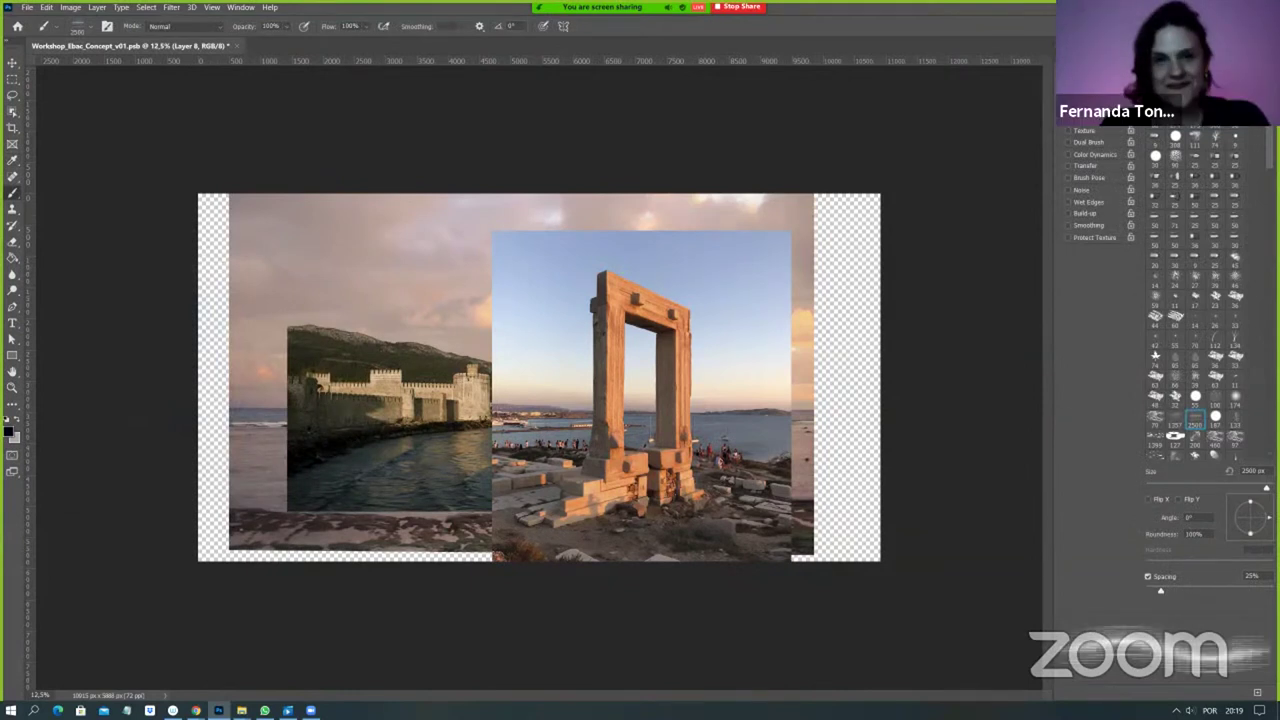
pyautogui.press('F5')
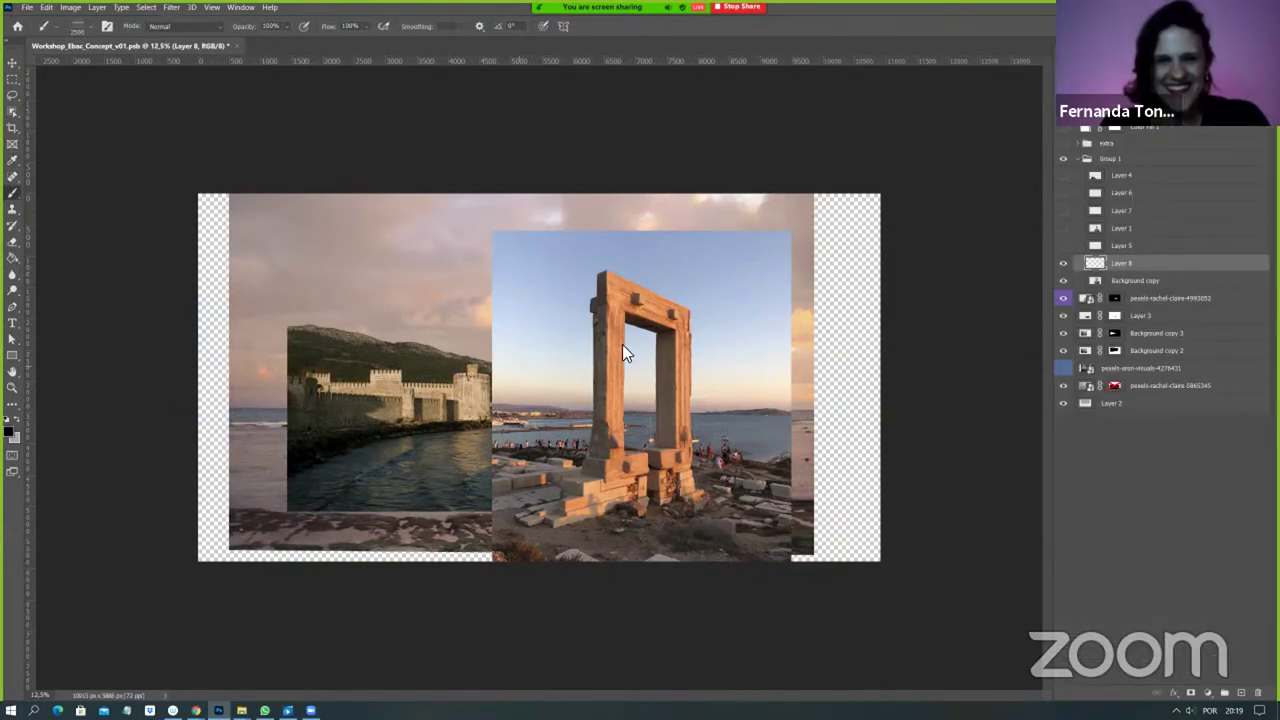
# Enlarge the perspective-grid brush and stamp the grid once on Layer 8, over the fortress photo.
pyautogui.rightClick(655, 342)
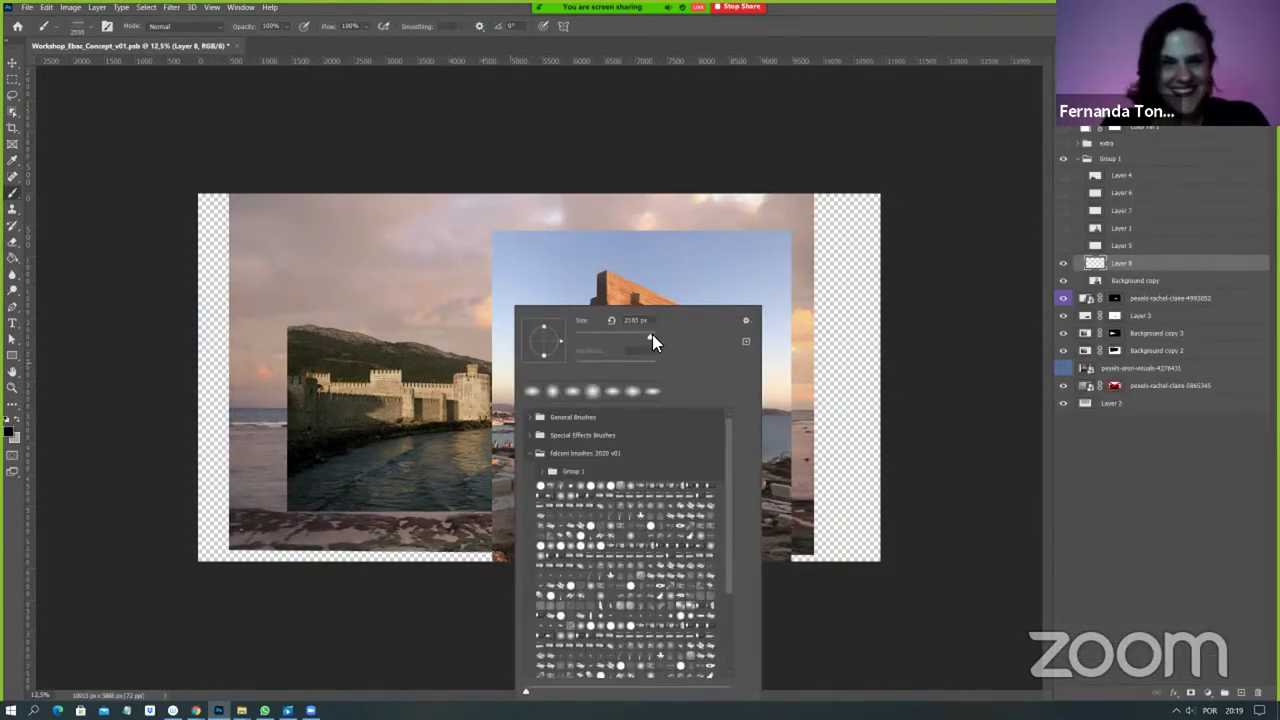
pyautogui.moveTo(652, 336); pyautogui.dragTo(657, 338)
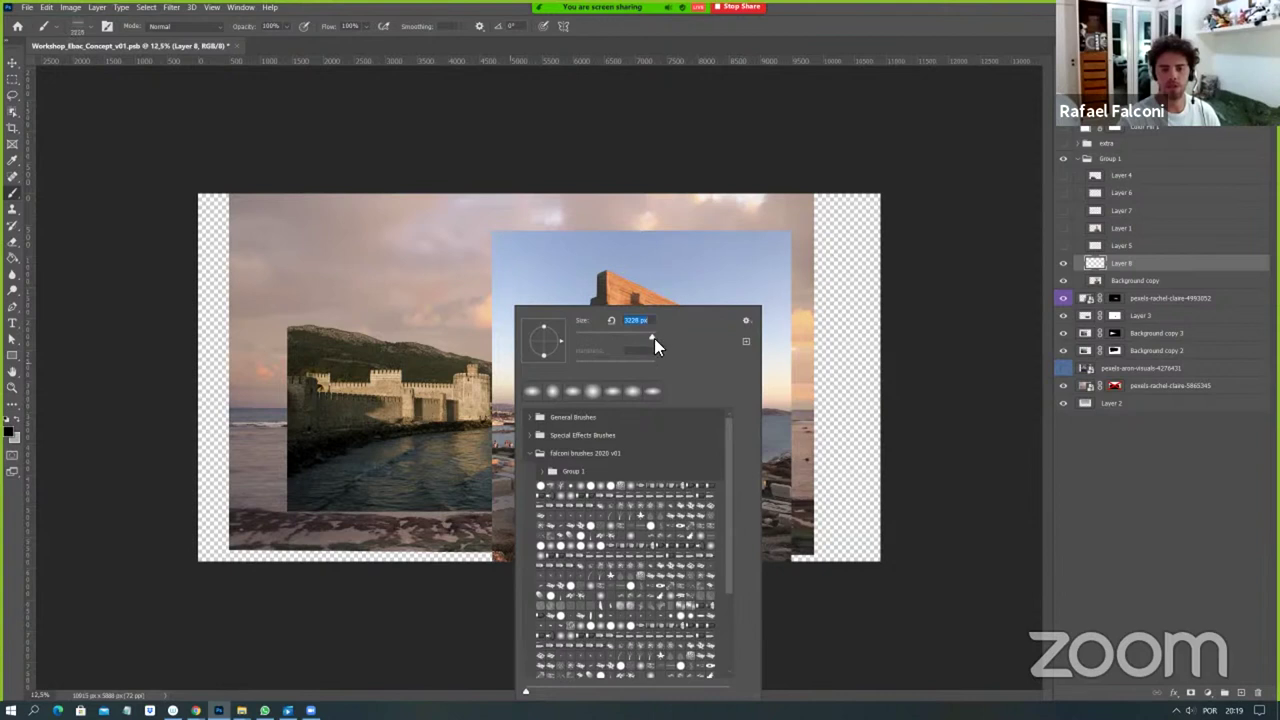
pyautogui.press('Return')
pyautogui.click(495, 446)
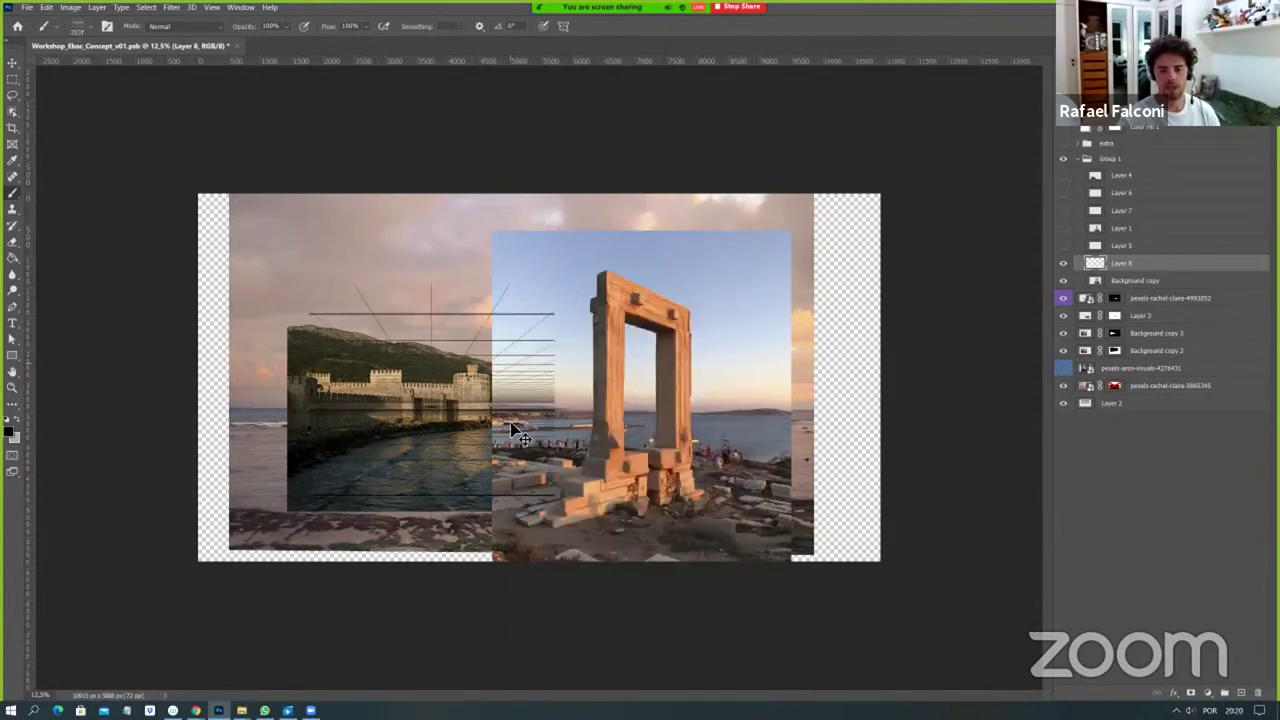
# Move the stamped grid over the portal photo and scale it up to about 281%, keeping its centre on the horizon.
pyautogui.press('v')
pyautogui.moveTo(557, 355); pyautogui.dragTo(714, 363)
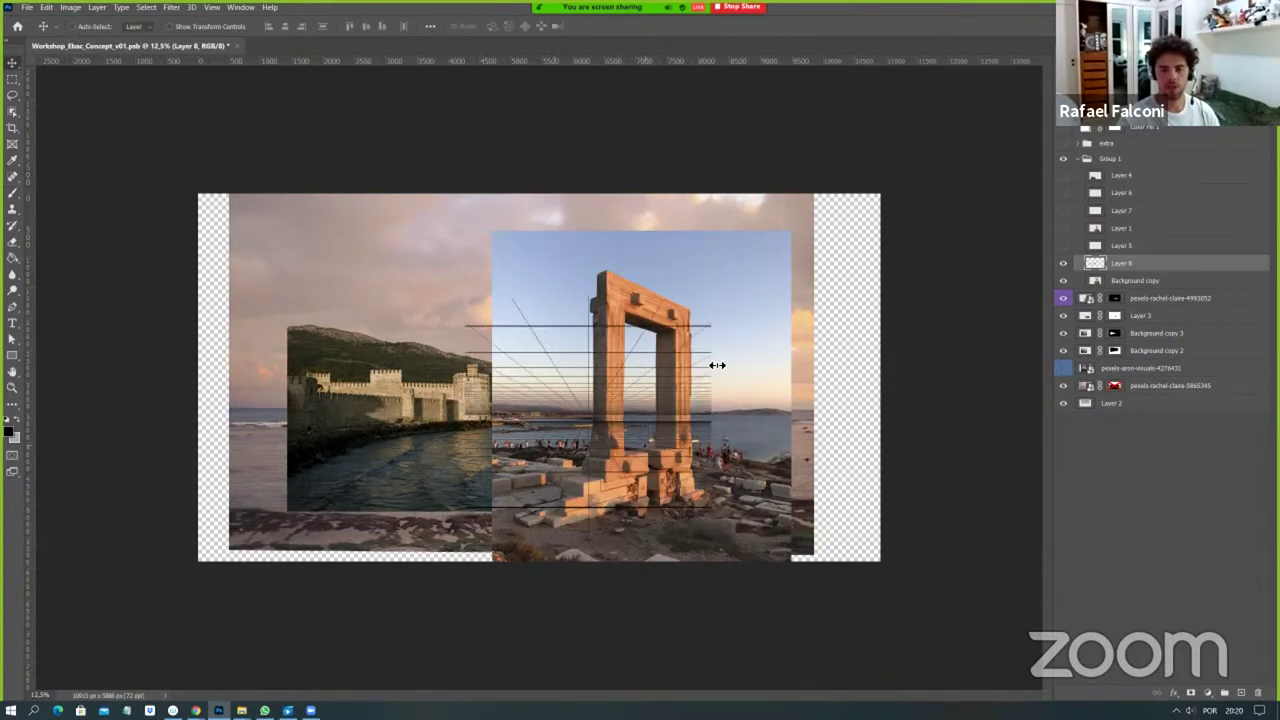
pyautogui.hotkey('ctrl', 't')
pyautogui.moveTo(717, 295); pyautogui.dragTo(1008, 152)
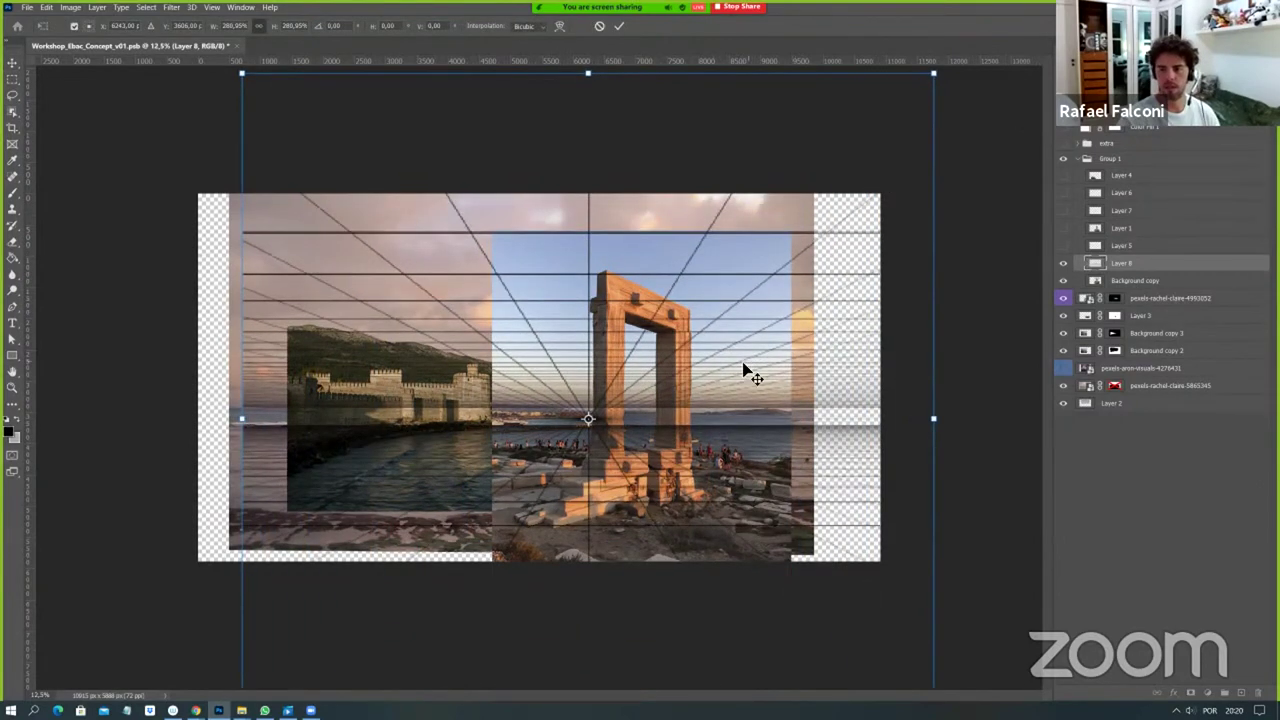
pyautogui.hotkey('ctrl', 'z')
# Move Layer 8 with the perspective grid out of Group 1 and place it directly above the group.
pyautogui.moveTo(1122, 264); pyautogui.dragTo(1130, 140)
pyautogui.click(1115, 130)
pyautogui.click(1103, 149)
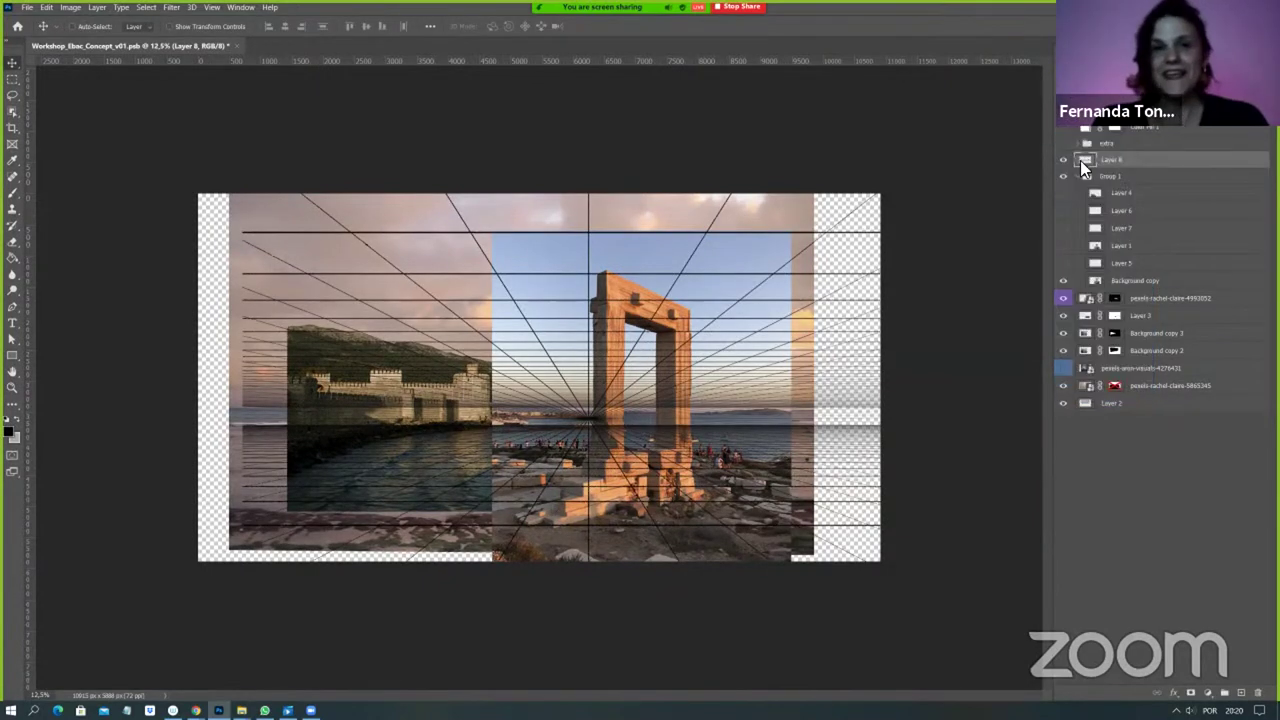
# Add a layer between Group 1 and the grid, filled with light grey and set to 50% opacity.
pyautogui.click(1106, 176)
pyautogui.hotkey('ctrl', 'shift', 'n')
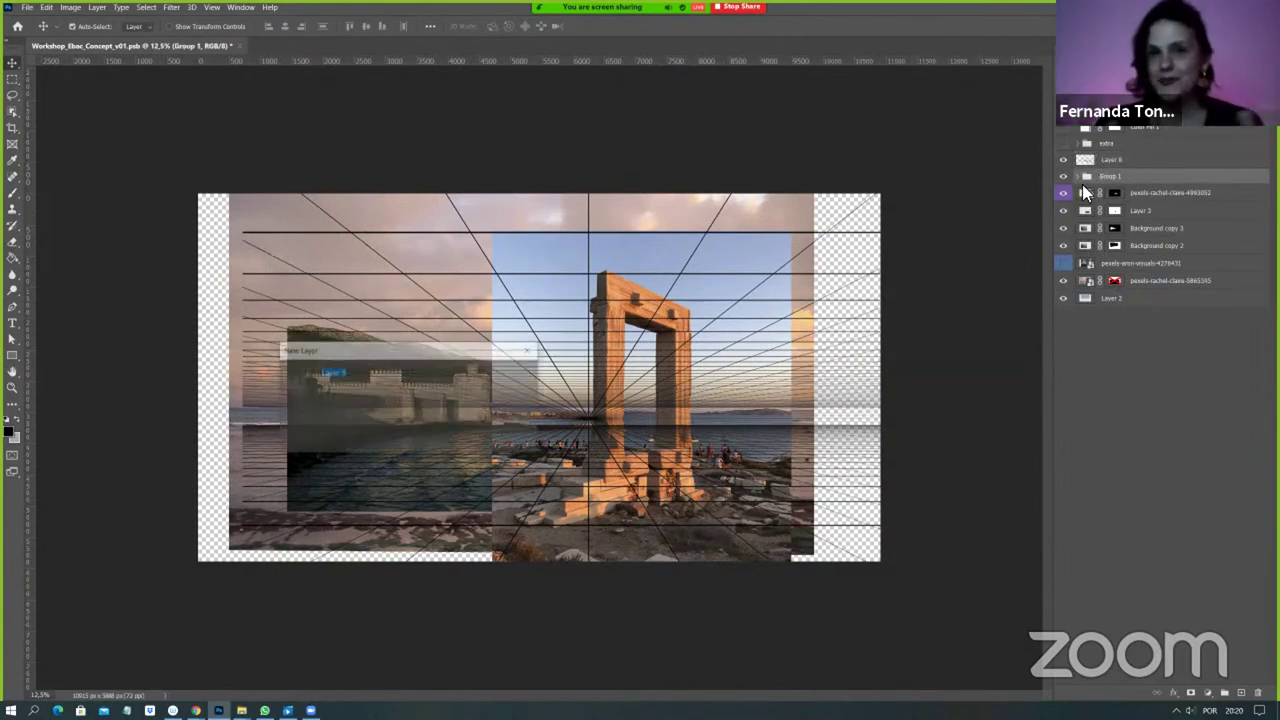
pyautogui.click(13, 273)
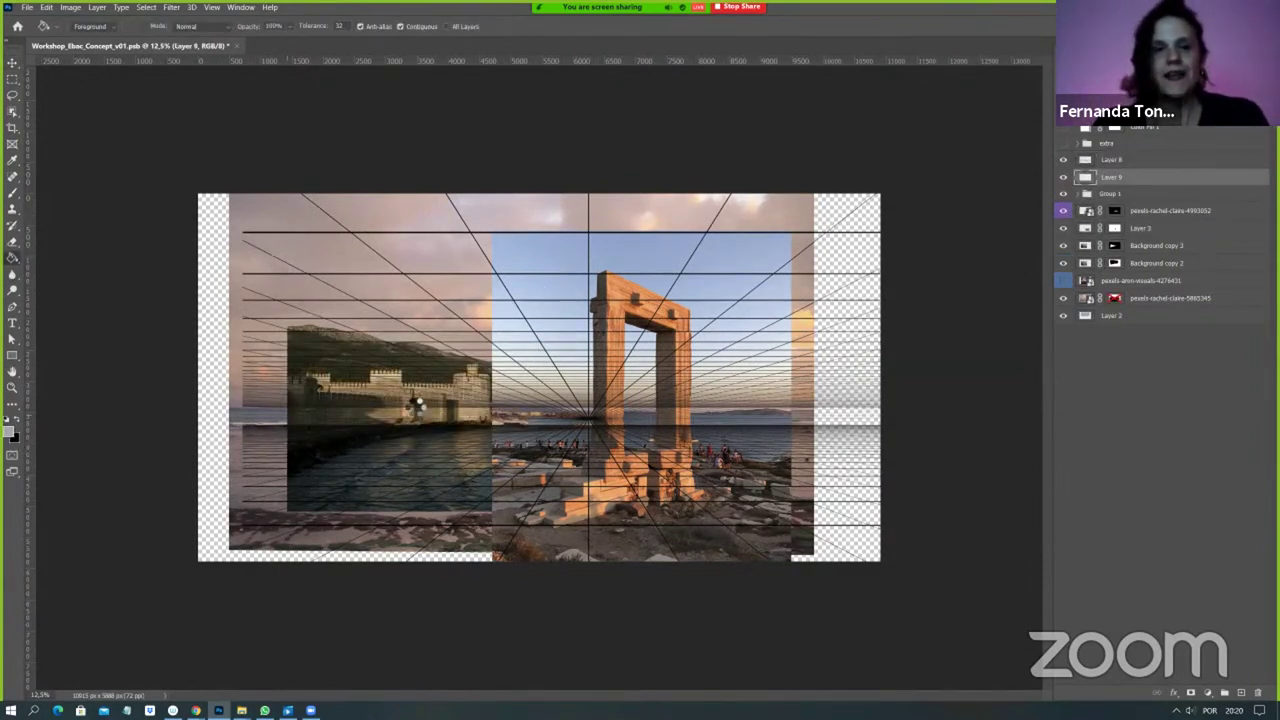
pyautogui.click(468, 411)
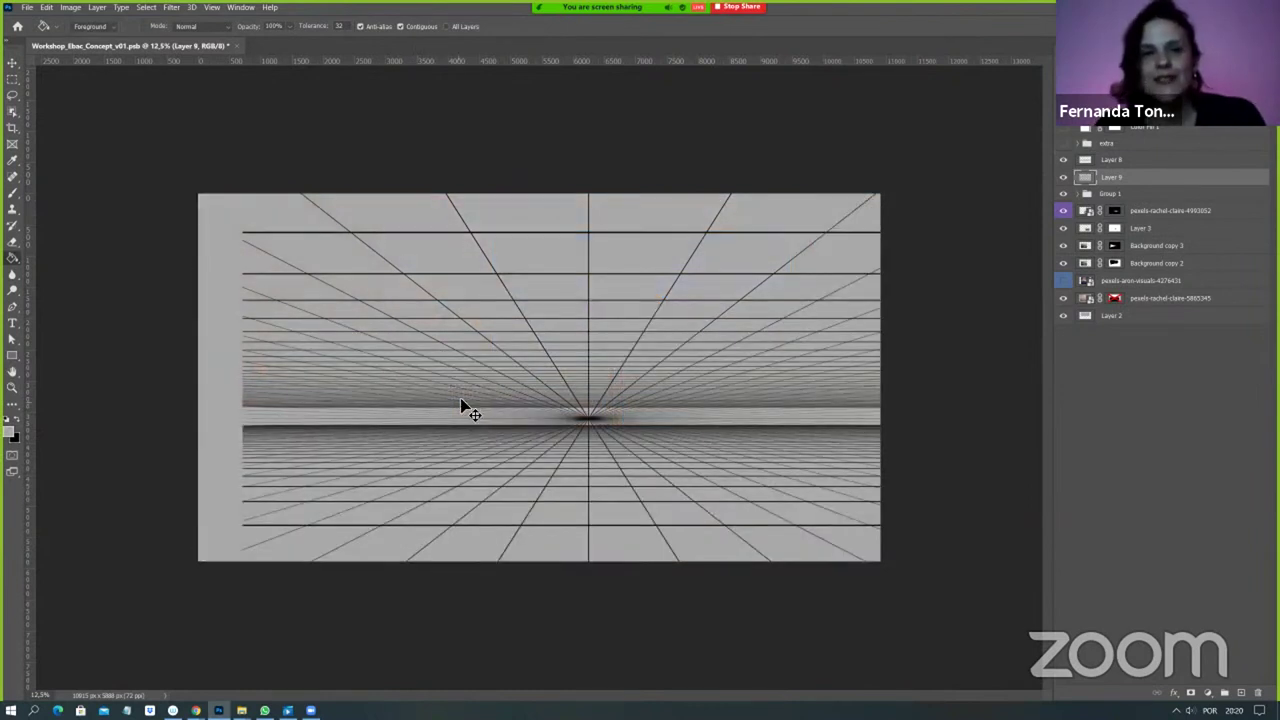
pyautogui.press('v')
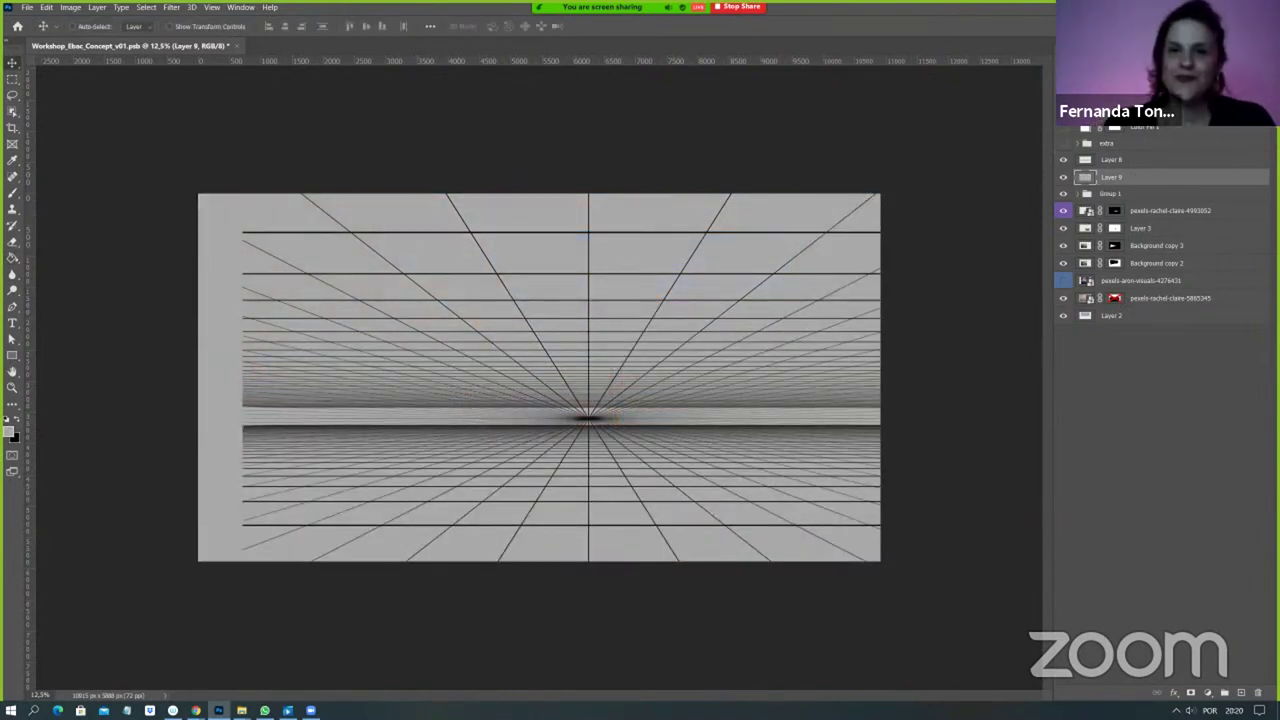
pyautogui.press('5')
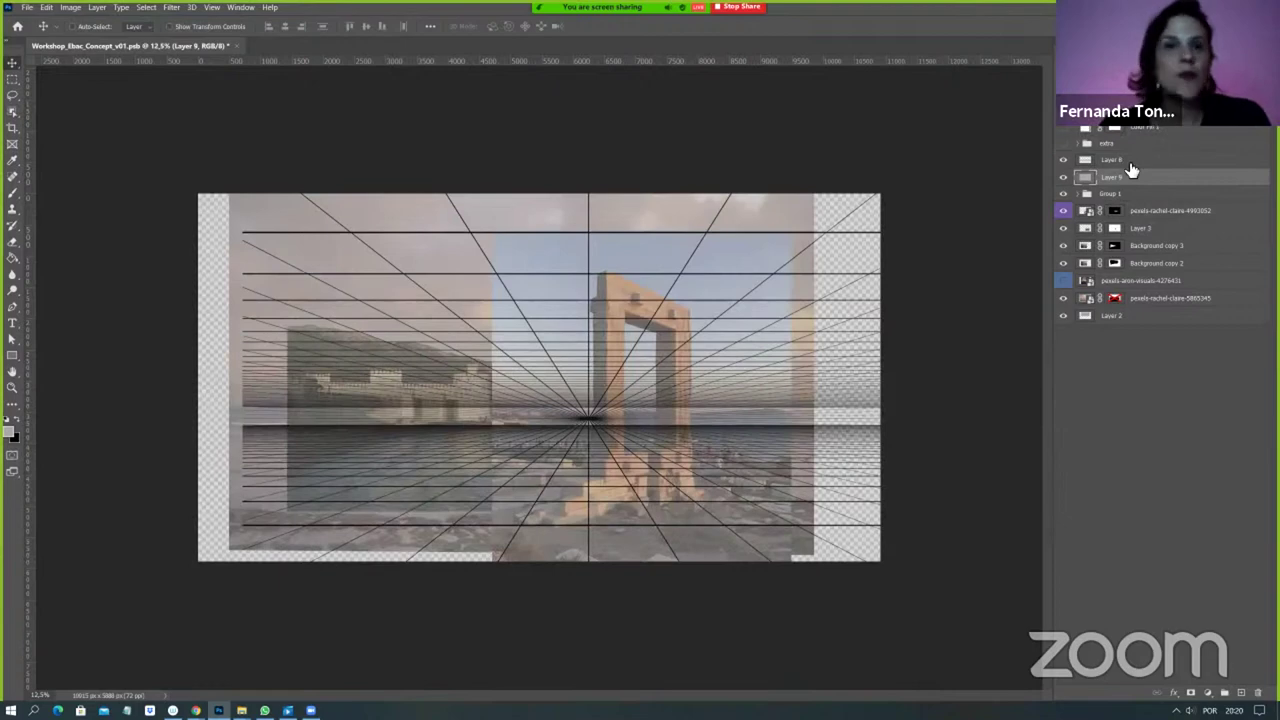
# Move the Layer 8 grid so its vanishing point sits on the horizon just beside the fortress photo's left edge.
pyautogui.click(1135, 160)
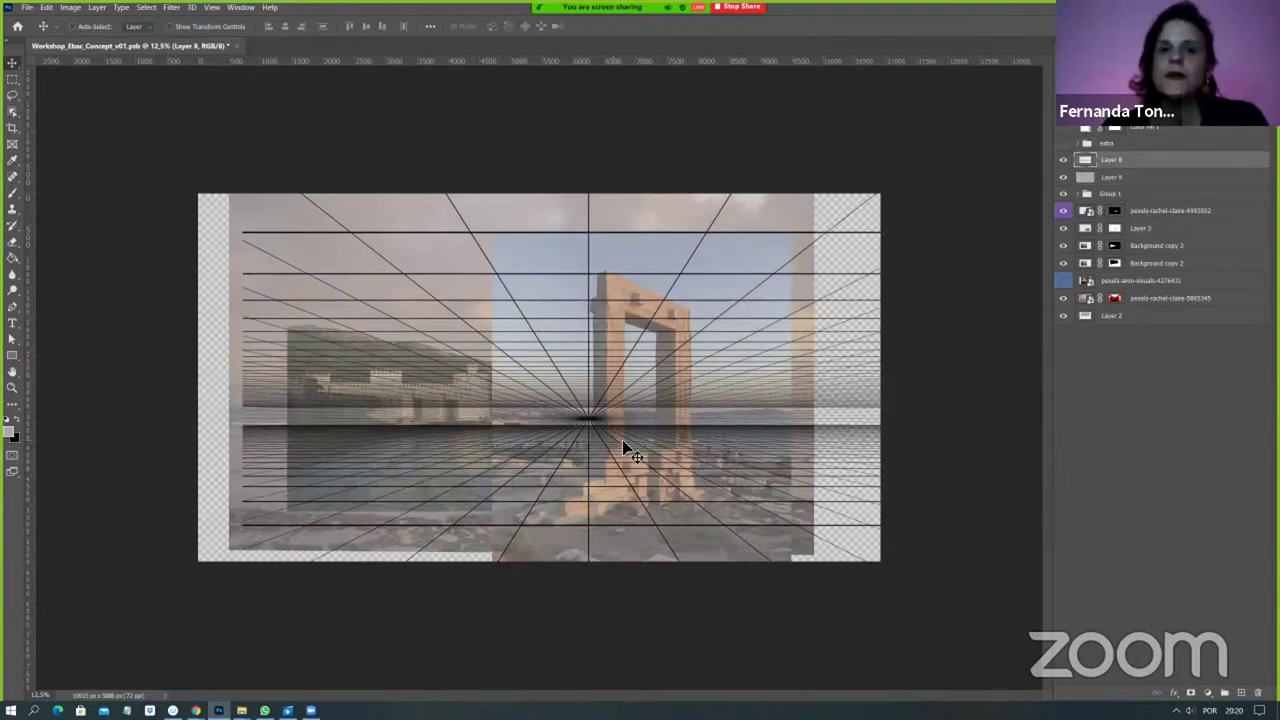
pyautogui.moveTo(586, 449)
pyautogui.mouseDown()
pyautogui.moveTo(543, 451)
pyautogui.moveTo(574, 453)
pyautogui.mouseUp()
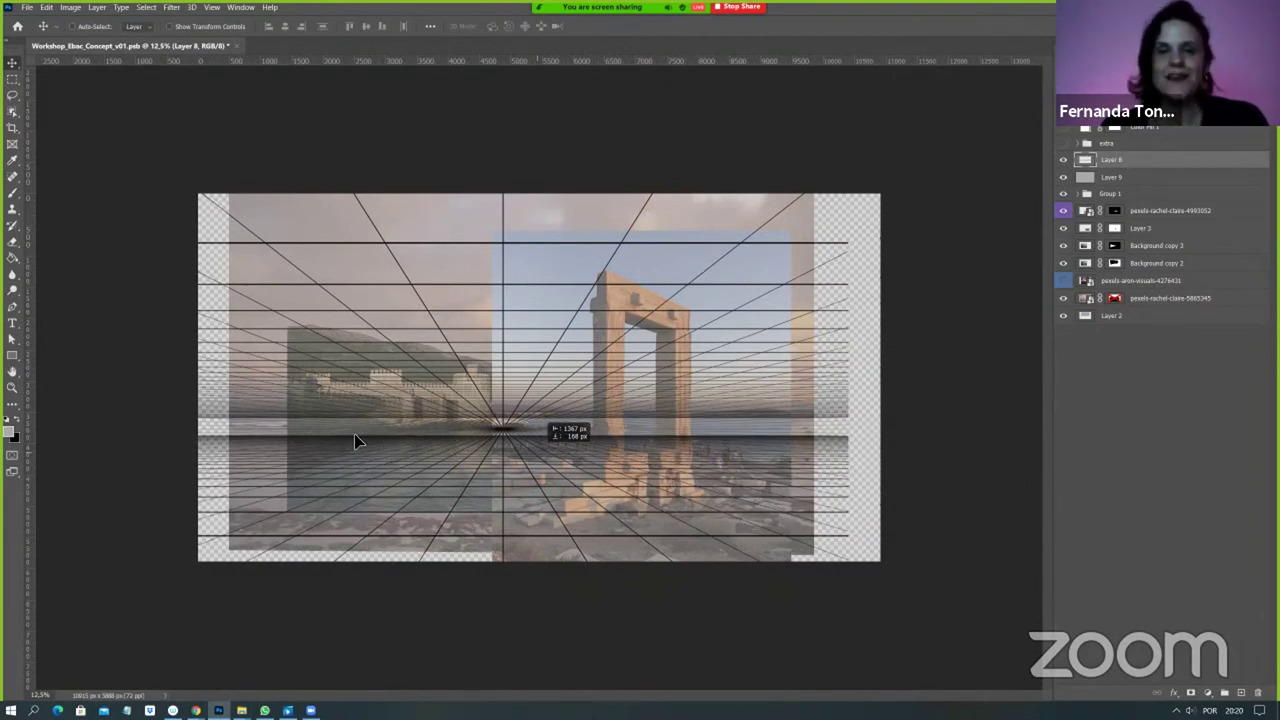
pyautogui.moveTo(310, 440); pyautogui.dragTo(300, 410)
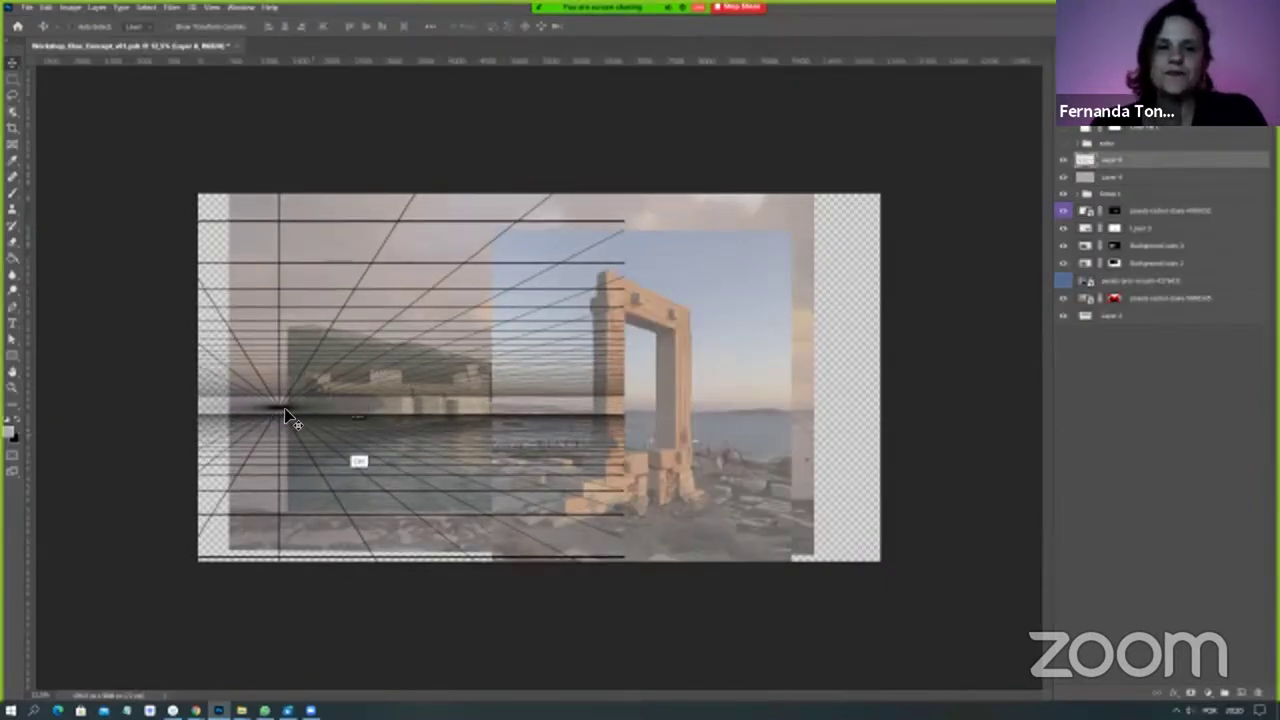
# Enlarge the Layer 8 grid proportionally around its vanishing point until its lines extend across the whole portal.
pyautogui.hotkey('ctrl', 't')
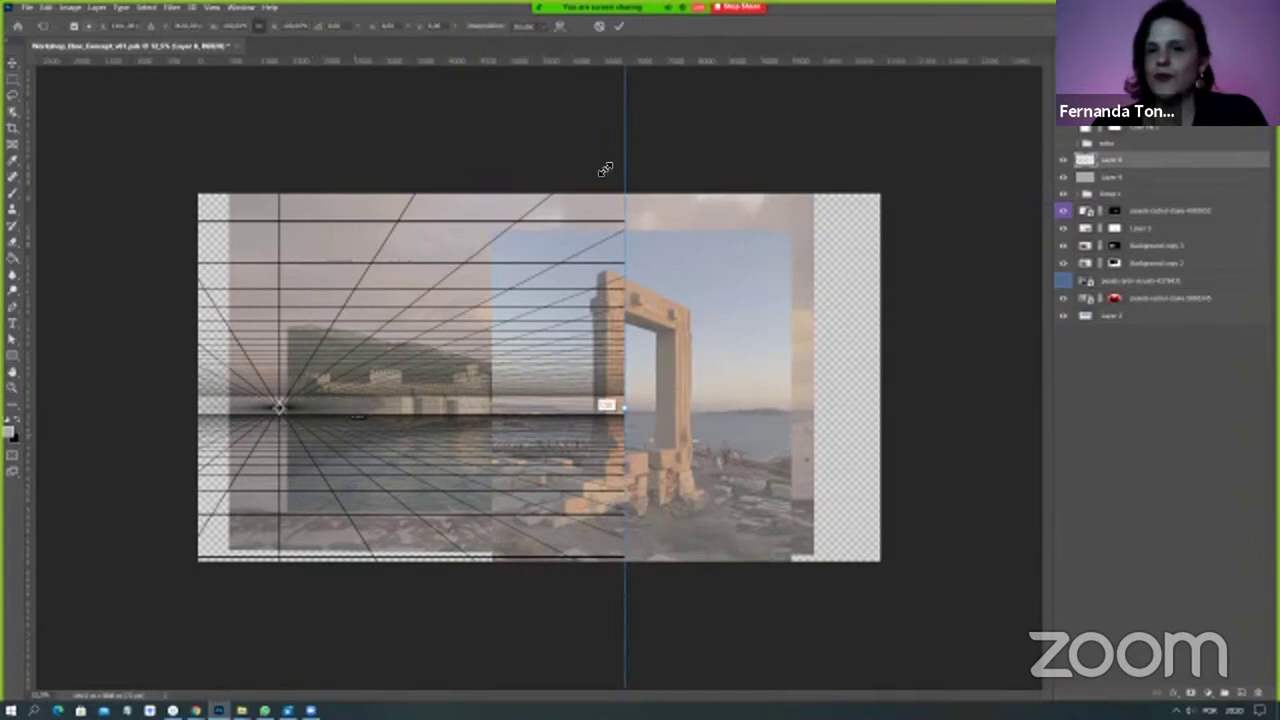
pyautogui.hotkey('ctrl', '-')
pyautogui.moveTo(674, 143); pyautogui.dragTo(765, 121)
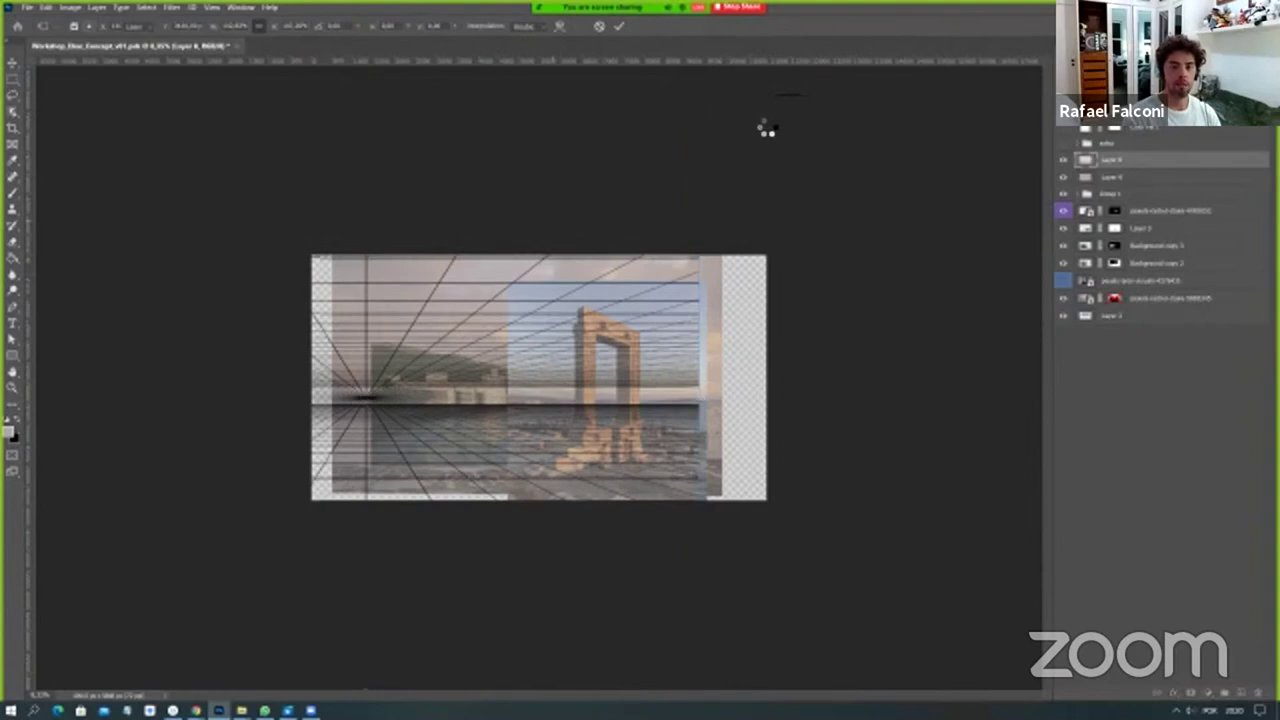
pyautogui.press('Return')
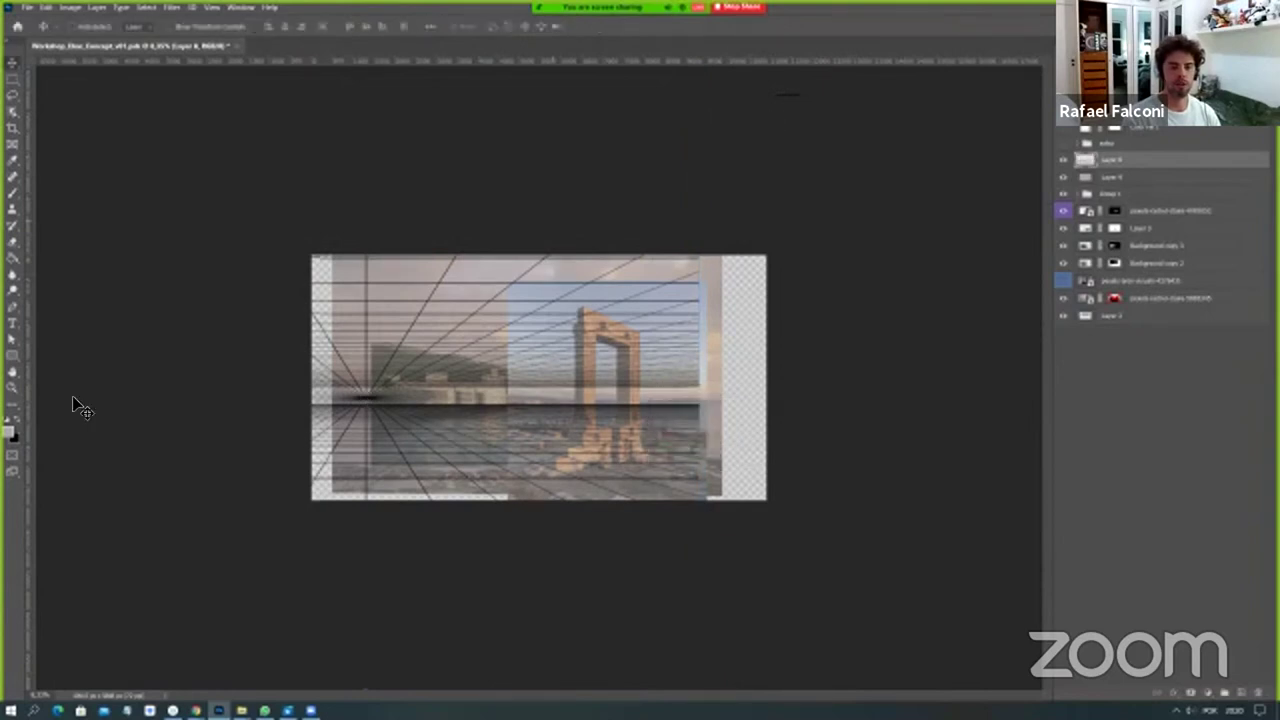
# Shift the Layer 8 grid slightly up and to the right to refine its alignment with the photo's horizon and portal.
pyautogui.press('z')
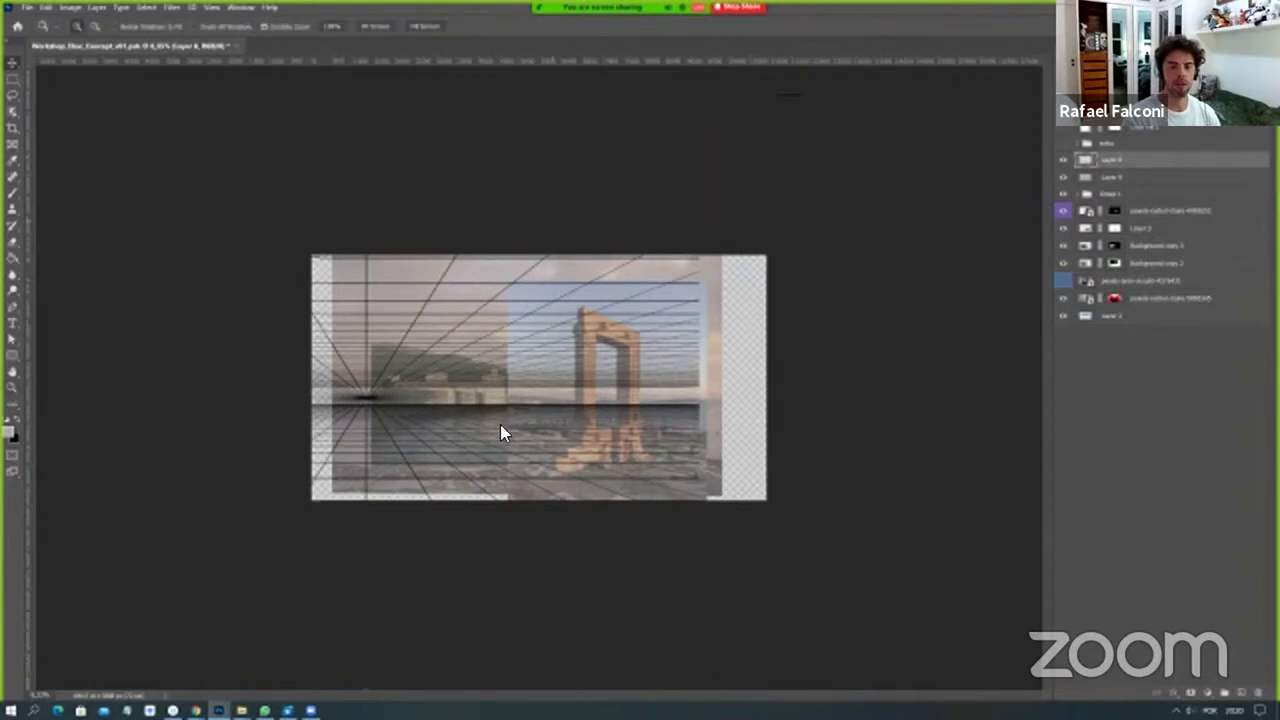
pyautogui.rightClick(508, 425)
pyautogui.click(525, 430)
pyautogui.rightClick(533, 442)
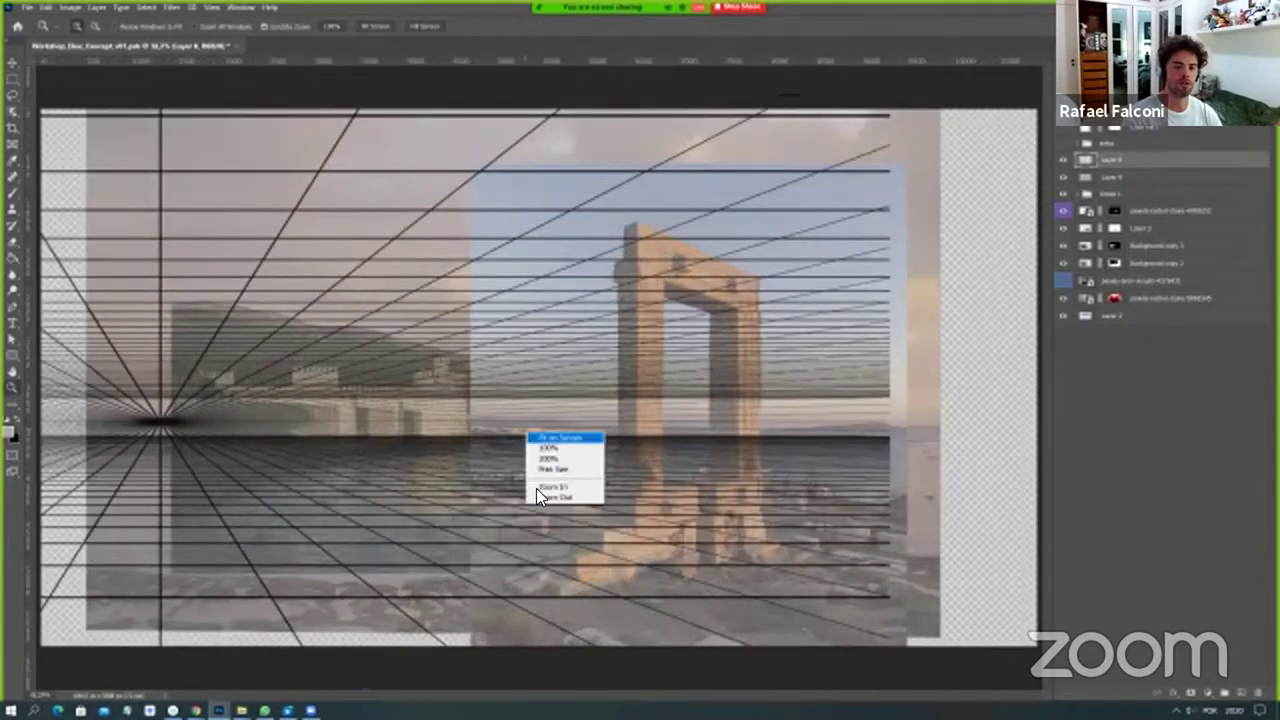
pyautogui.click(532, 492)
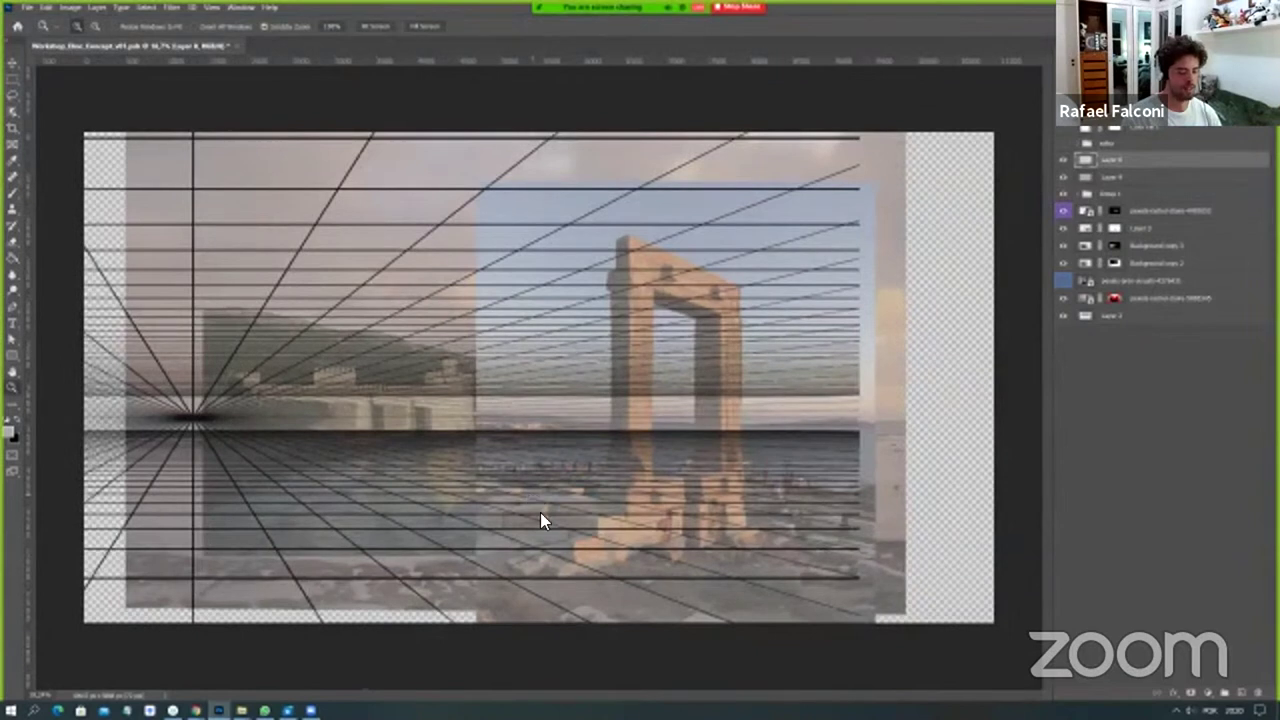
pyautogui.rightClick(540, 512)
pyautogui.click(590, 562)
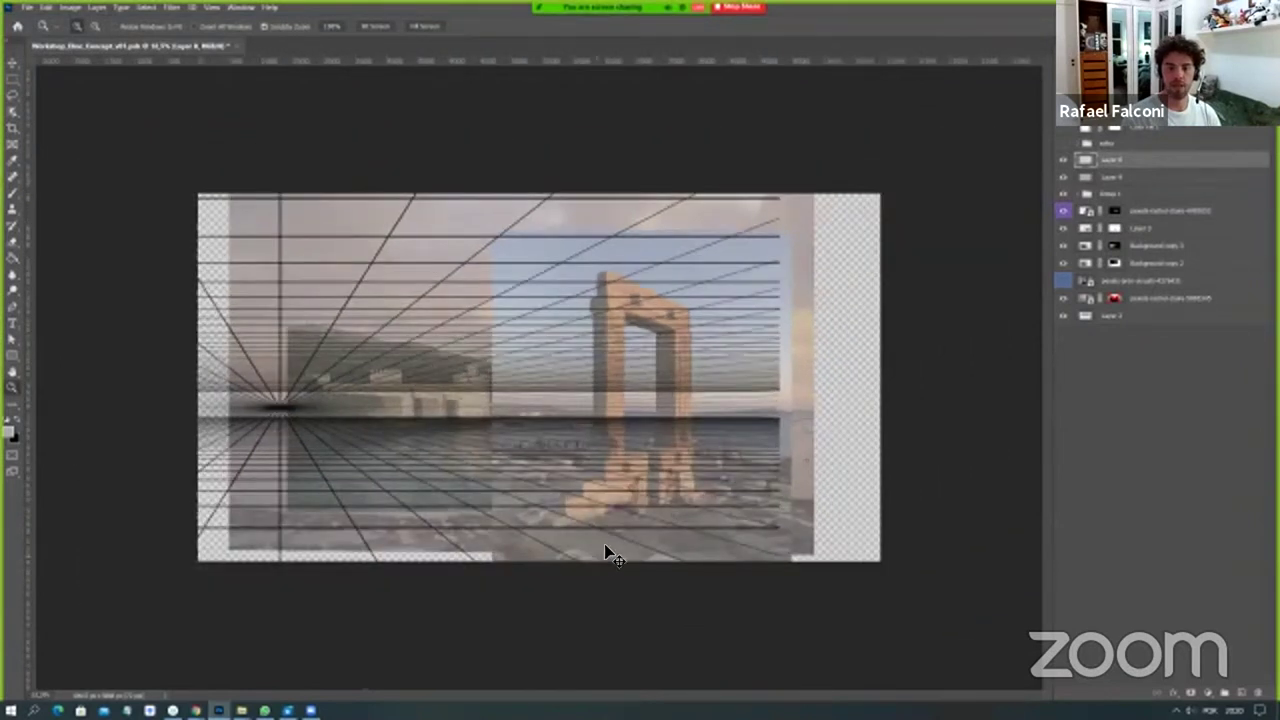
pyautogui.press('v')
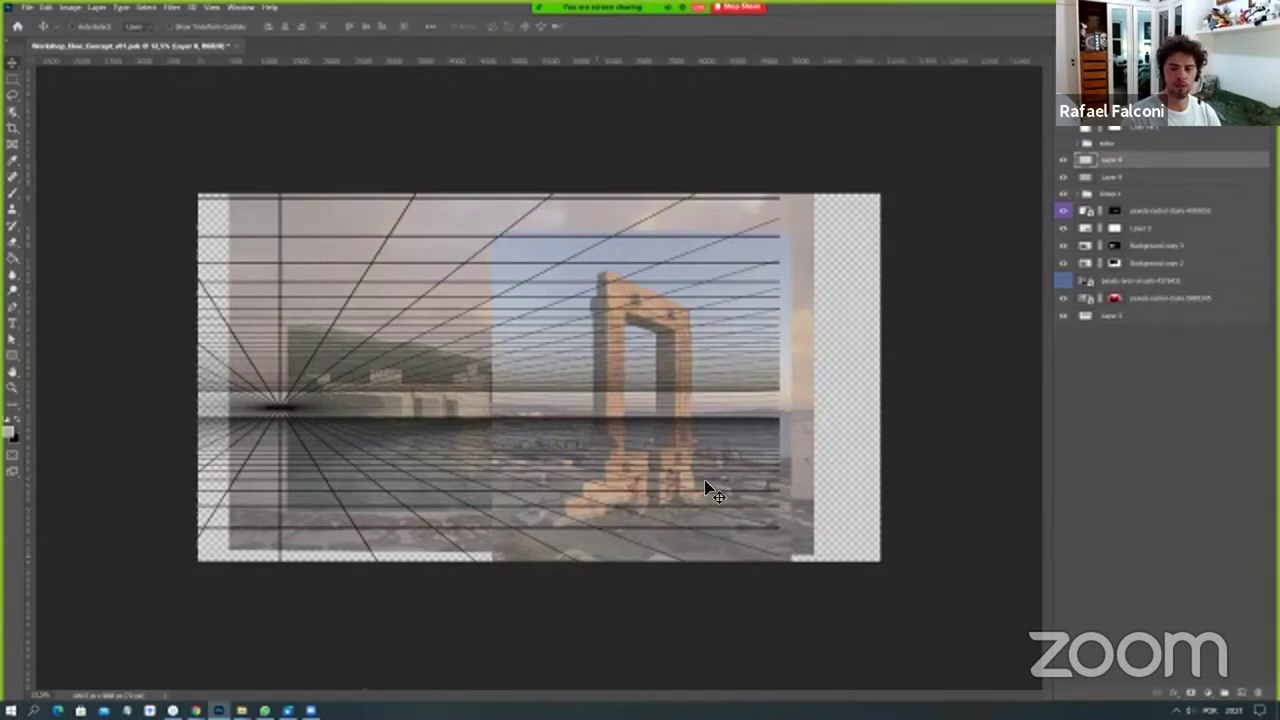
pyautogui.hotkey('shift', 'Right')
pyautogui.hotkey('shift', 'Right')
pyautogui.hotkey('shift', 'Up')
pyautogui.hotkey('shift', 'Up')
pyautogui.hotkey('shift', 'Up')
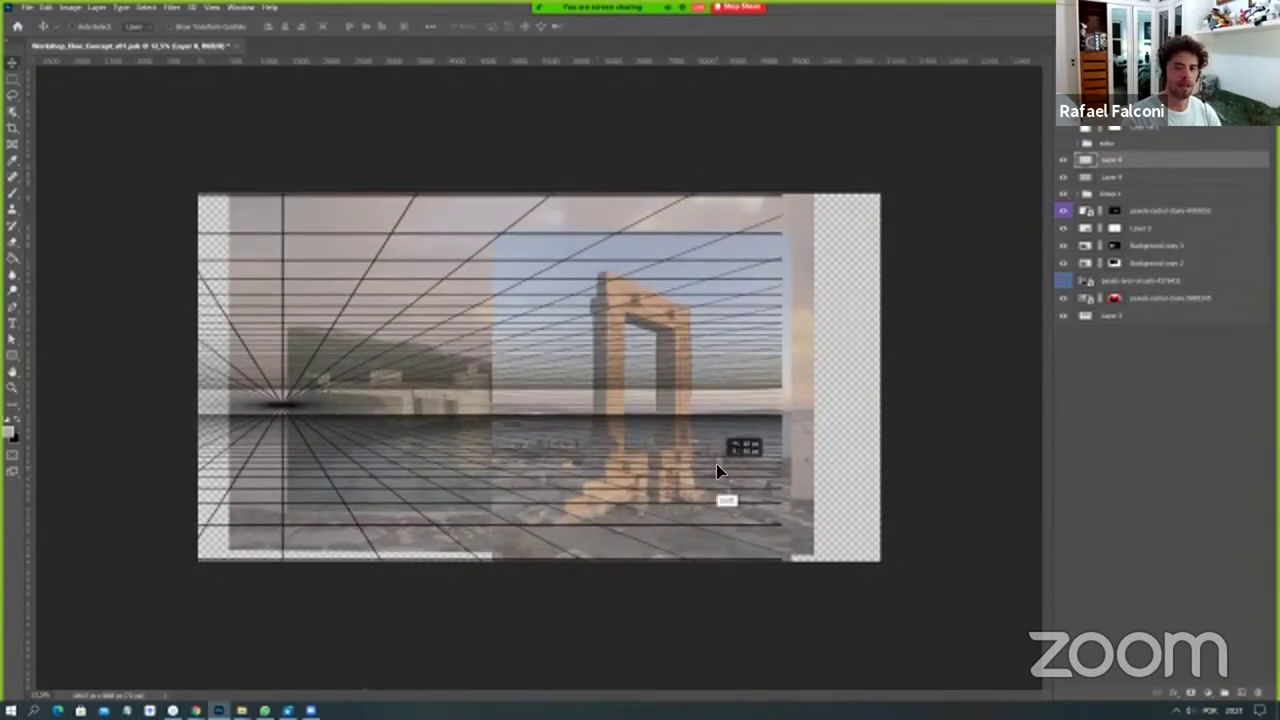
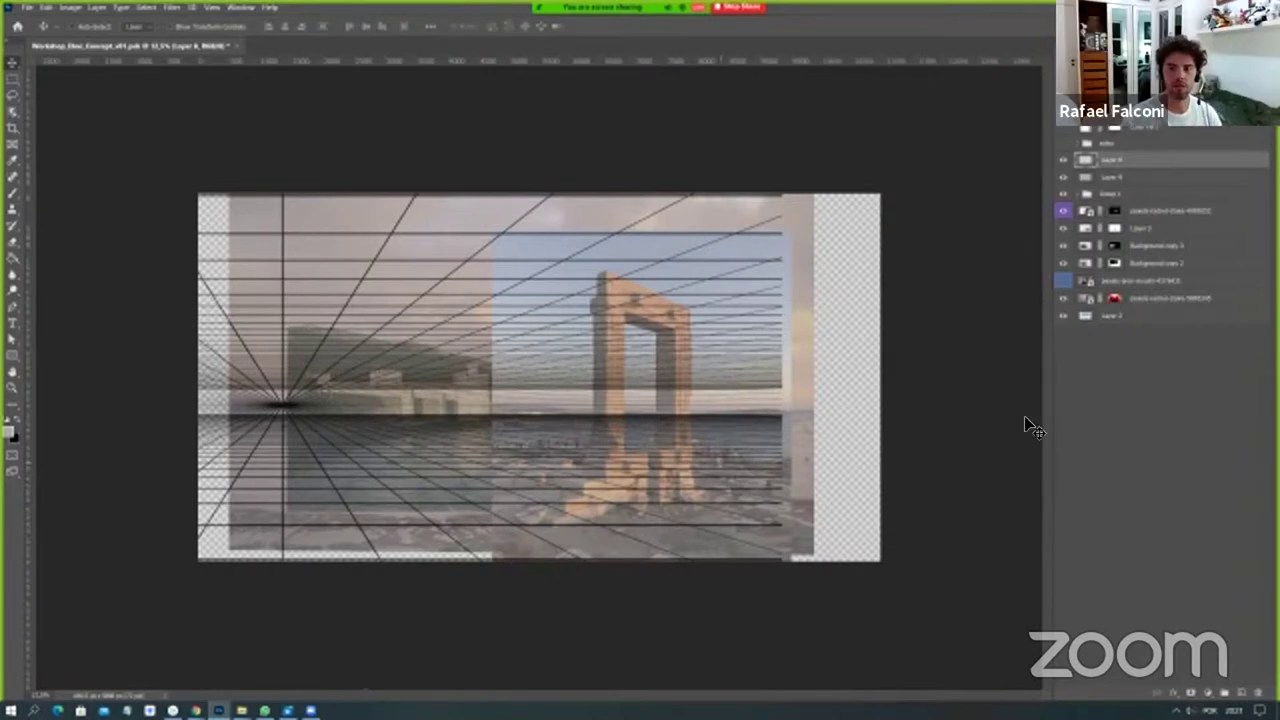
# Toggle Layer 8 and inspect the portal's base up close to compare its stone edges with the grid lines.
pyautogui.click(1064, 161)
pyautogui.click(1064, 161)
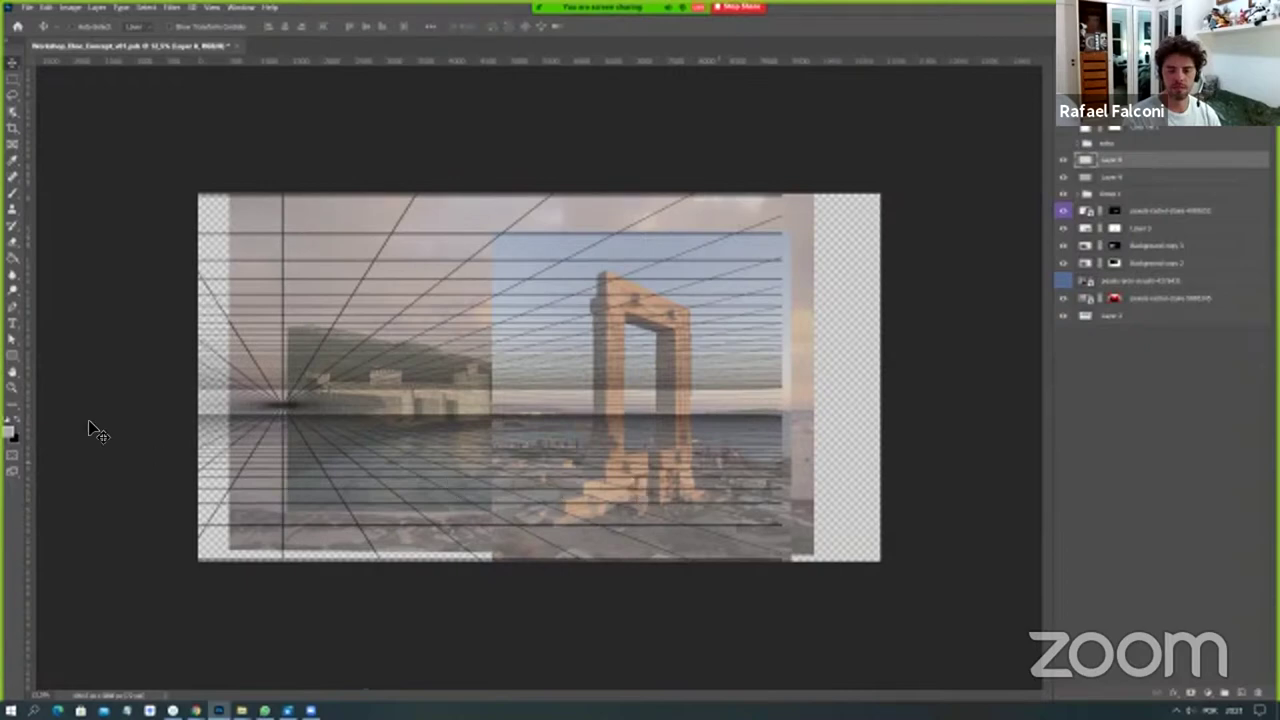
pyautogui.moveTo(665, 505); pyautogui.dragTo(643, 523)
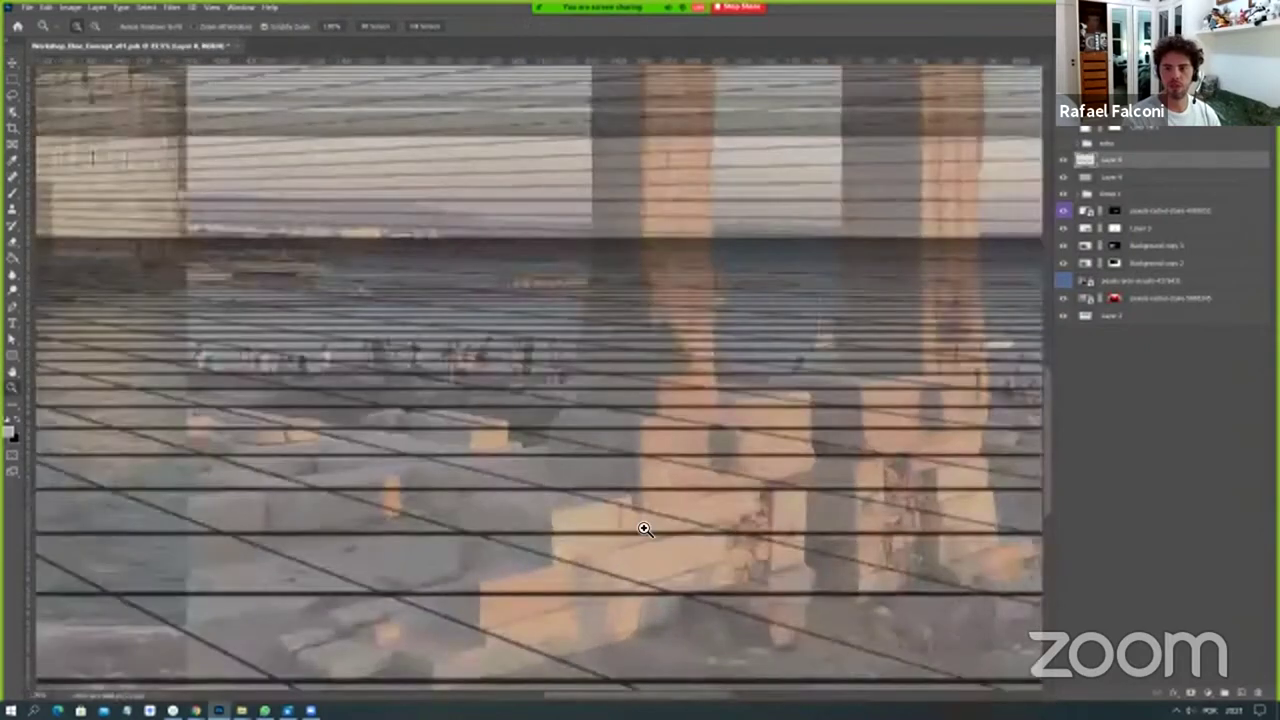
pyautogui.press('v')
pyautogui.click(1063, 162)
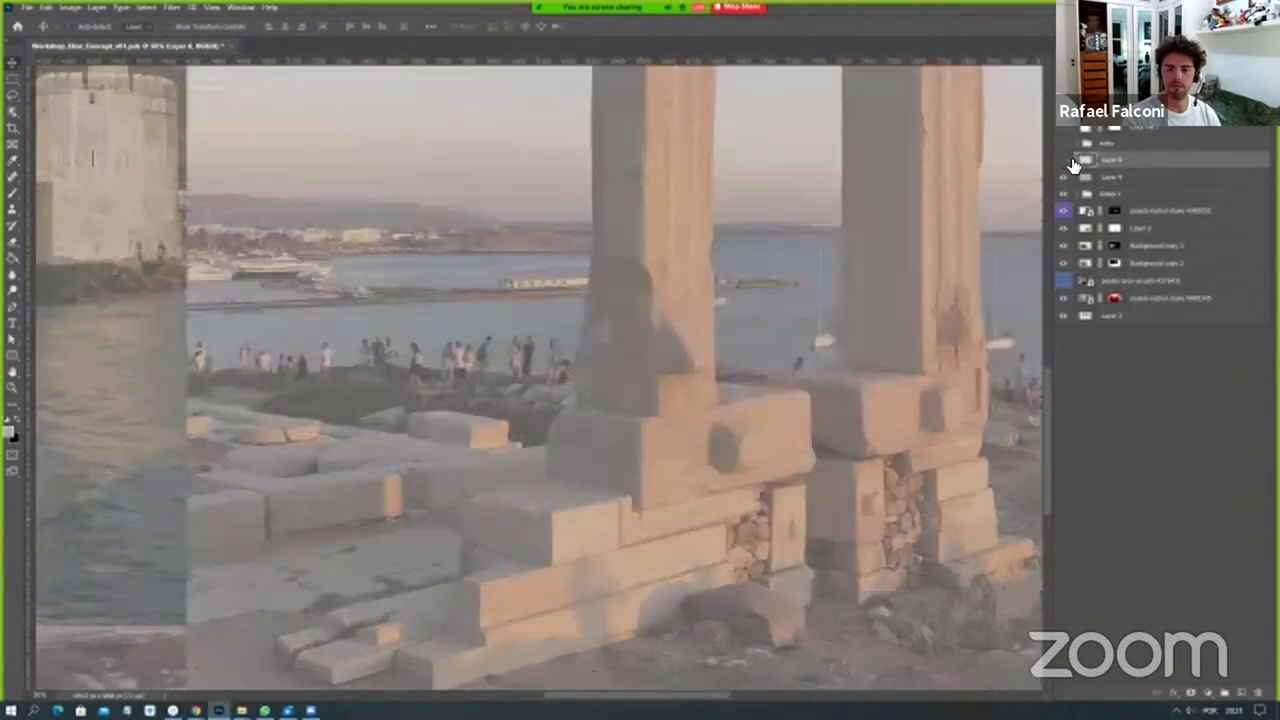
# Hide the Layer 8 perspective grid and the Layer 9 haze overlay so the whole unobstructed composition shows.
pyautogui.click(1066, 162)
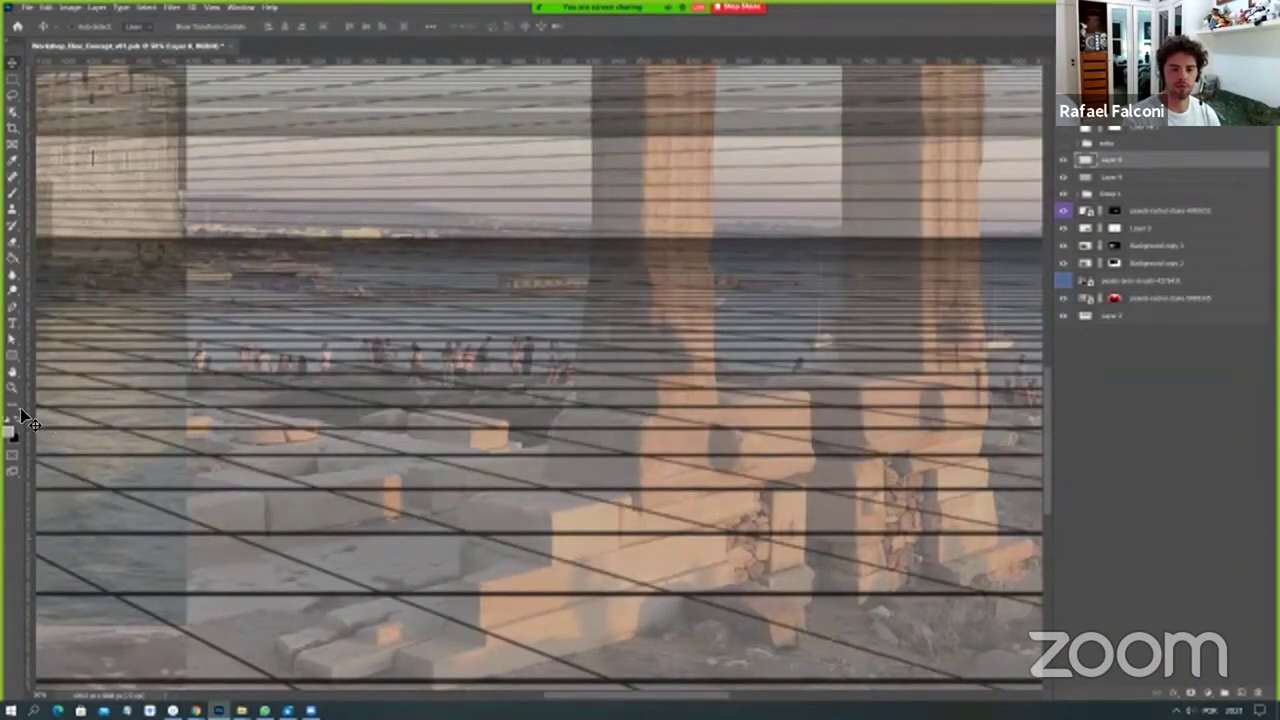
pyautogui.press('z')
pyautogui.rightClick(500, 428)
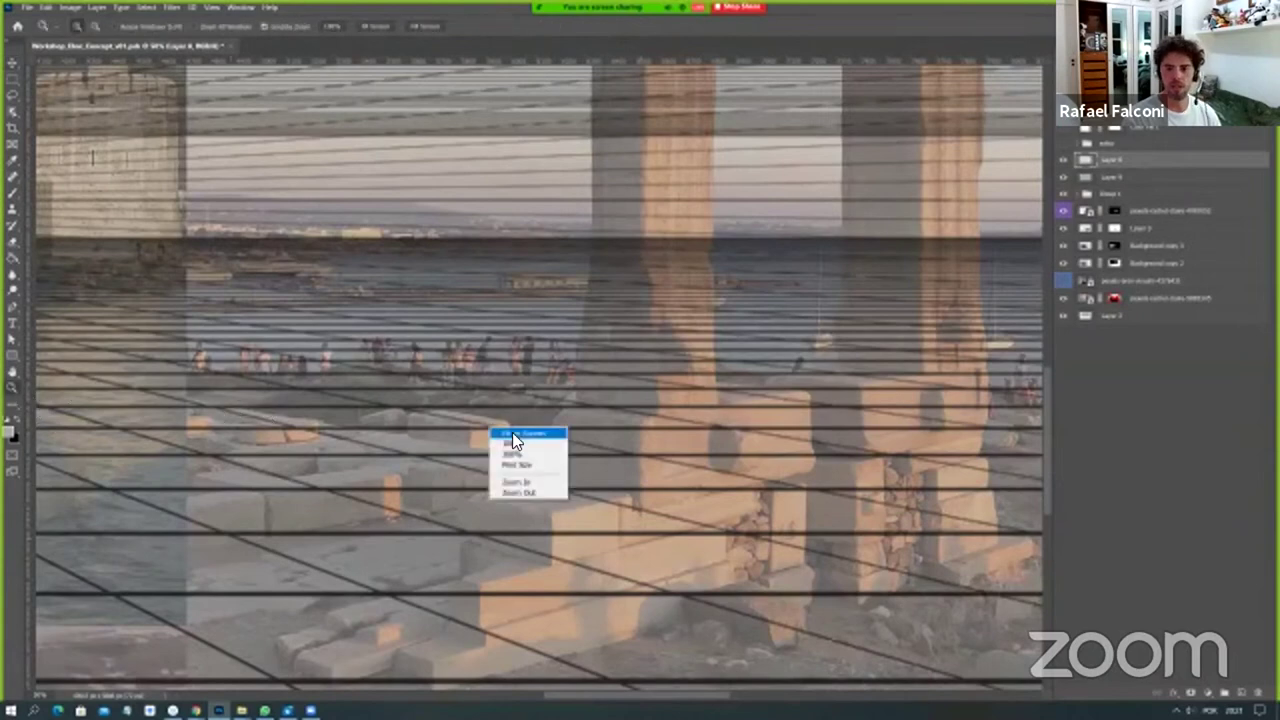
pyautogui.click(512, 433)
pyautogui.hotkey('ctrl', '0')
pyautogui.press('v')
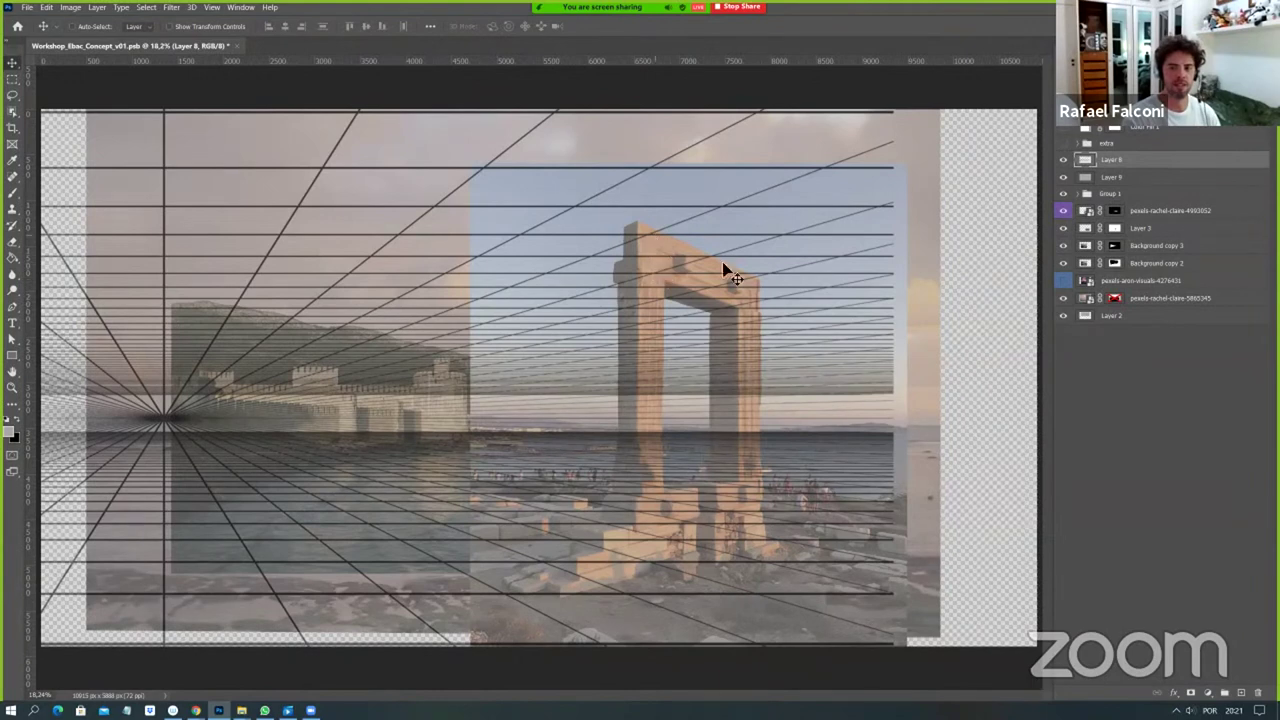
pyautogui.click(1062, 161)
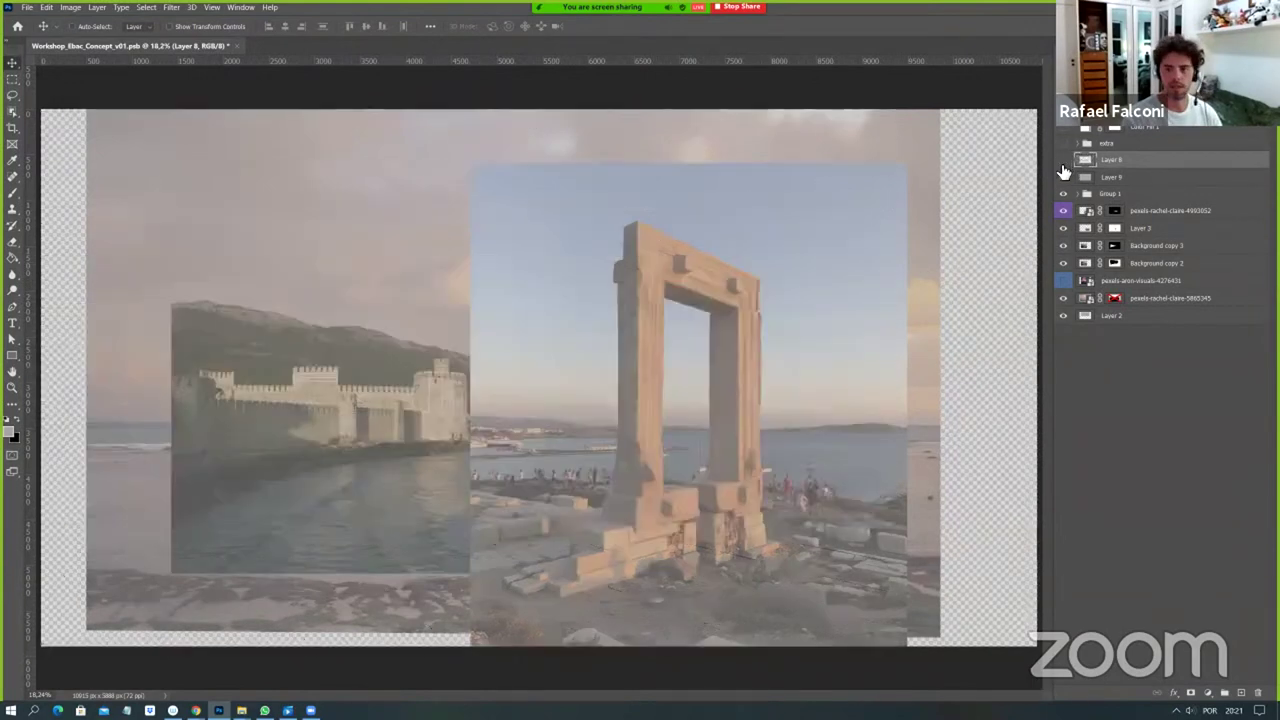
pyautogui.hotkey('ctrl', '-')
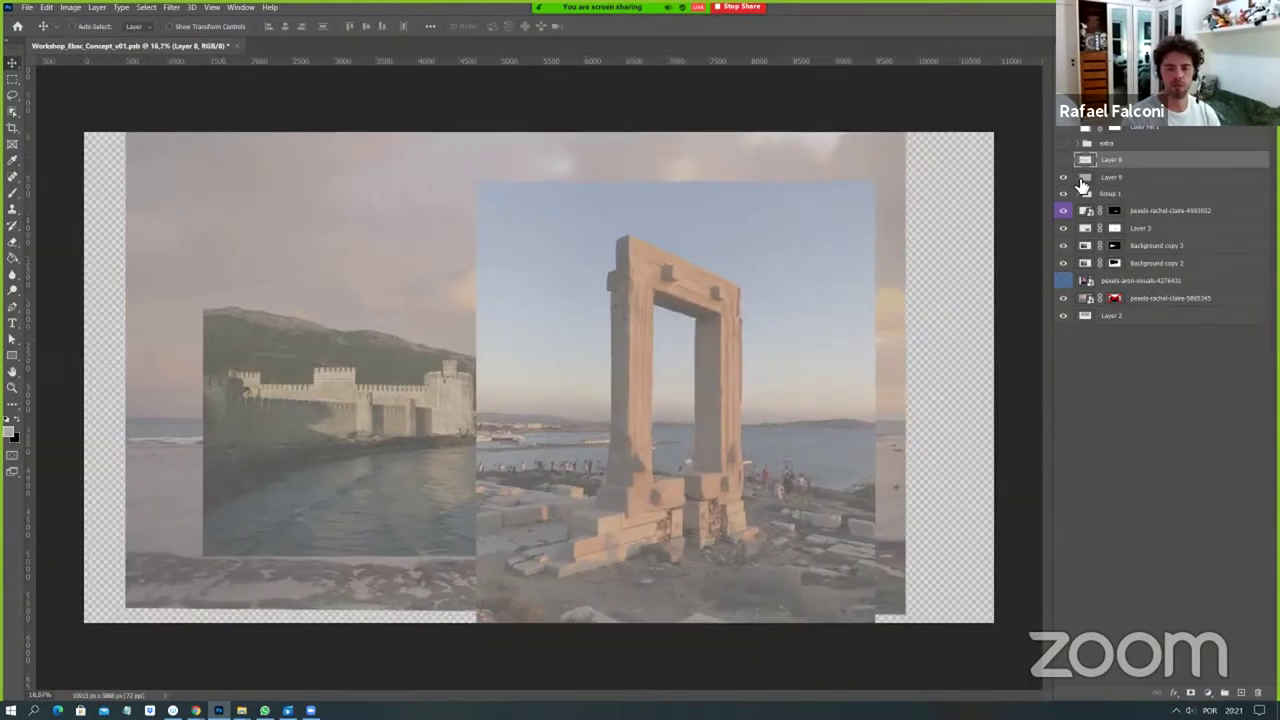
pyautogui.click(1064, 178)
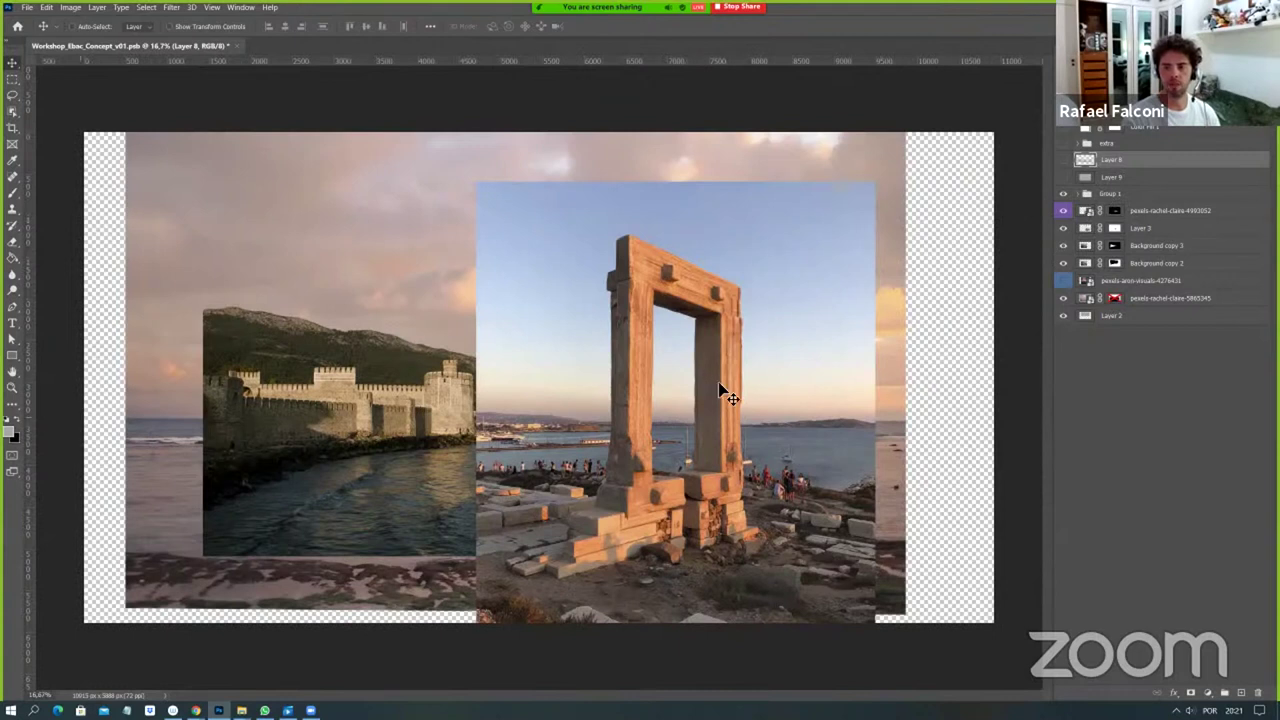
# In Group 1, compare Background copy with the cut-out portal on Layer 1, and leave only Background copy shown and selected.
pyautogui.click(1078, 193)
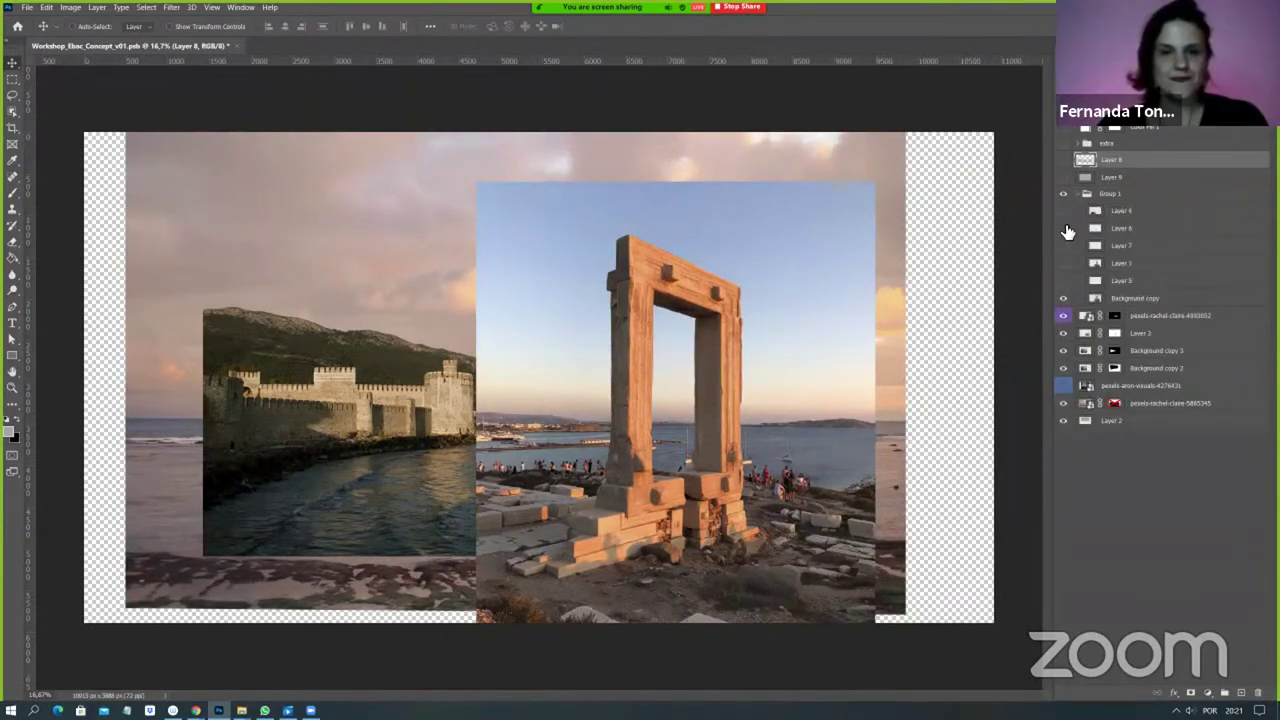
pyautogui.click(1150, 302)
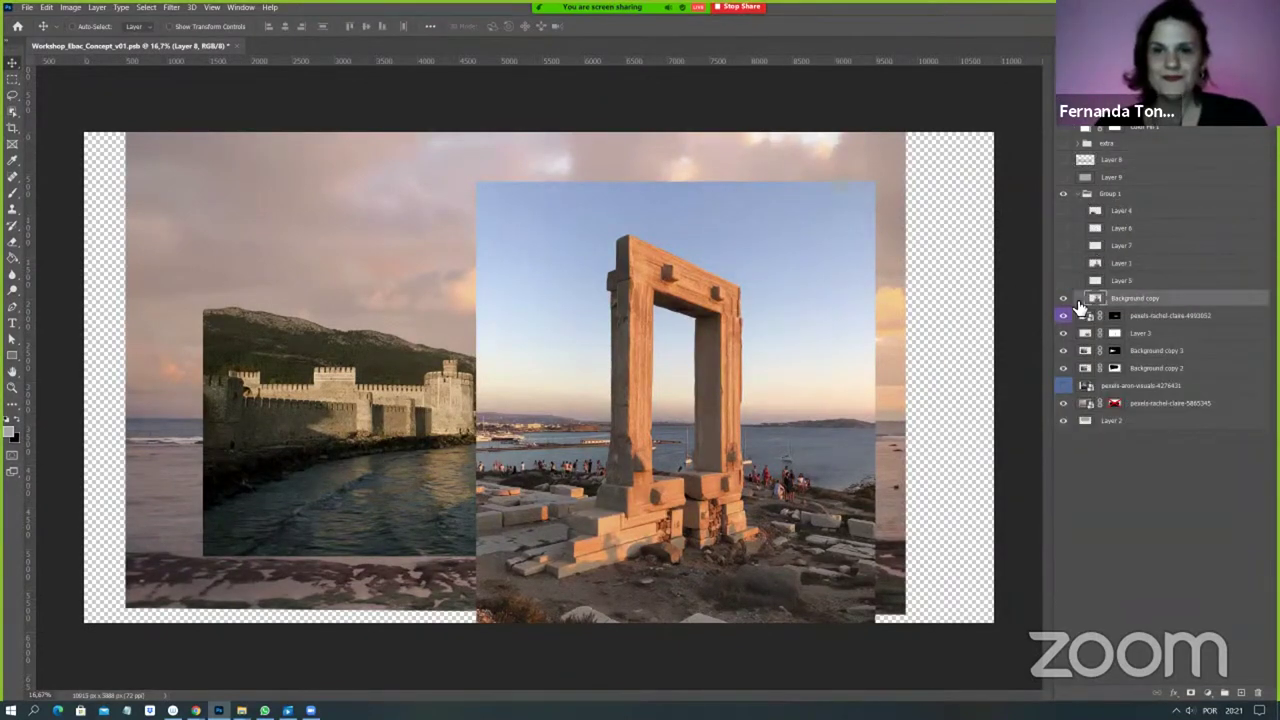
pyautogui.click(1064, 298)
pyautogui.click(1064, 263)
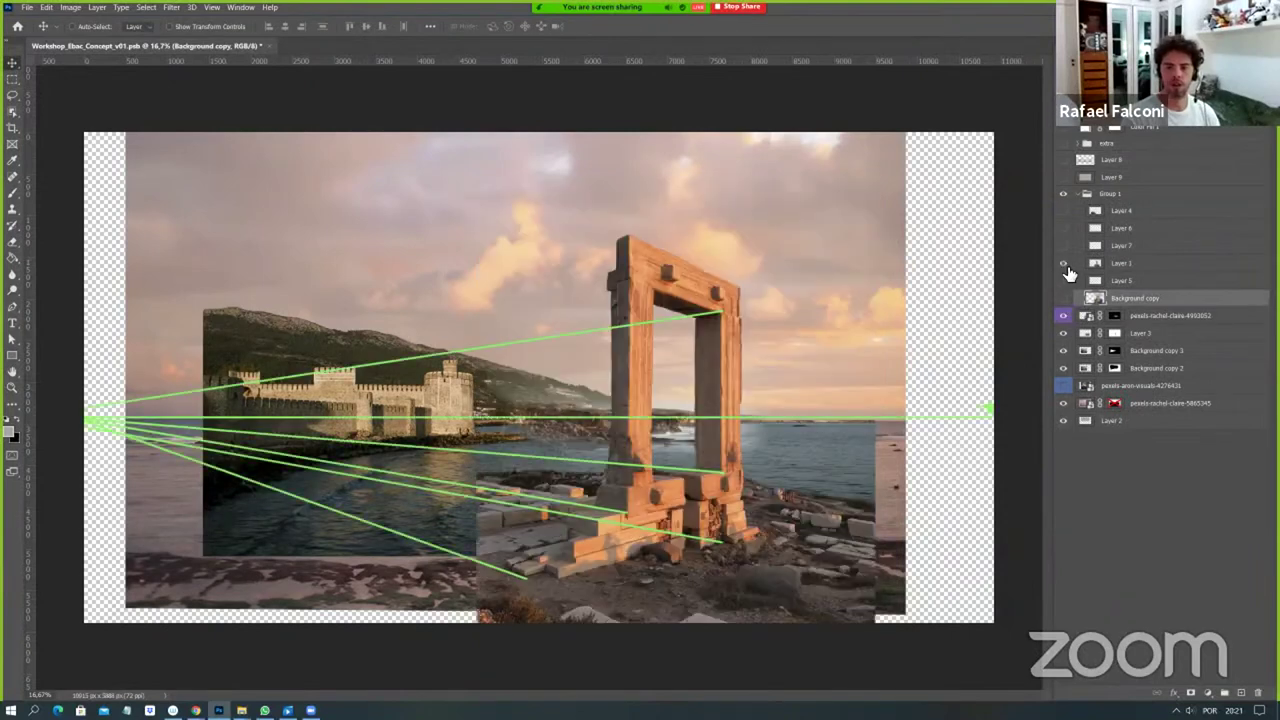
pyautogui.click(1125, 266)
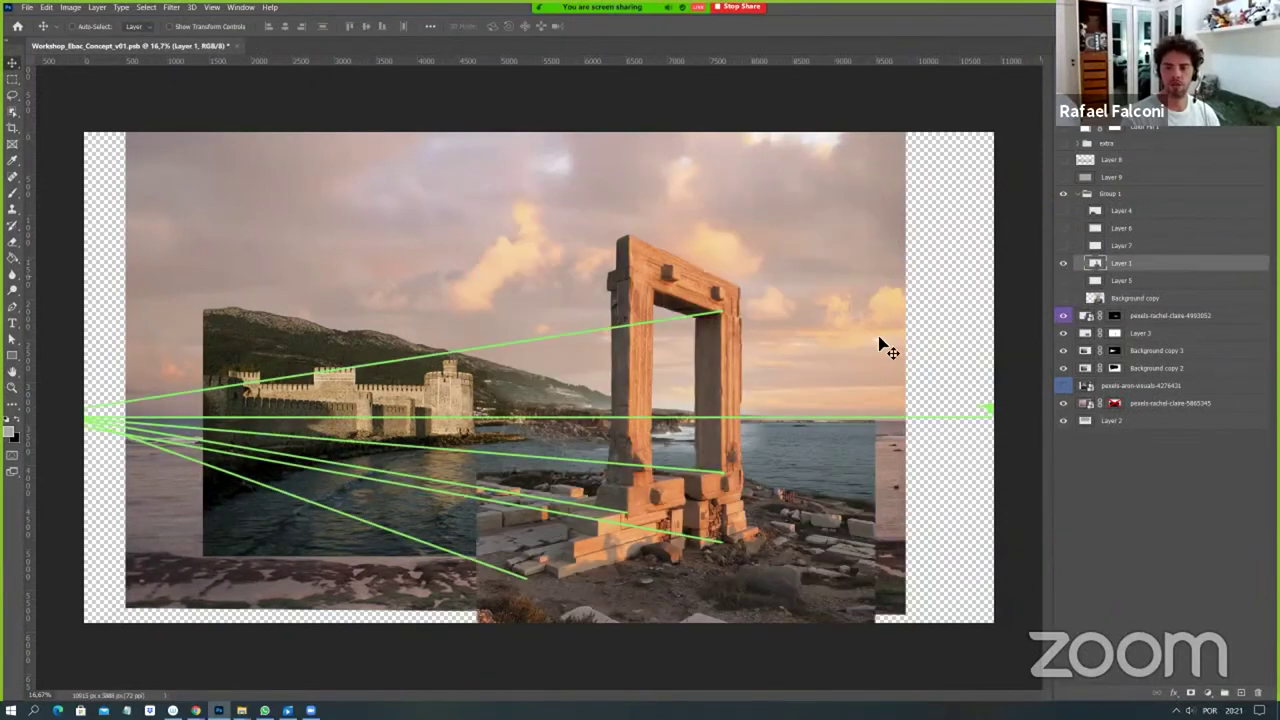
pyautogui.click(1064, 263)
pyautogui.click(1064, 298)
pyautogui.click(1088, 300)
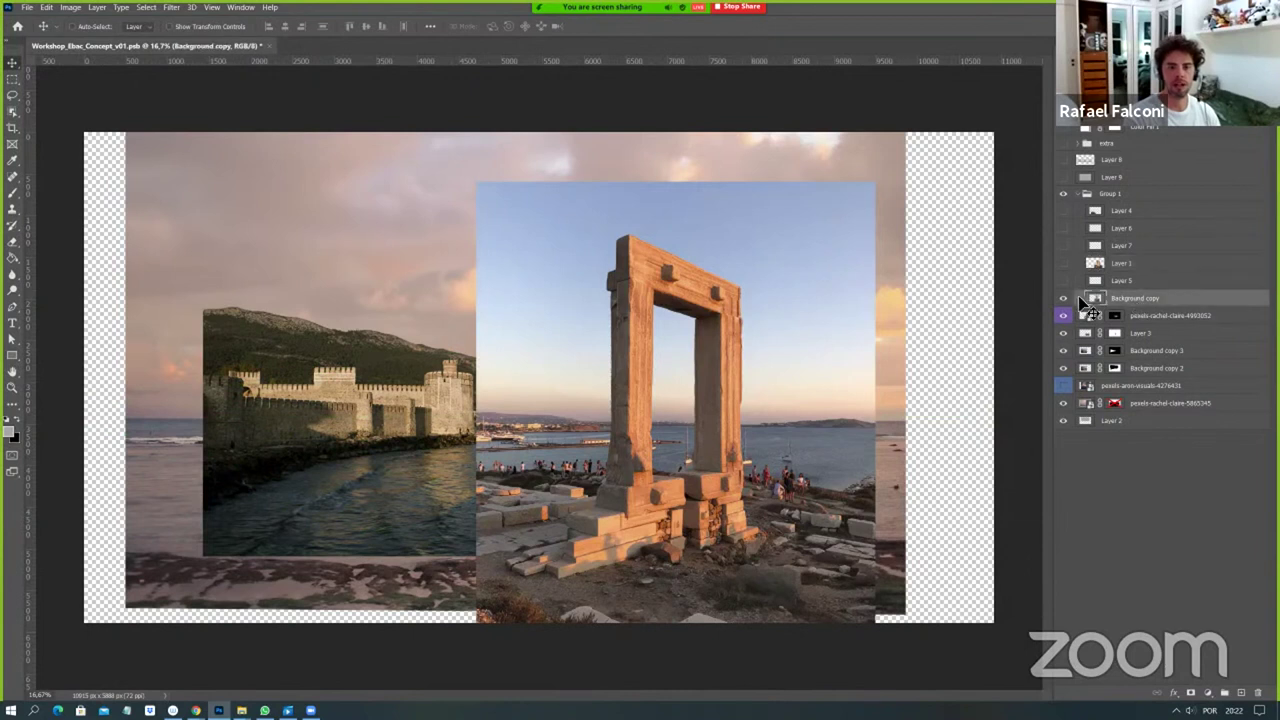
# Try selecting the portal in Background copy with a rectangular Object Selection around the photo, and discard the selection.
pyautogui.press('w')
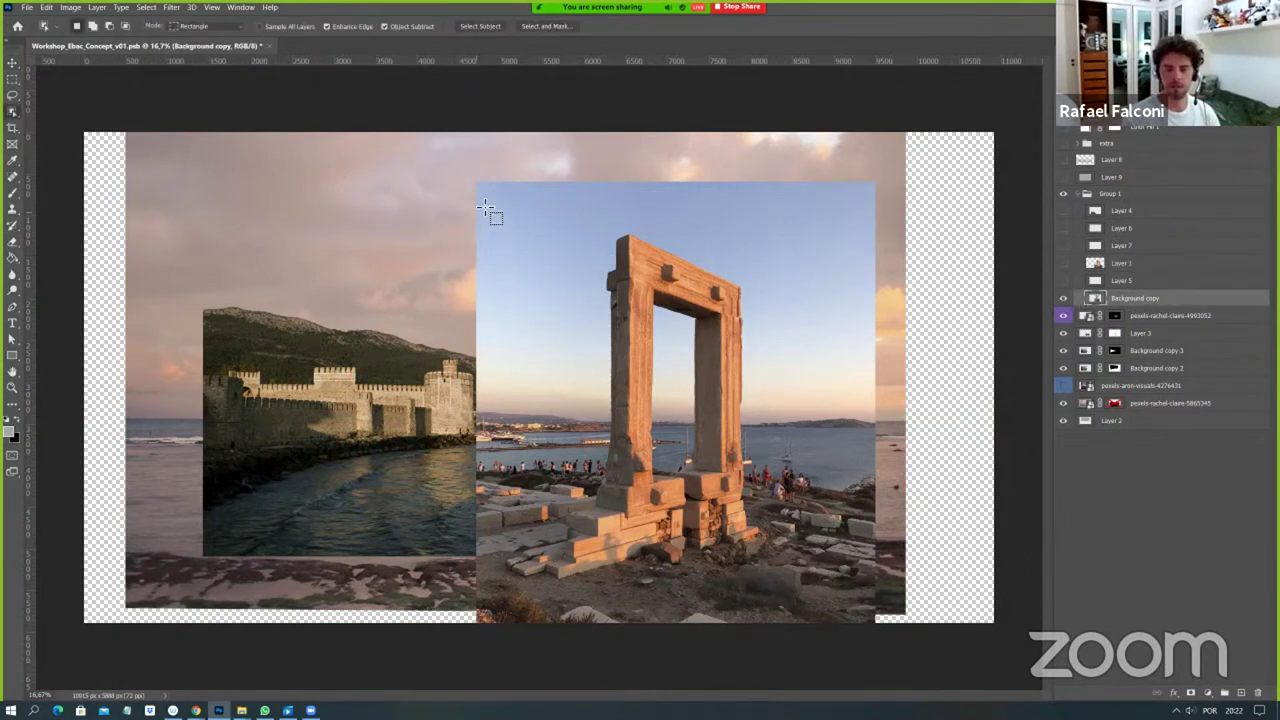
pyautogui.moveTo(484, 207); pyautogui.dragTo(473, 200)
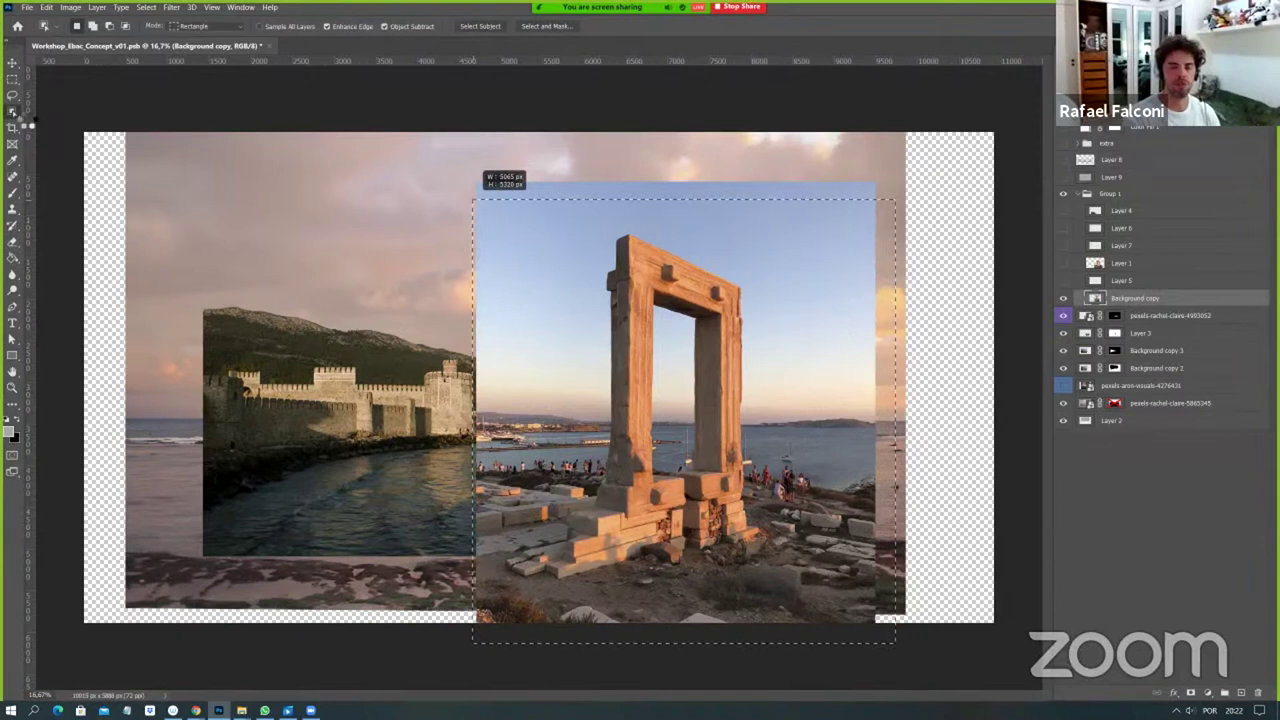
pyautogui.moveTo(287, 246); pyautogui.dragTo(473, 200)
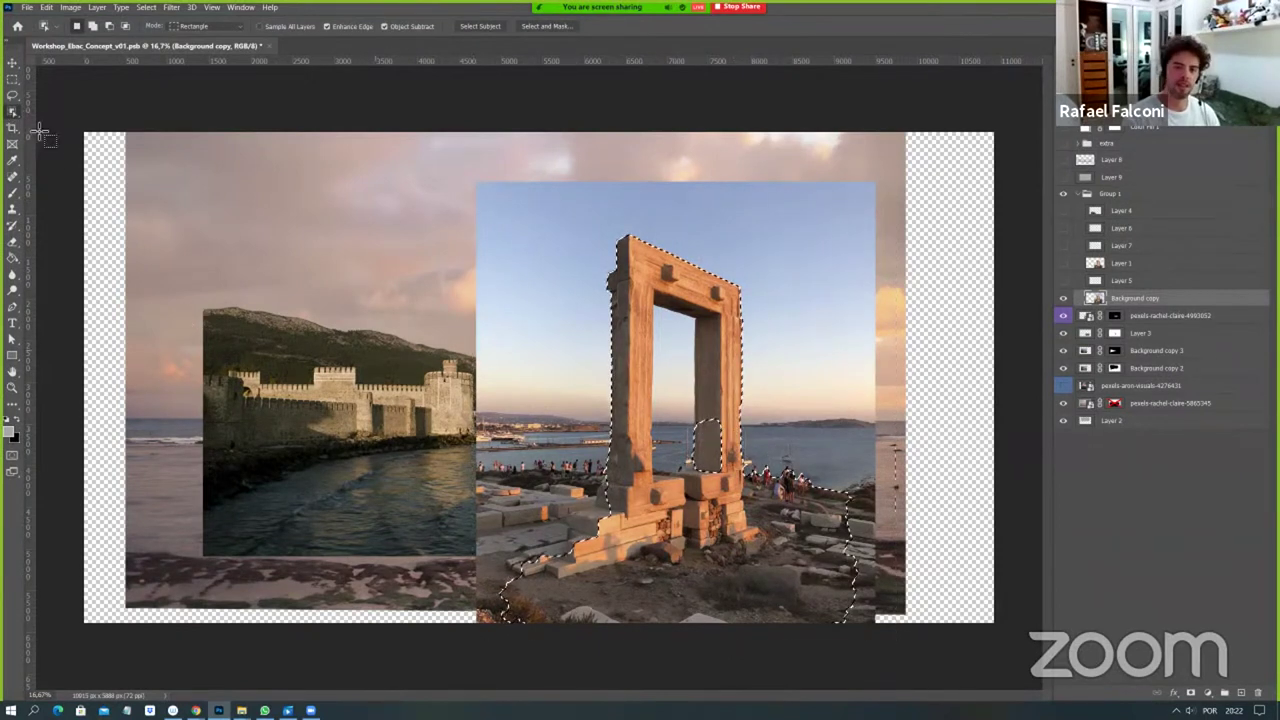
pyautogui.press('m')
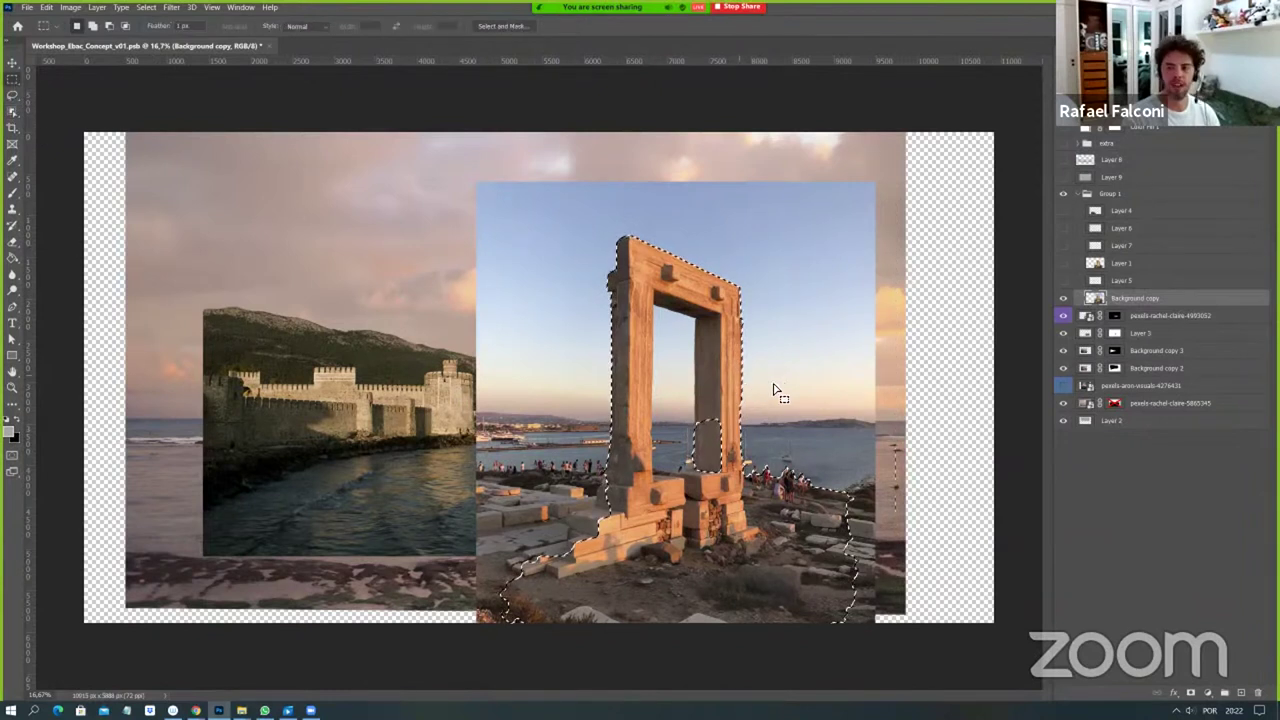
pyautogui.click(787, 396)
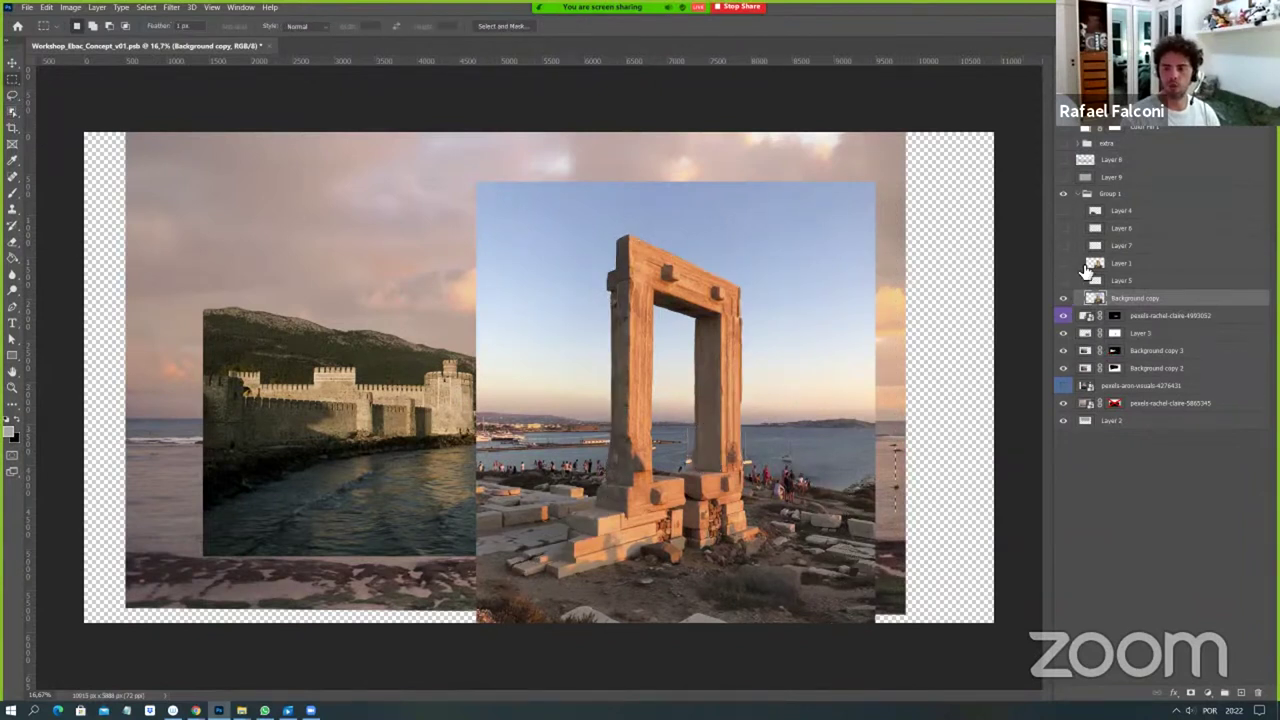
# Add a layer mask to Background copy and convert the layer to a smart object.
pyautogui.click(1190, 692)
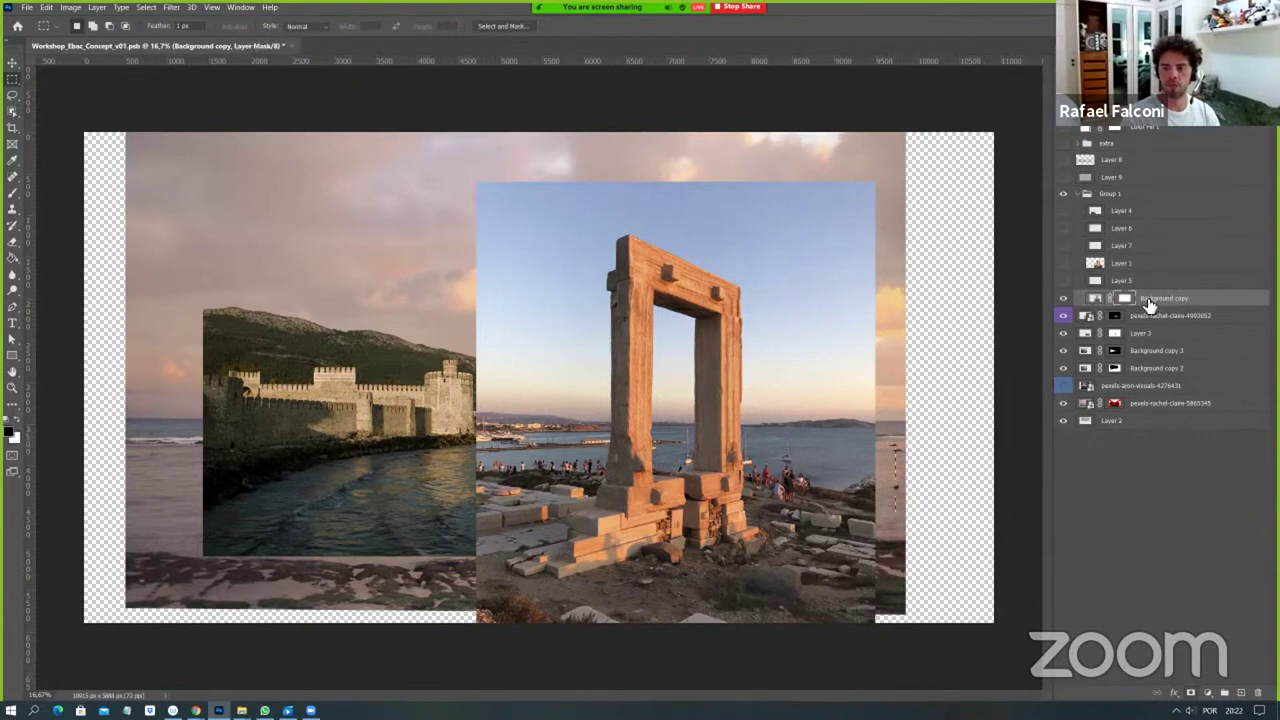
pyautogui.rightClick(1146, 300)
pyautogui.click(1072, 350)
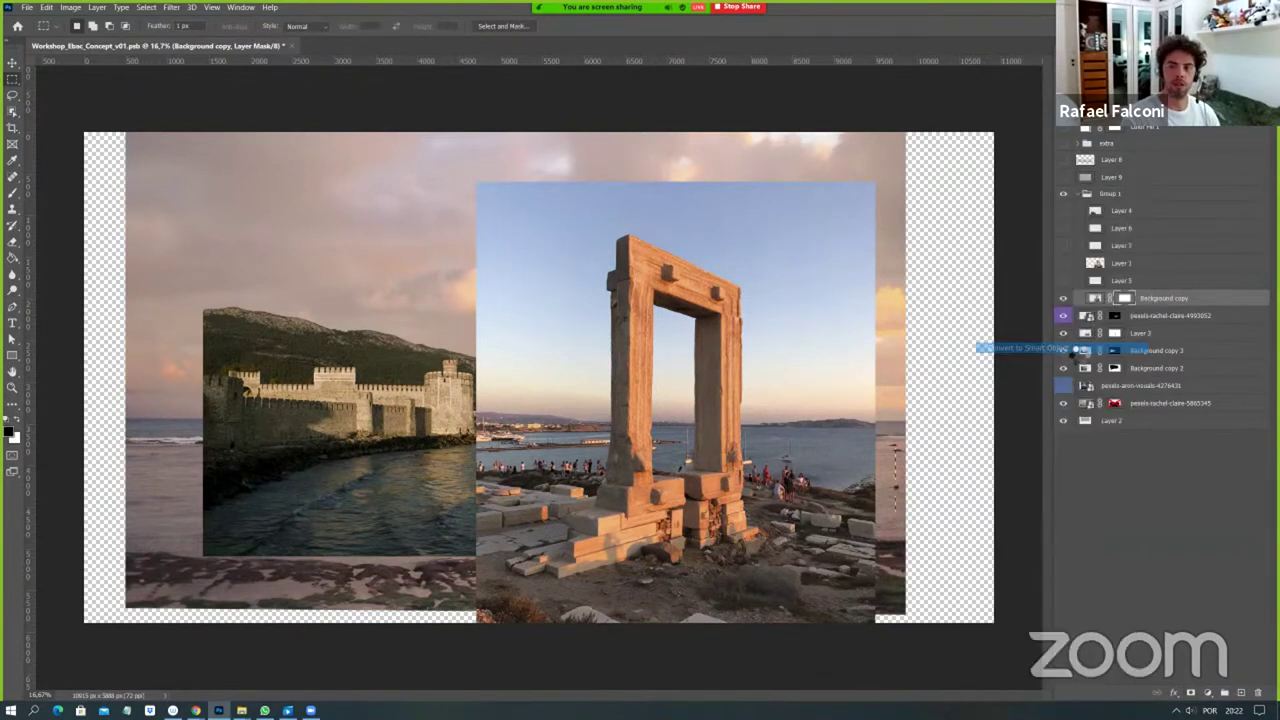
# Open the smart object's contents and save a selection made from its Blue channel as a new alpha channel.
pyautogui.doubleClick(1095, 298)
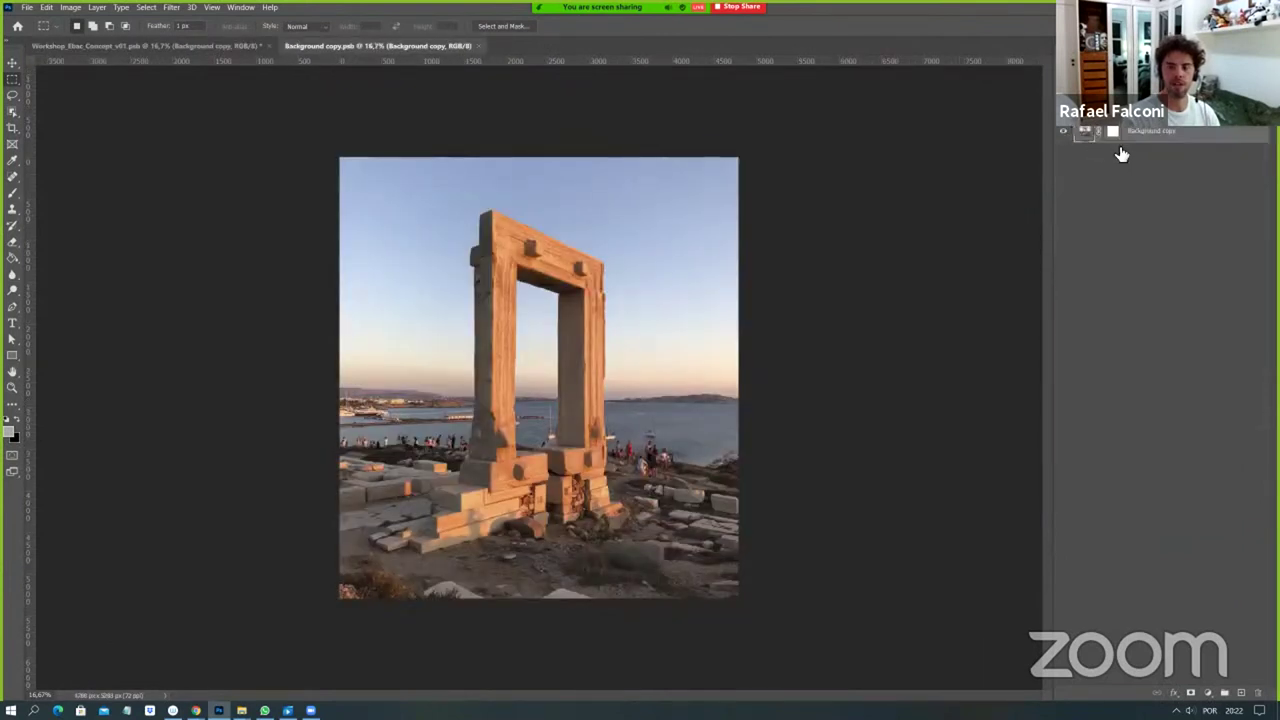
pyautogui.click(1085, 148)
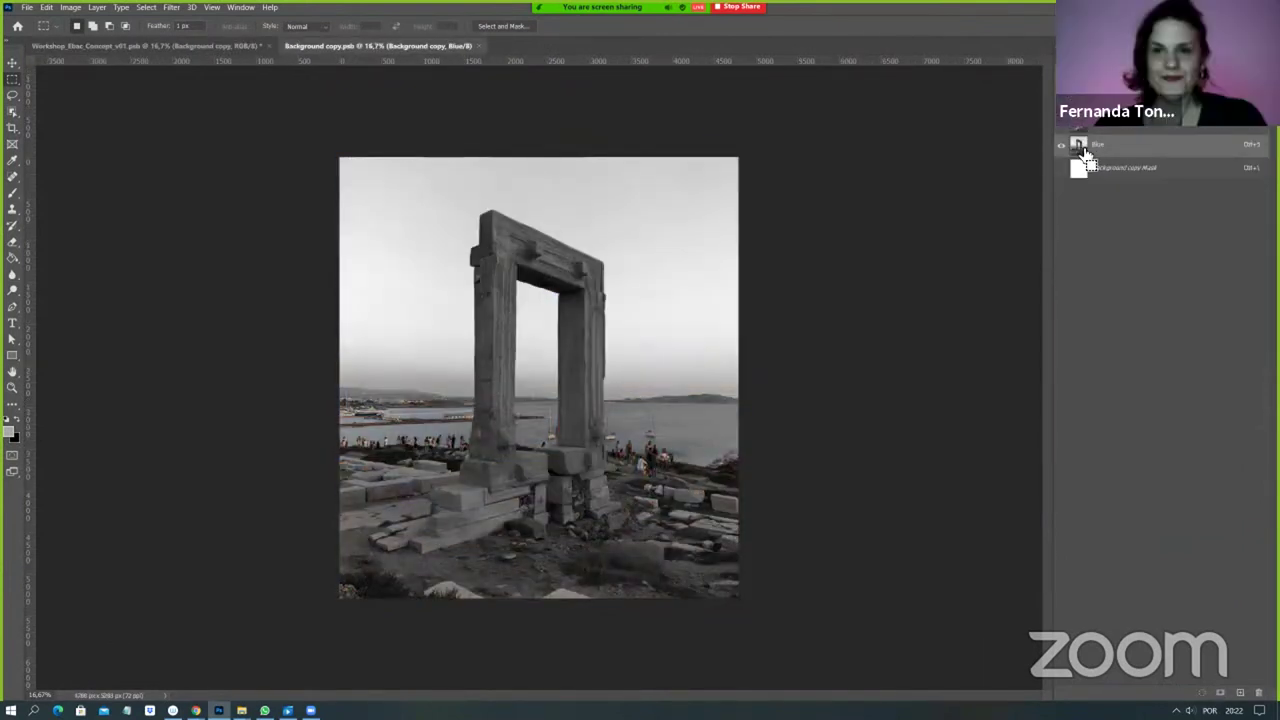
pyautogui.keyDown('ctrl'); pyautogui.click(1082, 155); pyautogui.keyUp('ctrl')
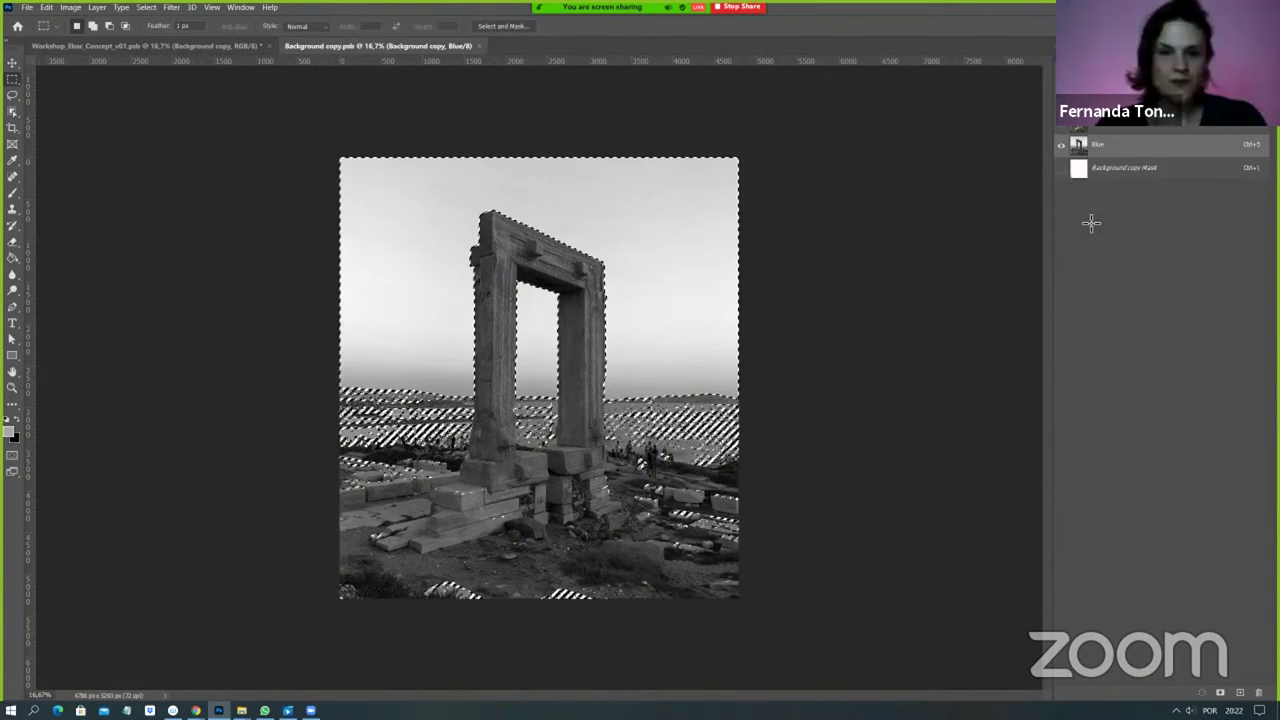
pyautogui.click(1220, 692)
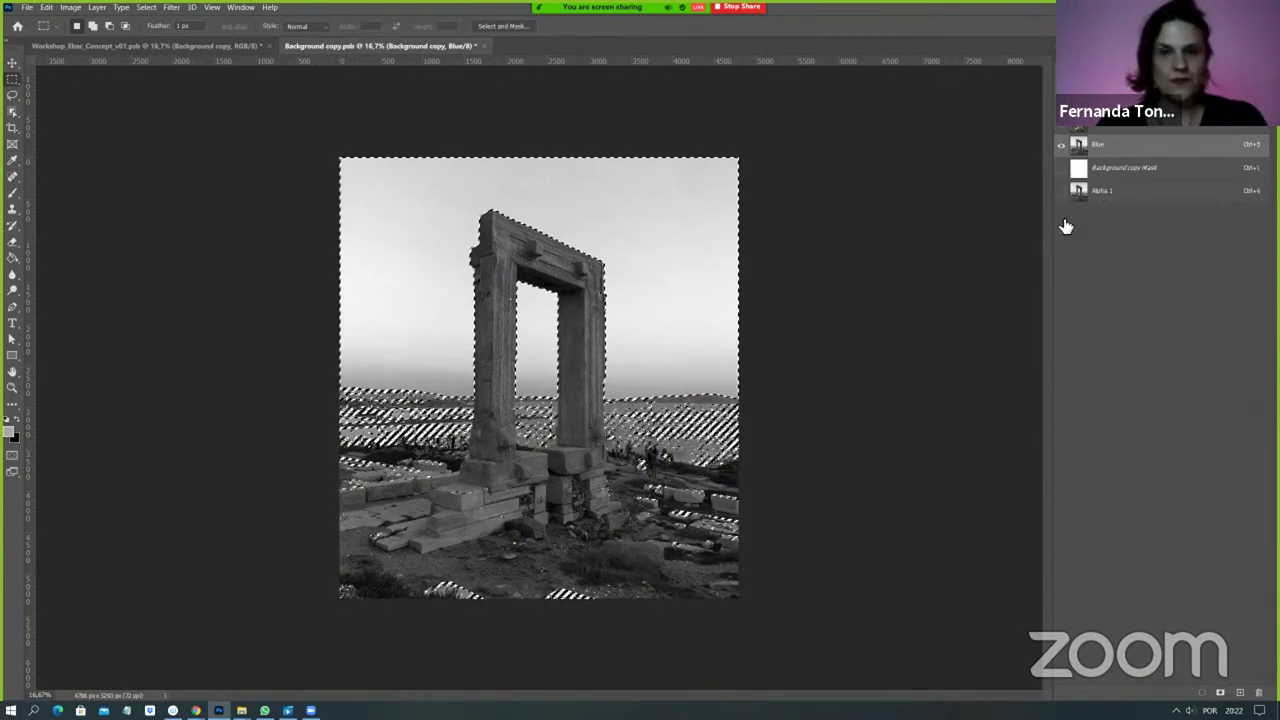
# Raise the contrast of Alpha 1 with Curves, setting the white point's input to about 167 and the black point's to 57.
pyautogui.click(1113, 199)
pyautogui.hotkey('ctrl', 'd')
pyautogui.hotkey('ctrl', 'm')
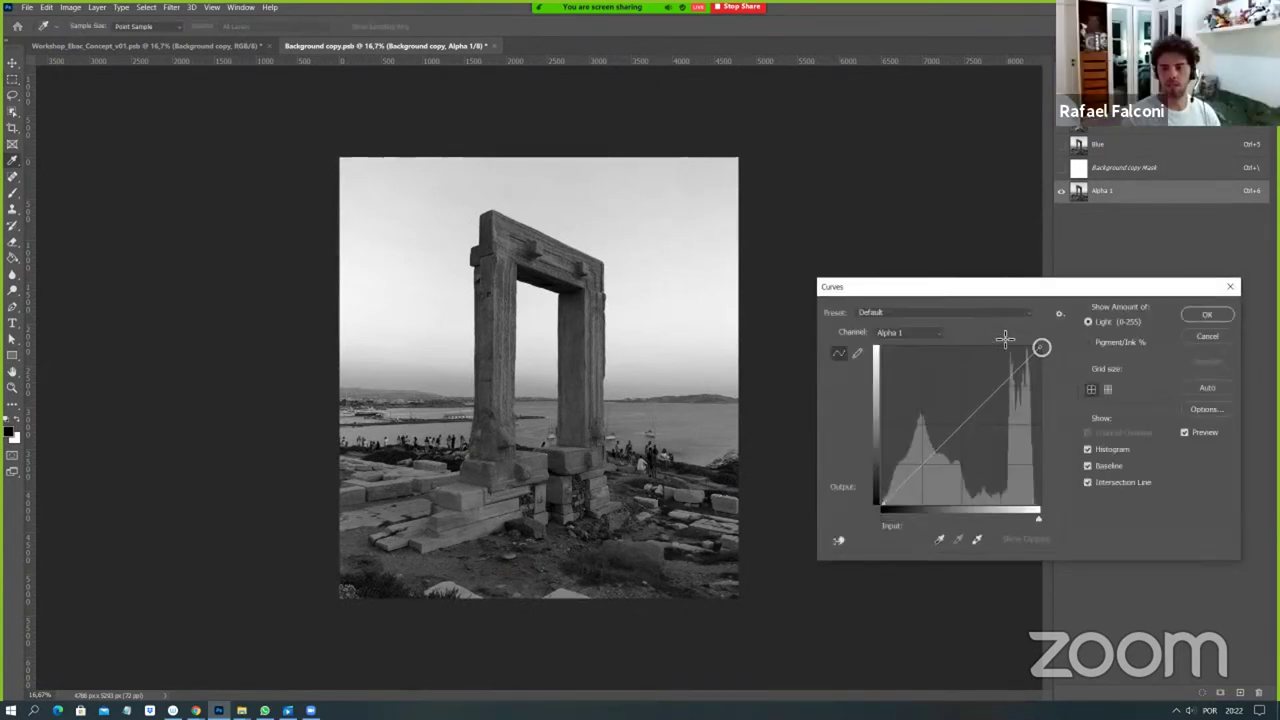
pyautogui.moveTo(1040, 347); pyautogui.dragTo(985, 347)
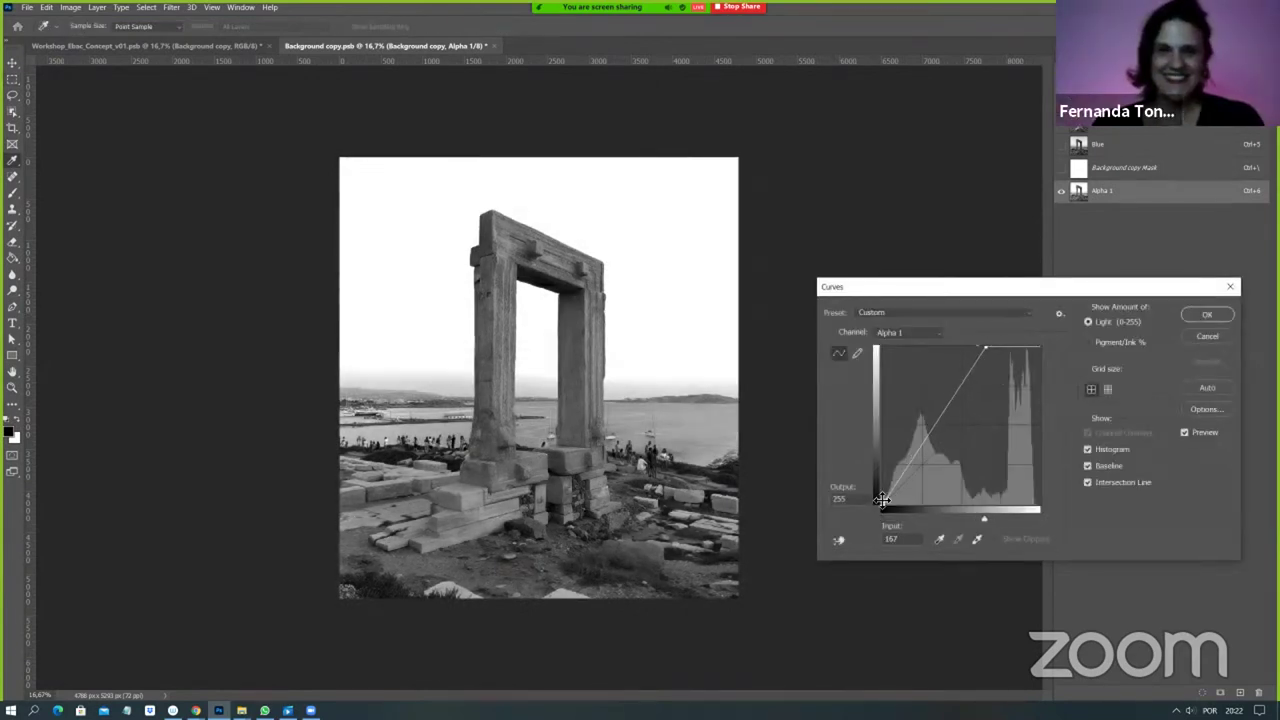
pyautogui.moveTo(882, 505); pyautogui.dragTo(918, 505)
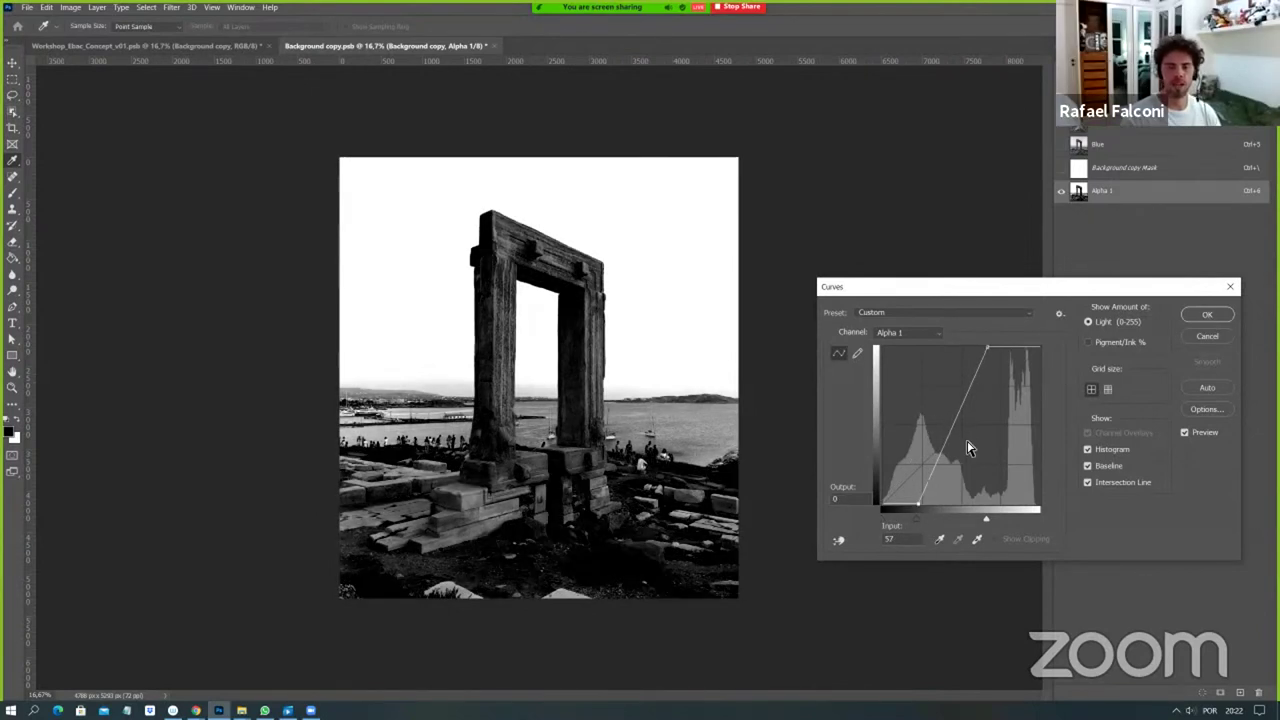
pyautogui.press('Return')
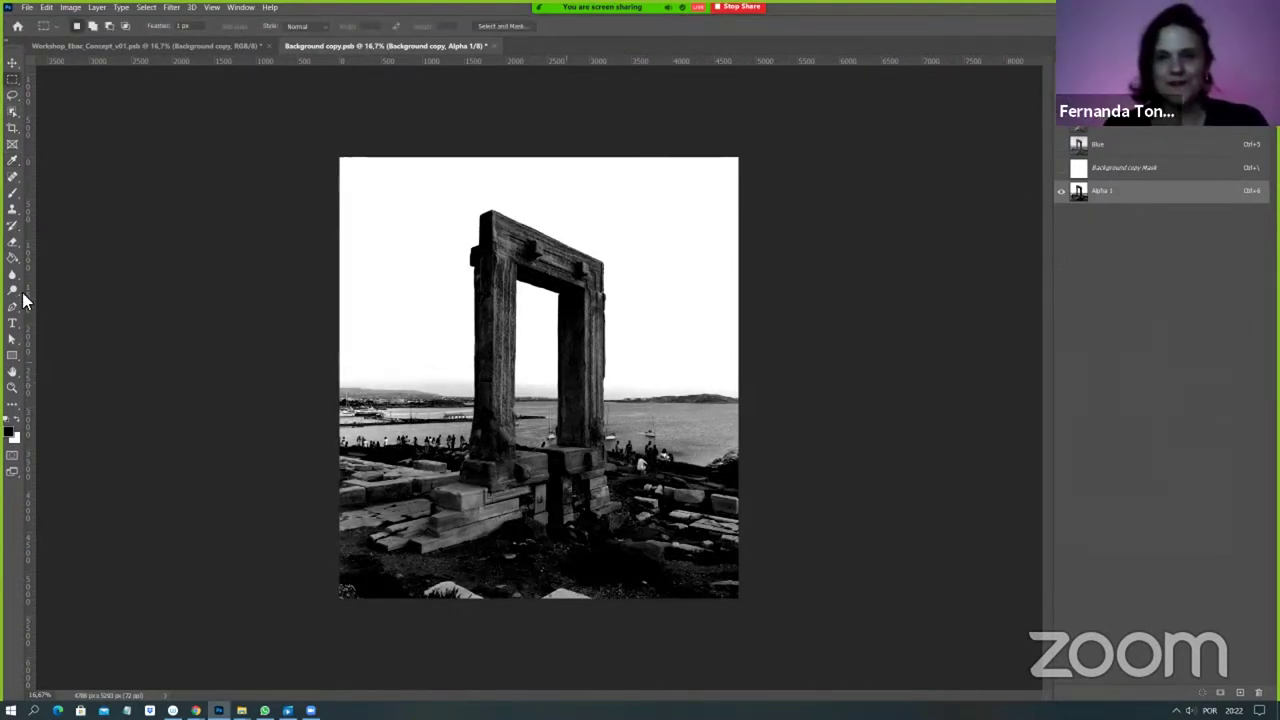
# Burn the portal's lintel and both columns to solid black in Alpha 1, using the Shadows range and raising the exposure to 50%.
pyautogui.moveTo(12, 290); pyautogui.dragTo(50, 302)
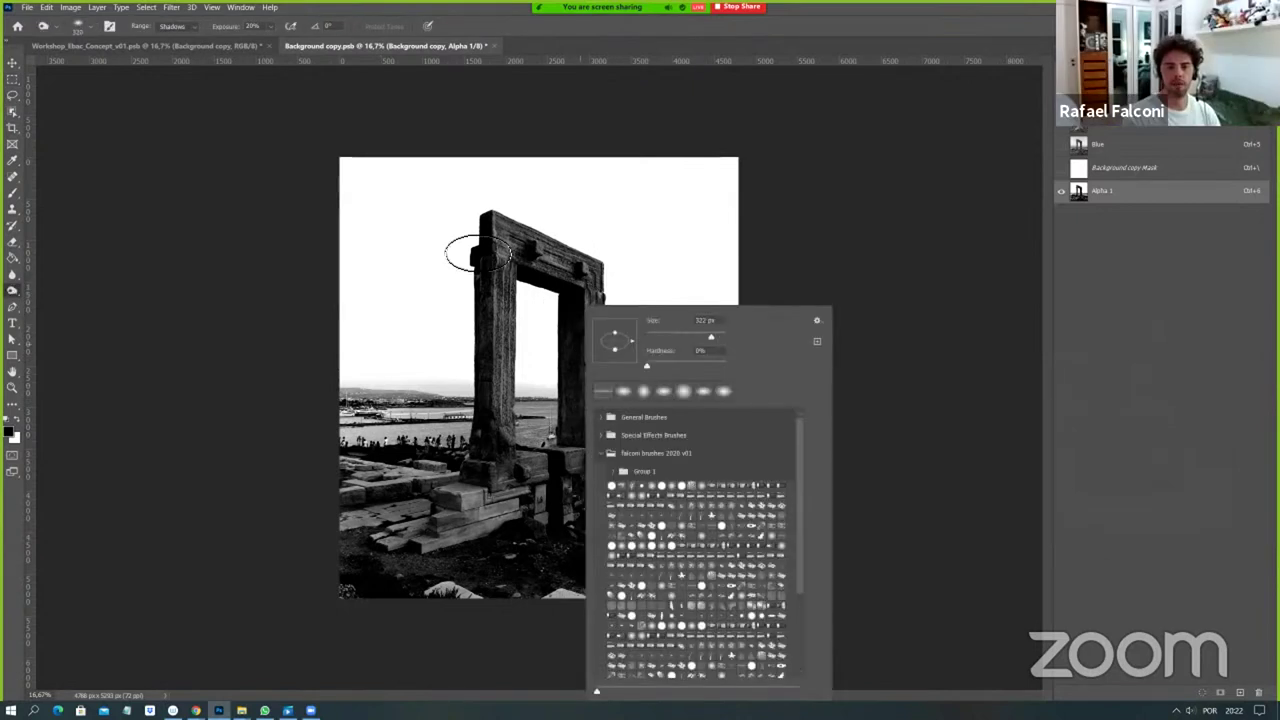
pyautogui.press('Return')
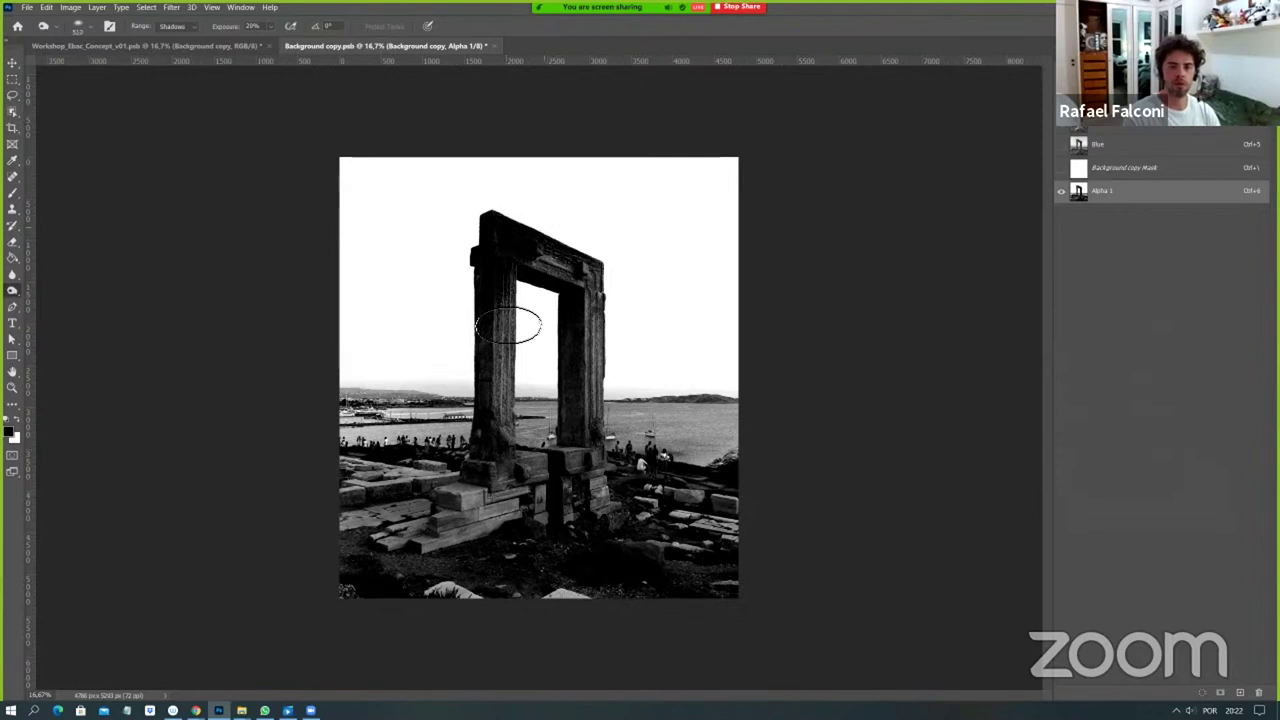
pyautogui.moveTo(612, 285); pyautogui.dragTo(588, 310)
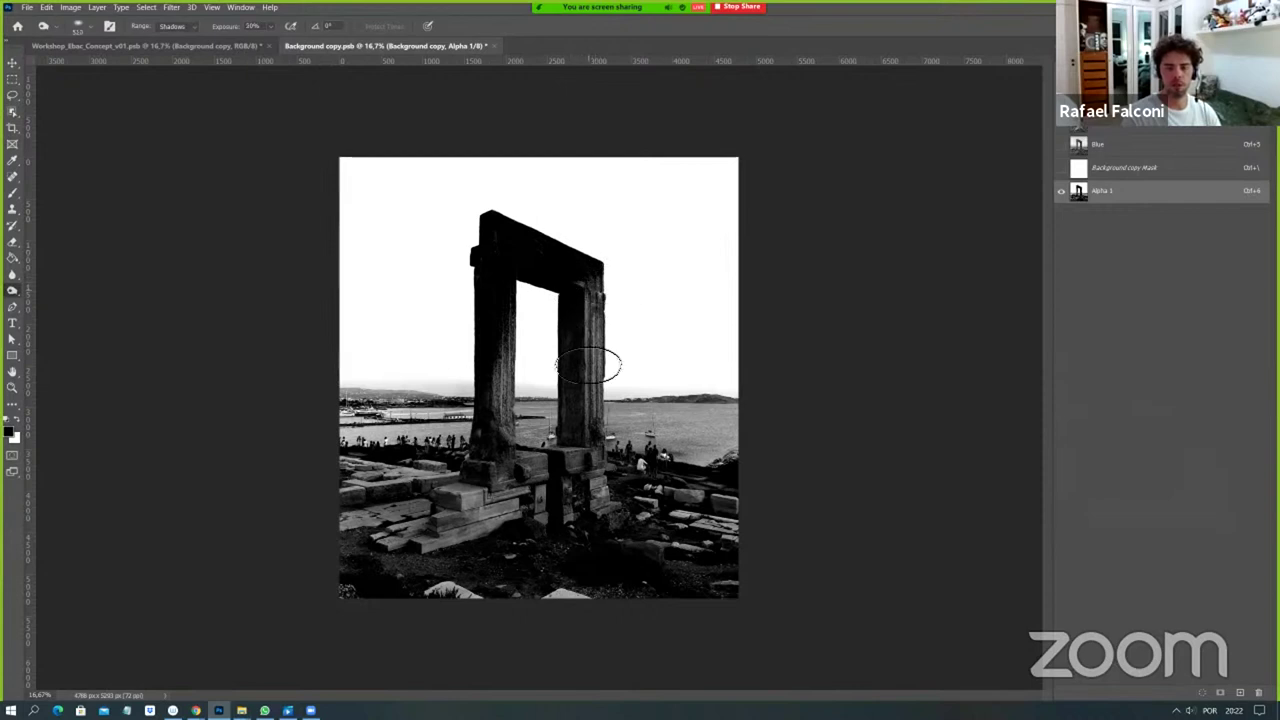
pyautogui.press('5')
pyautogui.moveTo(591, 366)
pyautogui.mouseDown()
pyautogui.moveTo(548, 379)
pyautogui.moveTo(508, 346)
pyautogui.moveTo(500, 425)
pyautogui.moveTo(524, 359)
pyautogui.mouseUp()
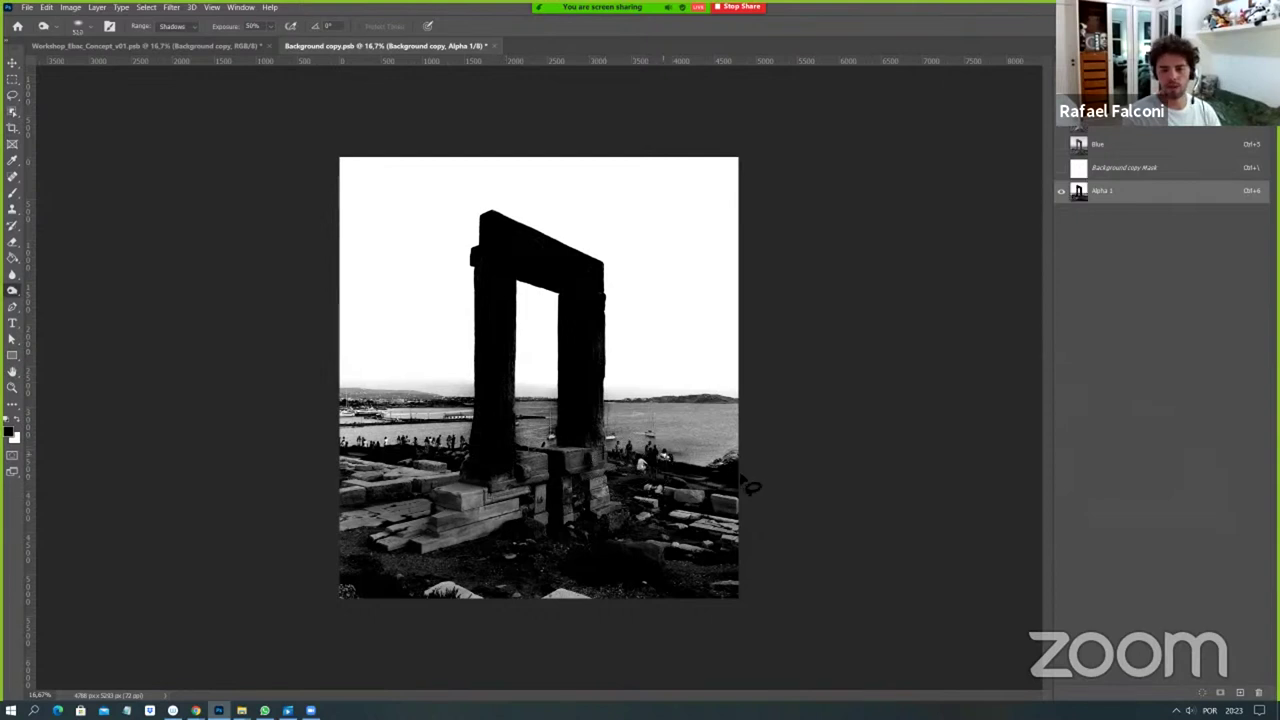
# Lasso the rocky foreground from the column bases to the photo's lower edge and paint it solid black in Alpha 1.
pyautogui.press('l')
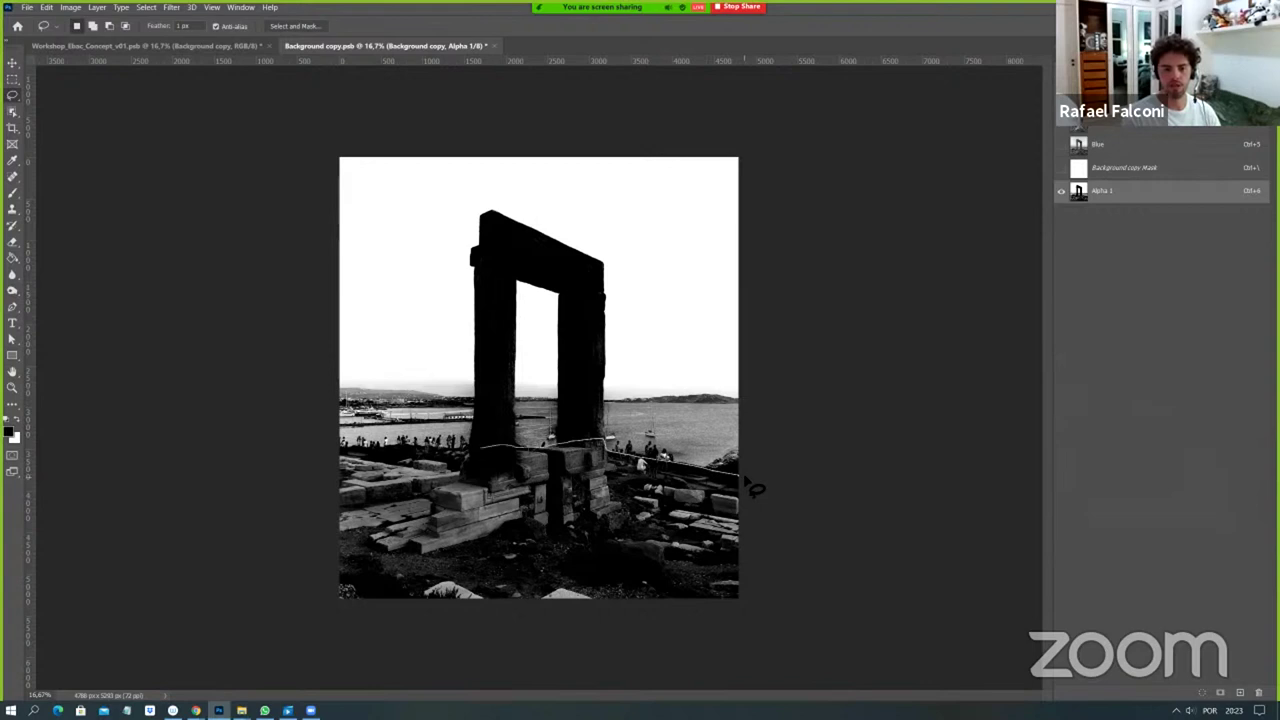
pyautogui.moveTo(755, 488); pyautogui.dragTo(752, 490)
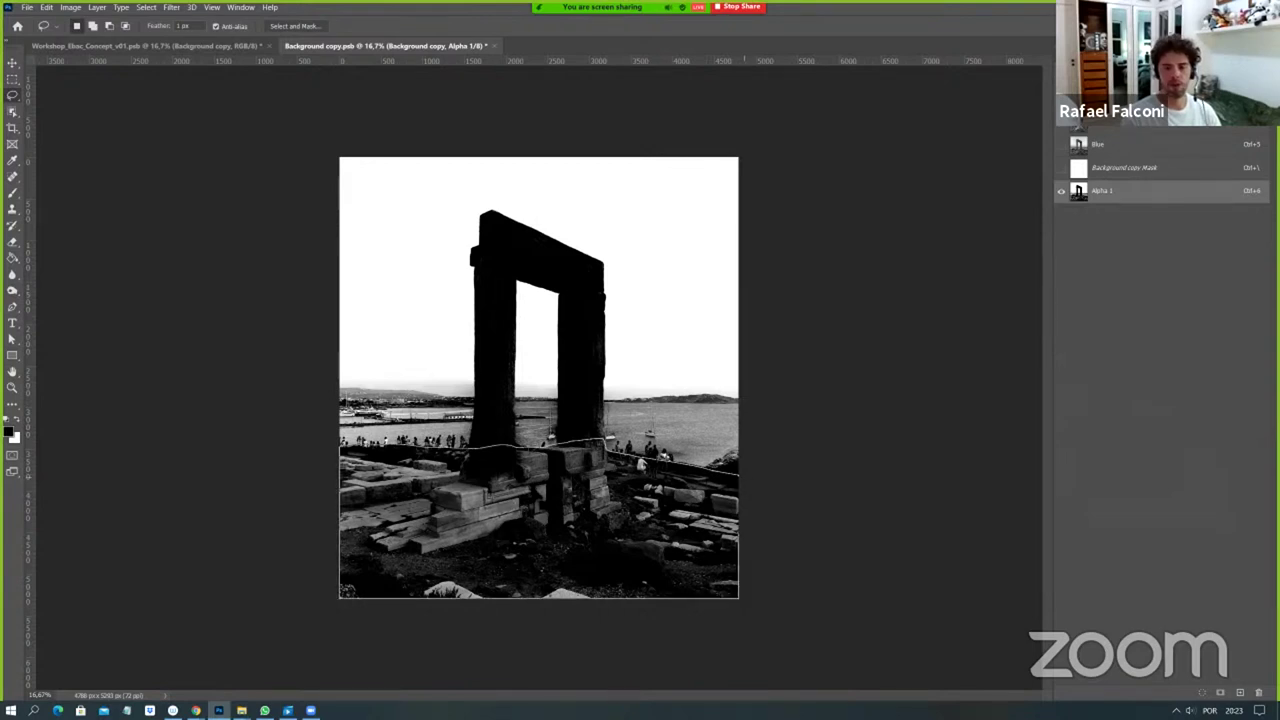
pyautogui.press('b')
pyautogui.rightClick(597, 397)
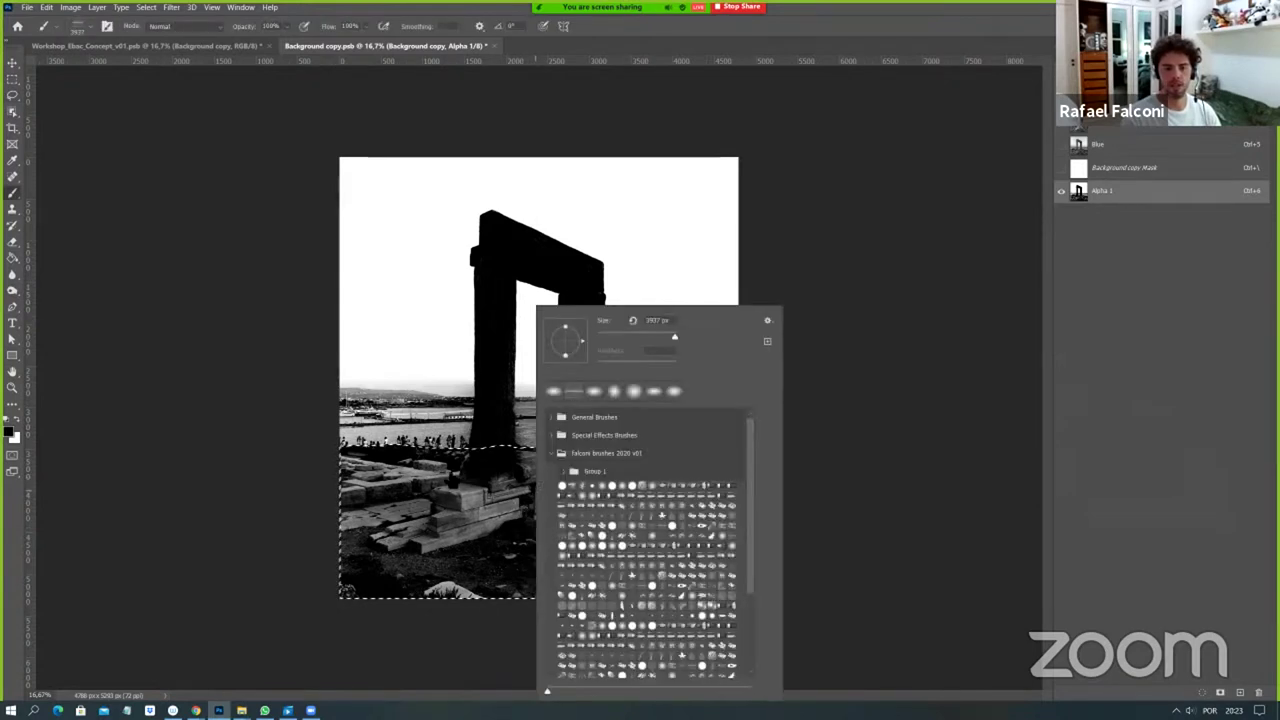
pyautogui.press('Escape')
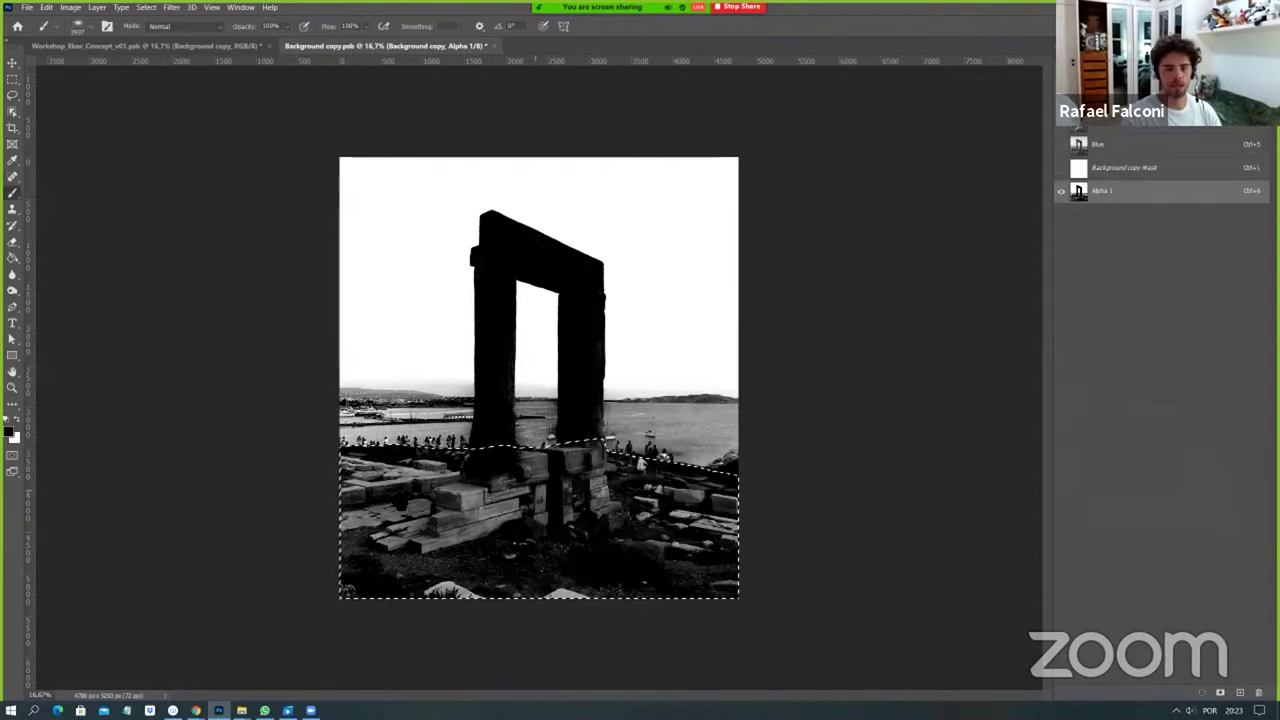
pyautogui.moveTo(345, 590)
pyautogui.mouseDown()
pyautogui.moveTo(560, 520)
pyautogui.moveTo(766, 534)
pyautogui.mouseUp()
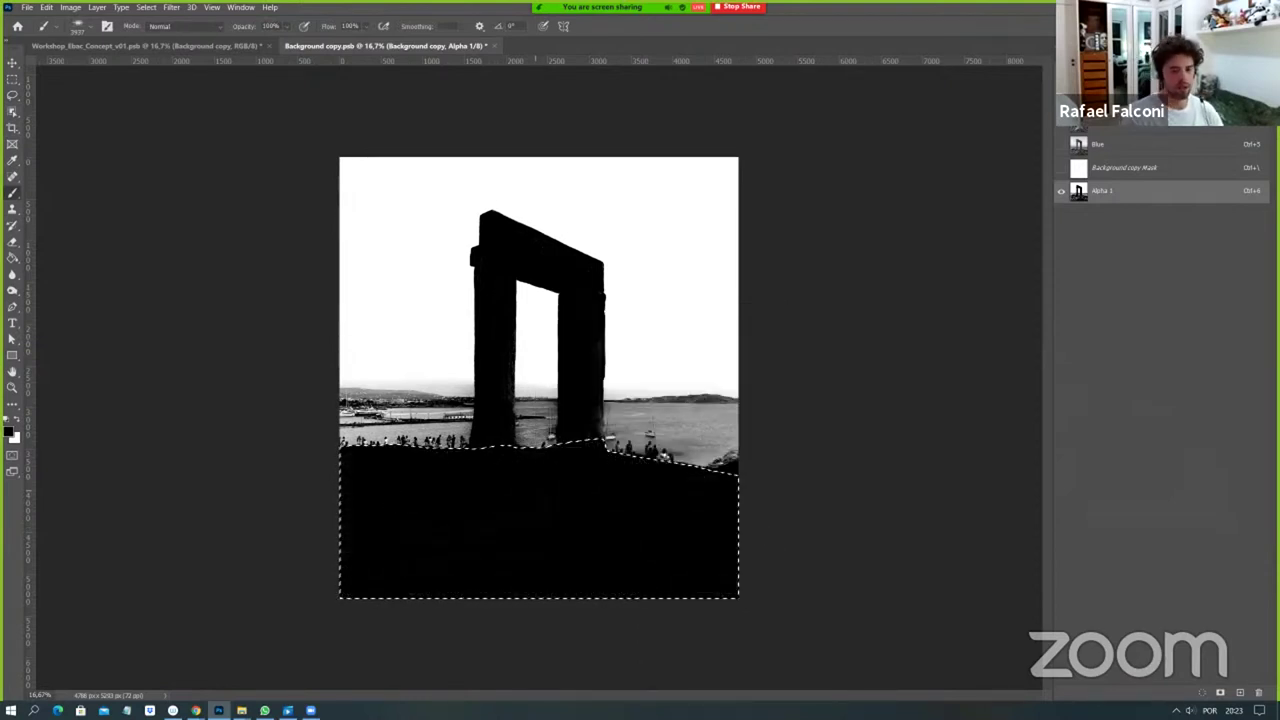
# Invert the selection and paint white in Alpha 1 over the sea inside the portal's opening and beside the left column.
pyautogui.hotkey('ctrl', 'shift', 'i')
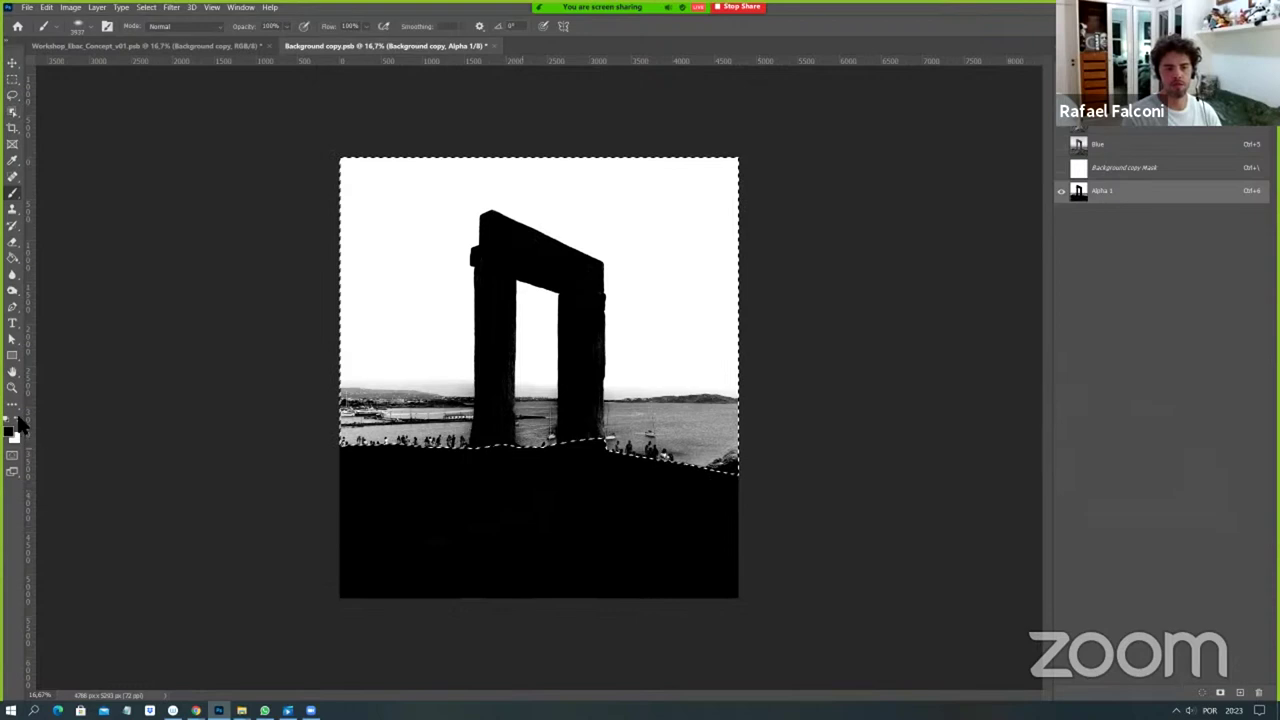
pyautogui.press('x')
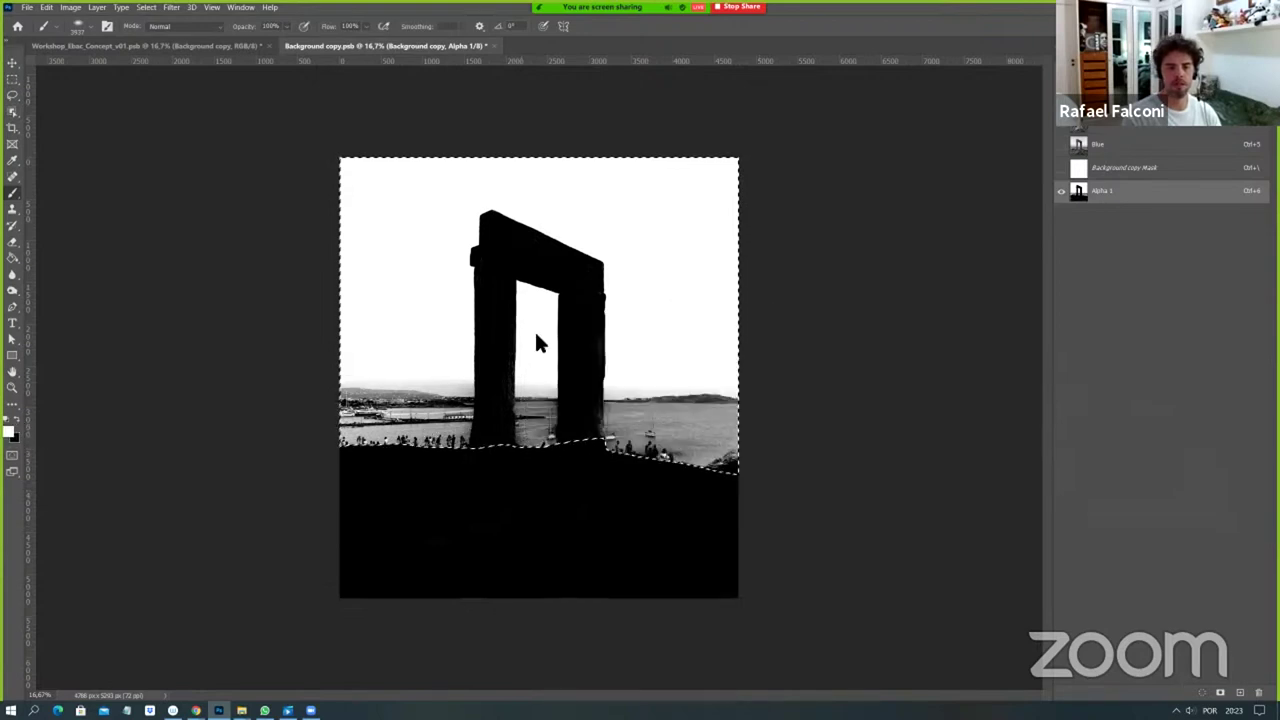
pyautogui.rightClick(536, 340)
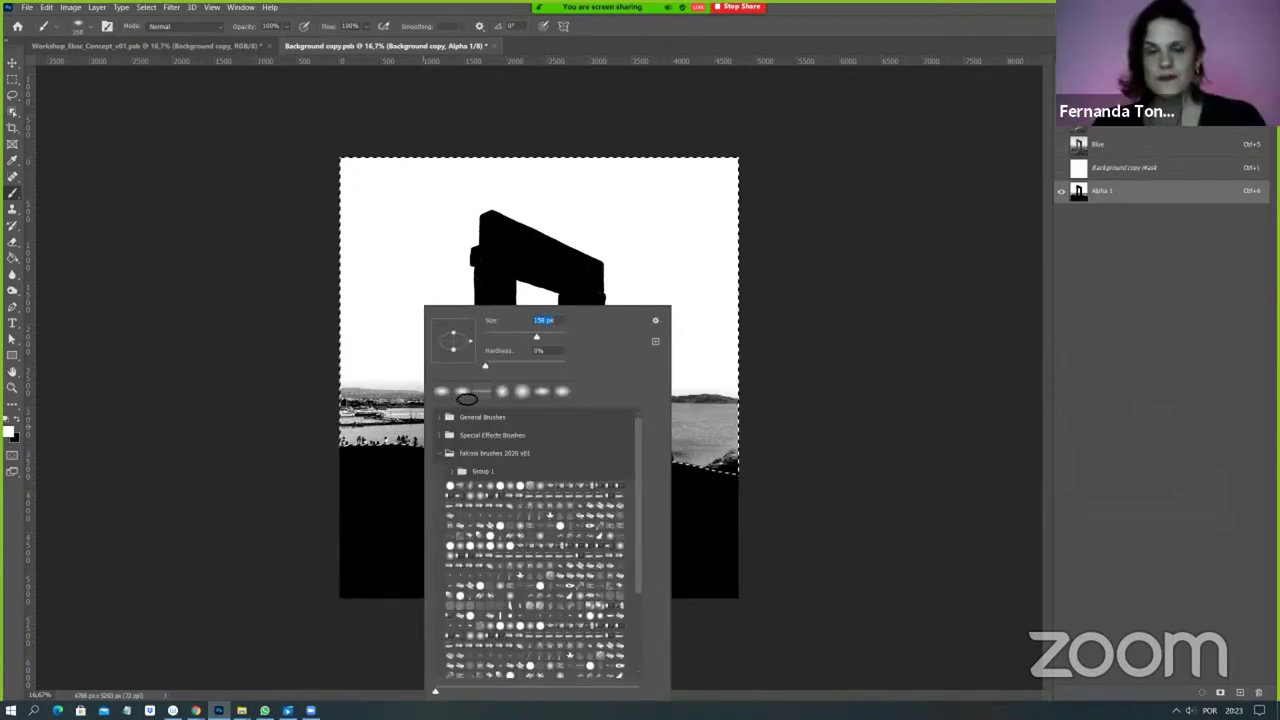
pyautogui.press('Return')
pyautogui.moveTo(350, 420); pyautogui.dragTo(360, 395)
pyautogui.moveTo(465, 395); pyautogui.dragTo(468, 415)
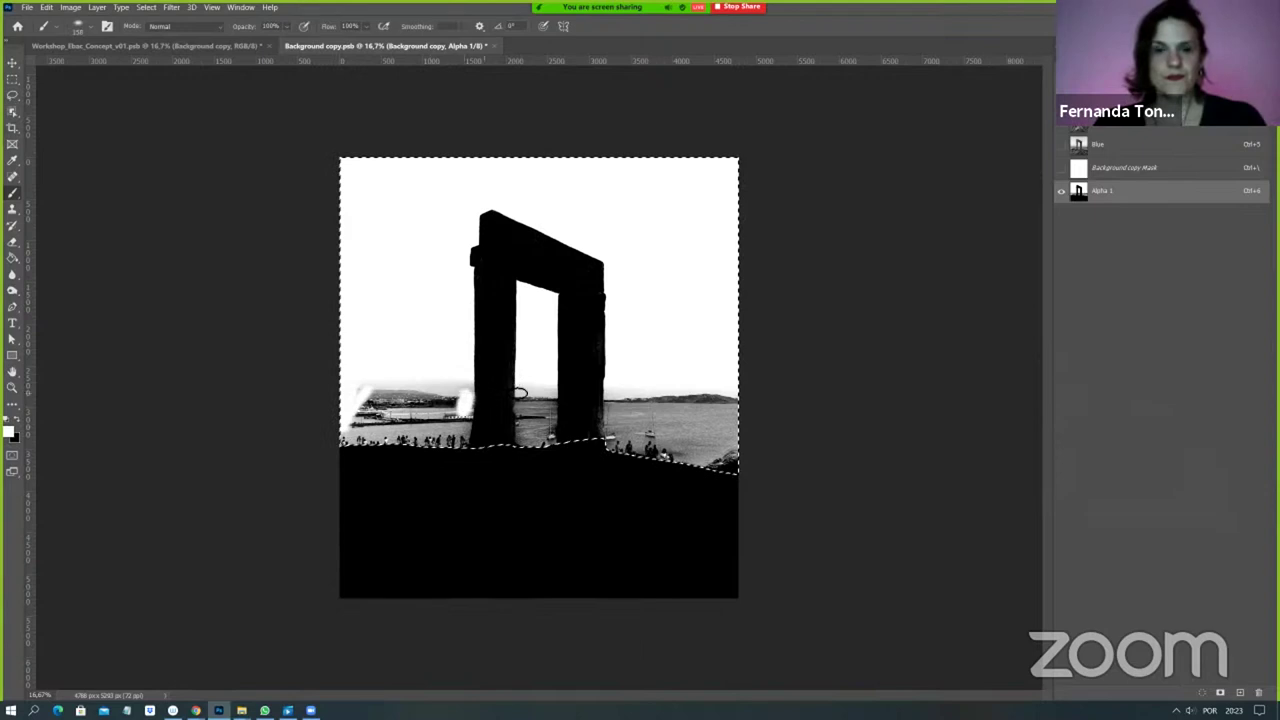
pyautogui.hotkey('ctrl', 'z')
pyautogui.rightClick(607, 337)
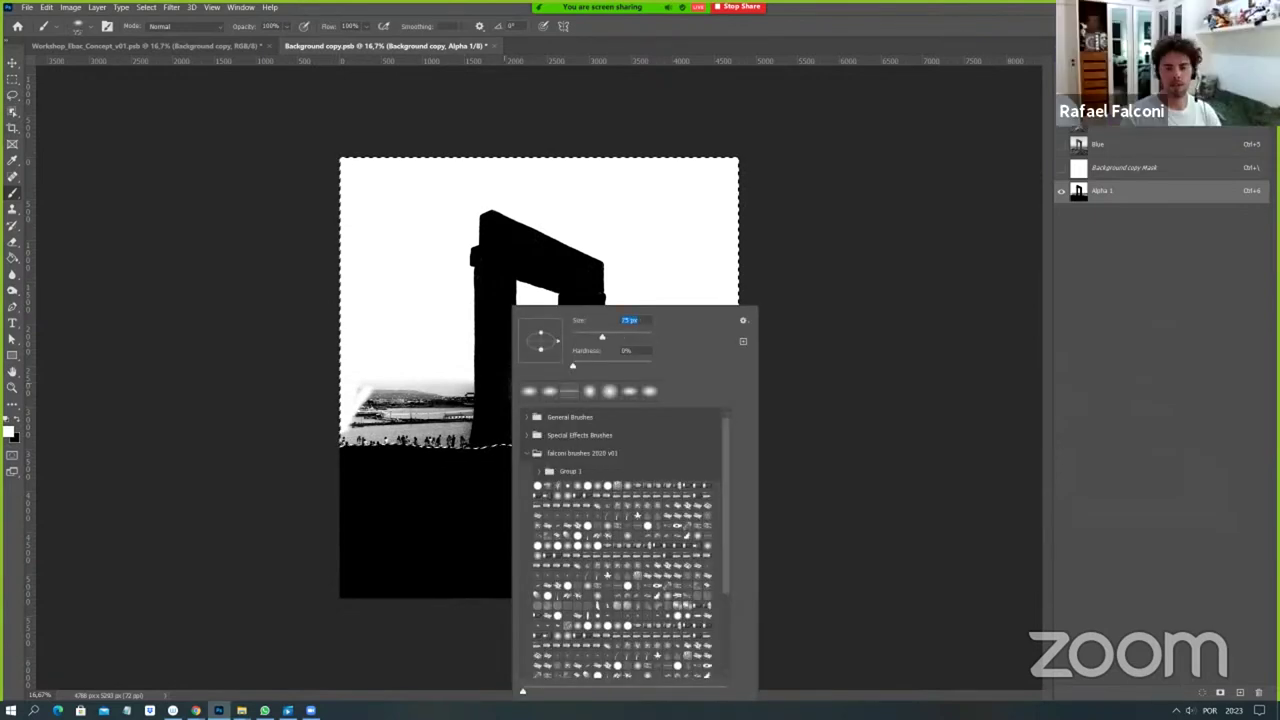
pyautogui.press('Escape')
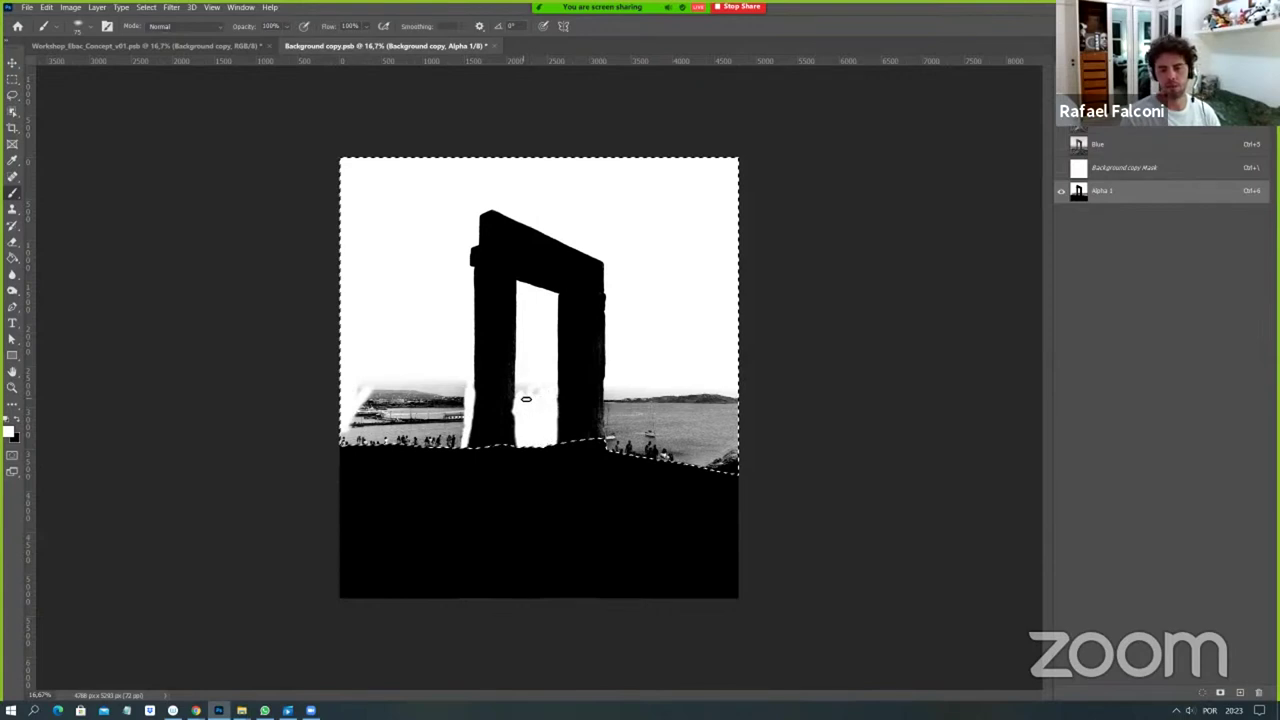
# Paint the remaining sea, people and coastline on both sides of the portal solid white in Alpha 1 with larger soft brushes.
pyautogui.rightClick(816, 335)
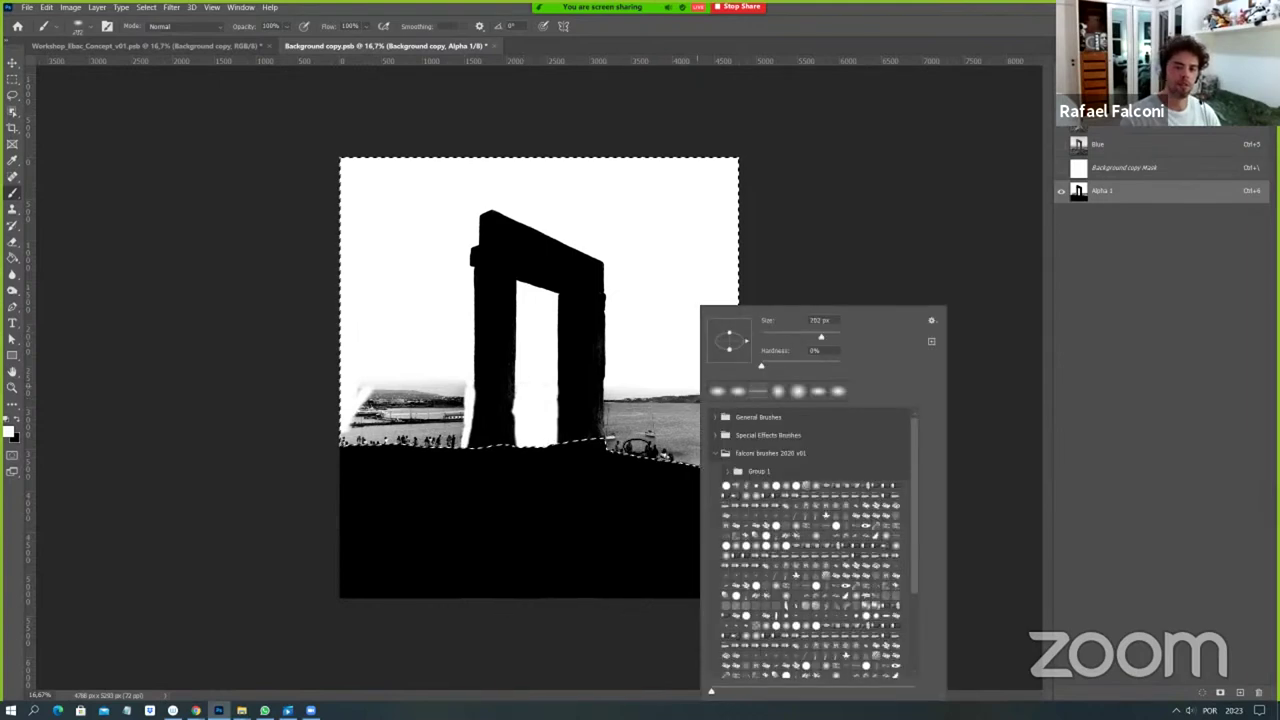
pyautogui.click(638, 445)
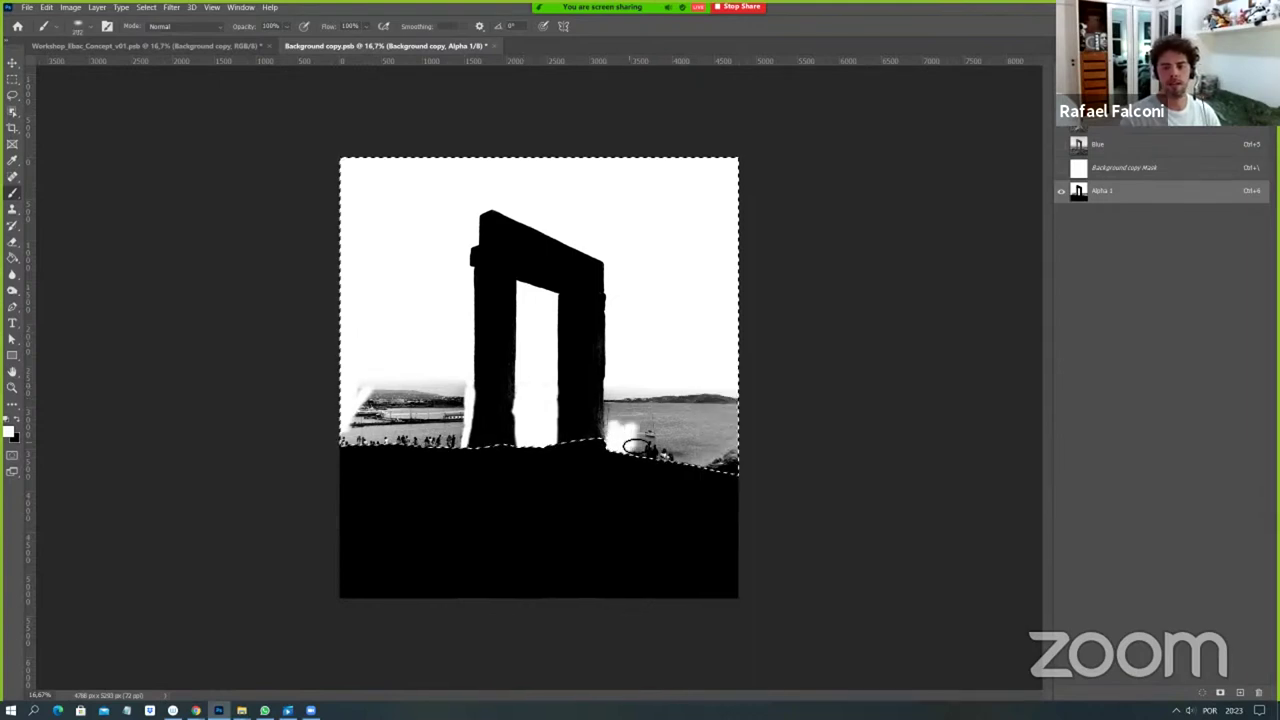
pyautogui.moveTo(636, 445); pyautogui.dragTo(615, 402)
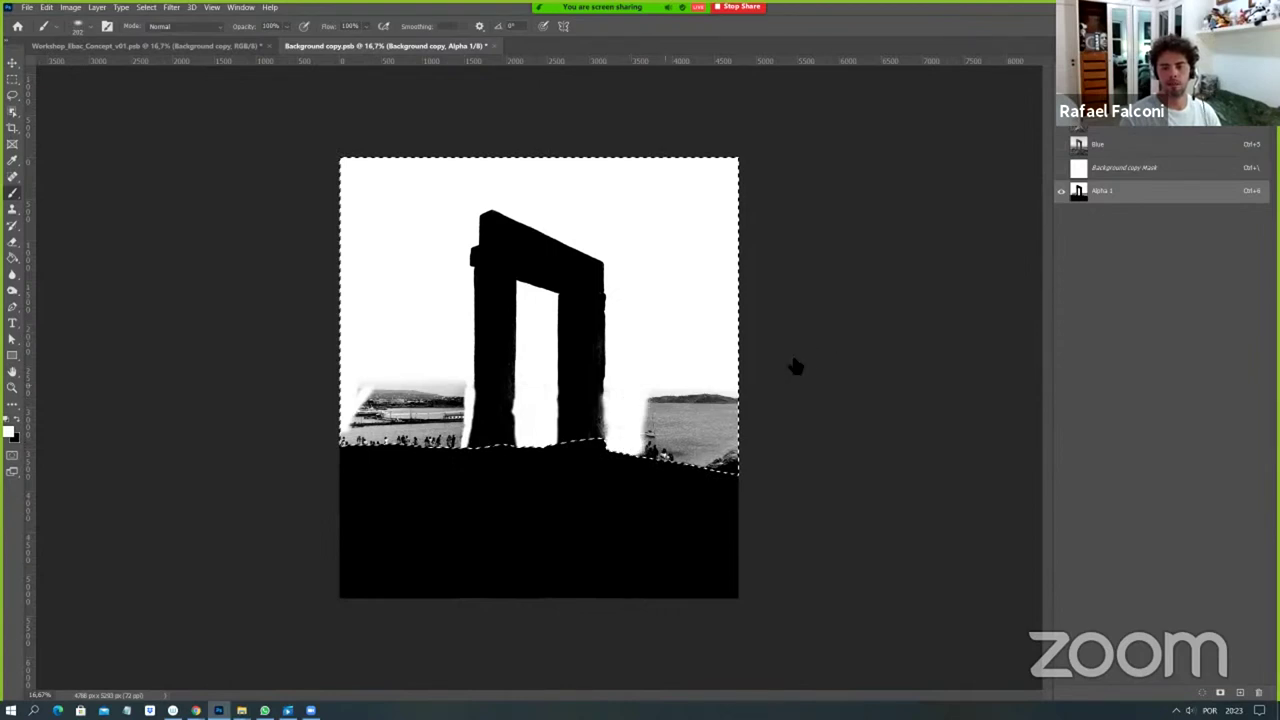
pyautogui.rightClick(686, 420)
pyautogui.click(688, 466)
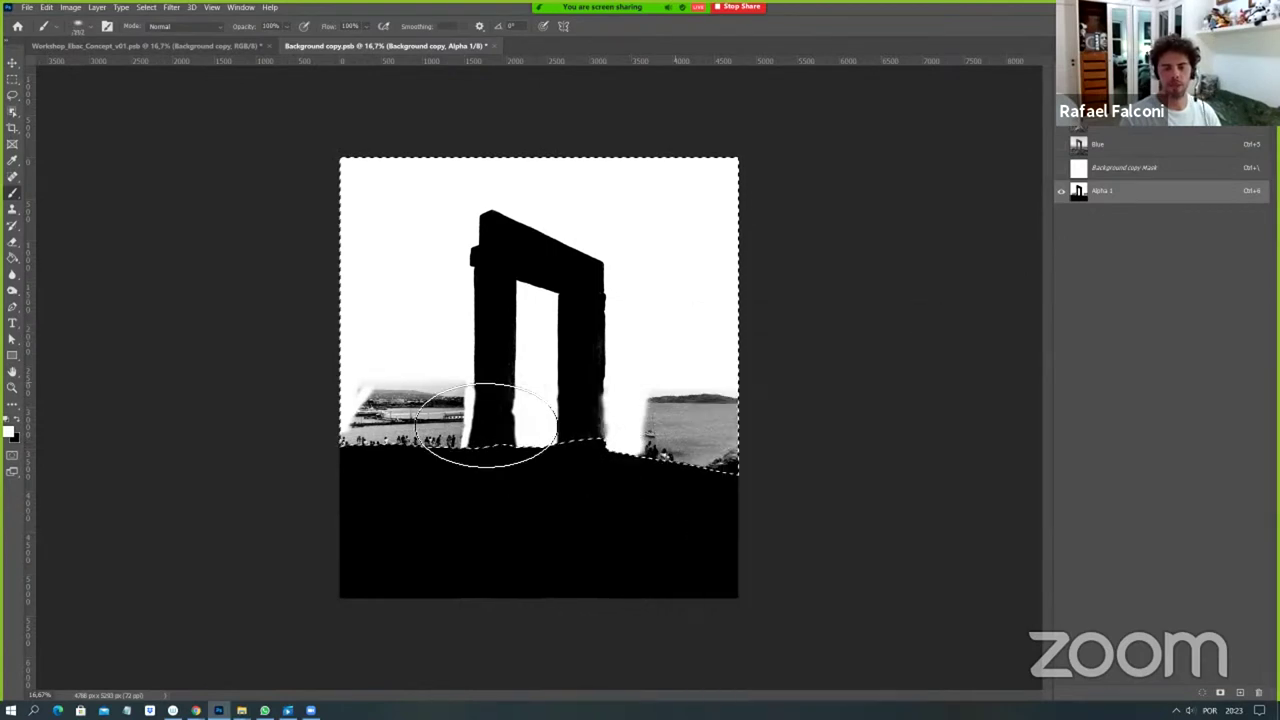
pyautogui.moveTo(365, 415)
pyautogui.mouseDown()
pyautogui.moveTo(395, 418)
pyautogui.moveTo(415, 402)
pyautogui.mouseUp()
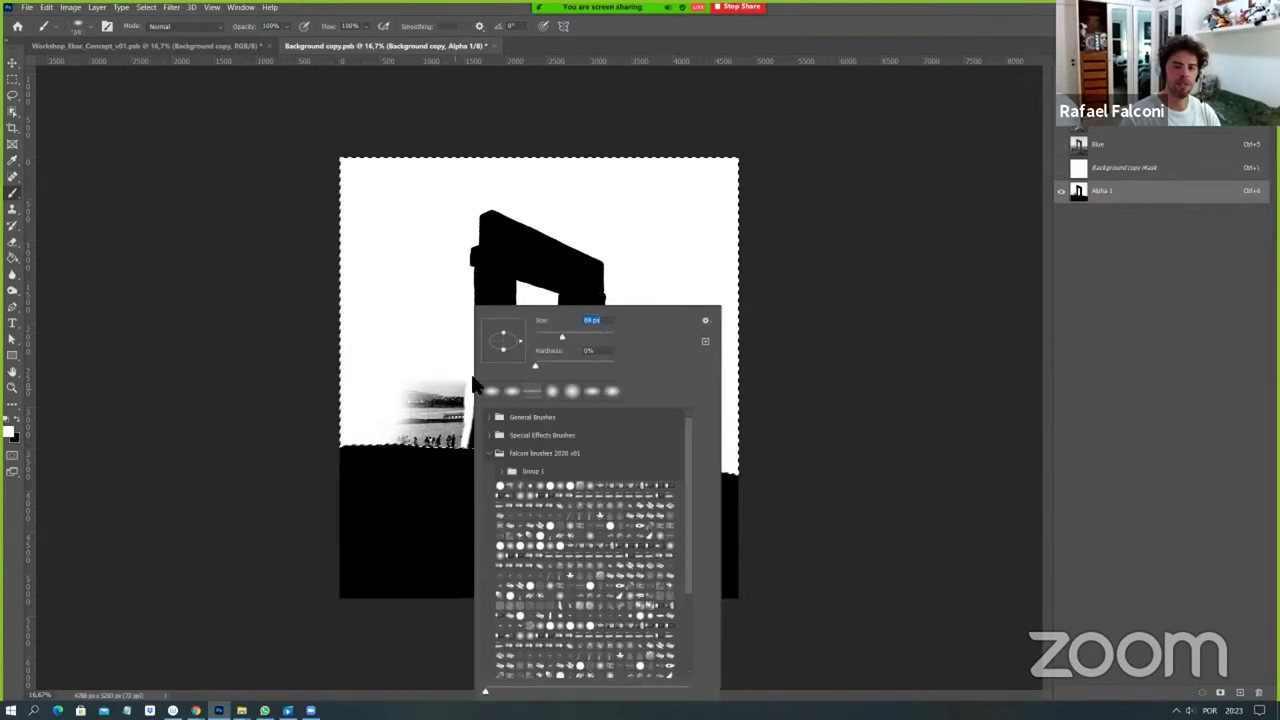
pyautogui.click(404, 420)
pyautogui.rightClick(413, 400)
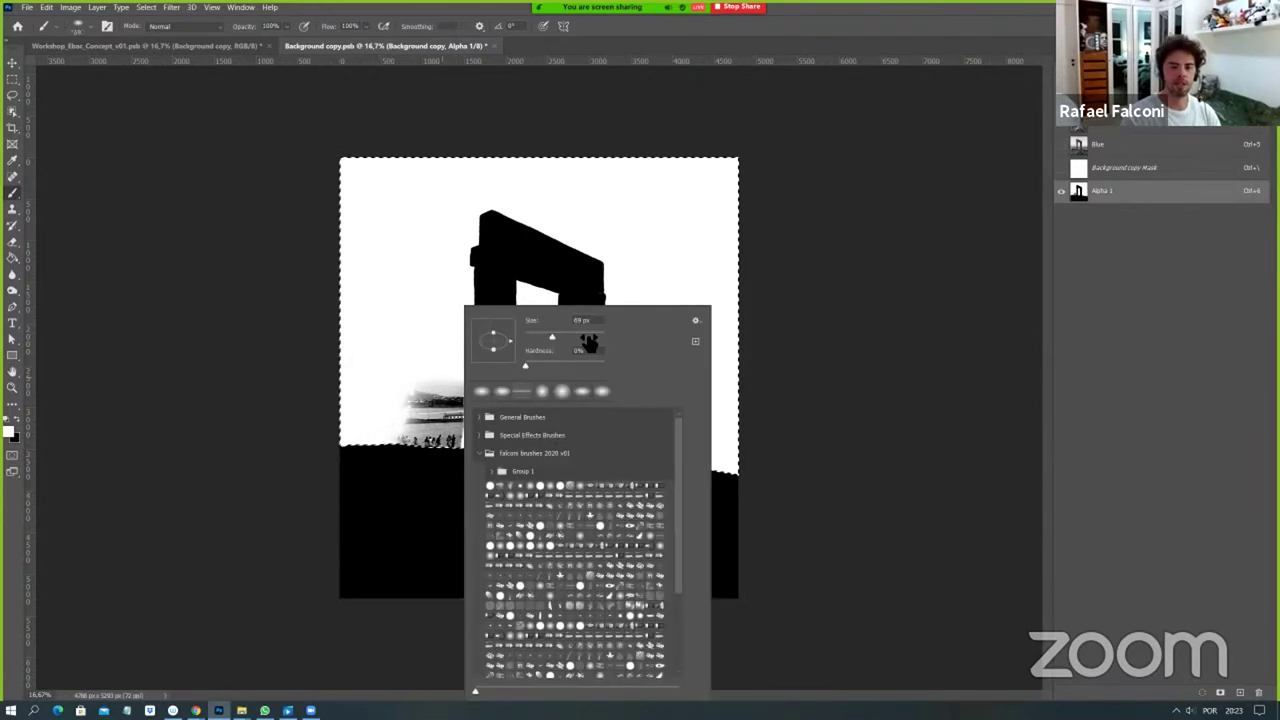
pyautogui.click(413, 400)
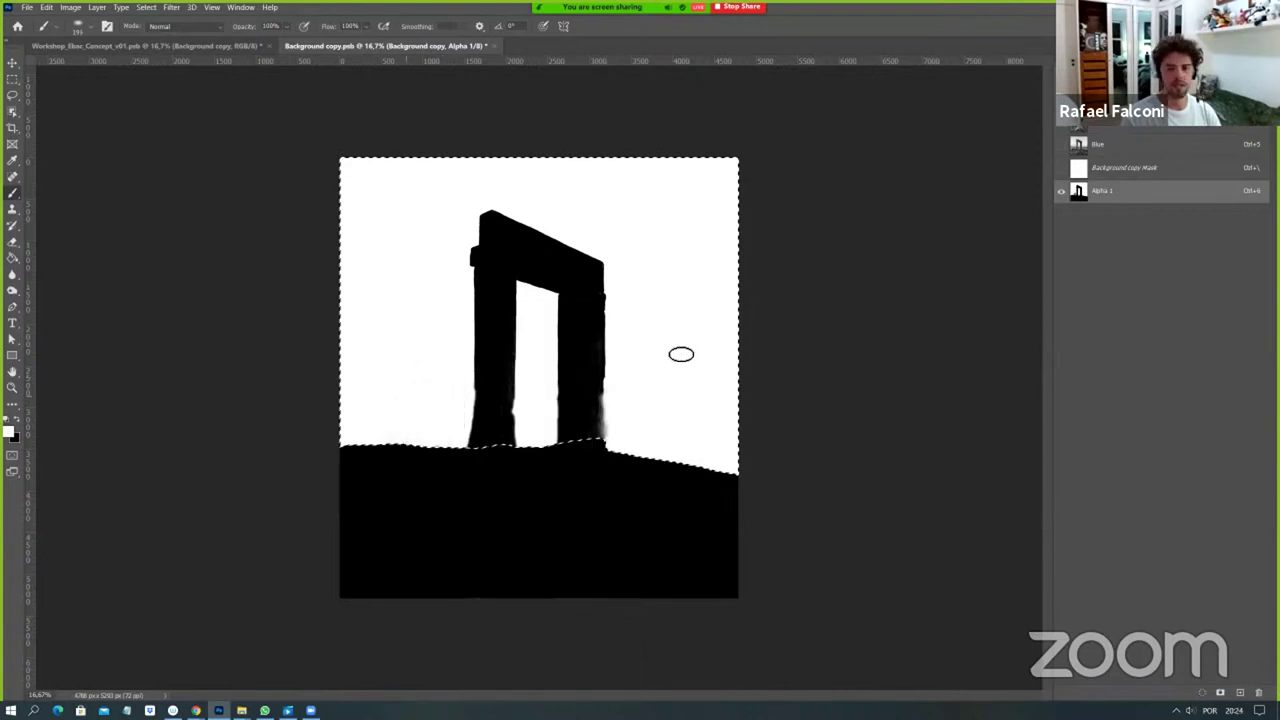
# Deselect and burn the soft grey edges at the bases of both columns to black in Alpha 1.
pyautogui.click(13, 292)
pyautogui.hotkey('ctrl', 'd')
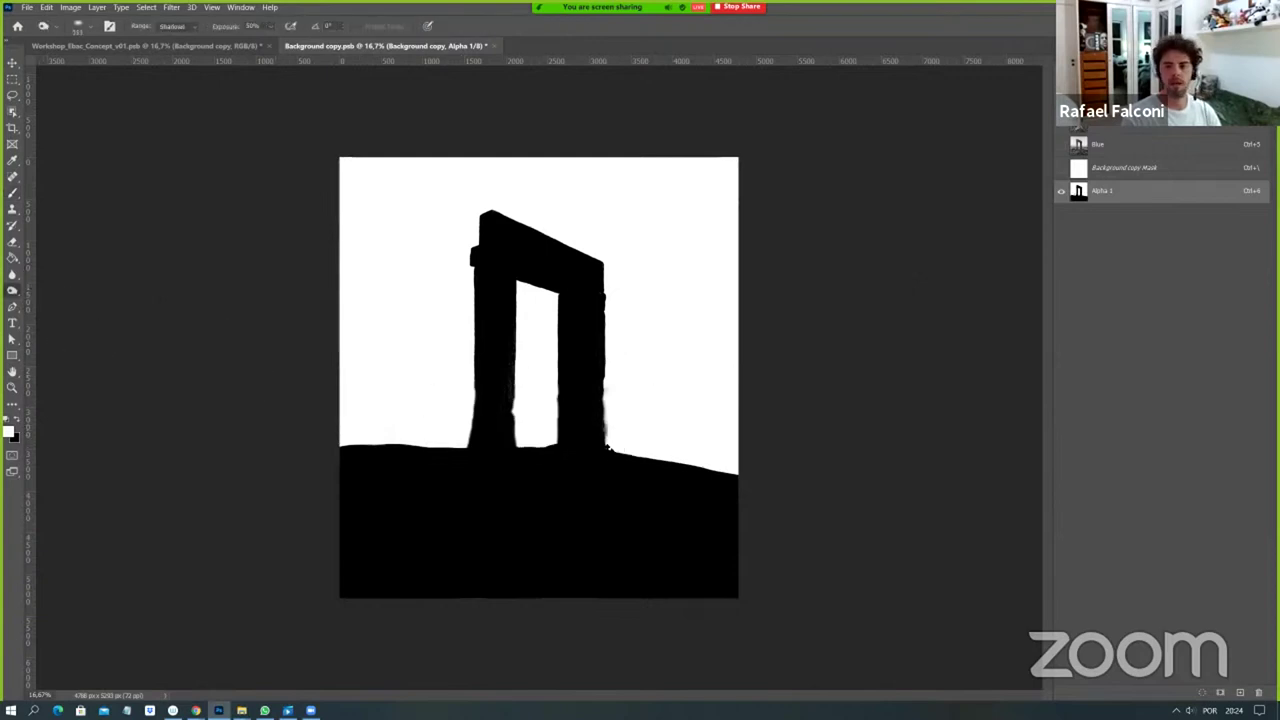
pyautogui.press('ctrl')
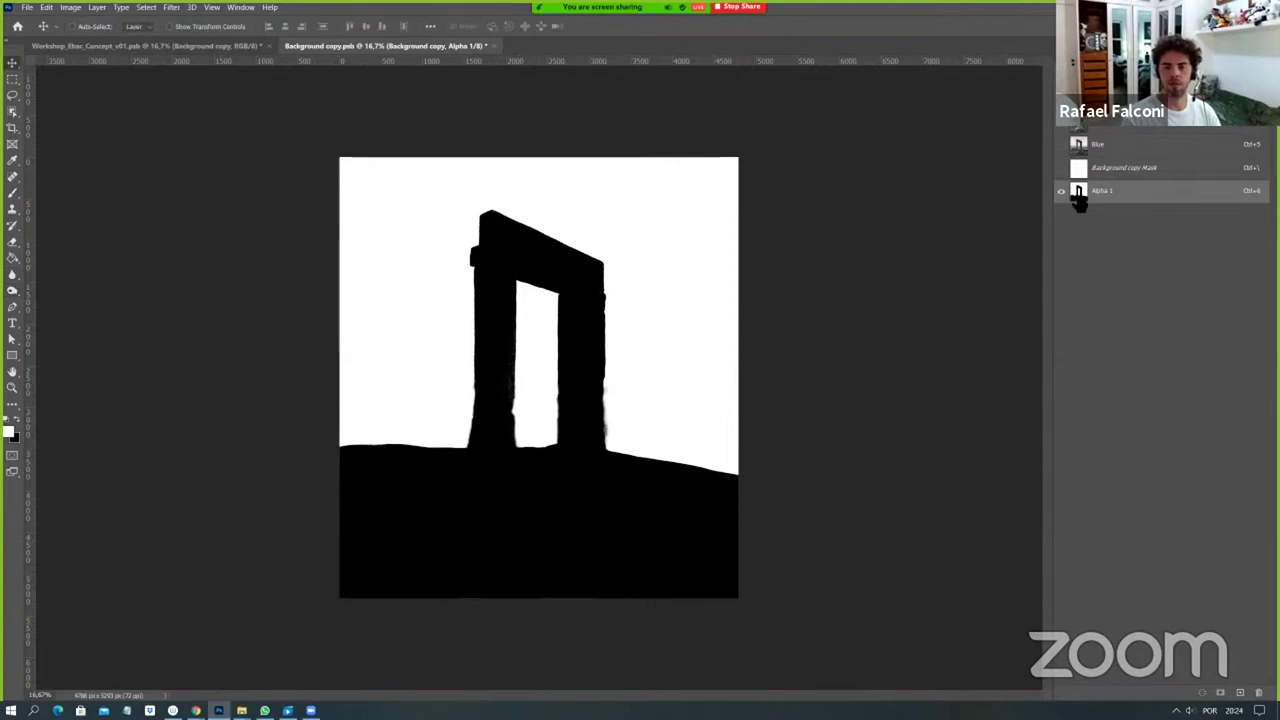
# Return to the RGB composite, load Alpha 1 as a selection and show the layers.
pyautogui.hotkey('ctrl', '2')
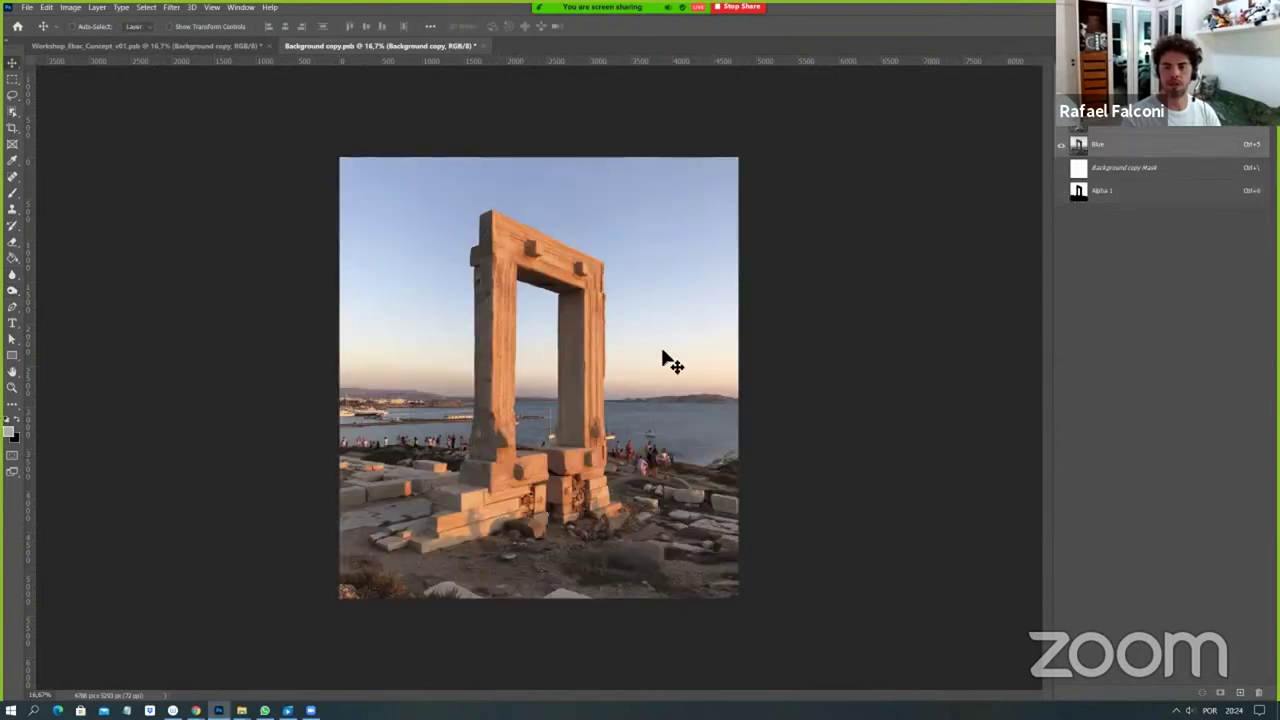
pyautogui.keyDown('ctrl'); pyautogui.click(1088, 192); pyautogui.keyUp('ctrl')
pyautogui.press('F7')
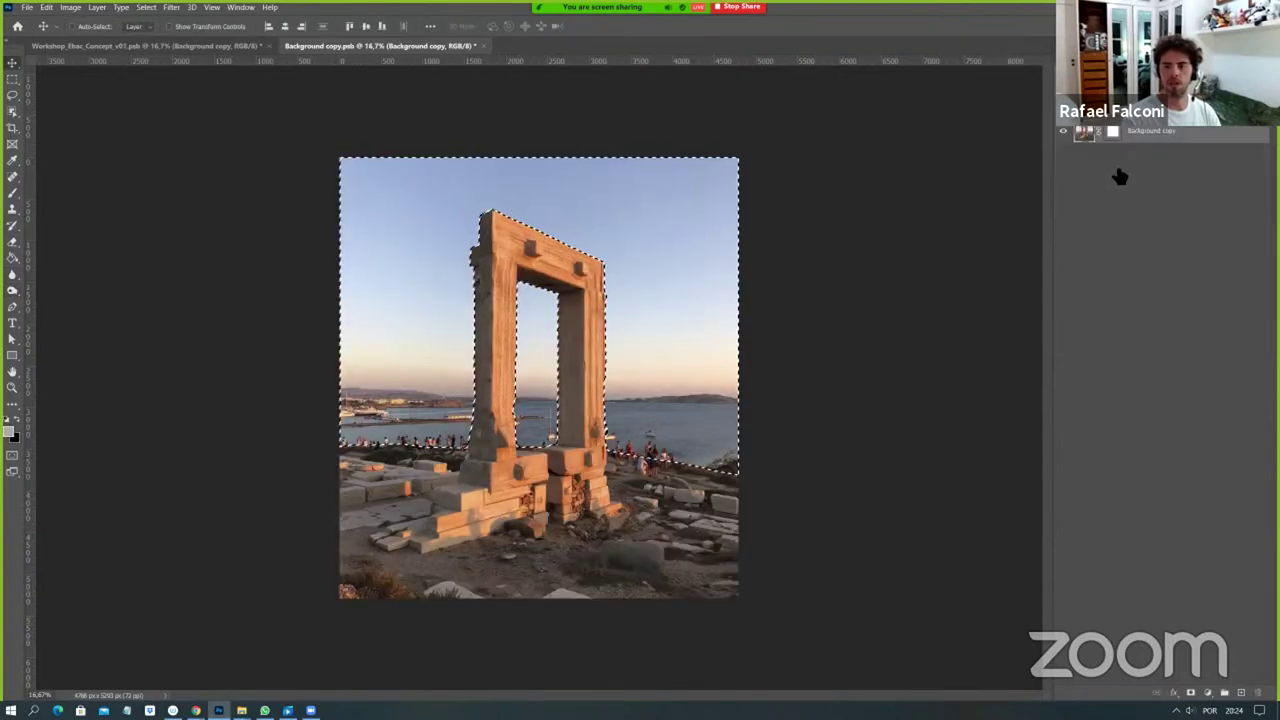
# Replace the Background copy layer's mask with one made from the selection, and invert it to hide the sky and sea.
pyautogui.rightClick(1115, 135)
pyautogui.click(1140, 157)
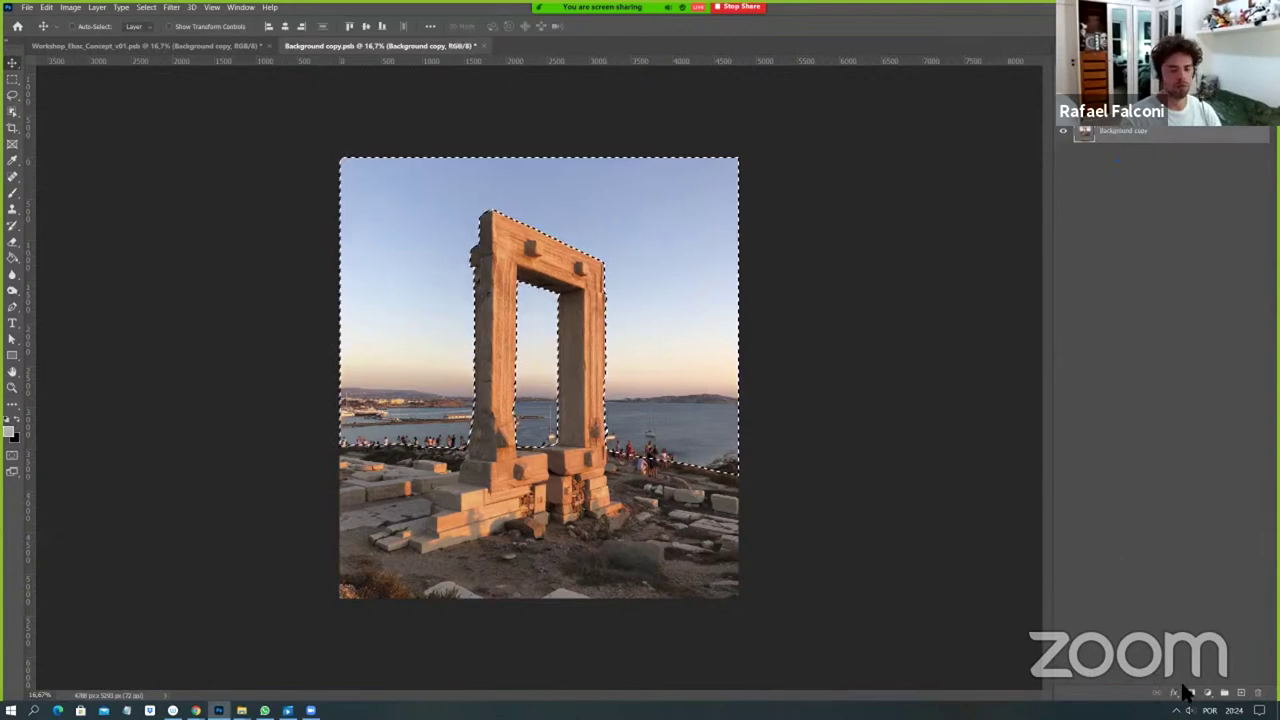
pyautogui.click(1189, 692)
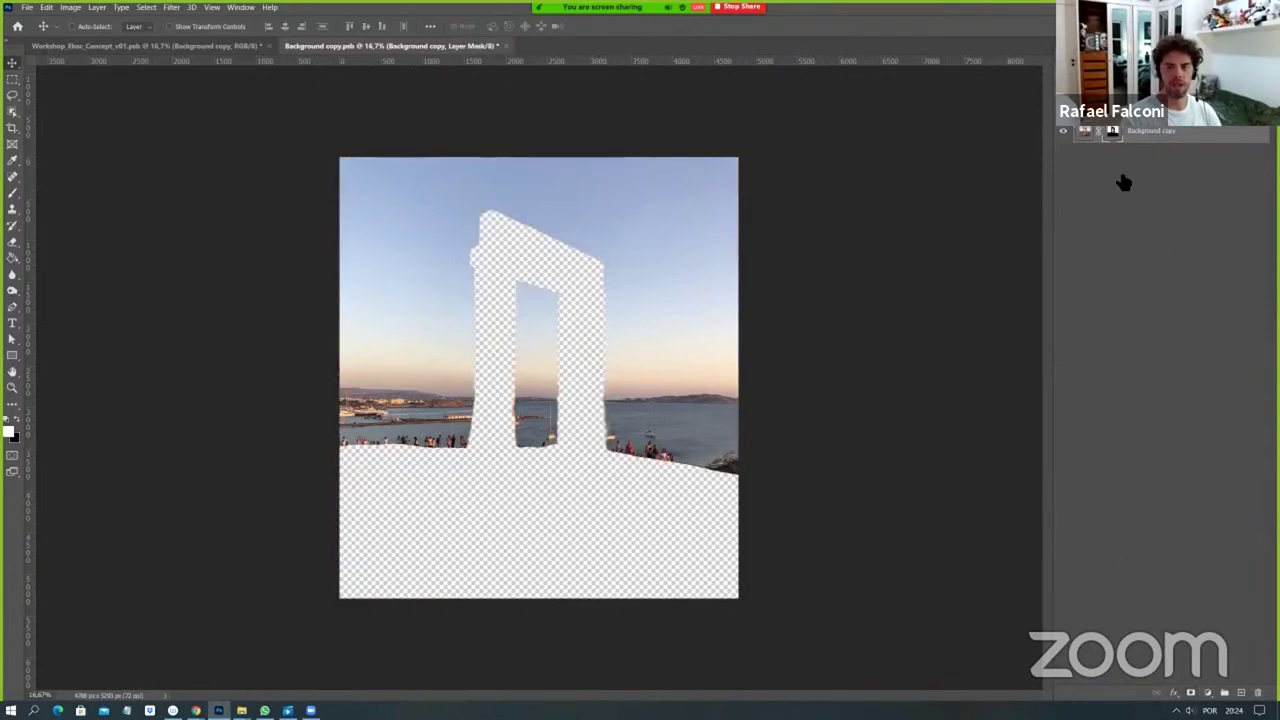
pyautogui.hotkey('ctrl', 'i')
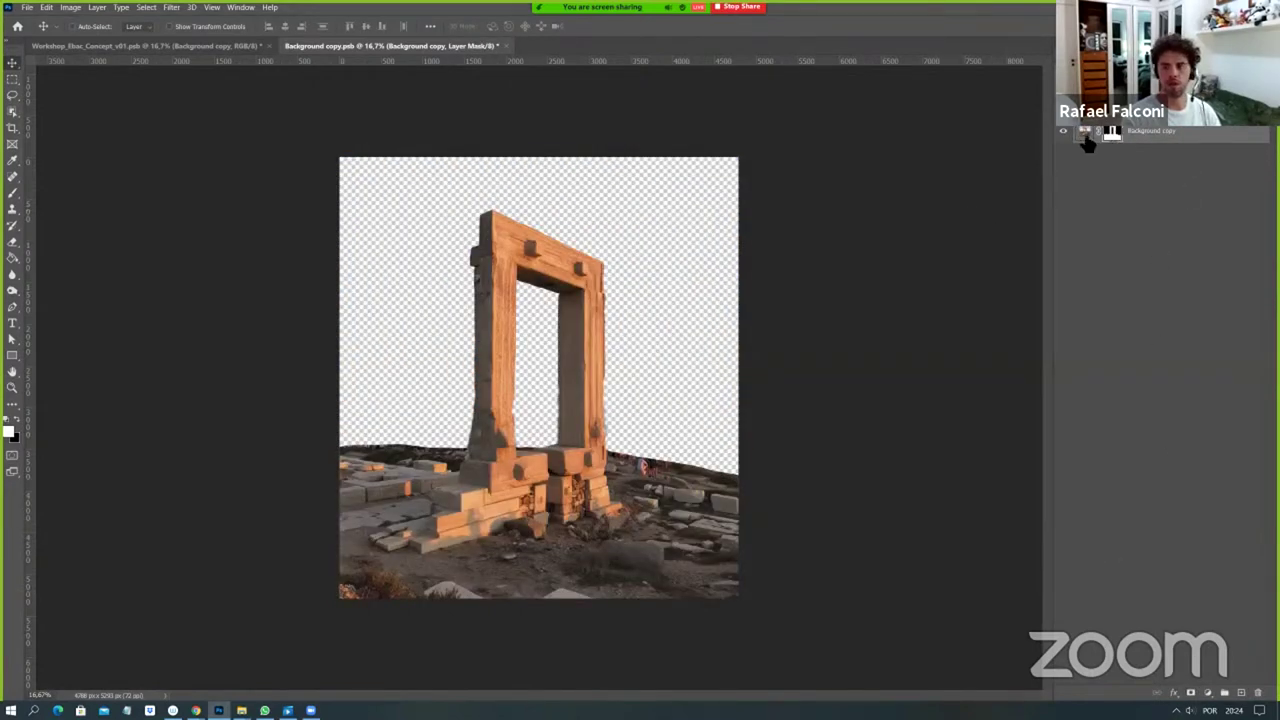
# Duplicate the Background copy layer and disable the duplicate's layer mask.
pyautogui.hotkey('ctrl', 'j')
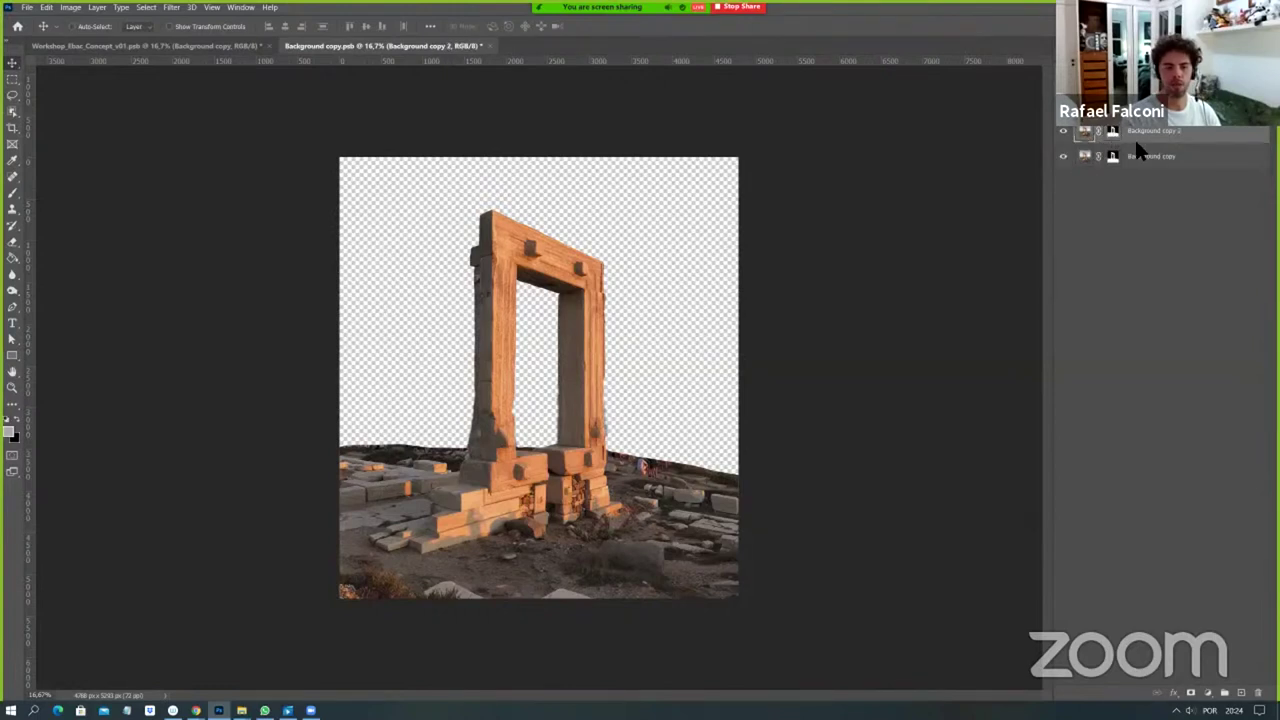
pyautogui.click(1113, 132)
pyautogui.hotkey('ctrl', 'i')
# Group both layers and add a mask to the group from the selection loaded off the cut-out layer mask.
pyautogui.click(11, 390)
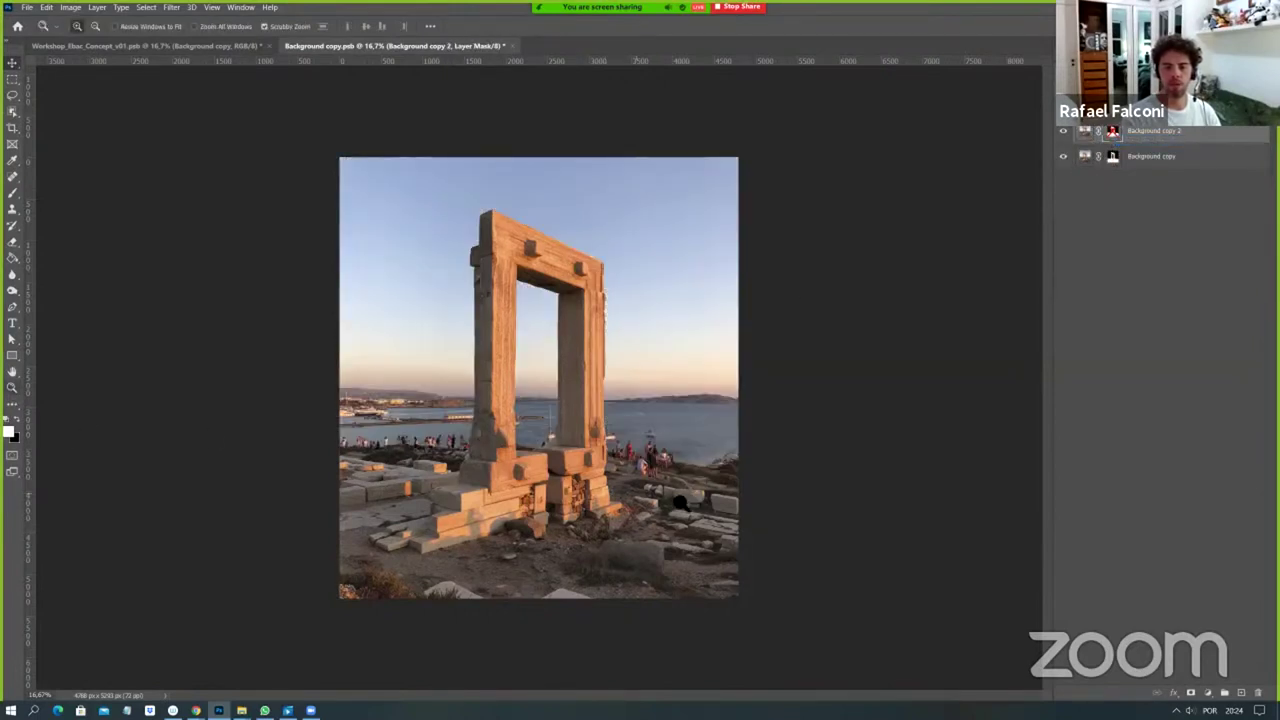
pyautogui.moveTo(680, 470); pyautogui.dragTo(1060, 200)
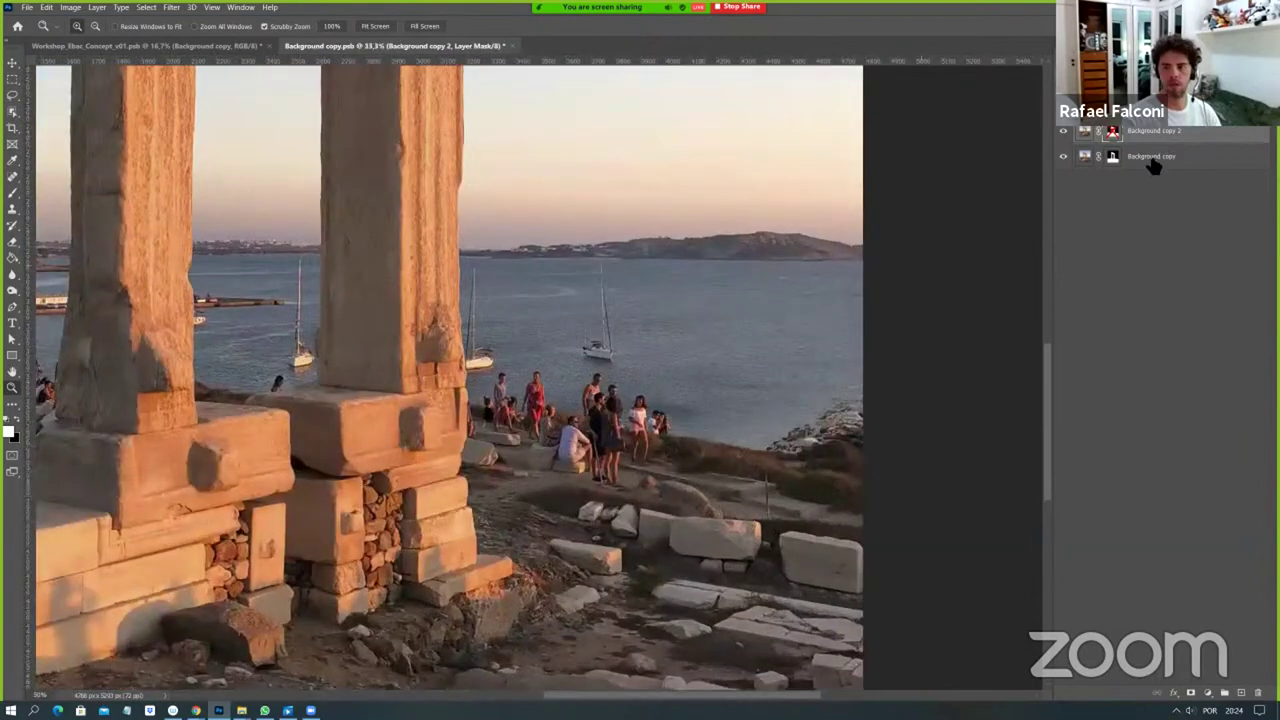
pyautogui.keyDown('shift'); pyautogui.click(1149, 157); pyautogui.keyUp('shift')
pyautogui.hotkey('ctrl', 'g')
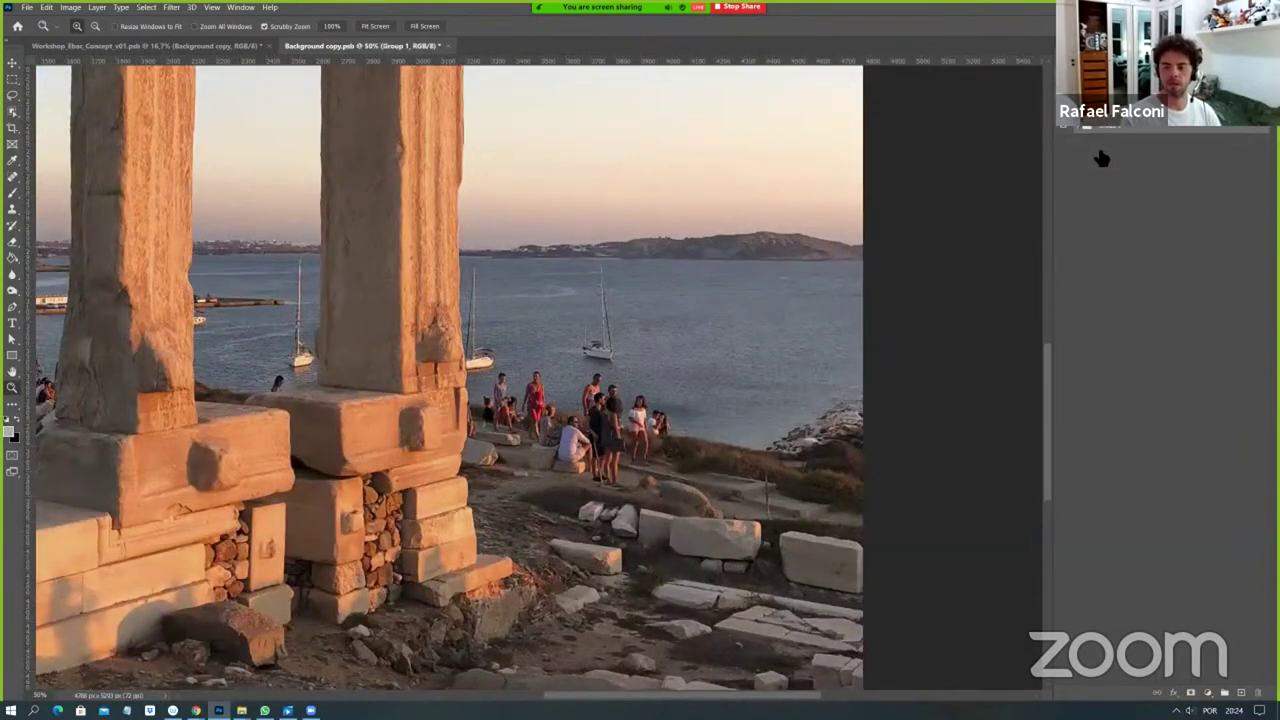
pyautogui.keyDown('ctrl'); pyautogui.click(1122, 146); pyautogui.keyUp('ctrl')
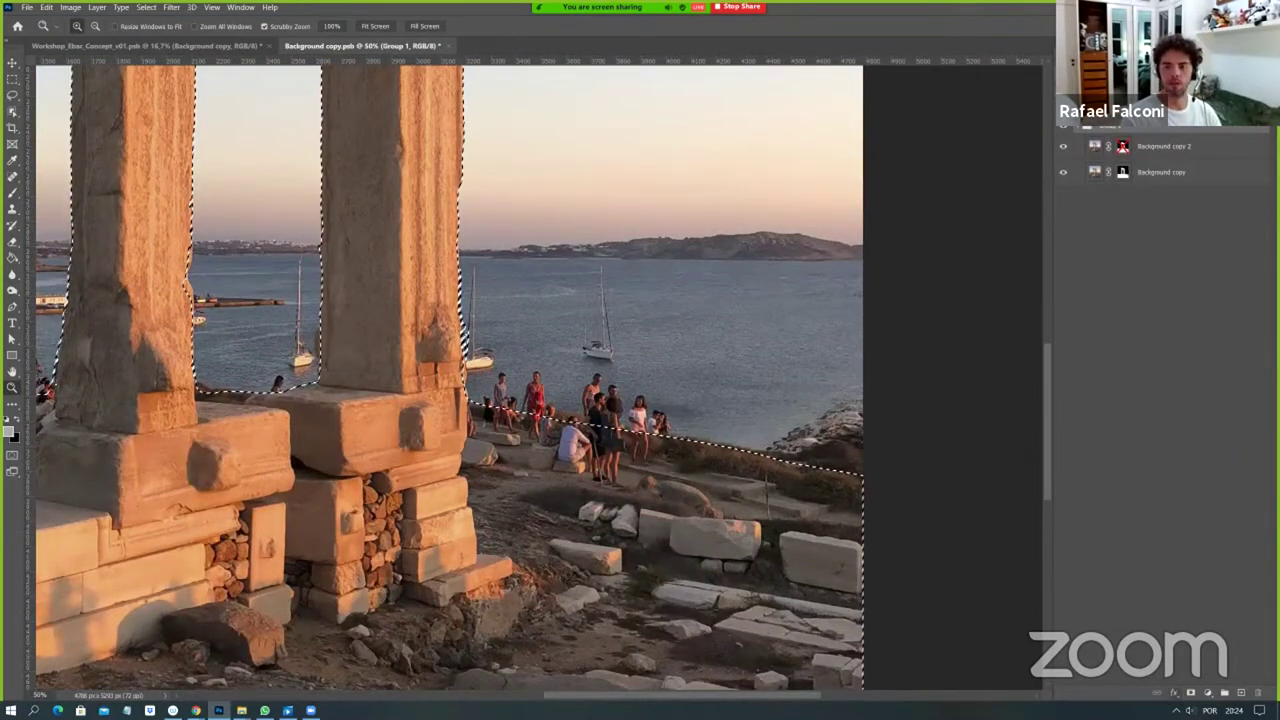
pyautogui.click(1190, 692)
# Rename the lower layer in the group to "base" and make Background copy 2 the active layer.
pyautogui.doubleClick(1162, 183)
pyautogui.write('base')
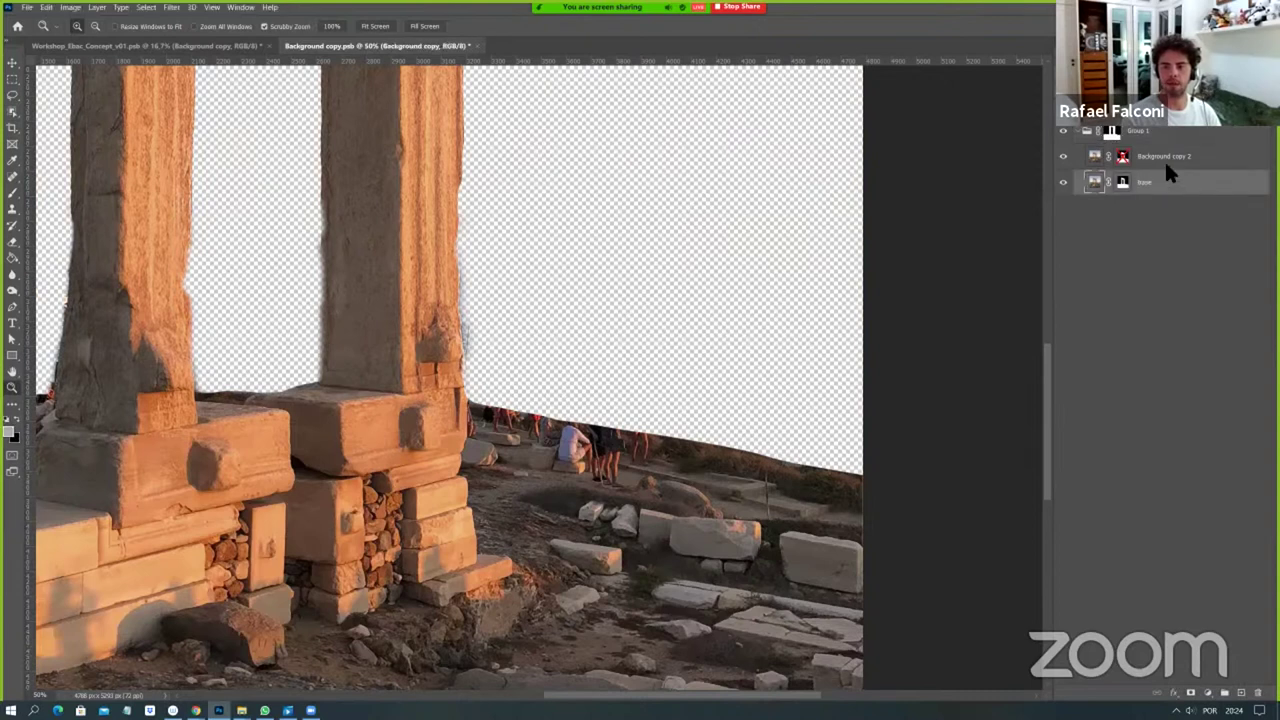
pyautogui.click(1164, 160)
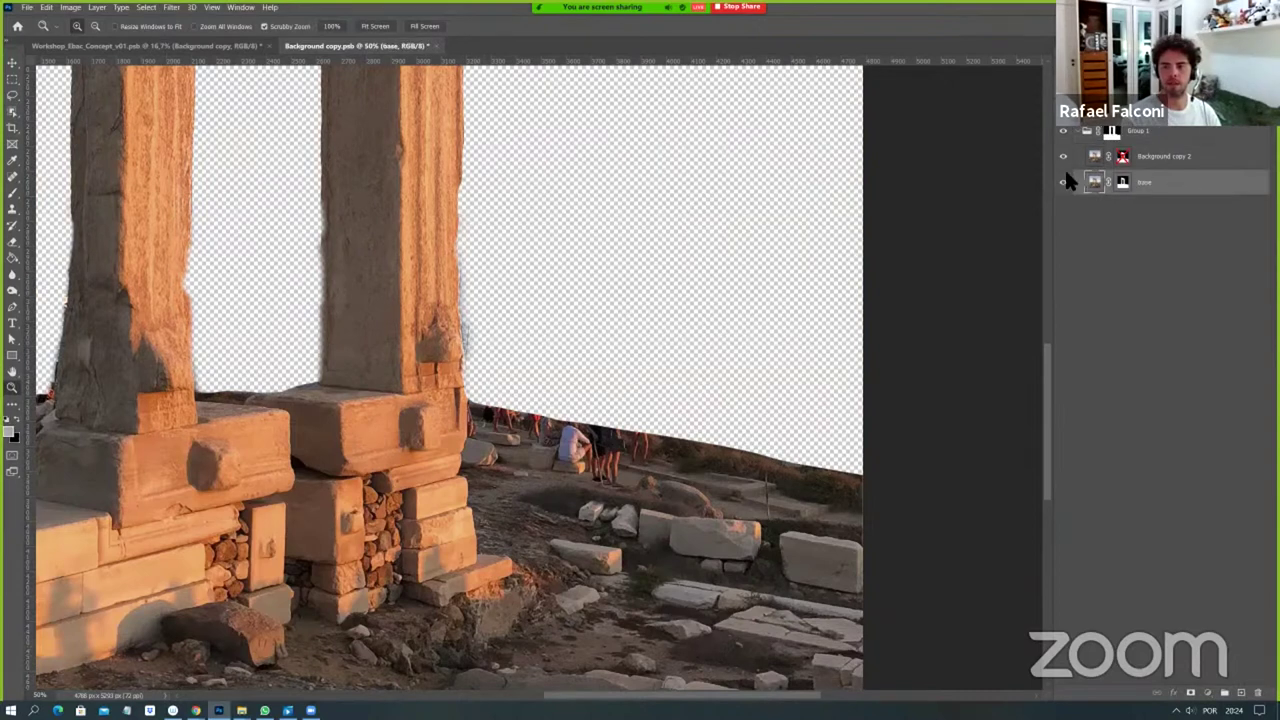
# Disable the layer mask on Group 1.
pyautogui.click(1123, 158)
pyautogui.rightClick(1122, 158)
pyautogui.press('Escape')
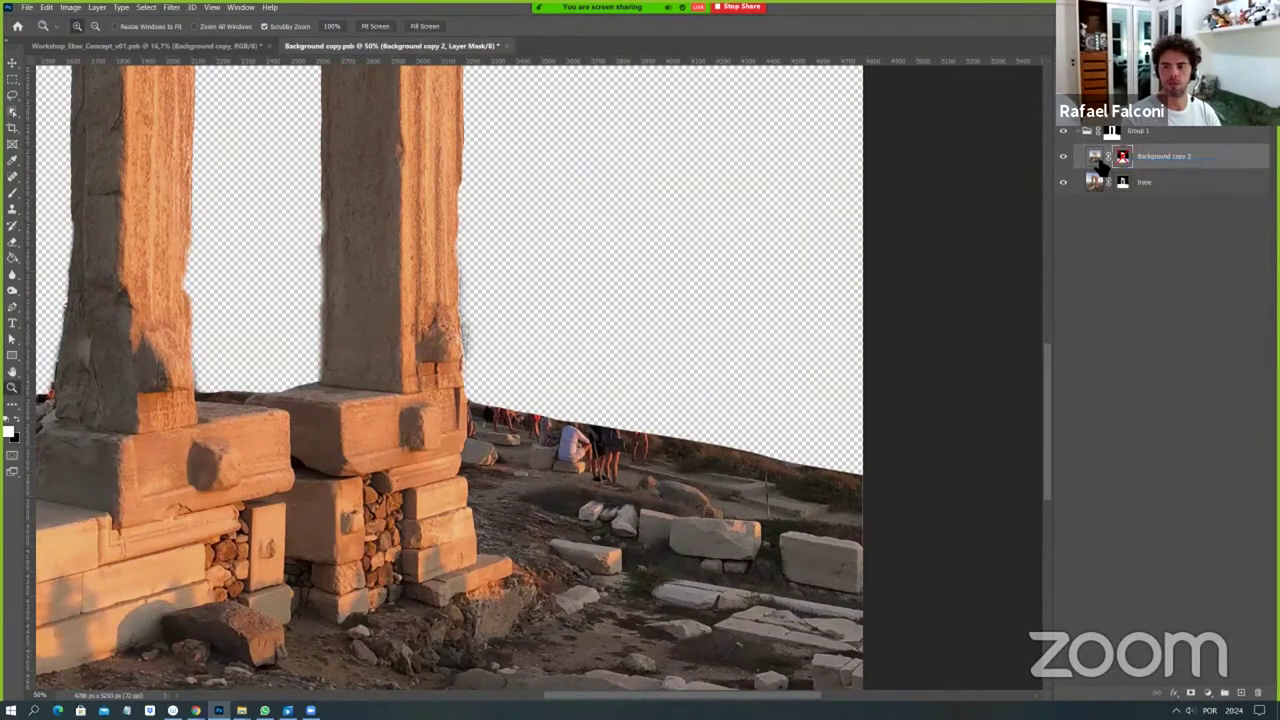
pyautogui.rightClick(1112, 131)
pyautogui.click(1150, 139)
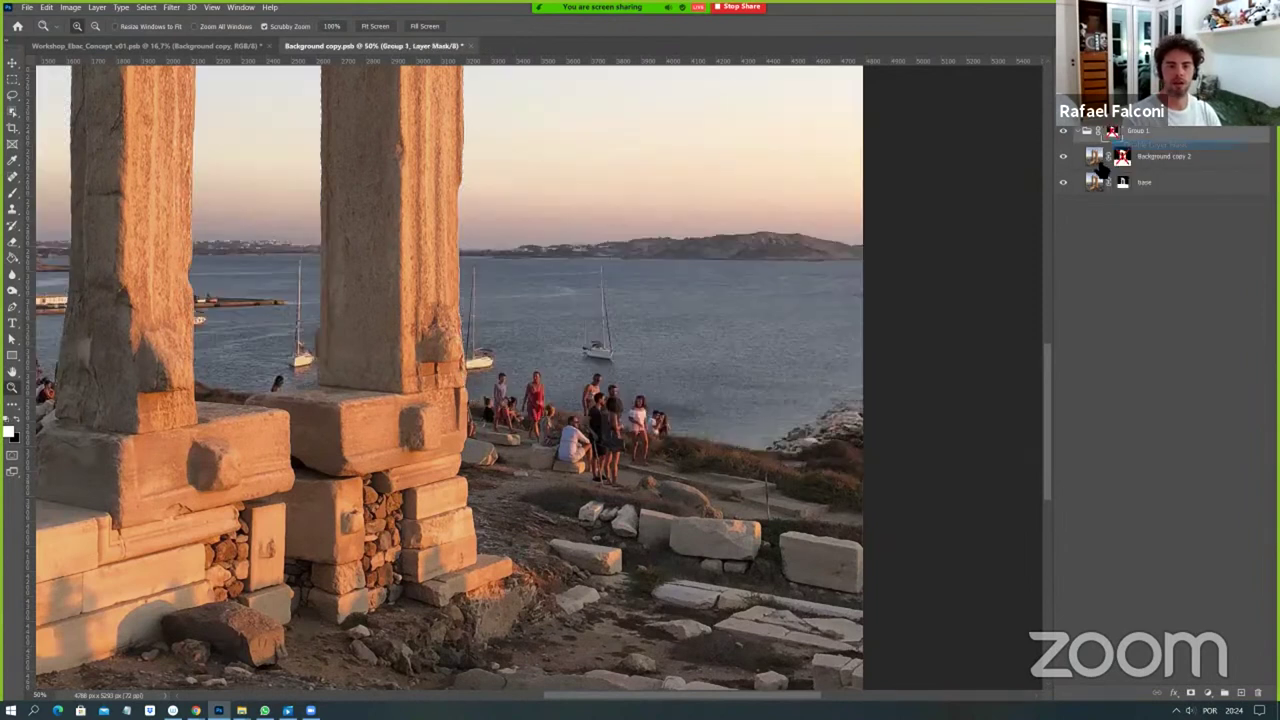
# Enlarge the Spot Healing Brush and remove the rightmost people on the shore from the Background copy 2 image.
pyautogui.click(12, 178)
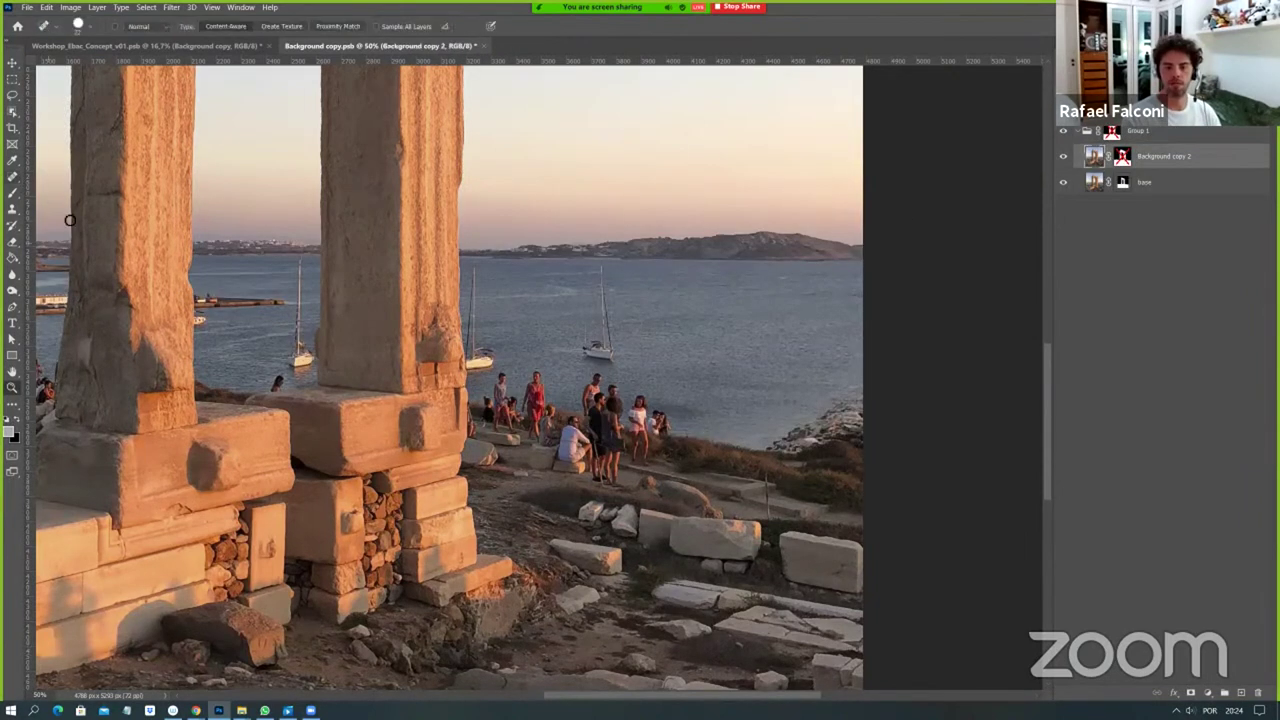
pyautogui.rightClick(678, 410)
pyautogui.moveTo(740, 435); pyautogui.dragTo(760, 435)
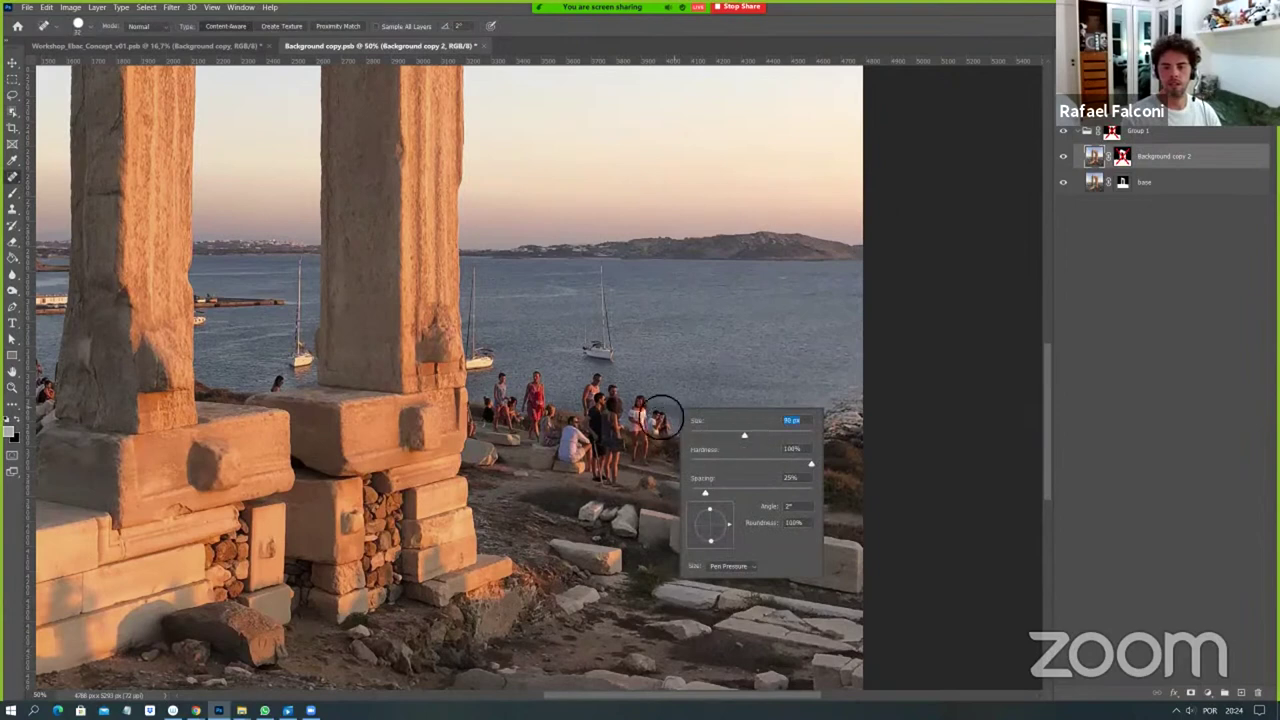
pyautogui.press('Return')
pyautogui.moveTo(662, 420); pyautogui.dragTo(672, 426)
pyautogui.moveTo(656, 470); pyautogui.dragTo(634, 400)
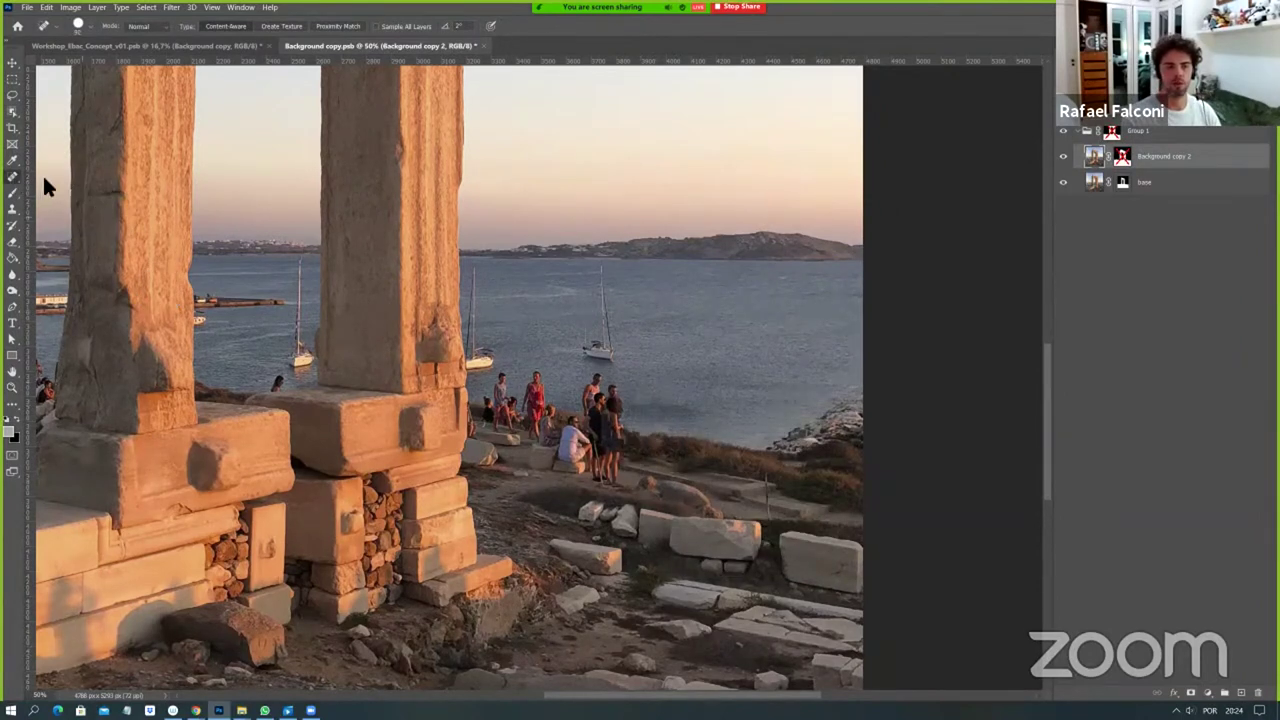
# Heal away the remaining standing and seated people on the shore to the right of the stone gate.
pyautogui.rightClick(12, 176)
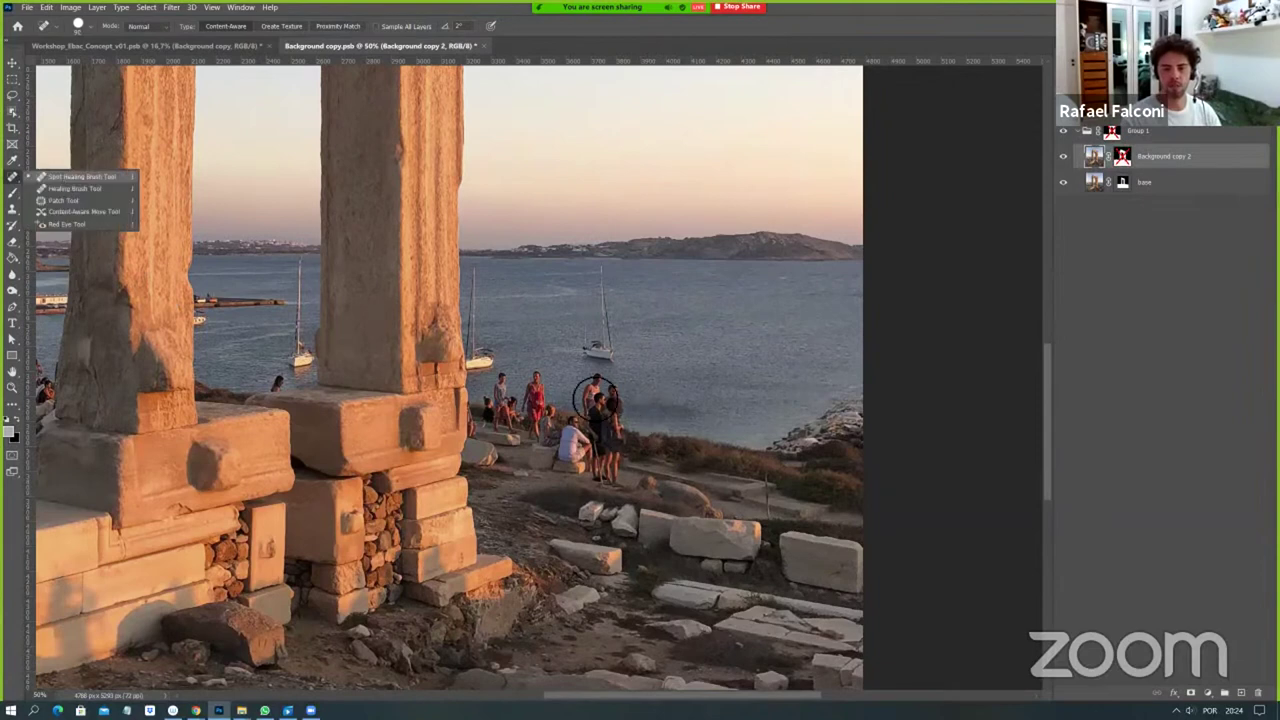
pyautogui.click(594, 397)
pyautogui.moveTo(508, 392)
pyautogui.mouseDown()
pyautogui.moveTo(495, 405)
pyautogui.moveTo(549, 389)
pyautogui.mouseUp()
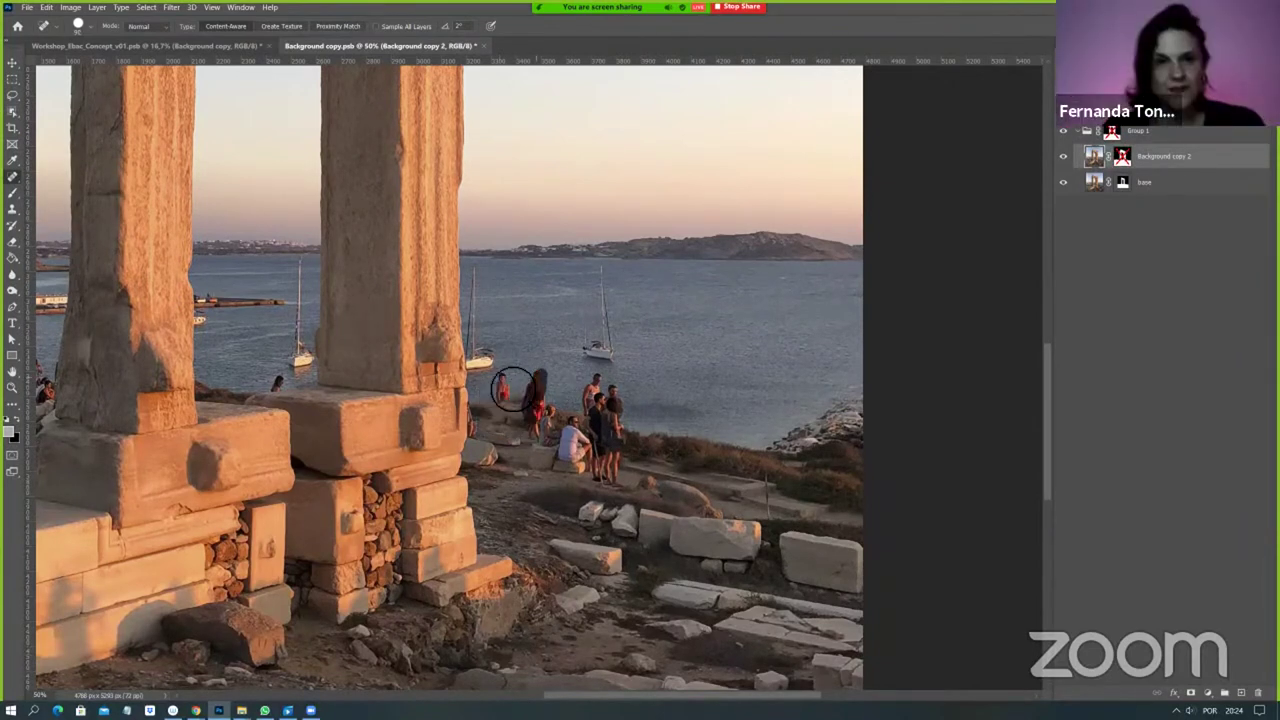
pyautogui.moveTo(475, 427); pyautogui.dragTo(543, 383)
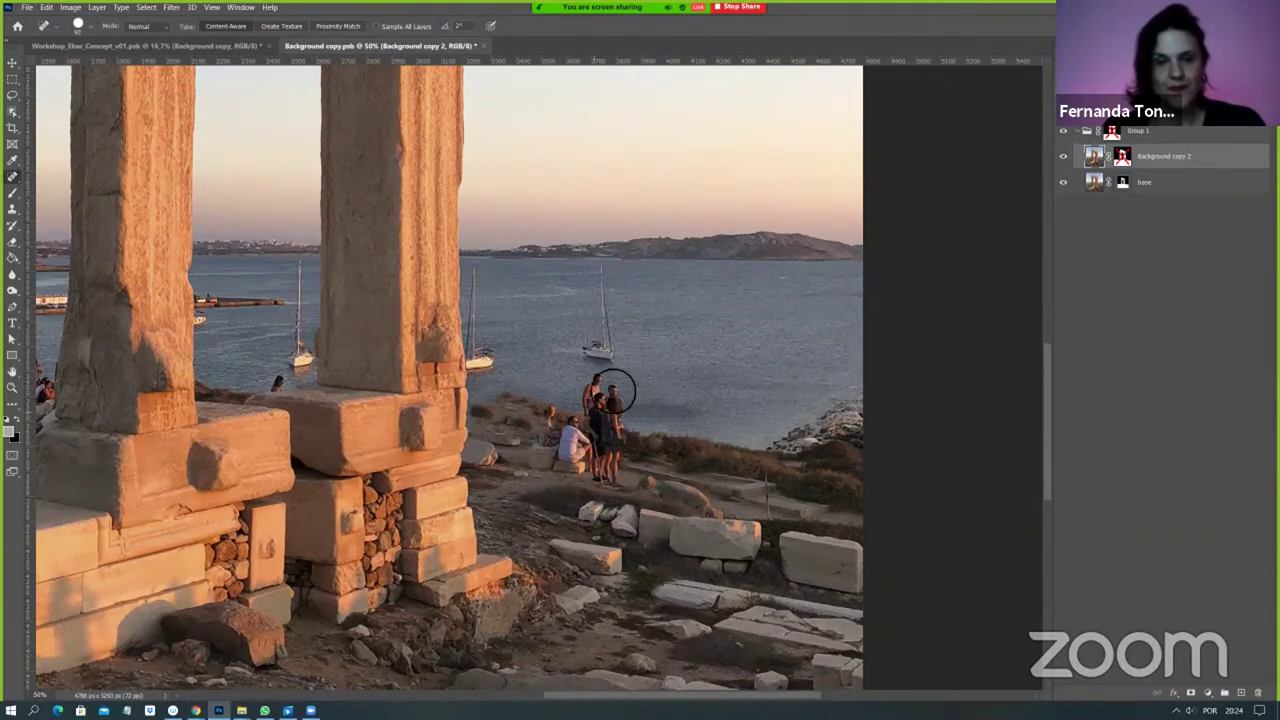
pyautogui.moveTo(613, 390)
pyautogui.mouseDown()
pyautogui.moveTo(522, 407)
pyautogui.moveTo(535, 398)
pyautogui.mouseUp()
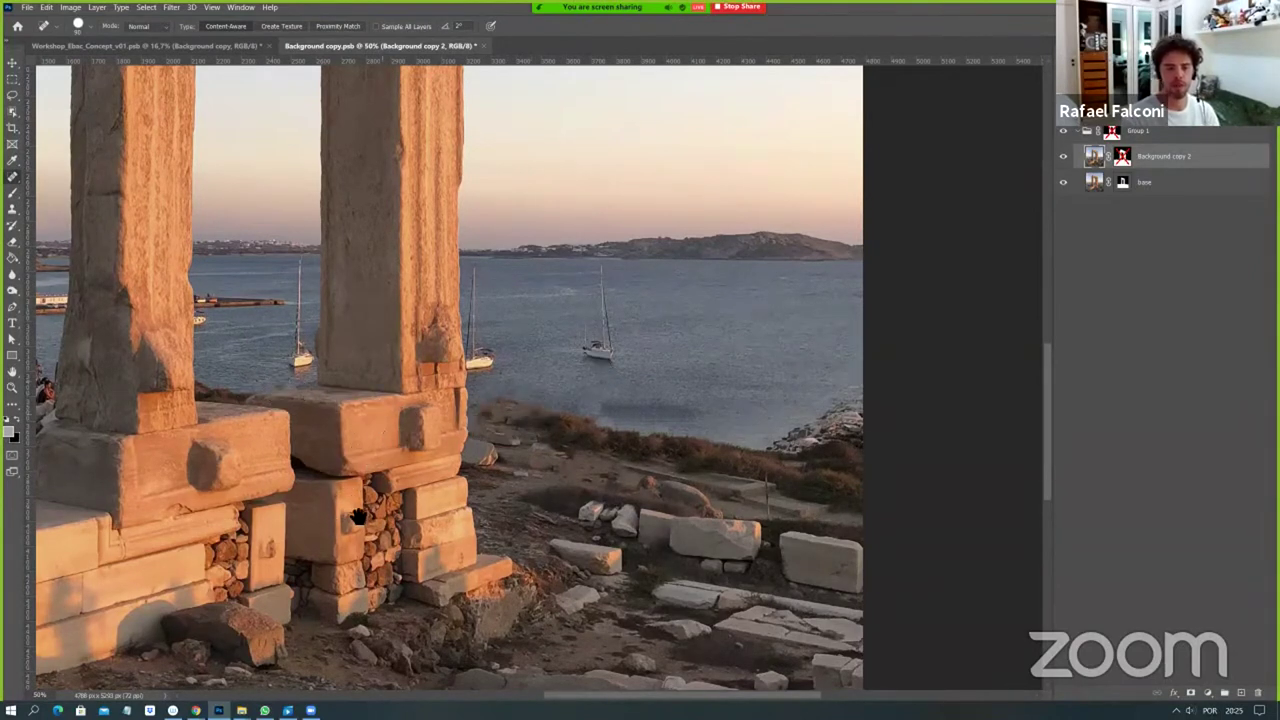
# Try replacing the crowd to the left of the gate with a lasso selection and Content-Aware Fill output to a new layer.
pyautogui.hscroll(-5, 782, 515)
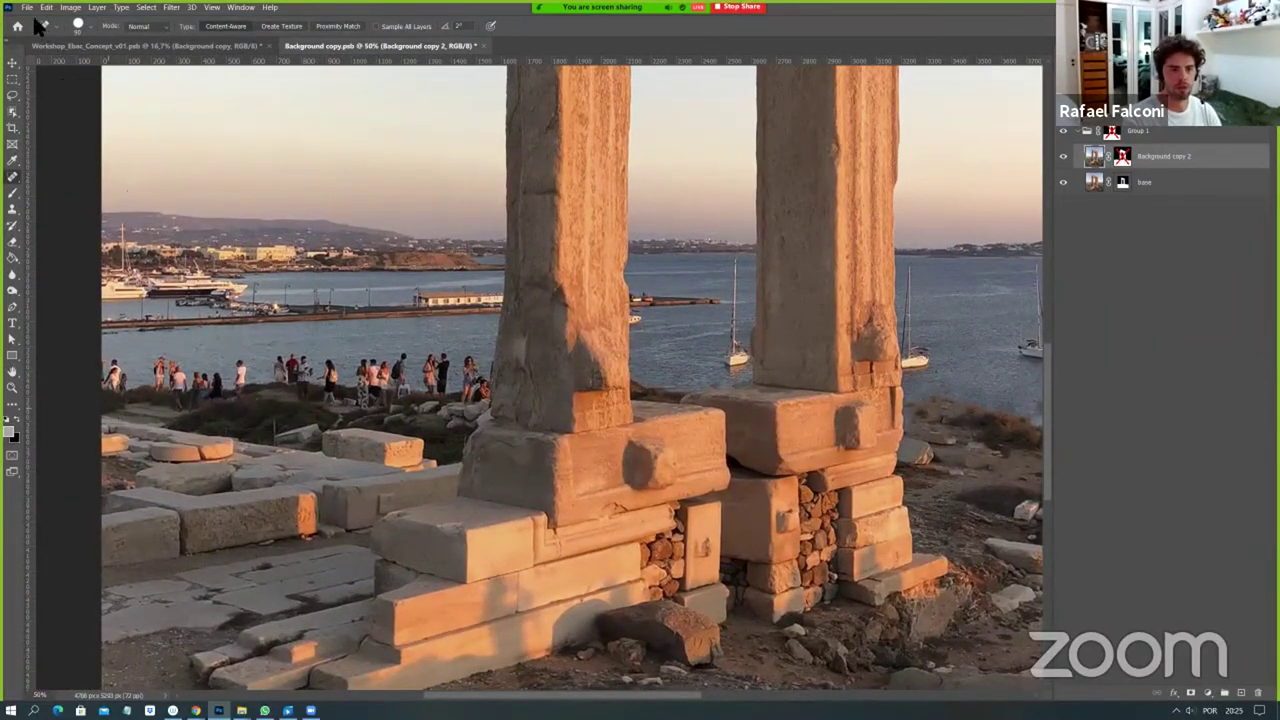
pyautogui.click(12, 94)
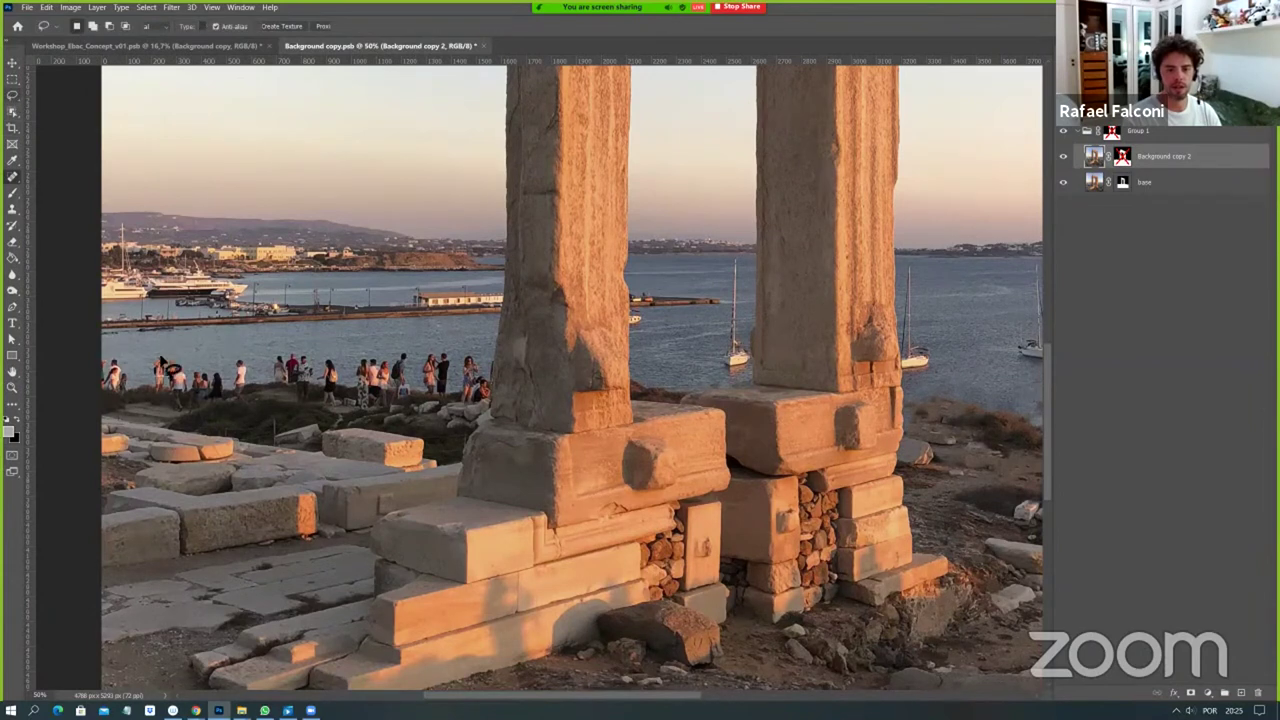
pyautogui.moveTo(150, 355); pyautogui.dragTo(148, 356)
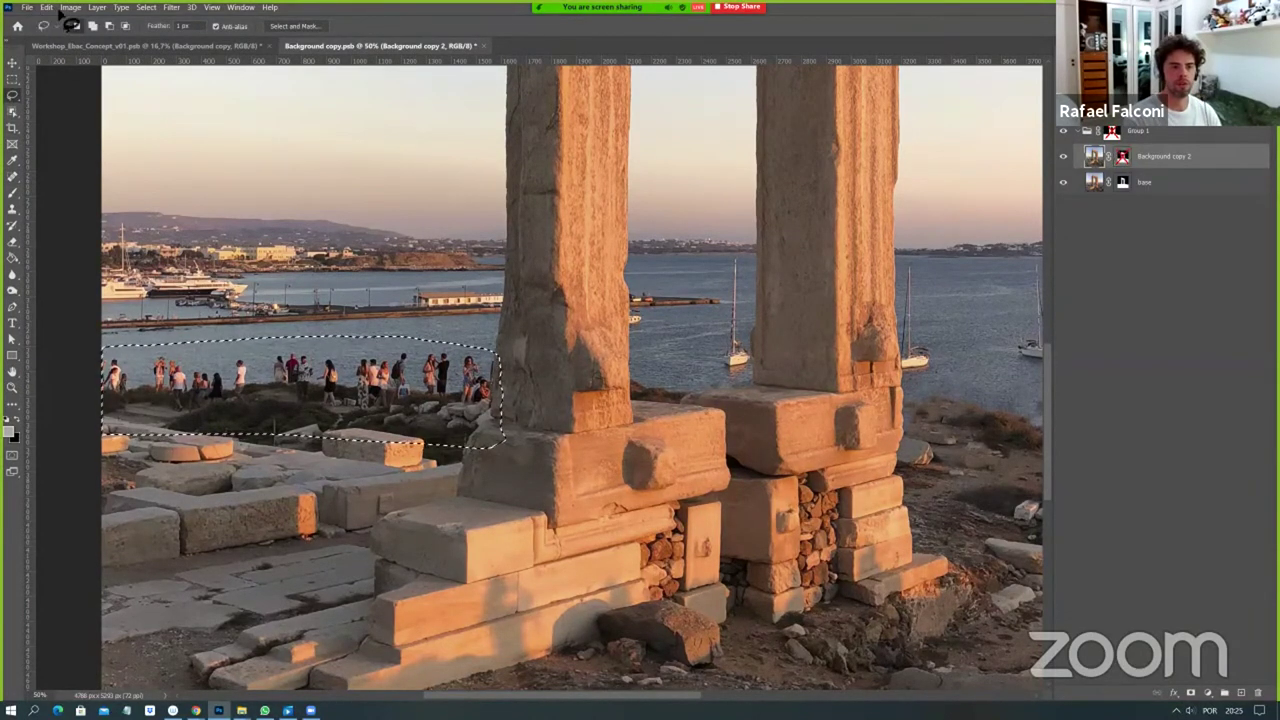
pyautogui.click(28, 7)
pyautogui.moveTo(68, 8)
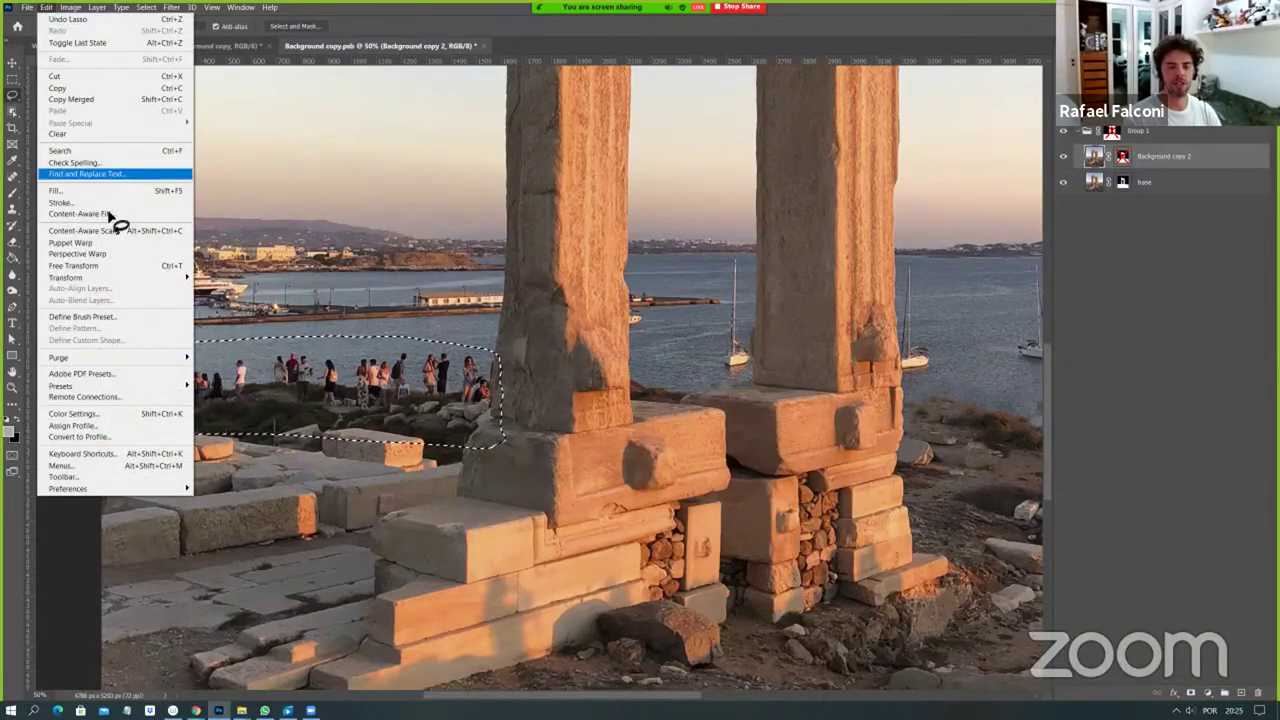
pyautogui.click(110, 217)
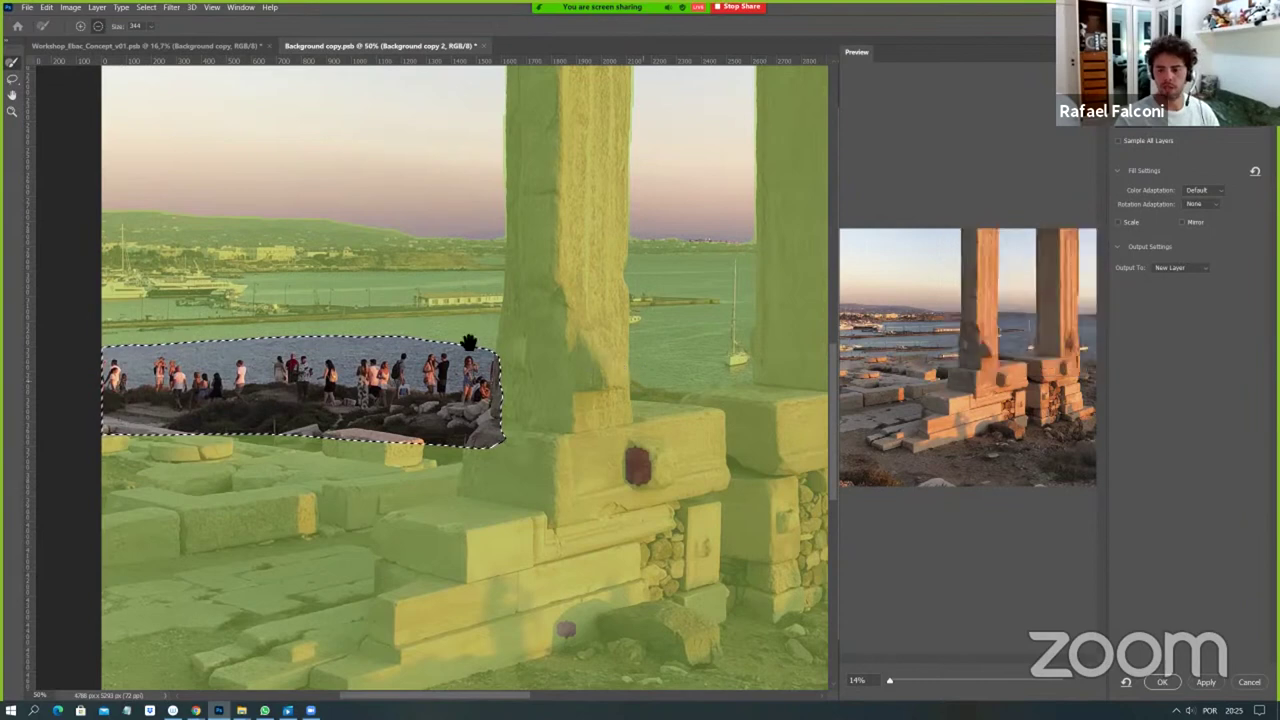
pyautogui.click(1160, 682)
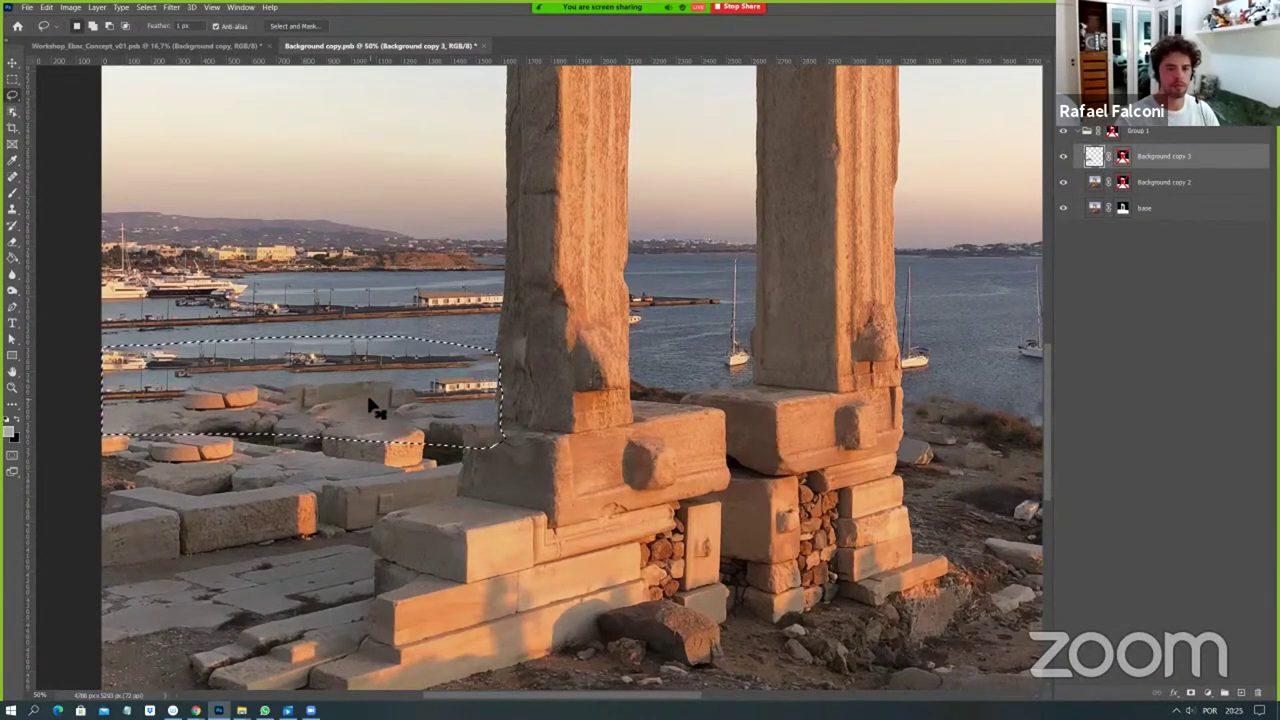
# Undo the Content-Aware Fill and clear the lasso selection around the crowd.
pyautogui.hotkey('ctrl', 'z')
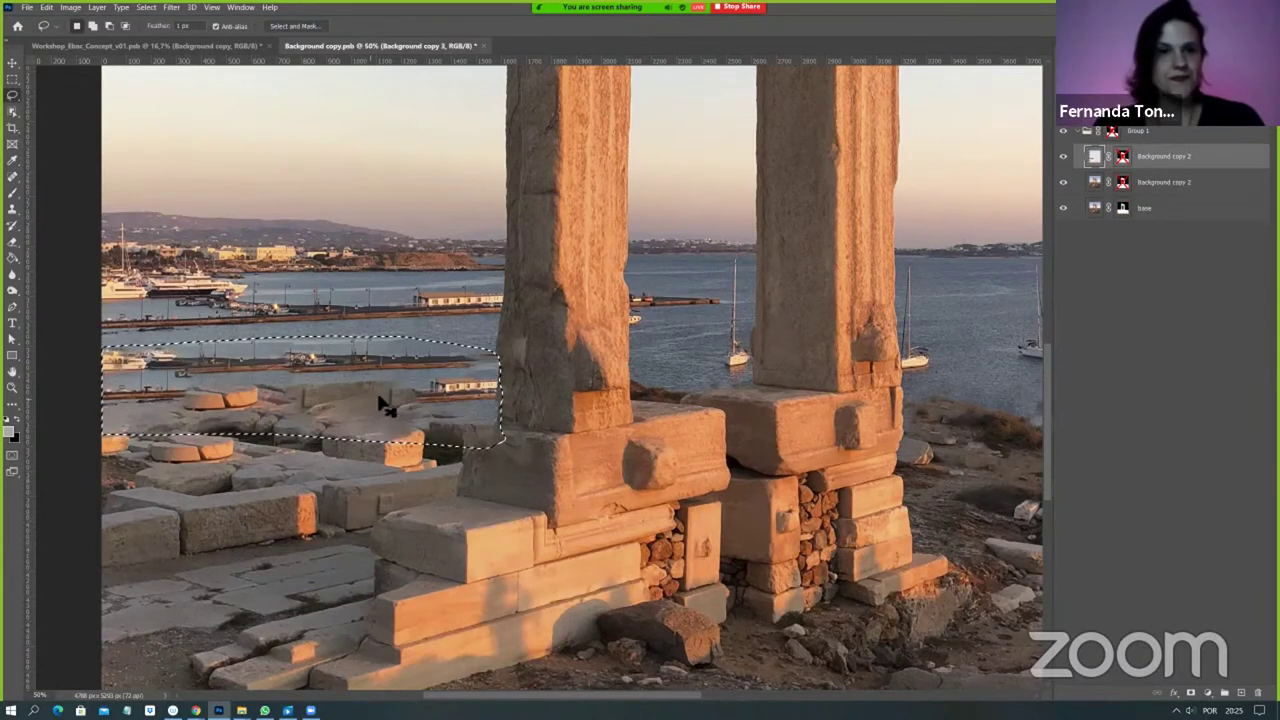
pyautogui.hotkey('ctrl', 'z')
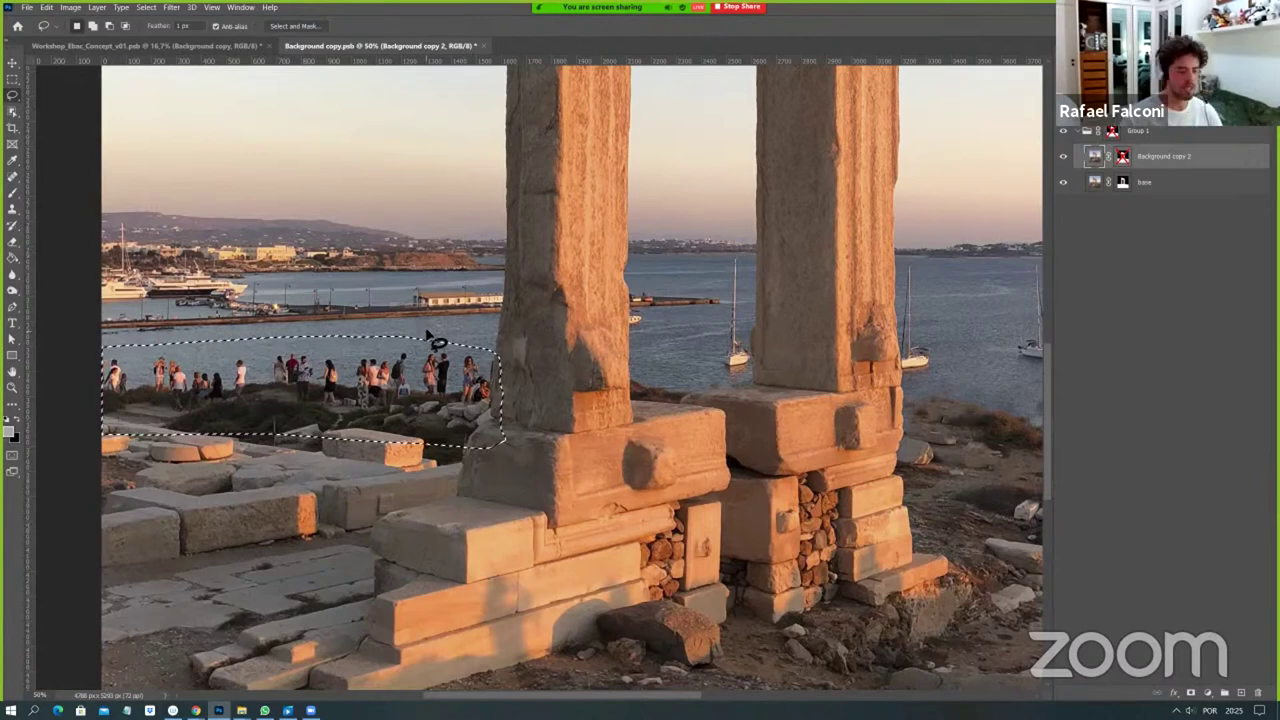
pyautogui.hotkey('ctrl', 'd')
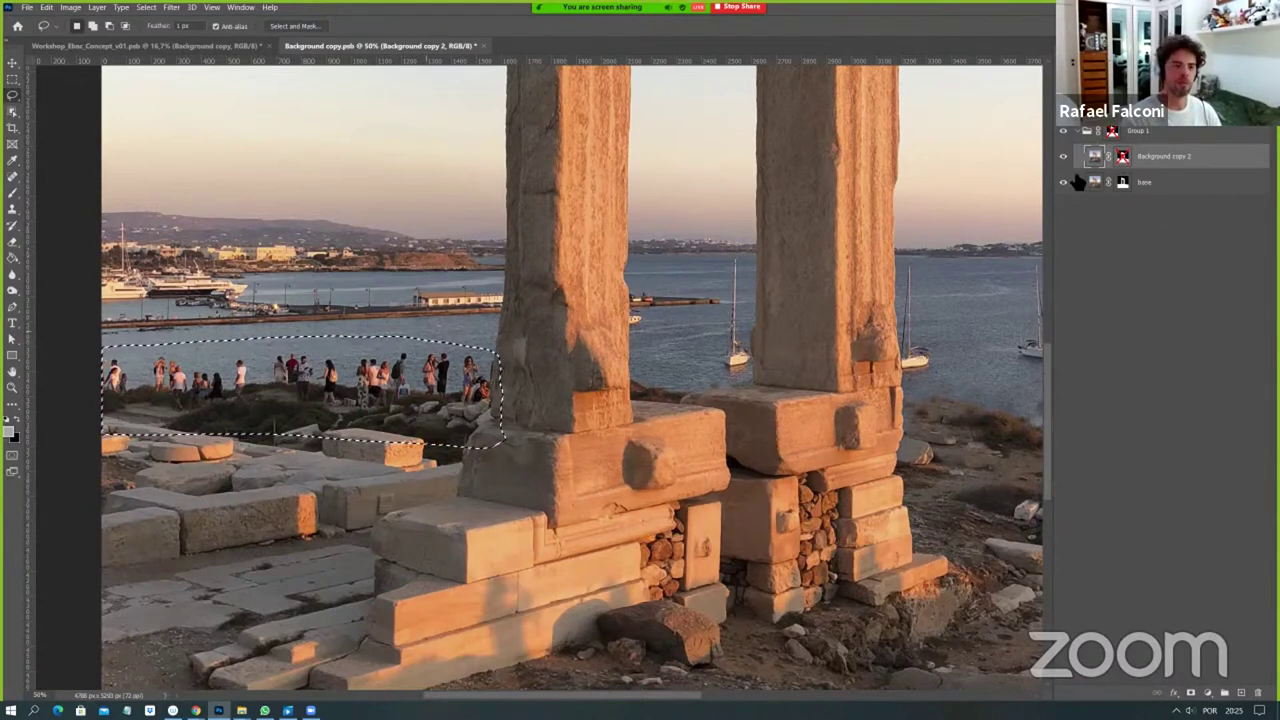
# Remove the whole row of people on the shore to the left of the gate with the Spot Healing Brush.
pyautogui.click(14, 180)
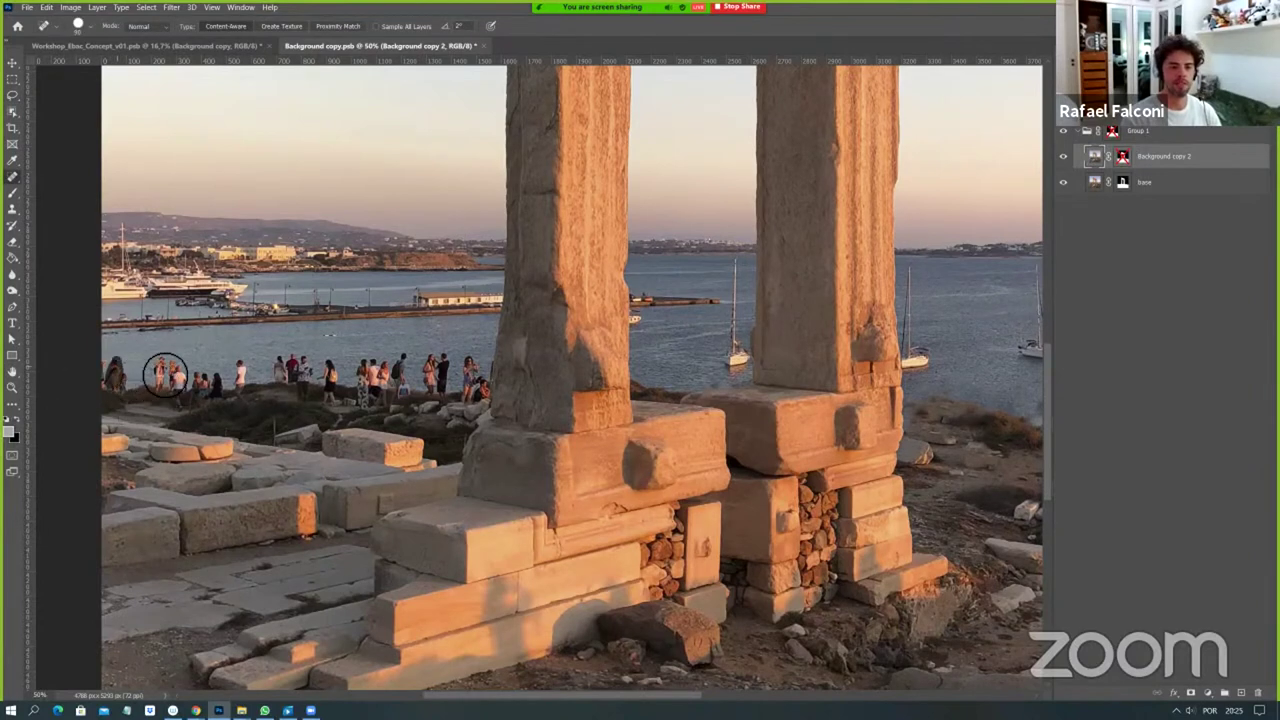
pyautogui.moveTo(165, 375); pyautogui.dragTo(216, 386)
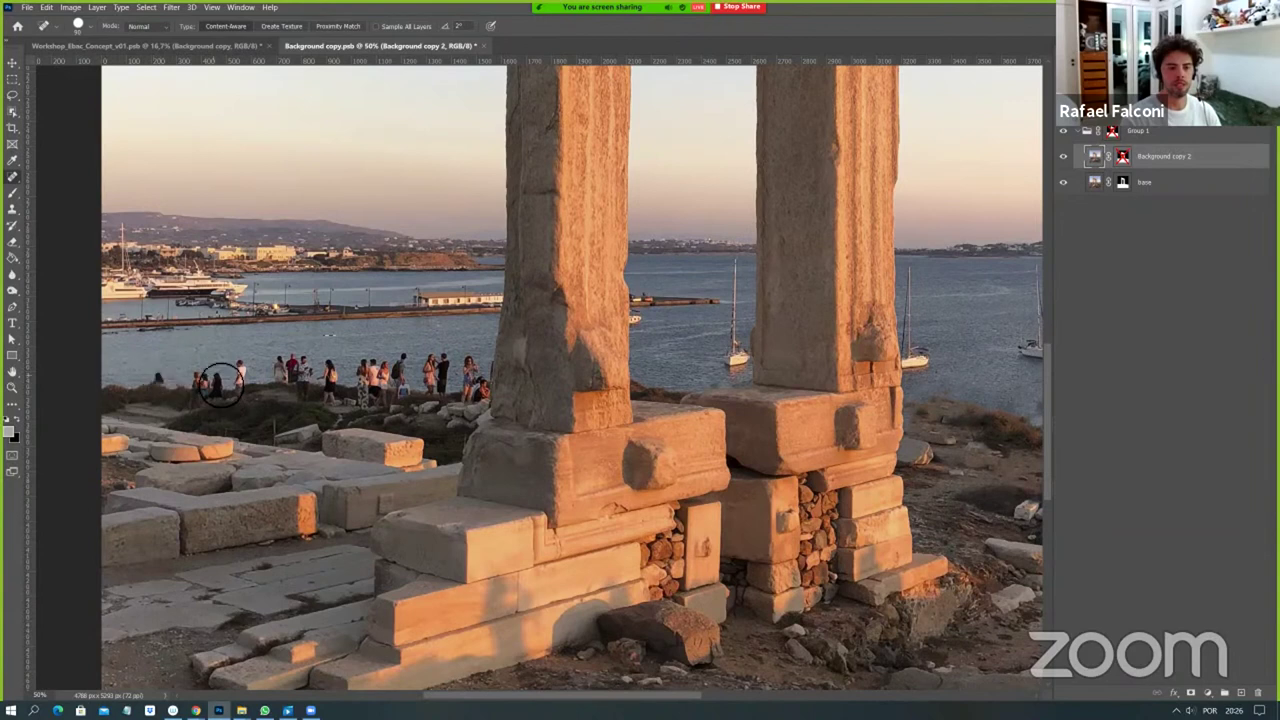
pyautogui.click(160, 381)
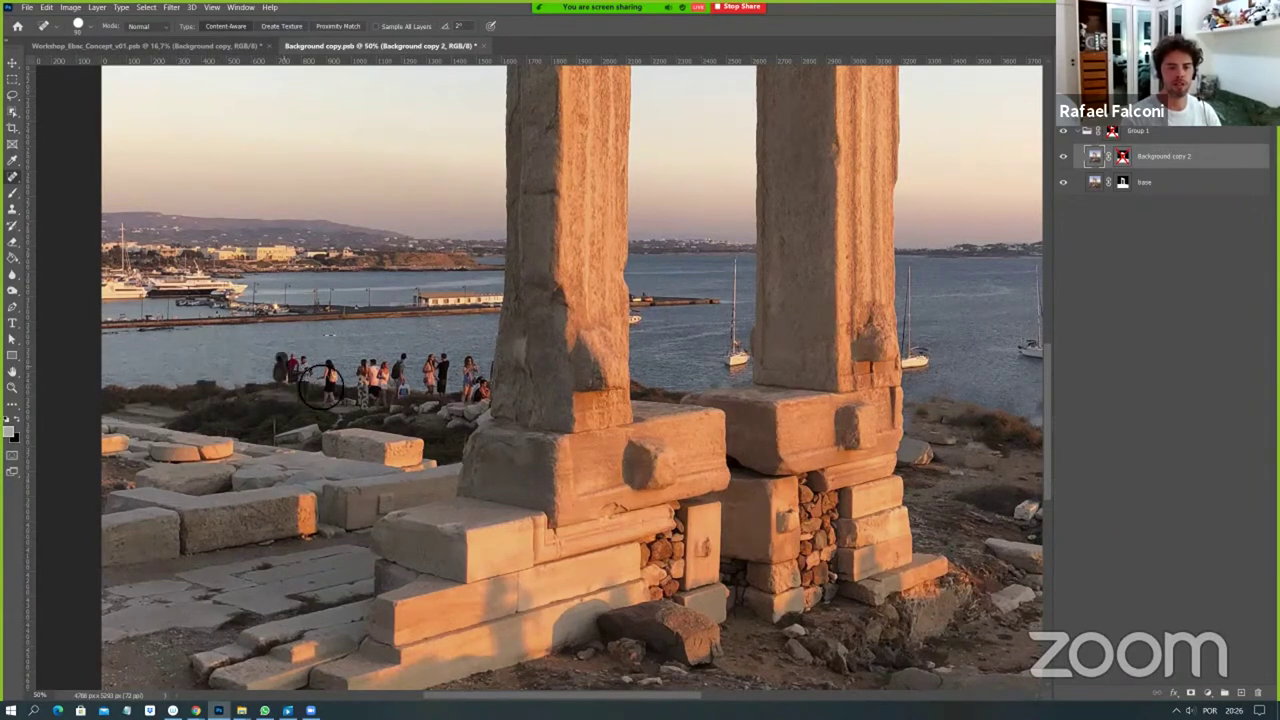
pyautogui.moveTo(322, 380); pyautogui.dragTo(292, 370)
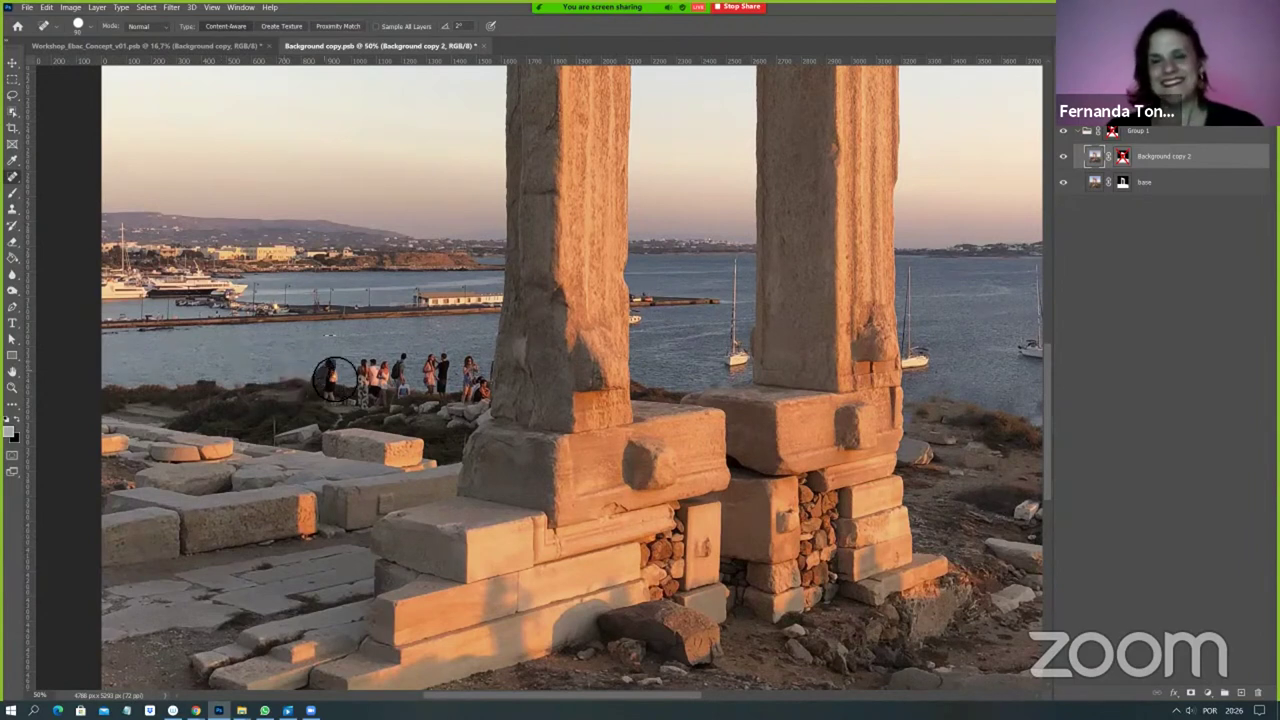
pyautogui.click(335, 377)
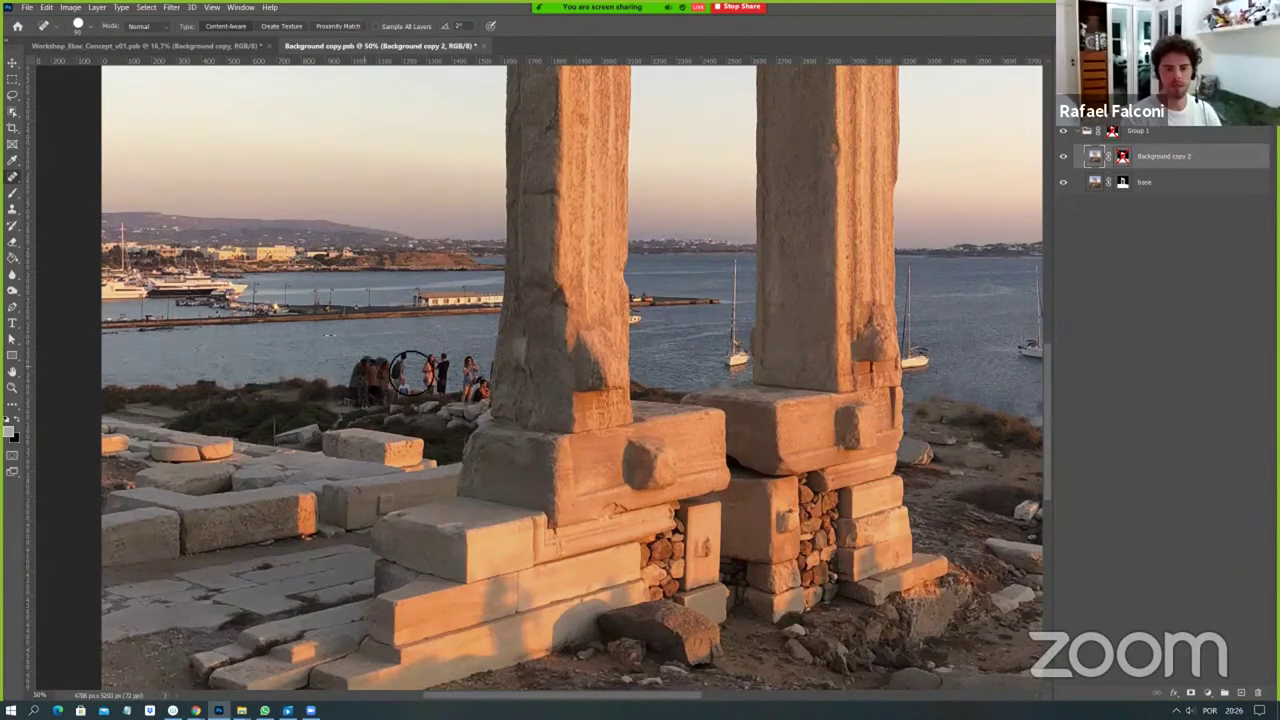
pyautogui.moveTo(410, 373)
pyautogui.mouseDown()
pyautogui.moveTo(416, 405)
pyautogui.moveTo(447, 399)
pyautogui.moveTo(443, 376)
pyautogui.moveTo(497, 391)
pyautogui.moveTo(471, 374)
pyautogui.moveTo(487, 368)
pyautogui.moveTo(491, 410)
pyautogui.moveTo(473, 425)
pyautogui.moveTo(494, 386)
pyautogui.mouseUp()
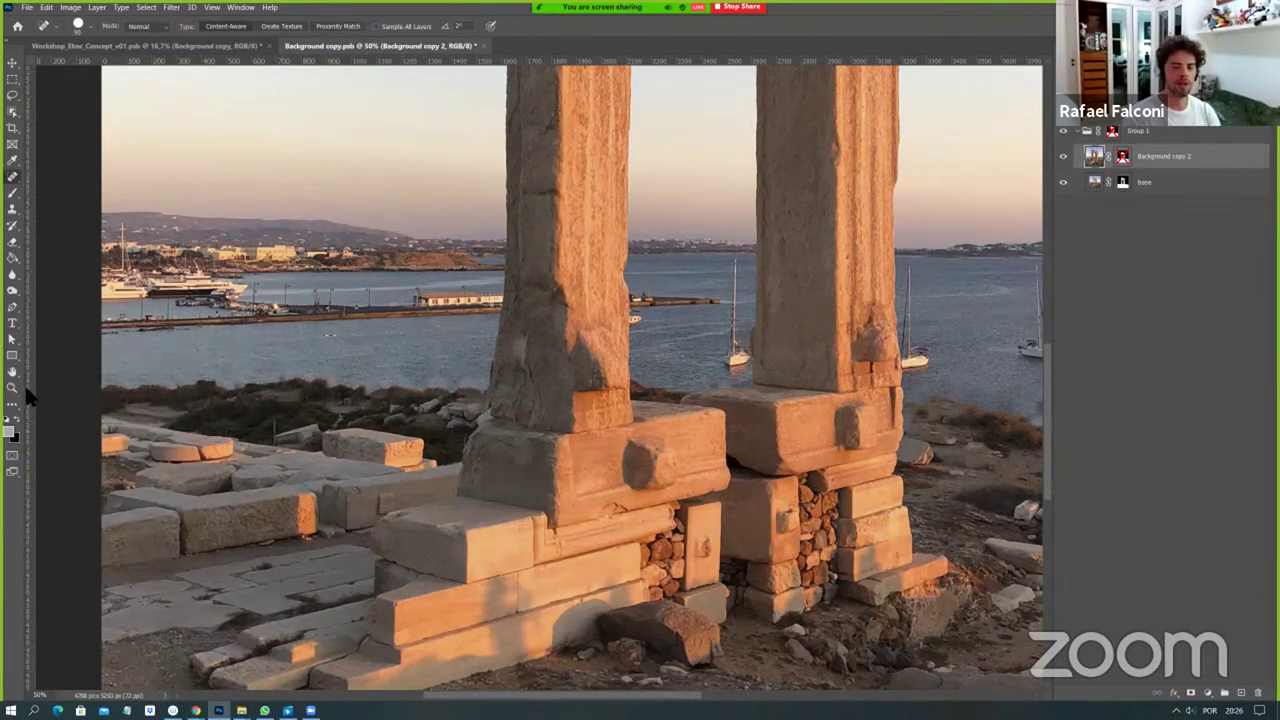
# Fit the image to the screen and hide the Background copy 2 layer to compare it with the base layer.
pyautogui.press('z')
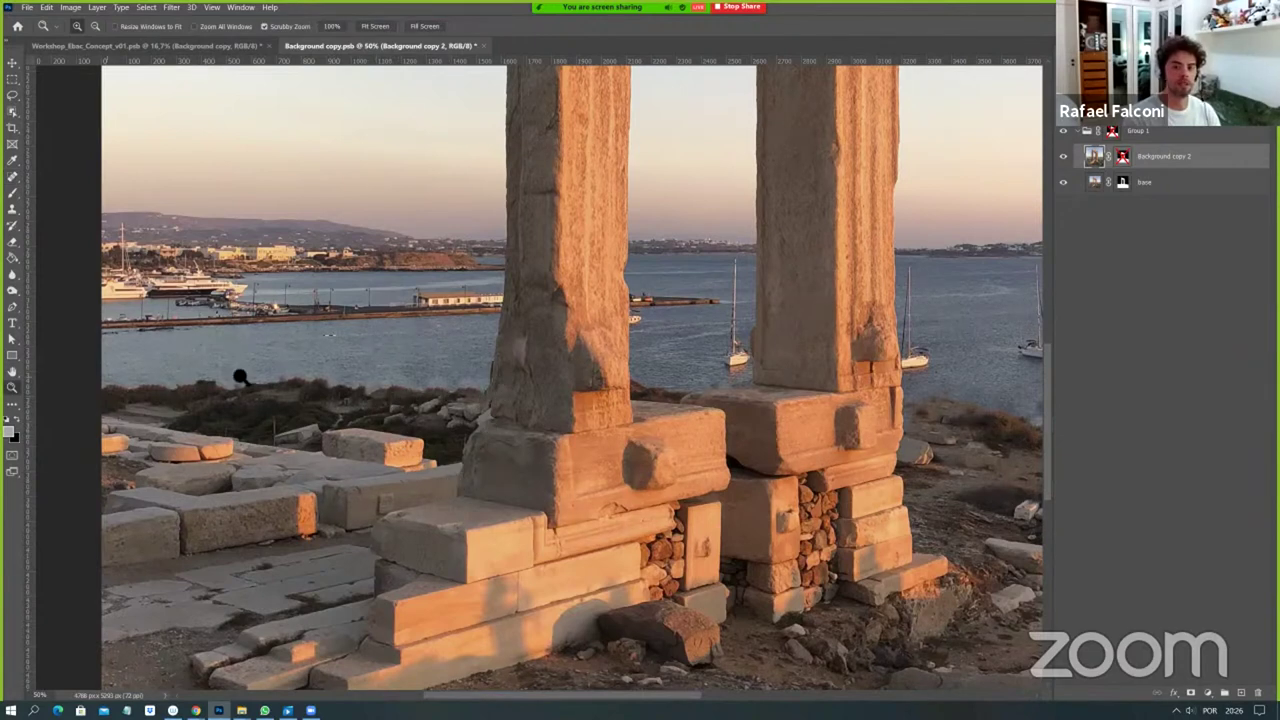
pyautogui.rightClick(401, 425)
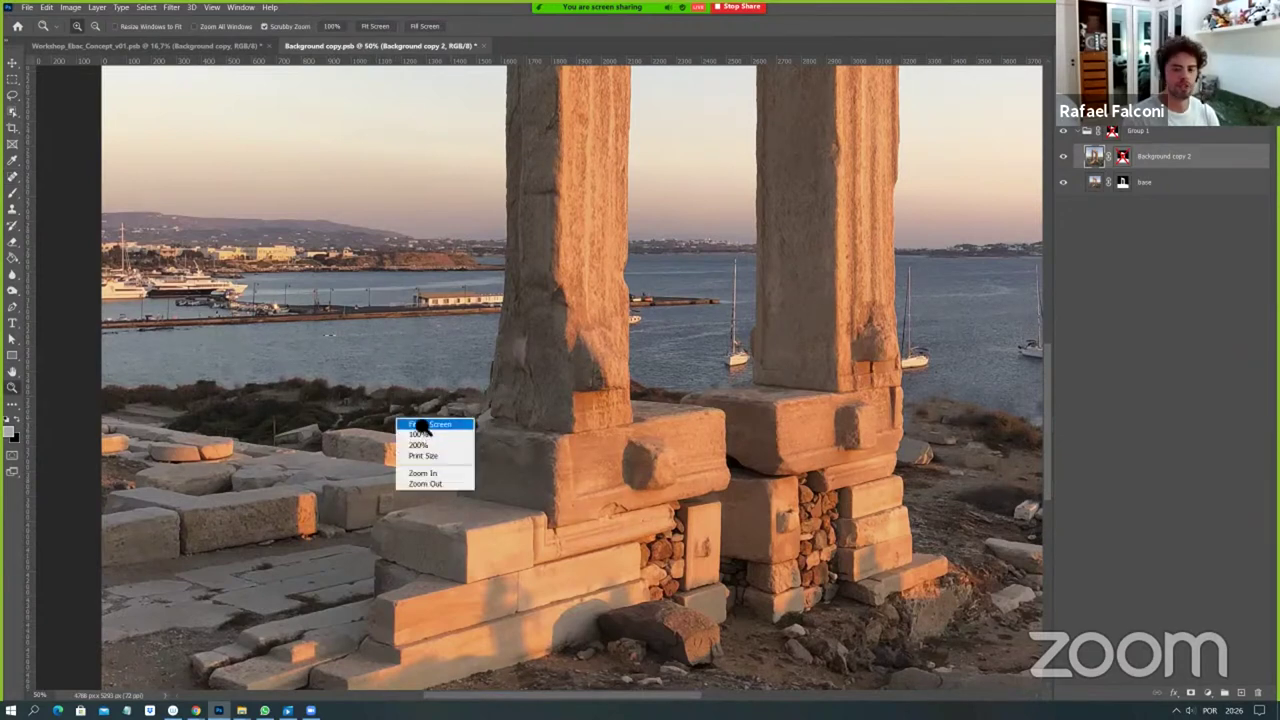
pyautogui.click(432, 430)
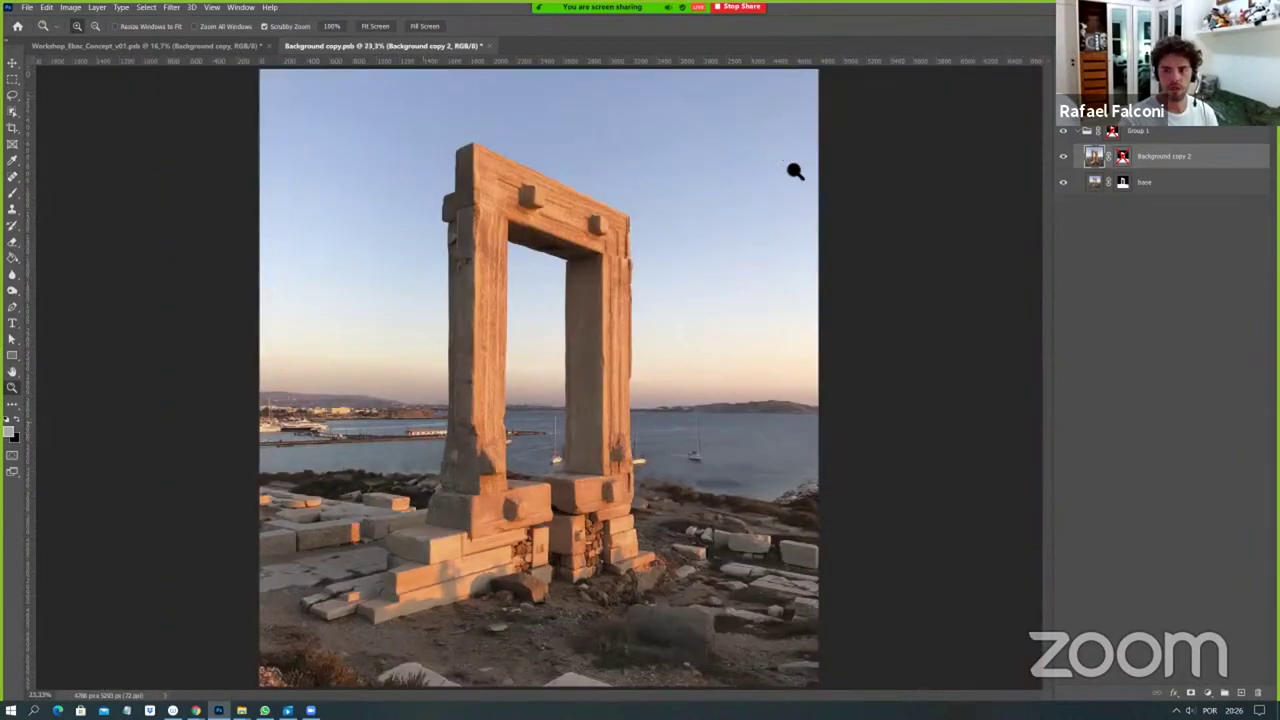
pyautogui.click(1063, 157)
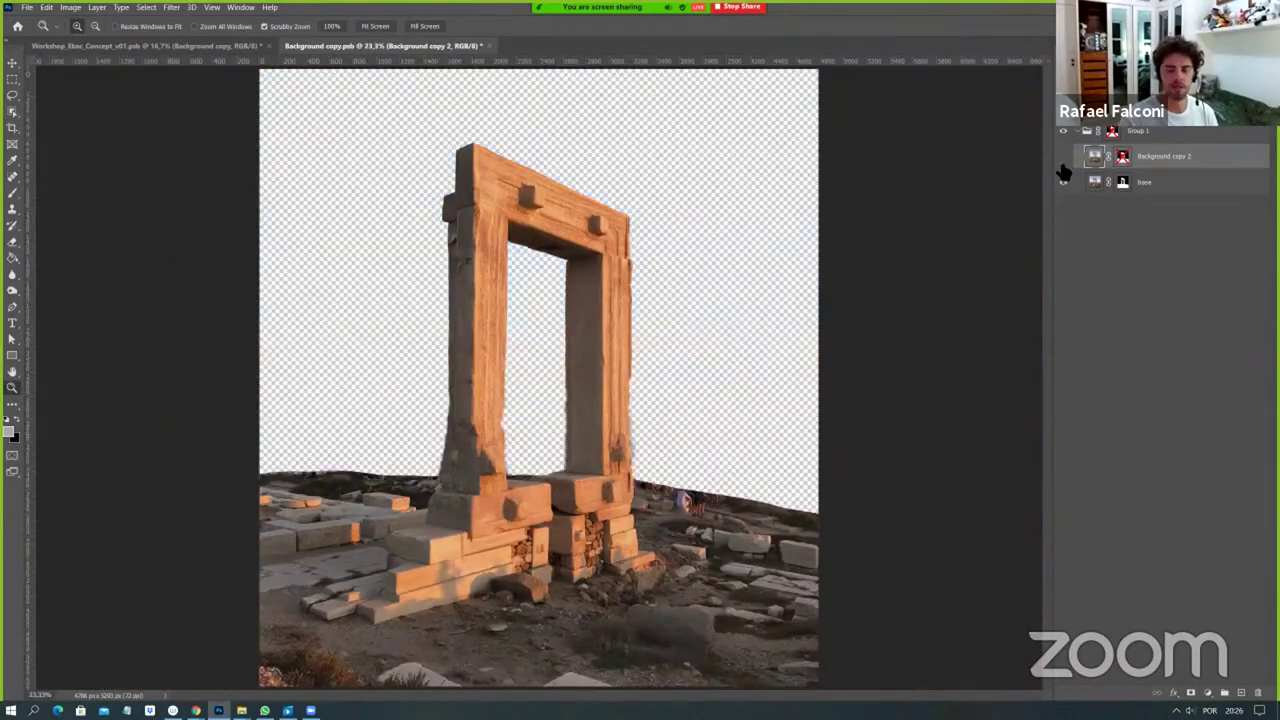
# Show the Background copy 2 layer and re-enable the Group 1 mask to cut out the sky and sea.
pyautogui.hotkey('ctrl', ',')
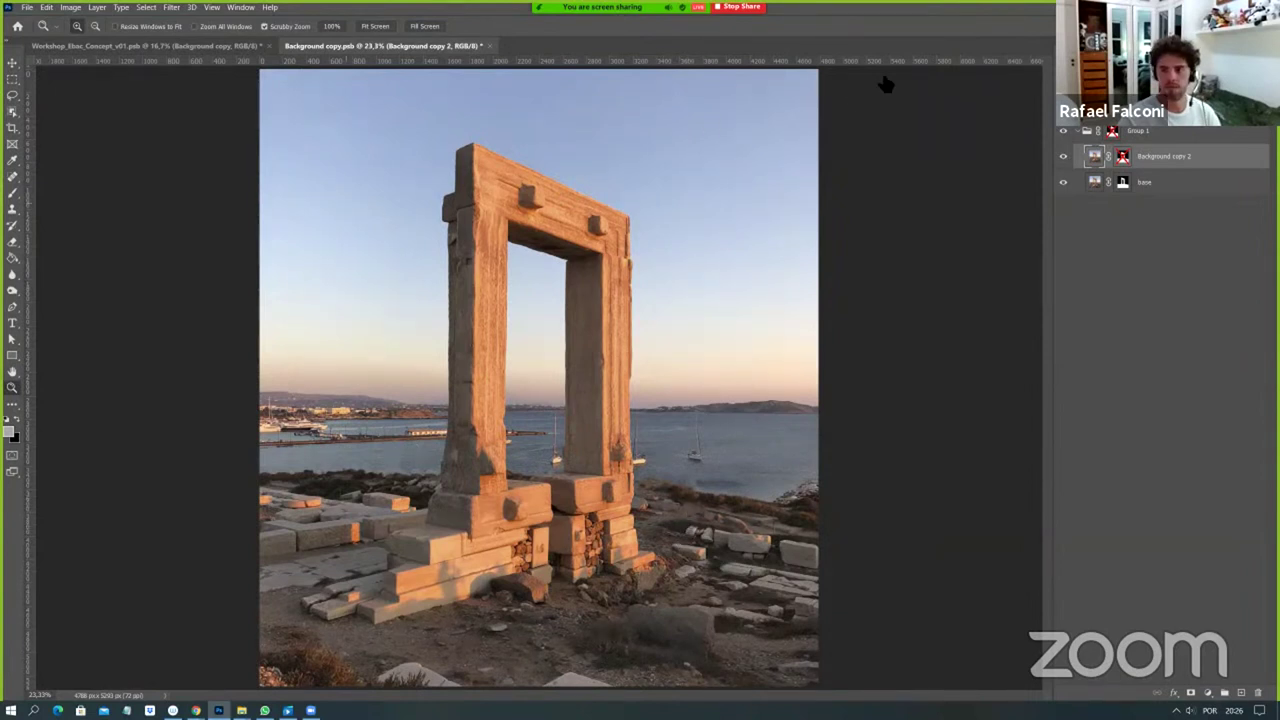
pyautogui.click(1087, 138)
pyautogui.hotkey('ctrl', ',')
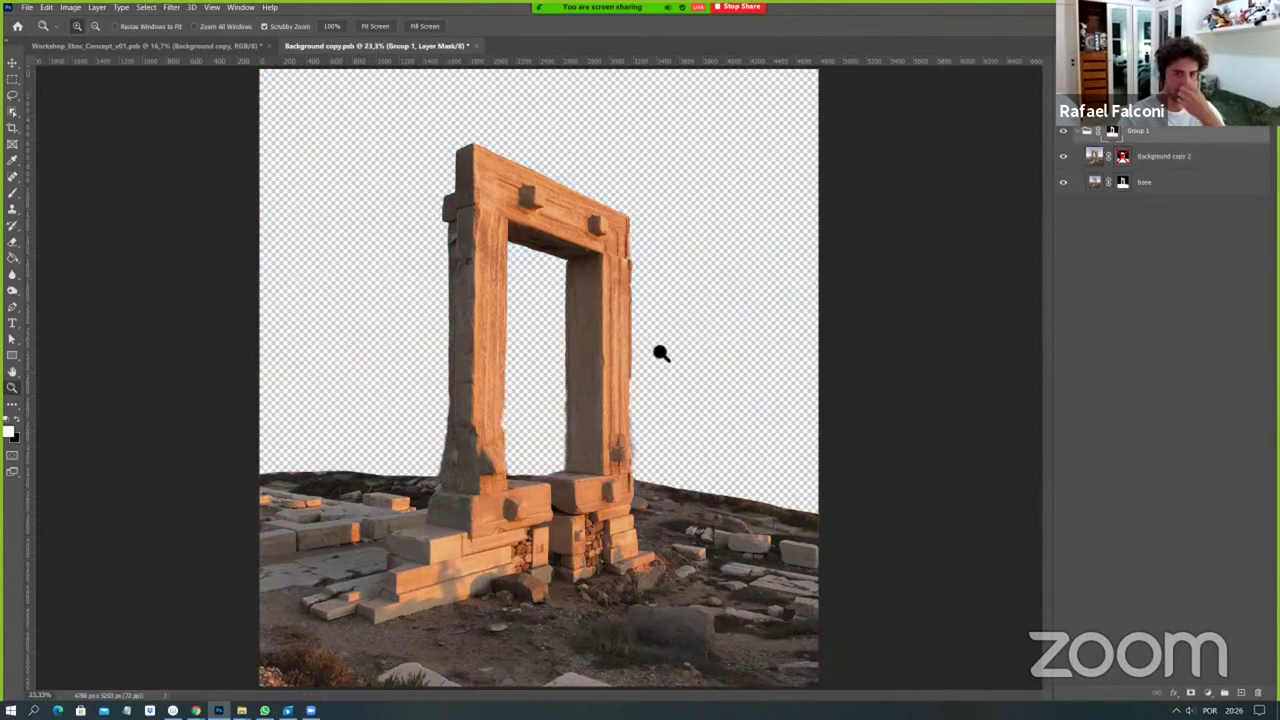
# Save the Background copy.psb smart object and close it to return to the Workshop_Ebac_Concept_v01 composite.
pyautogui.hotkey('ctrl', 's')
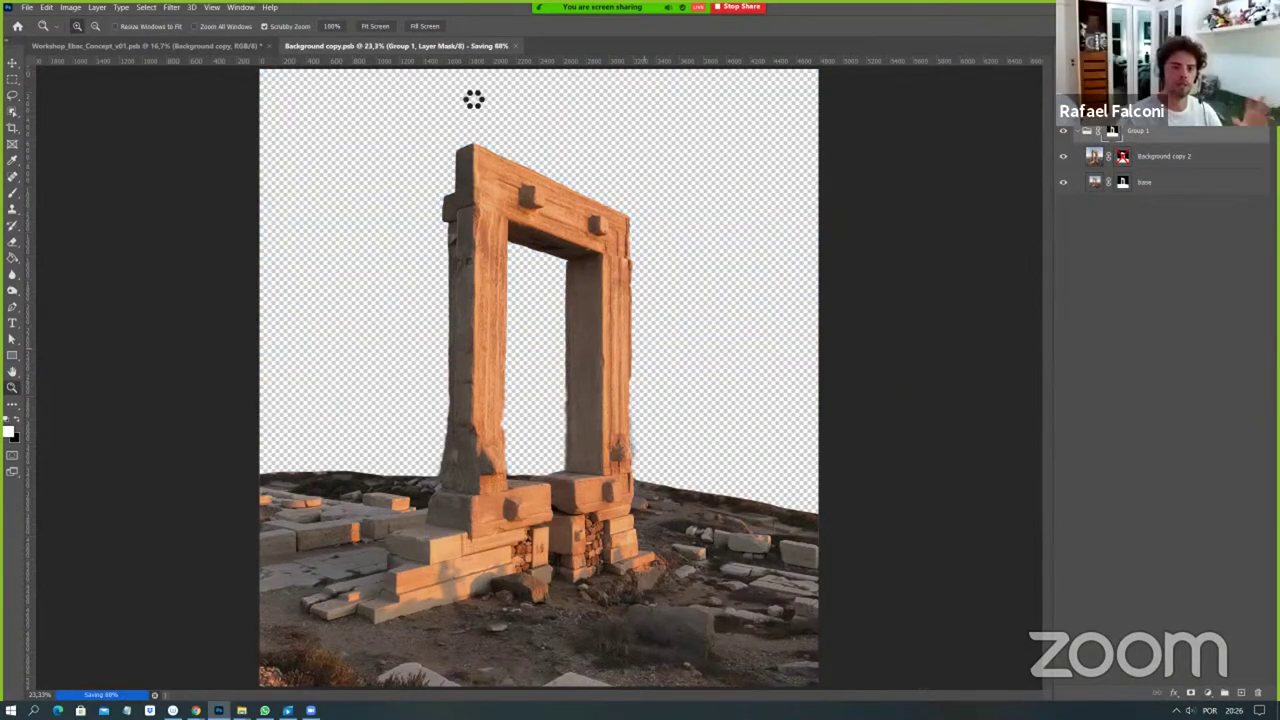
pyautogui.click(474, 48)
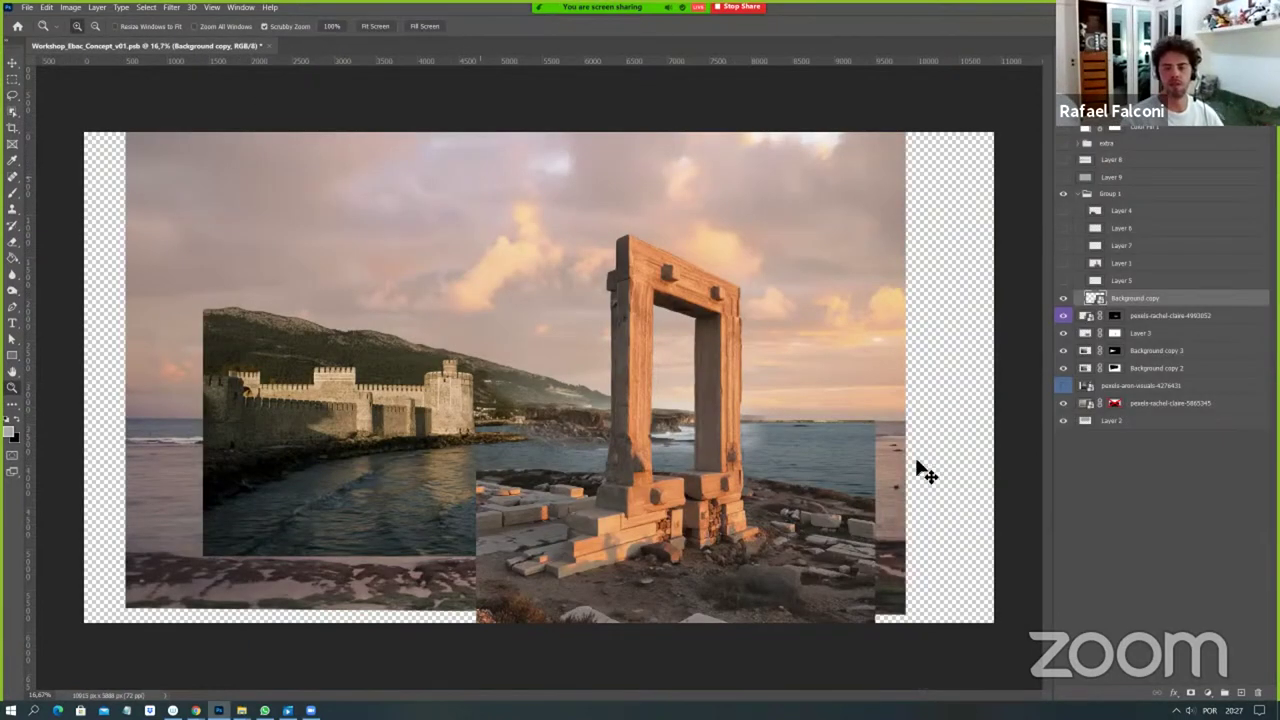
pyautogui.press('v')
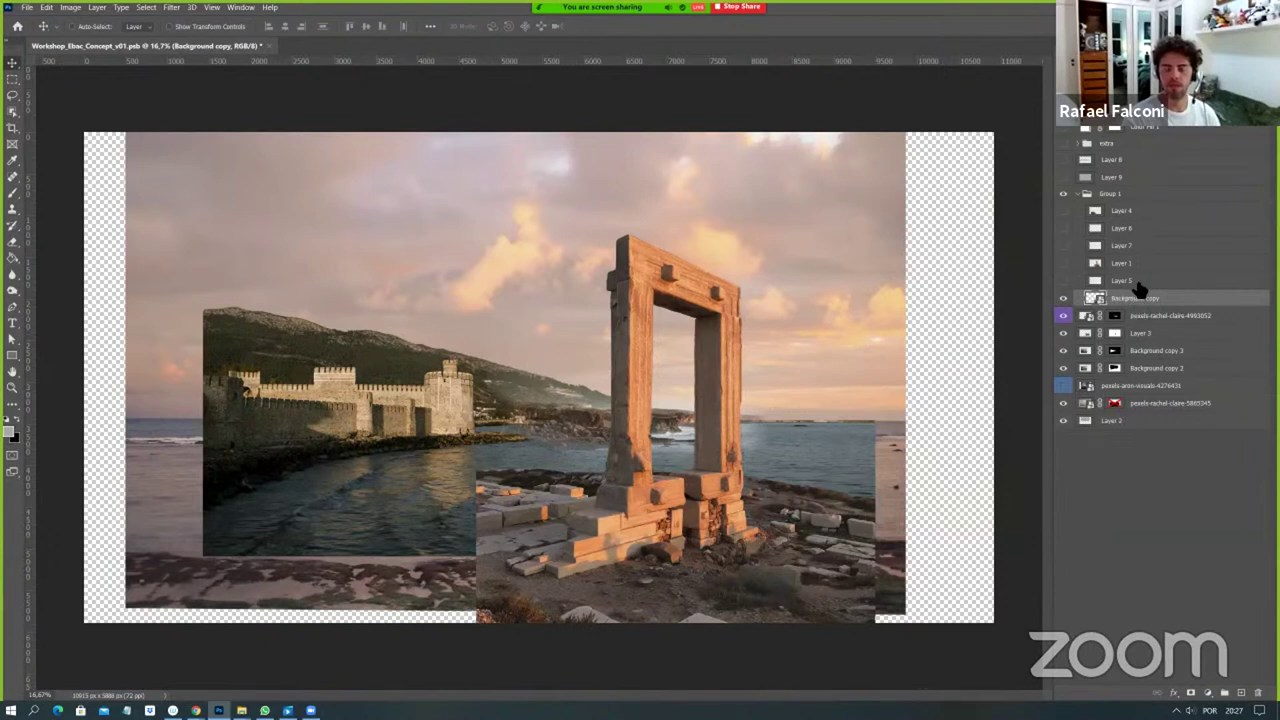
# Check the Background copy gate layer by toggling its visibility and review the layers inside Group 1.
pyautogui.click(1080, 280)
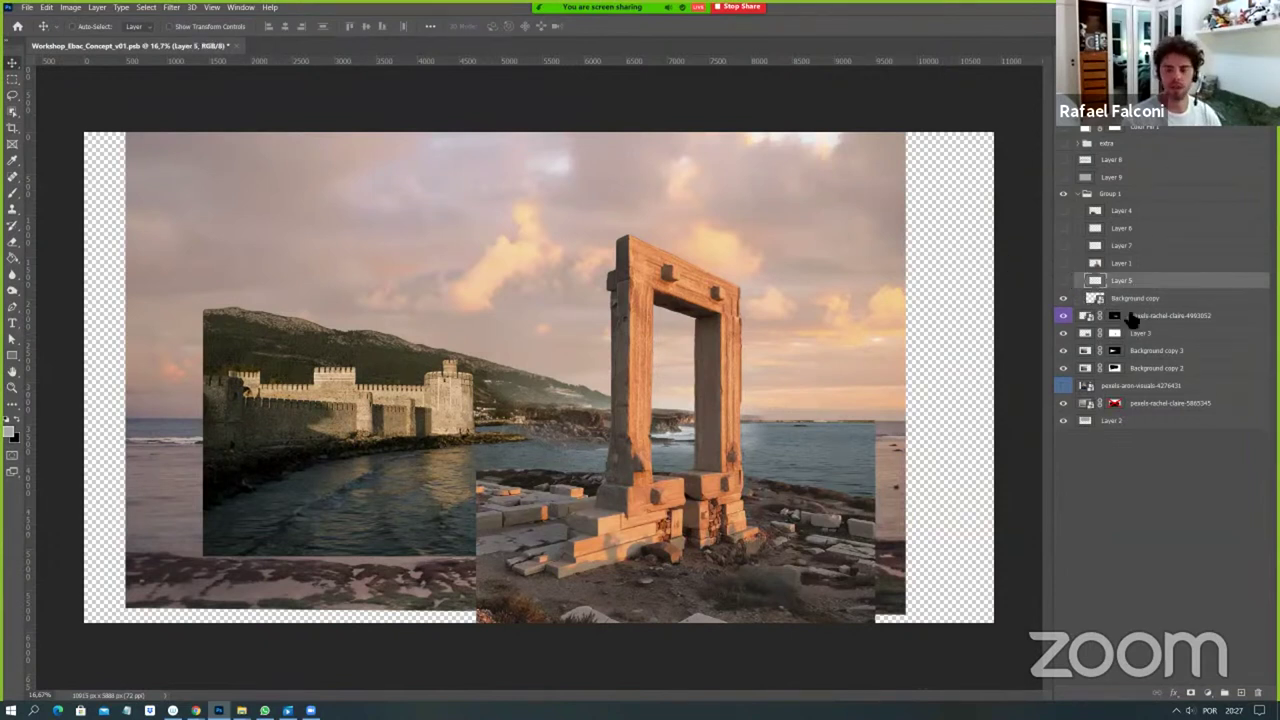
pyautogui.click(1063, 299)
pyautogui.click(1063, 299)
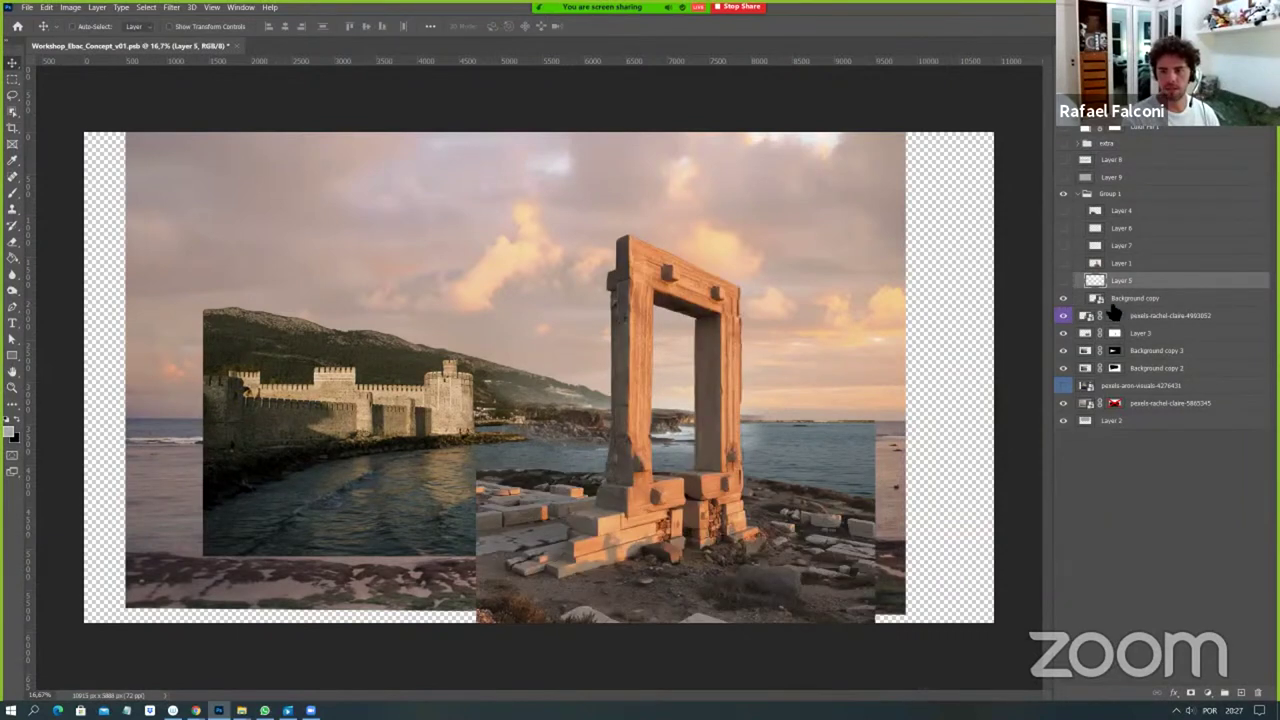
pyautogui.click(1105, 300)
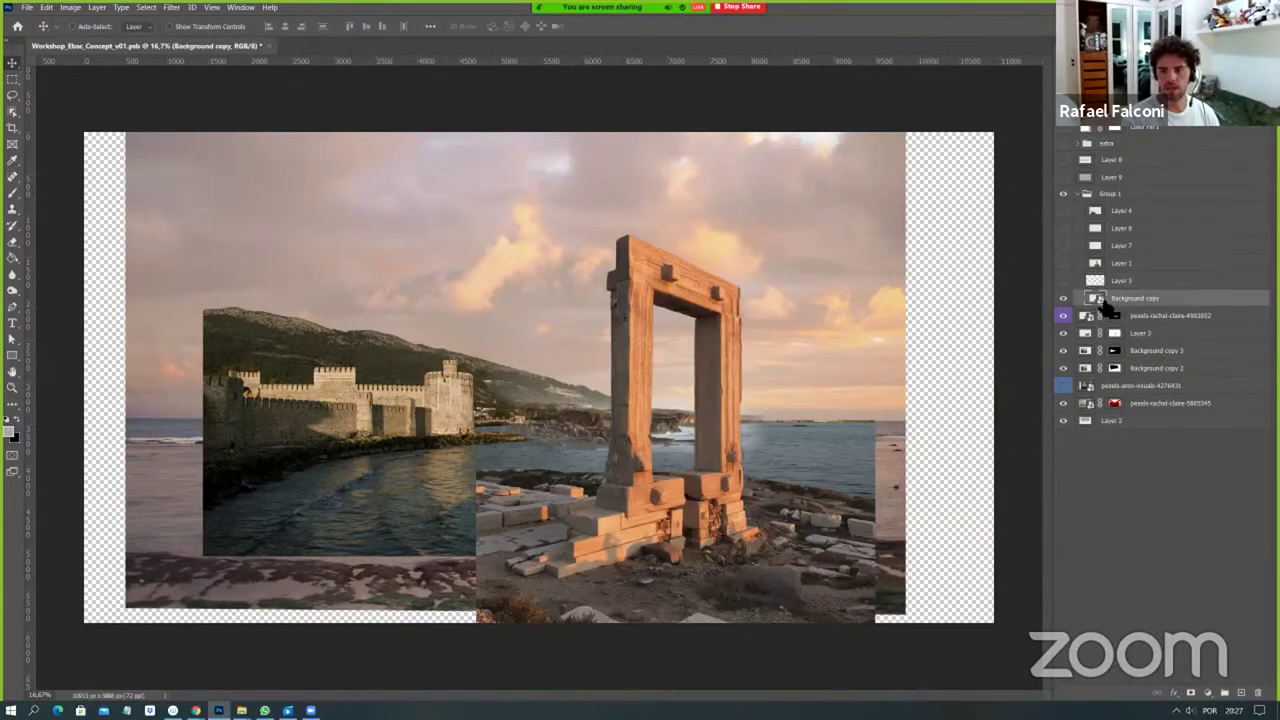
pyautogui.click(1082, 196)
pyautogui.click(1084, 194)
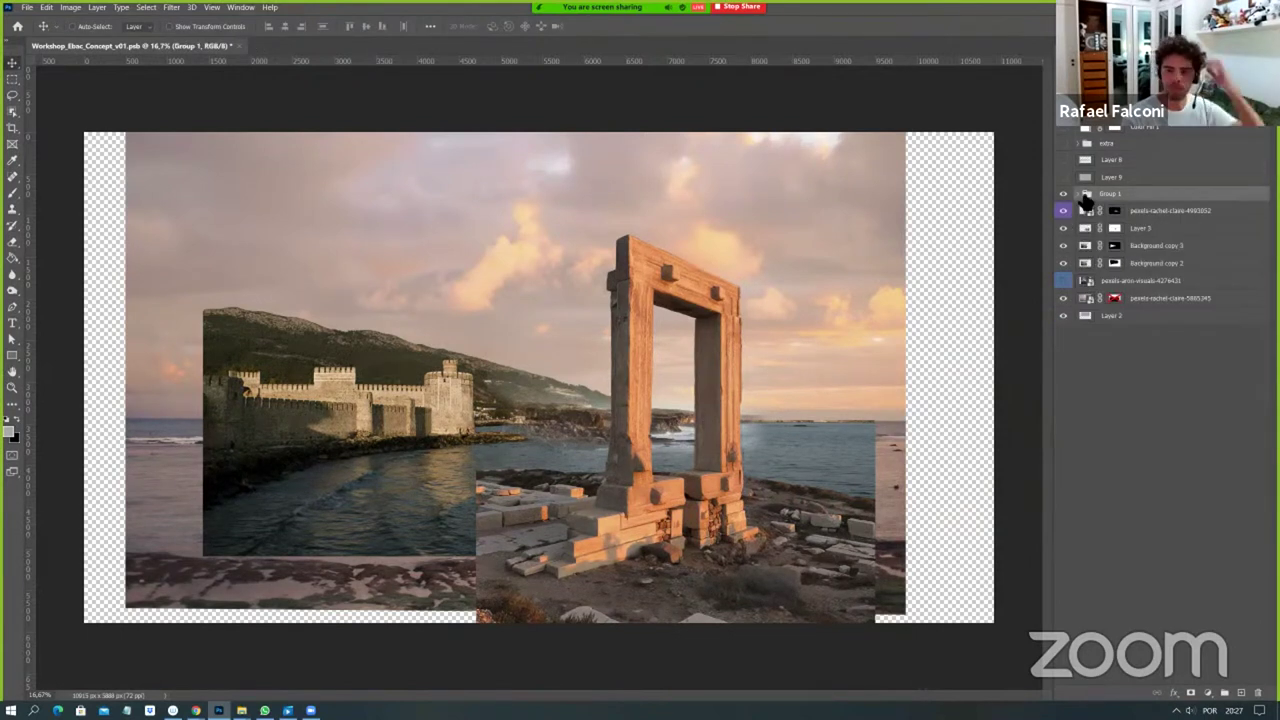
pyautogui.click(1085, 195)
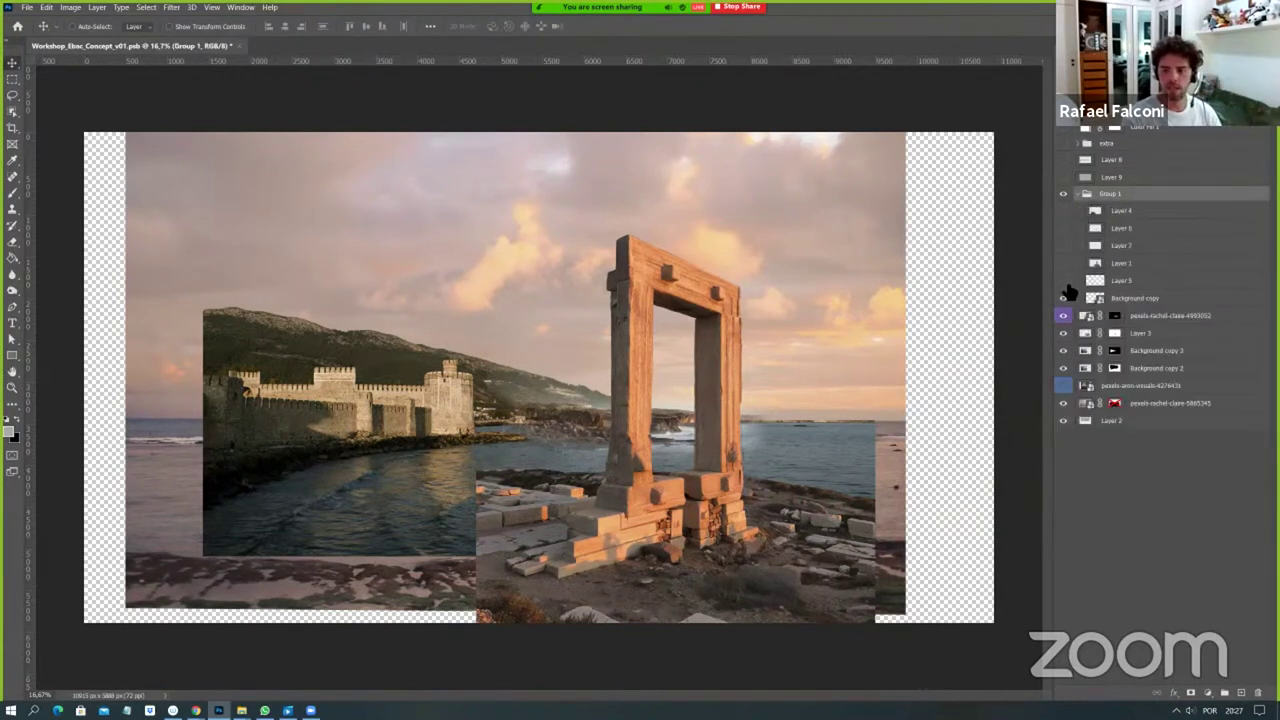
# Show Layer 4 and outline its extended stone ground to the left of the gate with the Lasso tool.
pyautogui.click(1065, 282)
pyautogui.click(1064, 211)
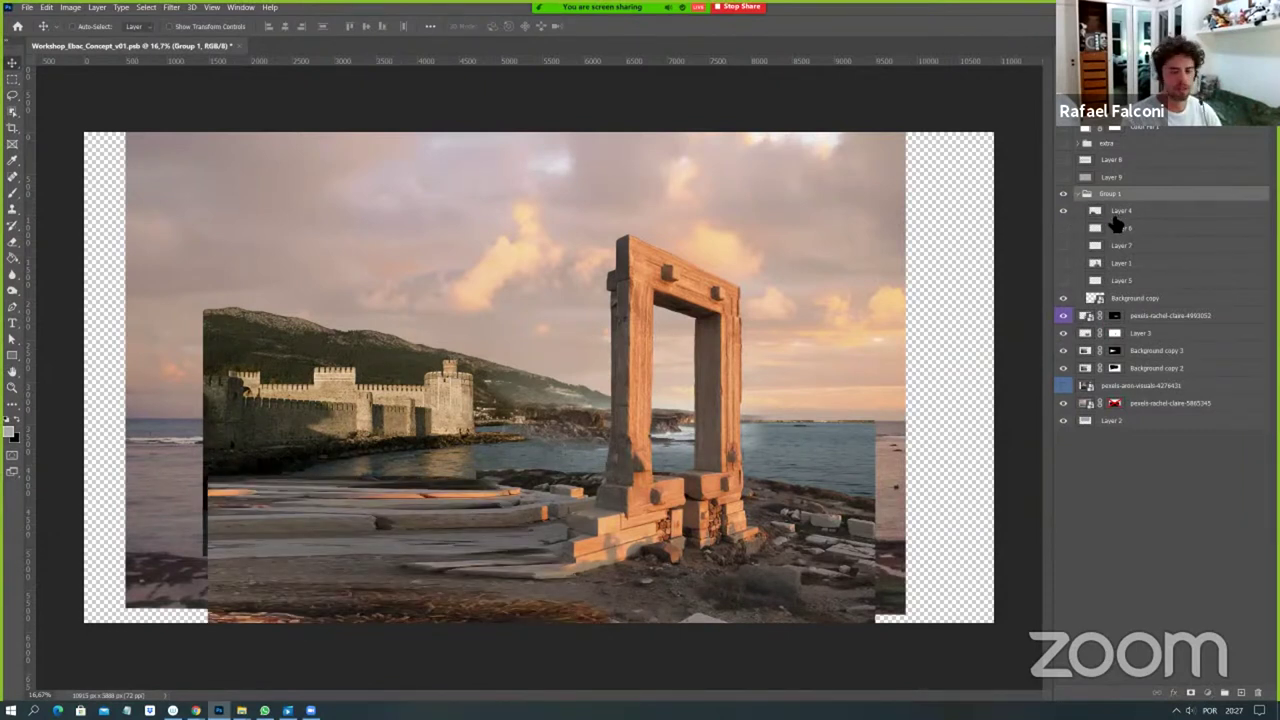
pyautogui.click(1113, 217)
pyautogui.press('l')
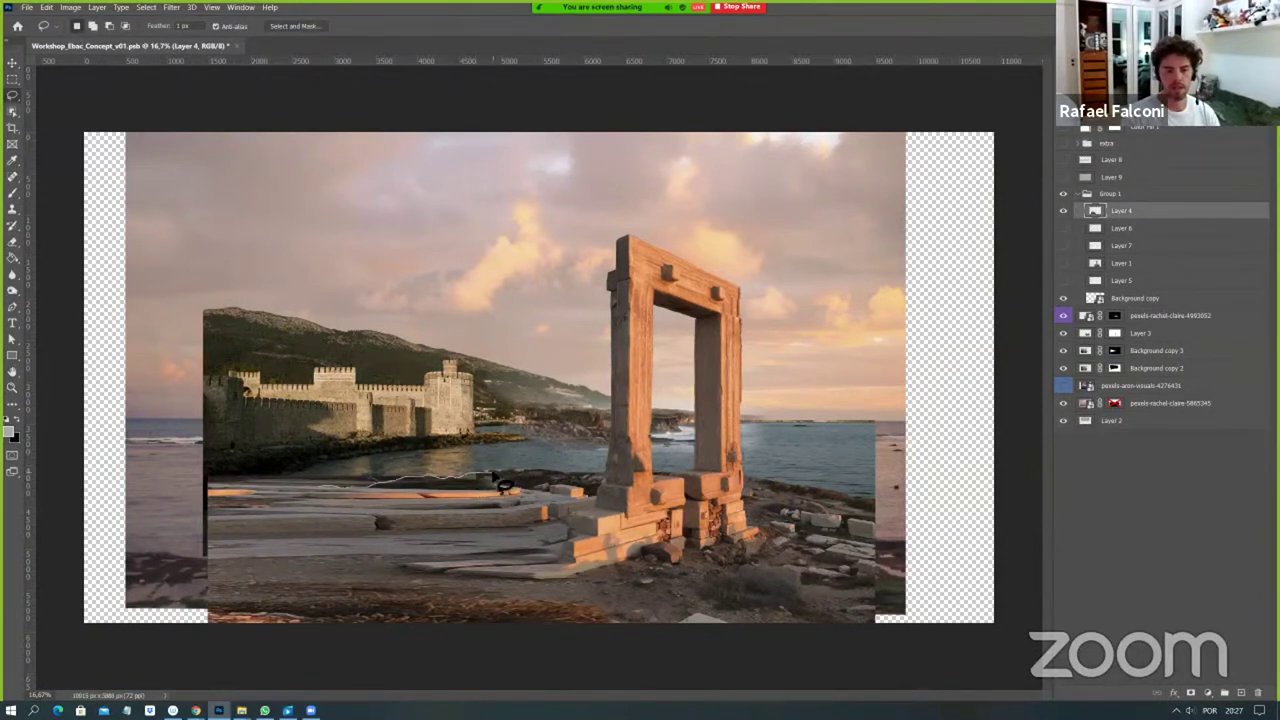
pyautogui.moveTo(503, 484)
pyautogui.mouseDown()
pyautogui.moveTo(600, 615)
pyautogui.moveTo(458, 504)
pyautogui.moveTo(505, 486)
pyautogui.mouseUp()
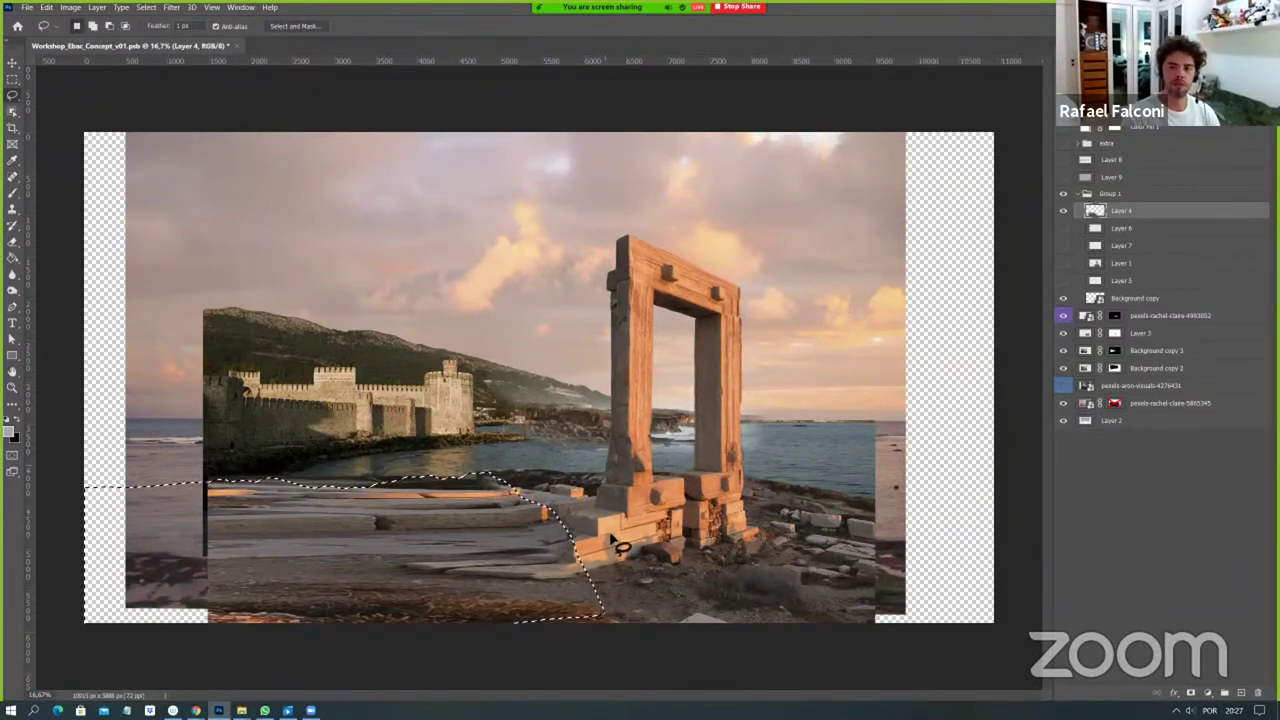
# Clear the lasso selection and hide Layer 4.
pyautogui.hotkey('ctrl', 'd')
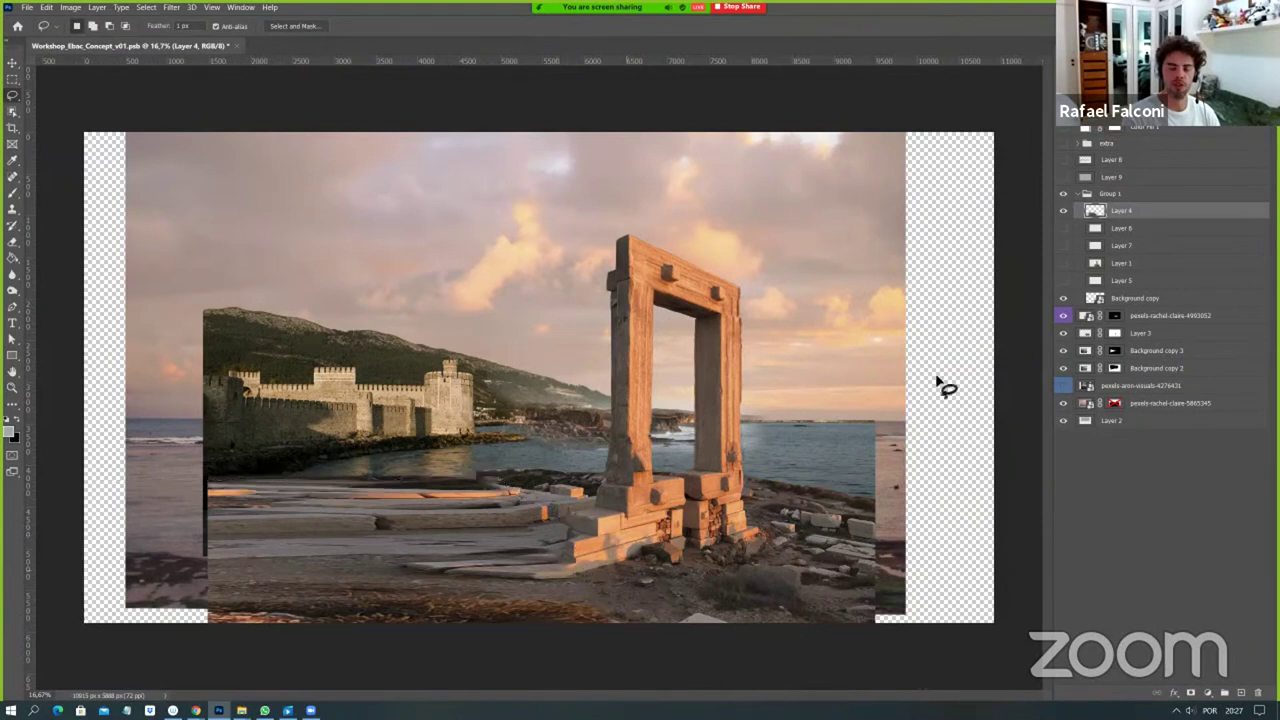
pyautogui.click(1064, 211)
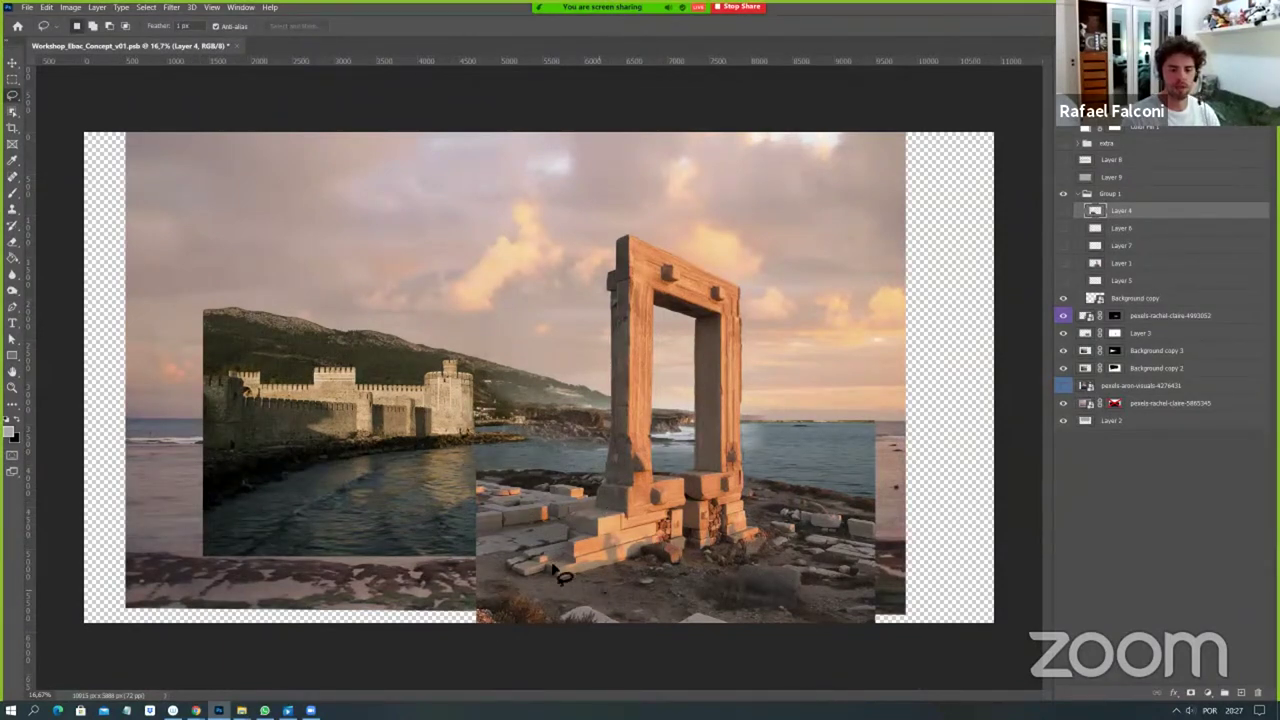
pyautogui.press('v')
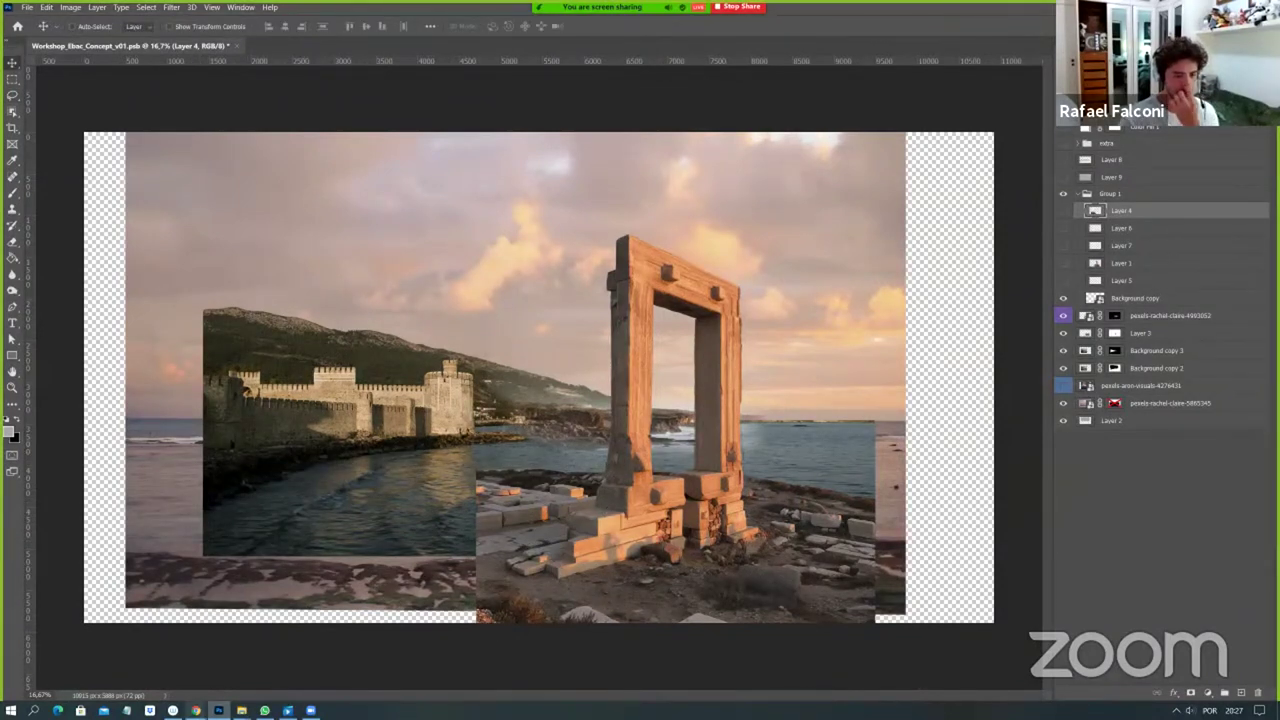
# Switch to the Pexels page in Chrome and look through the Cidade costeira photo collection.
pyautogui.moveTo(196, 710)
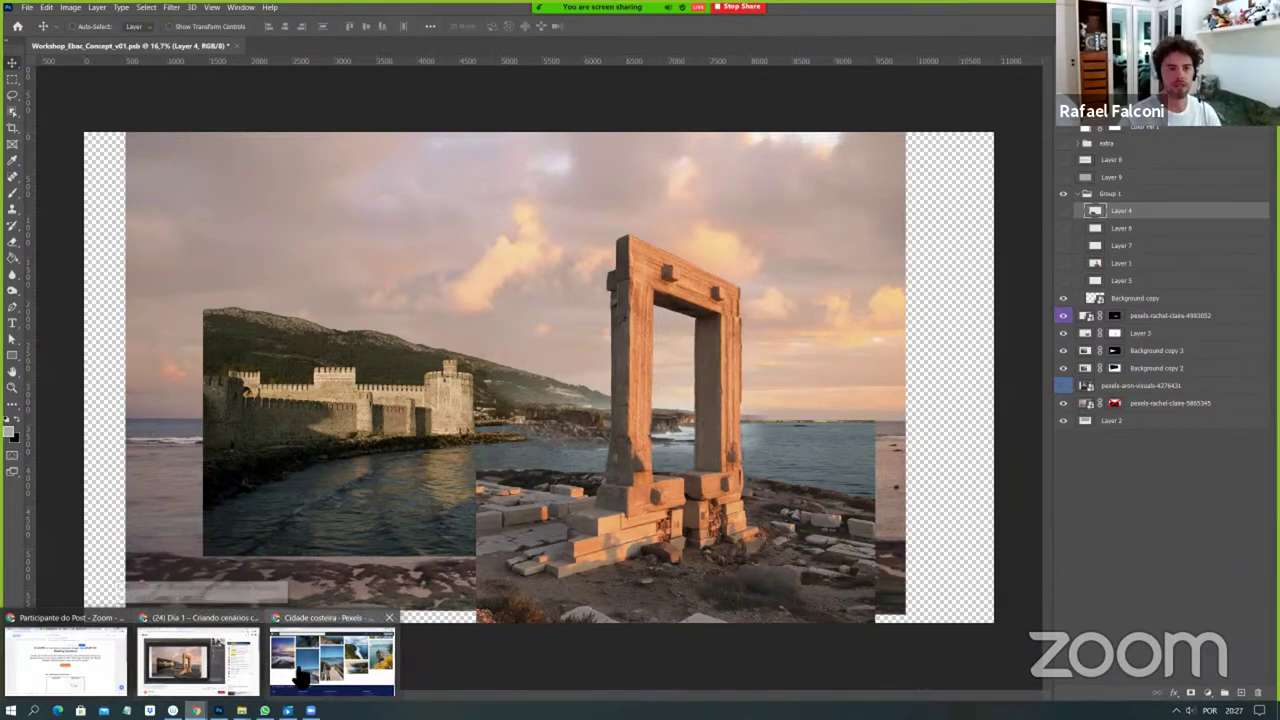
pyautogui.click(300, 670)
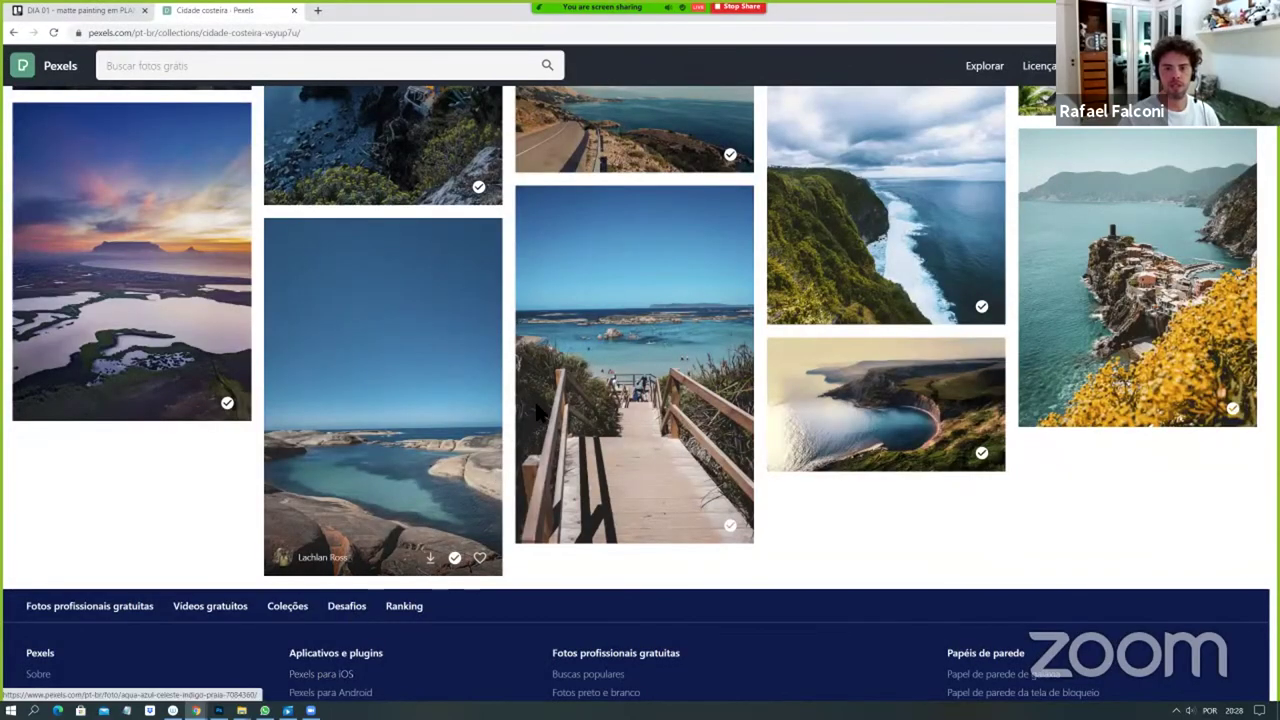
pyautogui.scroll(2, 560, 445)
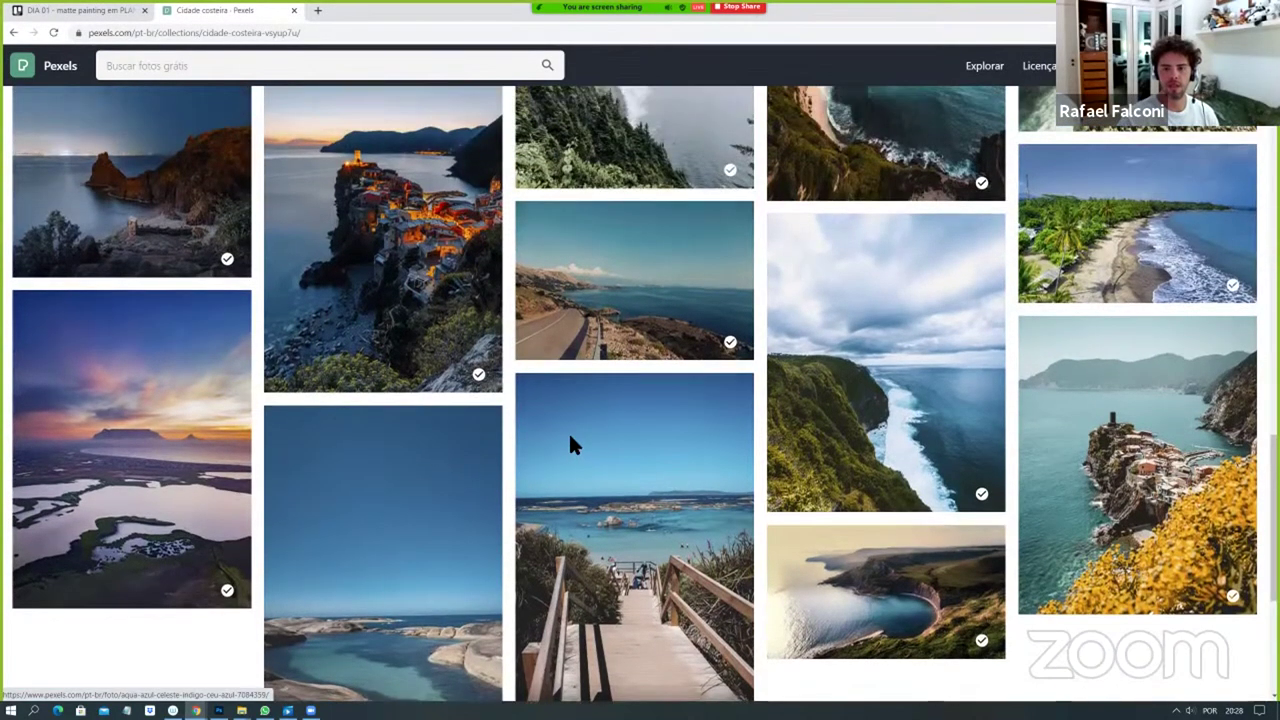
pyautogui.scroll(-1, 572, 445)
pyautogui.scroll(1, 565, 420)
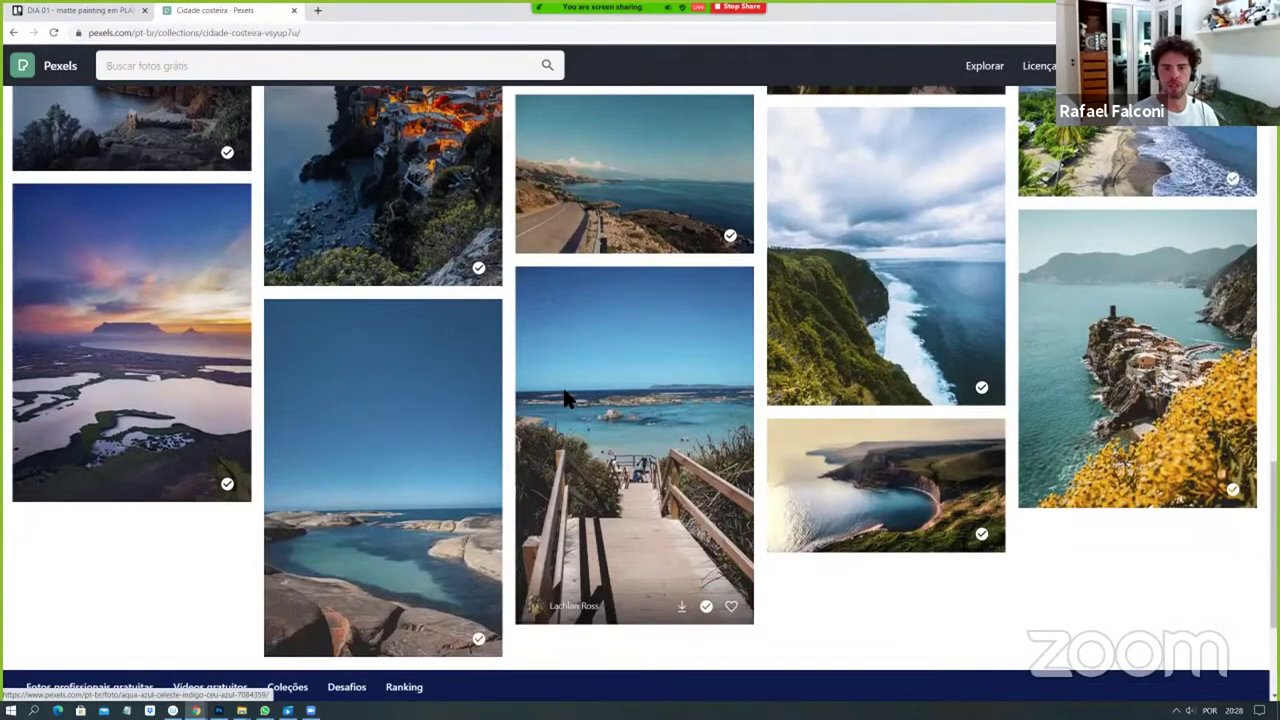
pyautogui.scroll(20, 558, 395)
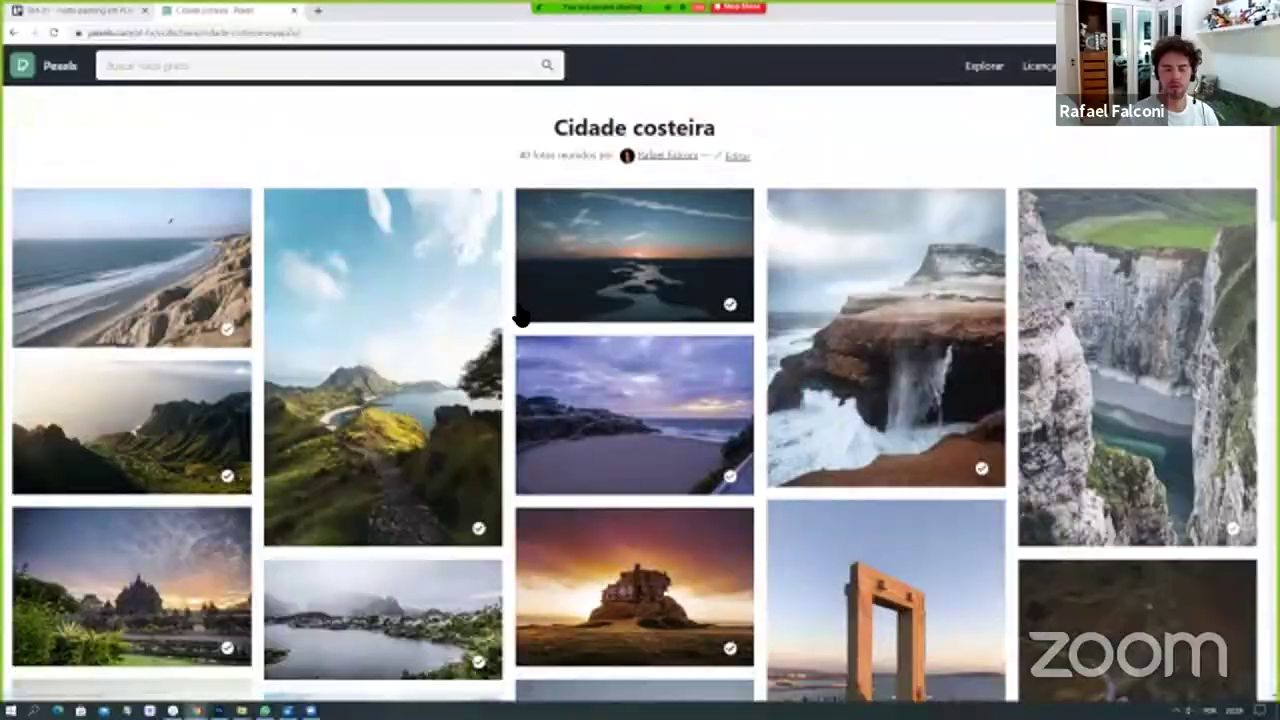
# Open the Terrenos collection from the DIA 01 - matte painting Trello card and look through its terrain photos.
pyautogui.click(80, 10)
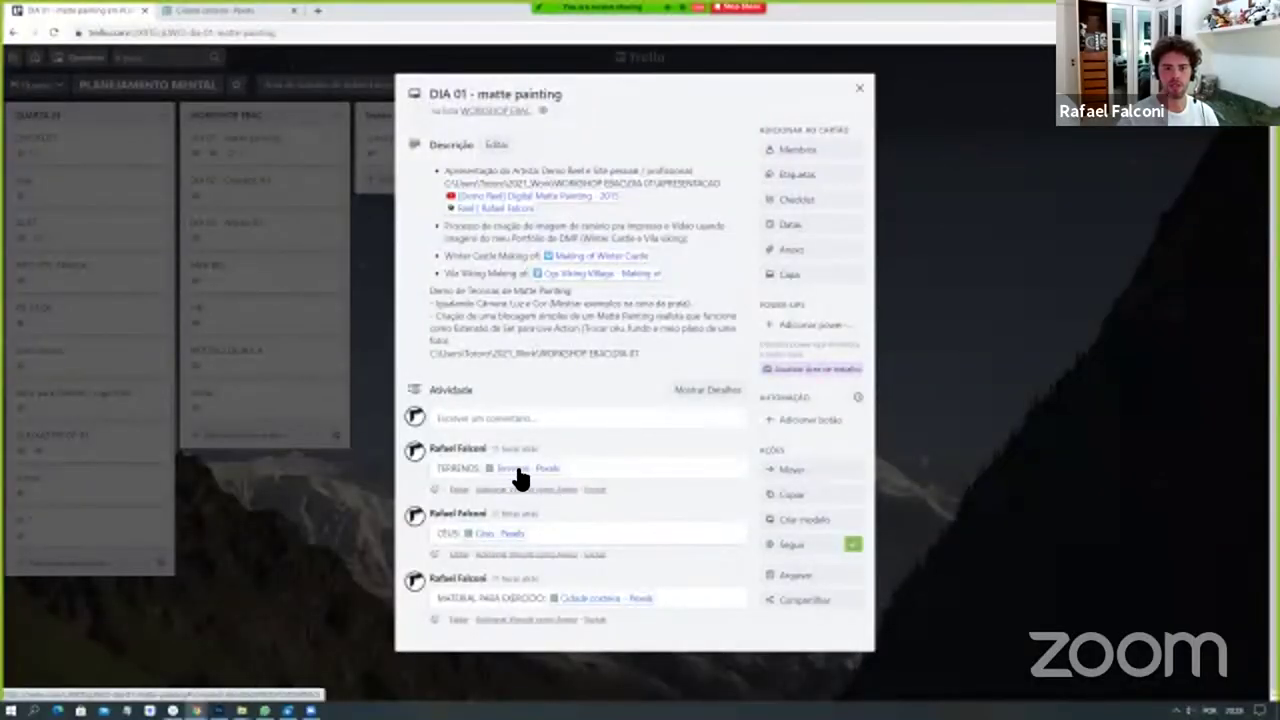
pyautogui.click(520, 468)
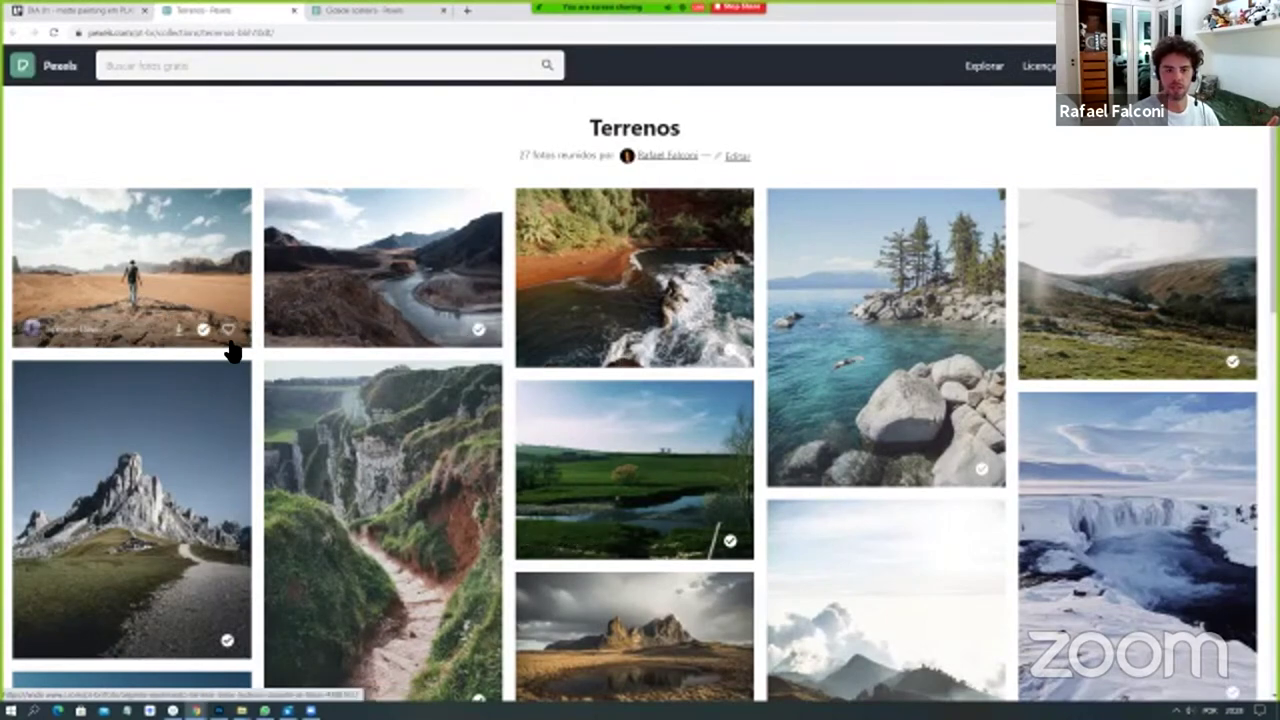
pyautogui.scroll(-3, 230, 350)
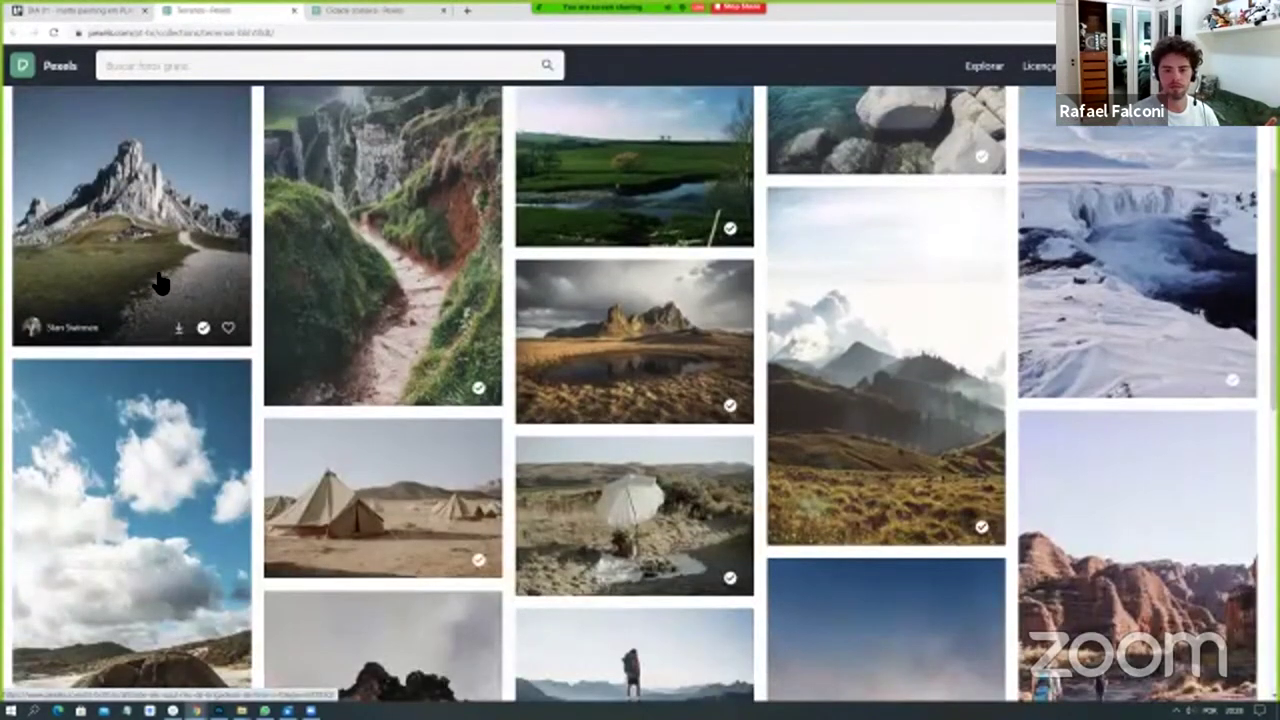
pyautogui.scroll(3, 165, 283)
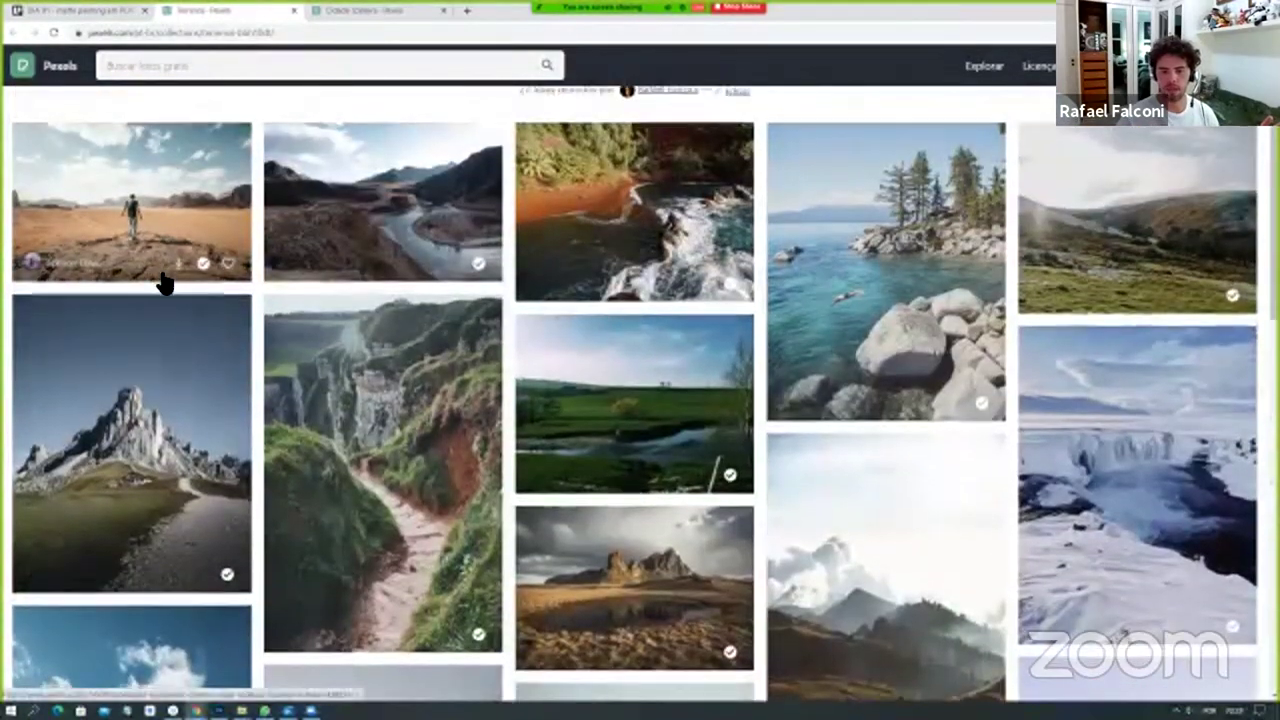
pyautogui.scroll(-2, 165, 283)
pyautogui.scroll(-3, 165, 283)
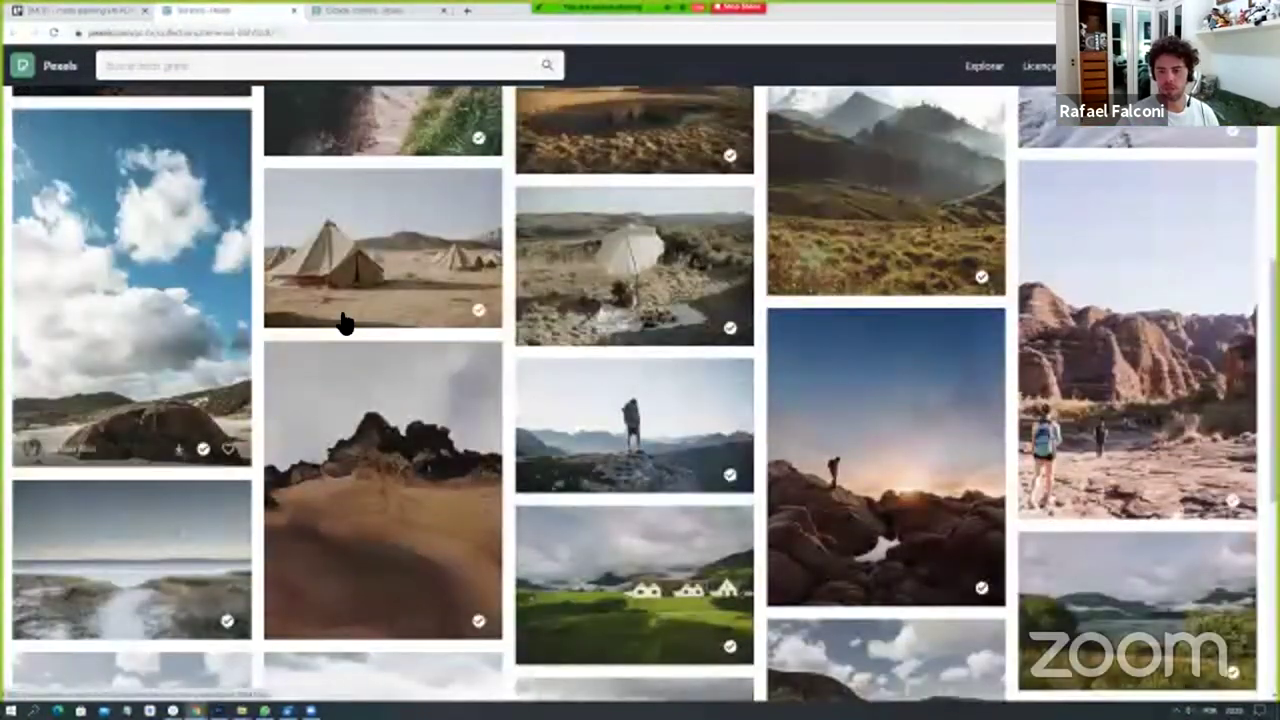
pyautogui.scroll(-1, 607, 362)
pyautogui.scroll(-1, 607, 362)
pyautogui.scroll(-2, 700, 370)
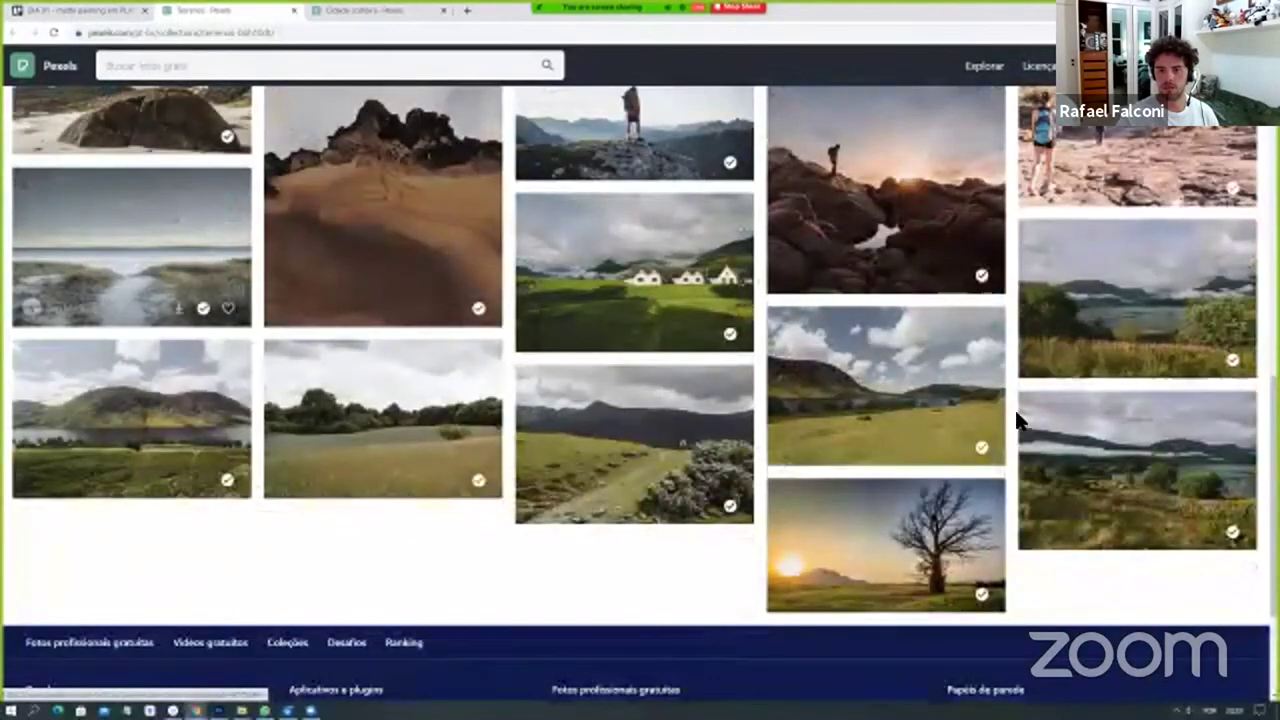
pyautogui.scroll(3, 1007, 428)
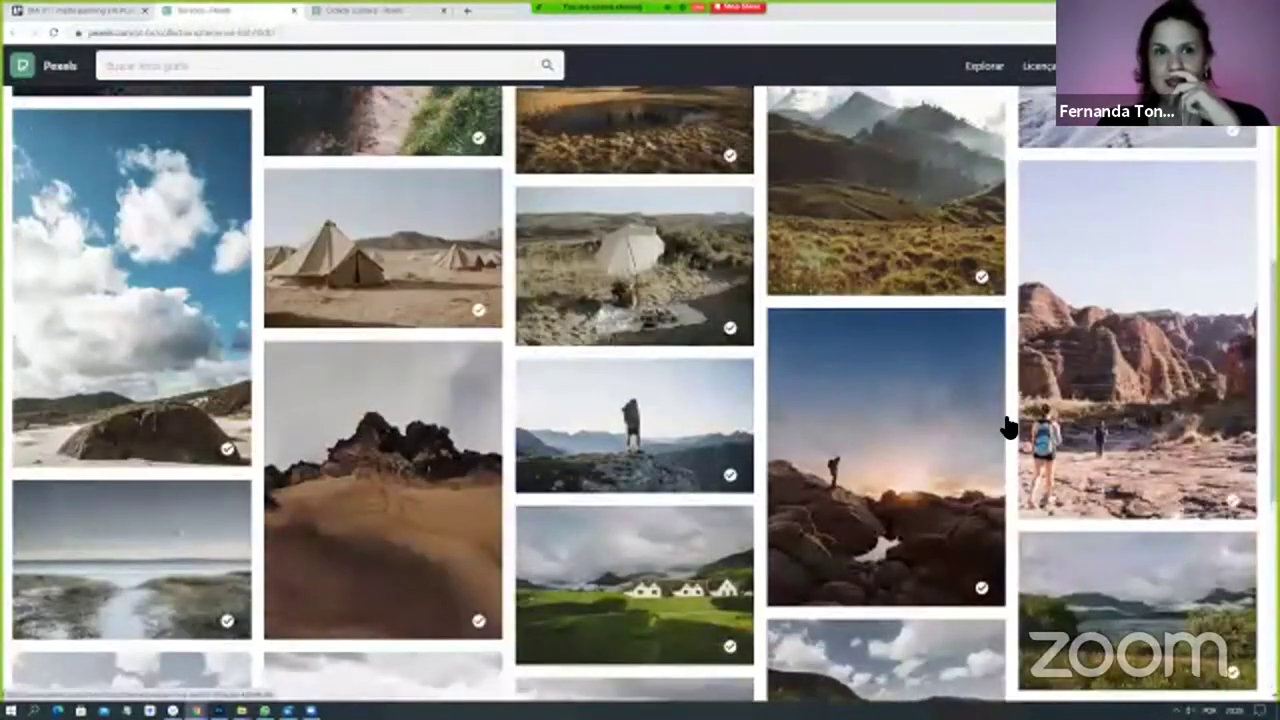
pyautogui.scroll(1, 1007, 428)
pyautogui.scroll(1, 1007, 428)
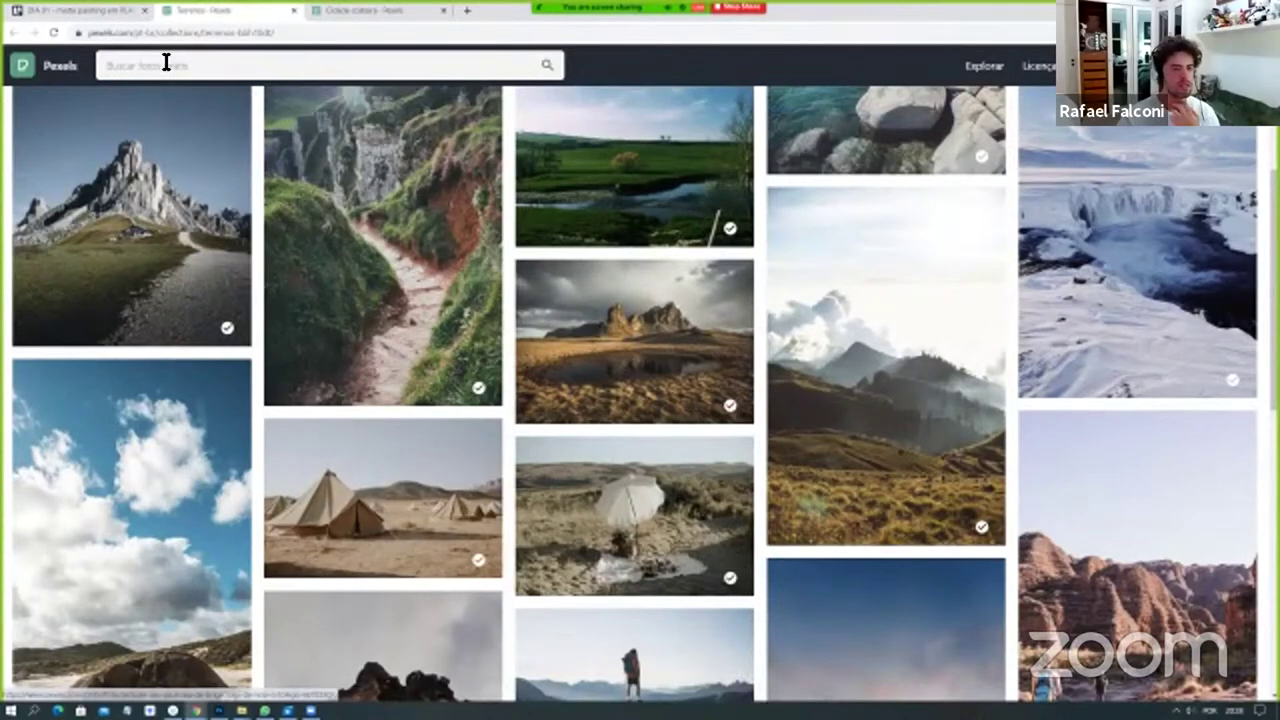
# Open the Cidade costeira and Céus photo collections from the links in the DIA 01 - matte painting Trello card.
pyautogui.click(102, 17)
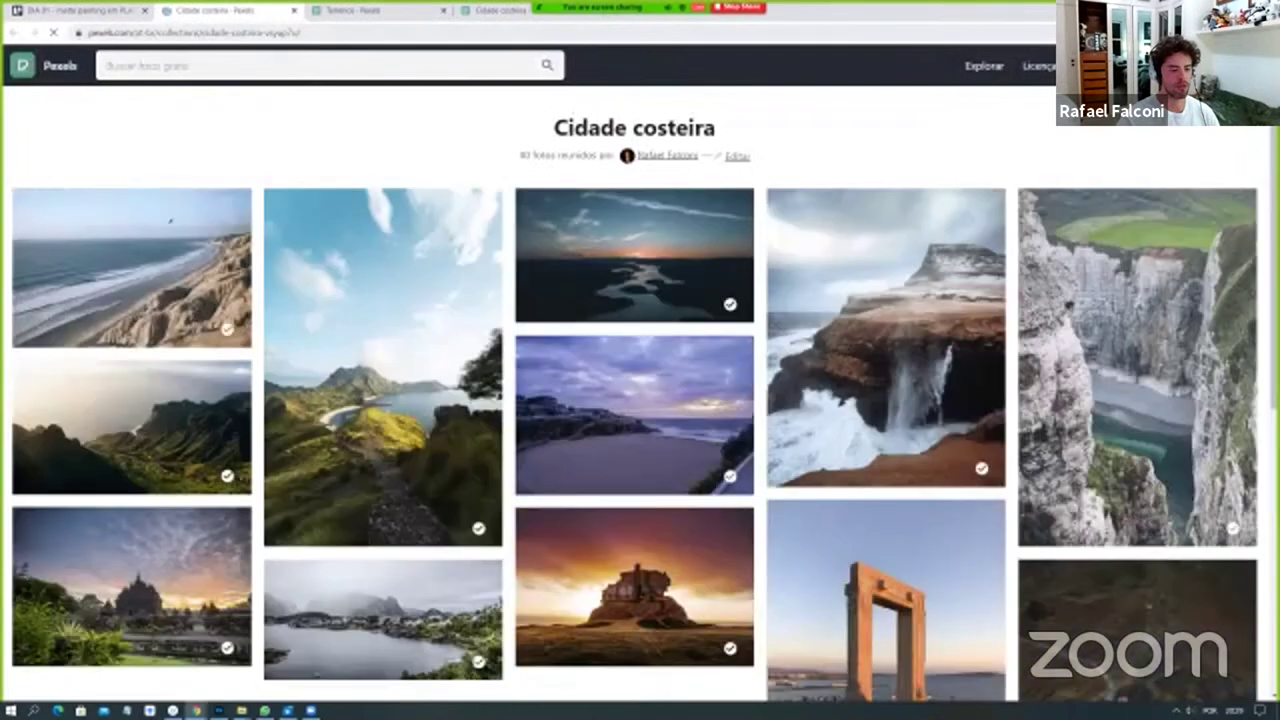
pyautogui.click(318, 34)
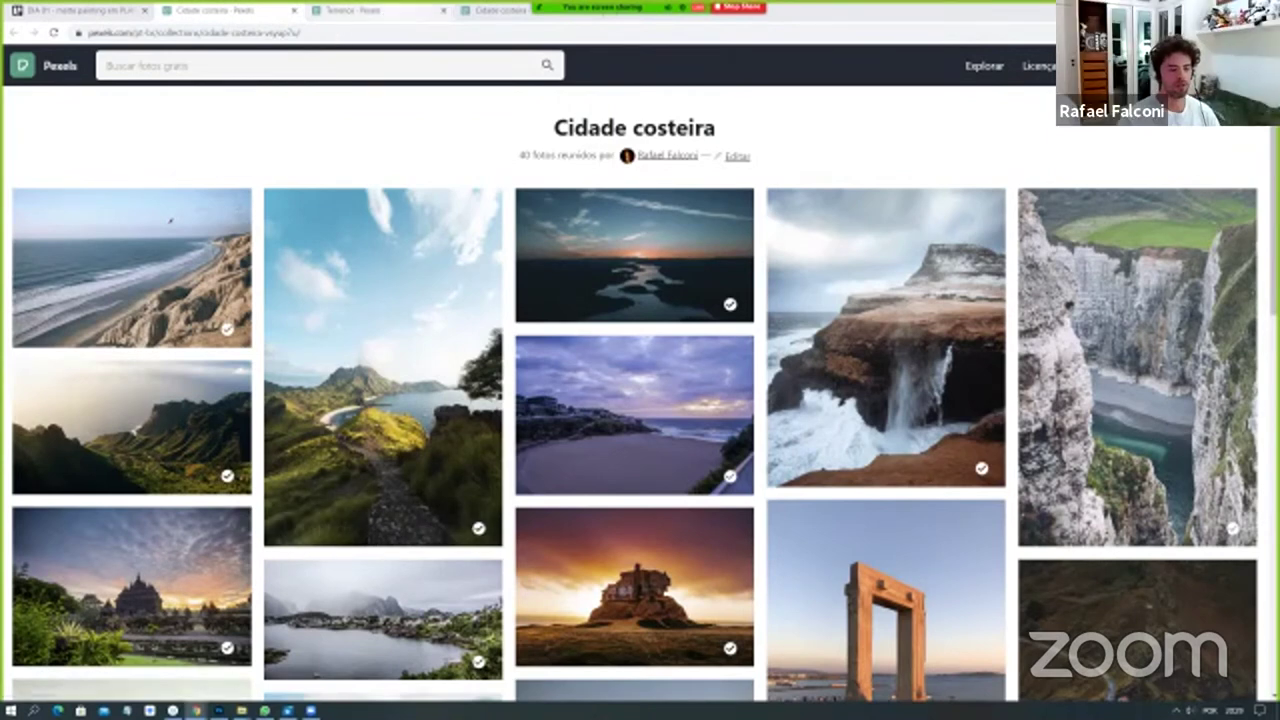
pyautogui.hotkey('ctrl', 'Tab')
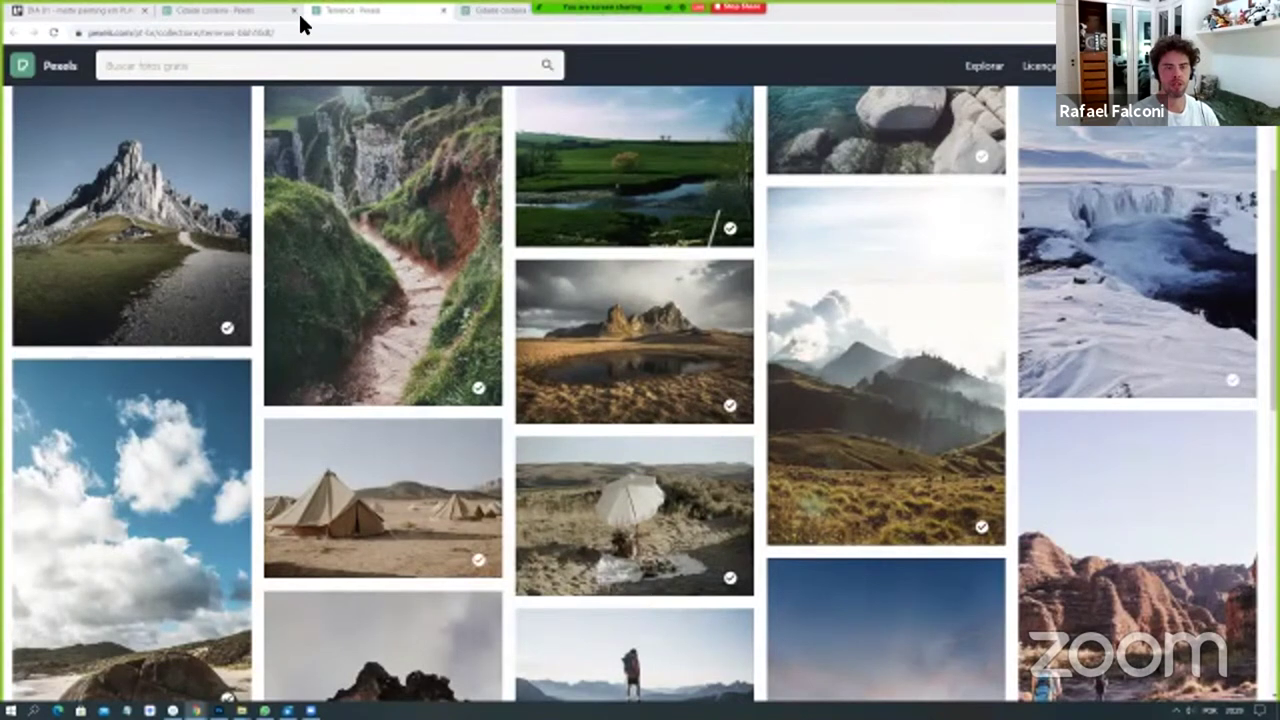
pyautogui.hotkey('ctrl', 'Tab')
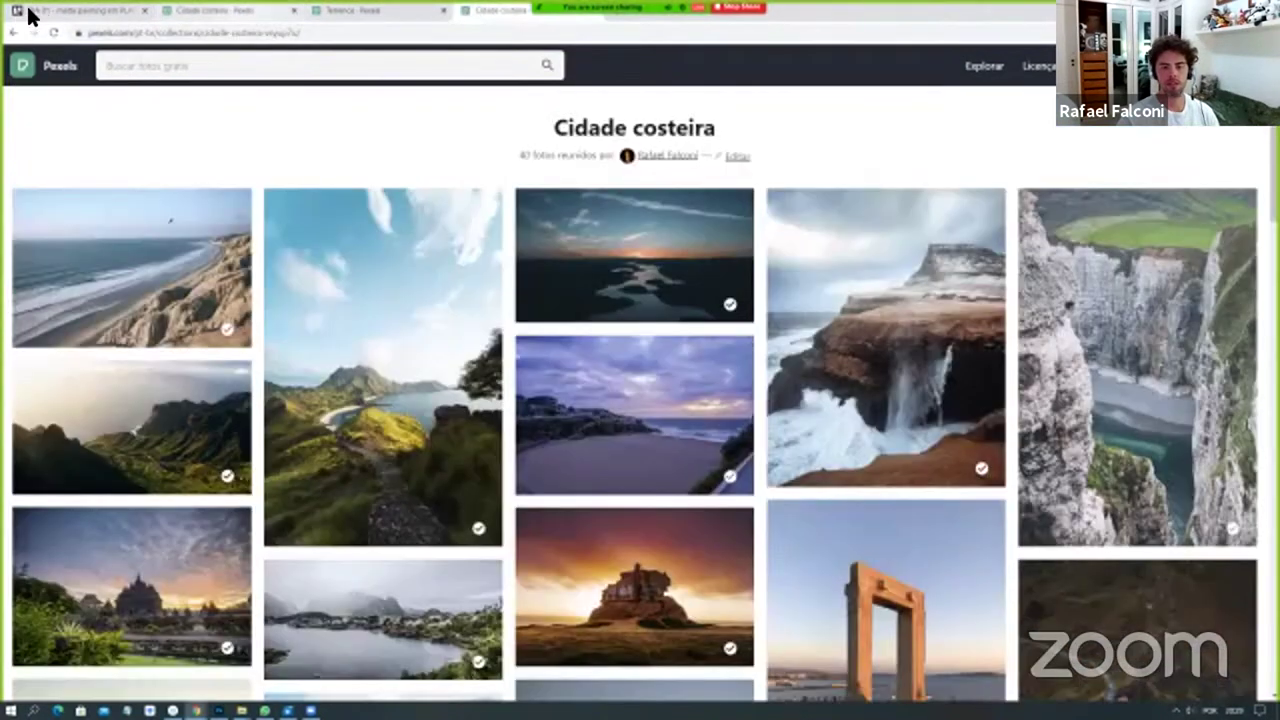
pyautogui.hotkey('ctrl', 'Tab')
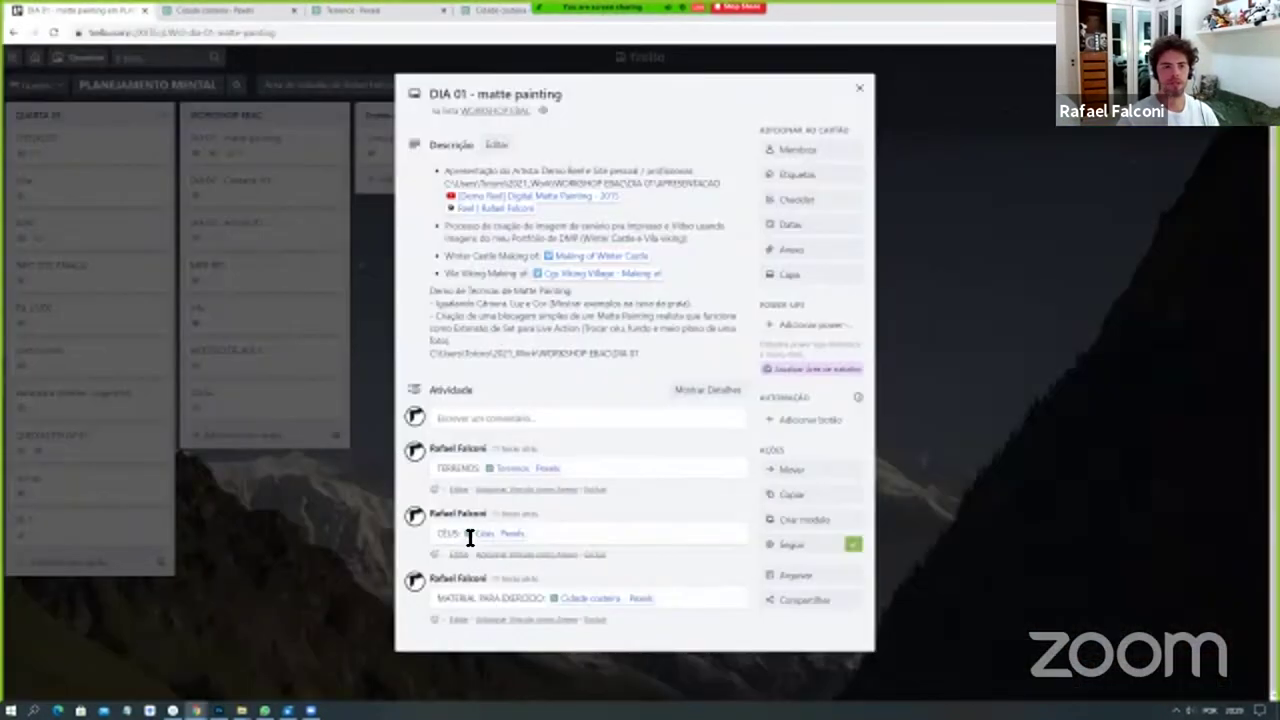
pyautogui.click(500, 533)
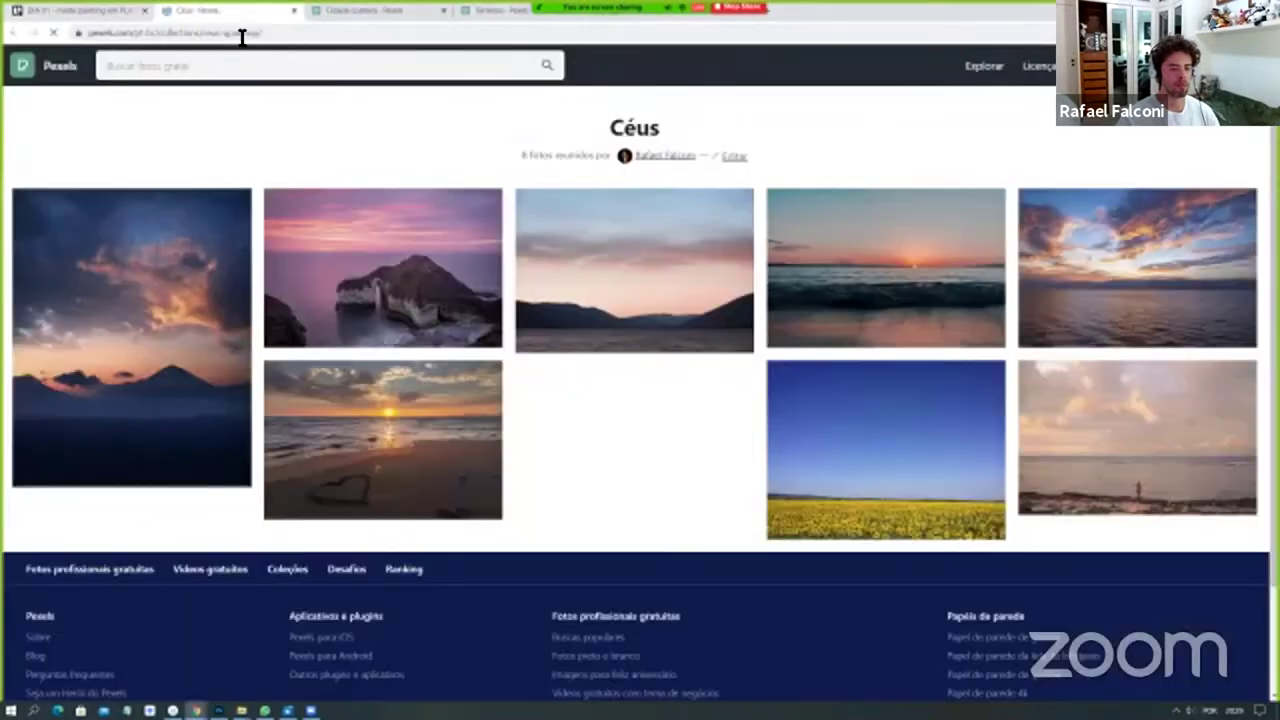
# Look through the Terrenos collection on Pexels and download the desert photo of a man standing on a rock.
pyautogui.click(239, 33)
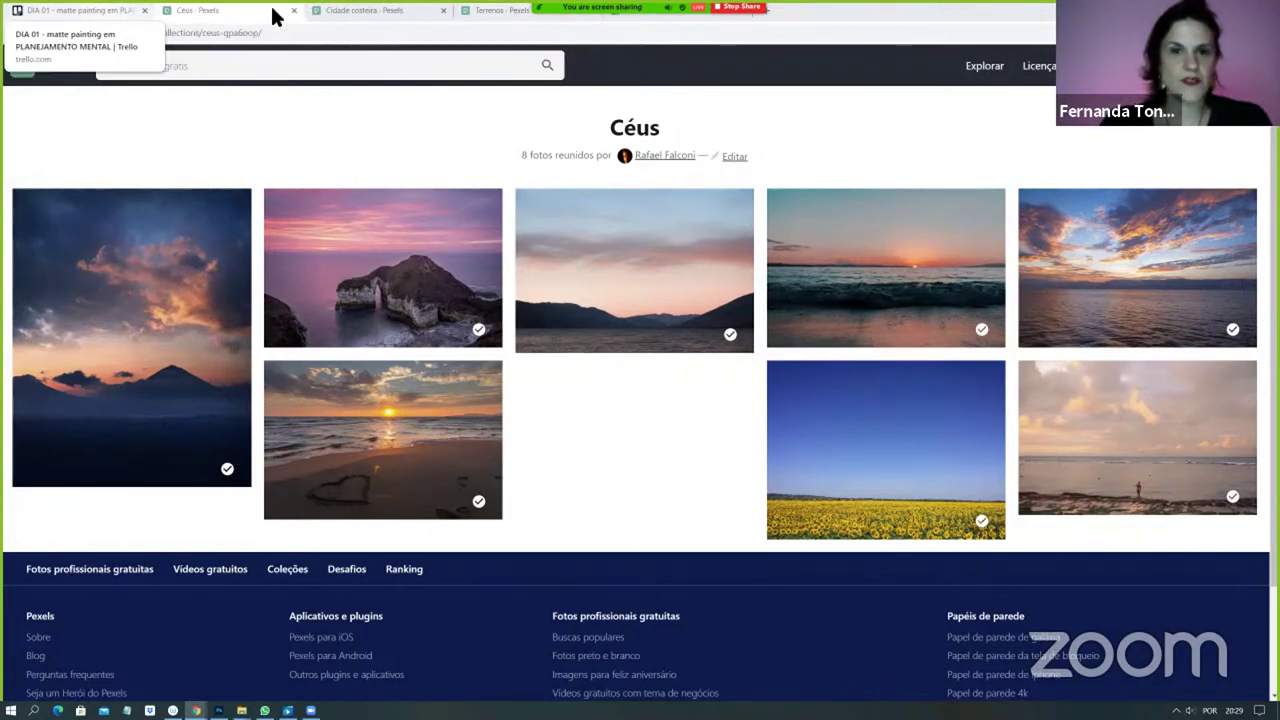
pyautogui.hotkey('ctrl', '1')
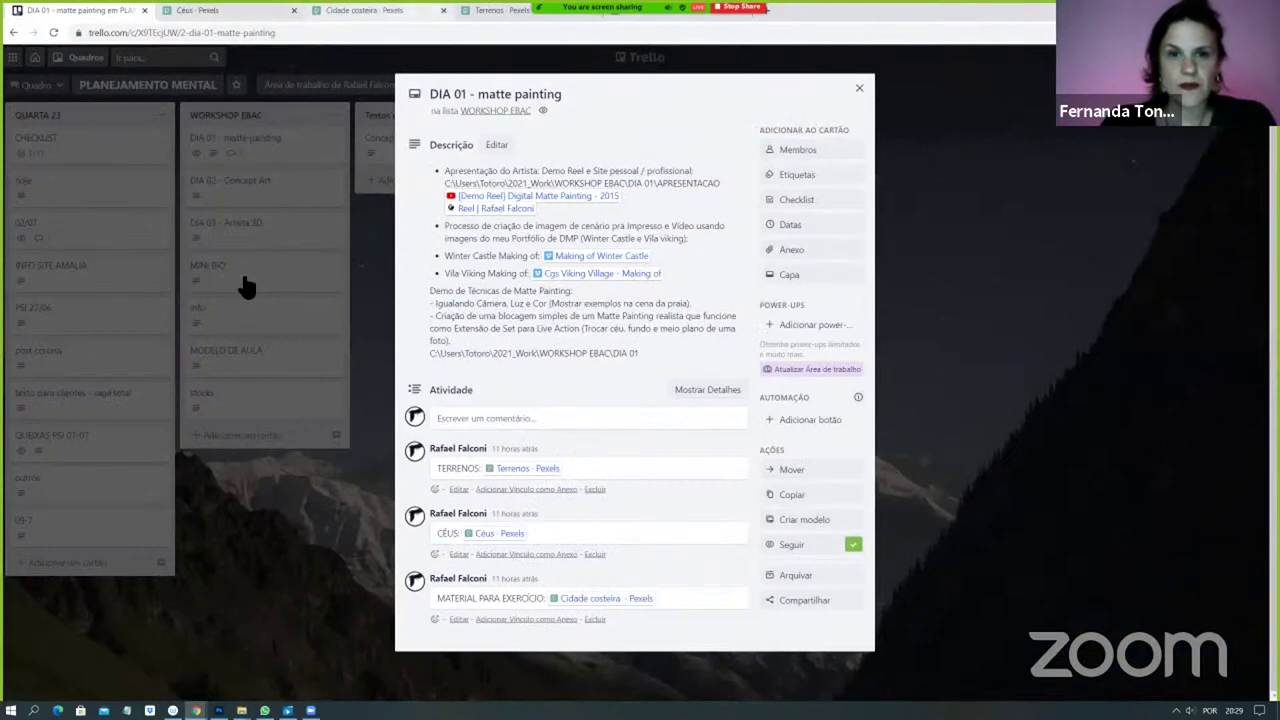
pyautogui.hotkey('ctrl', '4')
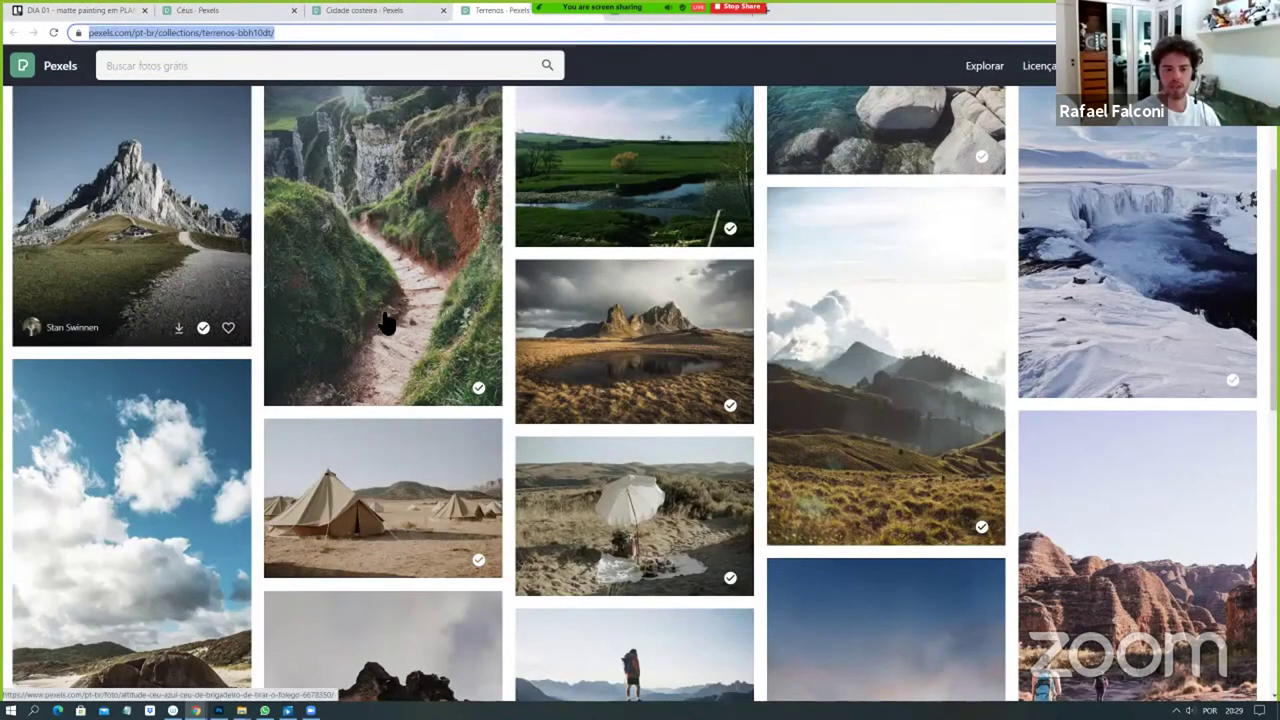
pyautogui.scroll(-1, 387, 323)
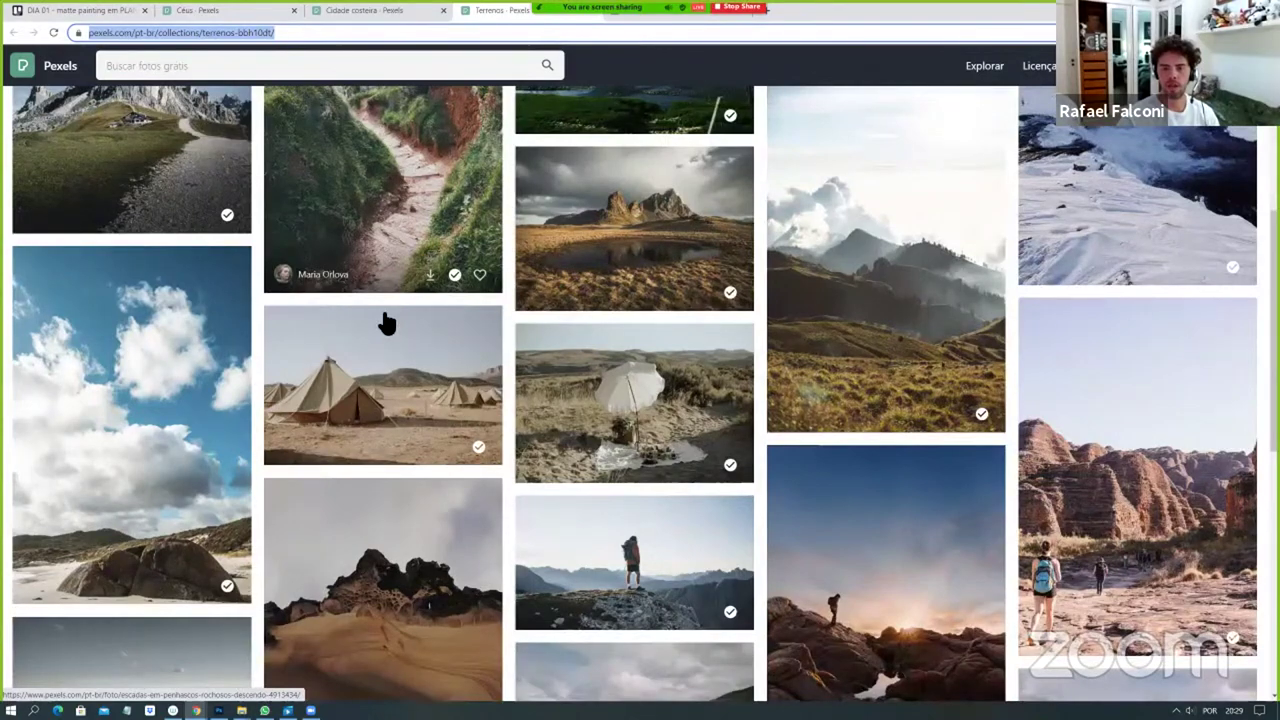
pyautogui.scroll(-2, 387, 323)
pyautogui.scroll(4, 380, 320)
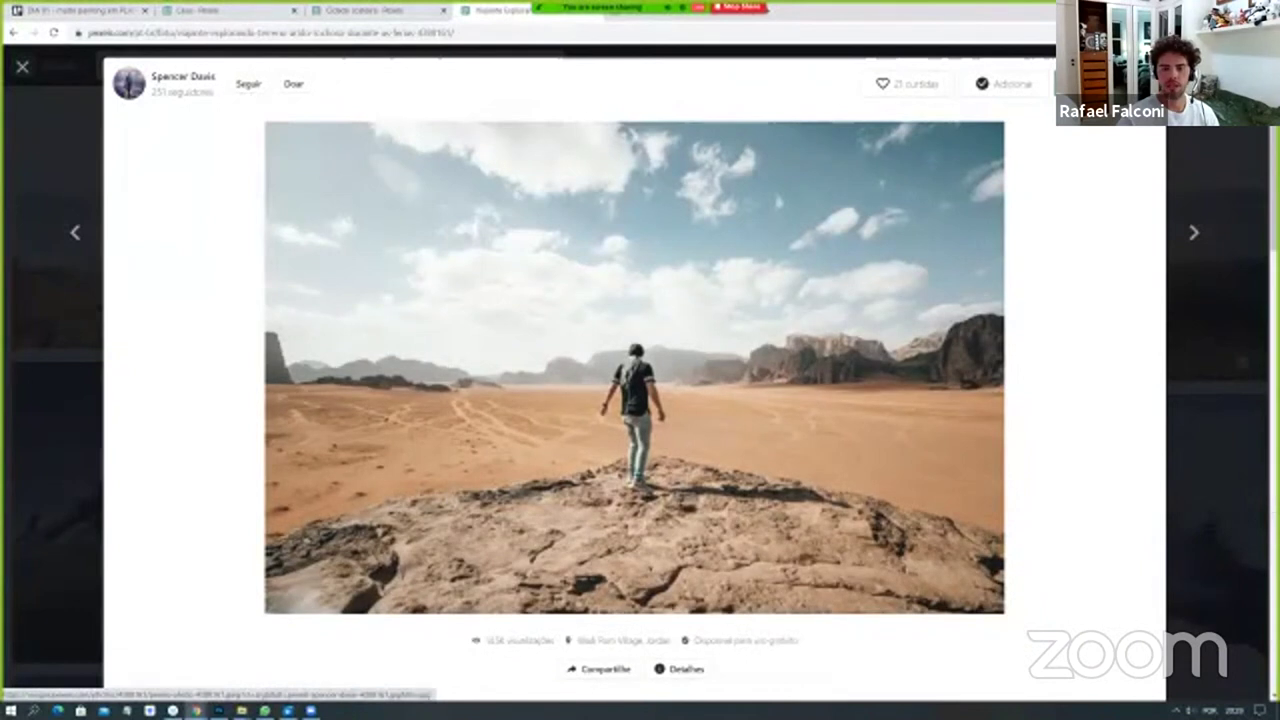
pyautogui.click(1105, 84)
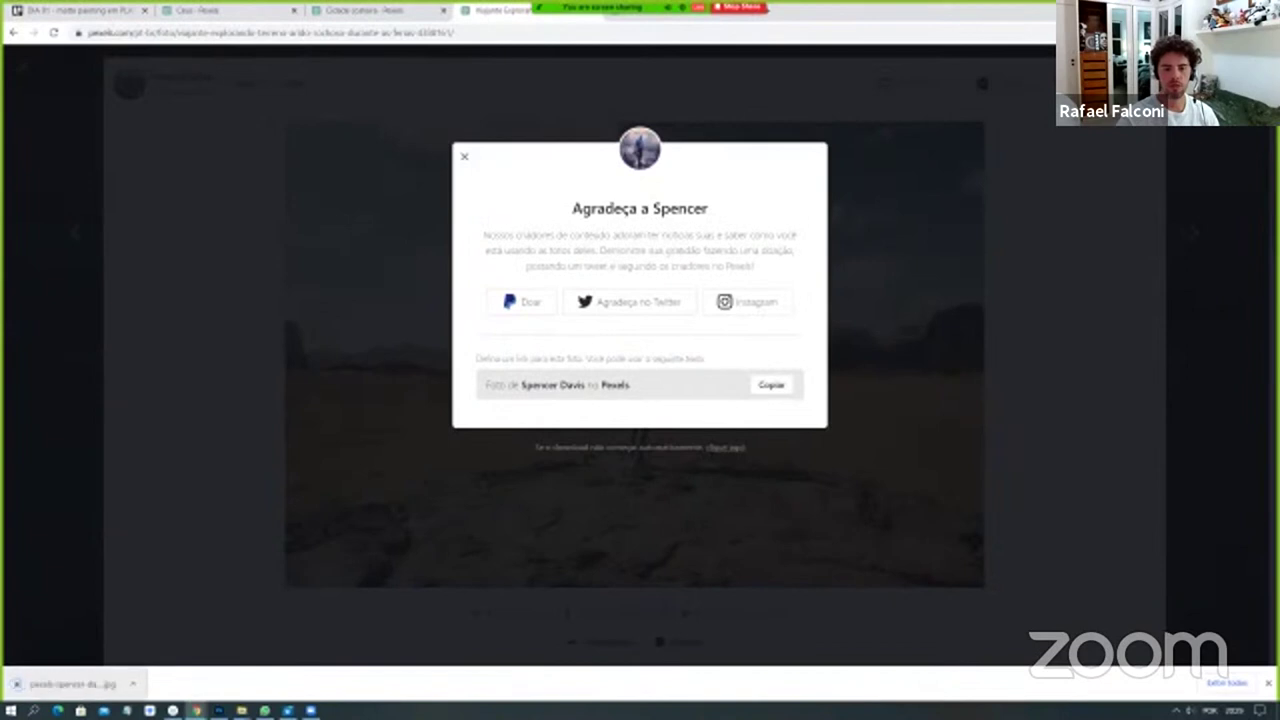
# Switch to Photoshop and place the desert photo in the concept file, enlarged over the composite and flipped horizontally.
pyautogui.hotkey('alt', 'Tab')
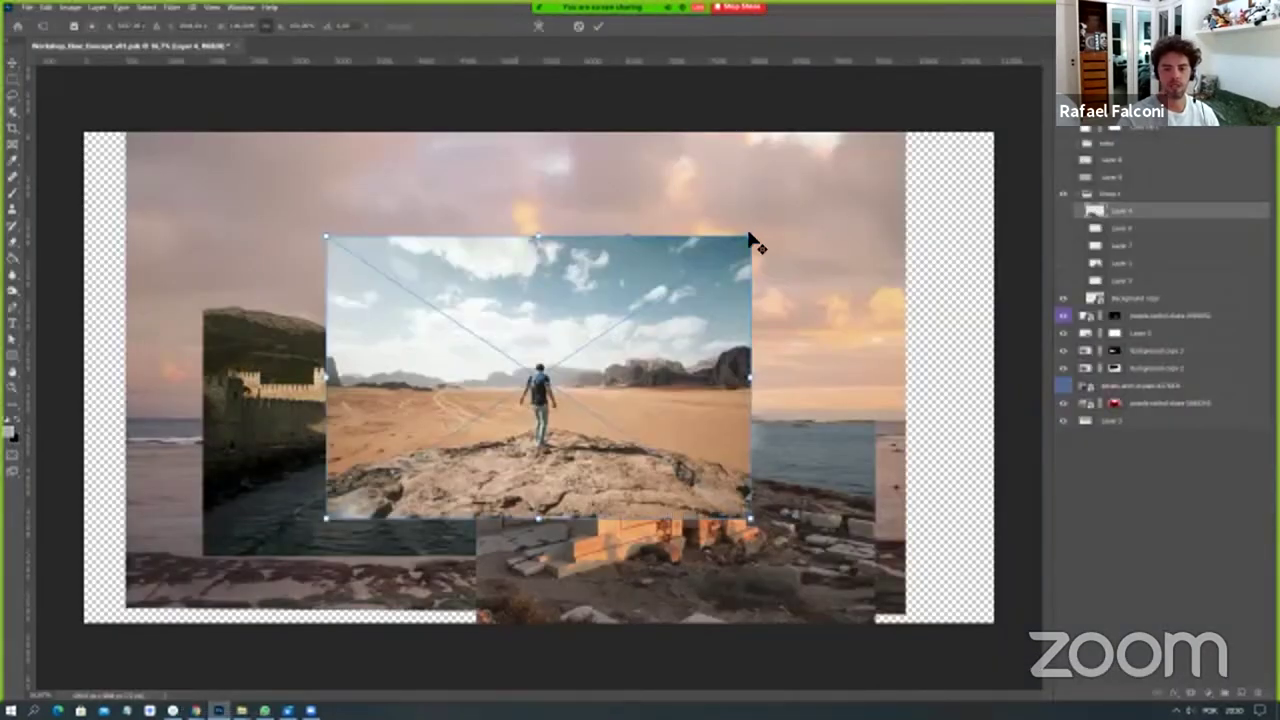
pyautogui.moveTo(752, 238); pyautogui.dragTo(940, 138)
pyautogui.moveTo(604, 363); pyautogui.dragTo(646, 429)
pyautogui.rightClick(448, 463)
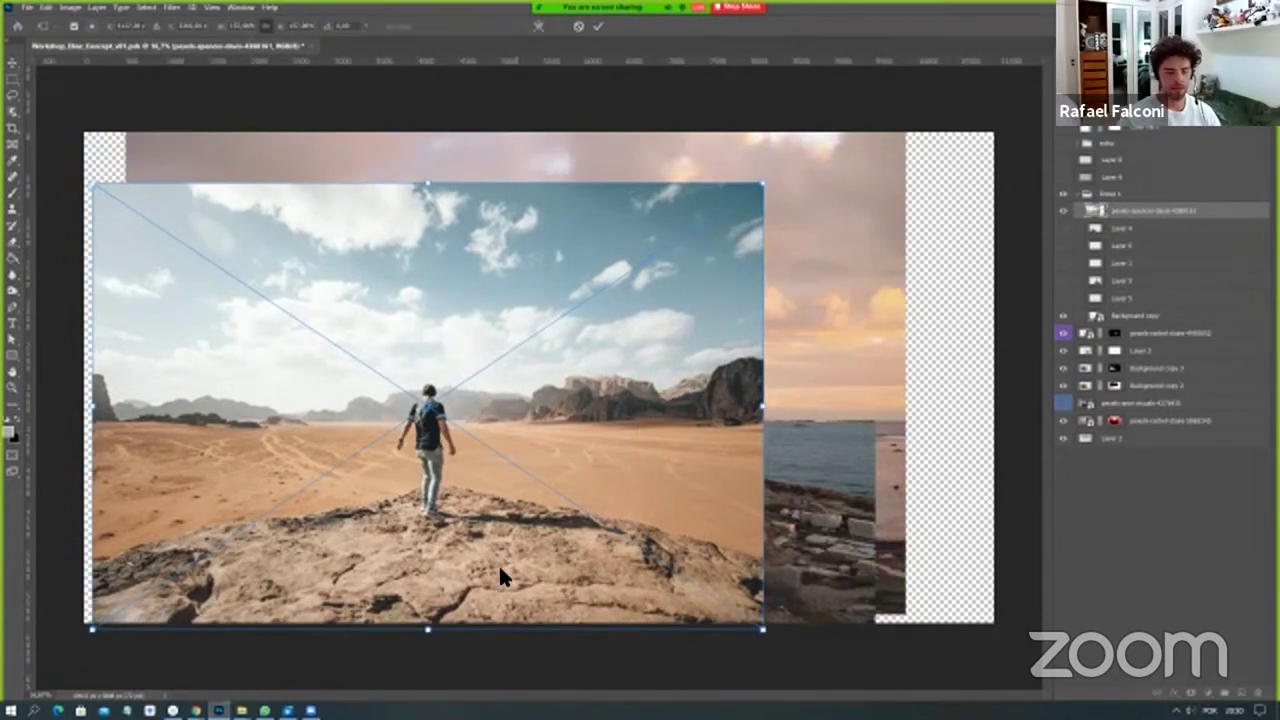
pyautogui.click(504, 658)
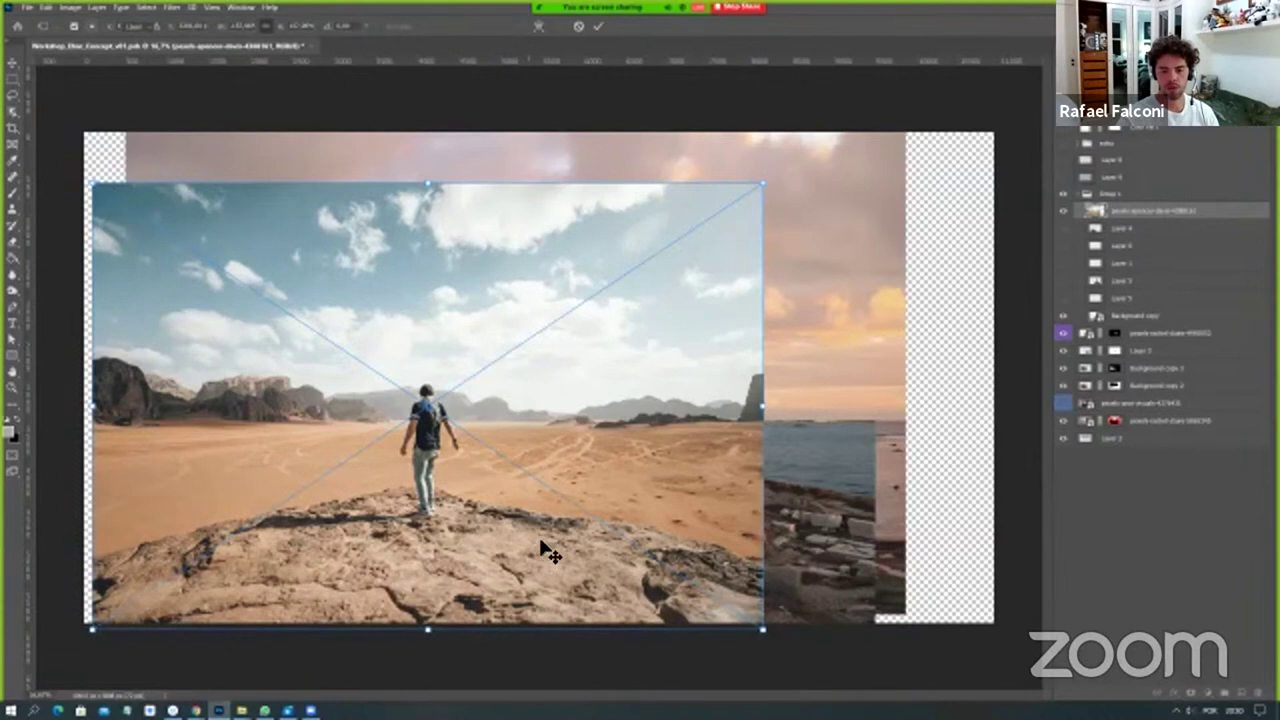
pyautogui.press('Return')
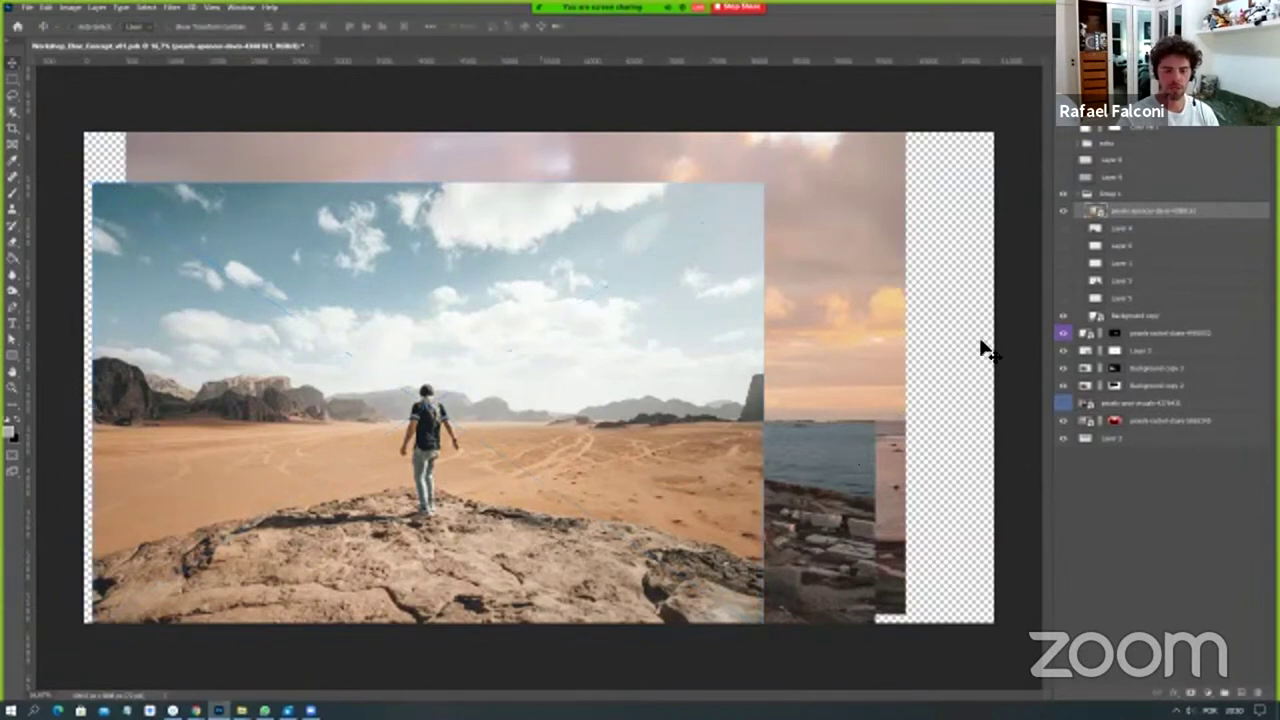
# Toggle the desert photo layer's visibility to compare it with the castle and gate composite, leaving it shown.
pyautogui.click(1062, 211)
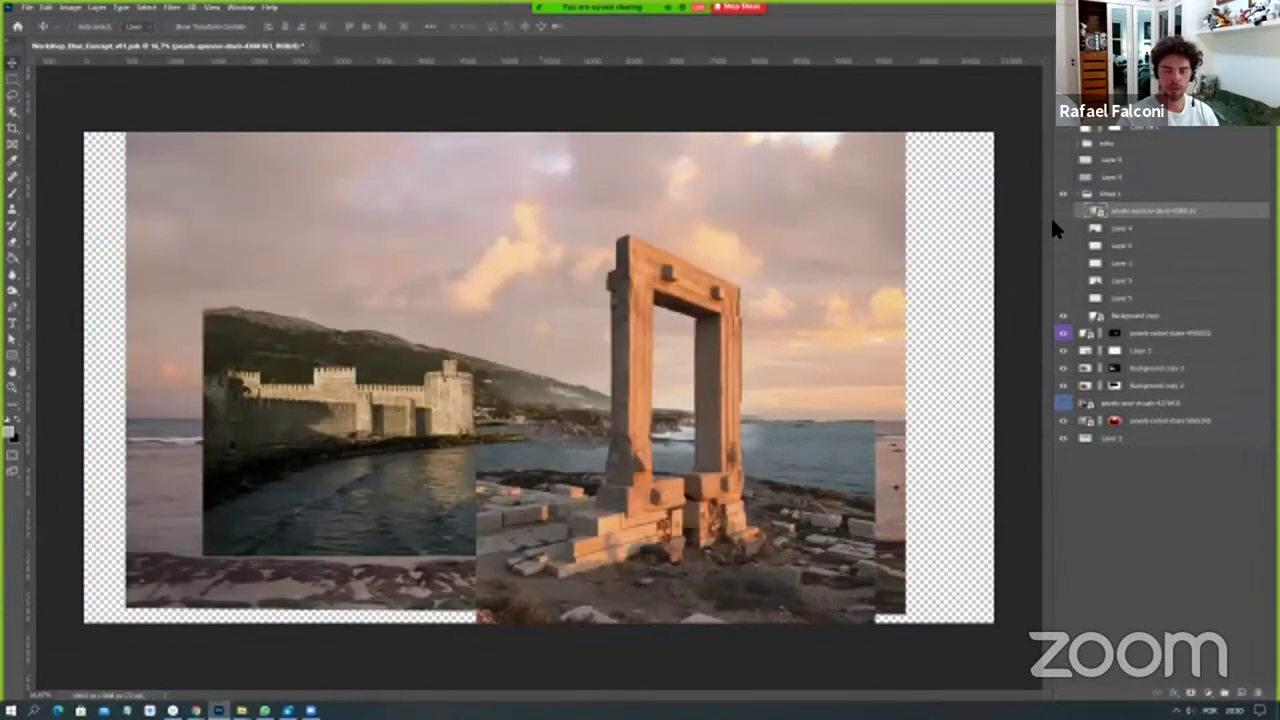
pyautogui.hotkey('ctrl', ',')
pyautogui.hotkey('ctrl', ',')
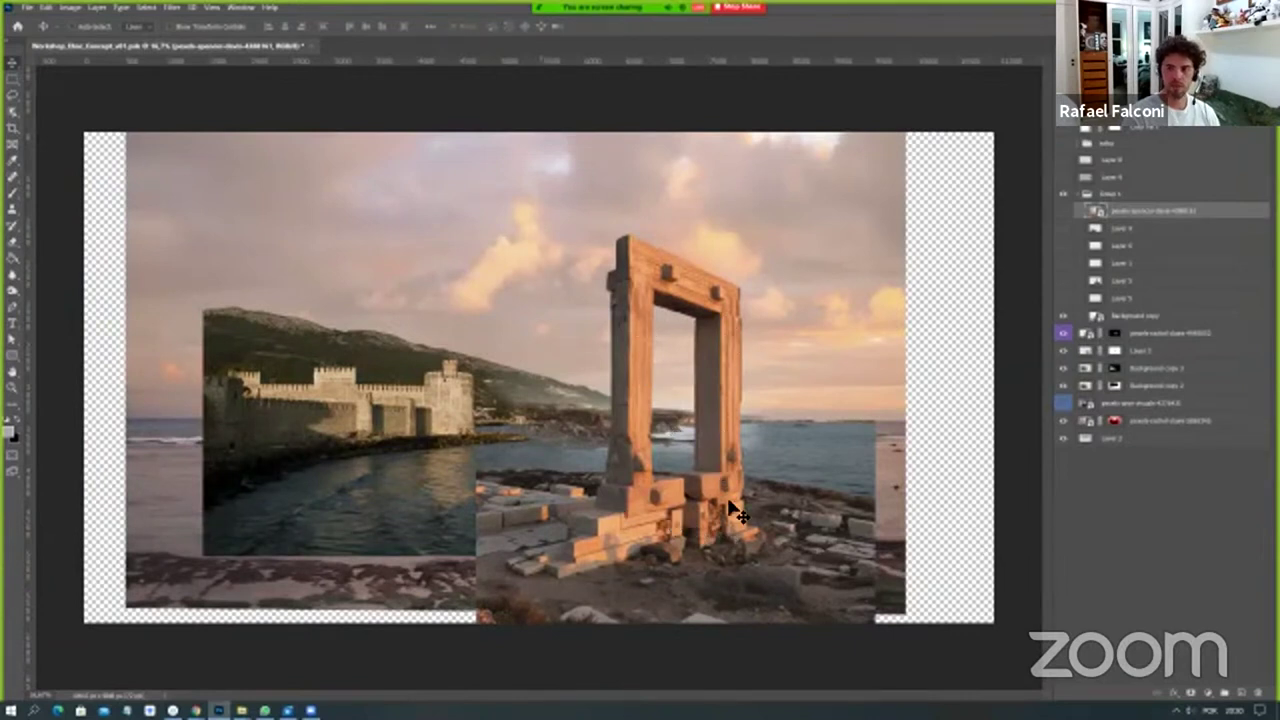
pyautogui.click(1064, 212)
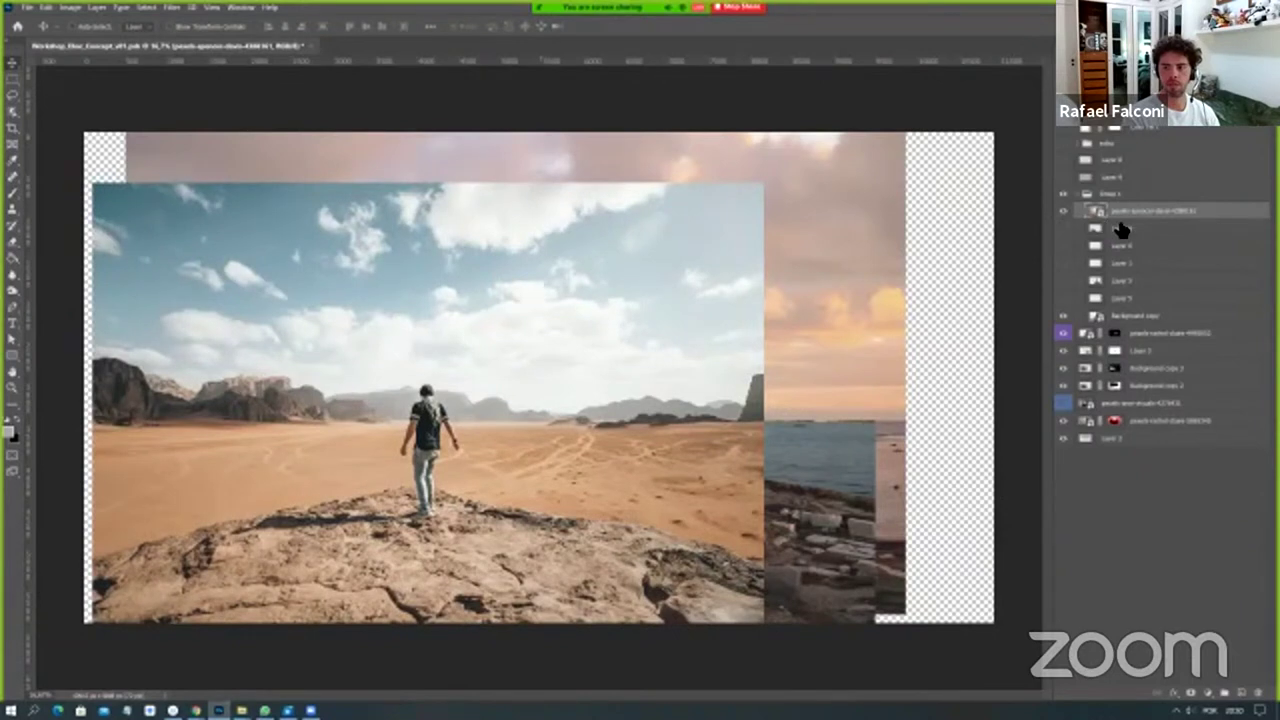
# Rasterize the desert photo layer and remove the man and his shadow with the content-aware Spot Healing Brush.
pyautogui.rightClick(1150, 218)
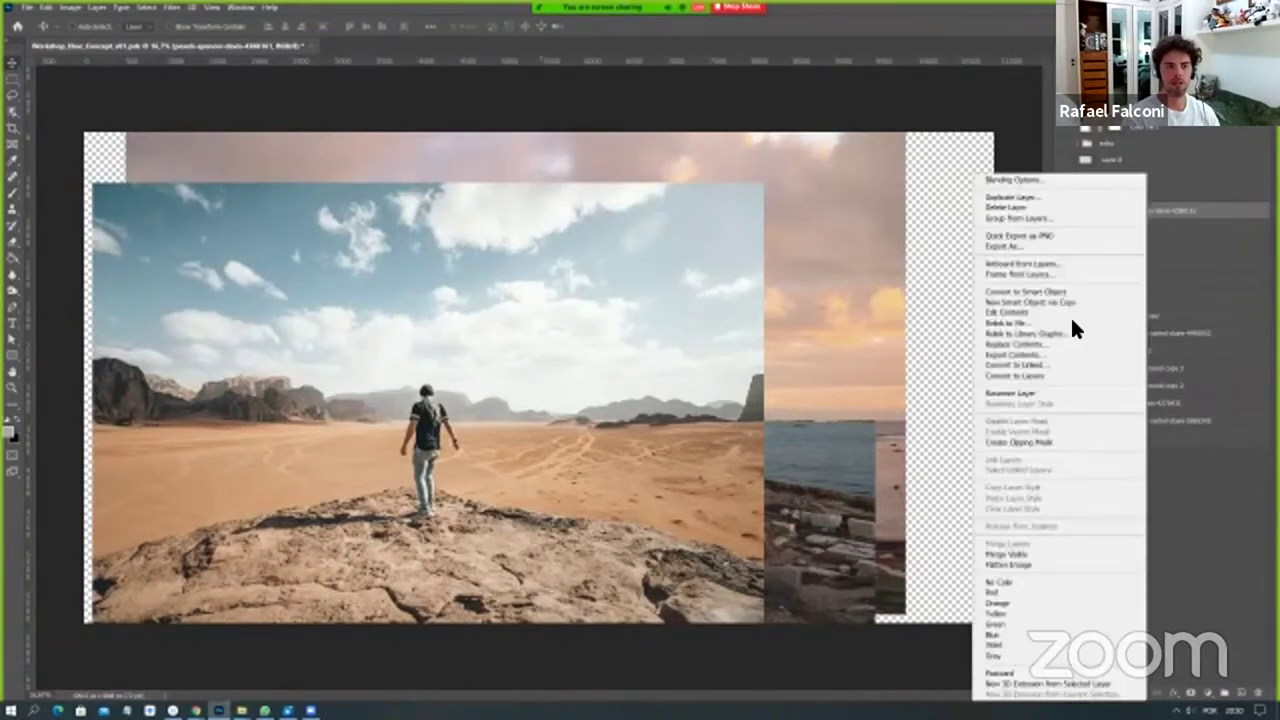
pyautogui.click(1040, 392)
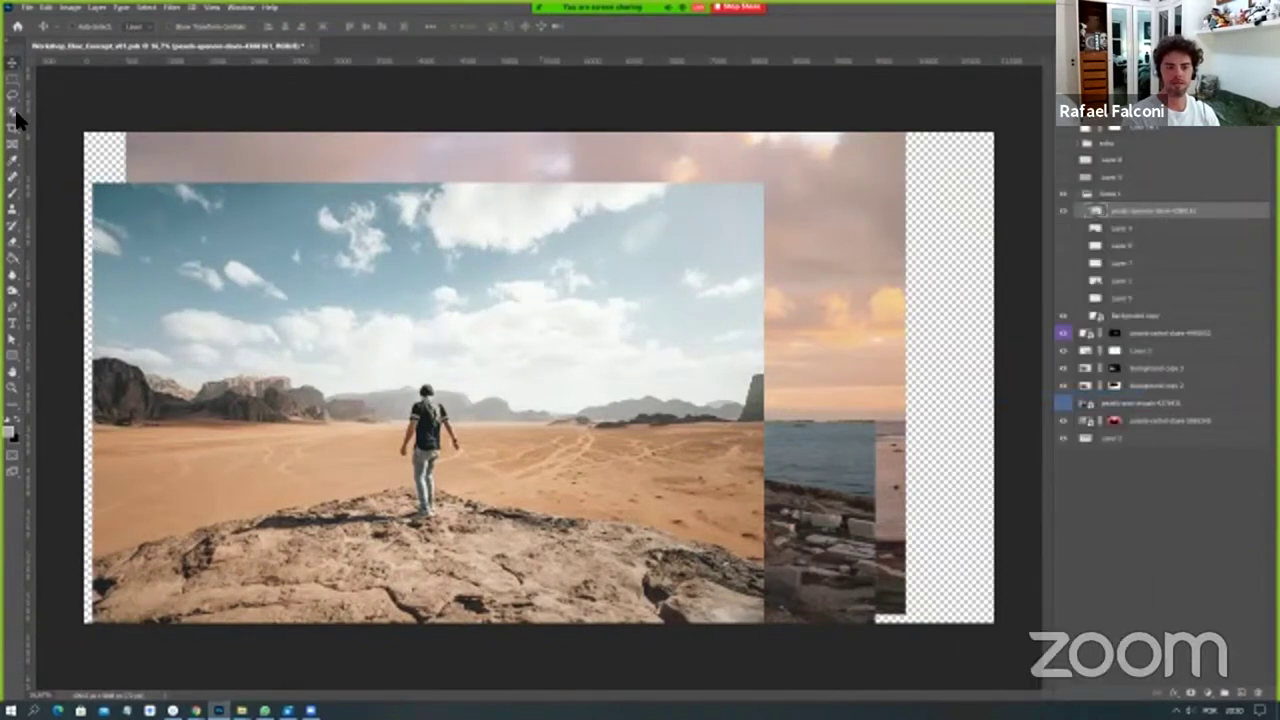
pyautogui.press('j')
pyautogui.rightClick(488, 392)
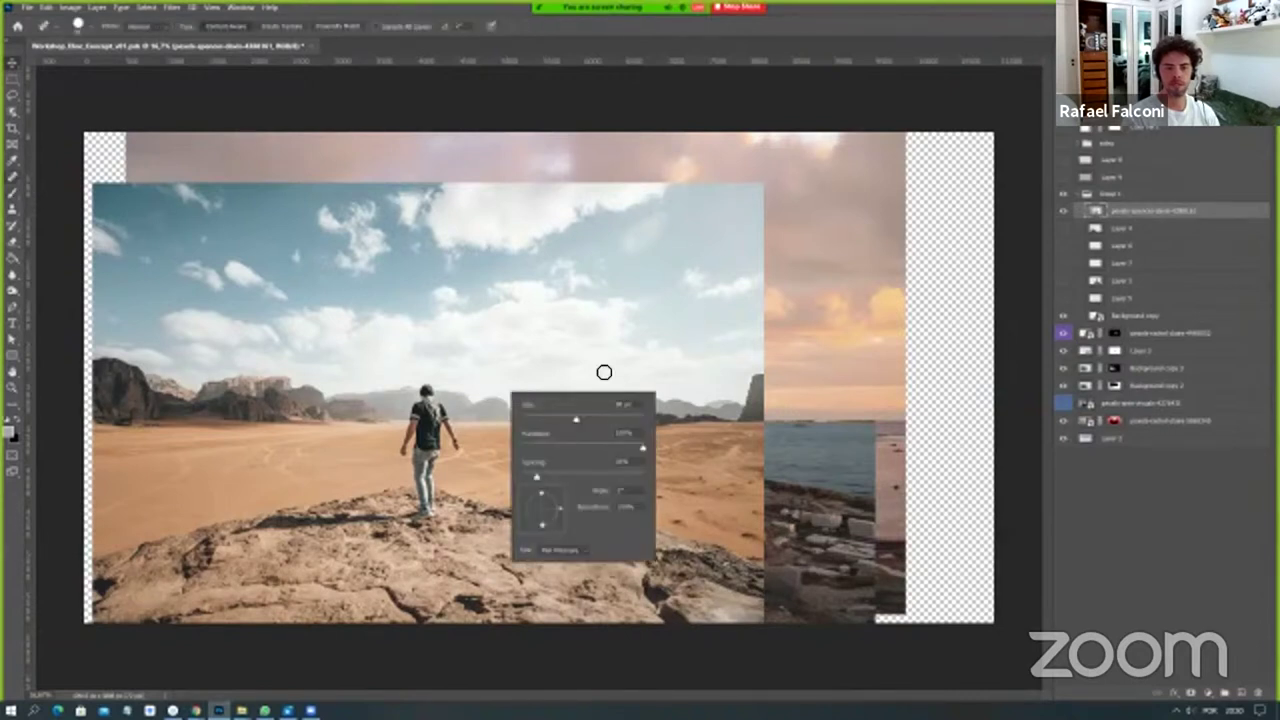
pyautogui.press(']')
pyautogui.press(']')
pyautogui.press(']')
pyautogui.press('Return')
pyautogui.moveTo(428, 390)
pyautogui.mouseDown()
pyautogui.moveTo(397, 443)
pyautogui.moveTo(400, 478)
pyautogui.moveTo(425, 508)
pyautogui.moveTo(457, 428)
pyautogui.moveTo(433, 392)
pyautogui.mouseUp()
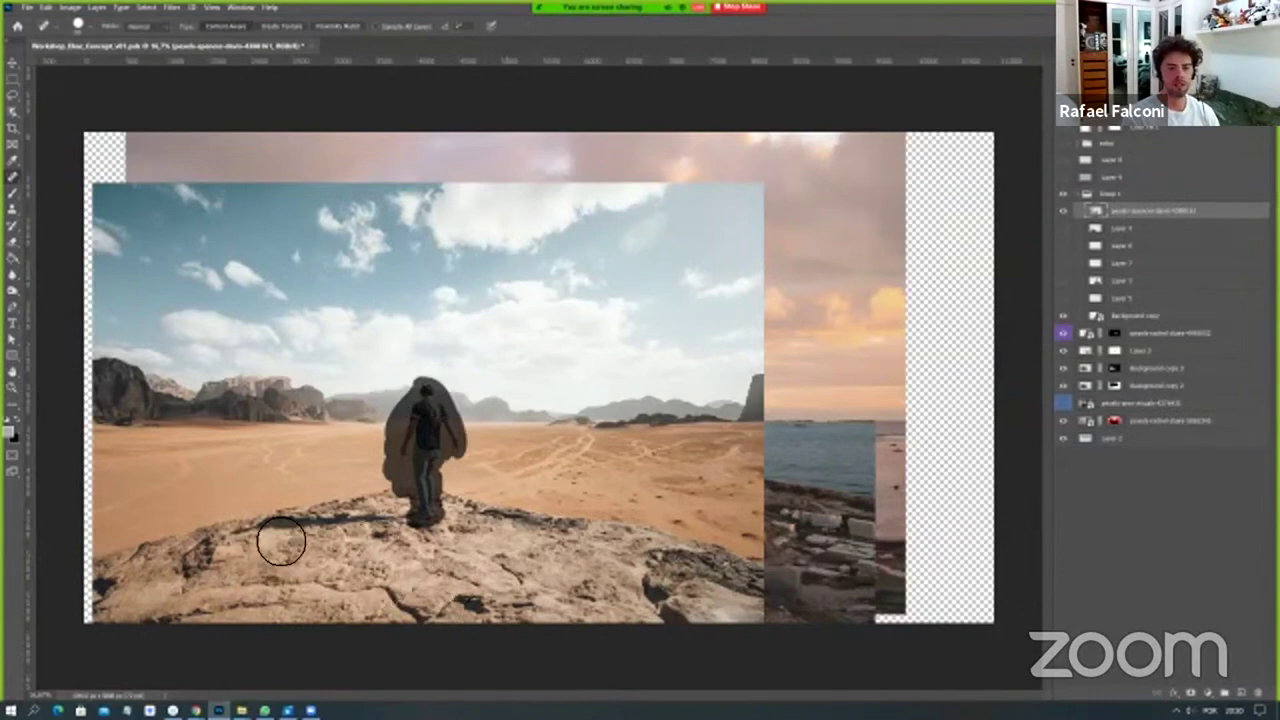
pyautogui.moveTo(289, 535); pyautogui.dragTo(440, 530)
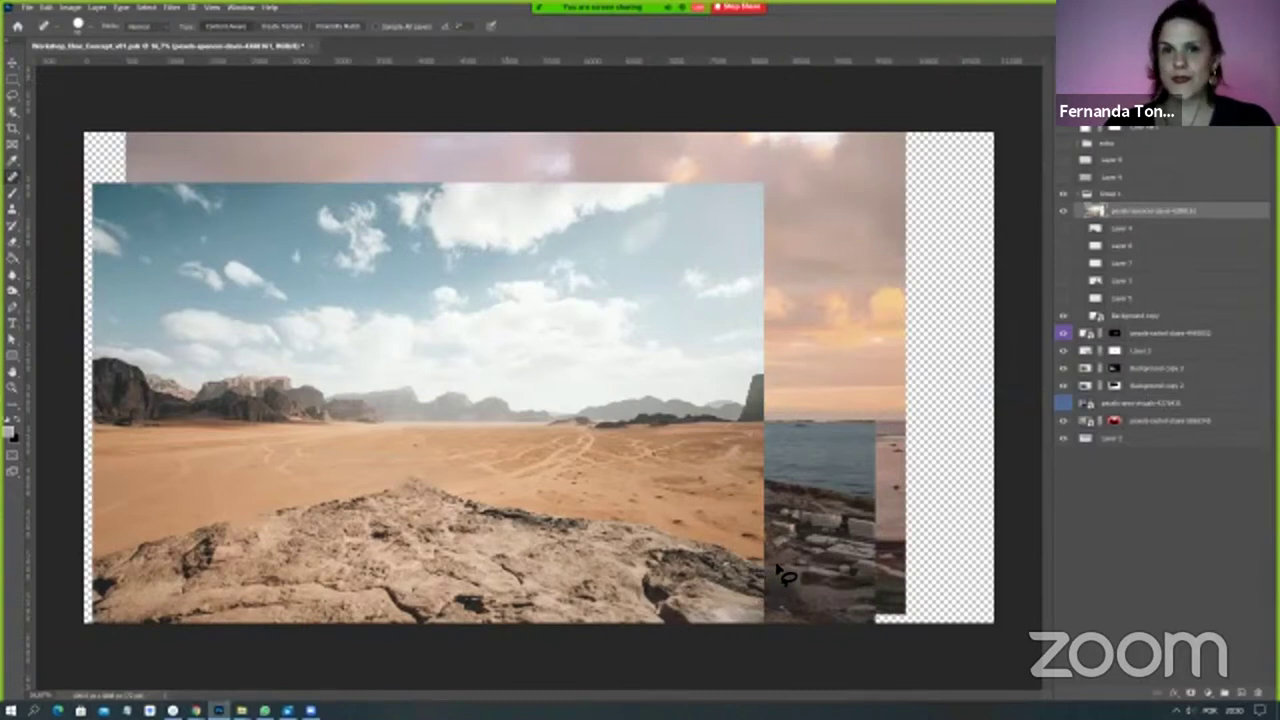
# Lasso the foreground rock in the desert photo, mask out everything else, and apply the layer mask.
pyautogui.press('l')
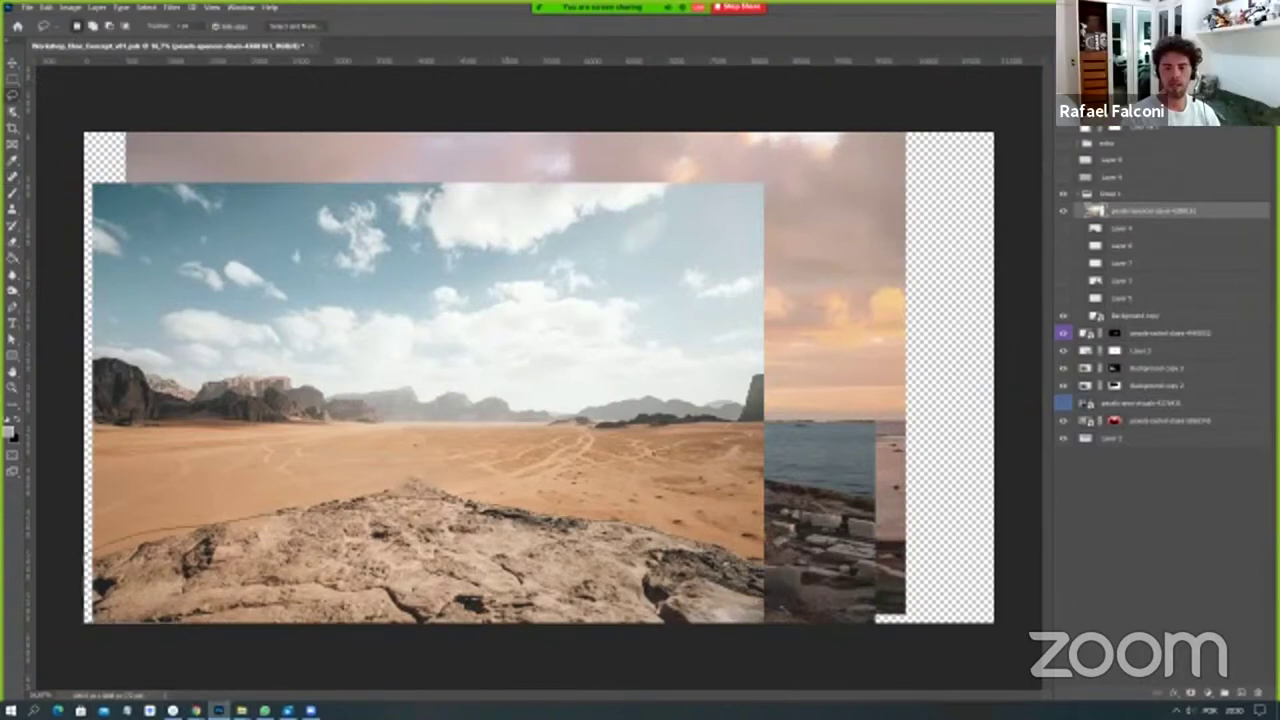
pyautogui.moveTo(770, 572); pyautogui.dragTo(90, 640)
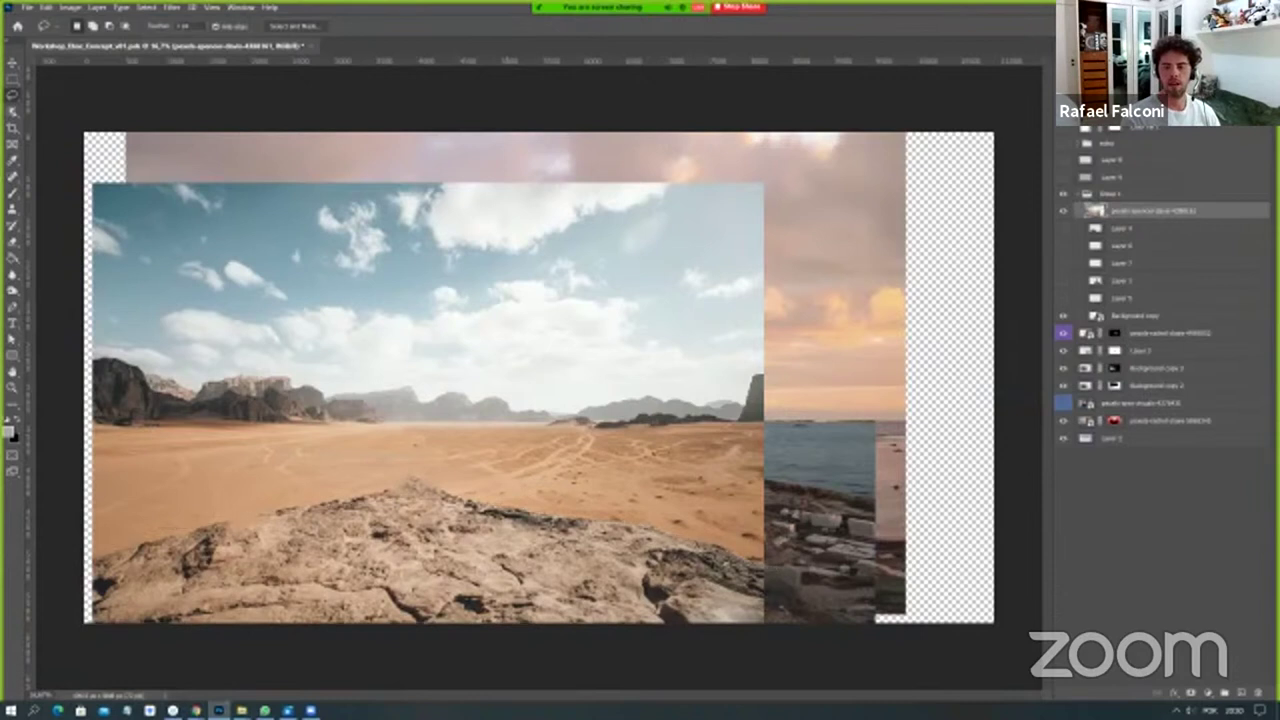
pyautogui.hotkey('alt', 'l')
pyautogui.press('m')
pyautogui.press('r')
pyautogui.rightClick(1122, 211)
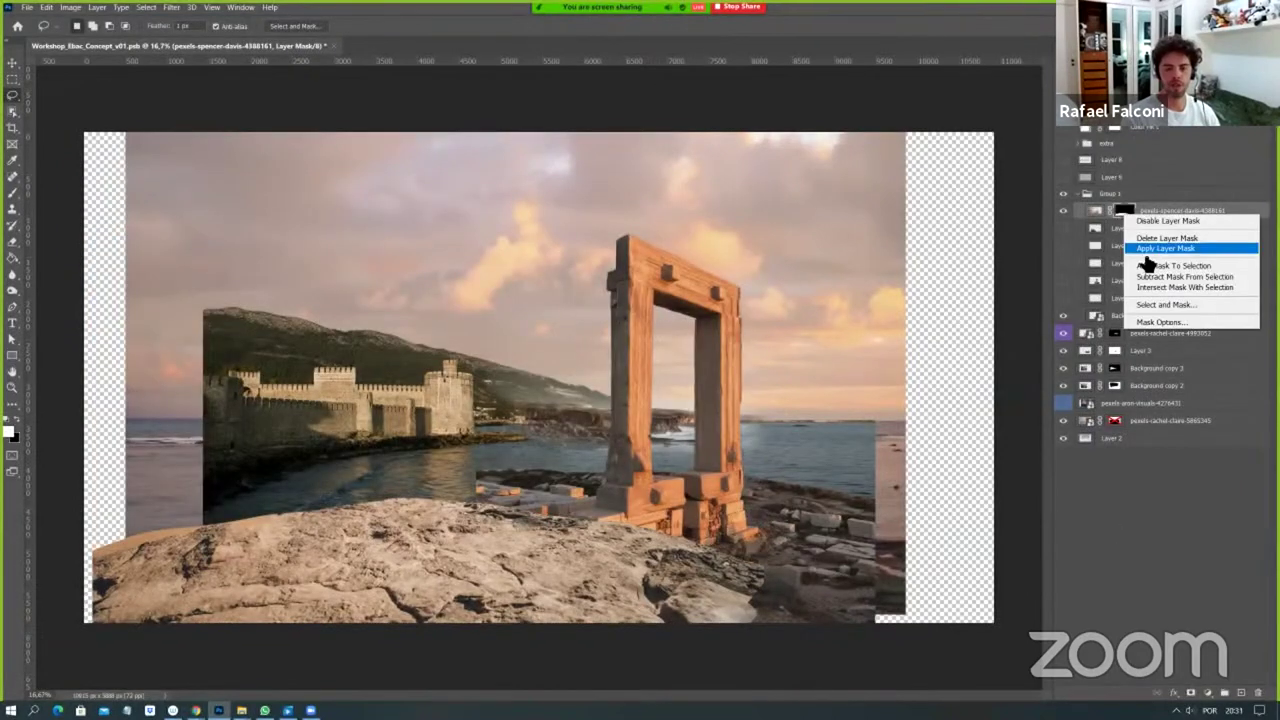
pyautogui.click(1142, 258)
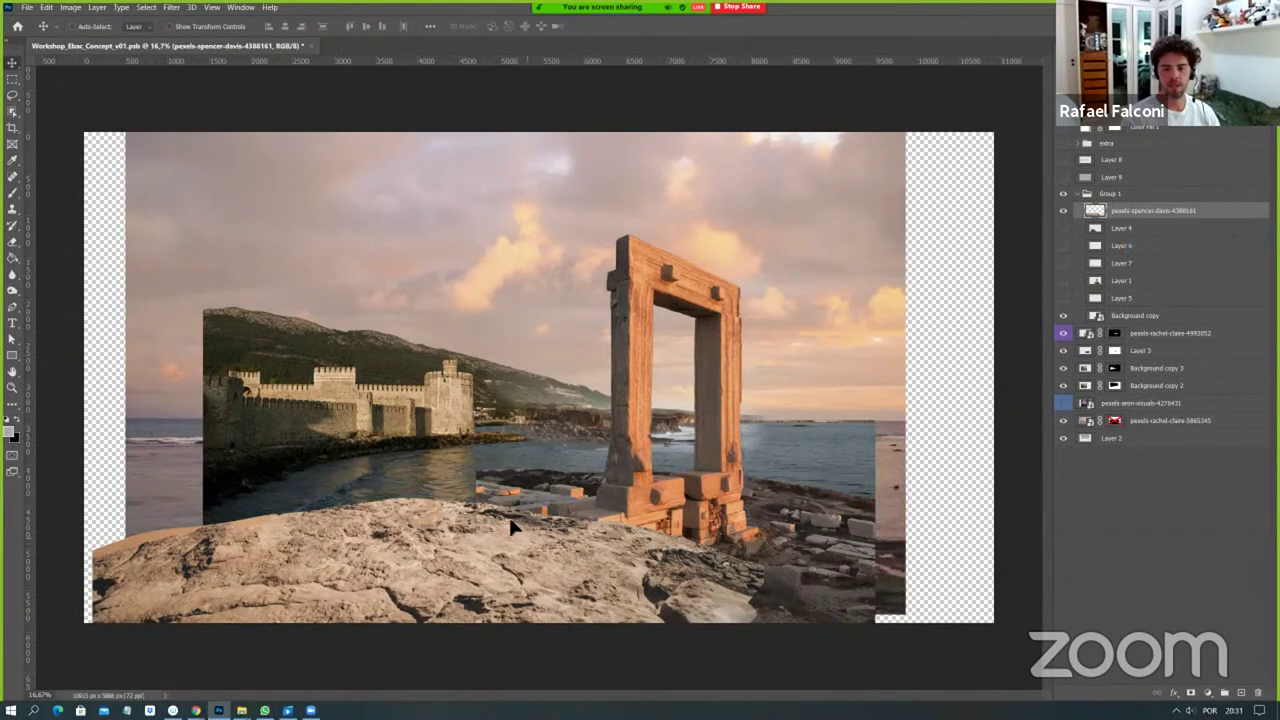
# Try several positions for the rock cutout and move it across the foreground in front of the castle bay and gate.
pyautogui.moveTo(514, 528); pyautogui.dragTo(488, 506)
pyautogui.moveTo(452, 560); pyautogui.dragTo(414, 645)
pyautogui.moveTo(527, 612); pyautogui.dragTo(645, 590)
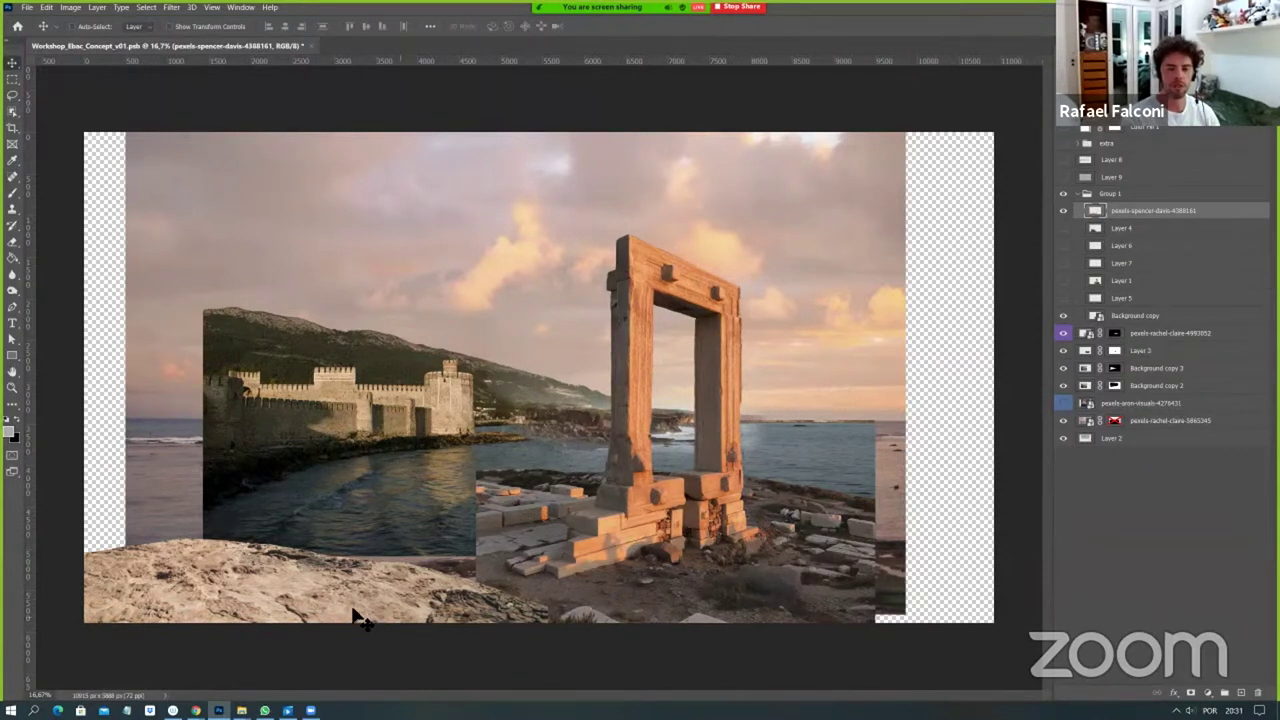
pyautogui.moveTo(372, 578); pyautogui.dragTo(402, 550)
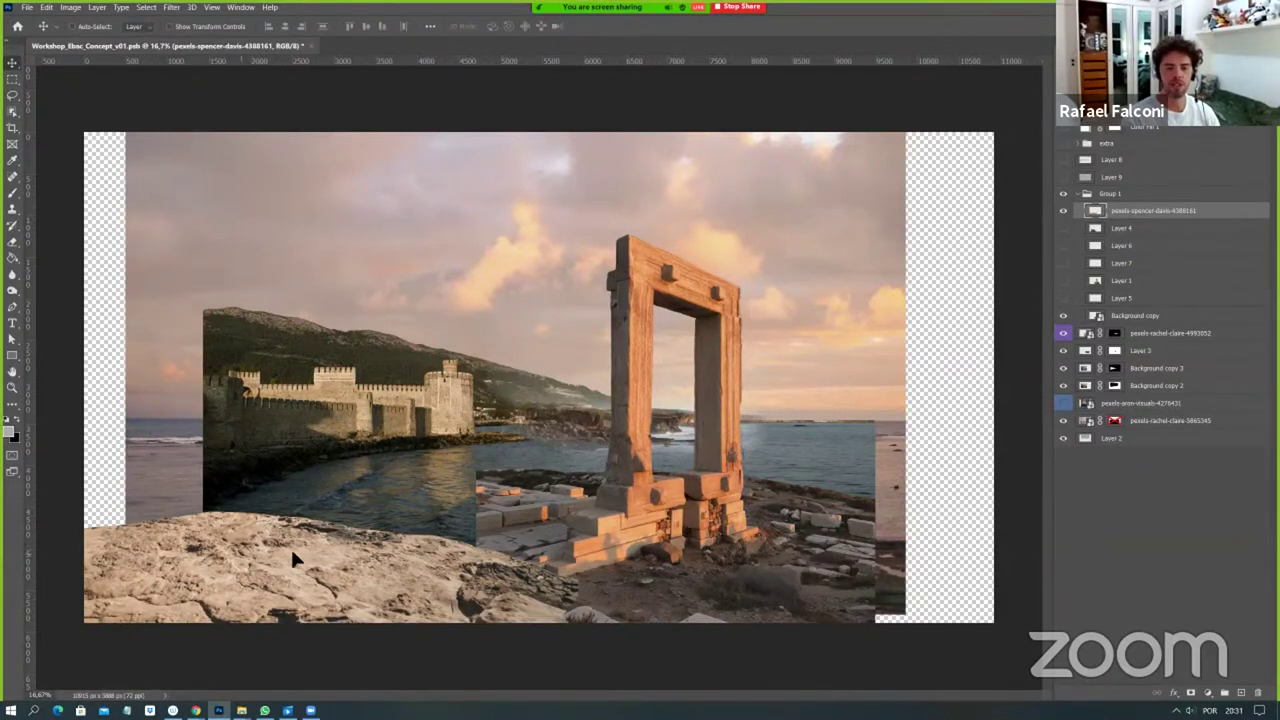
pyautogui.moveTo(292, 554); pyautogui.dragTo(455, 537)
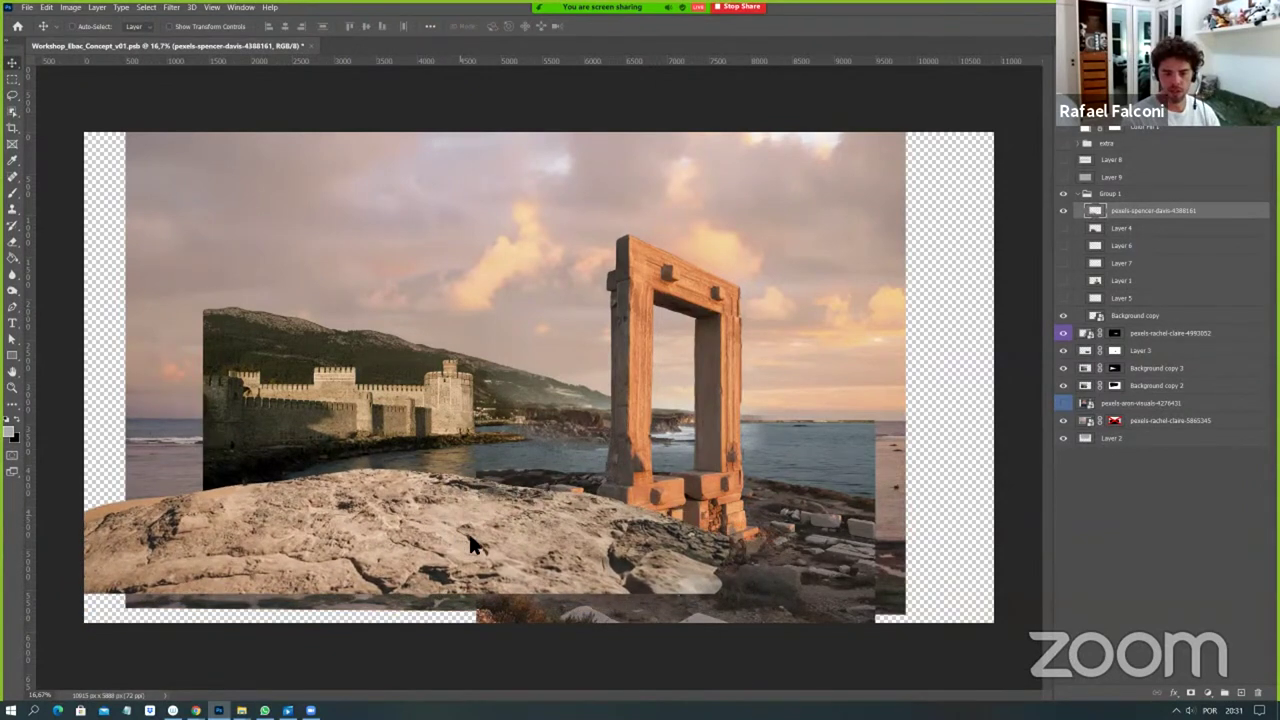
pyautogui.hotkey('ctrl', 'z')
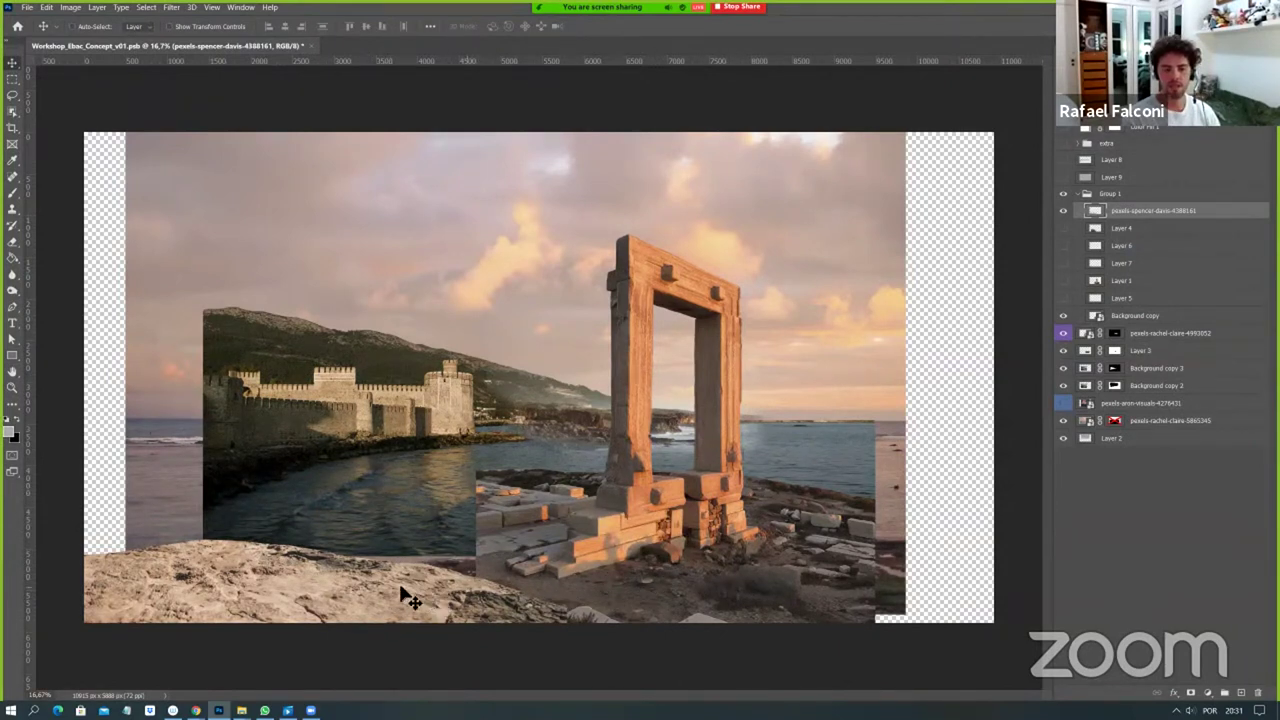
pyautogui.moveTo(409, 594); pyautogui.dragTo(627, 547)
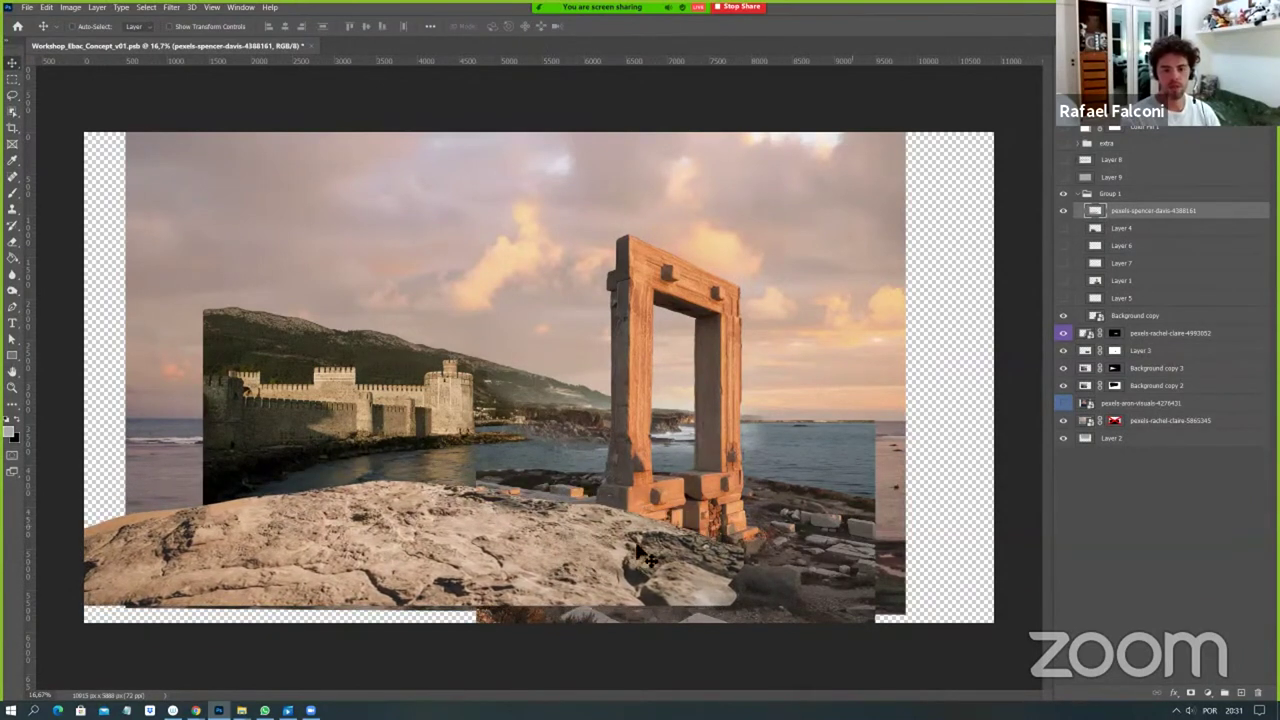
# Enlarge the rock with Free Transform so it covers the canvas's lower edge, and nudge it into place beside the gate.
pyautogui.hotkey('ctrl', 't')
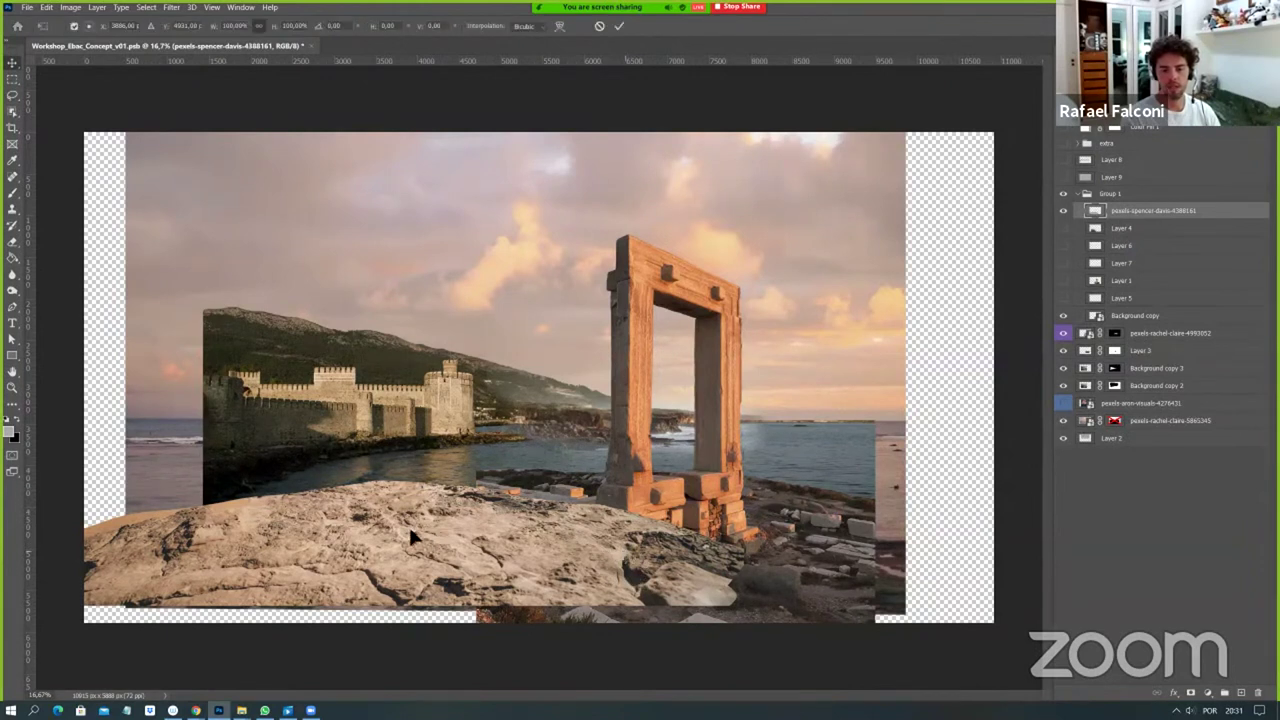
pyautogui.keyDown('alt'); pyautogui.click(481, 491); pyautogui.keyUp('alt')
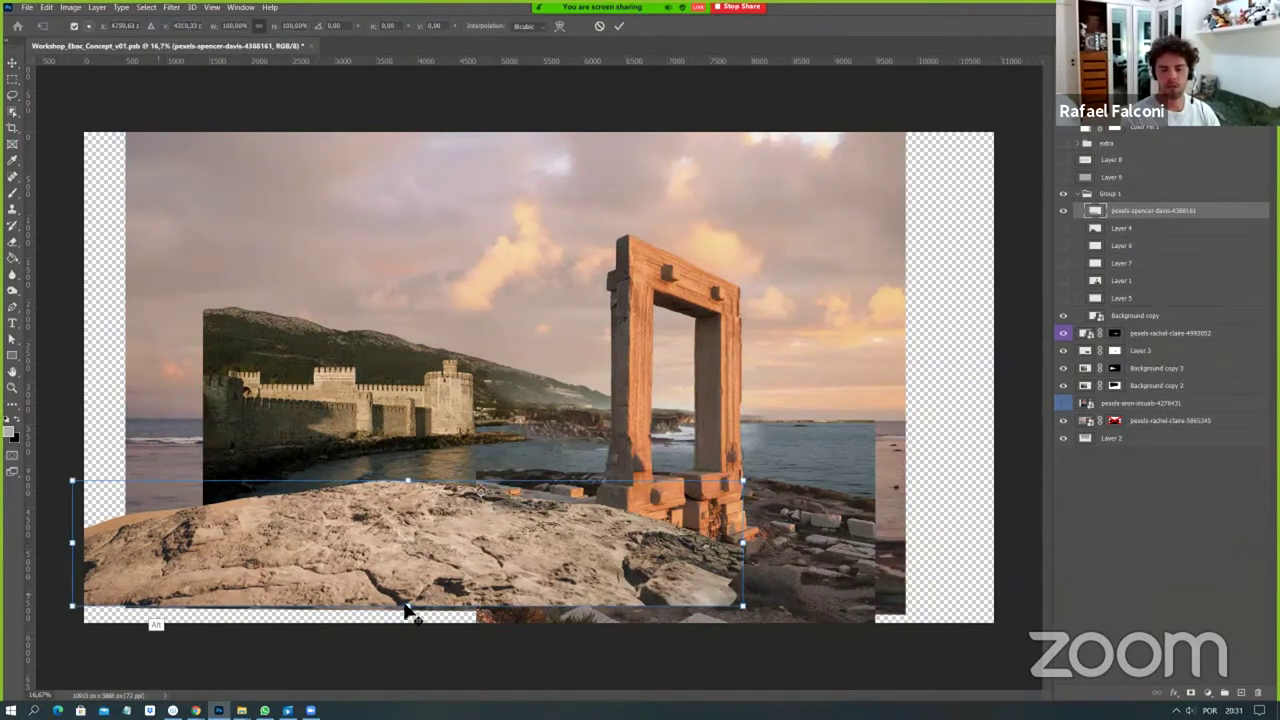
pyautogui.moveTo(745, 607); pyautogui.dragTo(778, 645)
pyautogui.press('Return')
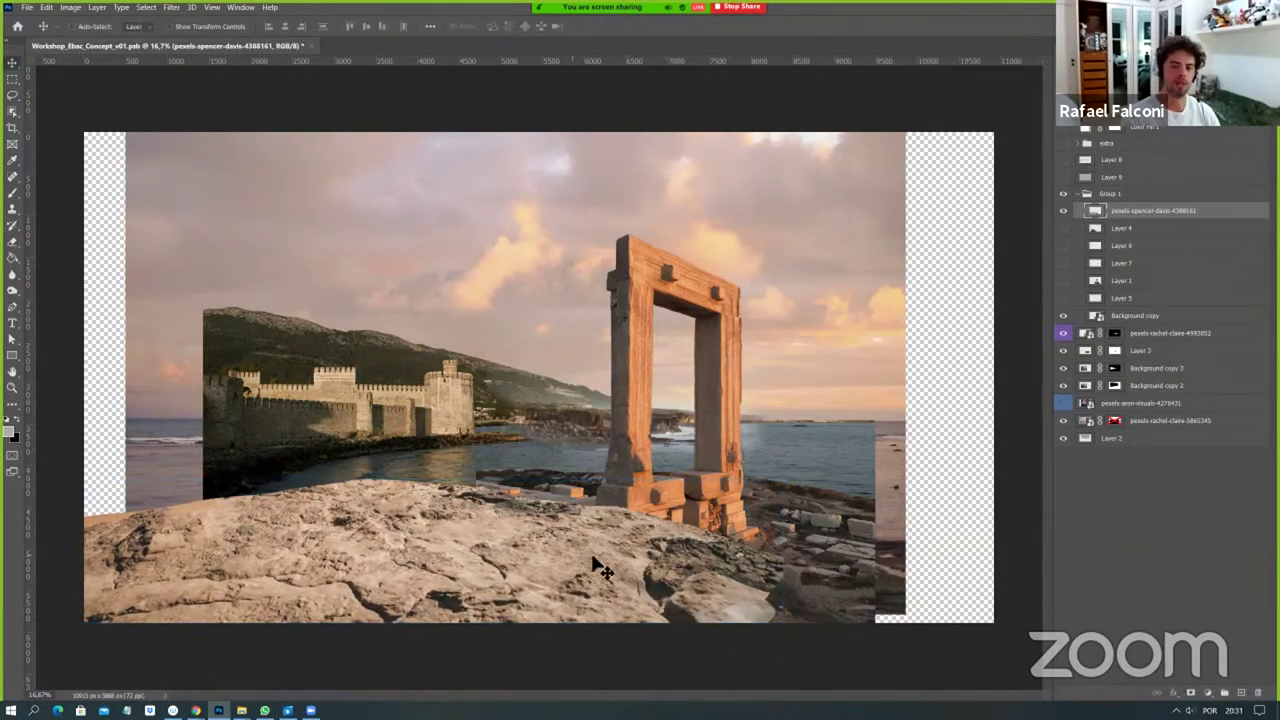
pyautogui.moveTo(616, 550); pyautogui.dragTo(626, 580)
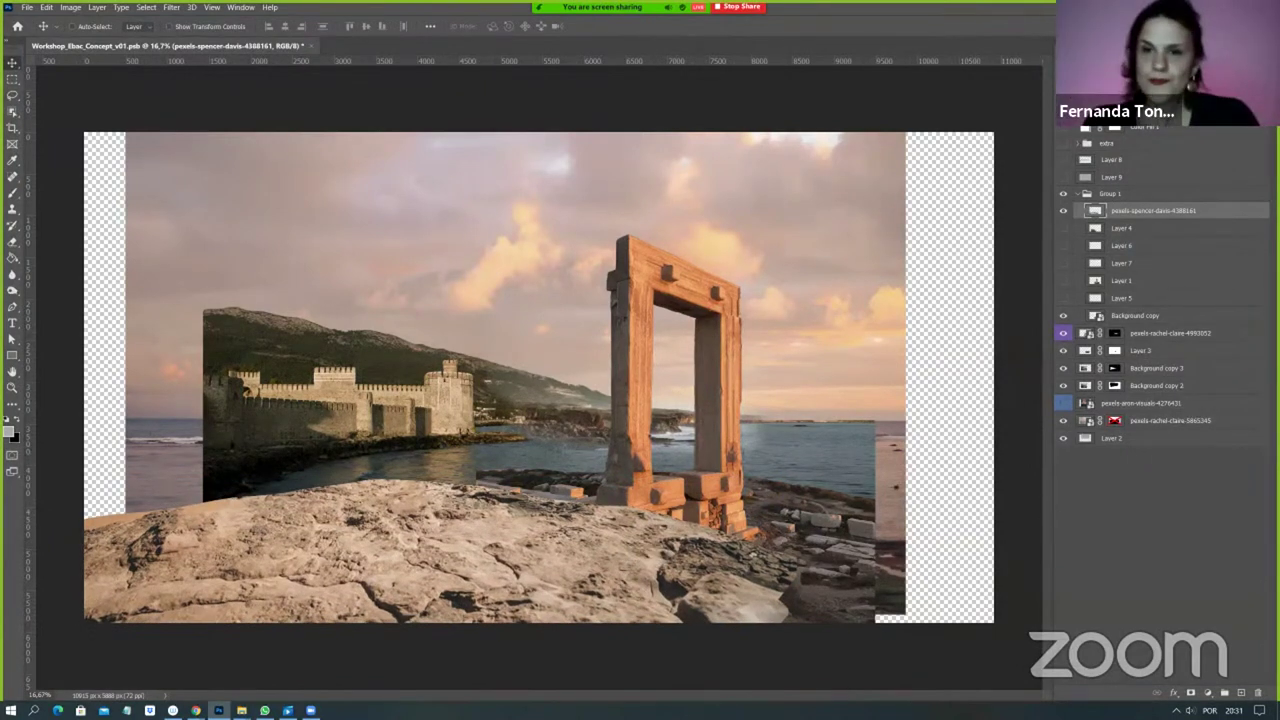
# Add a Curves adjustment clipped to the rock layer and darken the rock by lowering the white point output to about 145.
pyautogui.click(1207, 692)
pyautogui.click(1205, 535)
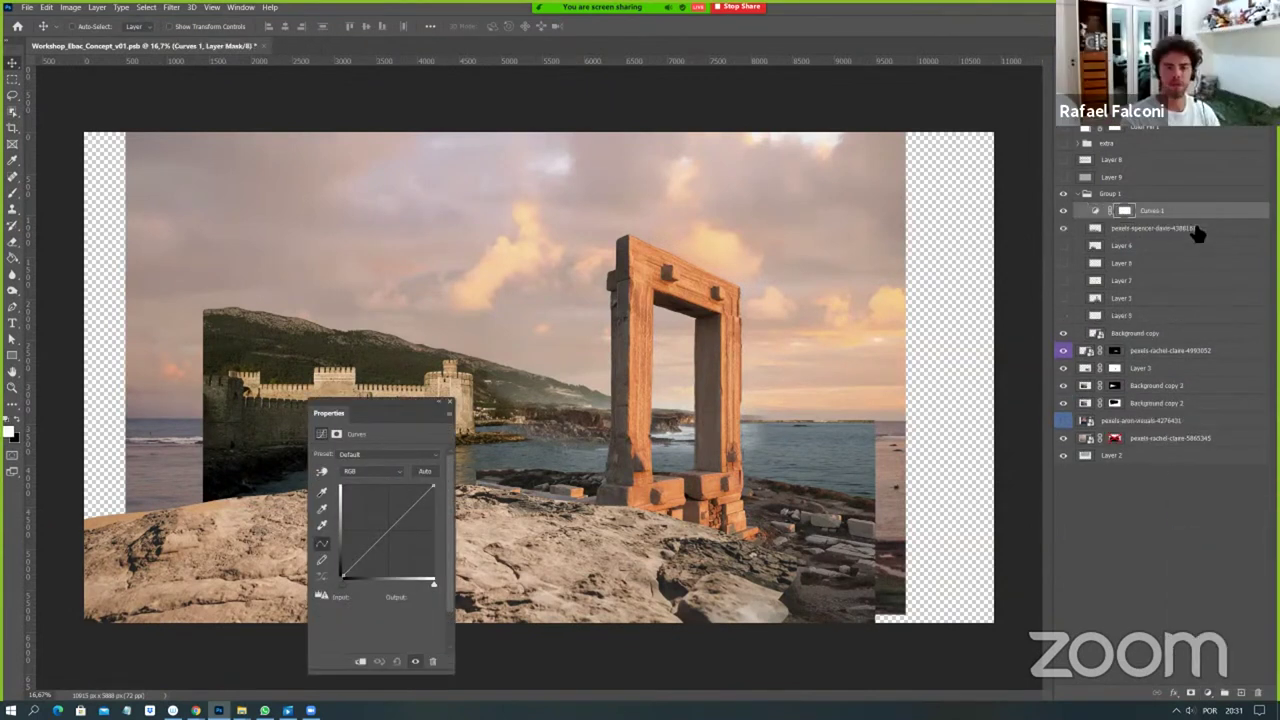
pyautogui.rightClick(1134, 311)
pyautogui.click(1102, 414)
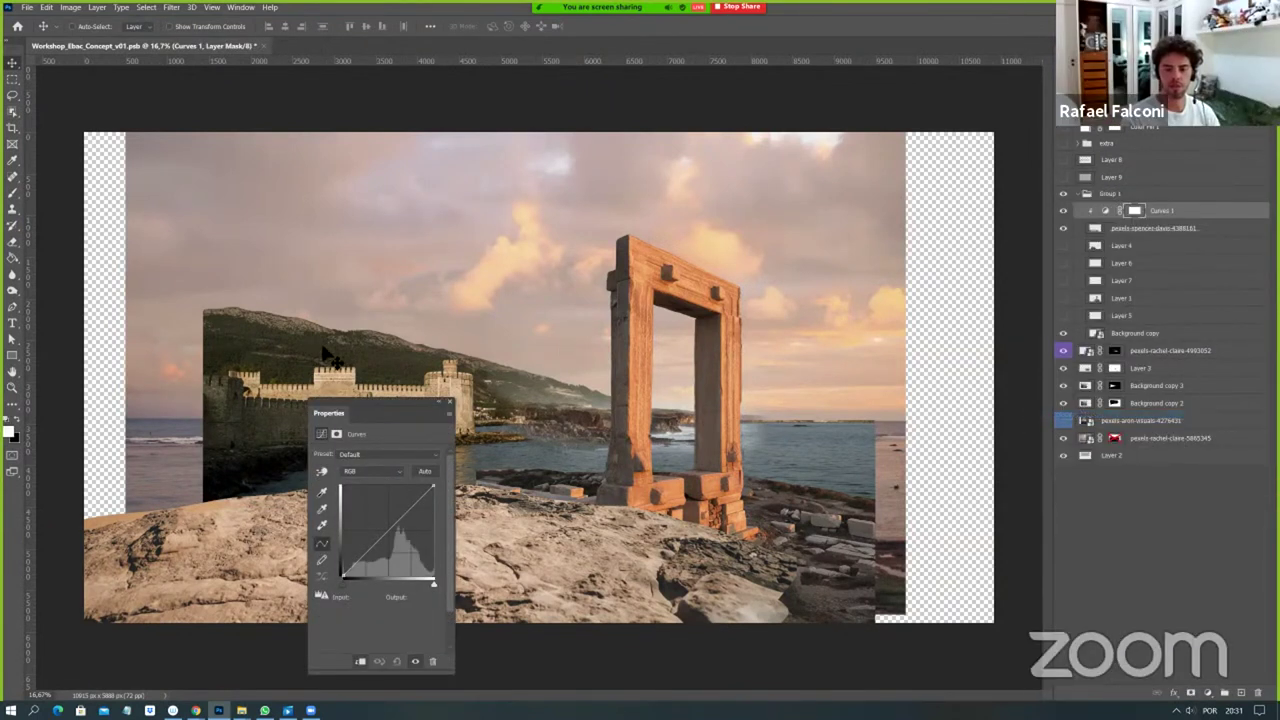
pyautogui.moveTo(370, 402); pyautogui.dragTo(274, 162)
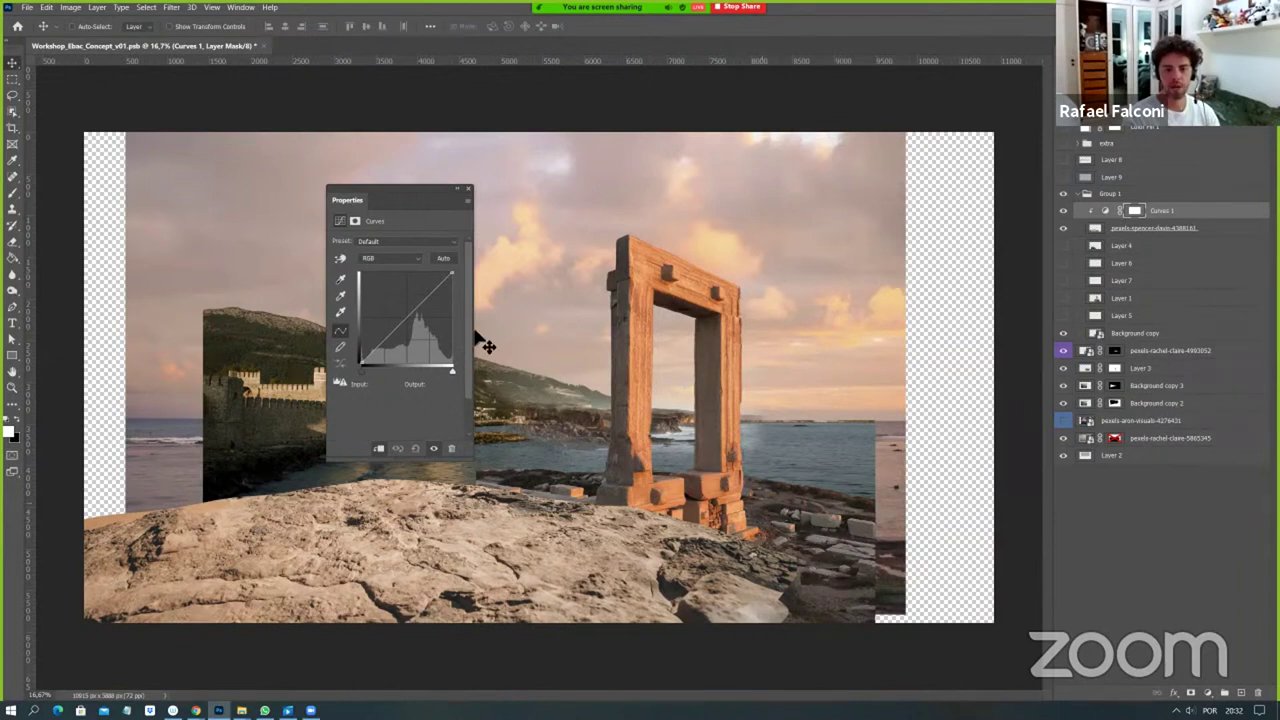
pyautogui.moveTo(457, 278); pyautogui.dragTo(489, 313)
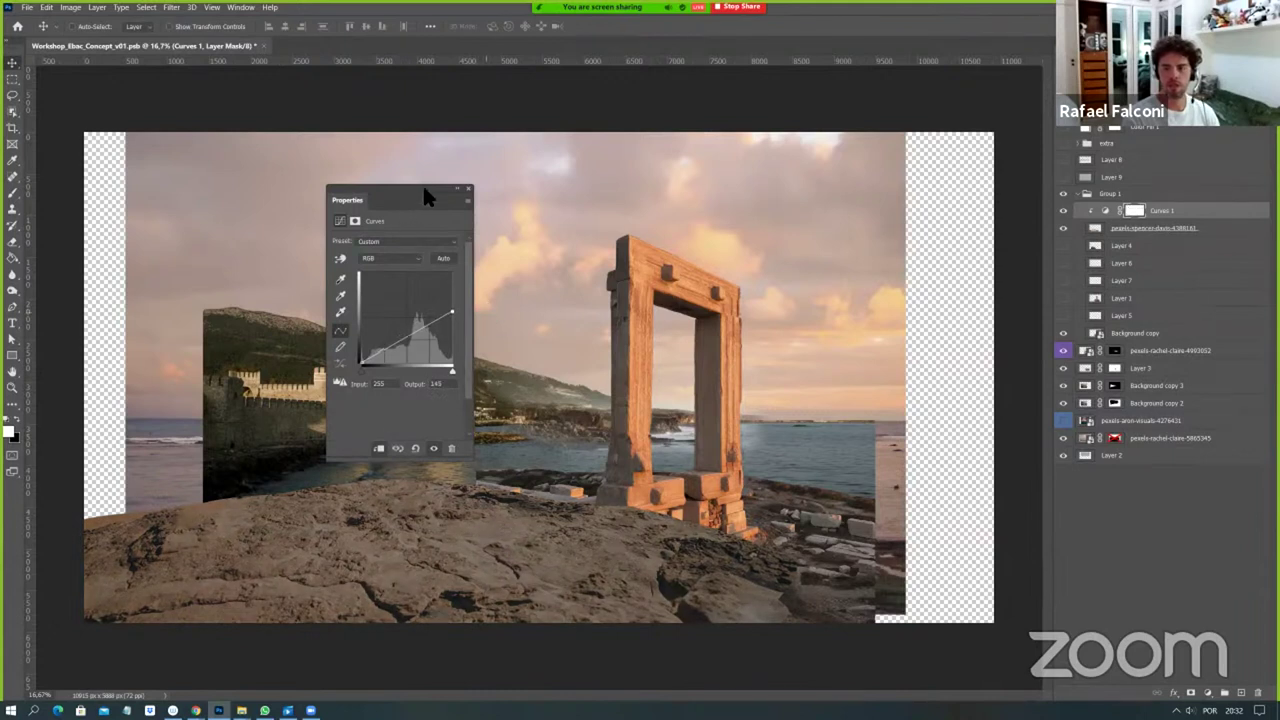
# Add a layer mask to the rock that hides its right end around the gate's base, using an inverted rectangular selection.
pyautogui.moveTo(416, 186); pyautogui.dragTo(406, 166)
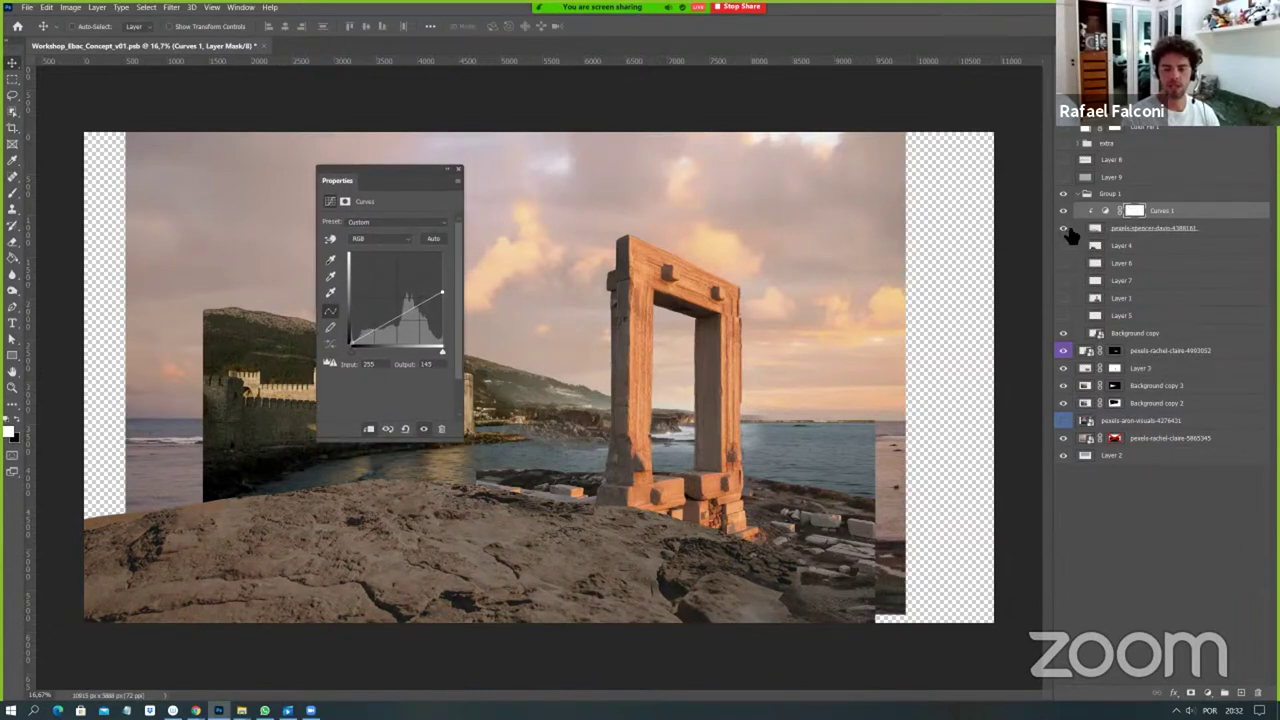
pyautogui.click(1063, 228)
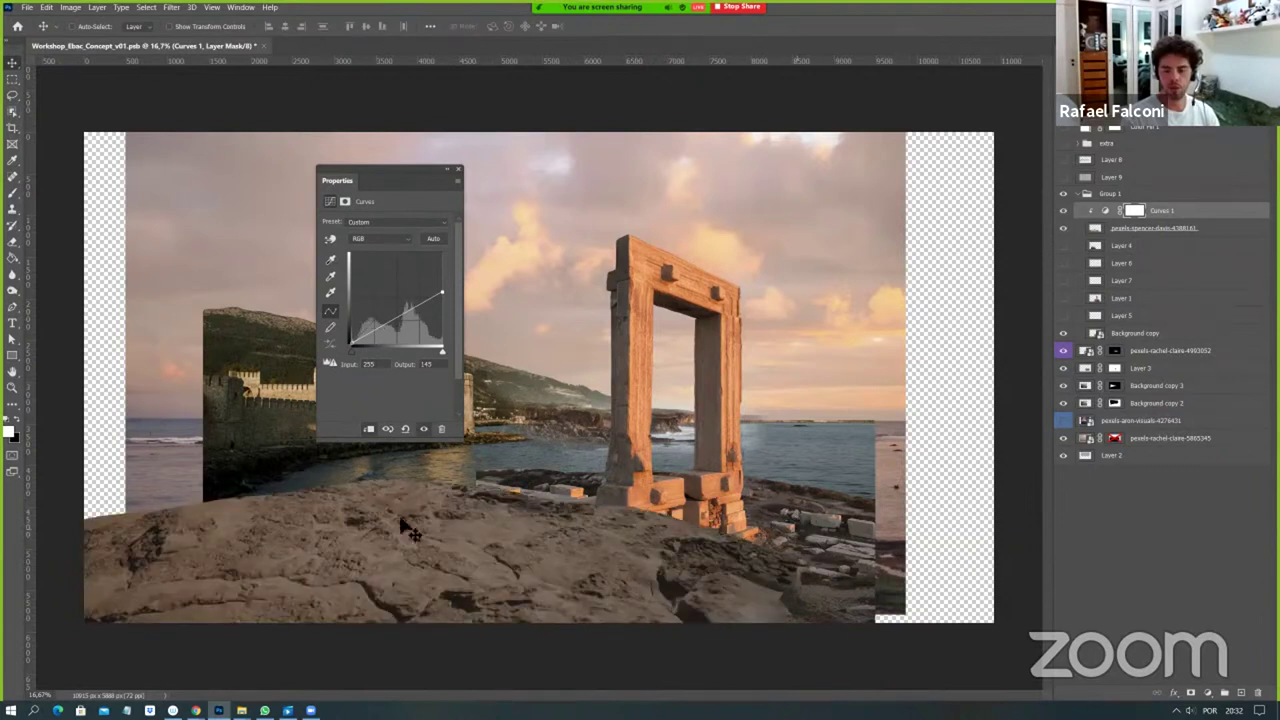
pyautogui.press('z')
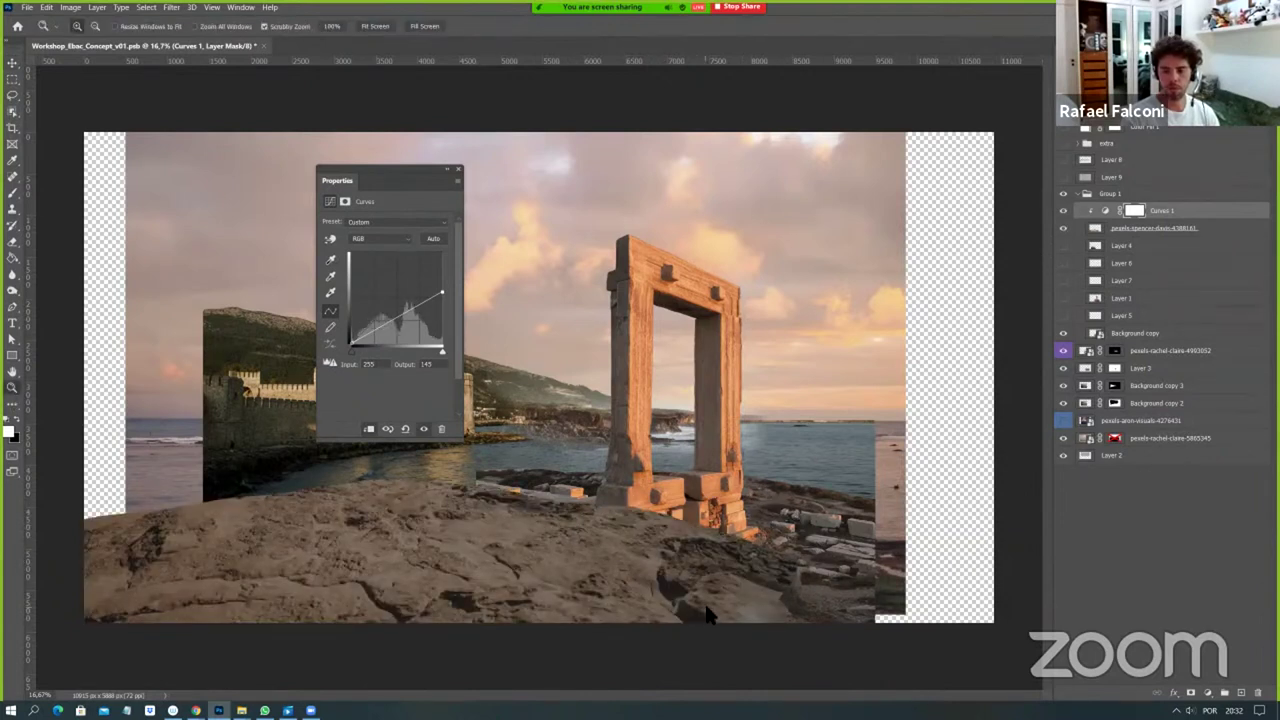
pyautogui.click(715, 575)
pyautogui.click(742, 559)
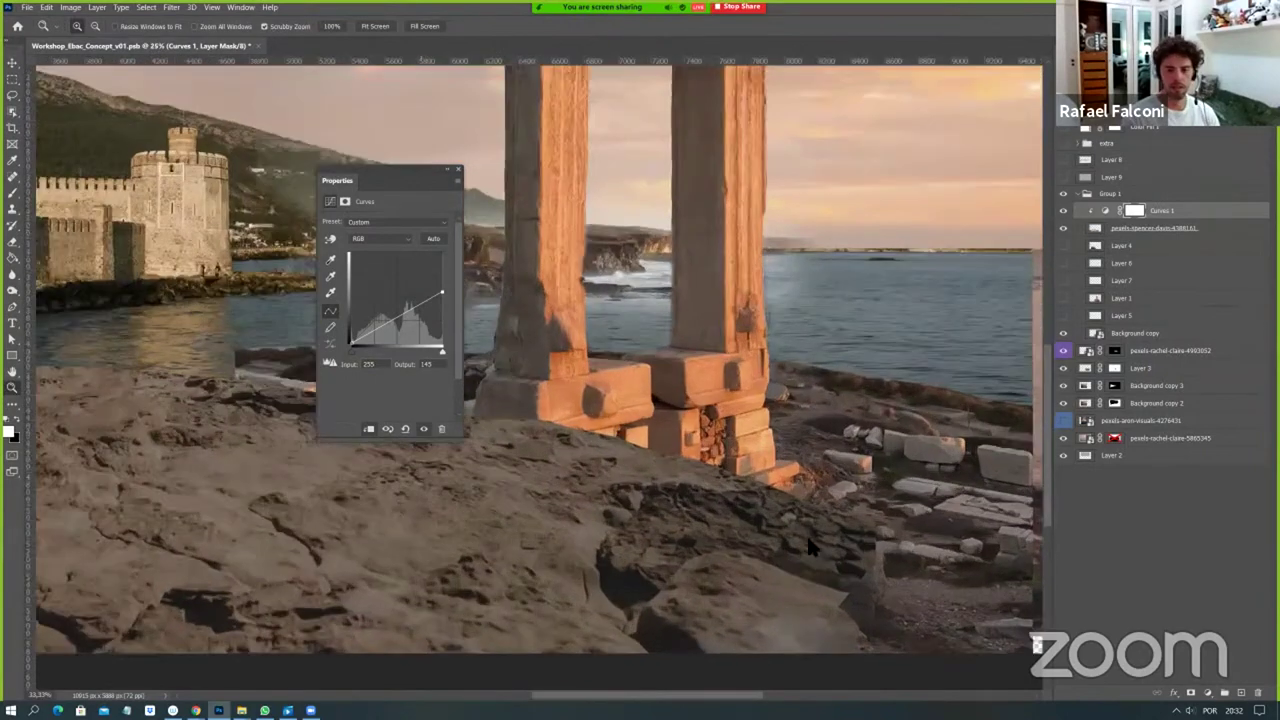
pyautogui.press('v')
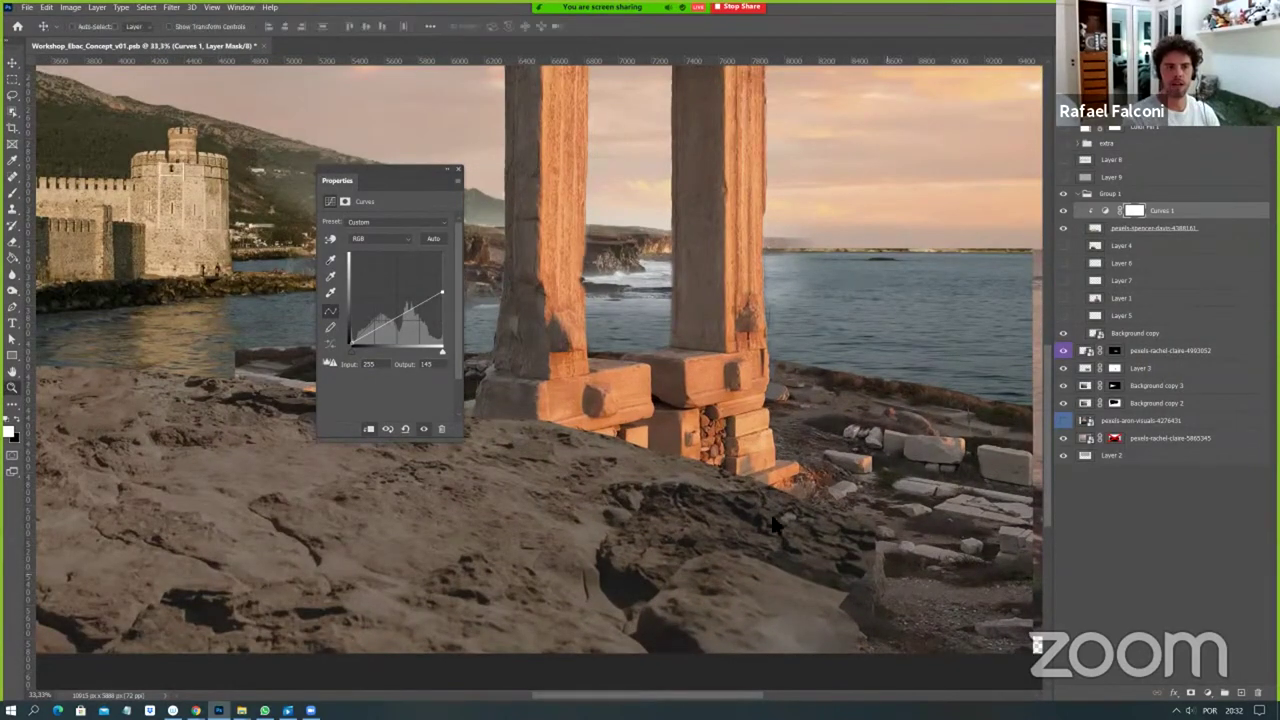
pyautogui.click(1127, 231)
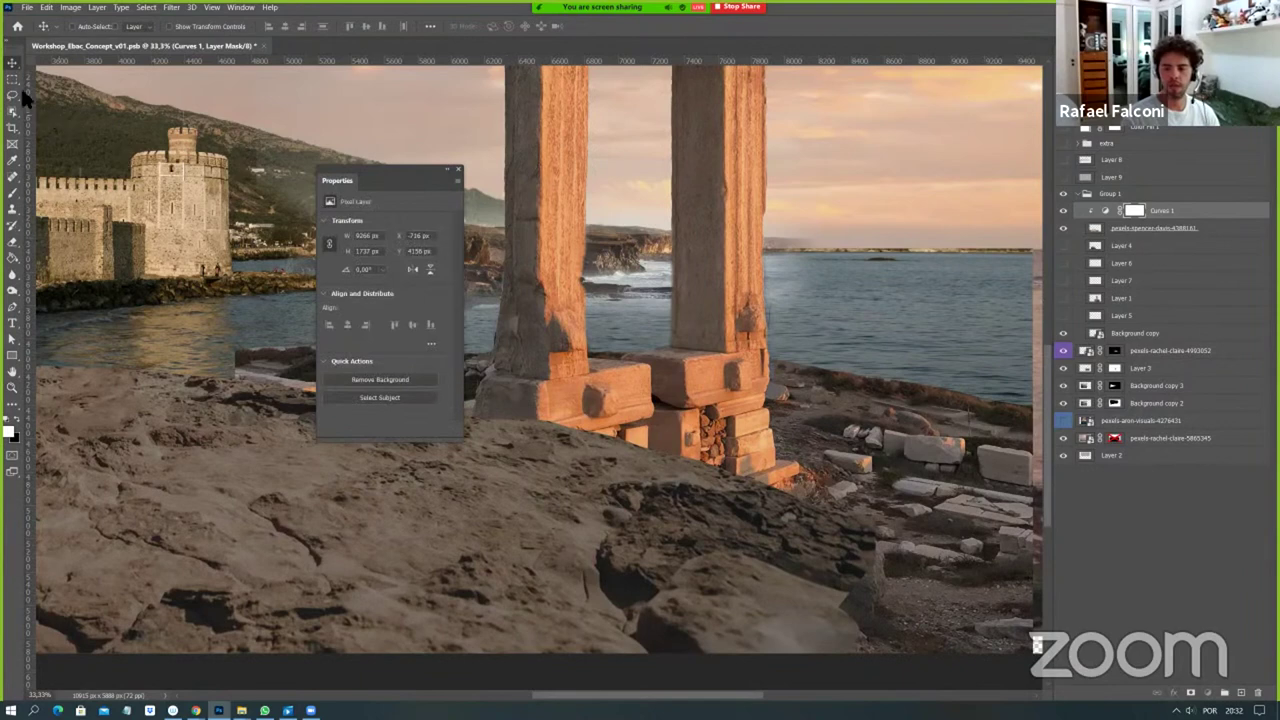
pyautogui.press('m')
pyautogui.moveTo(658, 356); pyautogui.dragTo(960, 650)
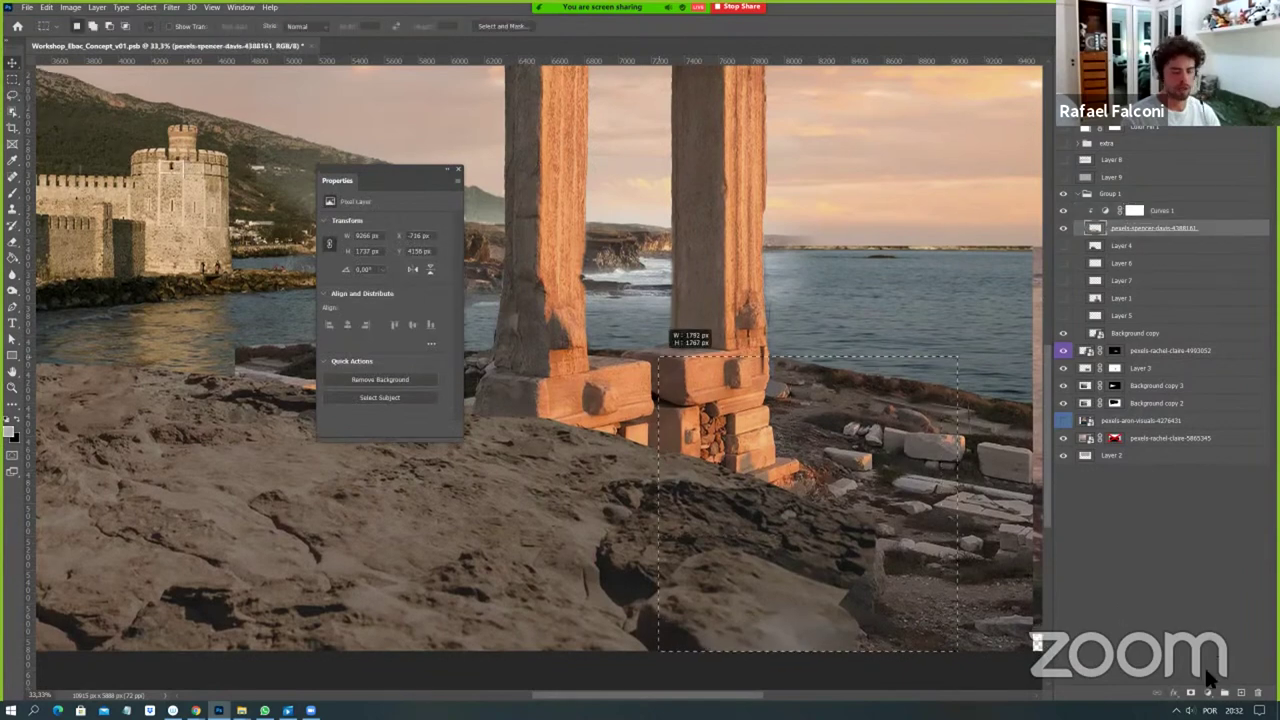
pyautogui.hotkey('ctrl', 'shift', 'm')
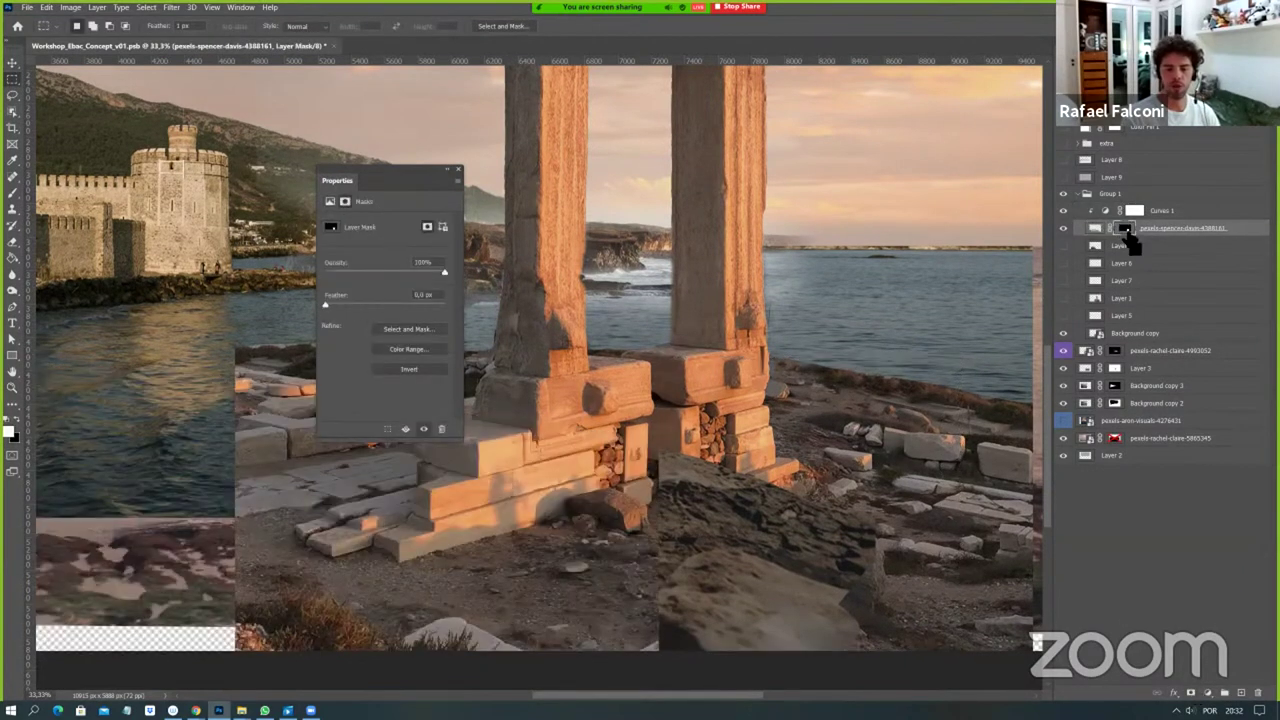
pyautogui.hotkey('ctrl', 'i')
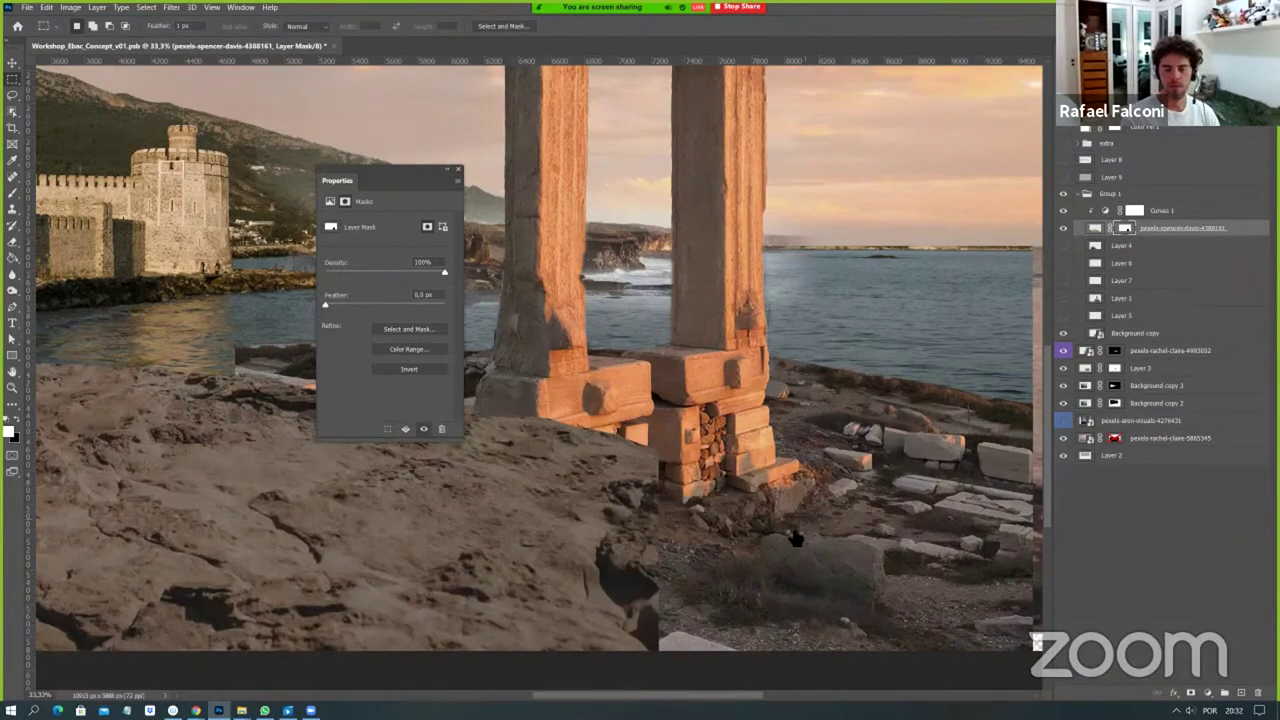
pyautogui.press('v')
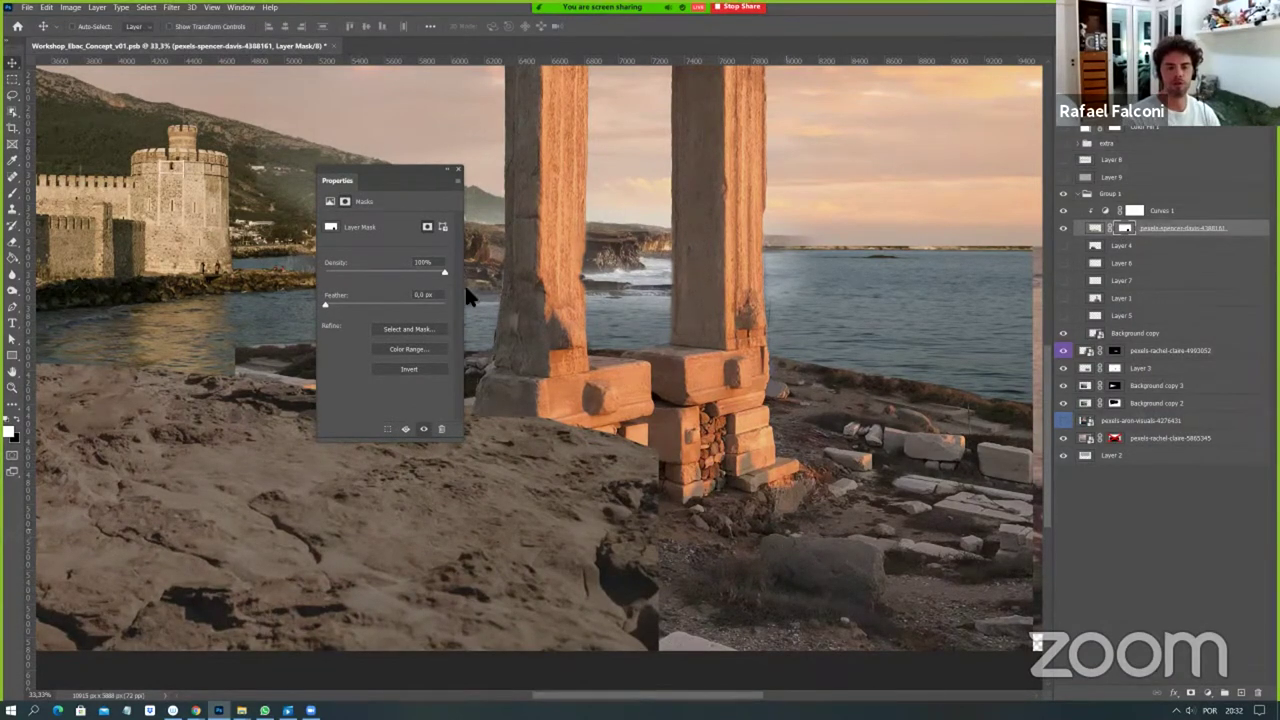
# Add Hue/Saturation and Color Balance adjustments clipped to the rock layer, beneath its Curves adjustment.
pyautogui.moveTo(408, 172); pyautogui.dragTo(403, 128)
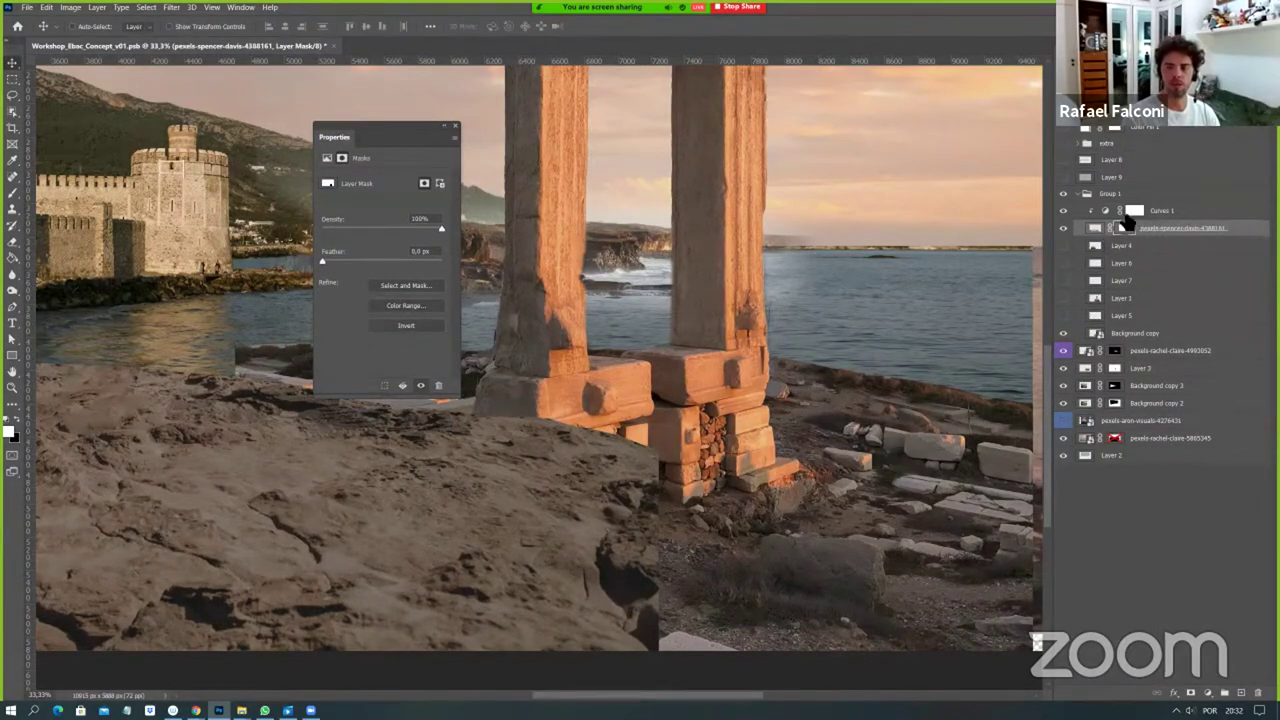
pyautogui.click(1108, 212)
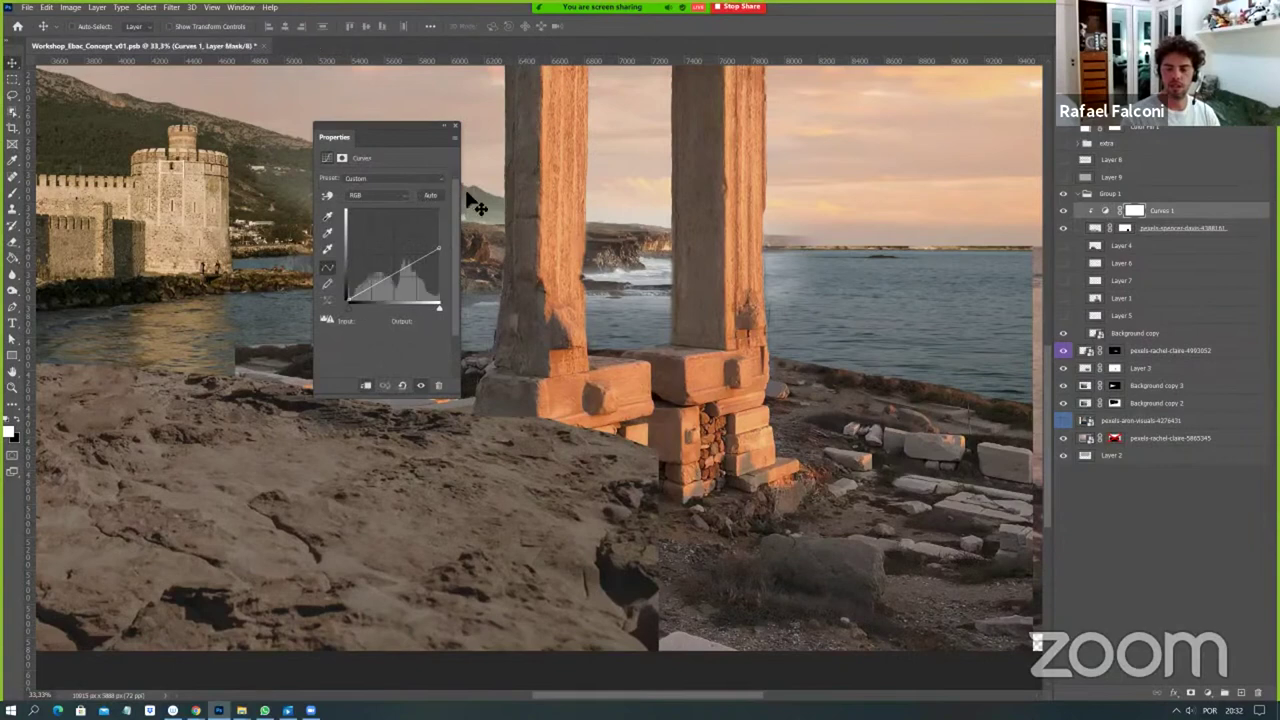
pyautogui.click(1190, 229)
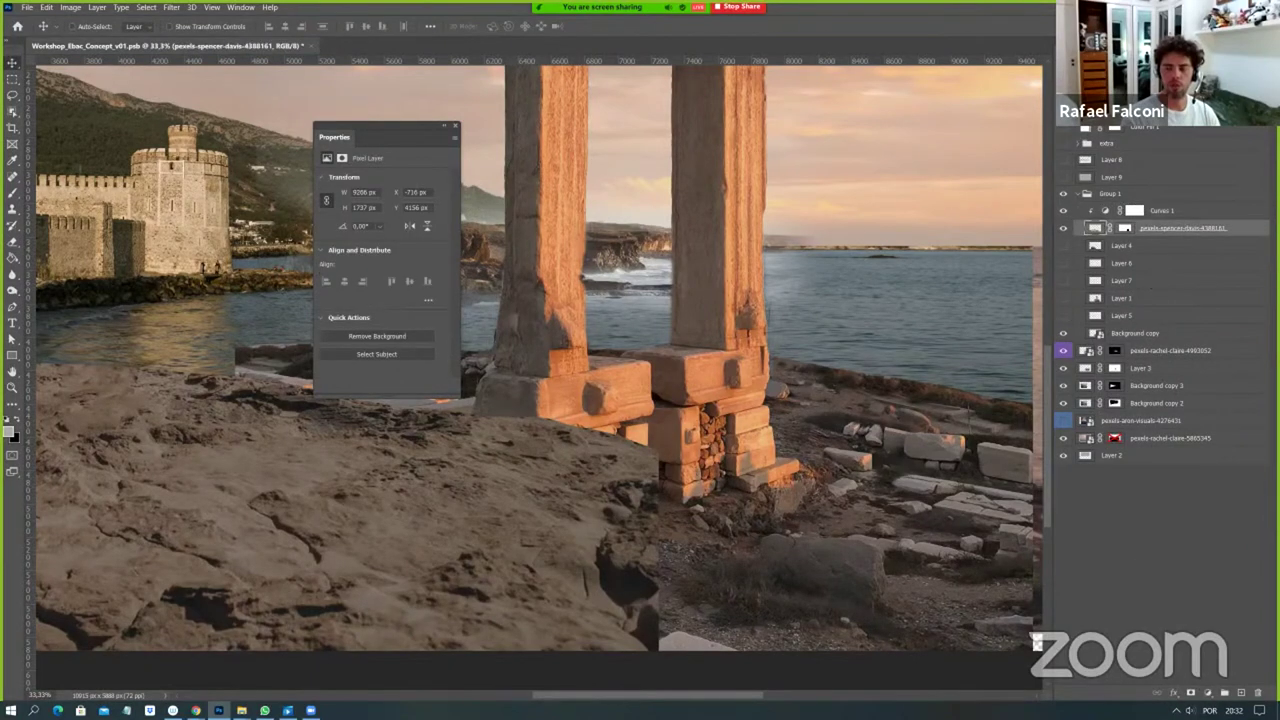
pyautogui.click(1207, 693)
pyautogui.click(1224, 580)
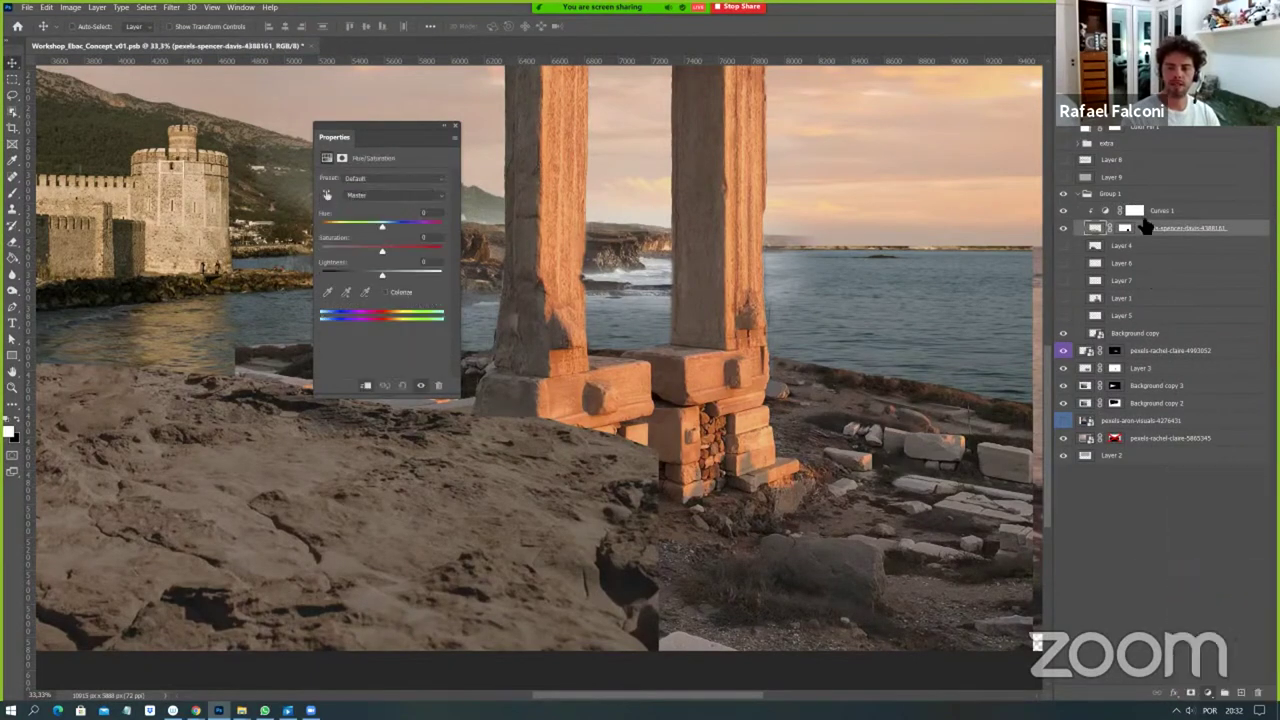
pyautogui.click(1176, 252)
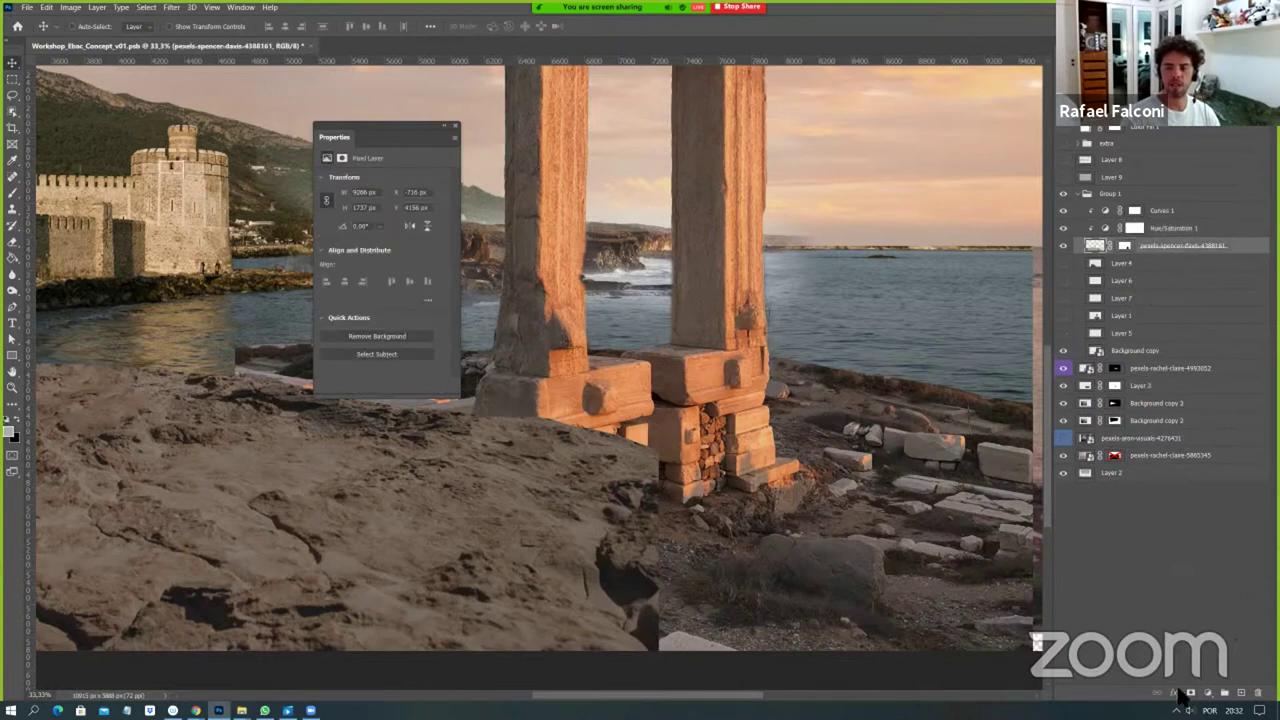
pyautogui.click(1224, 693)
pyautogui.click(1226, 594)
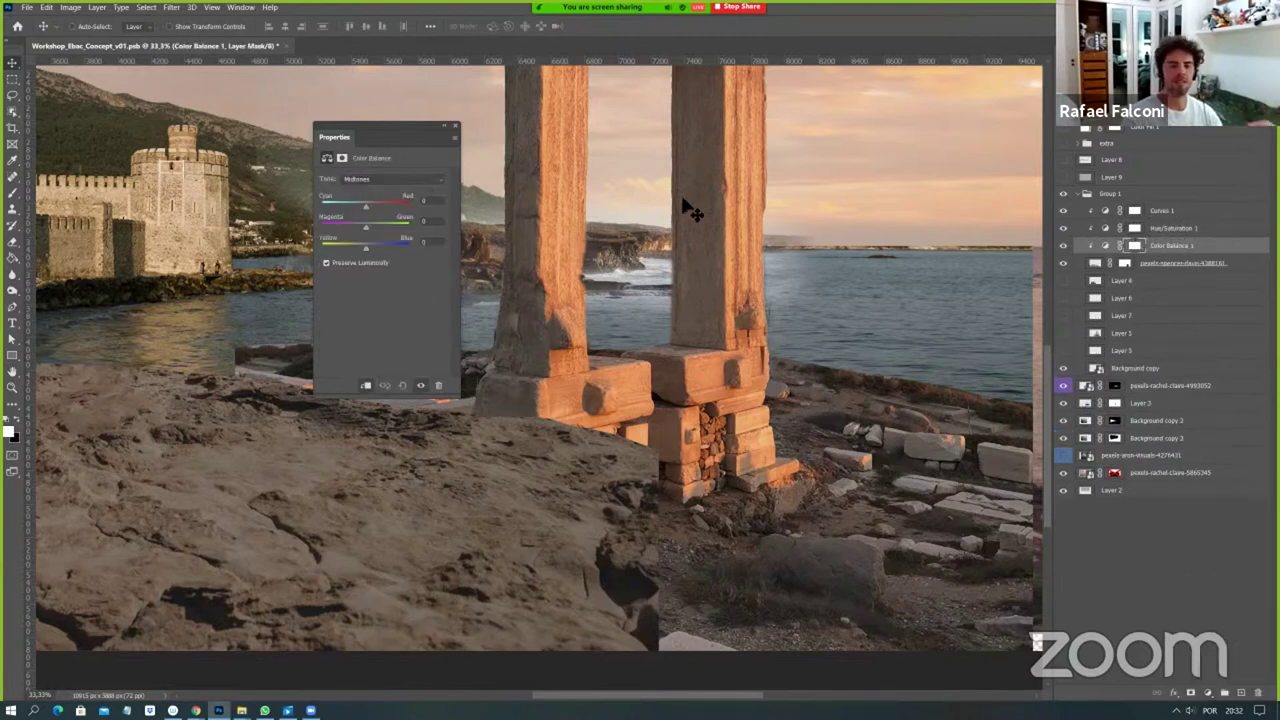
# Shift the rock's Color Balance toward a warmer, redder tone to match the ground around the gate.
pyautogui.moveTo(403, 143); pyautogui.dragTo(362, 166)
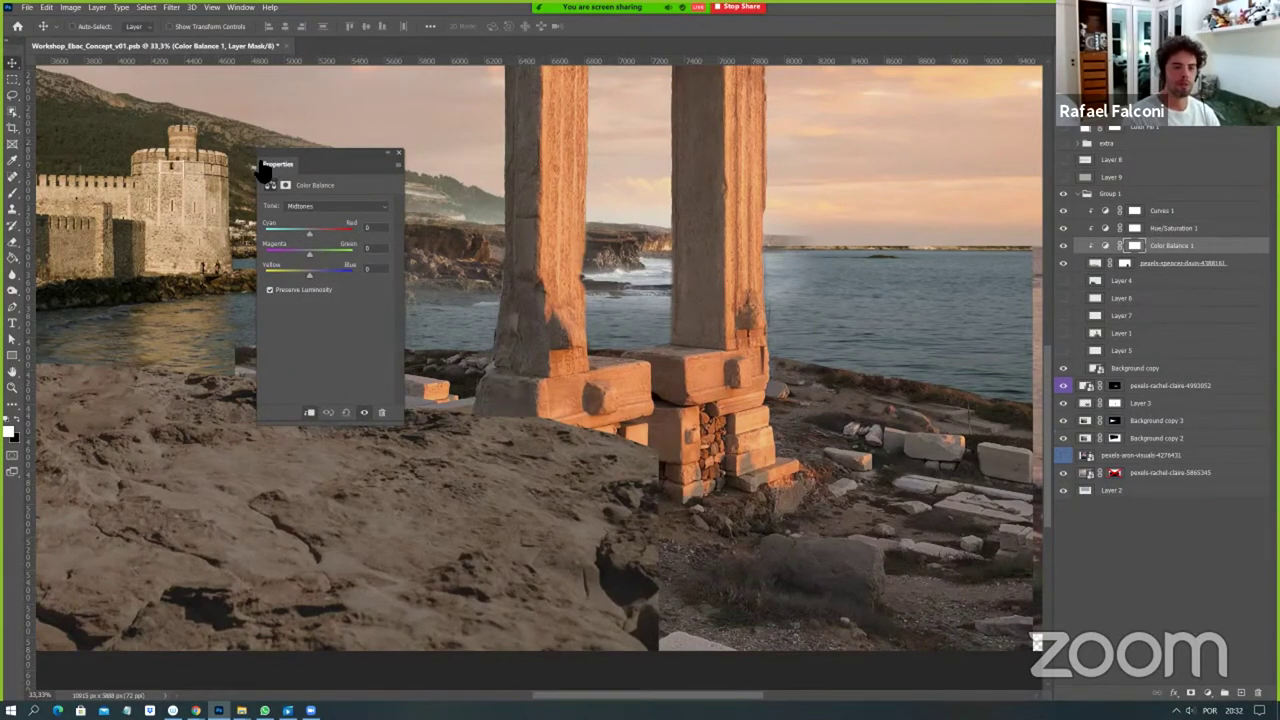
pyautogui.moveTo(268, 168); pyautogui.dragTo(182, 178)
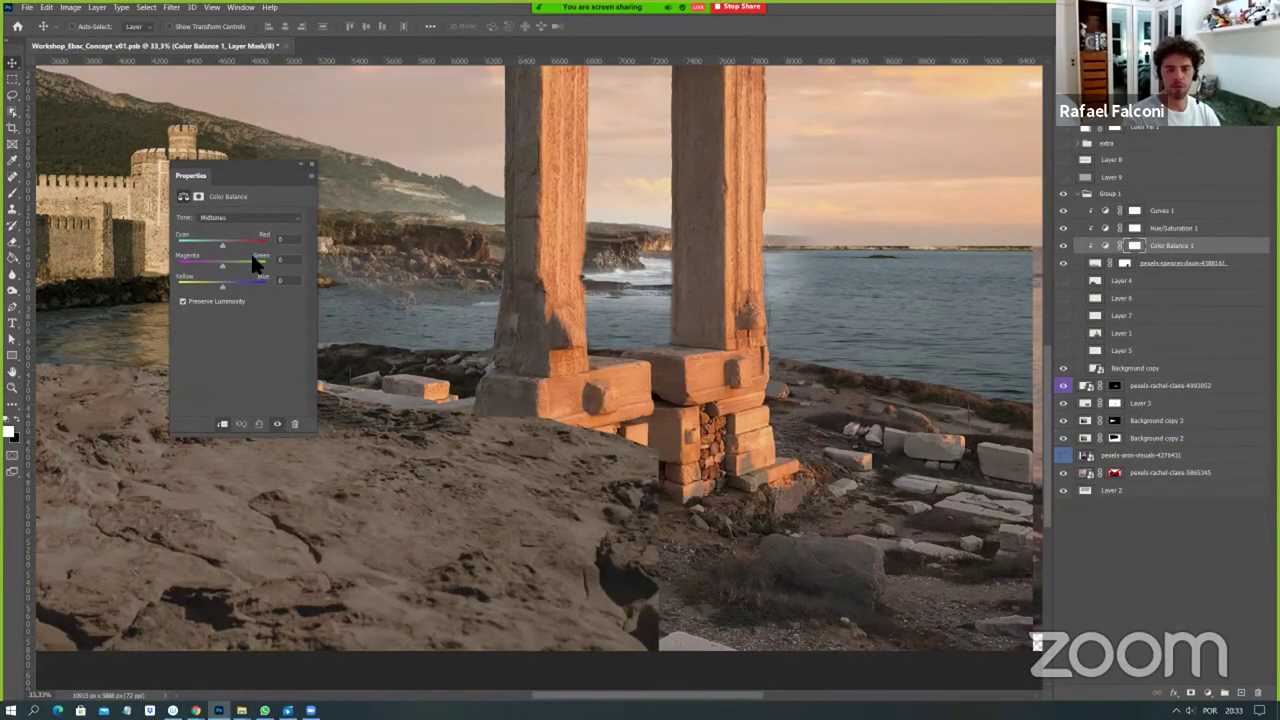
pyautogui.click(238, 217)
pyautogui.click(232, 218)
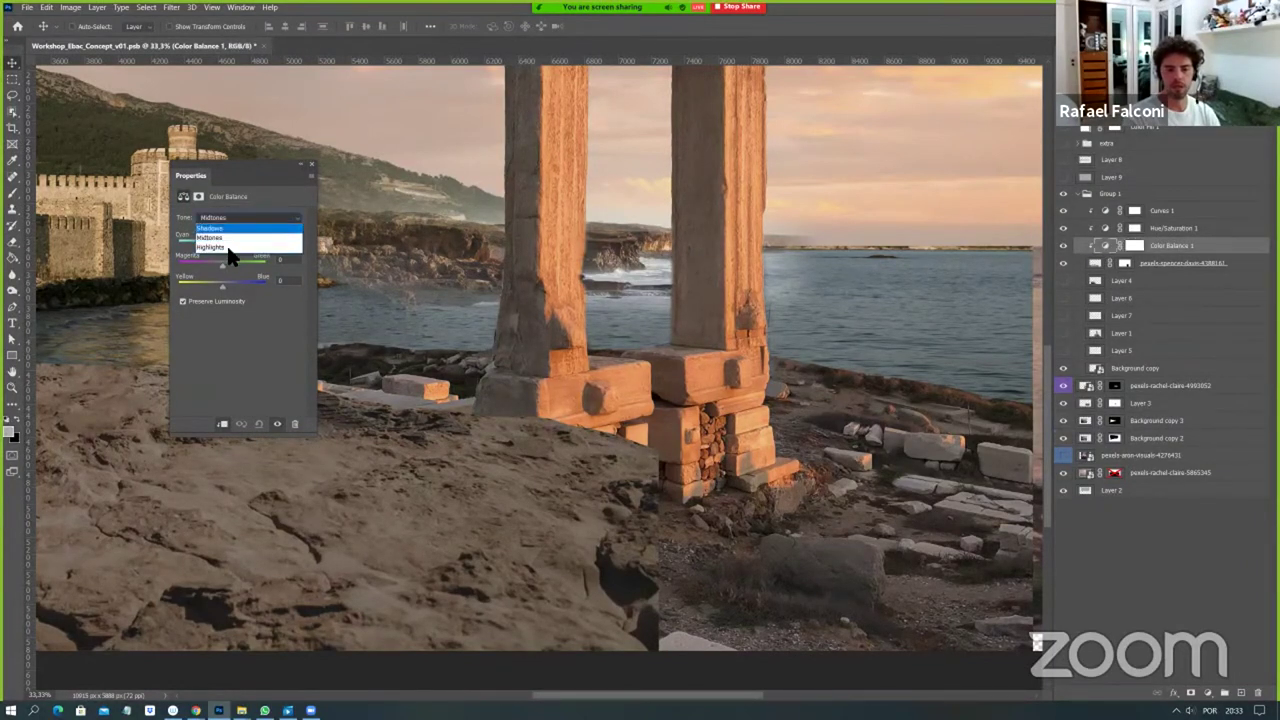
pyautogui.press('Return')
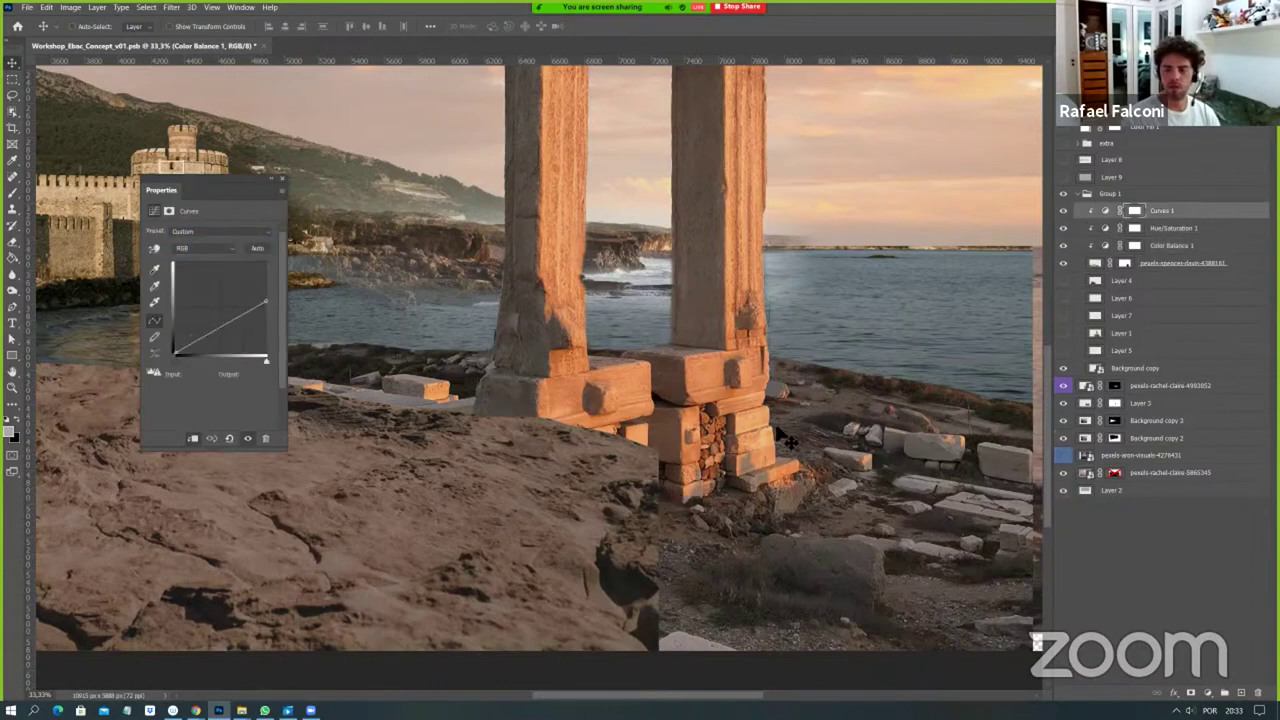
# Add a Hue/Saturation adjustment above the whole composite and set its saturation to -100 for a black-and-white value check.
pyautogui.click(1207, 692)
pyautogui.click(1222, 568)
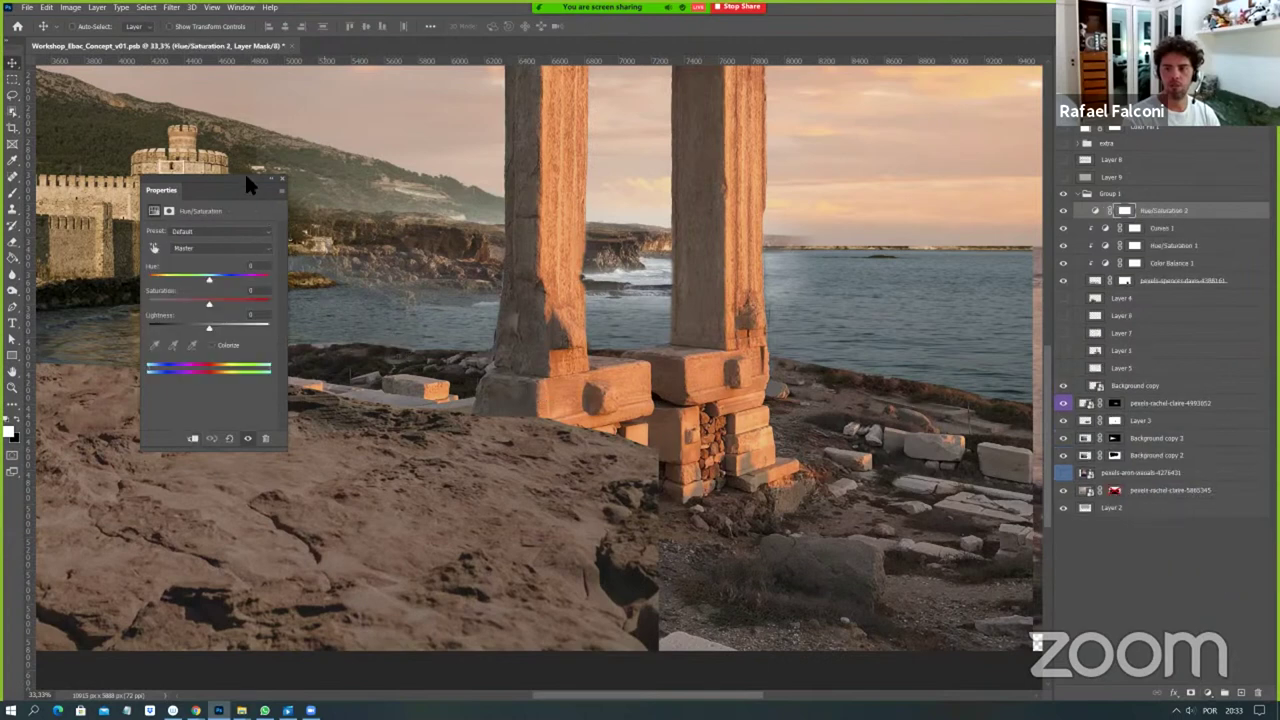
pyautogui.moveTo(1168, 216); pyautogui.dragTo(1180, 128)
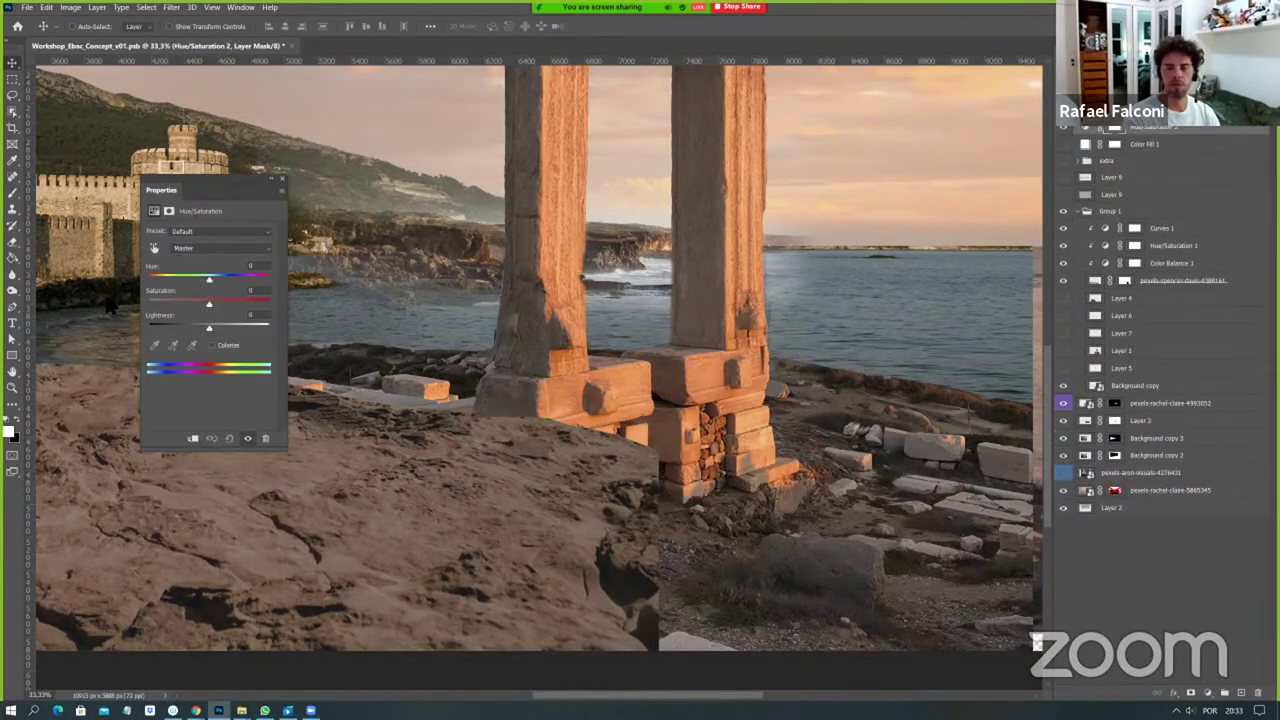
pyautogui.moveTo(112, 306); pyautogui.dragTo(132, 308)
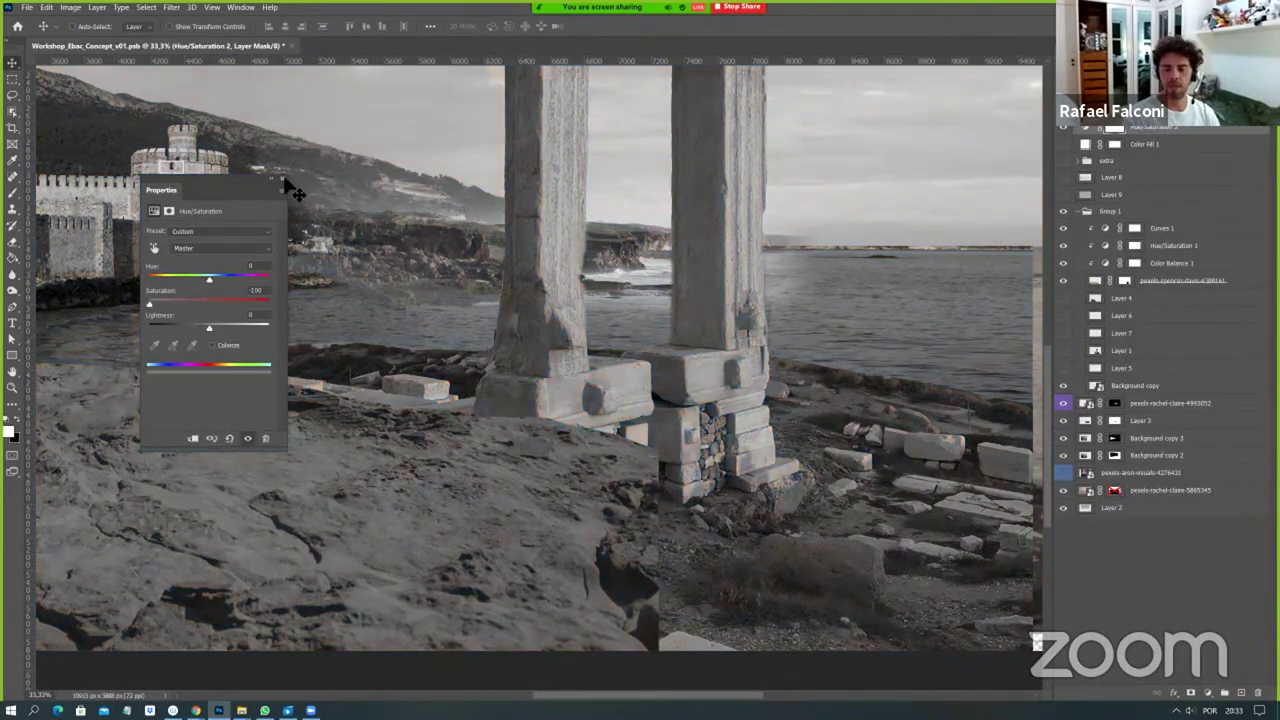
pyautogui.click(285, 180)
# Compare the rock's values with the gate's surroundings by toggling the black-and-white check and the rock's Curves adjustment off and on.
pyautogui.click(1160, 228)
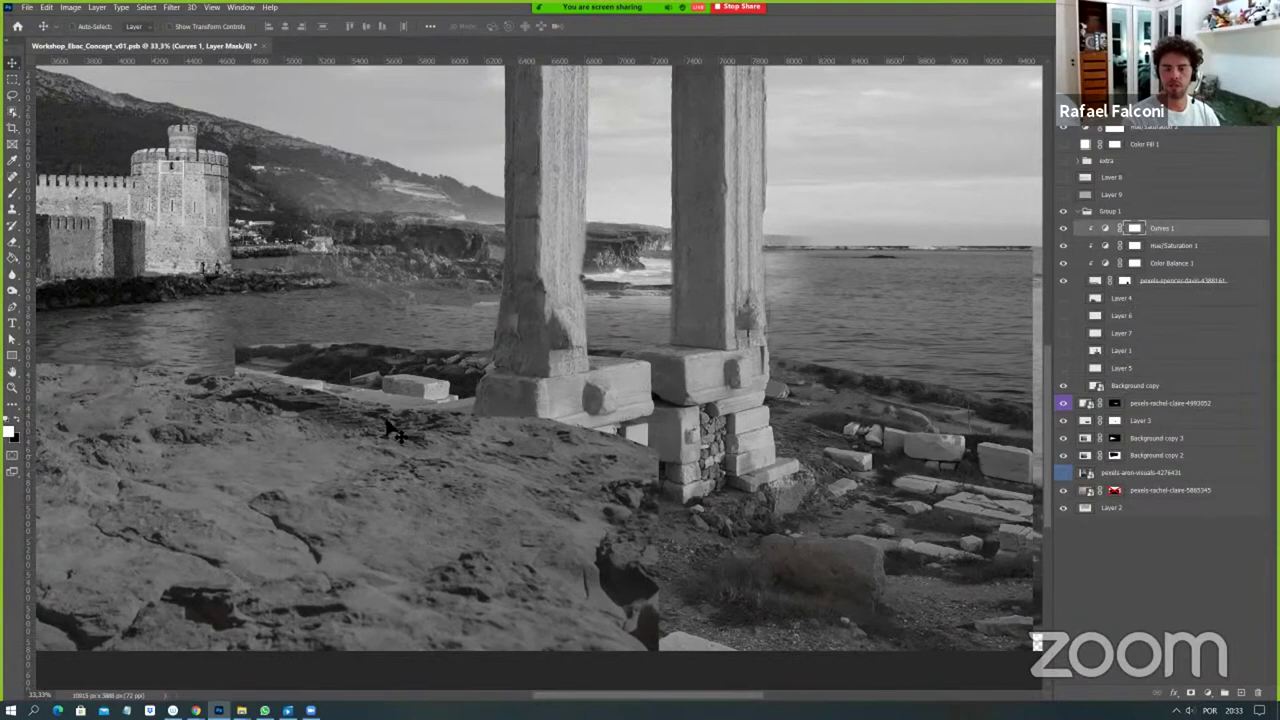
pyautogui.click(1068, 130)
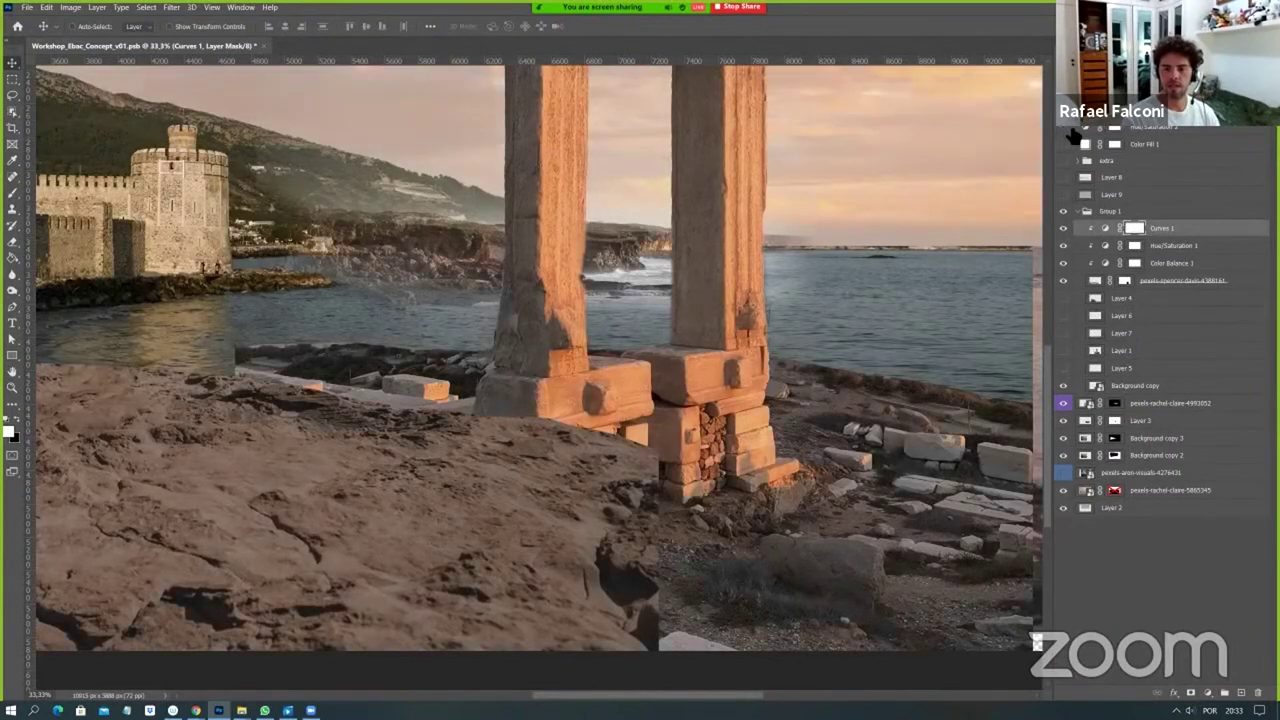
pyautogui.click(1067, 131)
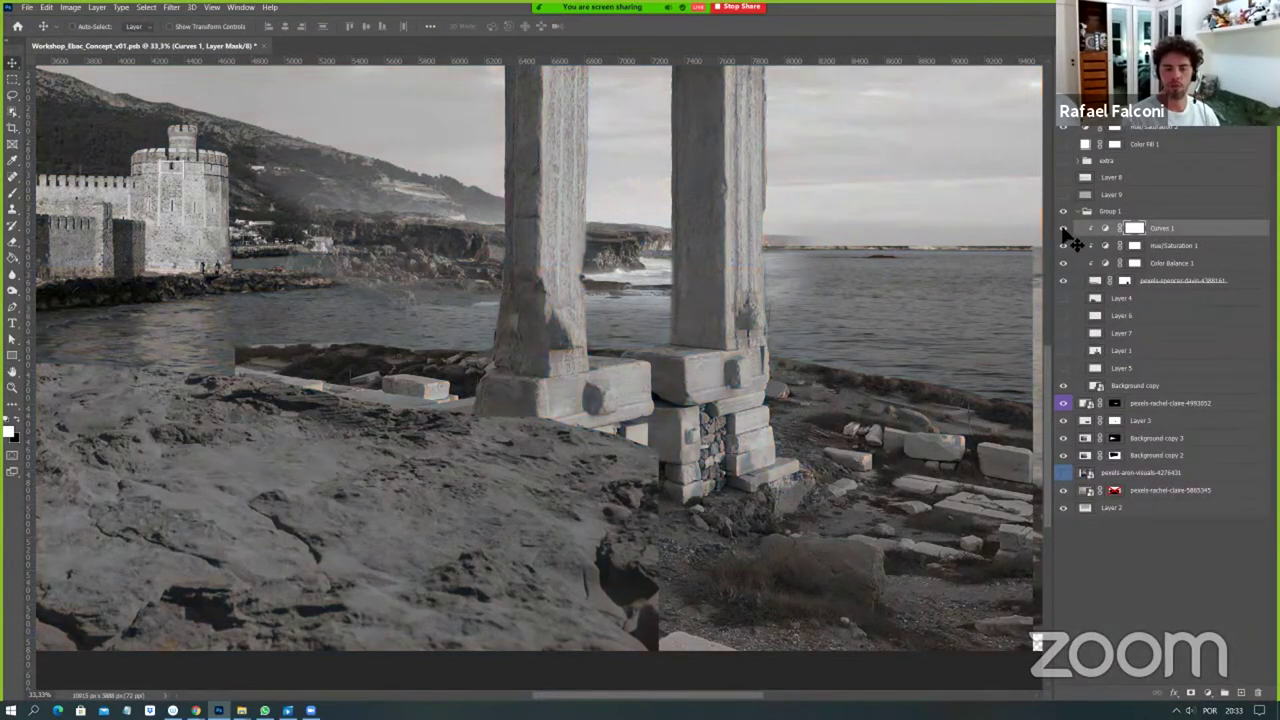
pyautogui.click(1064, 229)
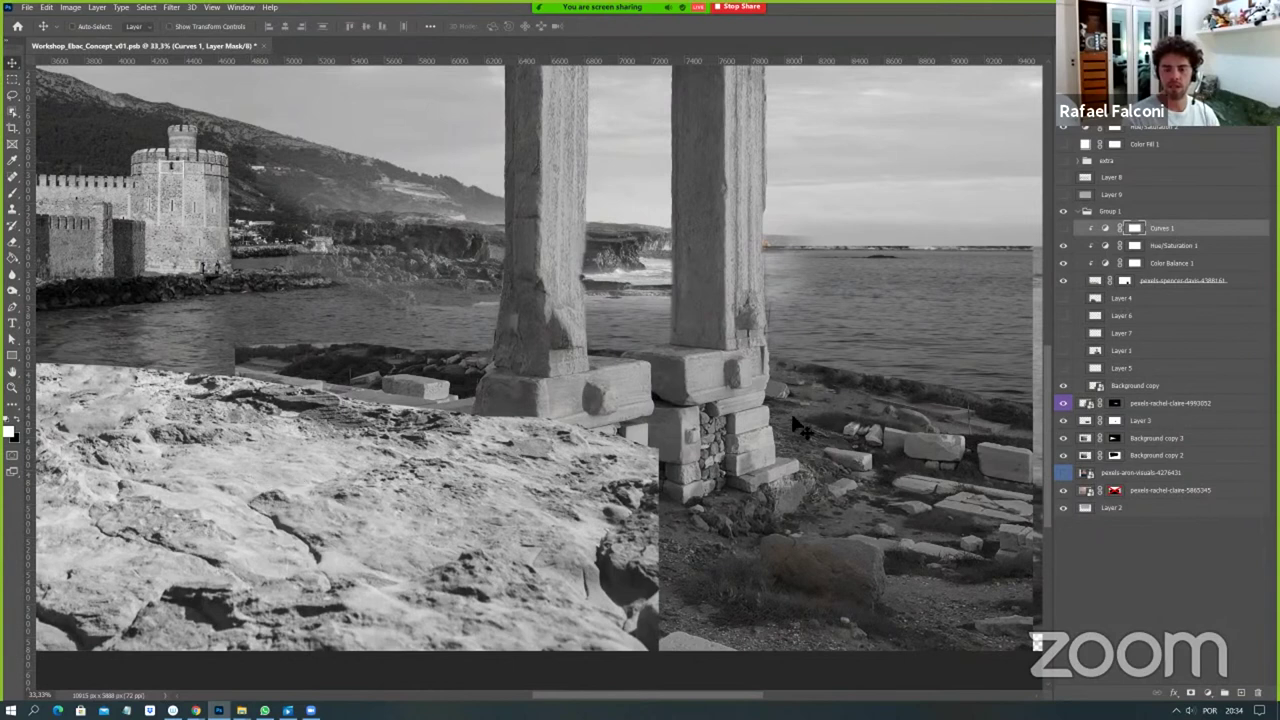
pyautogui.click(1065, 231)
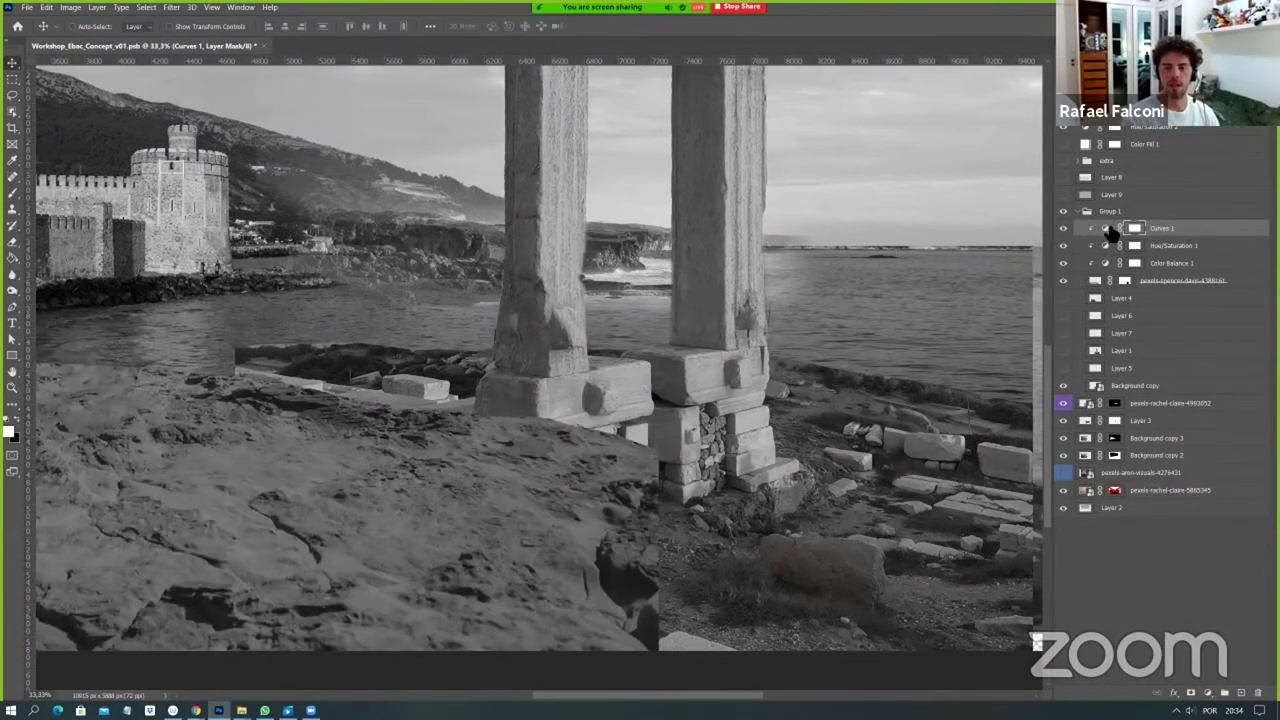
# Open the blending options of the rock's Curves adjustment and split the Underlying Layer white point to 131 / 255.
pyautogui.click(1106, 230)
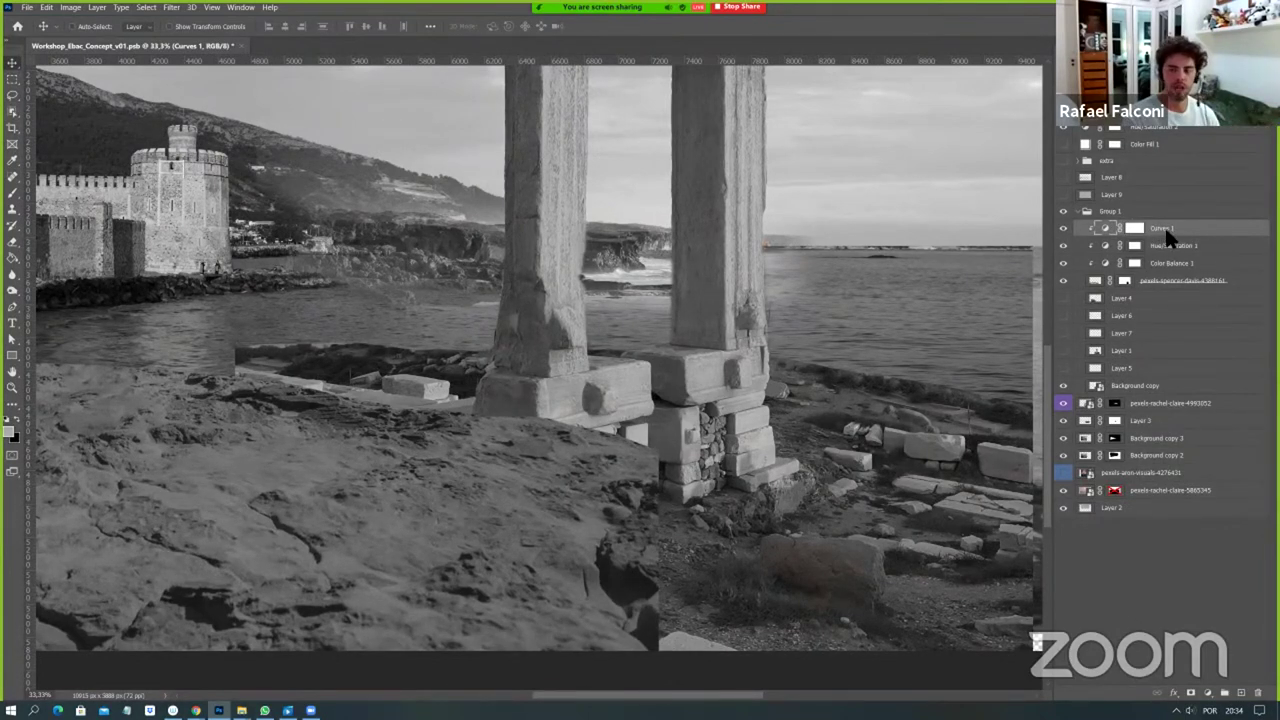
pyautogui.rightClick(1164, 227)
pyautogui.click(1118, 193)
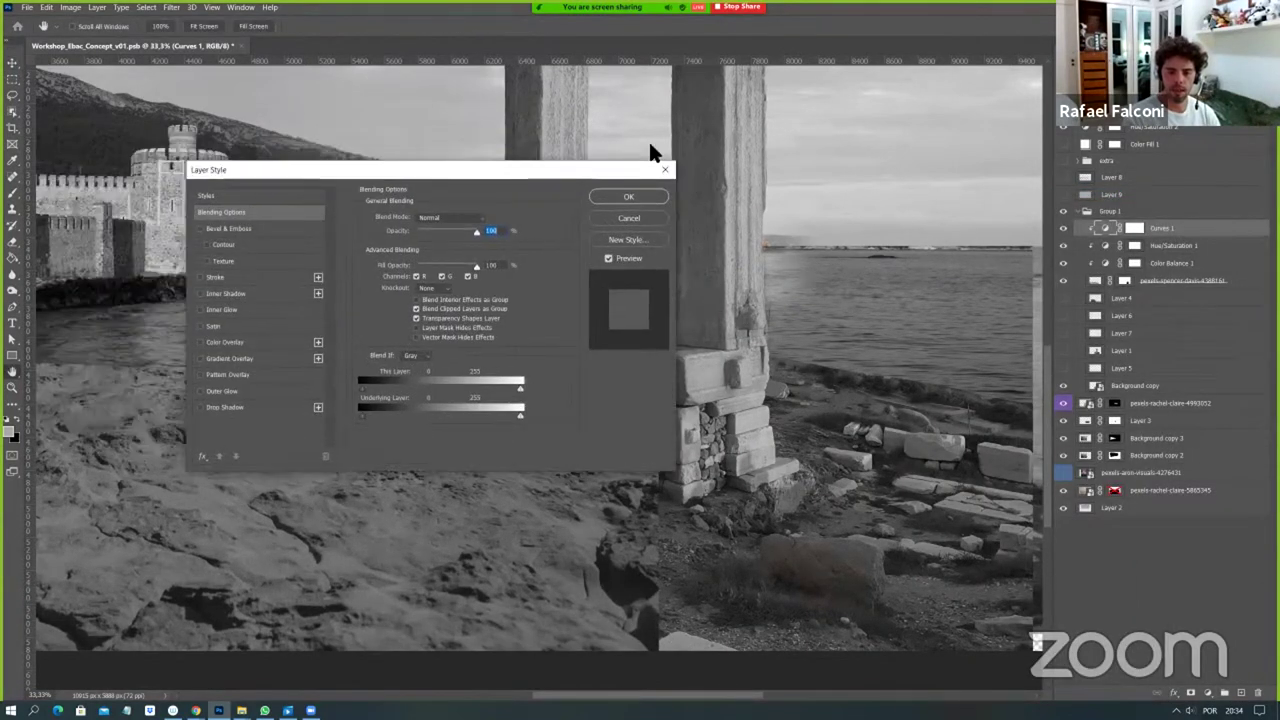
pyautogui.moveTo(591, 371); pyautogui.dragTo(553, 370)
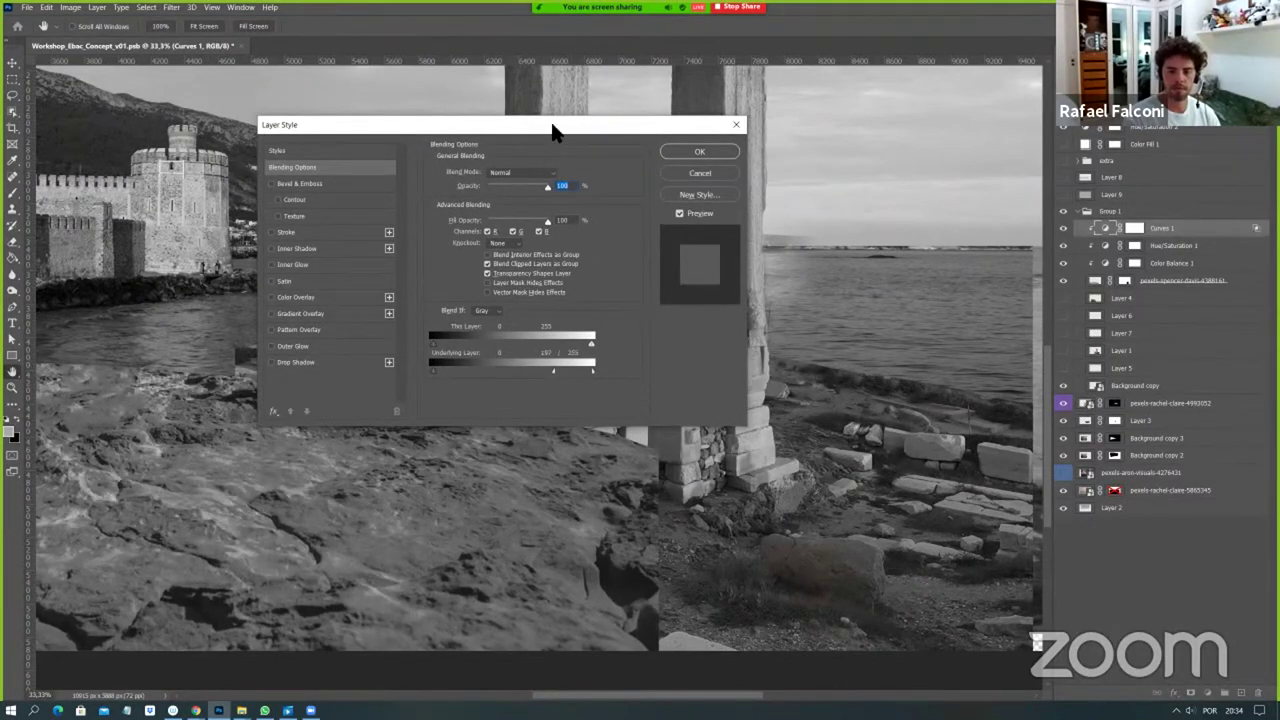
pyautogui.moveTo(713, 126); pyautogui.dragTo(878, 99)
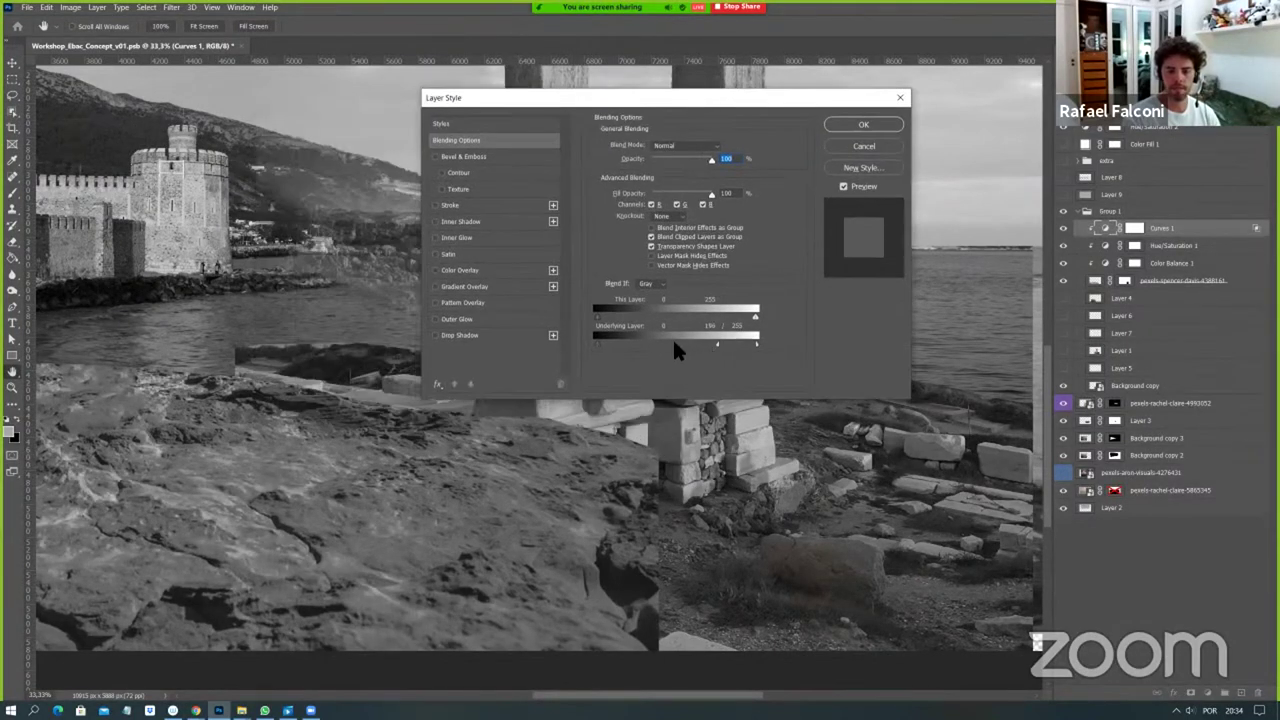
pyautogui.moveTo(674, 343); pyautogui.dragTo(716, 345)
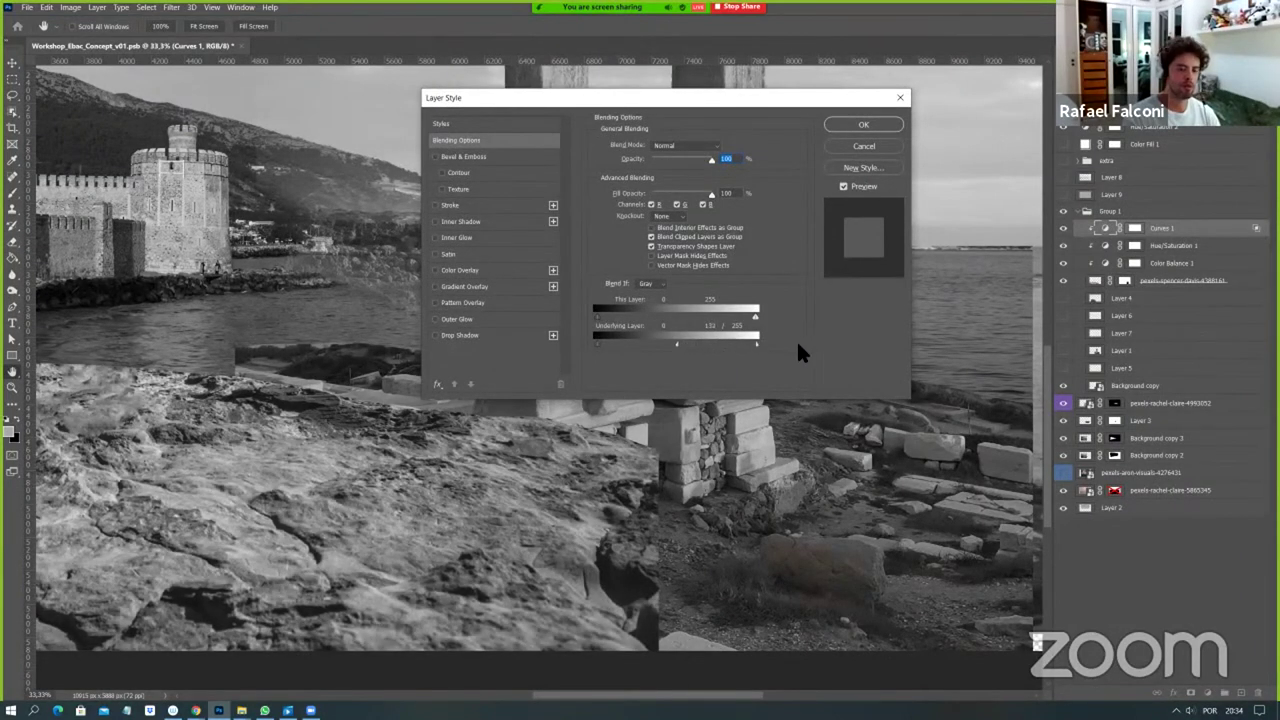
# Try splitting the Underlying Layer black point to 0 / 153 for the rock's Curves adjustment, with the white point at 255.
pyautogui.moveTo(797, 343); pyautogui.dragTo(800, 339)
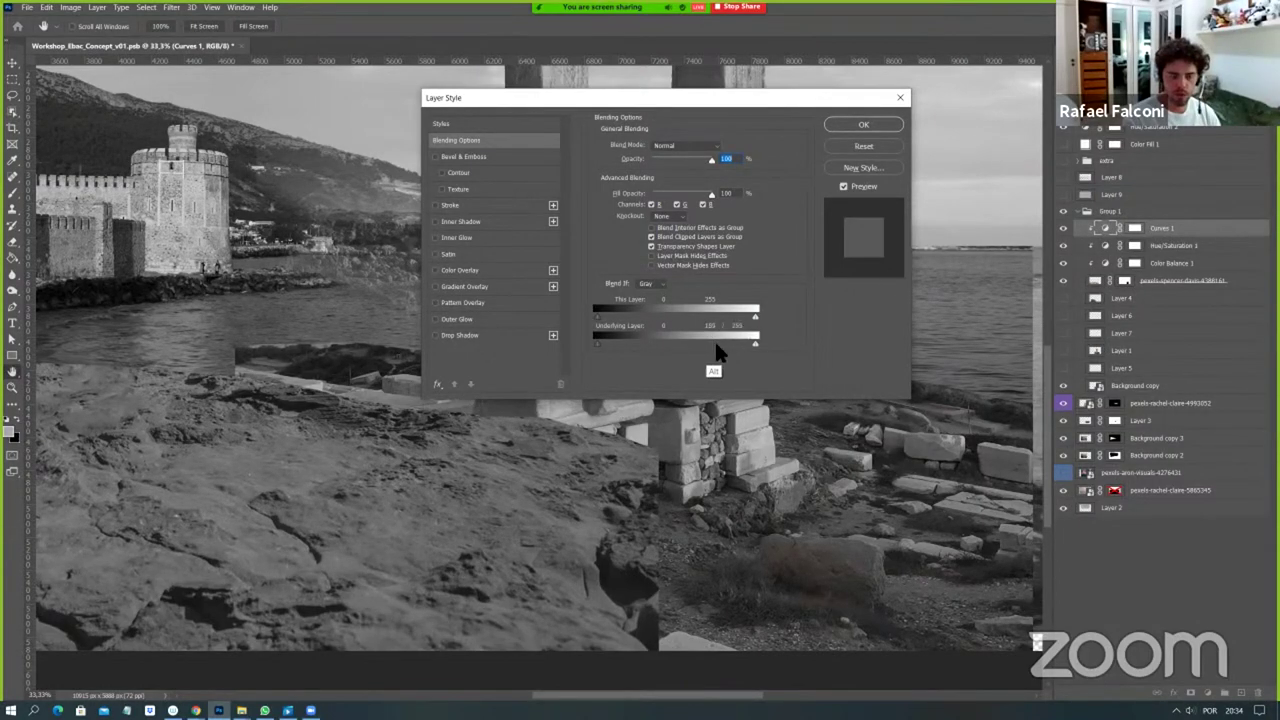
pyautogui.moveTo(716, 352); pyautogui.dragTo(792, 352)
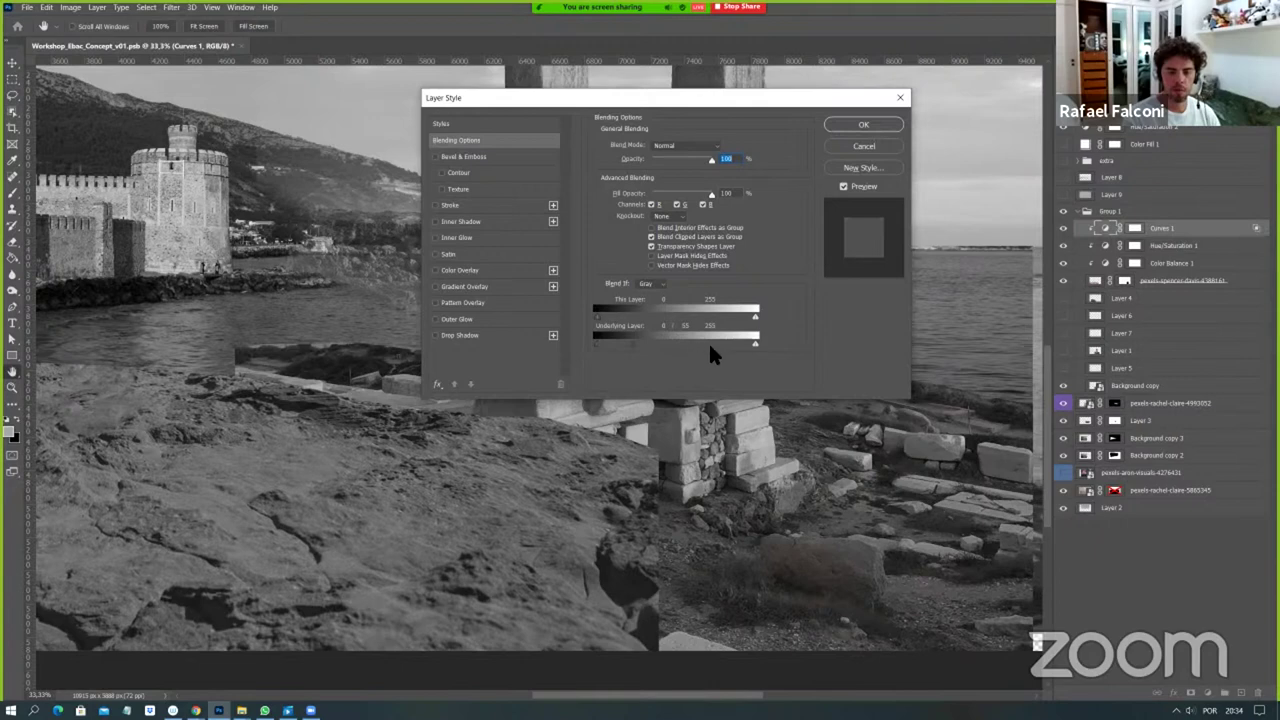
pyautogui.moveTo(710, 347)
pyautogui.mouseDown()
pyautogui.moveTo(626, 345)
pyautogui.moveTo(699, 352)
pyautogui.mouseUp()
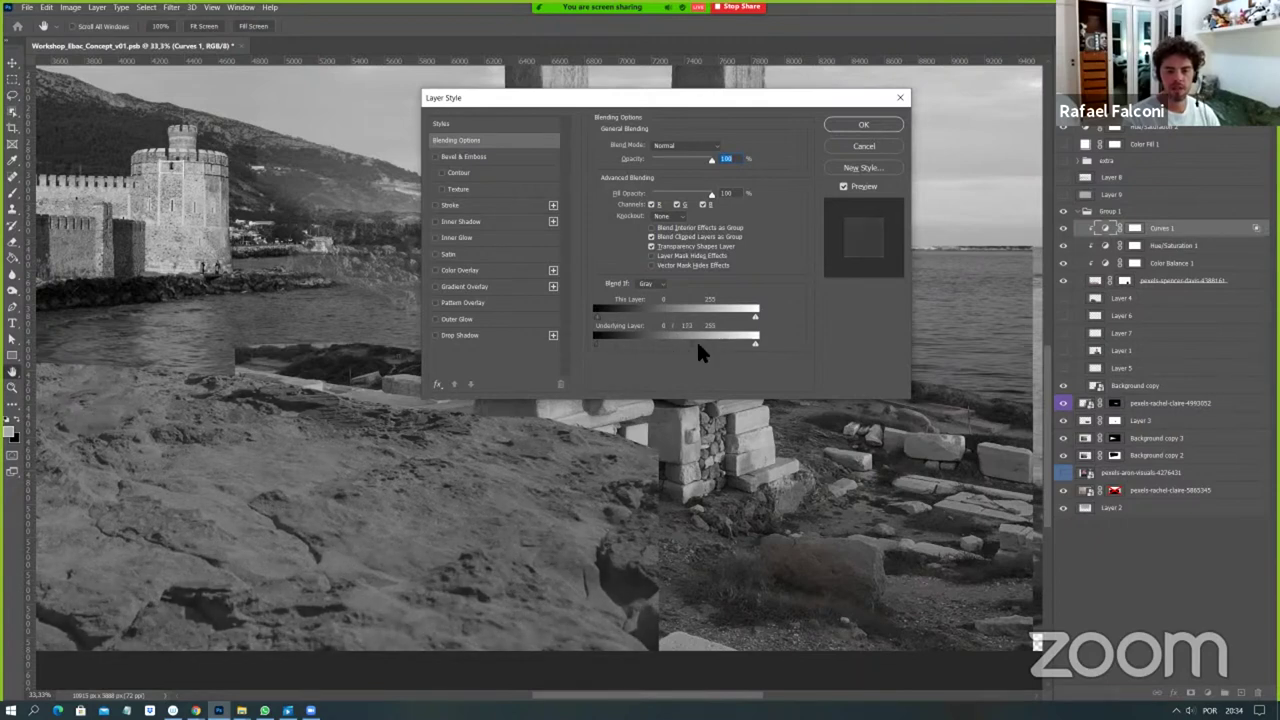
# Set the Curves adjustment's Underlying Layer blend range to 0 / 71 for the blacks and 204 / 255 for the whites, and apply it.
pyautogui.moveTo(557, 342); pyautogui.dragTo(726, 346)
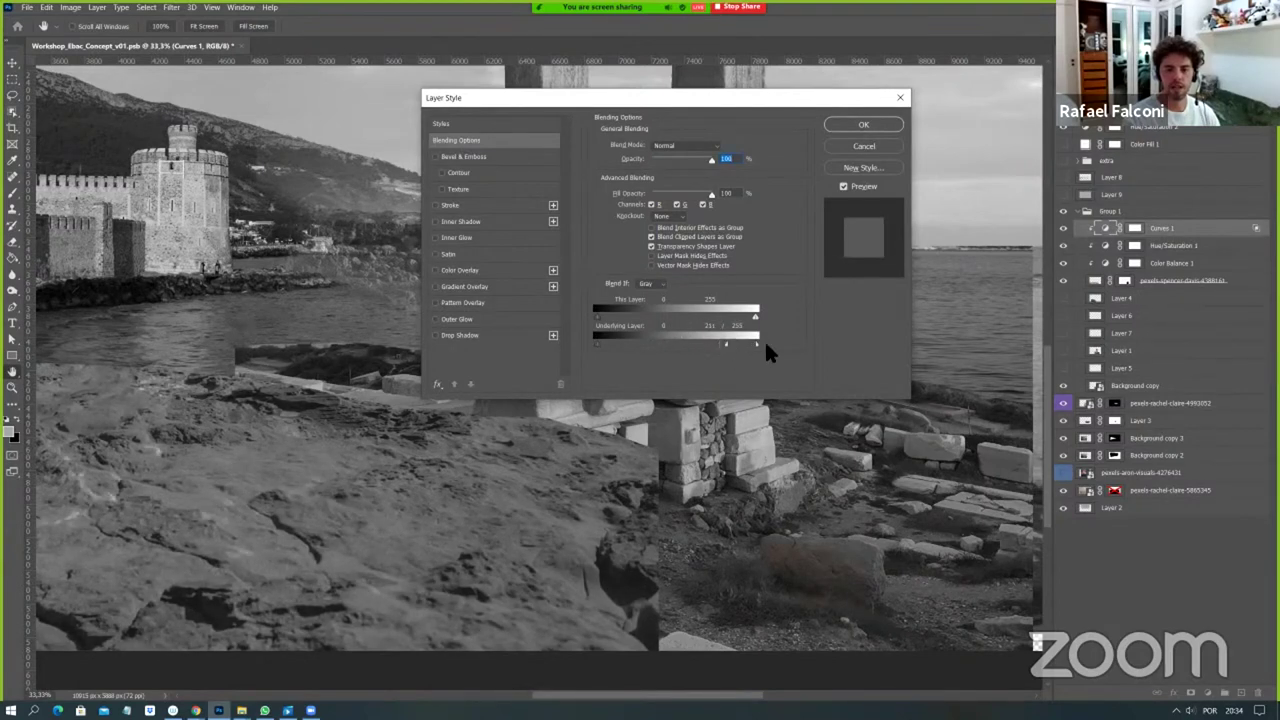
pyautogui.press('alt')
pyautogui.moveTo(752, 344); pyautogui.dragTo(610, 350)
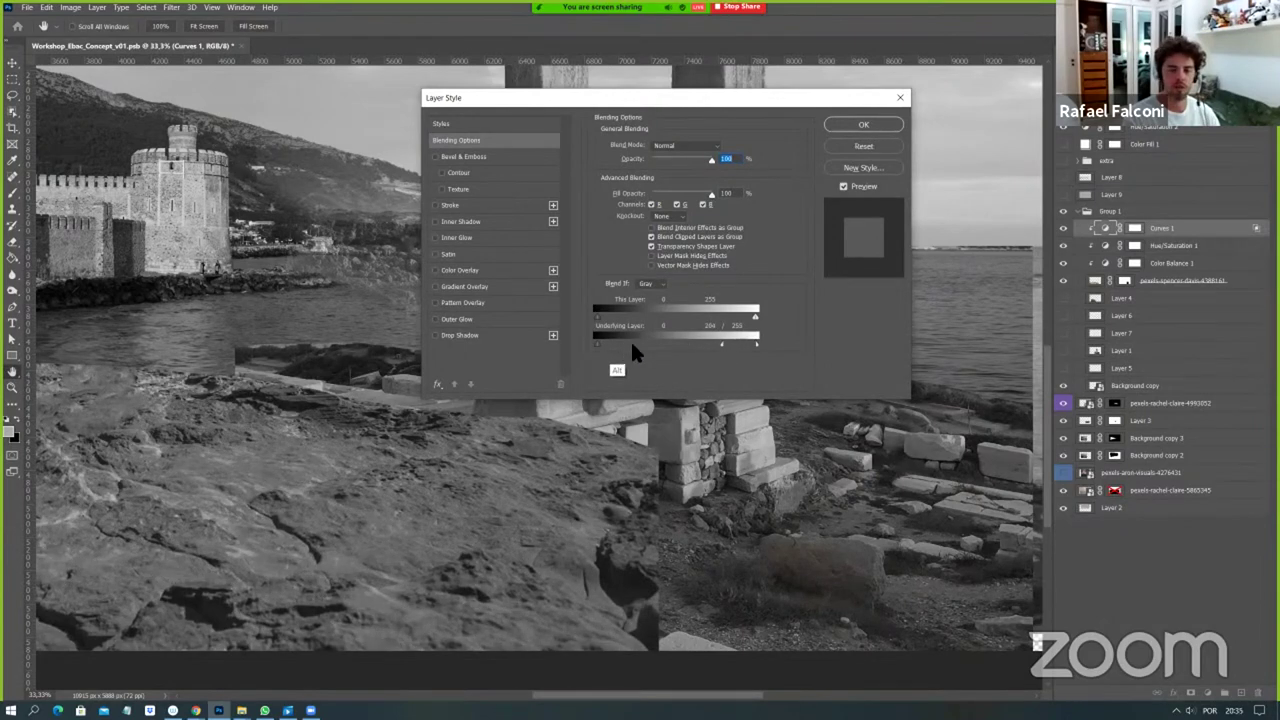
pyautogui.moveTo(658, 353); pyautogui.dragTo(654, 351)
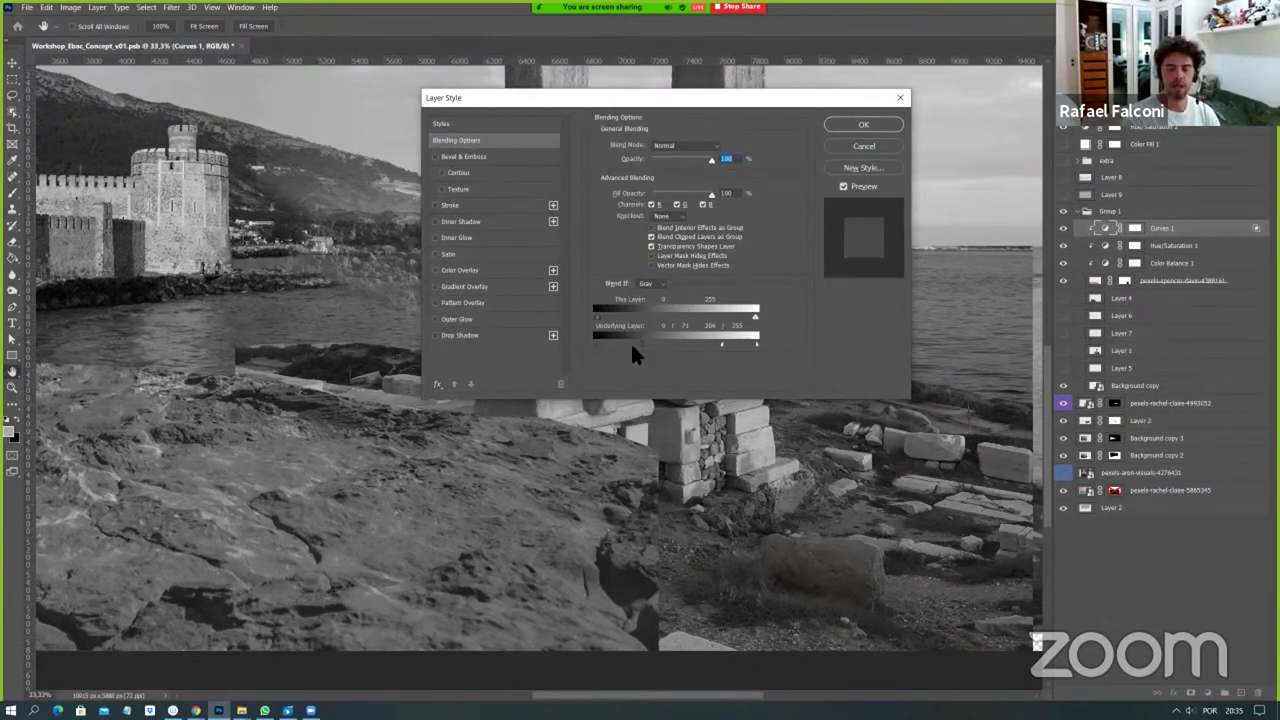
pyautogui.click(866, 125)
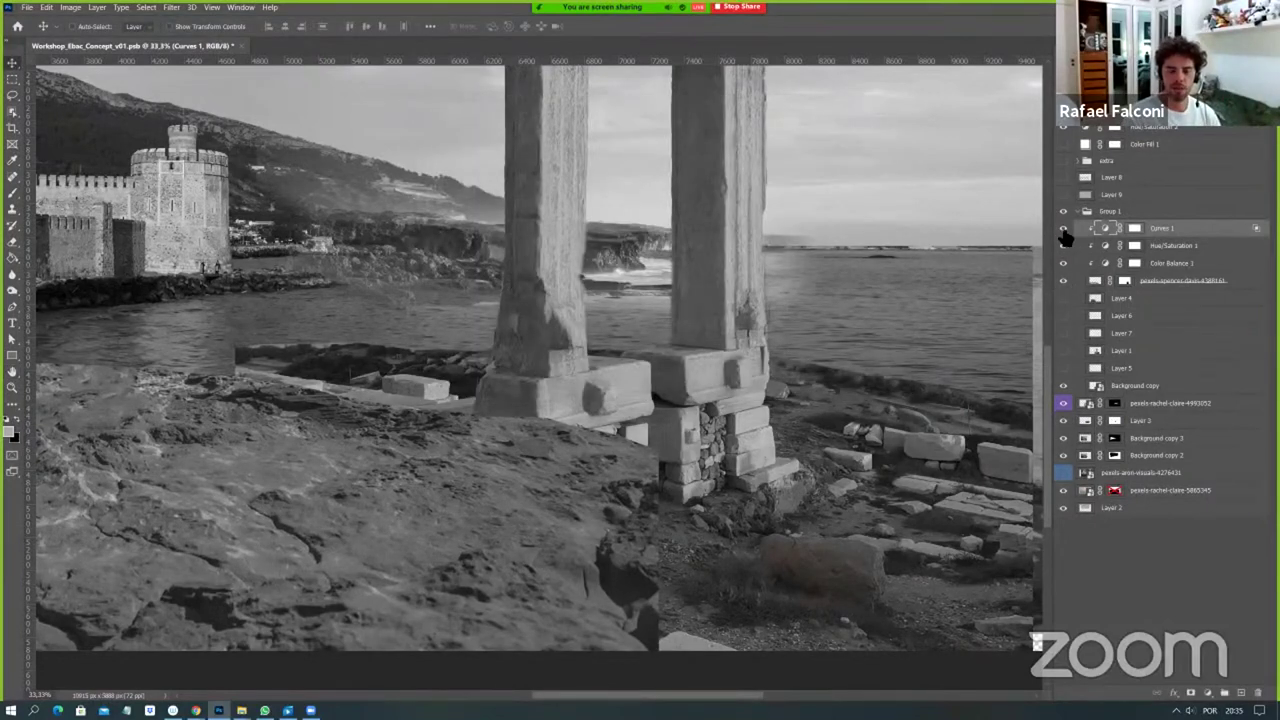
# Compare the rock with its Curves adjustment off and on, and hide the black-and-white check adjustment.
pyautogui.click(1065, 238)
pyautogui.click(1065, 245)
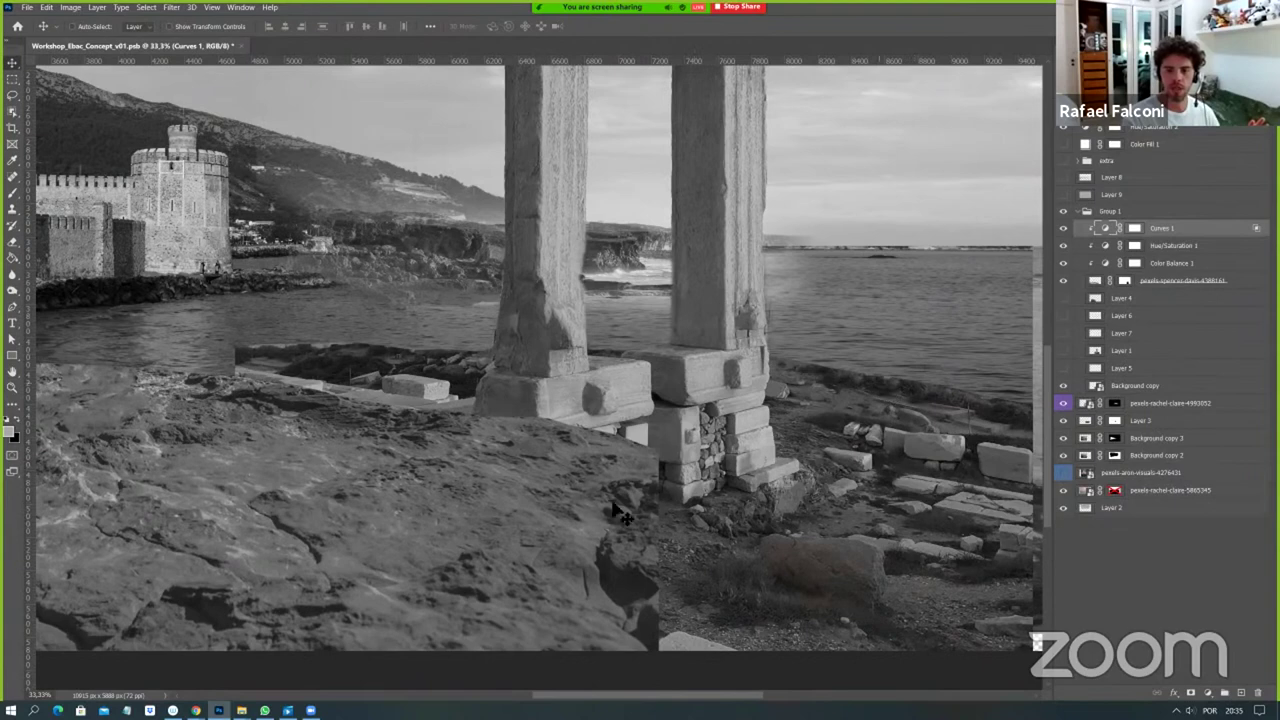
pyautogui.click(1066, 130)
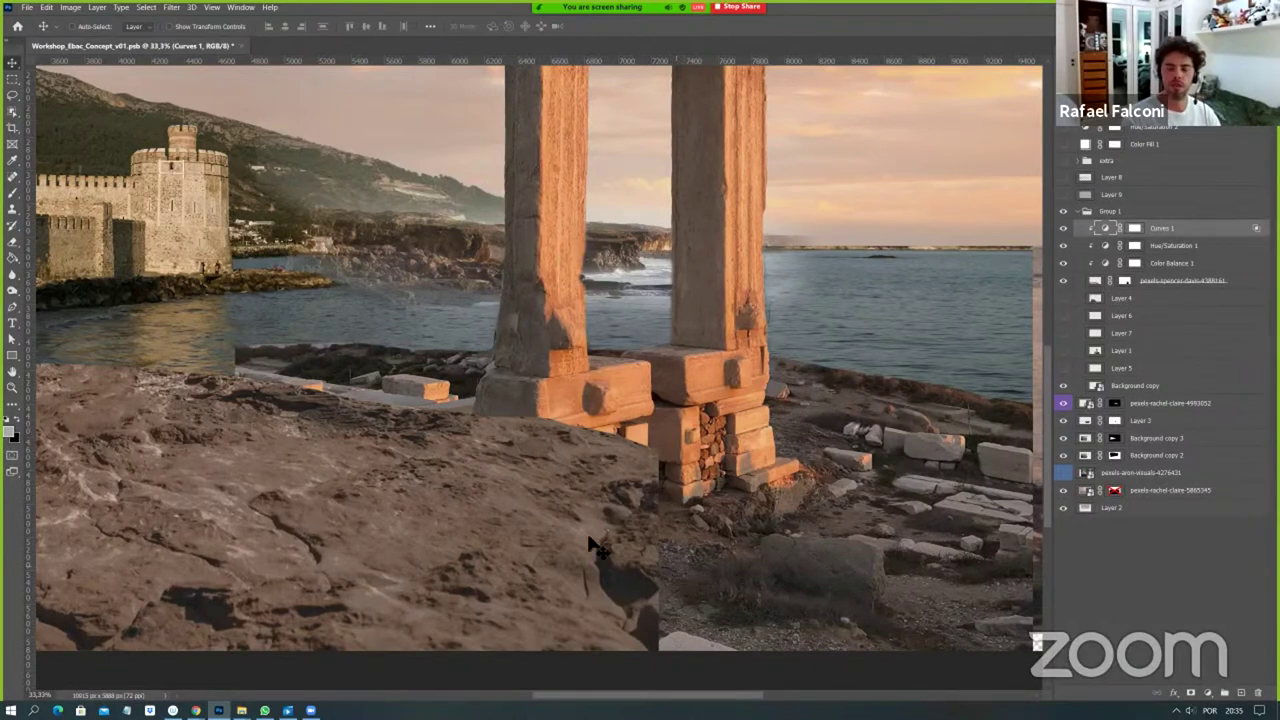
# Lower the saturation of the Reds to -69 in the rock's Hue/Saturation adjustment.
pyautogui.doubleClick(1107, 248)
pyautogui.moveTo(280, 189); pyautogui.dragTo(430, 209)
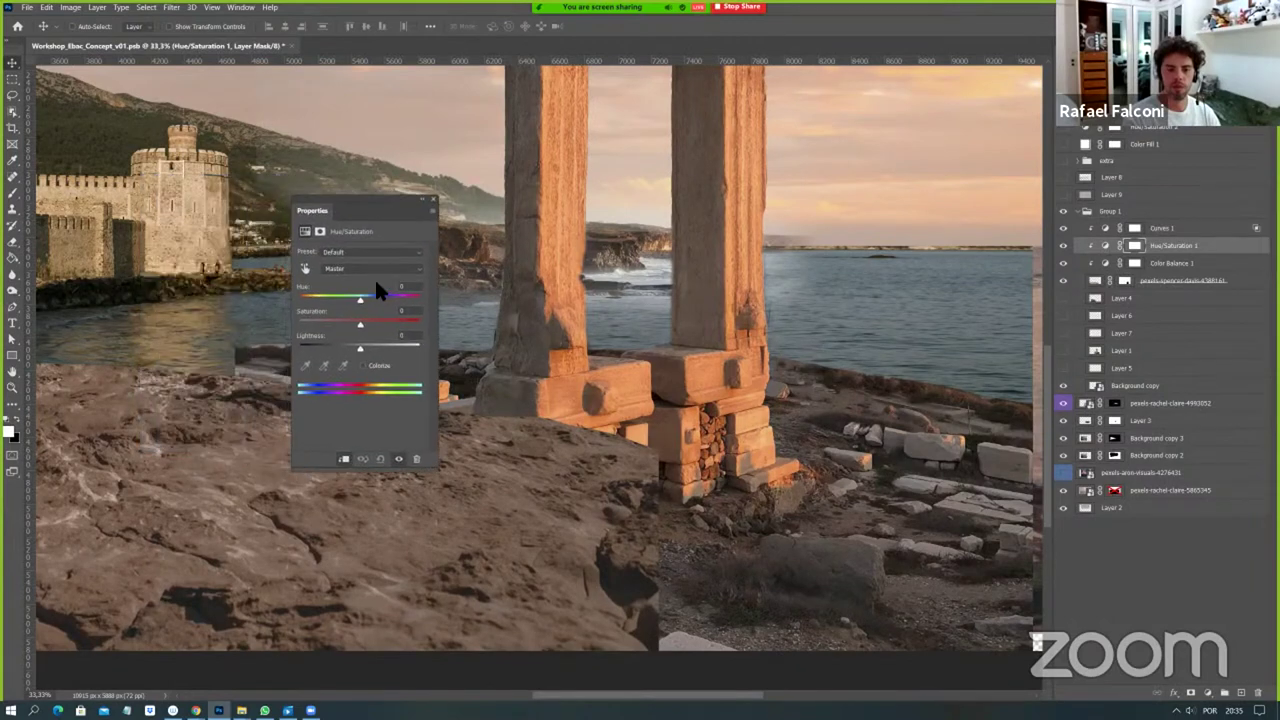
pyautogui.click(381, 270)
pyautogui.click(359, 290)
pyautogui.moveTo(360, 321); pyautogui.dragTo(334, 317)
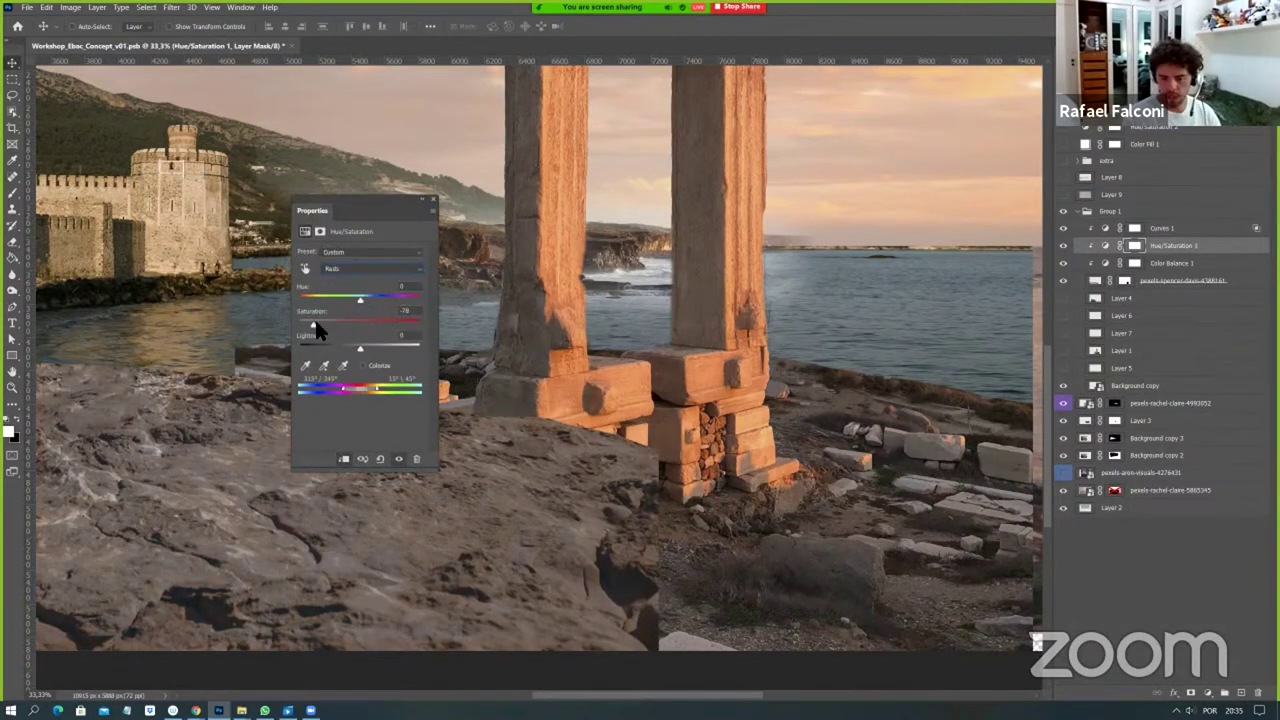
pyautogui.moveTo(316, 319); pyautogui.dragTo(320, 320)
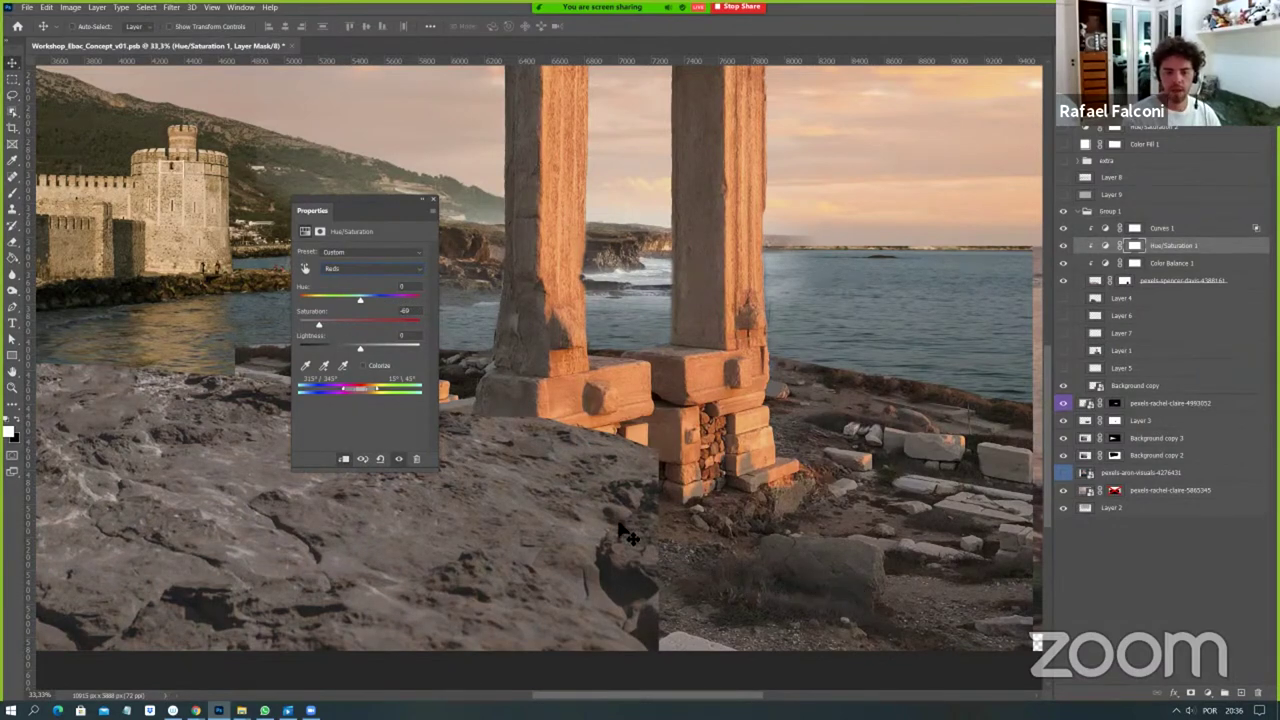
# Shift the hue of the Reds to about -6 in the rock's Hue/Saturation adjustment and close its settings.
pyautogui.moveTo(357, 300); pyautogui.dragTo(351, 300)
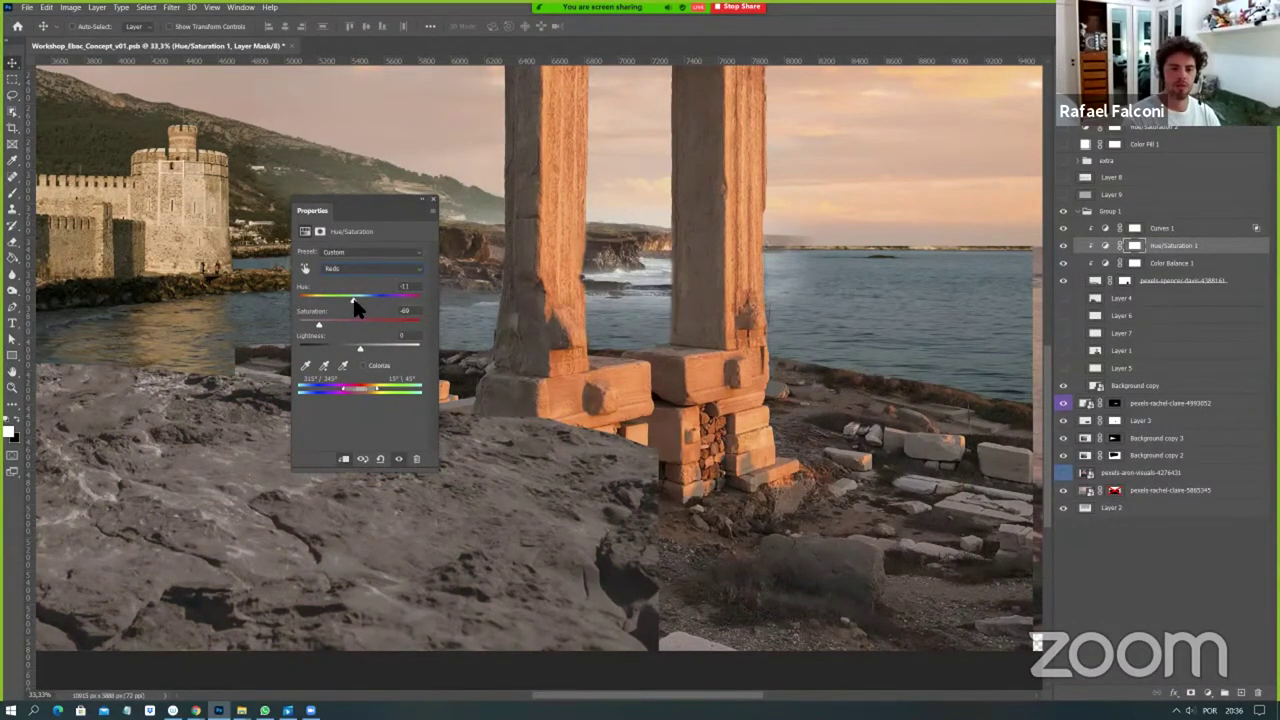
pyautogui.click(370, 300)
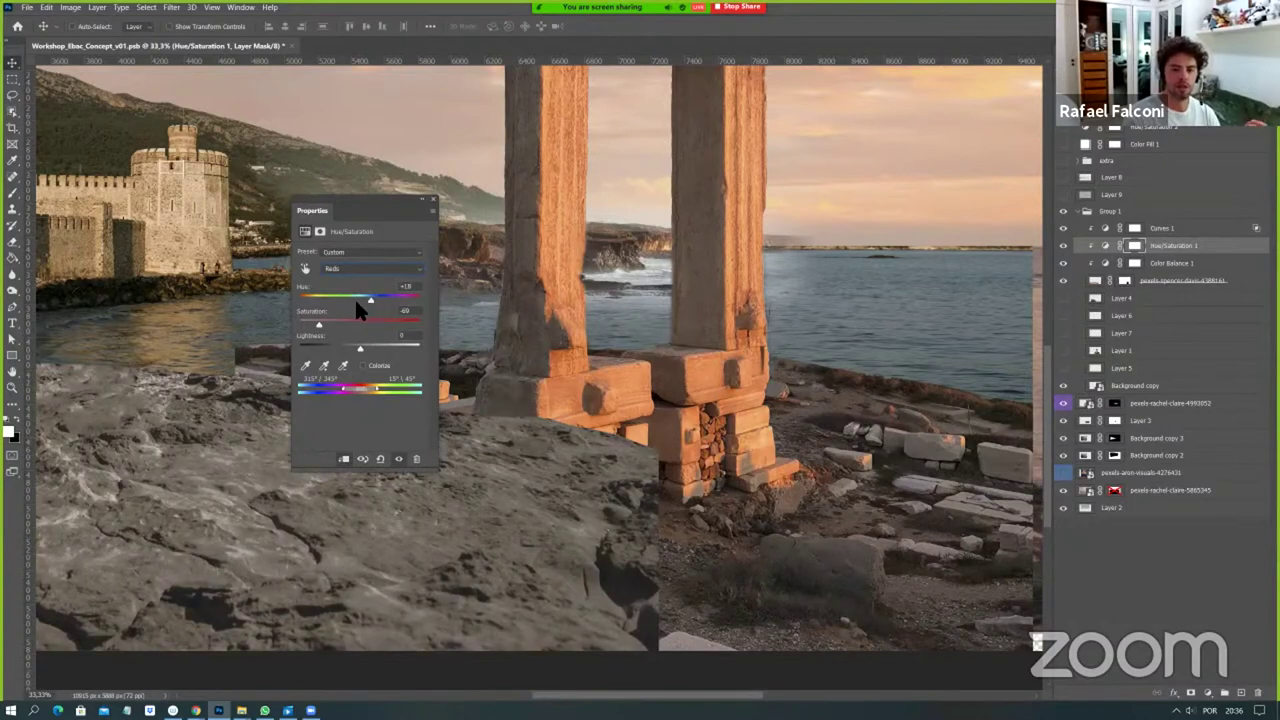
pyautogui.click(355, 300)
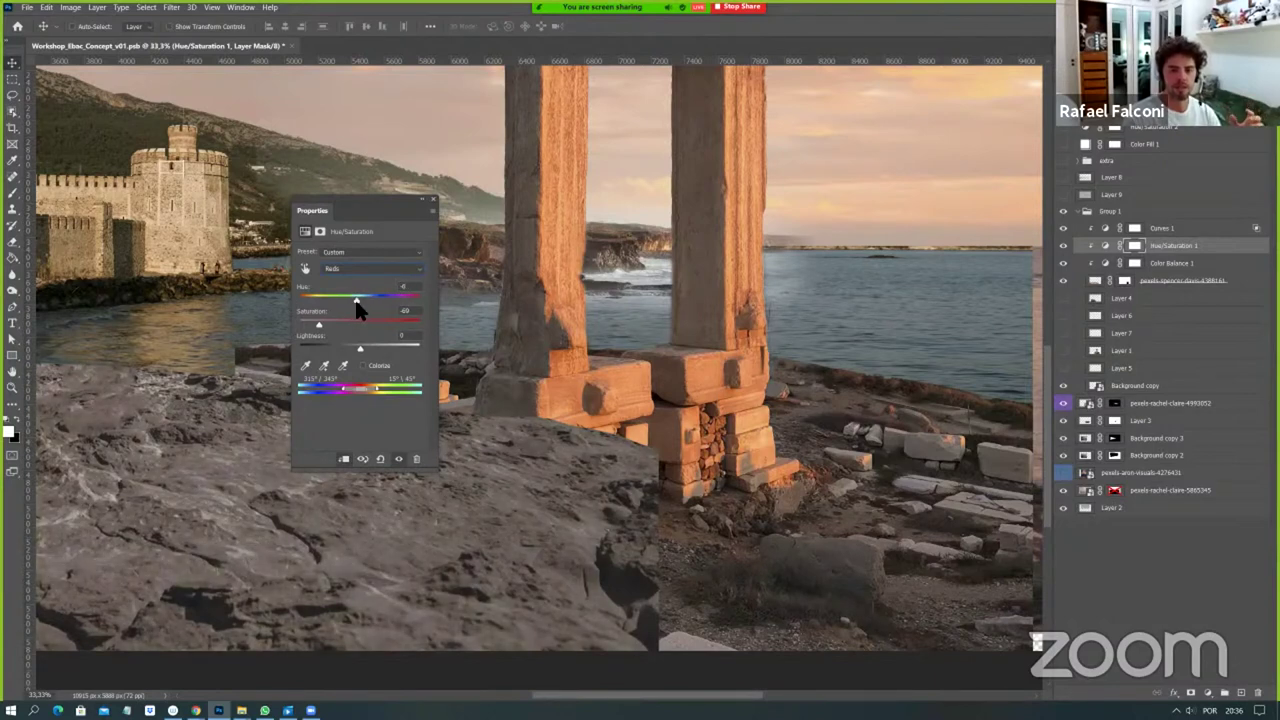
pyautogui.click(432, 202)
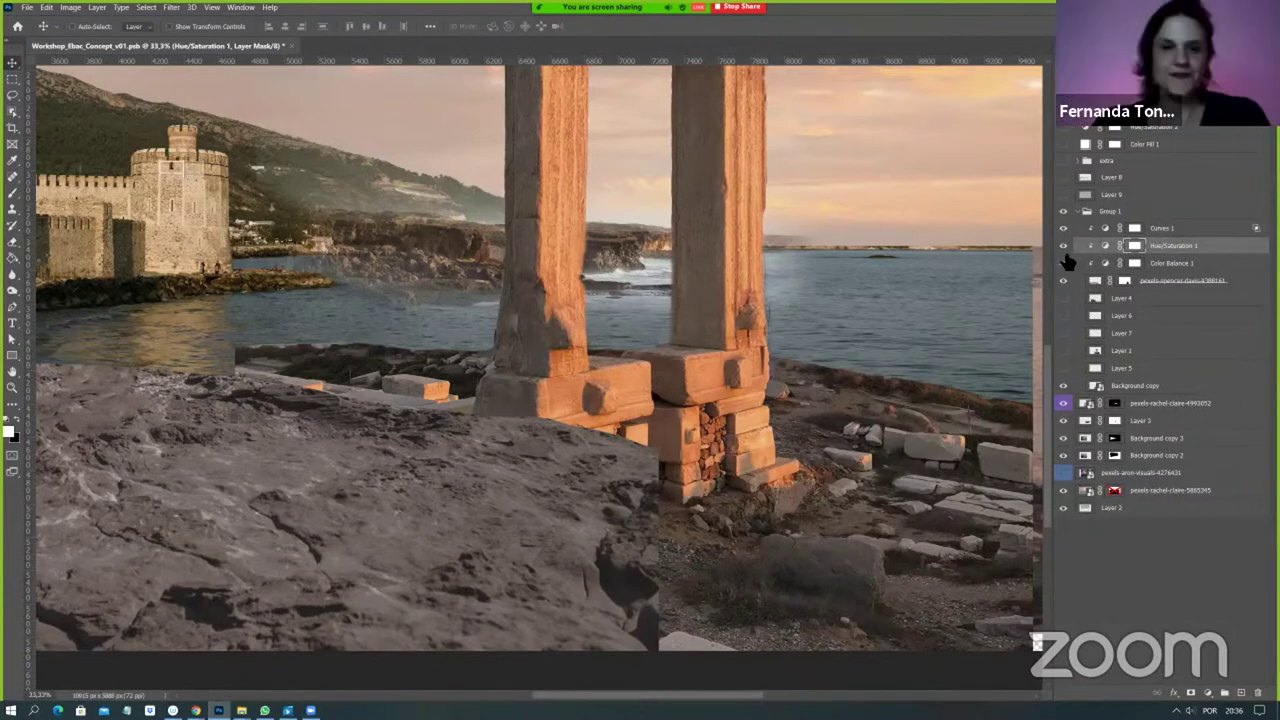
# Fit the whole composite on screen and compare the rock with its Hue/Saturation adjustment off and on.
pyautogui.click(12, 387)
pyautogui.rightClick(617, 424)
pyautogui.click(627, 452)
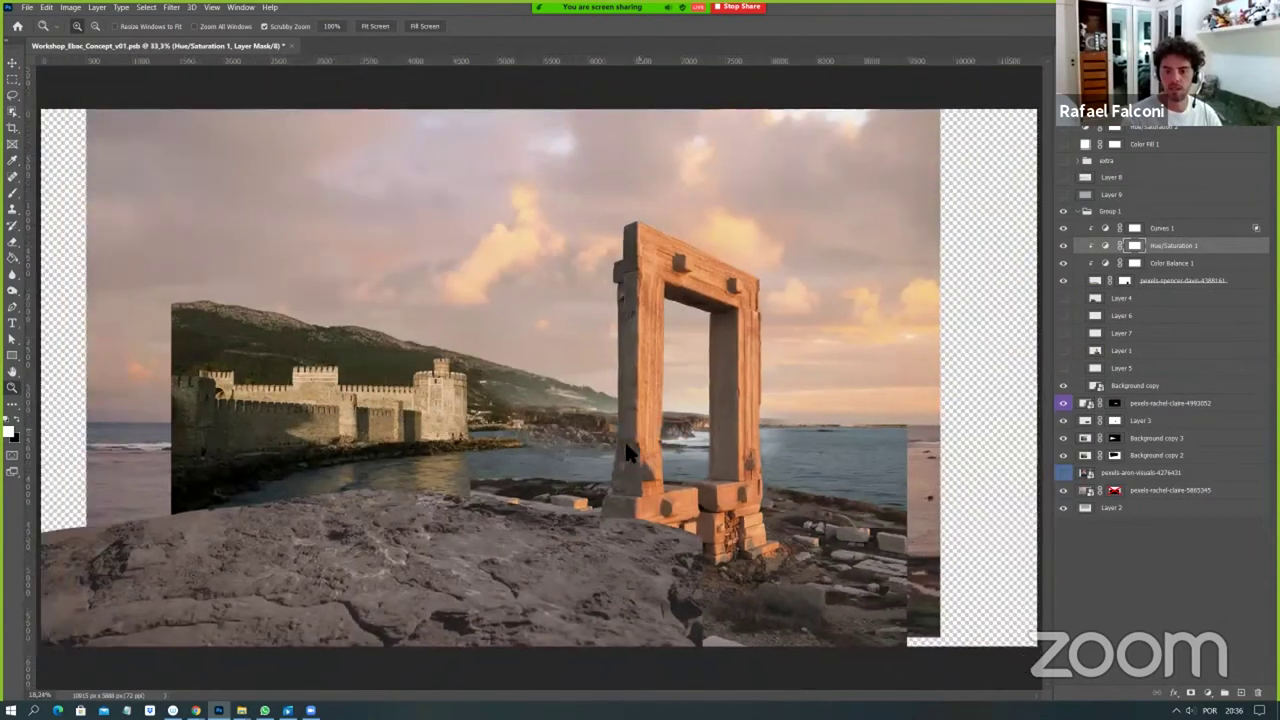
pyautogui.press('v')
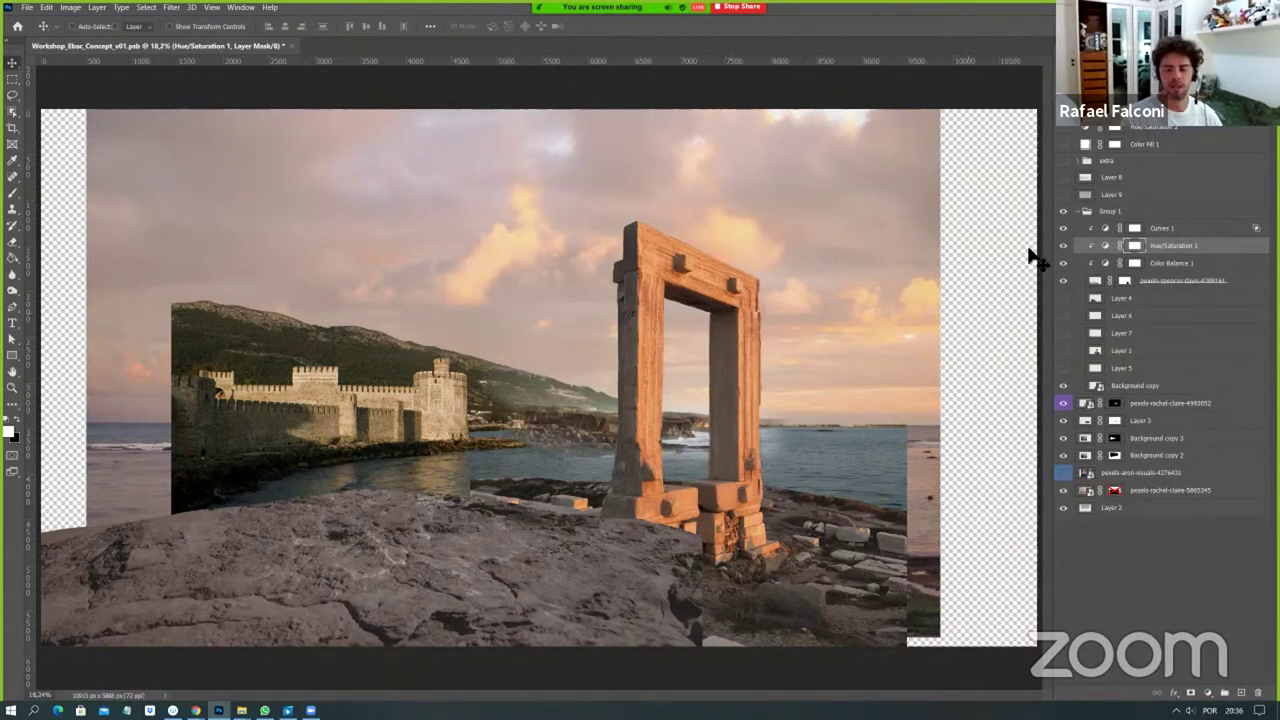
pyautogui.click(1164, 260)
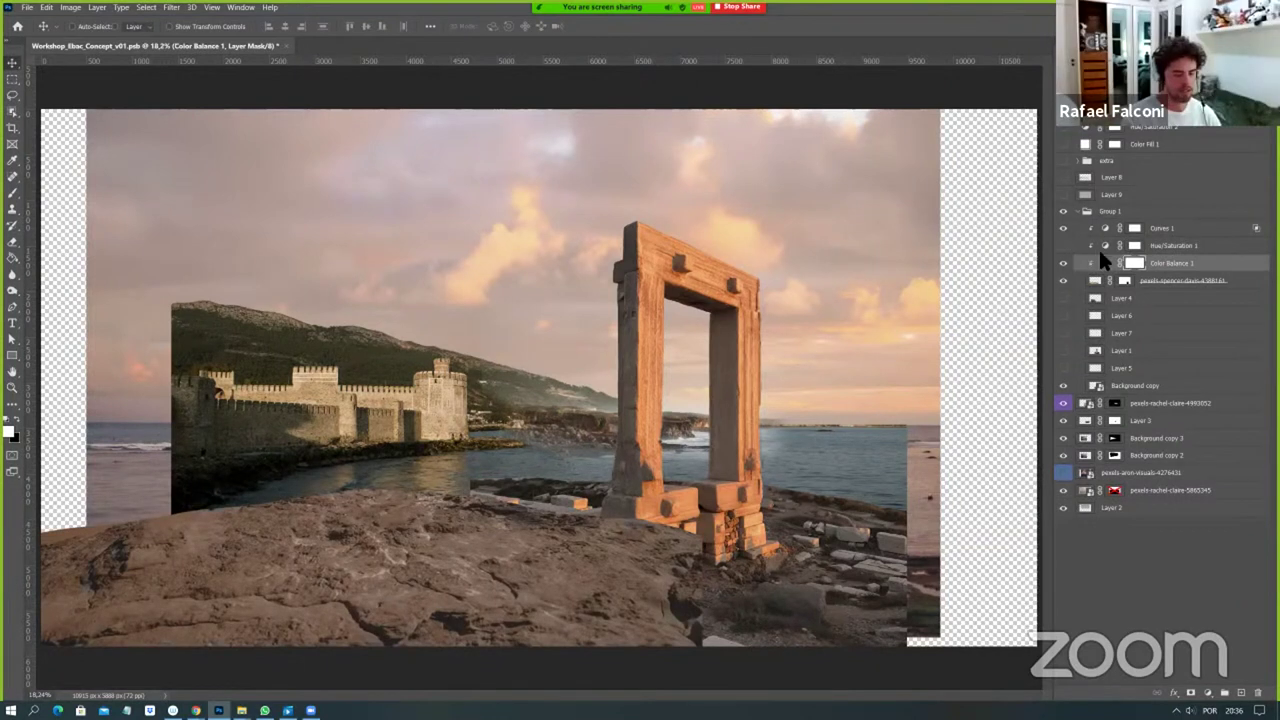
pyautogui.hotkey('ctrl', 'z')
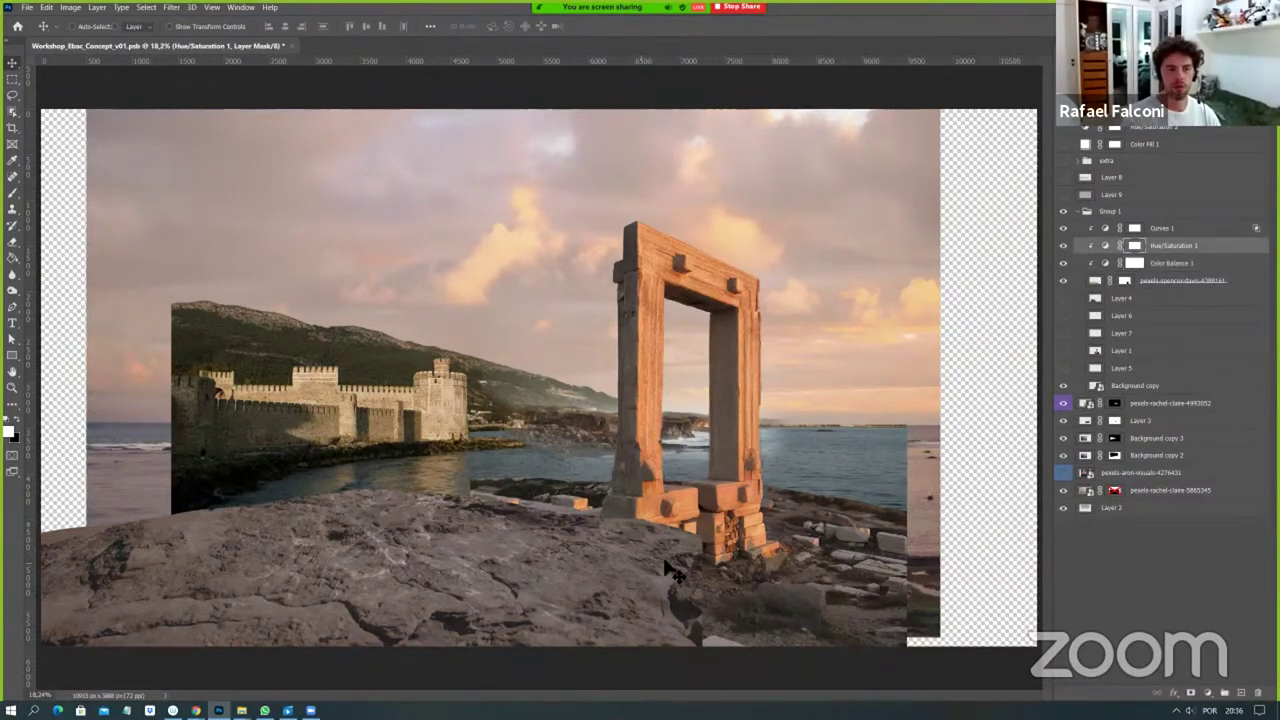
# Invert the Hue/Saturation mask to black and paint the effect back with a soft 40% opacity brush on the rock's edge near the gate.
pyautogui.click(13, 195)
pyautogui.rightClick(733, 589)
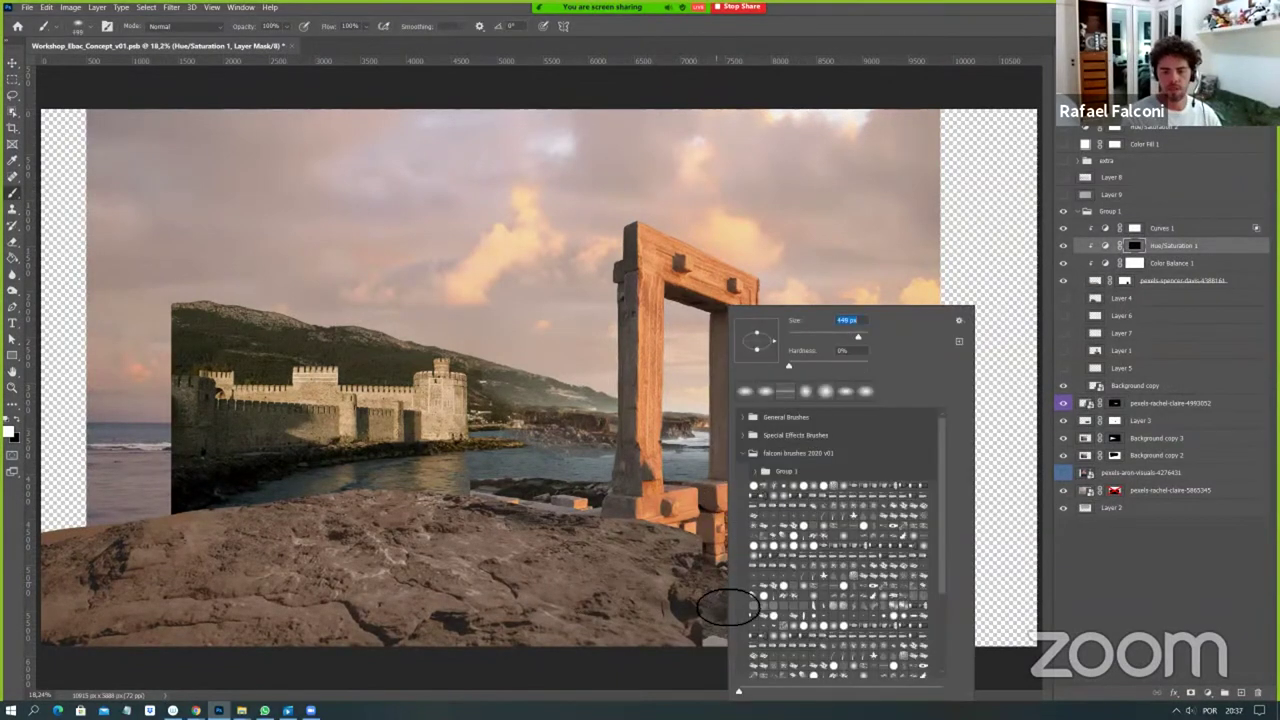
pyautogui.press('Escape')
pyautogui.press('4')
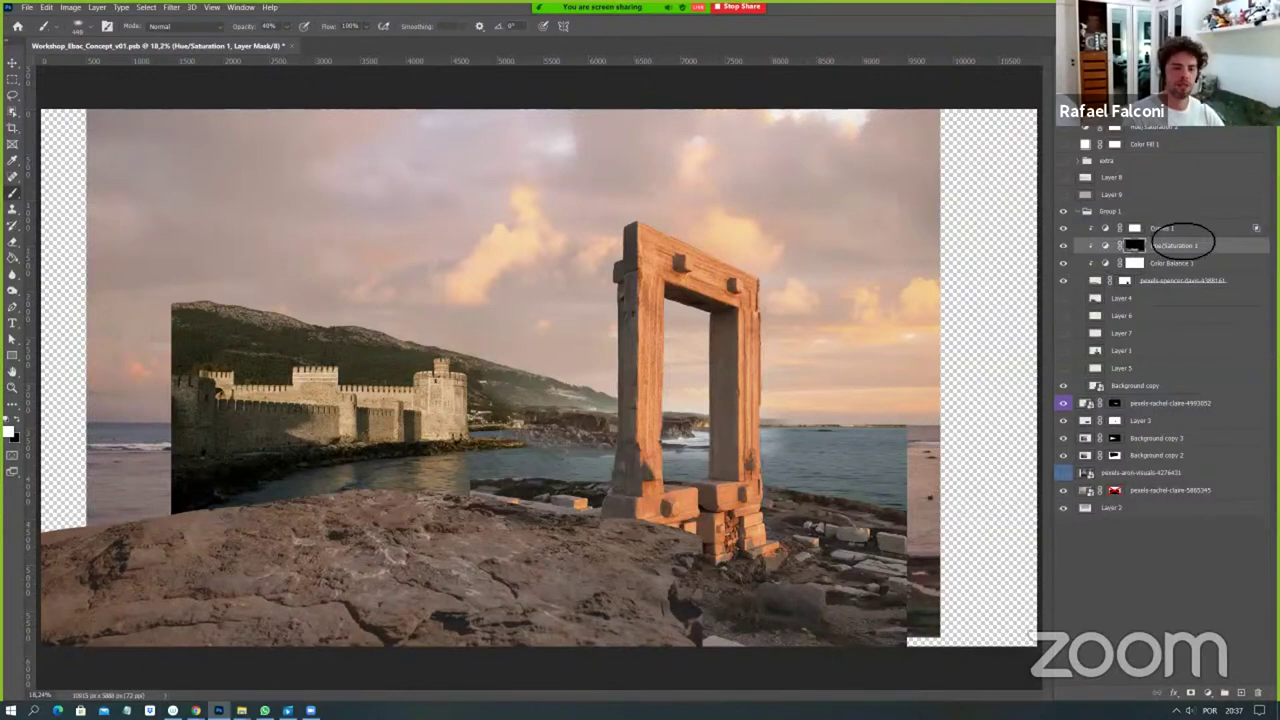
# Review the curve shape in the rock's Curves adjustment and close its settings.
pyautogui.click(1108, 229)
pyautogui.doubleClick(1106, 231)
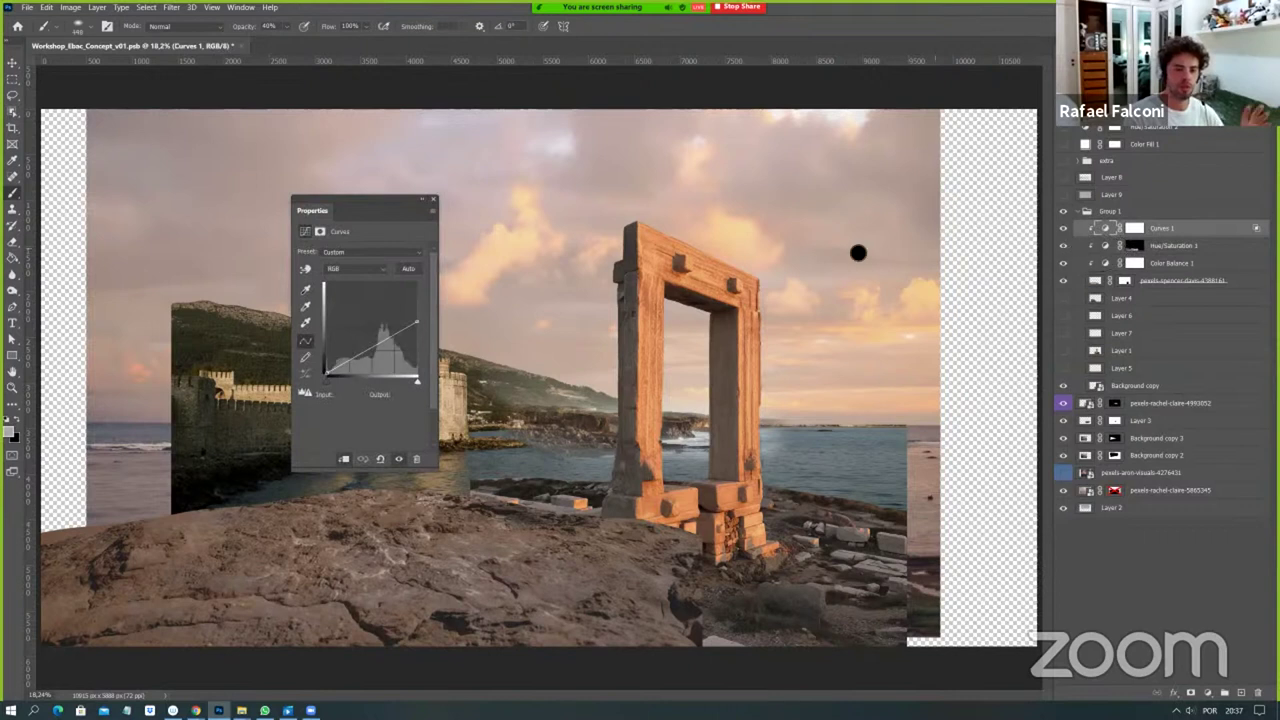
pyautogui.moveTo(384, 209); pyautogui.dragTo(413, 212)
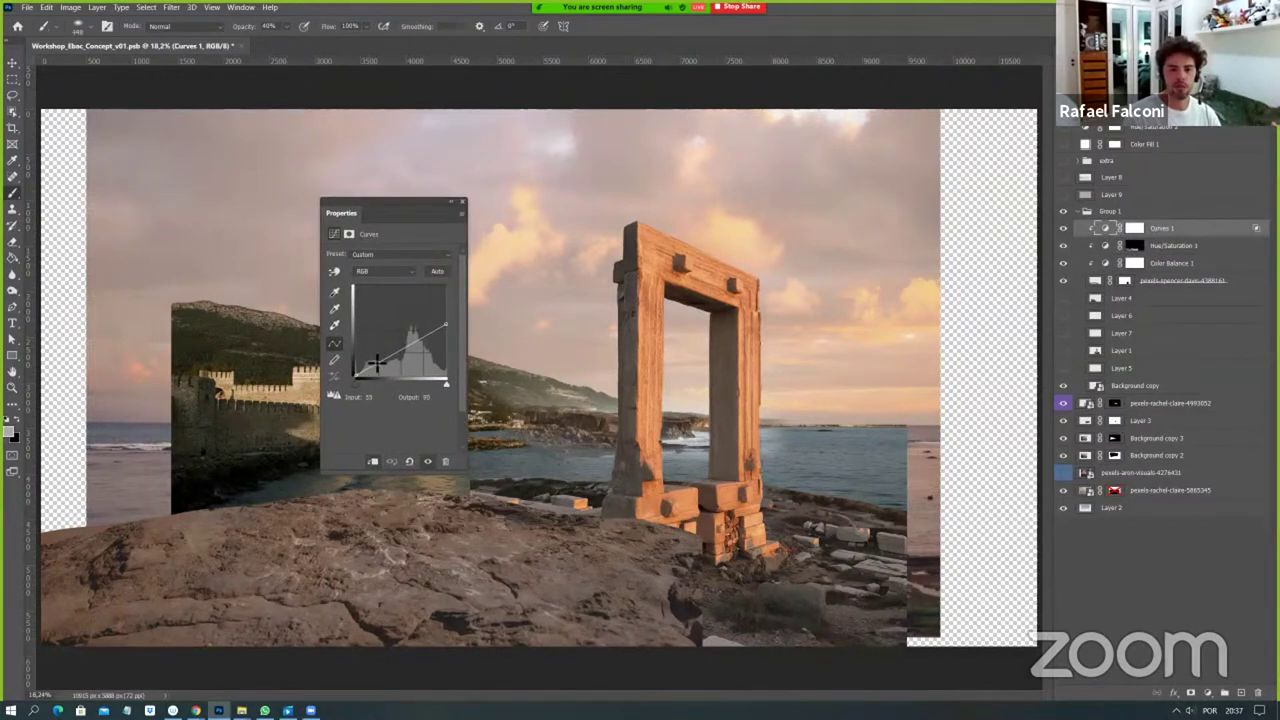
pyautogui.moveTo(381, 361); pyautogui.dragTo(466, 237)
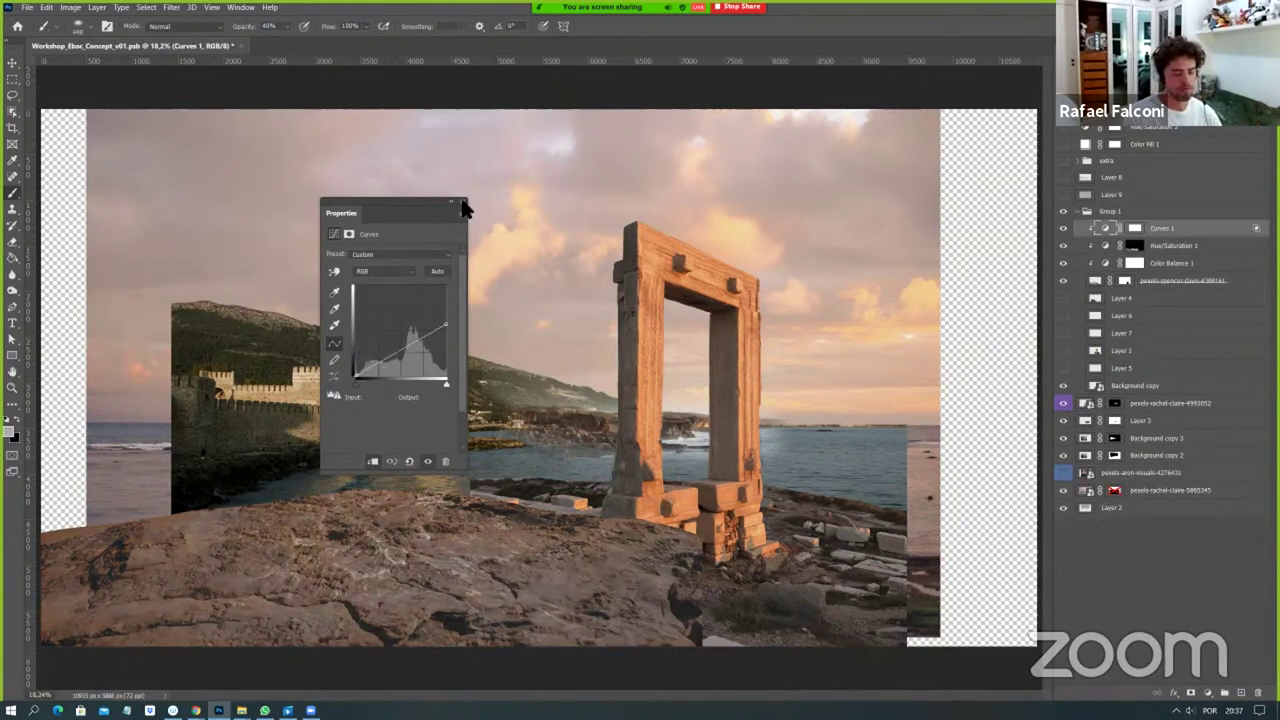
pyautogui.click(461, 203)
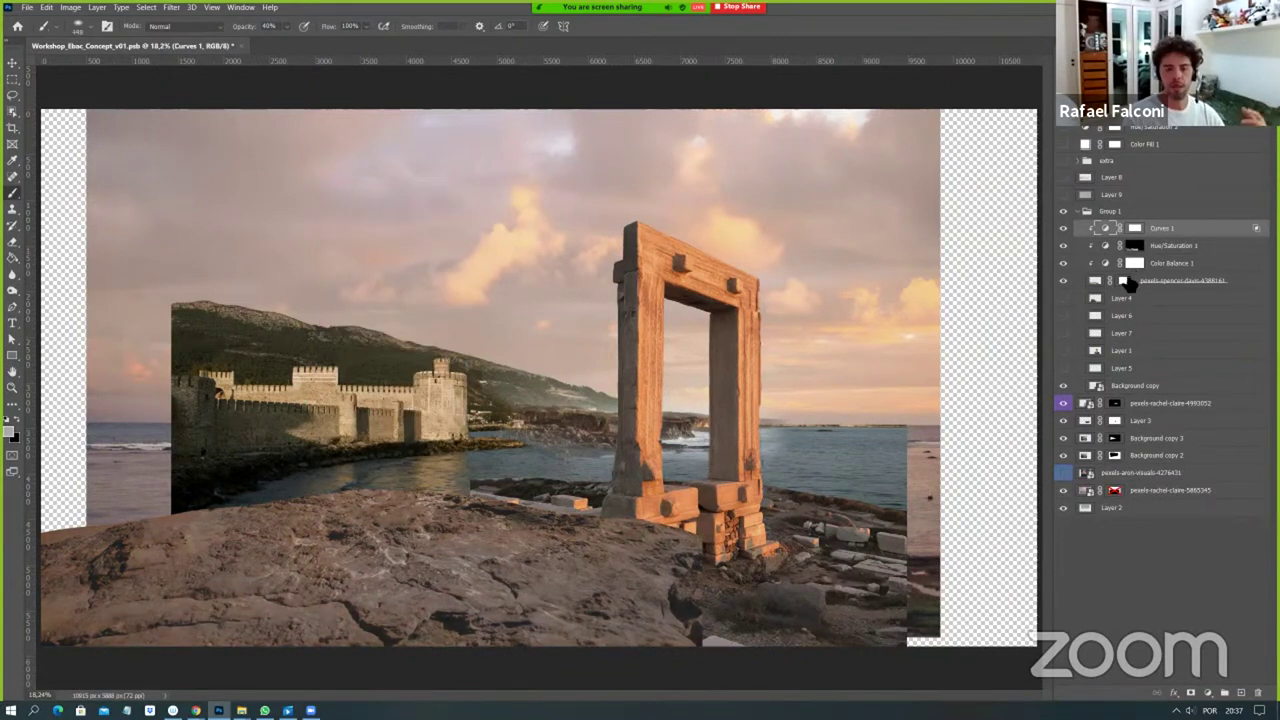
# Review the midtone and highlight settings of the rock's Color Balance adjustment.
pyautogui.press('v')
pyautogui.doubleClick(1106, 263)
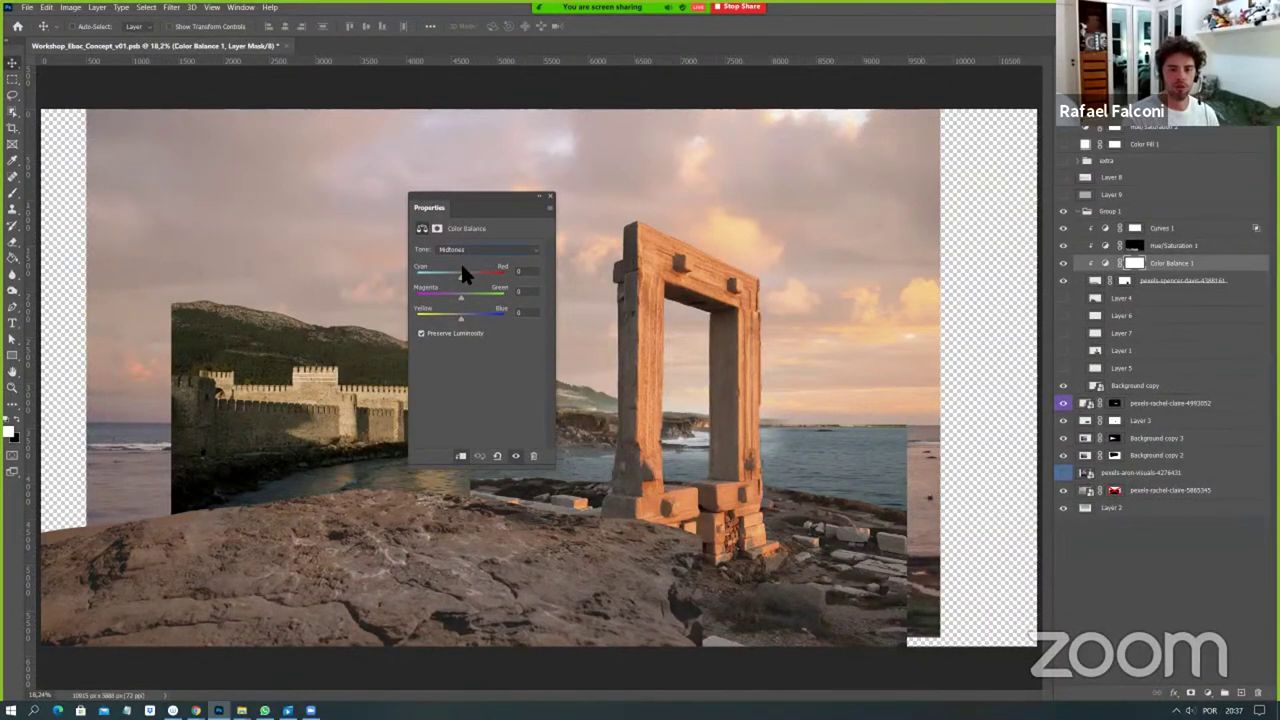
pyautogui.click(470, 250)
pyautogui.click(455, 282)
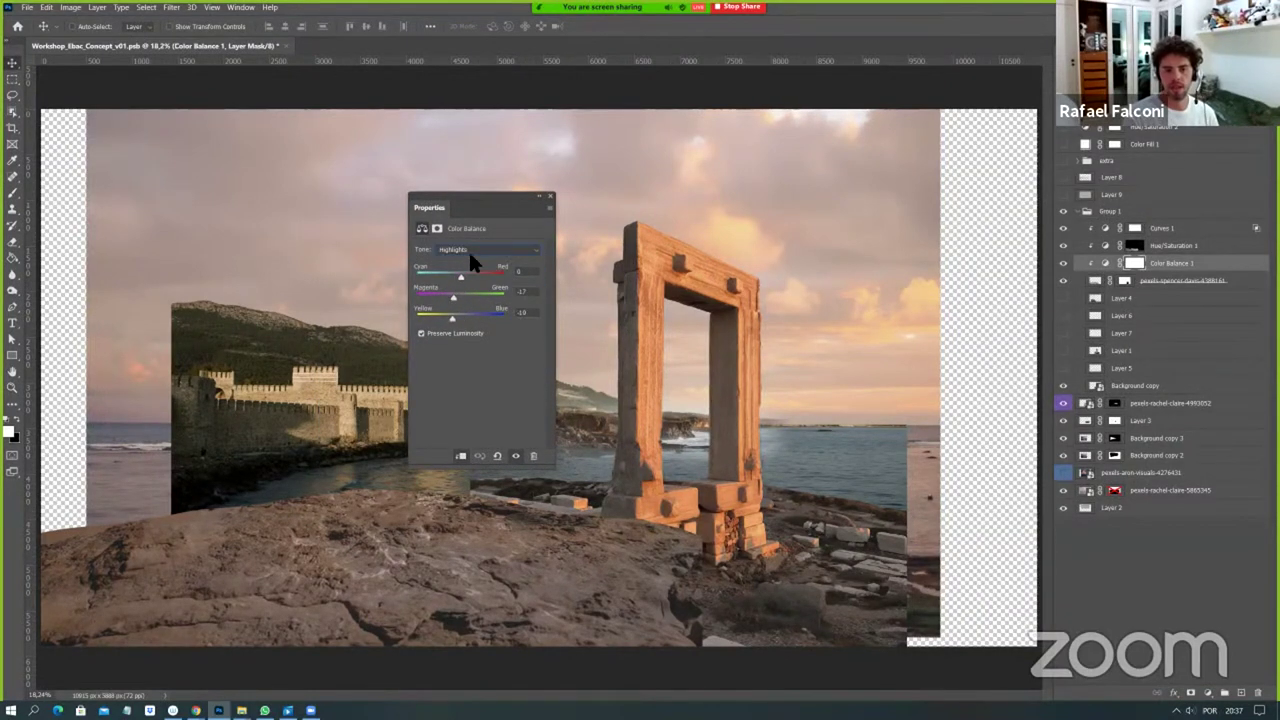
pyautogui.click(484, 248)
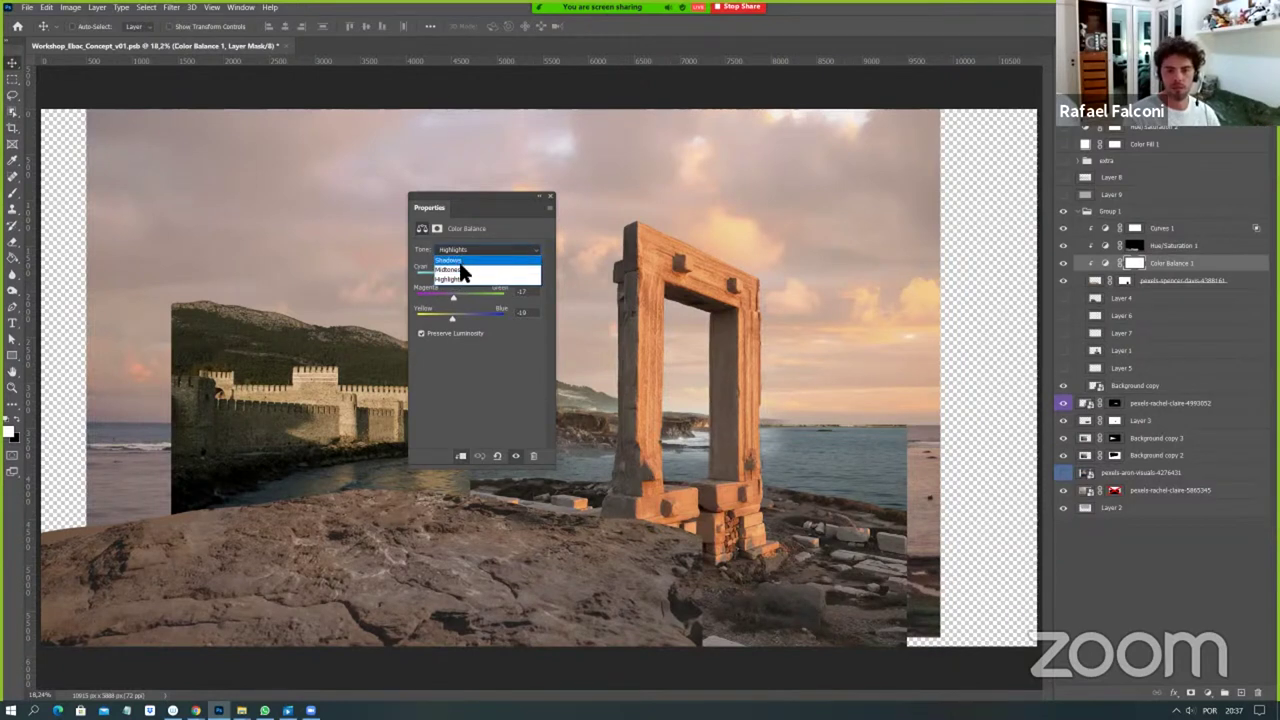
pyautogui.click(517, 228)
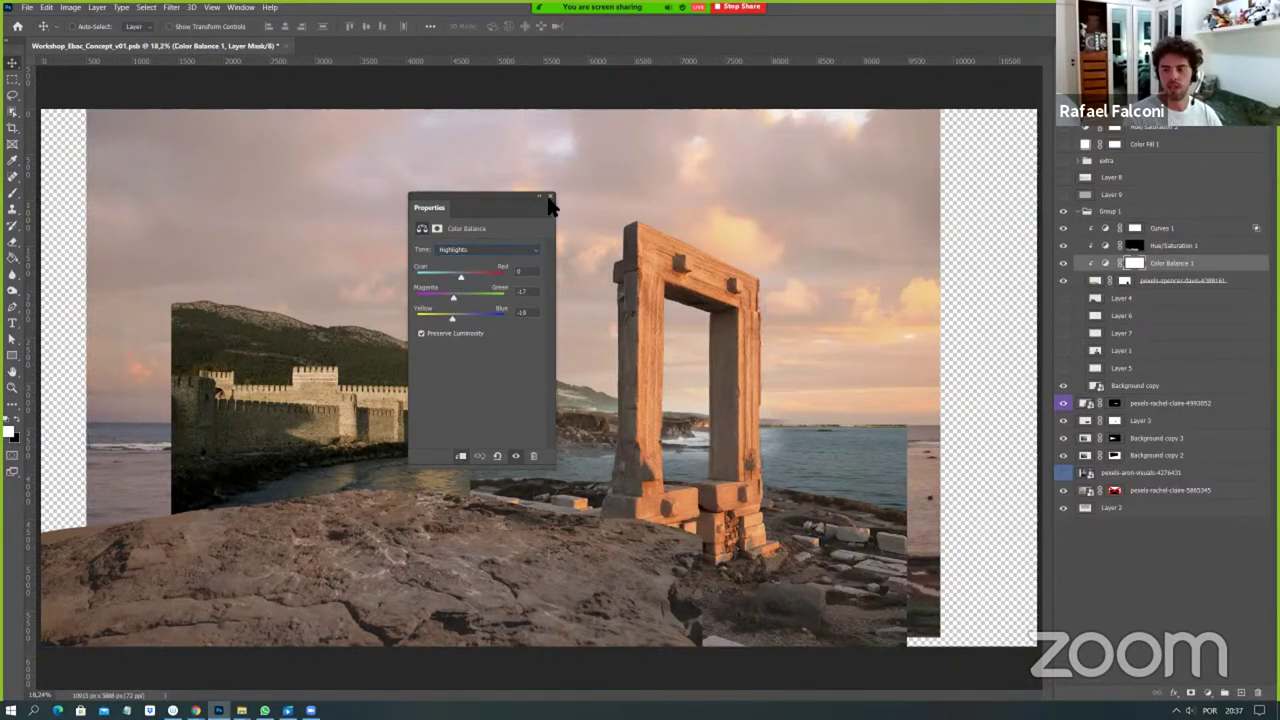
# Close the Color Balance settings, duplicate the masked rock layer and place the original above Curves 1 without its mask.
pyautogui.click(549, 197)
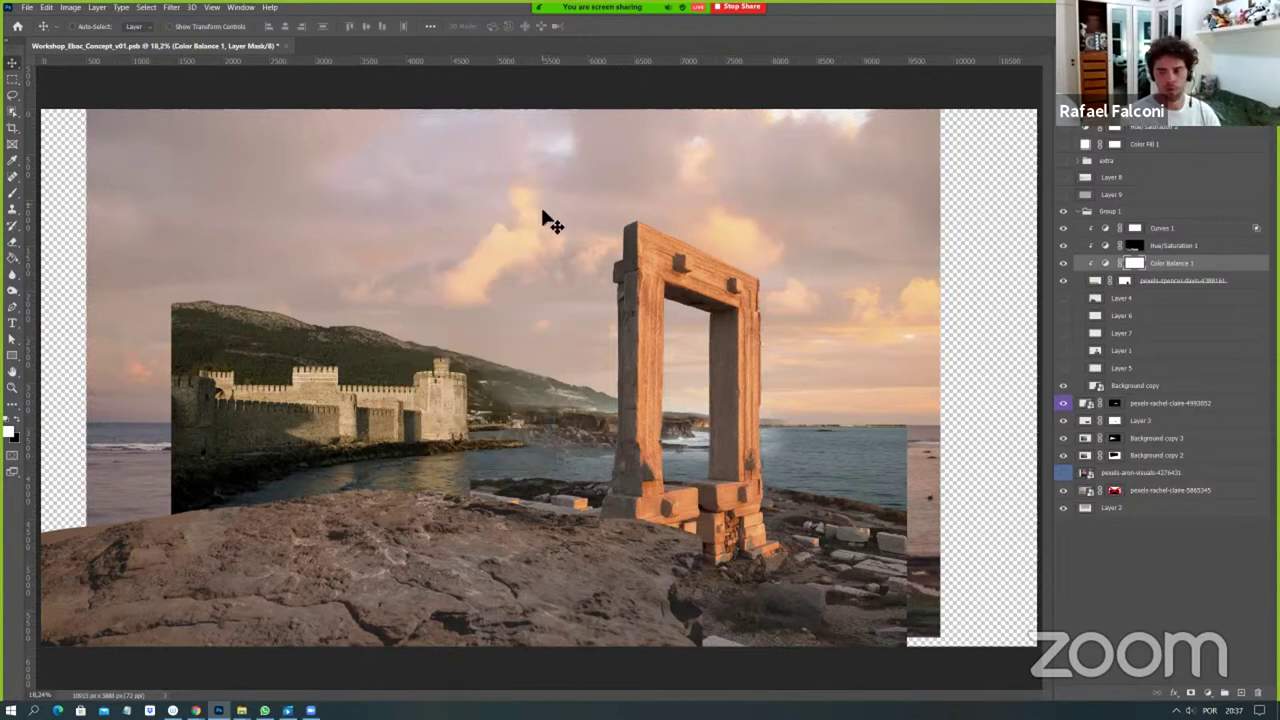
pyautogui.click(1148, 289)
pyautogui.hotkey('ctrl', 'j')
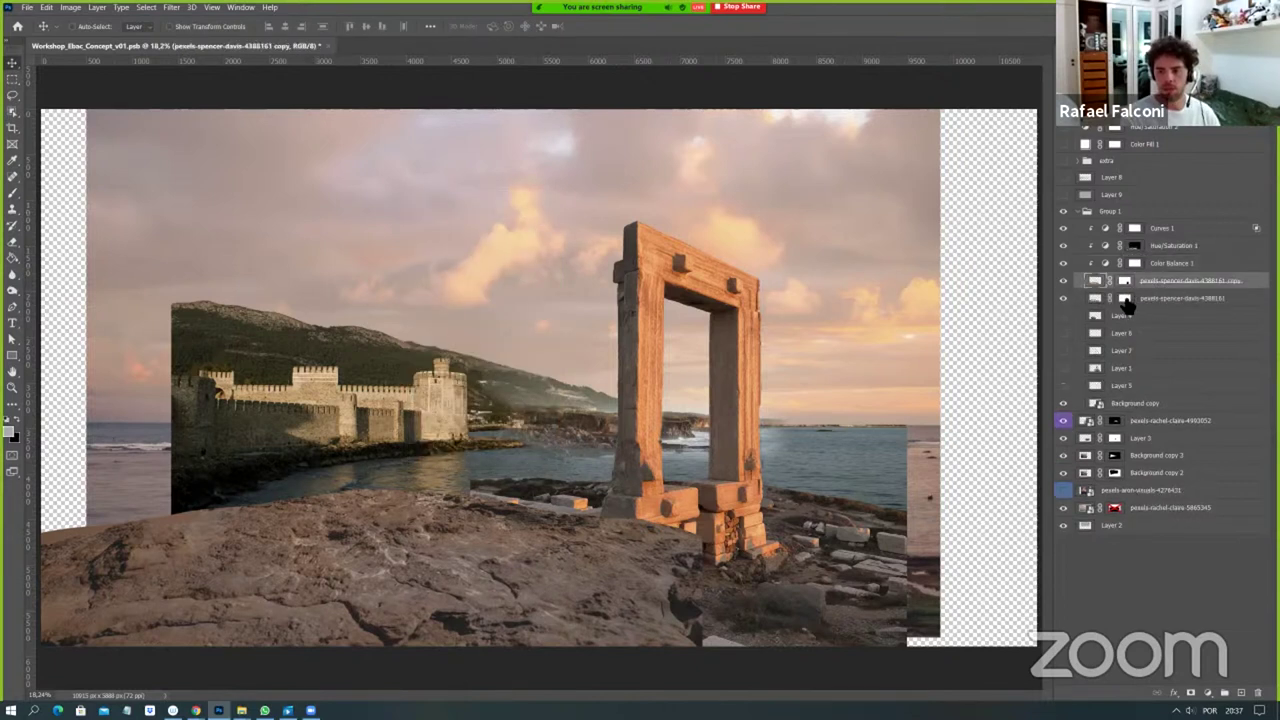
pyautogui.rightClick(1124, 298)
pyautogui.click(1150, 323)
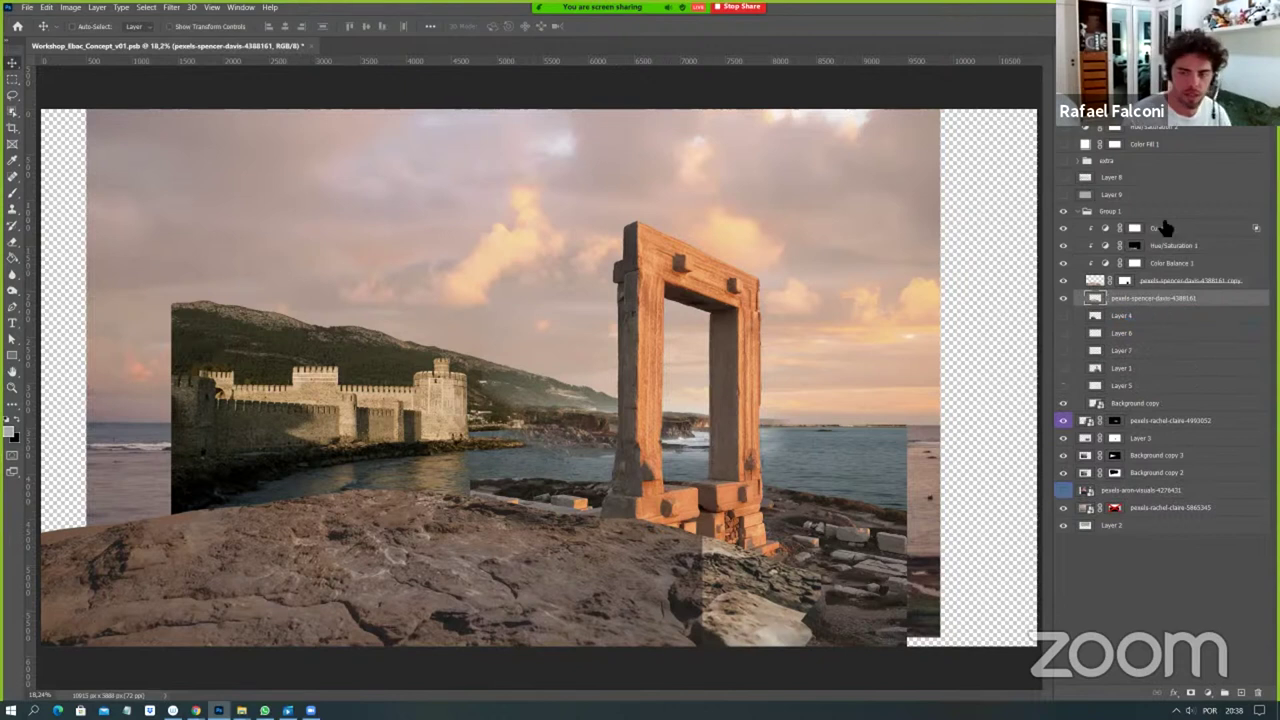
pyautogui.moveTo(1165, 228); pyautogui.dragTo(1100, 236)
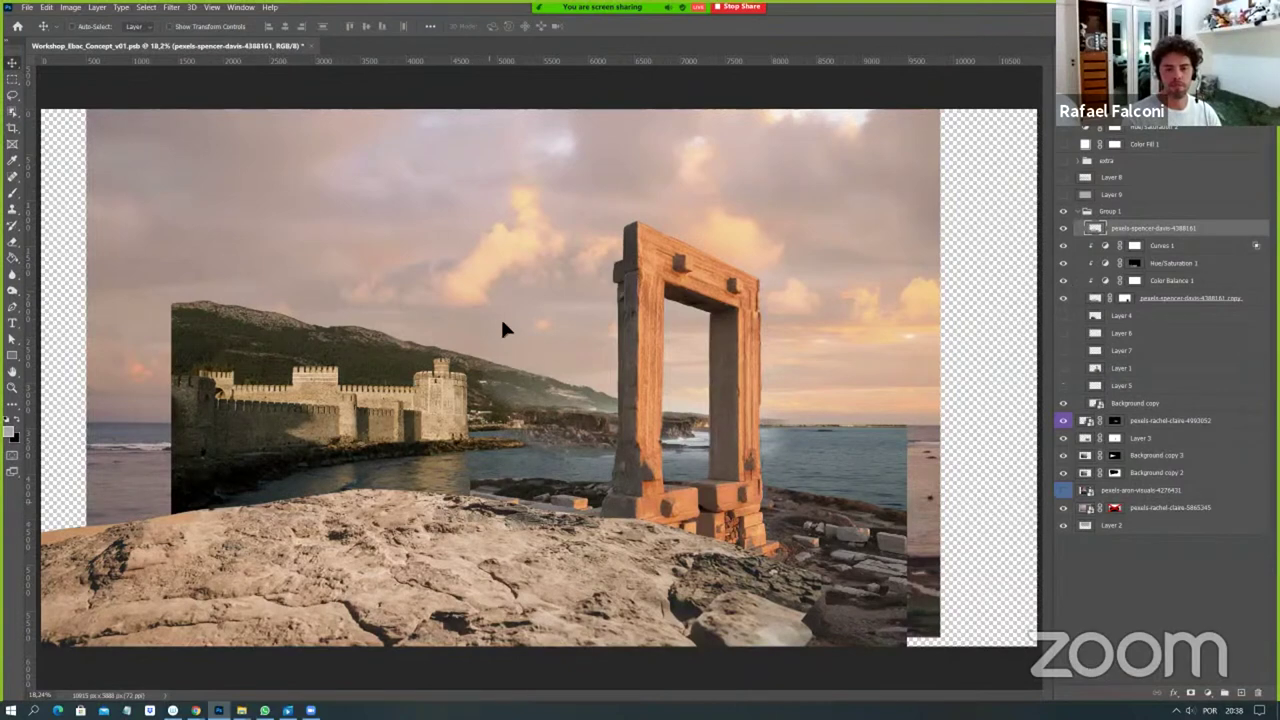
# Move the bright rock up over the castle and trim it to a rectangular patch by applying a selection-based layer mask.
pyautogui.moveTo(503, 333); pyautogui.dragTo(430, 388)
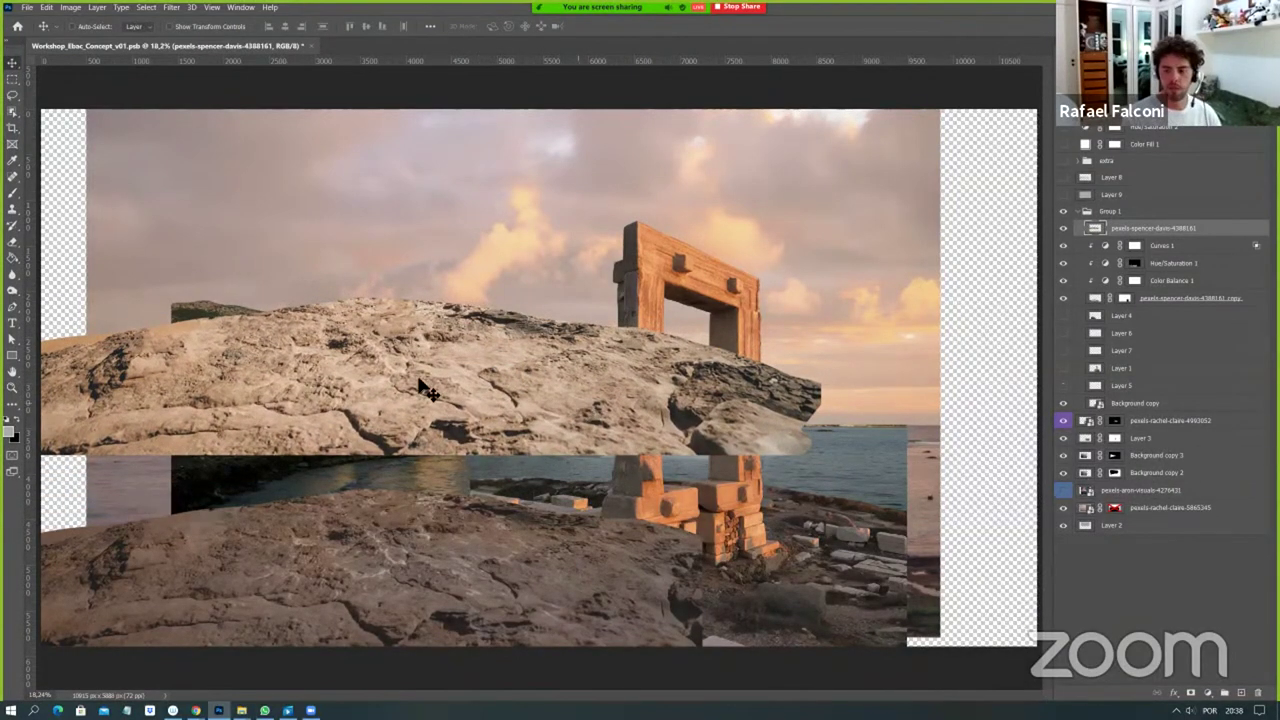
pyautogui.press('m')
pyautogui.moveTo(72, 247); pyautogui.dragTo(598, 492)
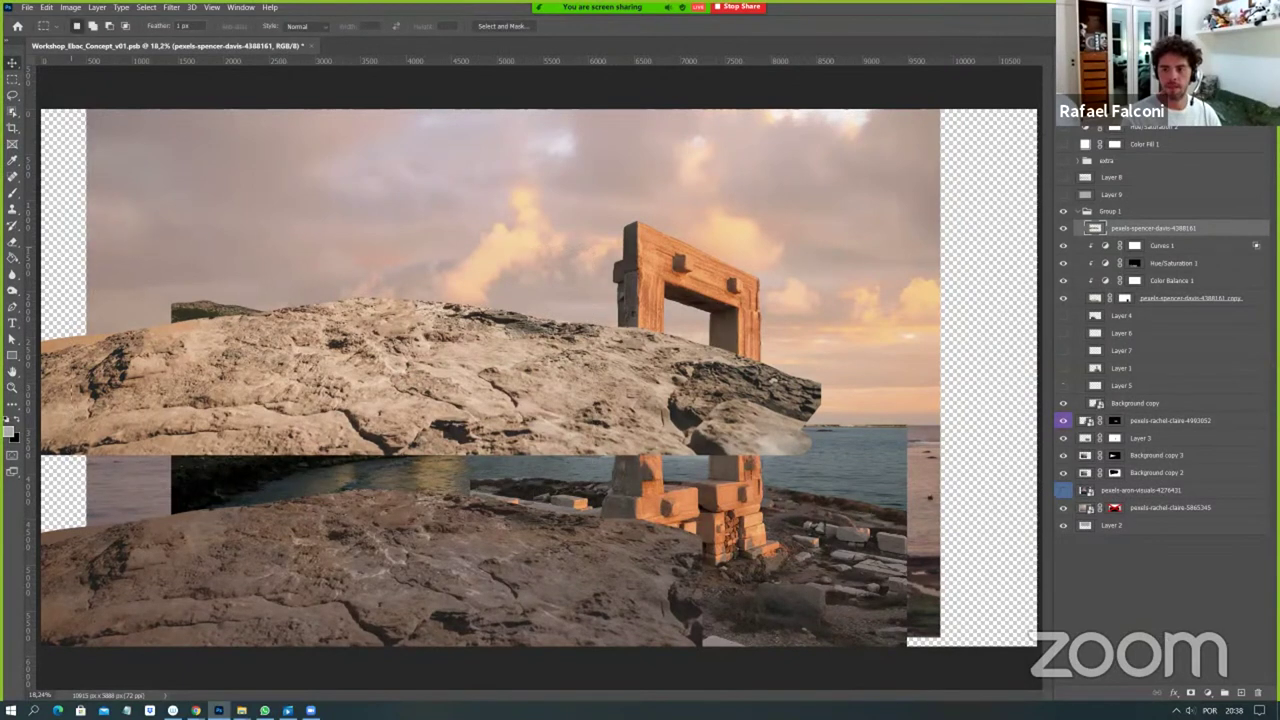
pyautogui.click(1190, 692)
pyautogui.rightClick(1122, 229)
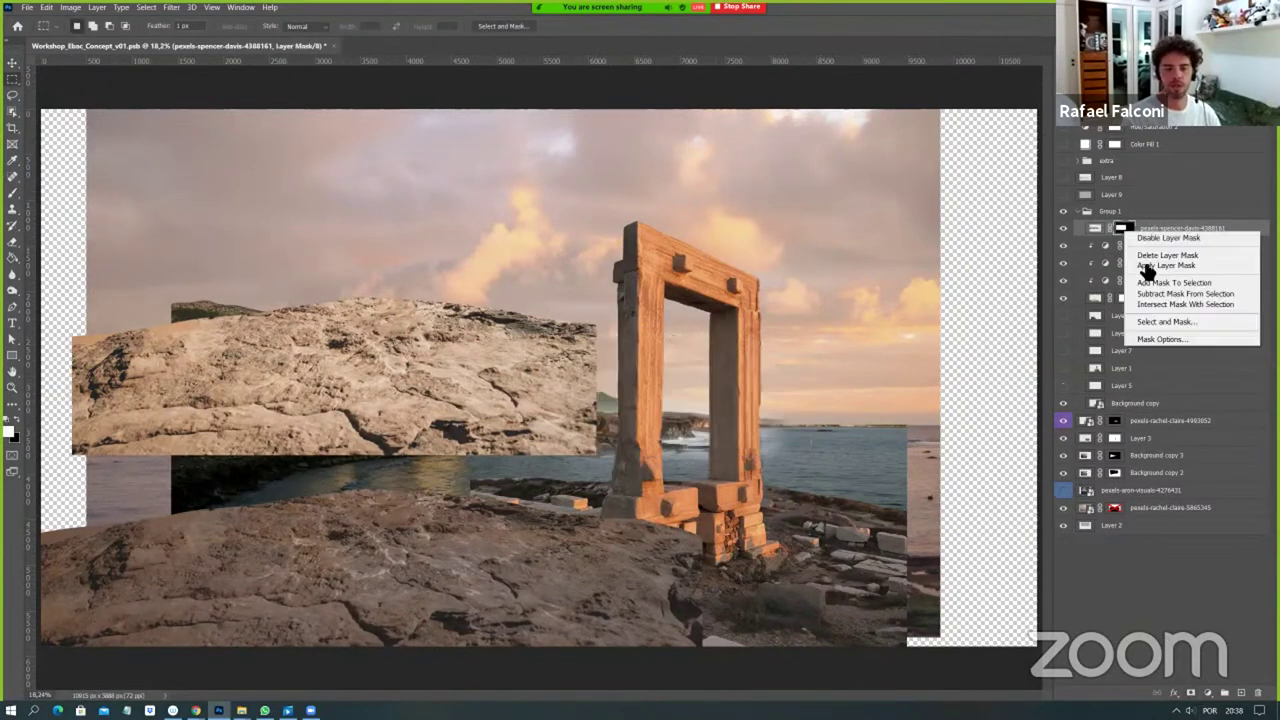
pyautogui.click(1165, 268)
pyautogui.press('v')
pyautogui.moveTo(436, 376); pyautogui.dragTo(431, 388)
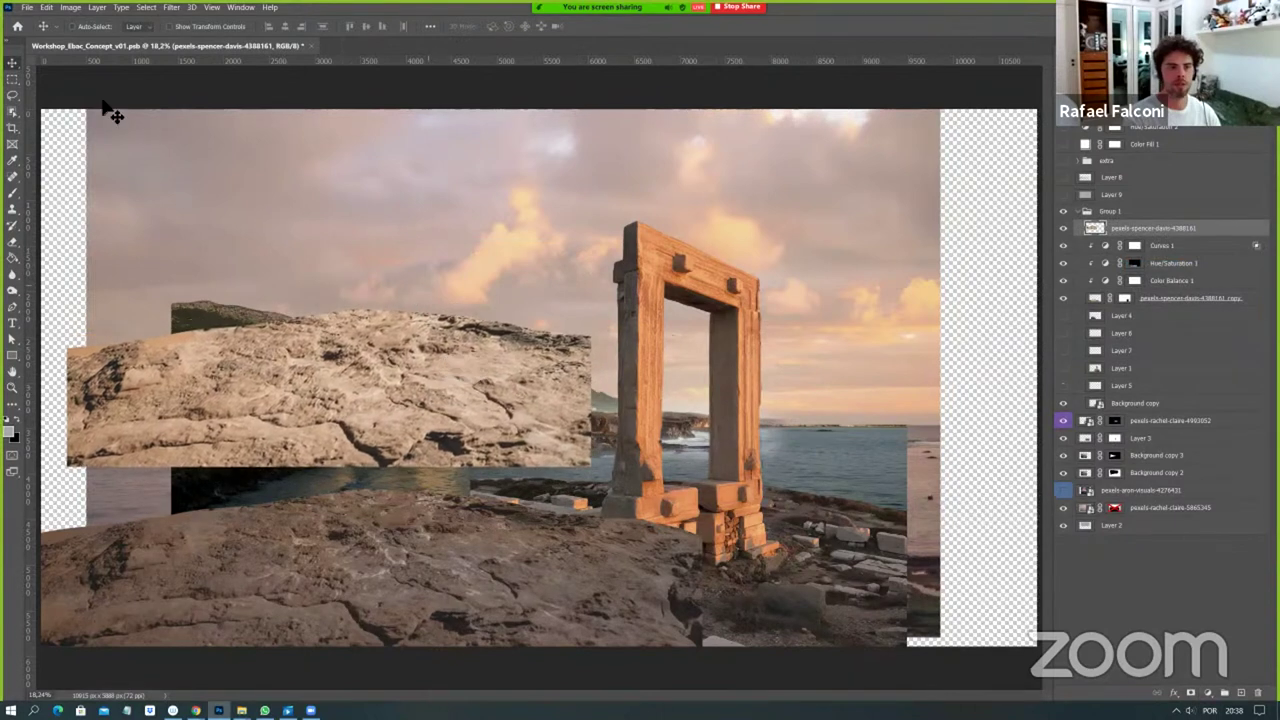
# Try Match Color on the rock patch with Workshop_Ebac_Concept_v01.psb as source and its own layer as the source layer.
pyautogui.click(47, 8)
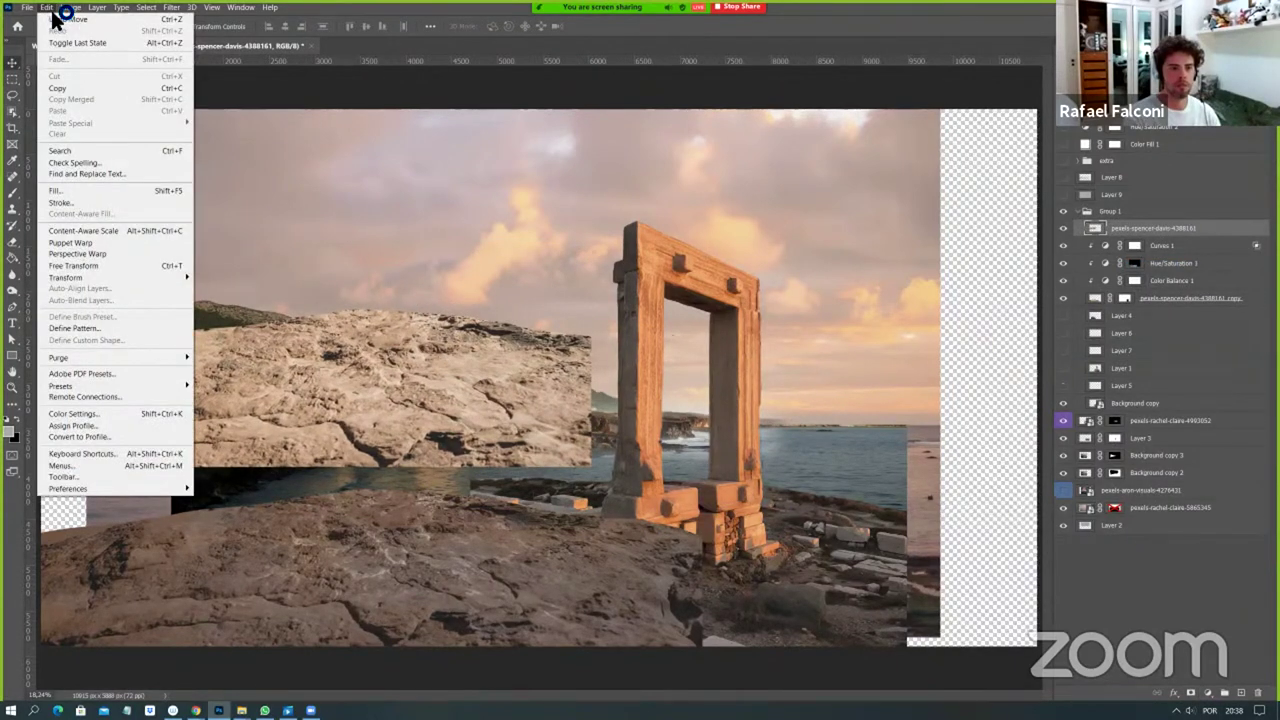
pyautogui.moveTo(72, 12)
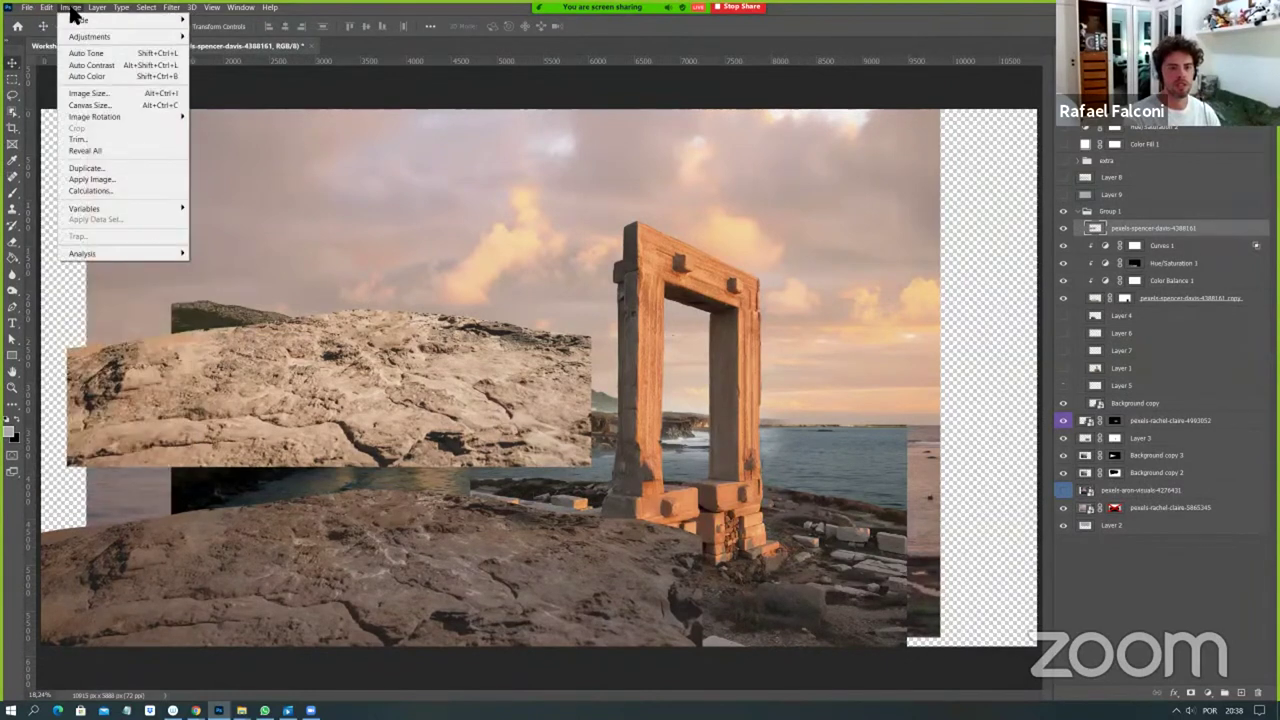
pyautogui.moveTo(89, 39)
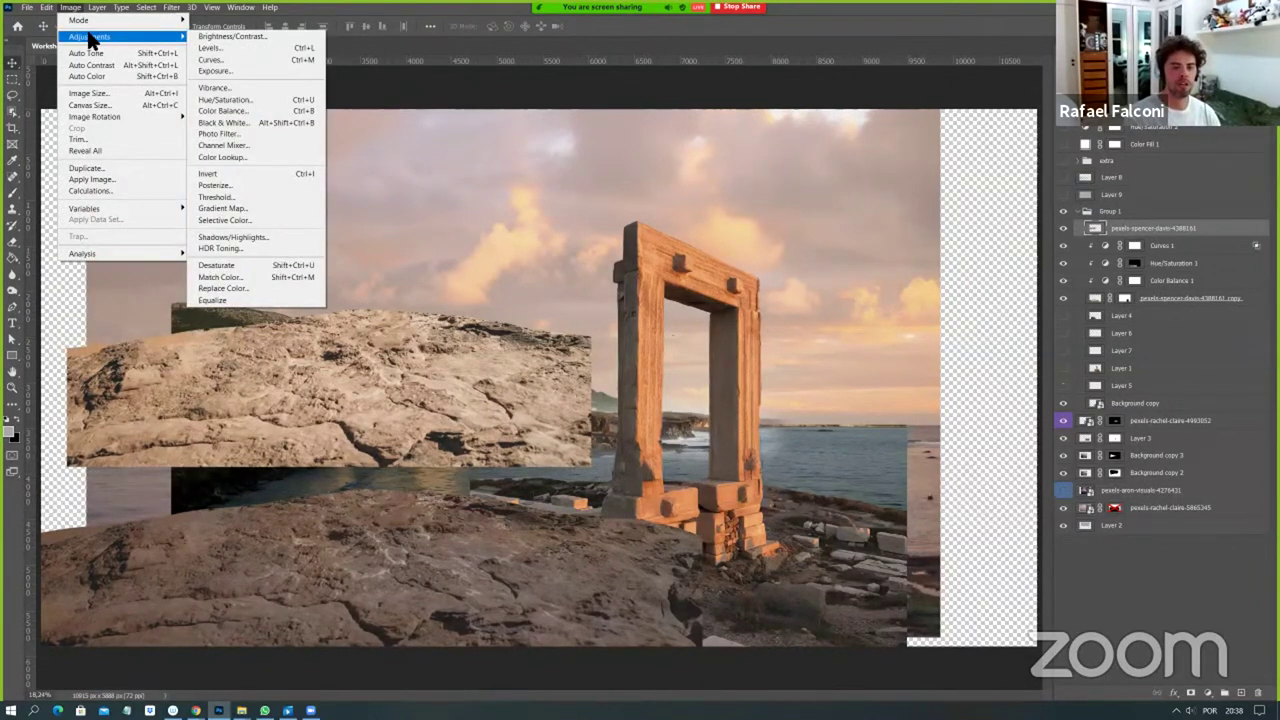
pyautogui.click(284, 279)
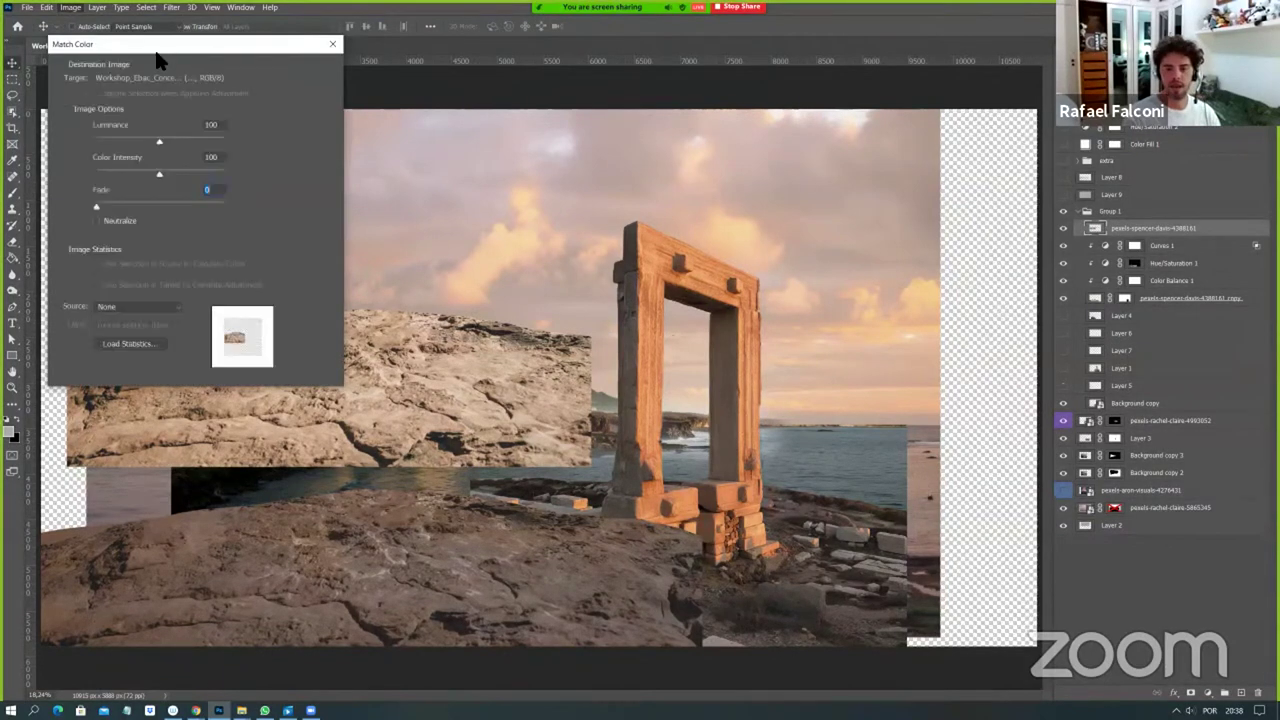
pyautogui.moveTo(202, 44); pyautogui.dragTo(938, 265)
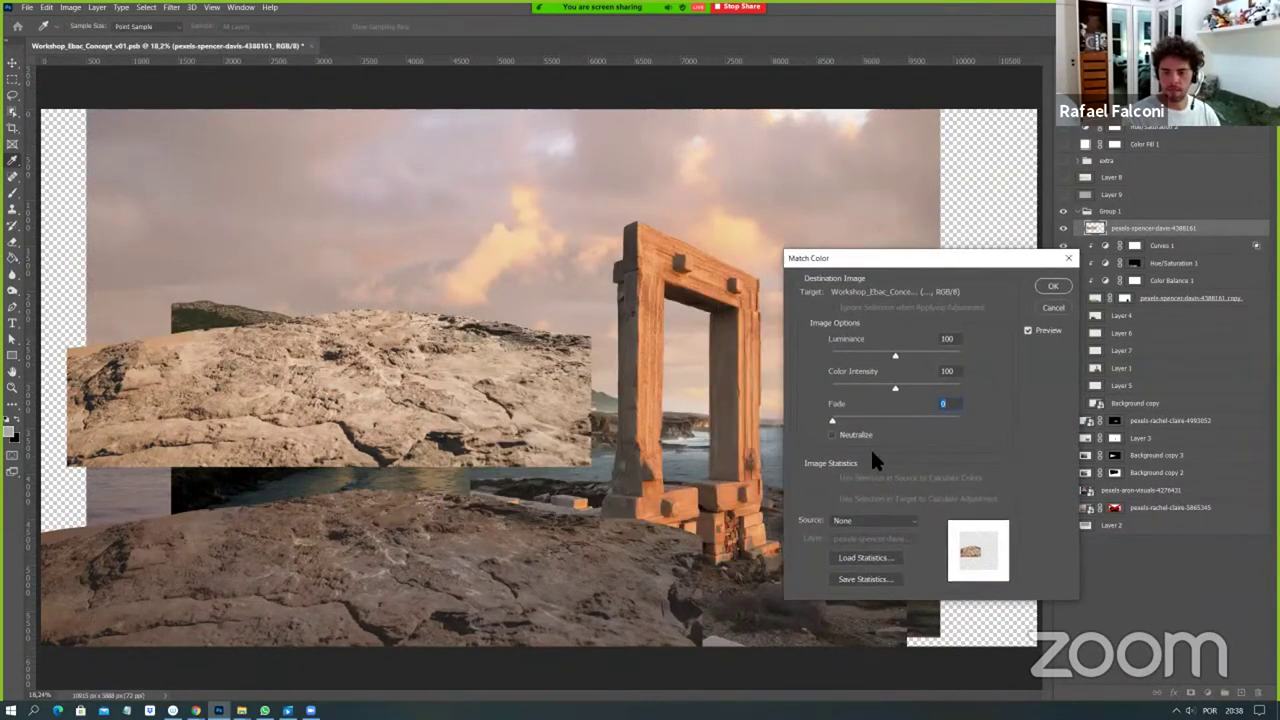
pyautogui.click(892, 521)
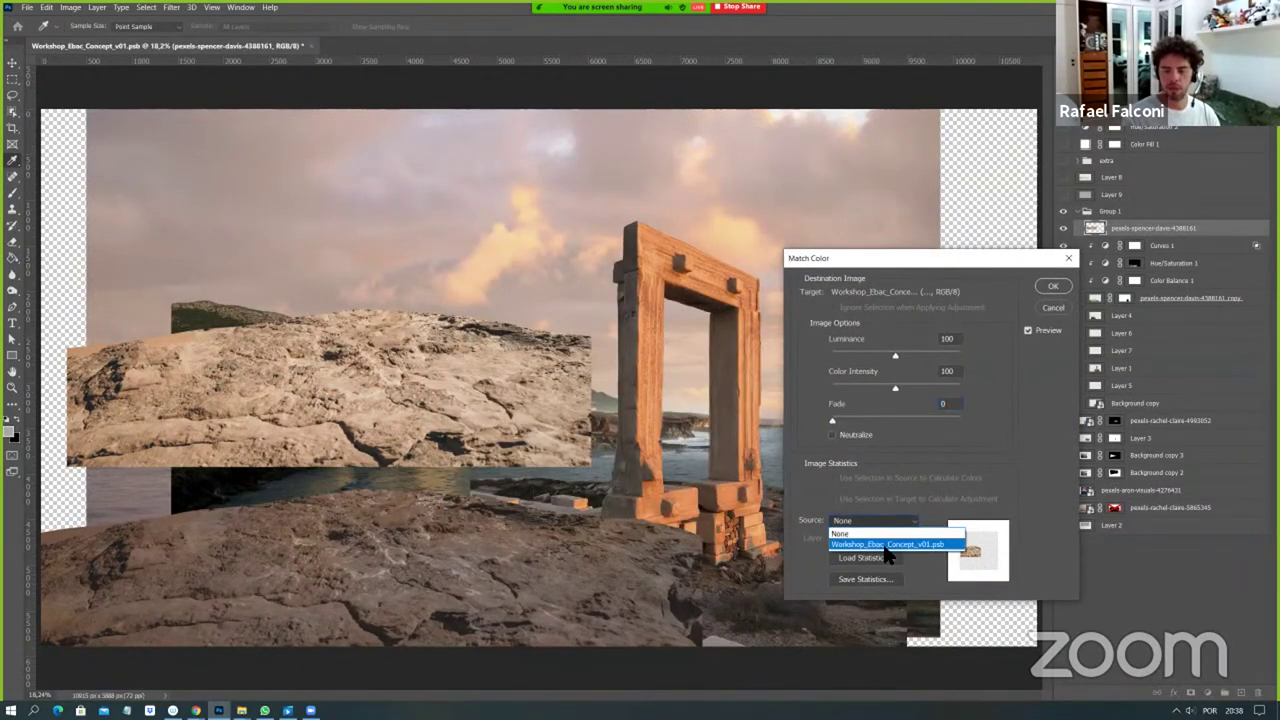
pyautogui.click(887, 544)
pyautogui.click(890, 540)
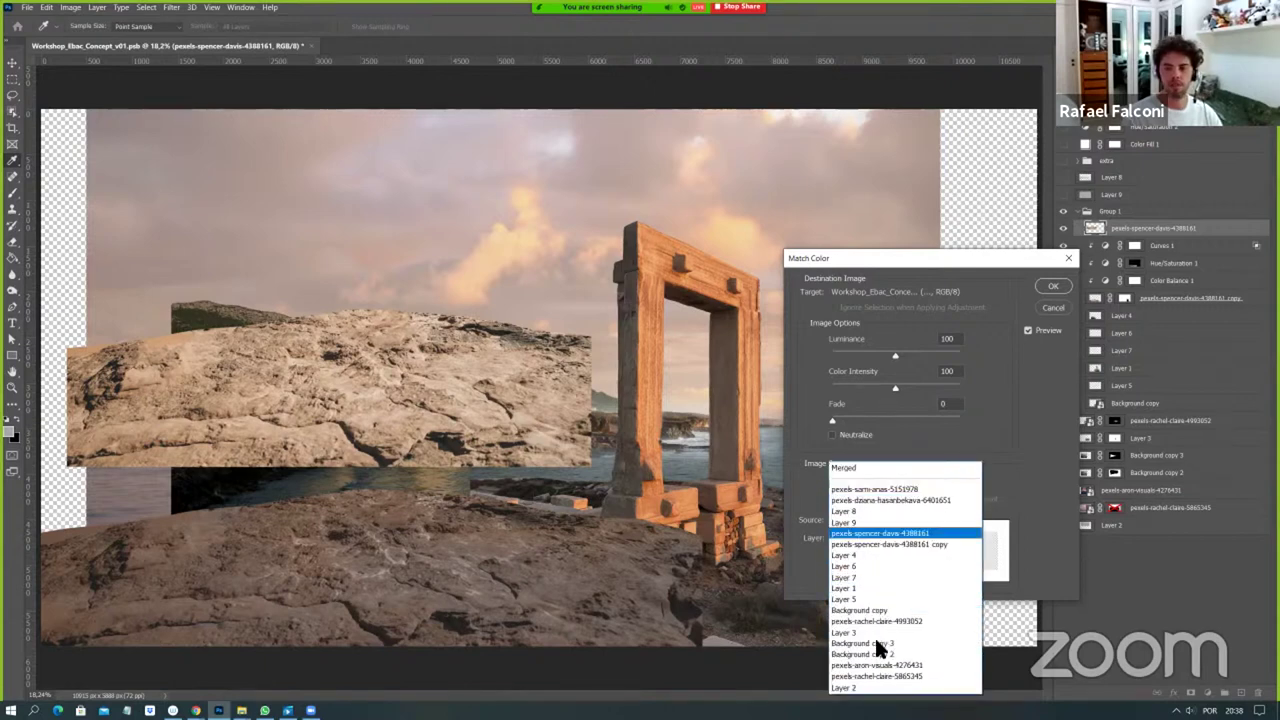
pyautogui.click(960, 440)
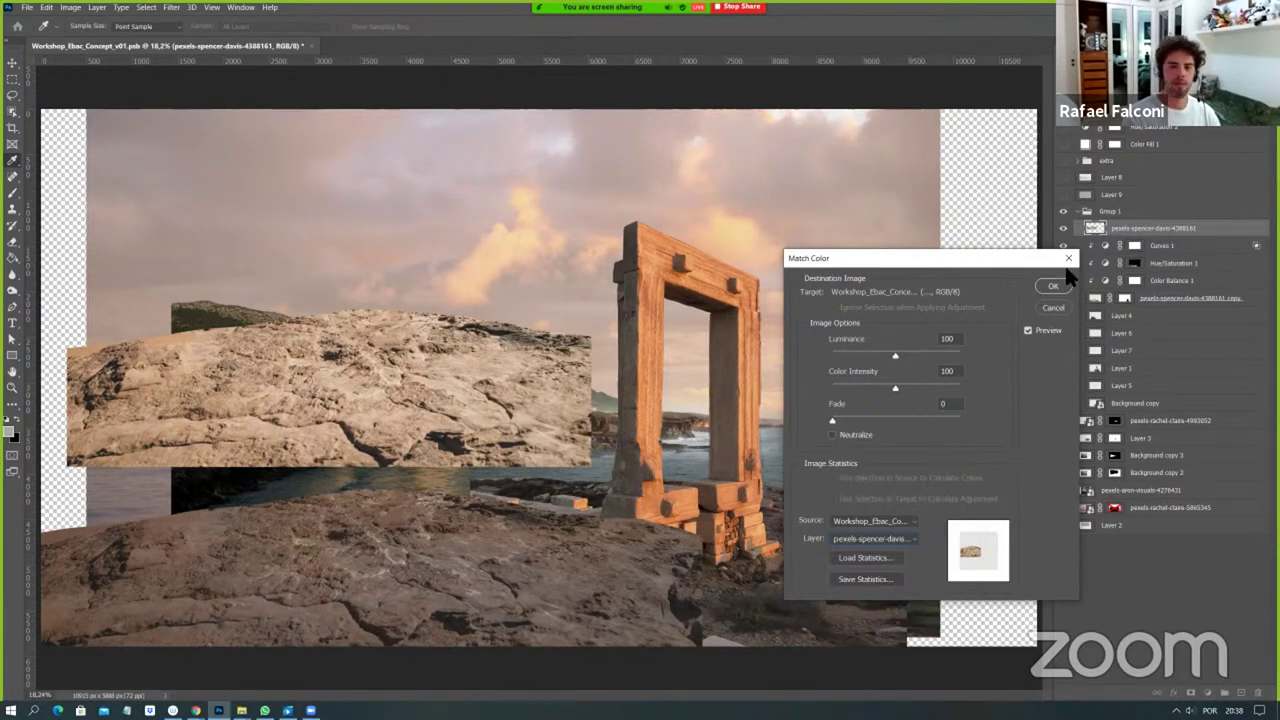
pyautogui.click(1053, 286)
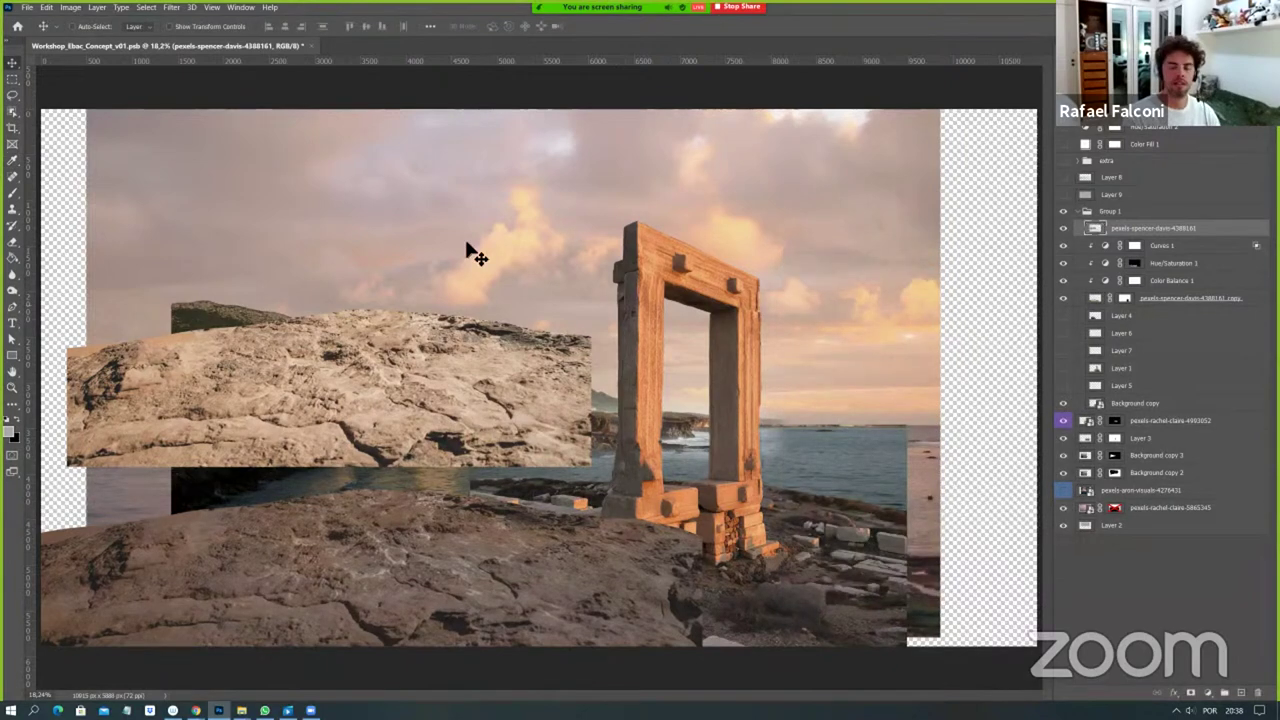
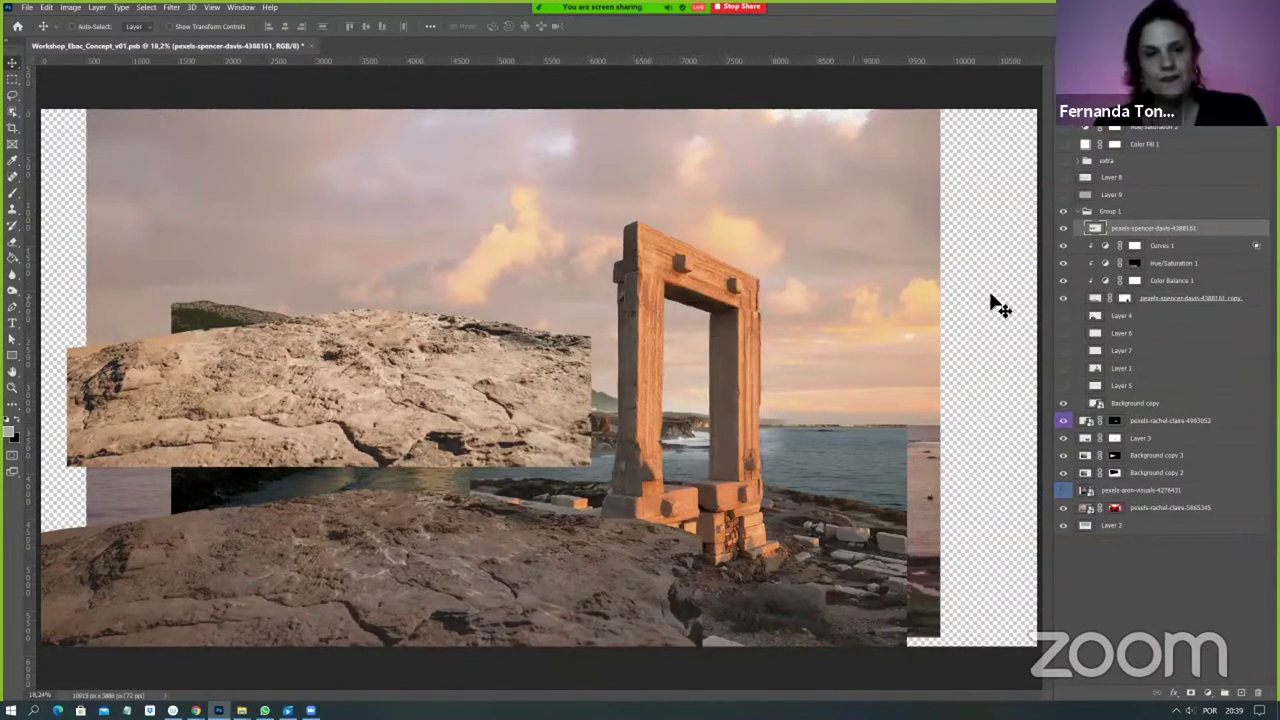
# Turn on layer auto-selection, identify the gate's Background copy layer, duplicate it and rasterize the duplicate.
pyautogui.click(1156, 300)
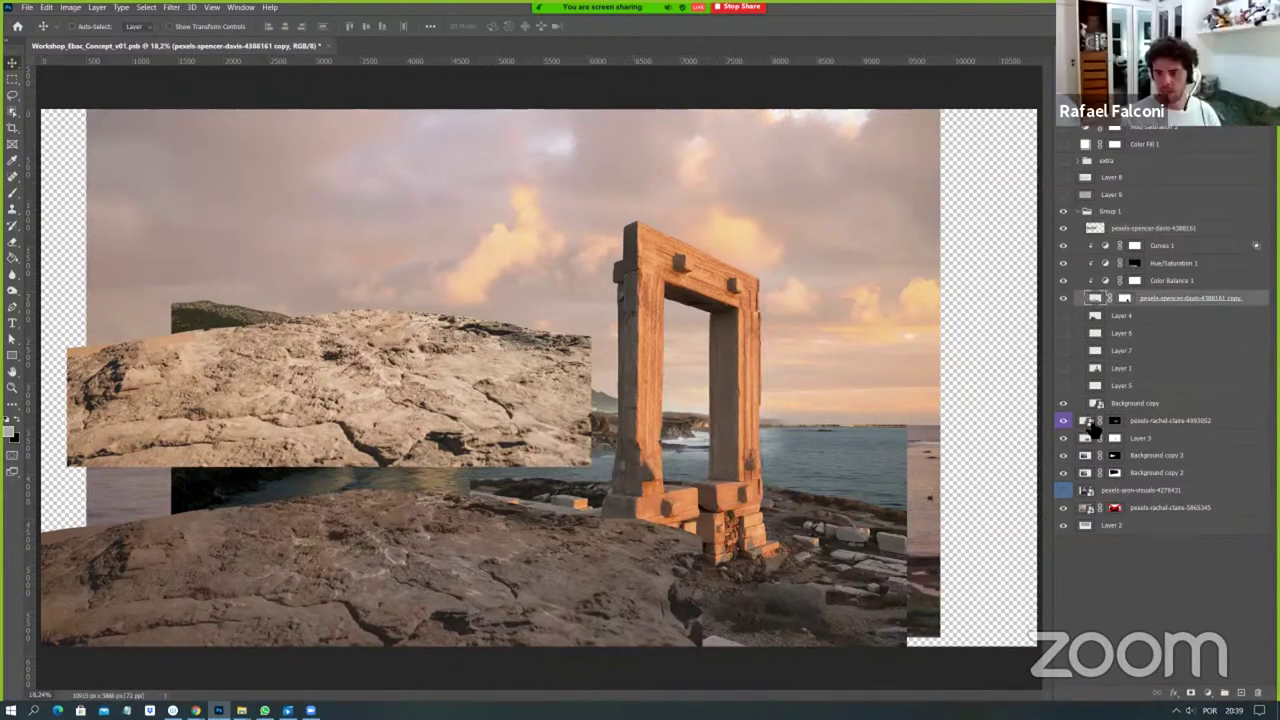
pyautogui.click(1082, 421)
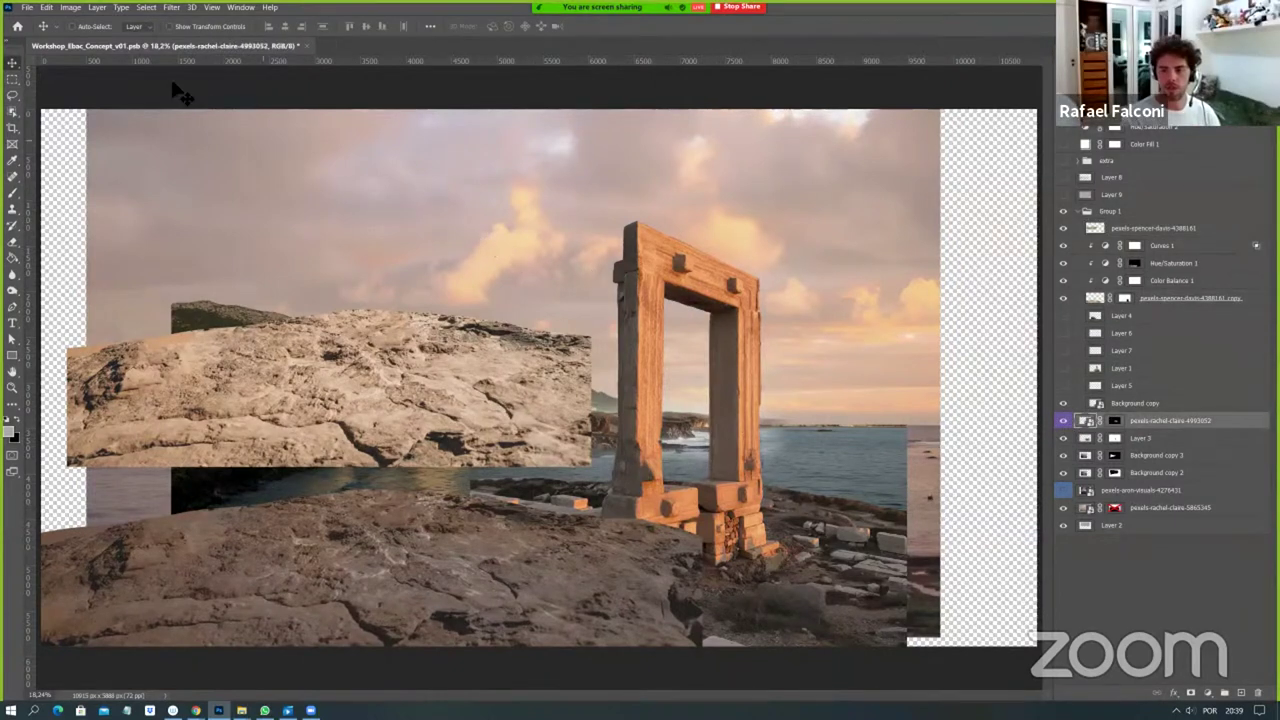
pyautogui.click(90, 28)
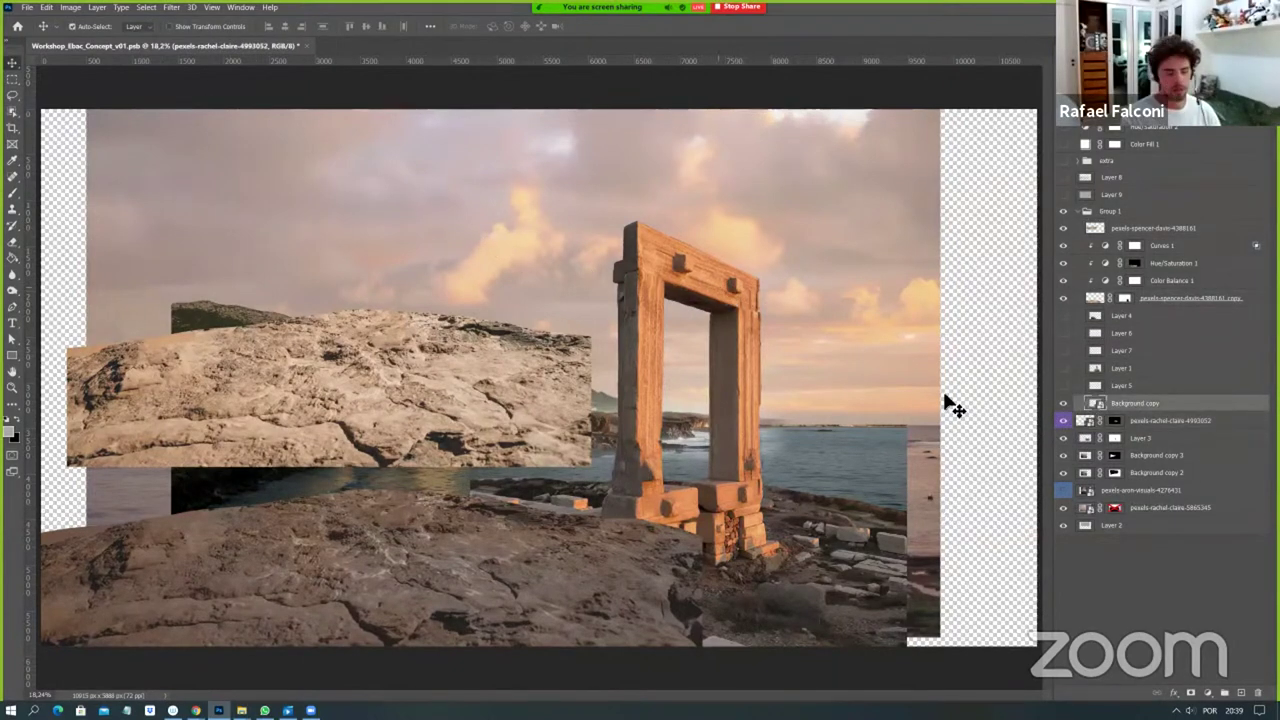
pyautogui.click(1066, 405)
pyautogui.click(1064, 404)
pyautogui.click(1064, 404)
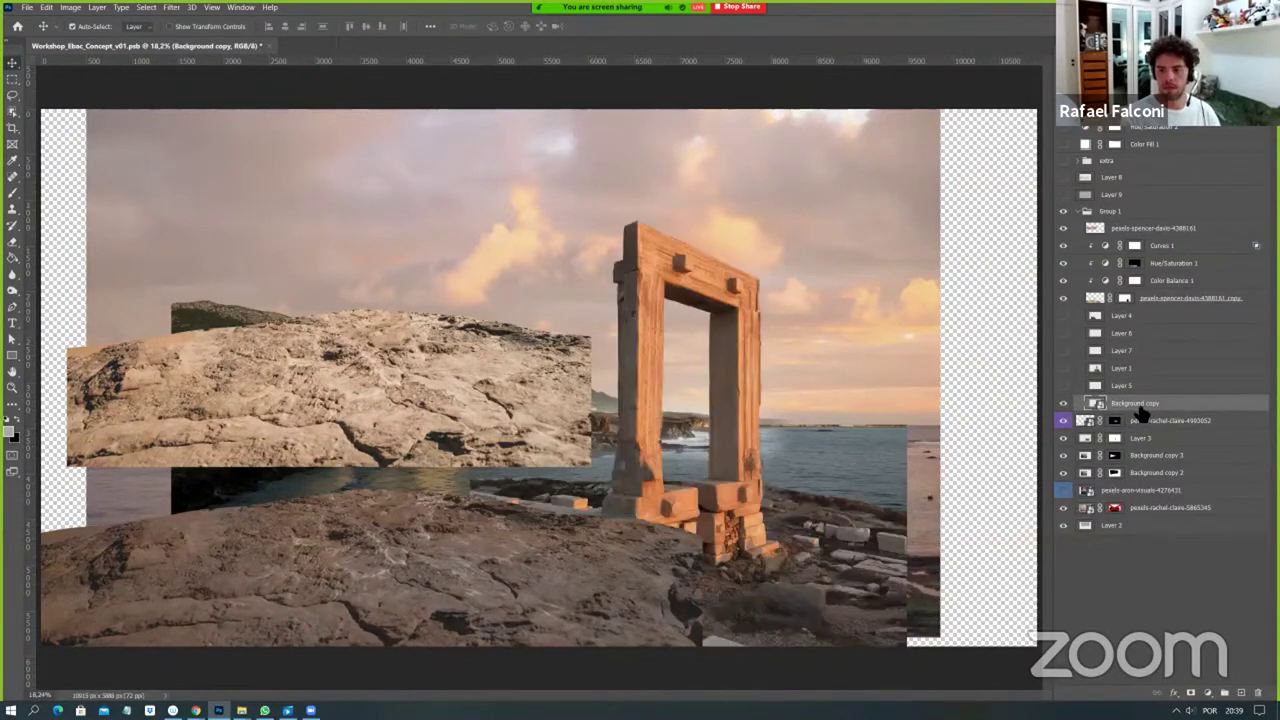
pyautogui.hotkey('ctrl', 'j')
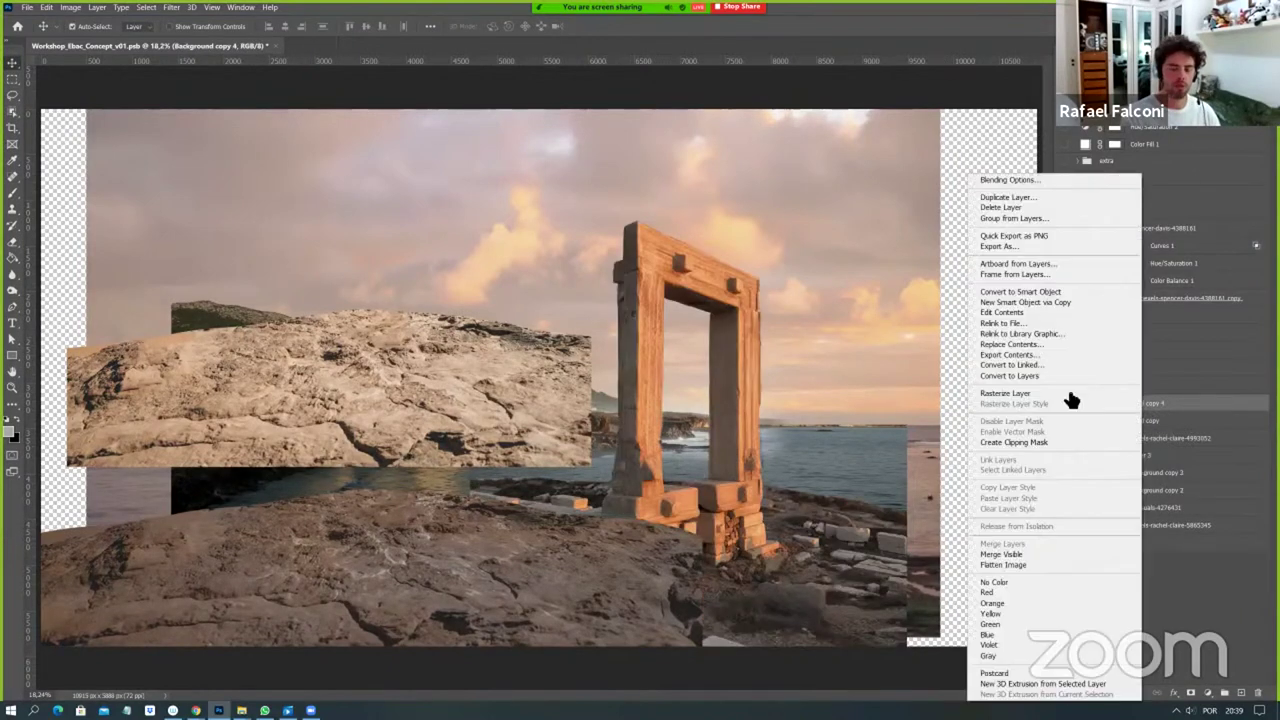
pyautogui.rightClick(1141, 403)
pyautogui.click(1075, 394)
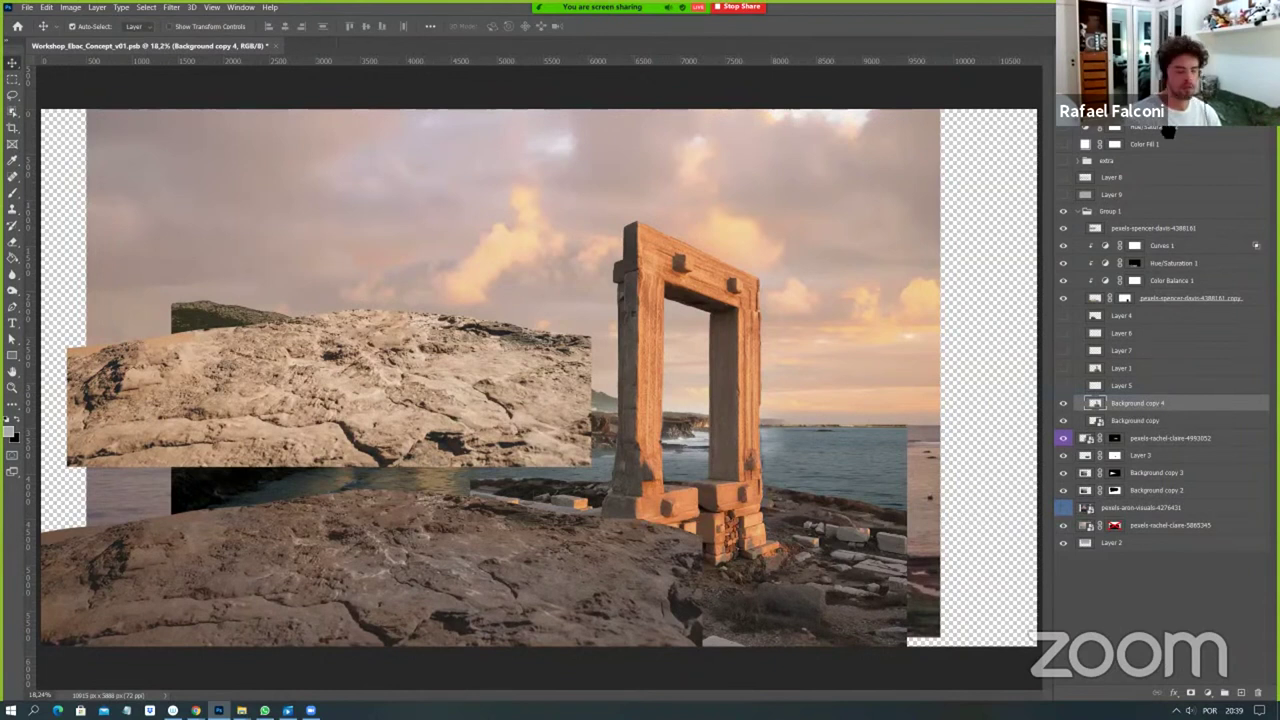
# Move the rasterized gate duplicate to the top of the layer stack, named ">>>>>>>> REF DE COR 01", and label it red.
pyautogui.moveTo(1157, 409); pyautogui.dragTo(1139, 133)
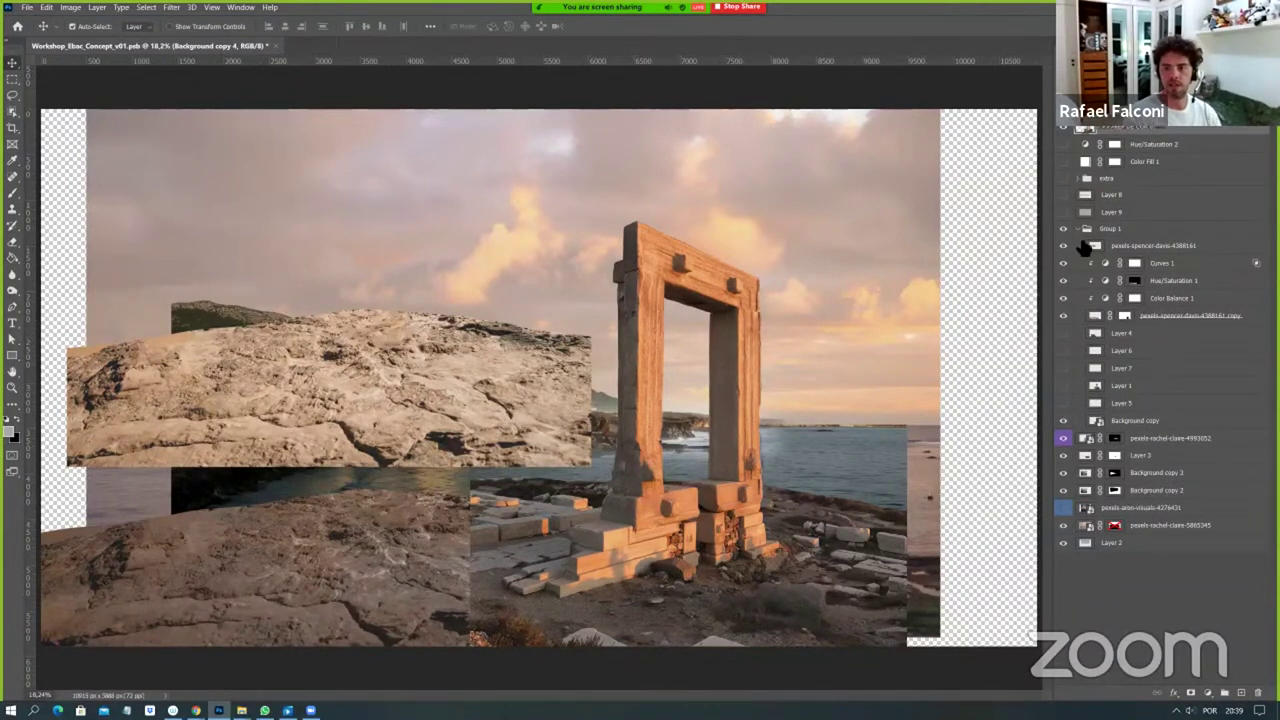
pyautogui.hotkey('alt', '.')
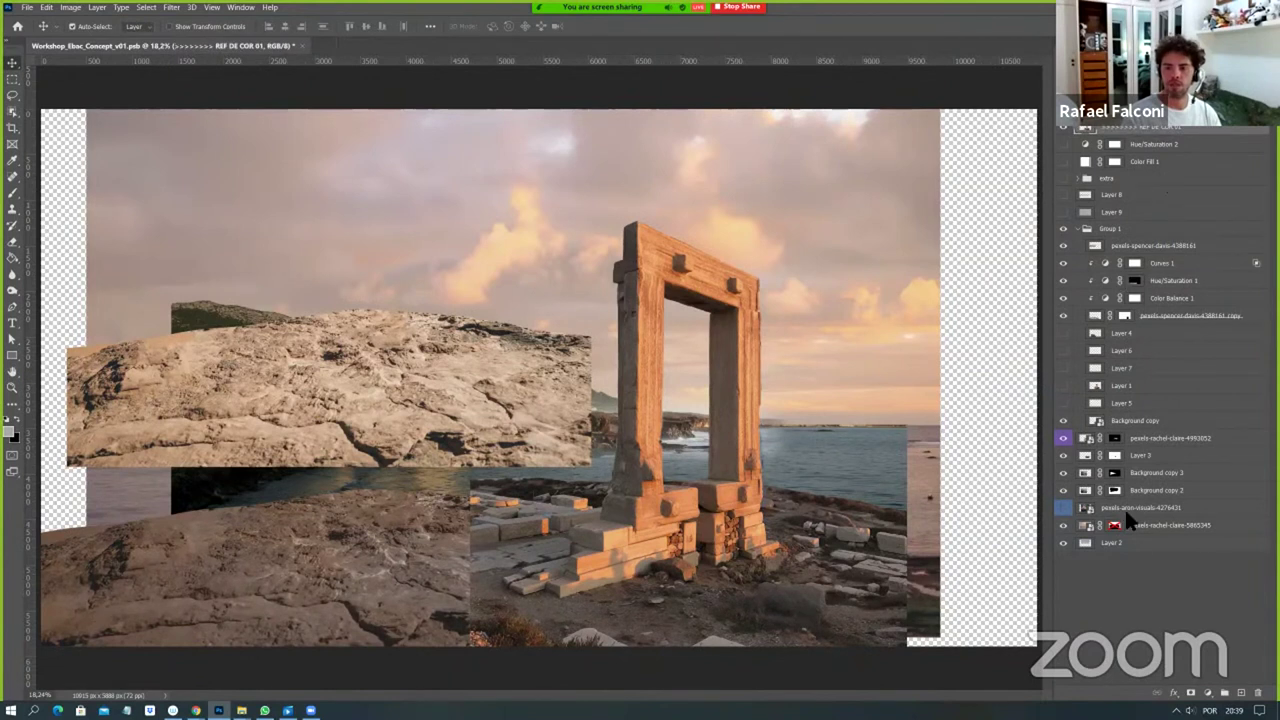
pyautogui.rightClick(1142, 537)
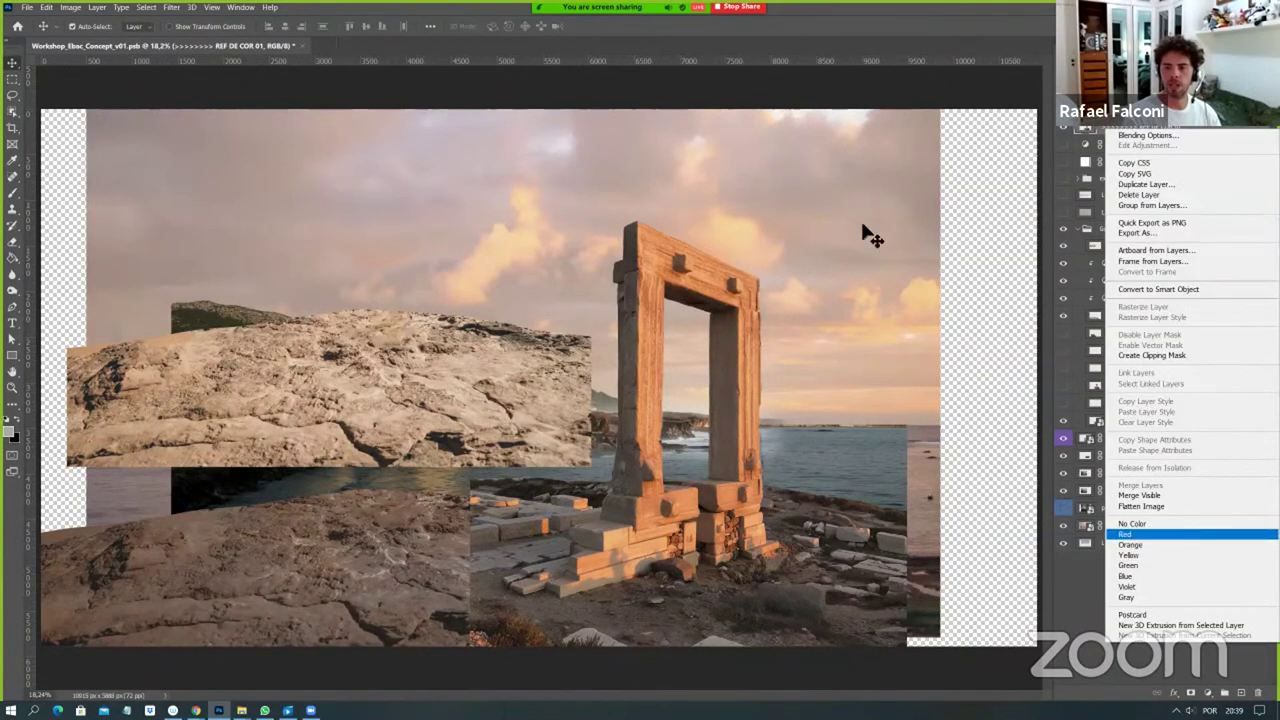
pyautogui.press('Return')
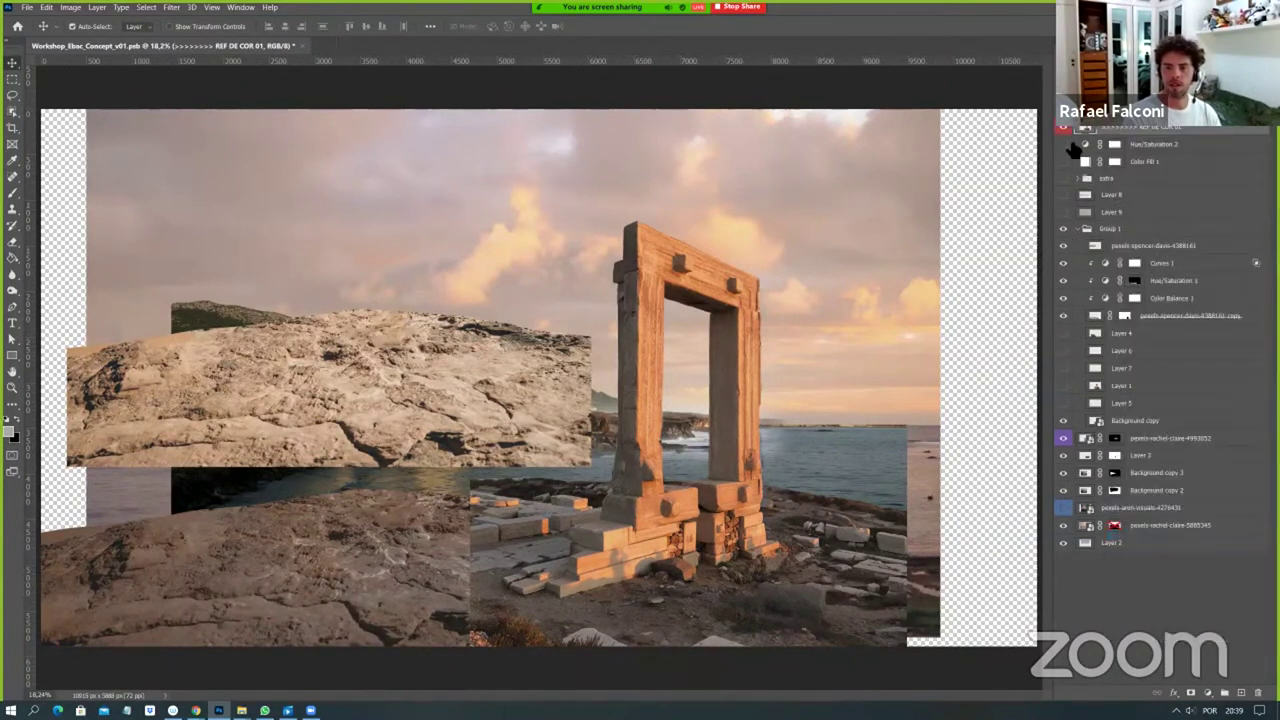
# Hide the color reference layer and give the rock patch layer an orange label.
pyautogui.click(1090, 245)
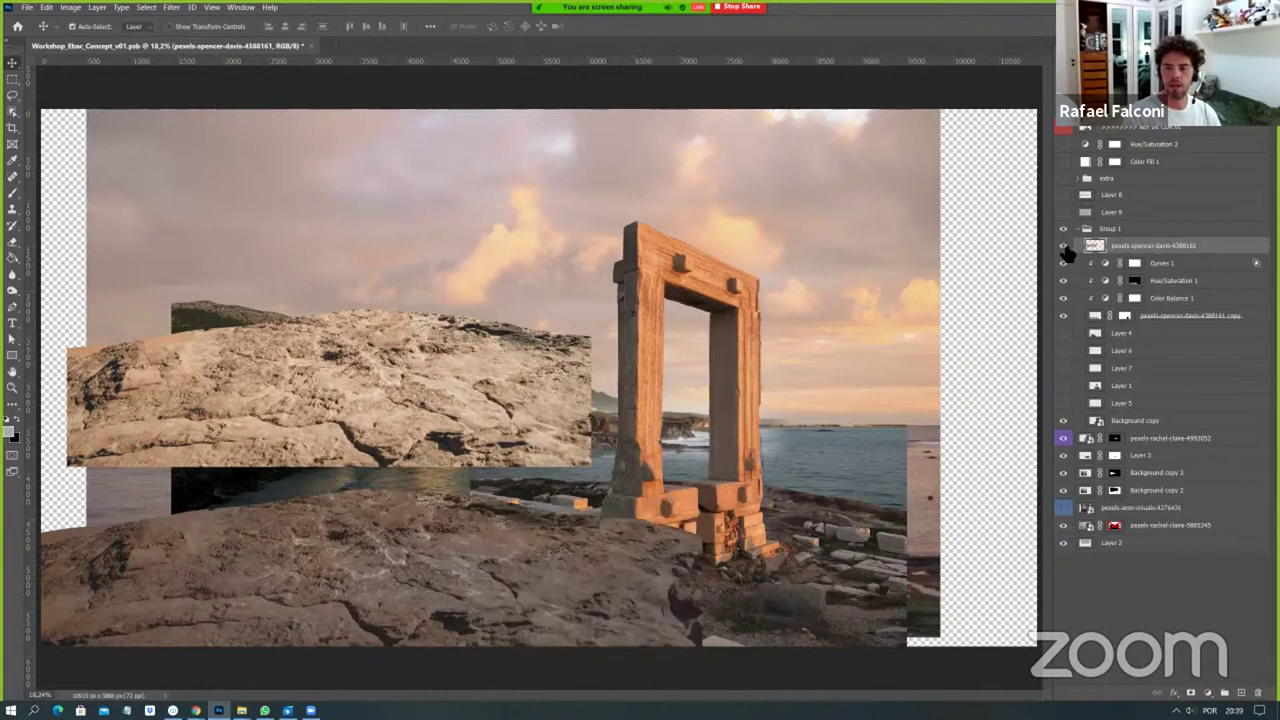
pyautogui.rightClick(1150, 247)
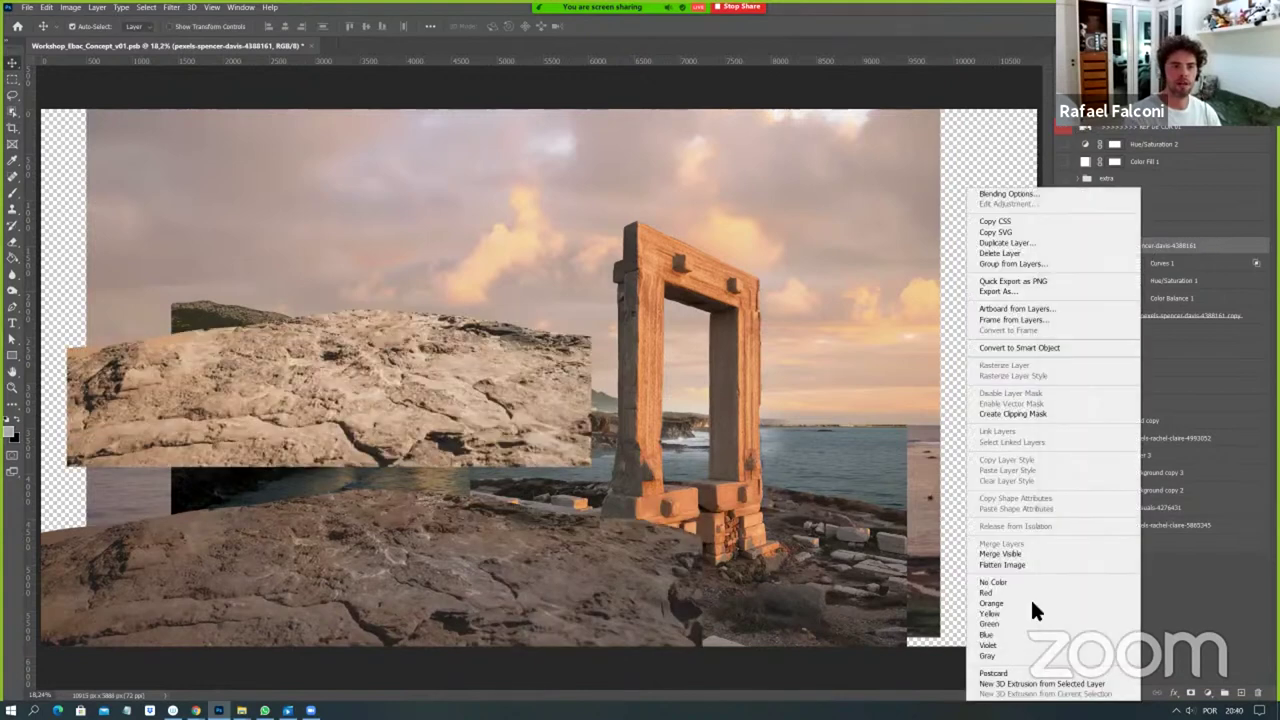
pyautogui.click(1000, 608)
# Start Match Color on the rock patch with Workshop_Ebac_Concept_v01.psb as source and the ">>>>>>>> REF DE COR 01" layer as reference.
pyautogui.click(70, 8)
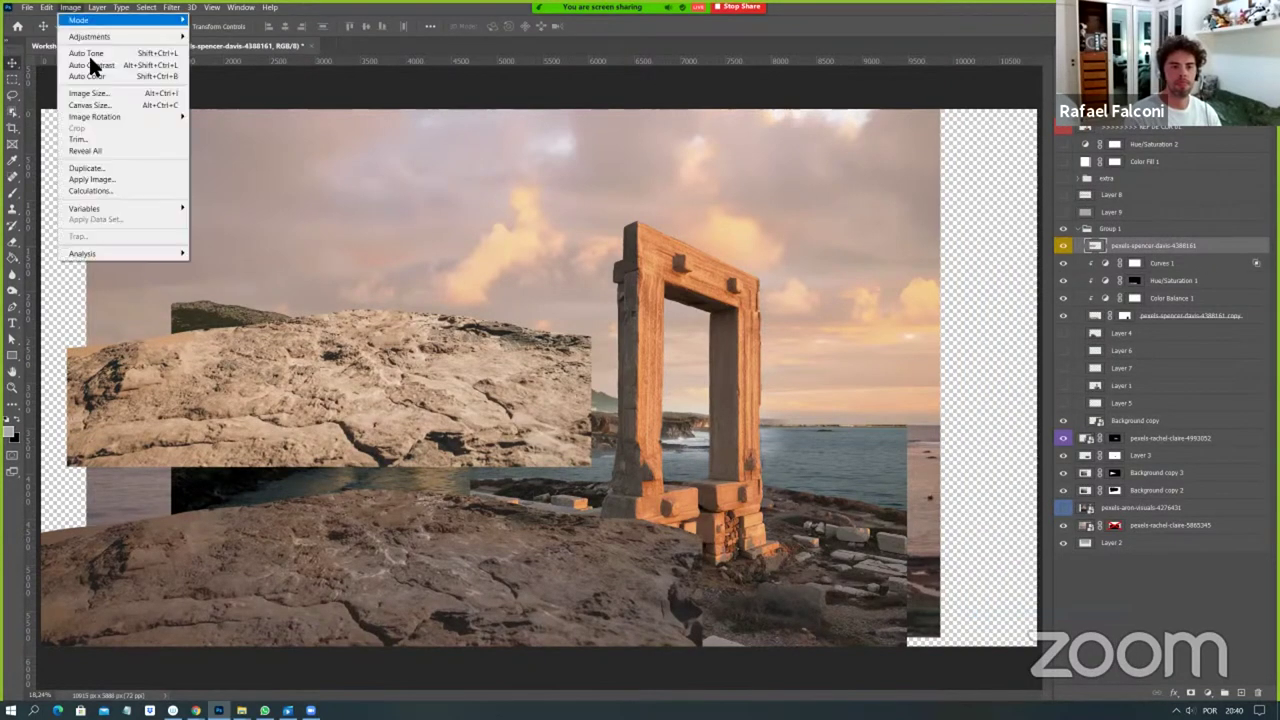
pyautogui.moveTo(105, 37)
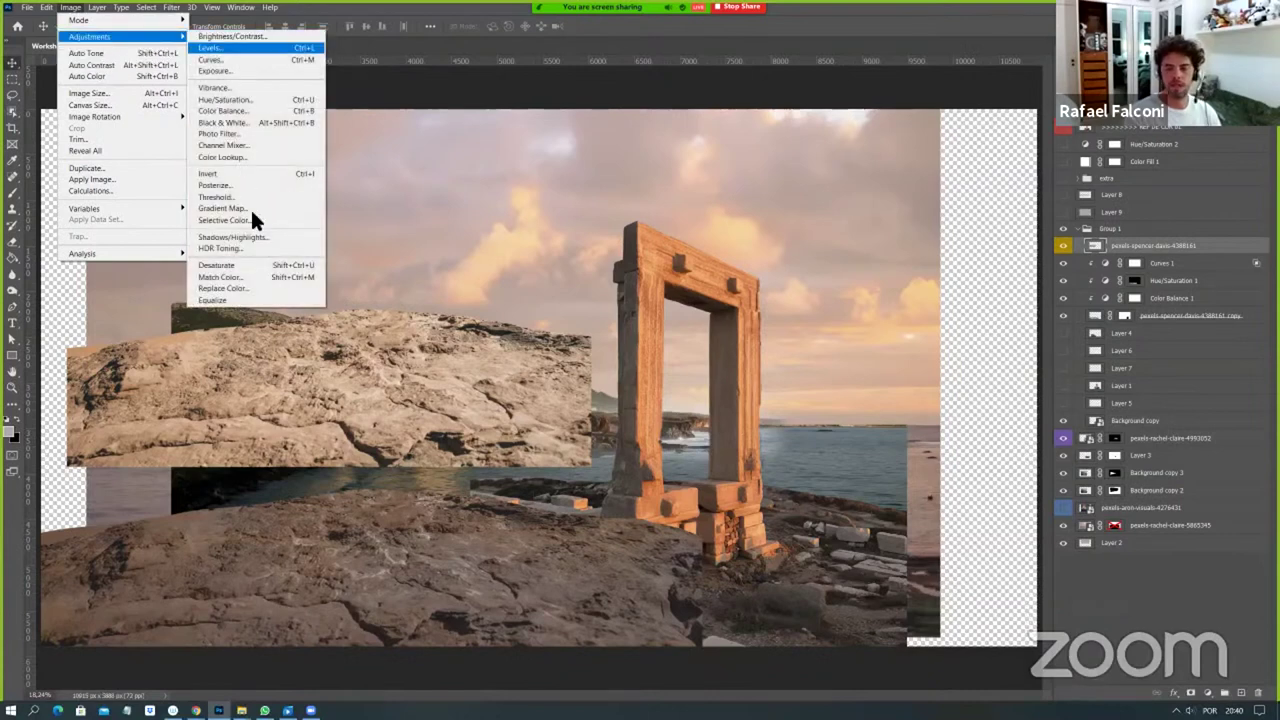
pyautogui.click(246, 275)
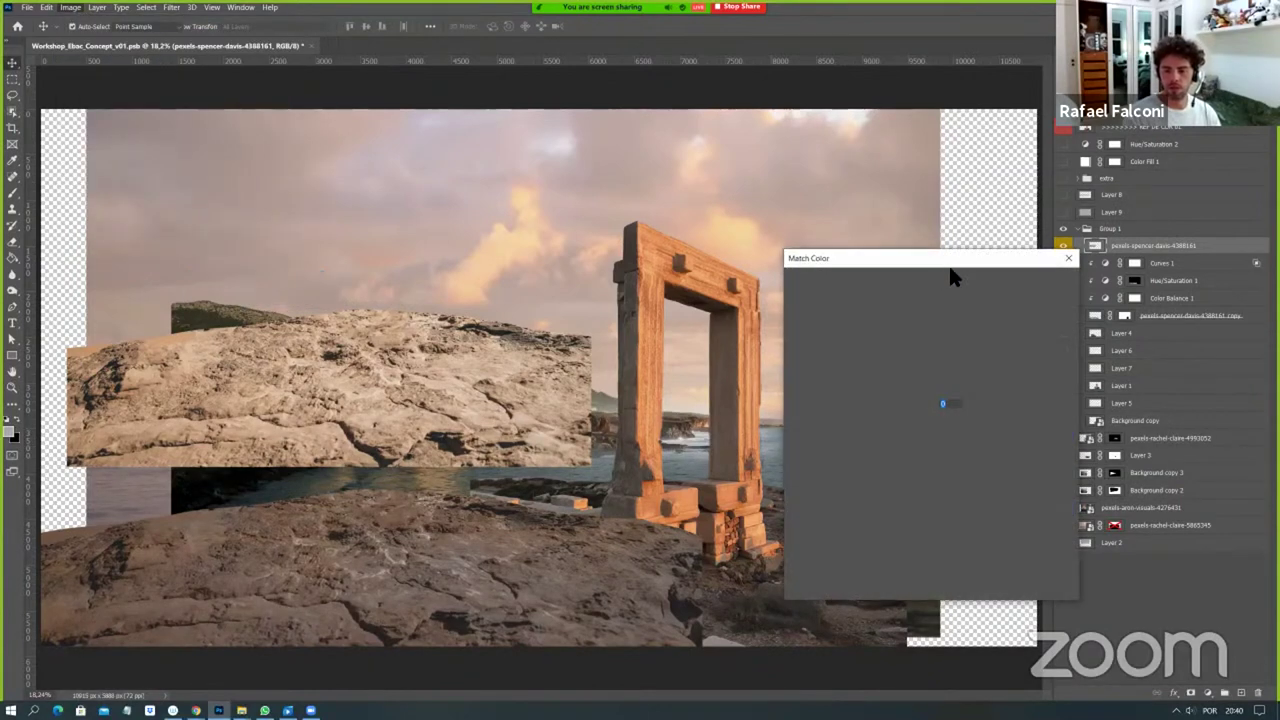
pyautogui.click(880, 529)
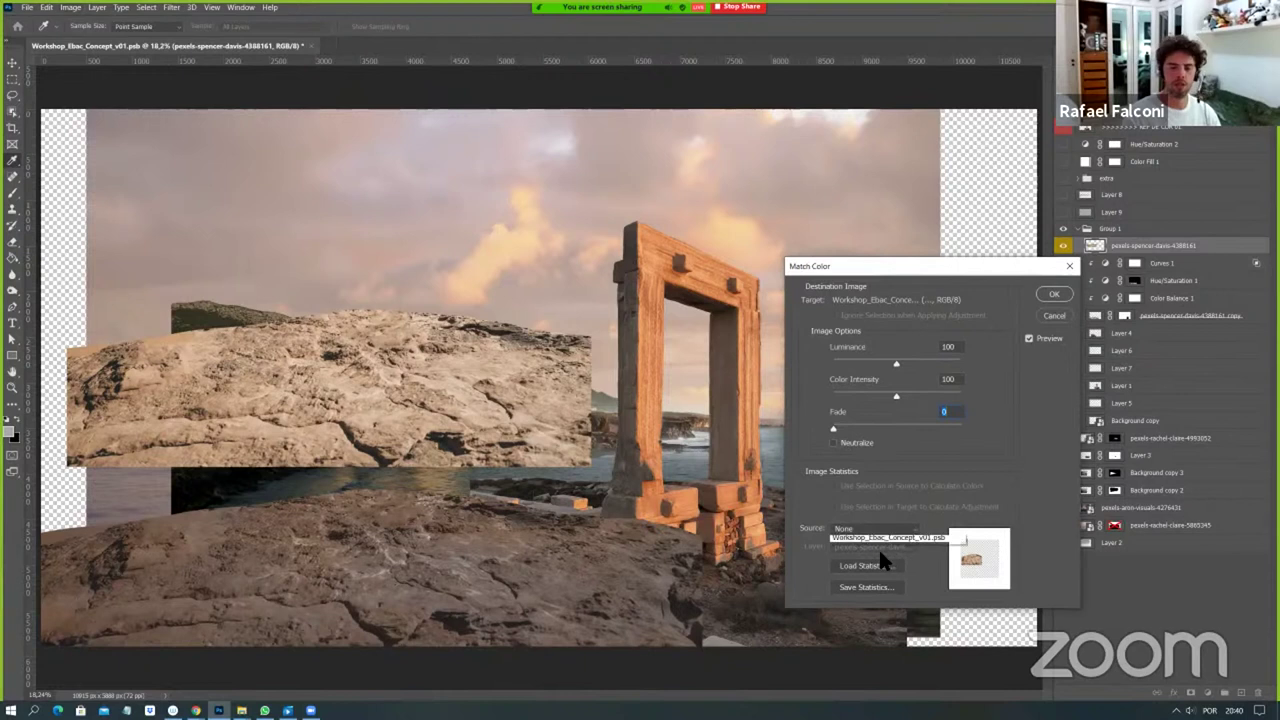
pyautogui.click(900, 555)
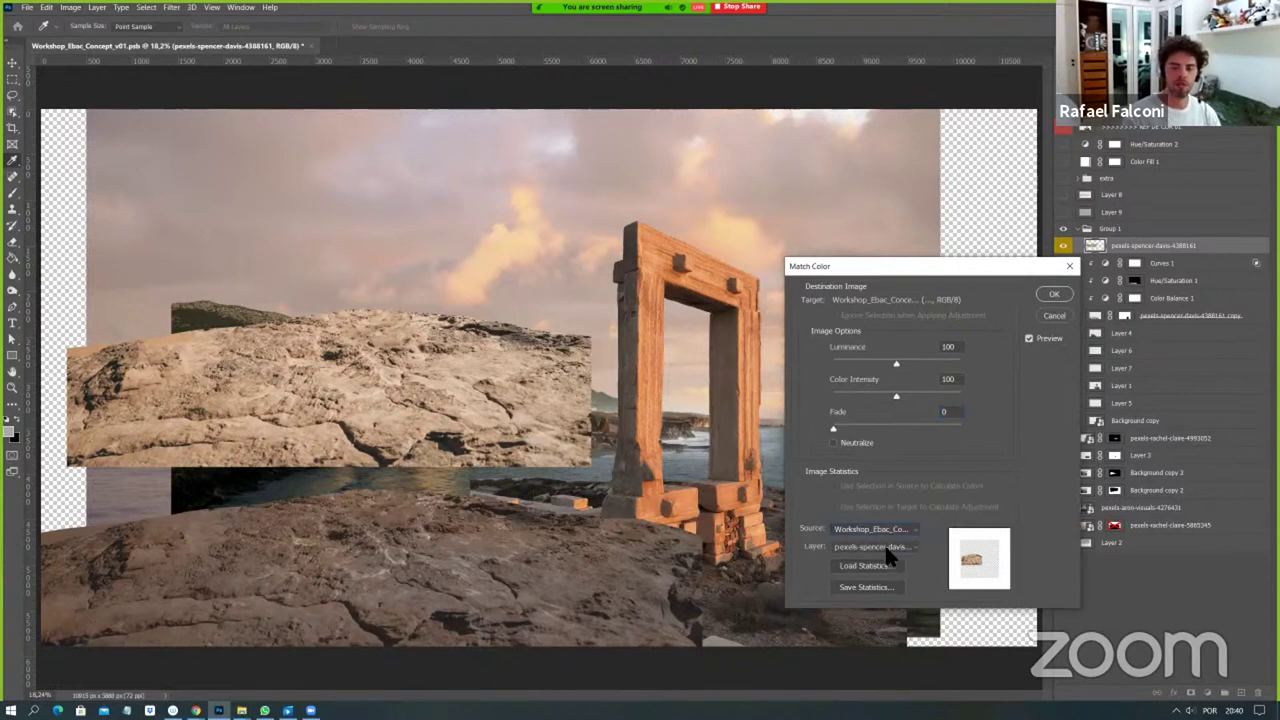
pyautogui.click(886, 547)
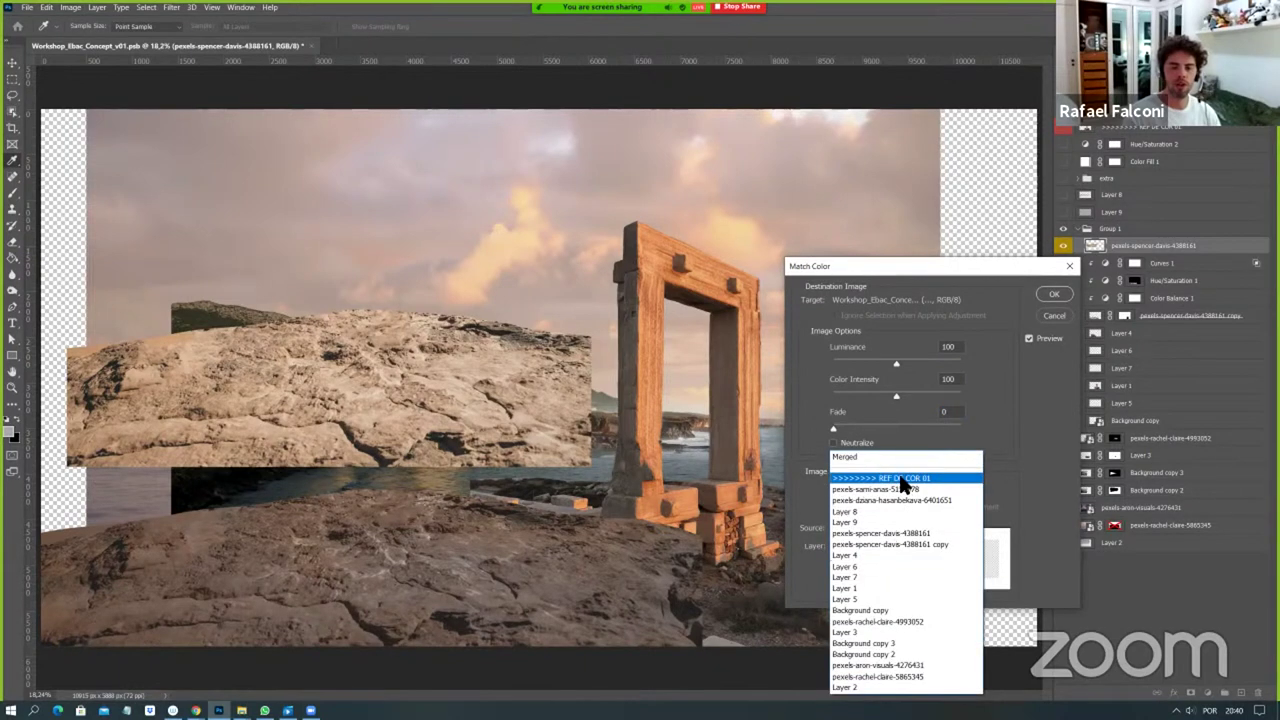
pyautogui.click(905, 478)
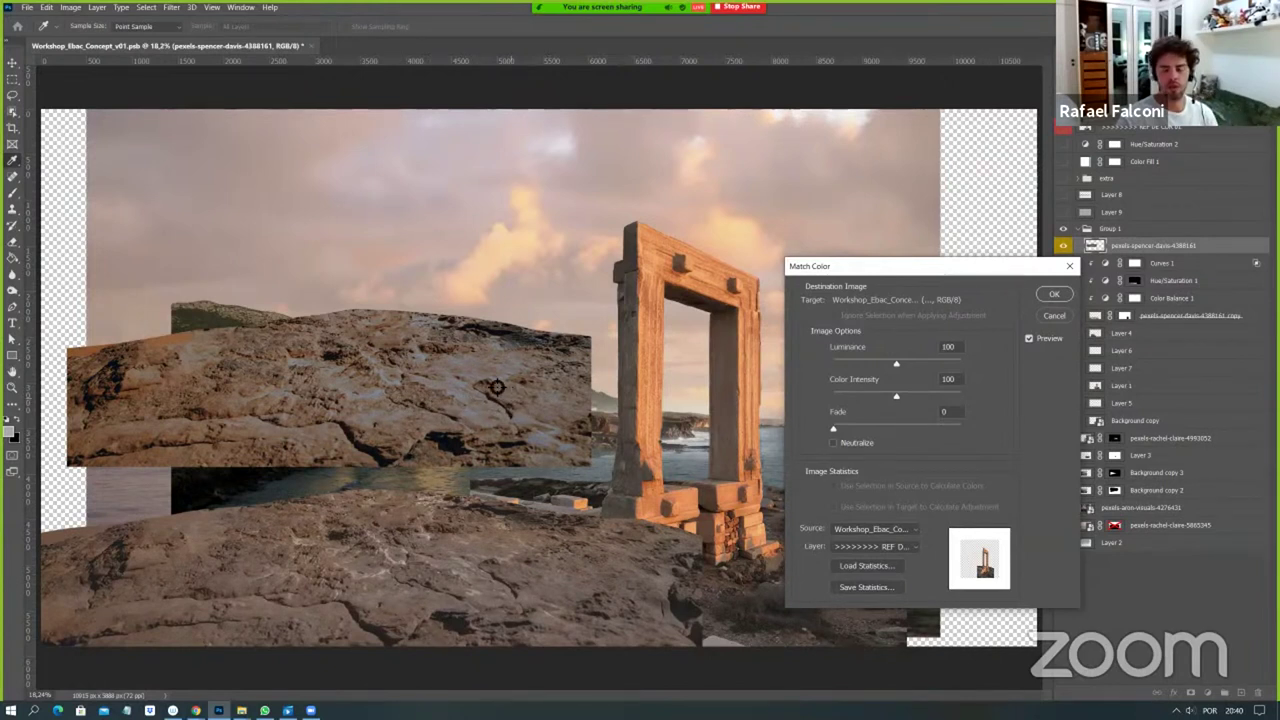
# Set the Match Color luminance to 171 and the color intensity to 165.
pyautogui.click(856, 363)
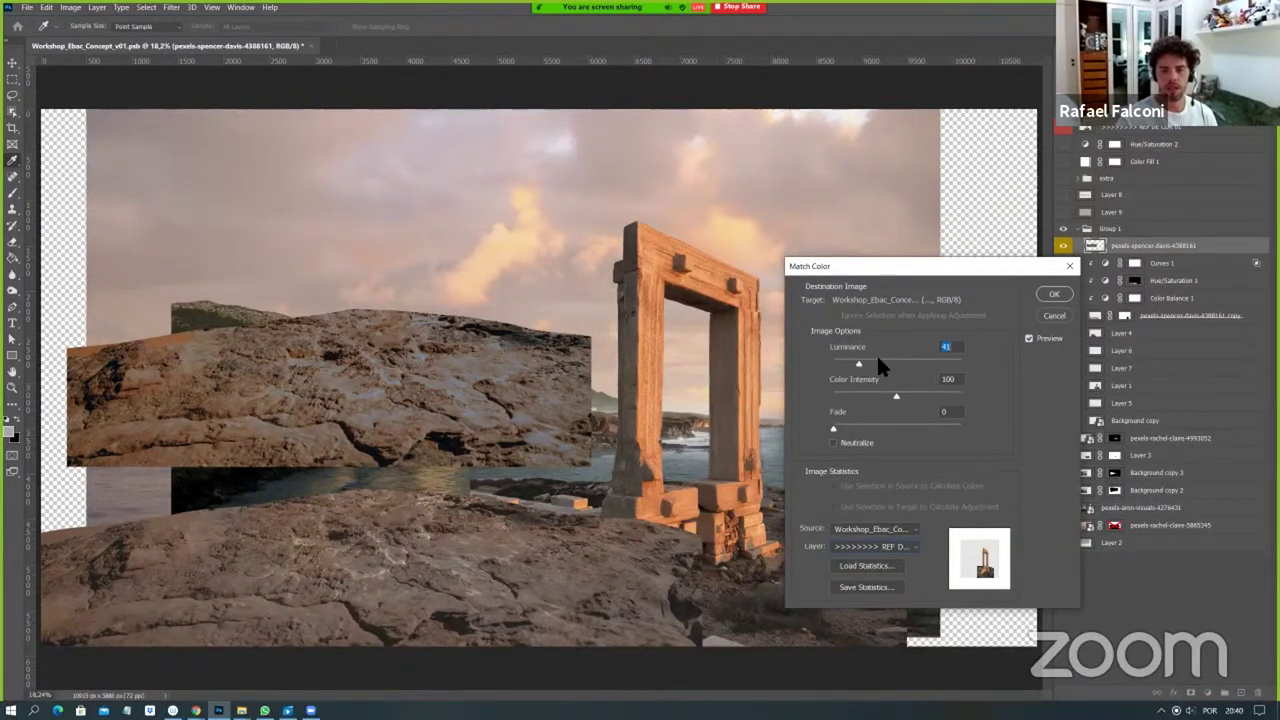
pyautogui.moveTo(878, 366); pyautogui.dragTo(917, 366)
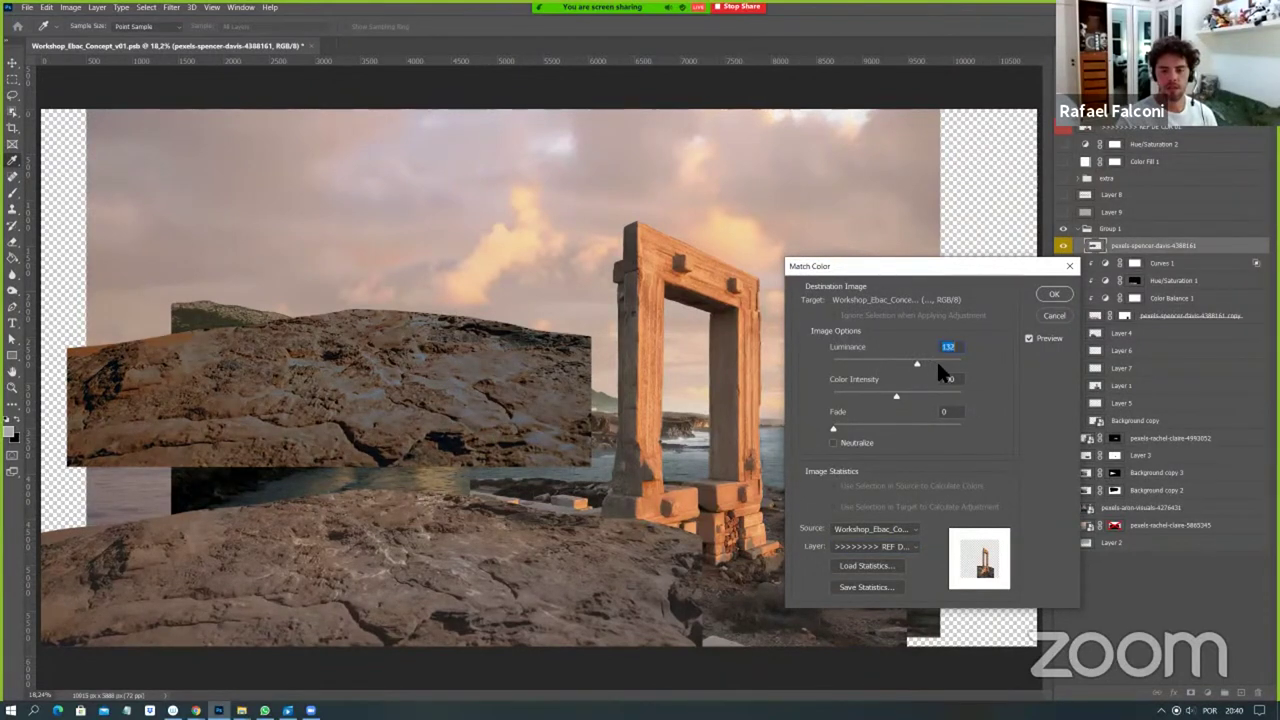
pyautogui.click(944, 365)
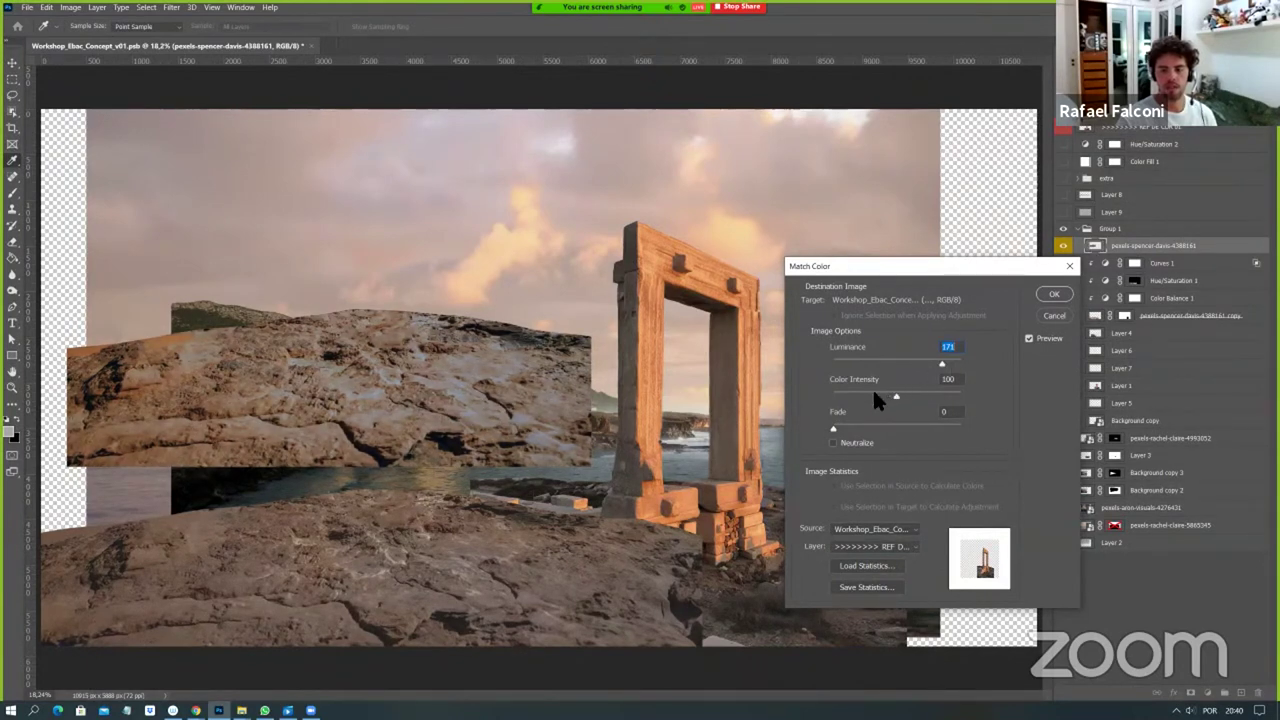
pyautogui.click(932, 396)
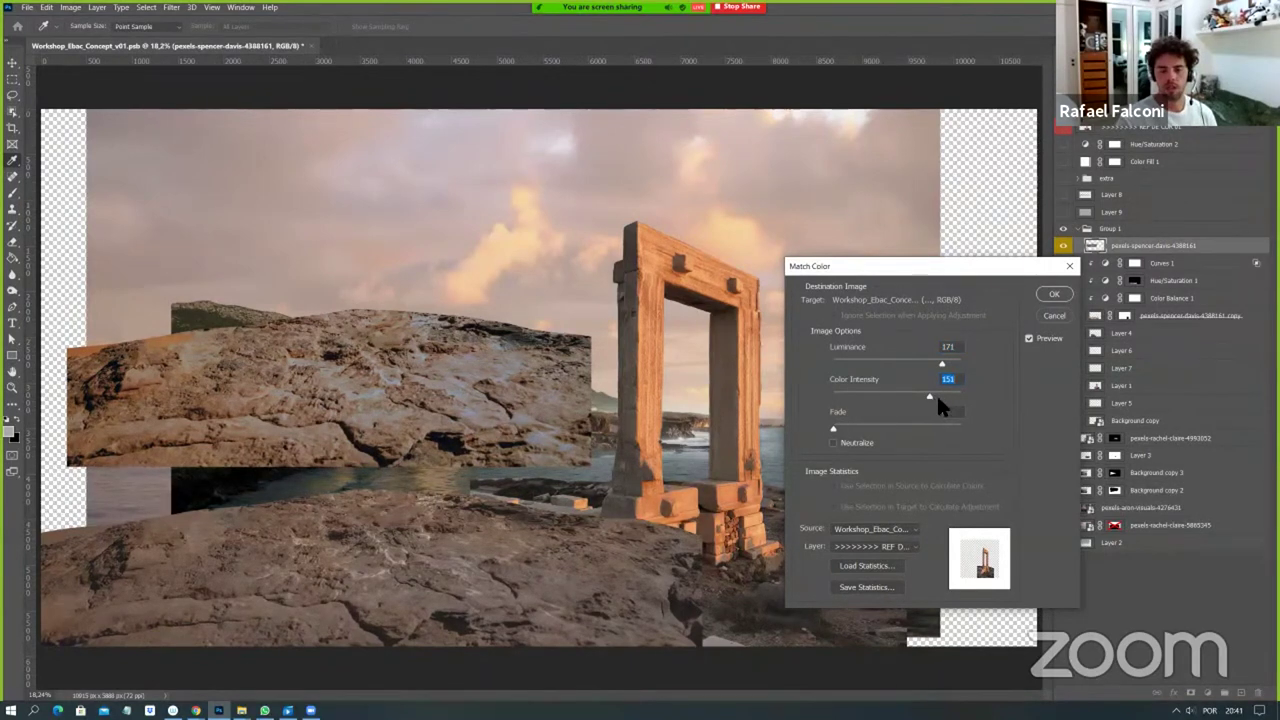
pyautogui.click(936, 398)
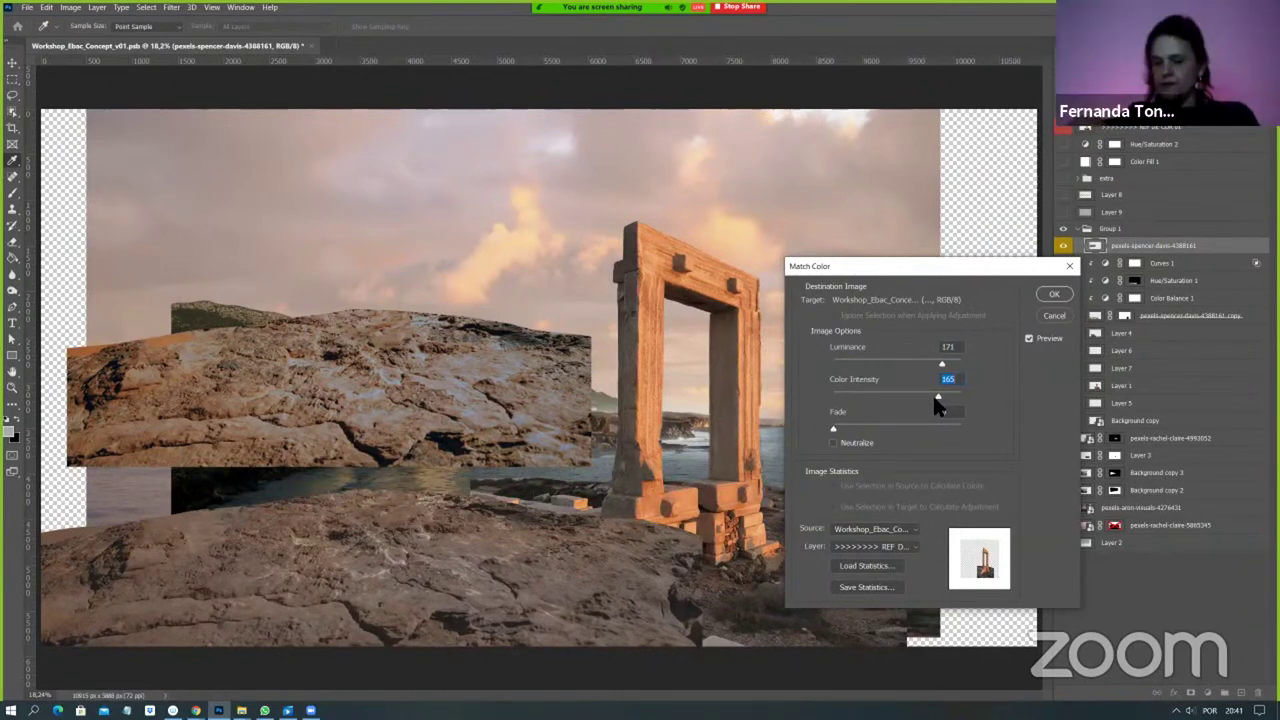
# Set the Match Color fade to 50, preview the Neutralize option, and apply the adjustment without it.
pyautogui.click(848, 426)
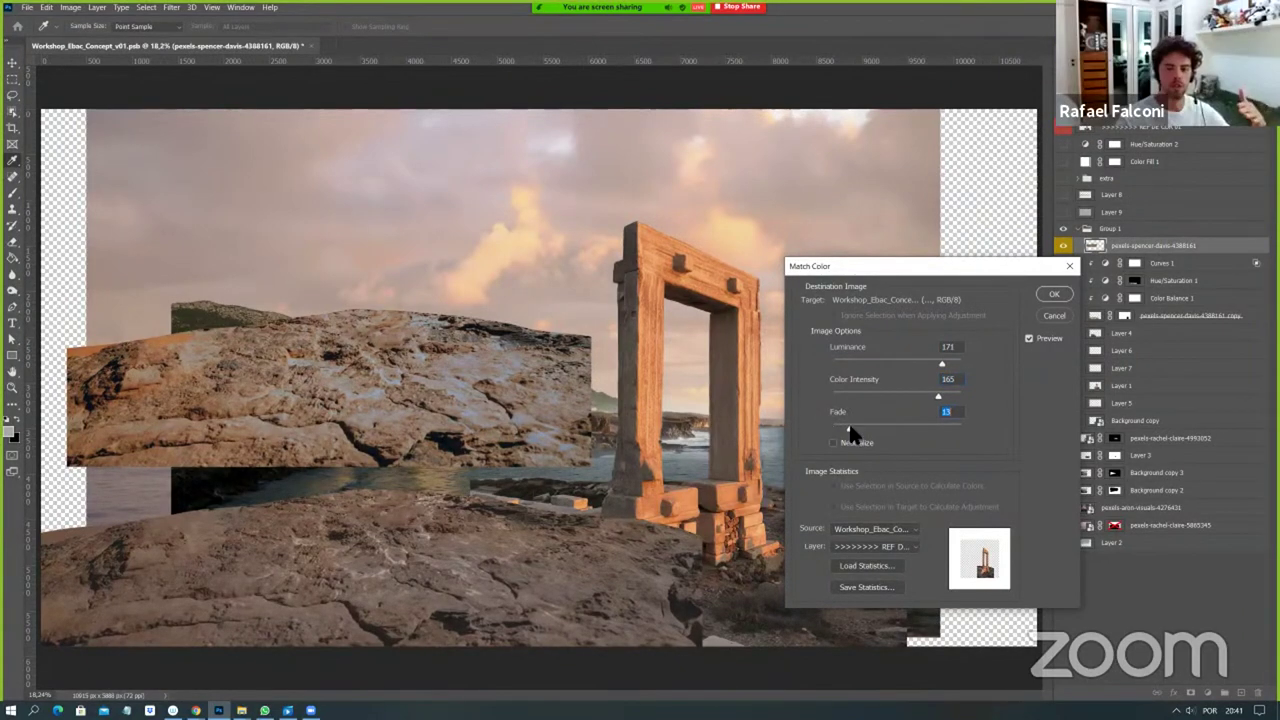
pyautogui.click(872, 424)
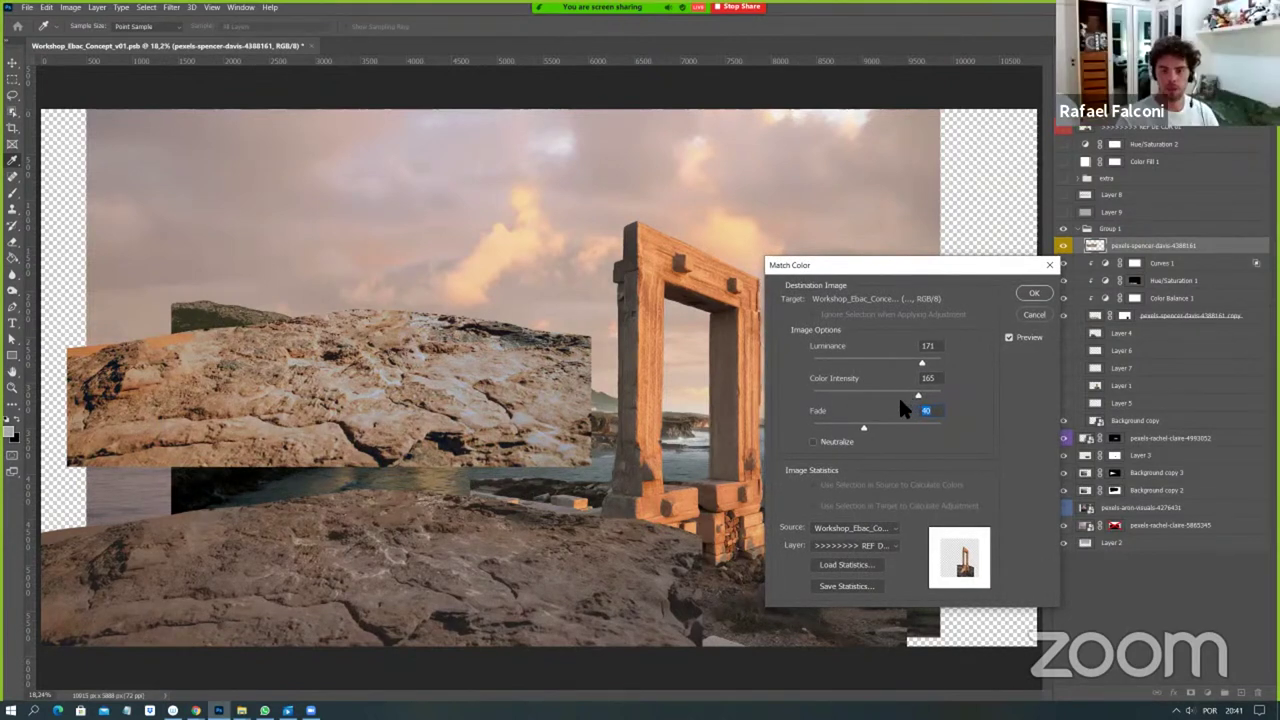
pyautogui.write('39')
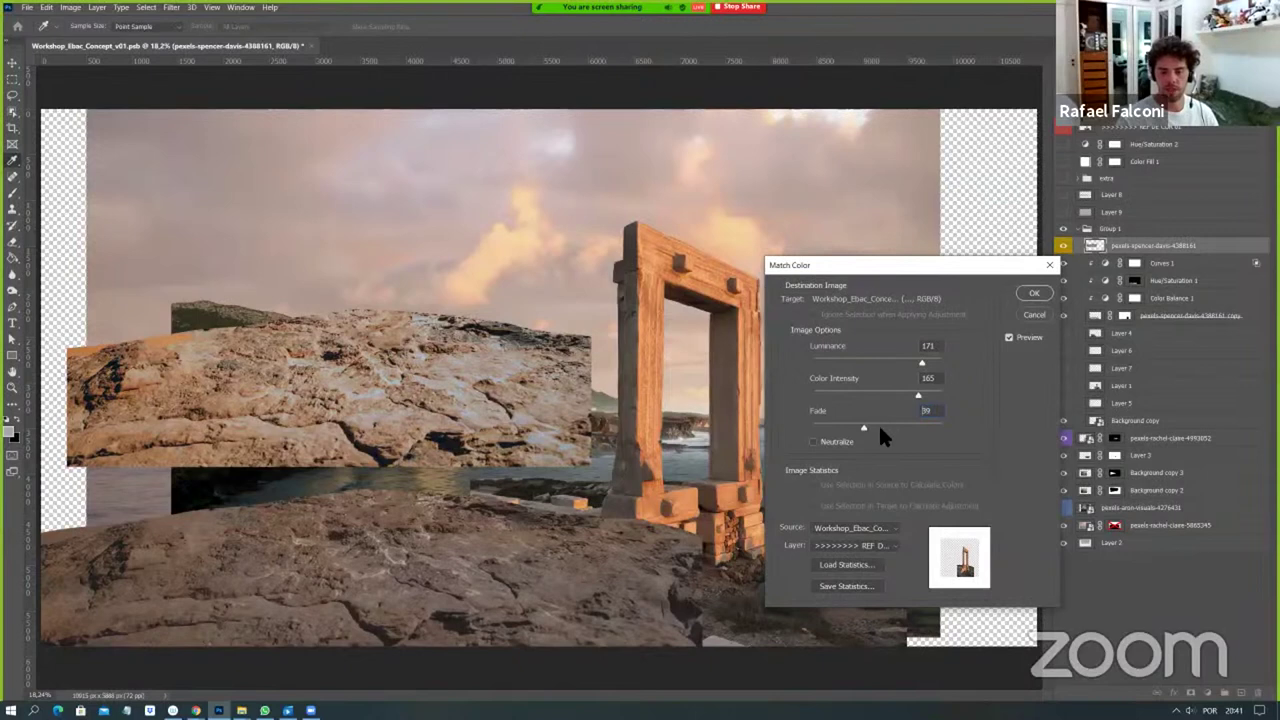
pyautogui.click(883, 429)
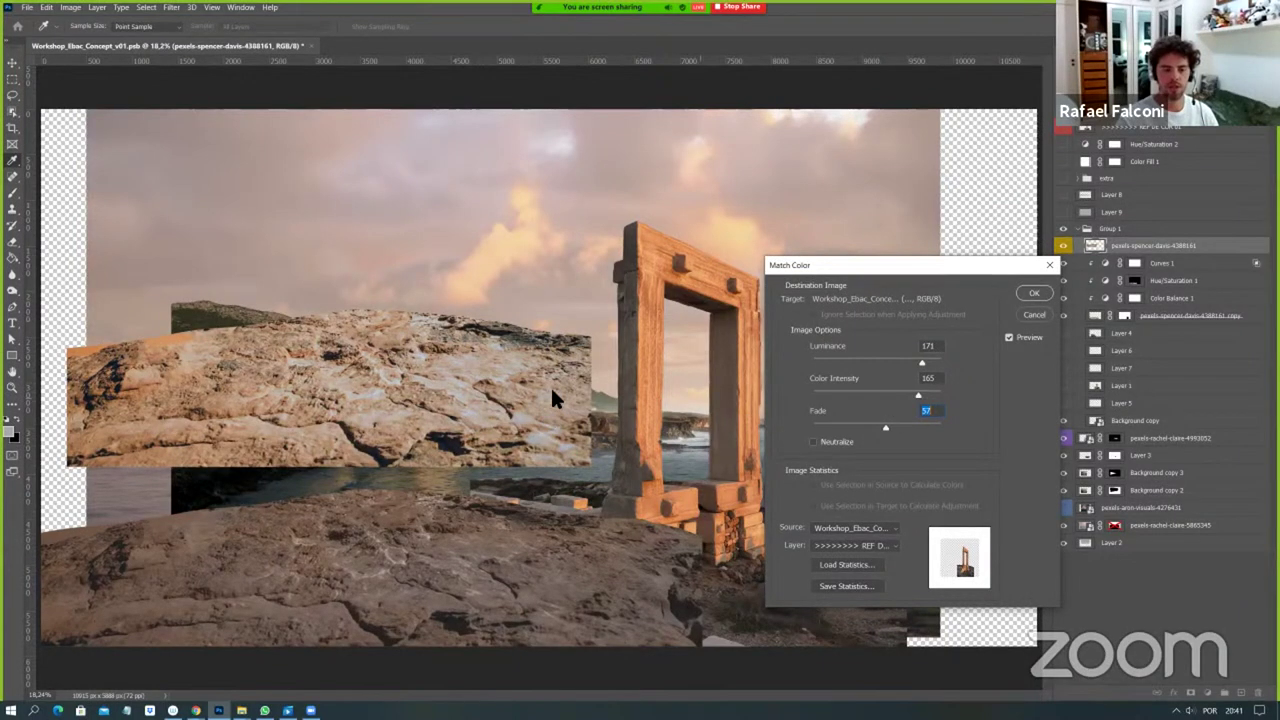
pyautogui.write('50')
pyautogui.click(815, 441)
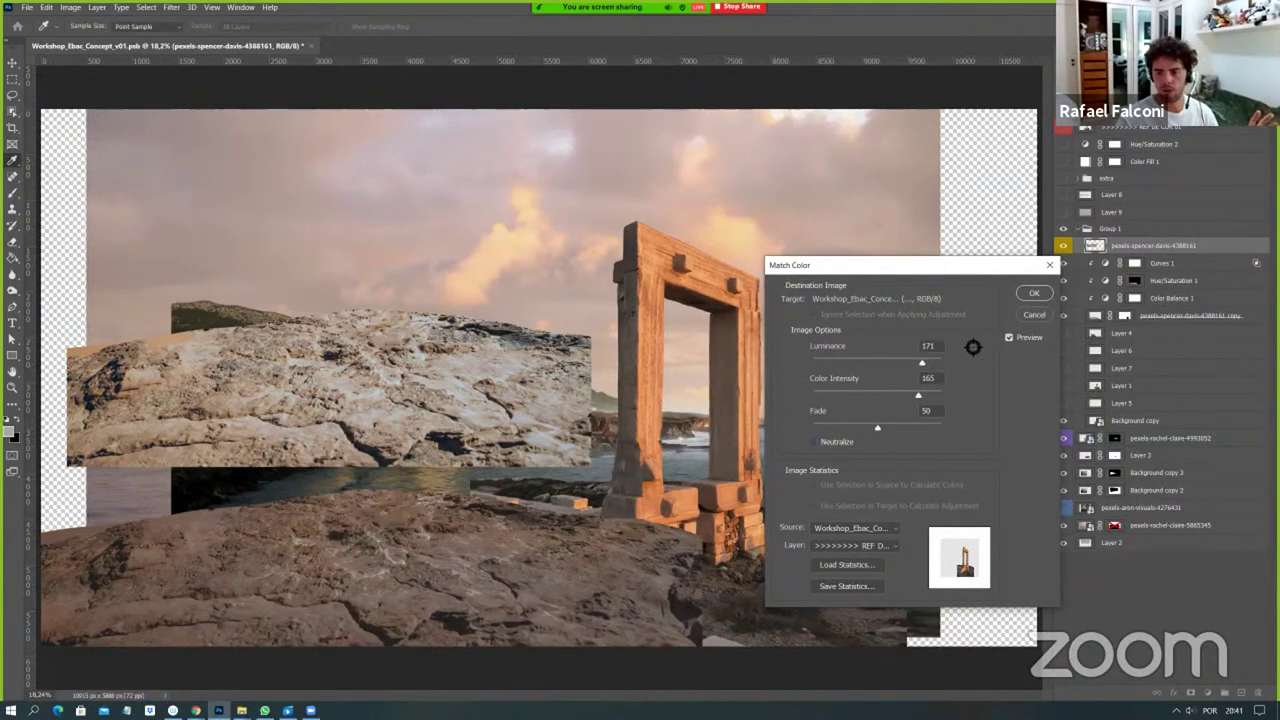
pyautogui.click(1032, 292)
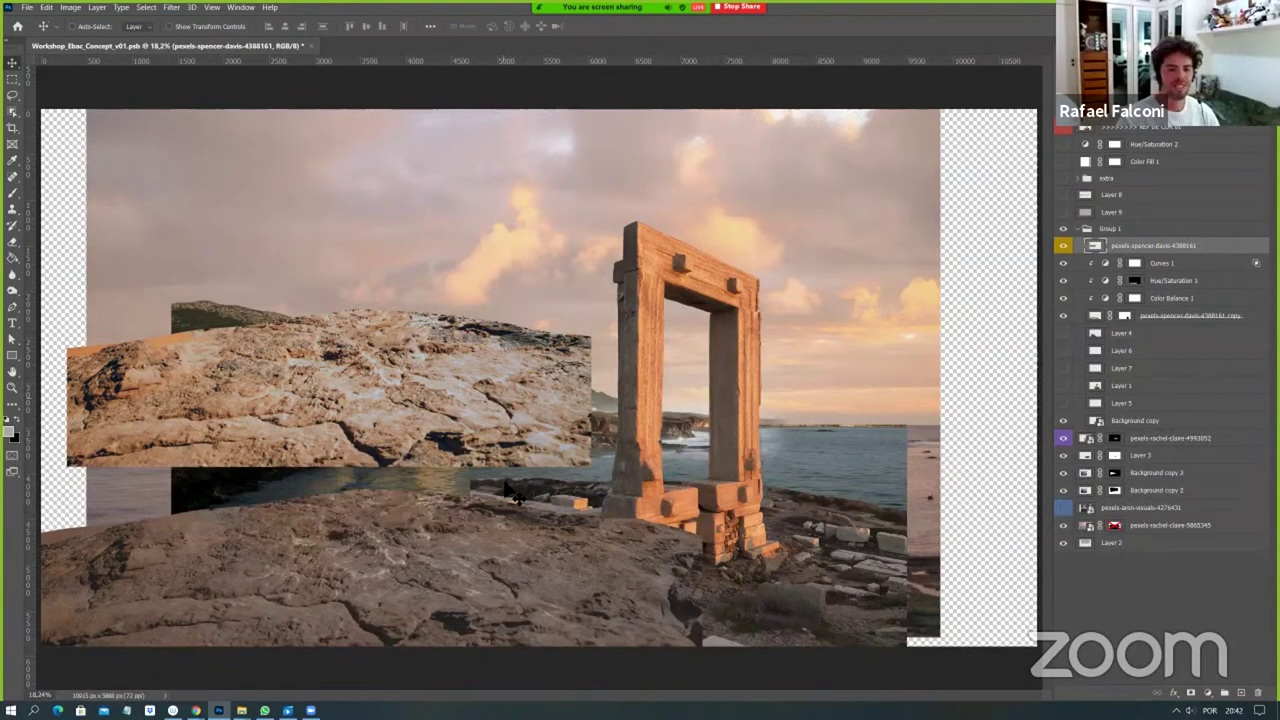
# Place the color-matched rock patch over the foreground rock beside the gate and compare the two by toggling the patch's visibility.
pyautogui.moveTo(400, 455); pyautogui.dragTo(405, 540)
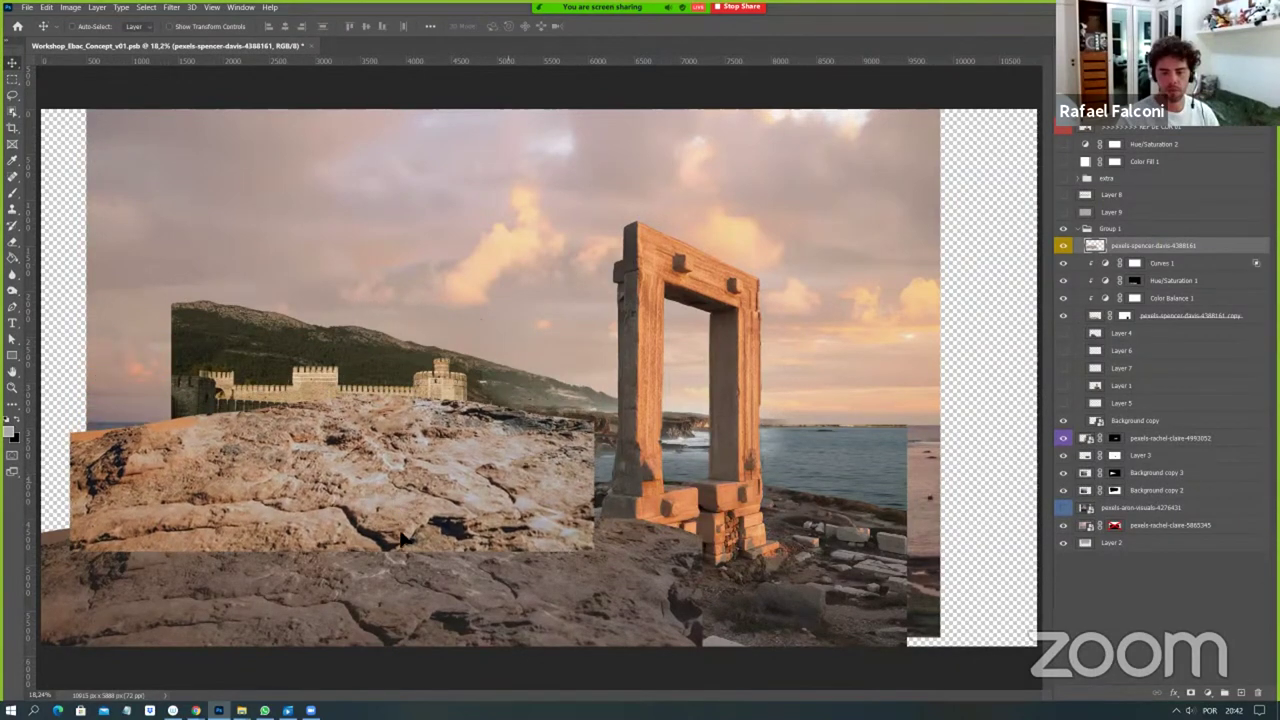
pyautogui.moveTo(490, 593); pyautogui.dragTo(496, 534)
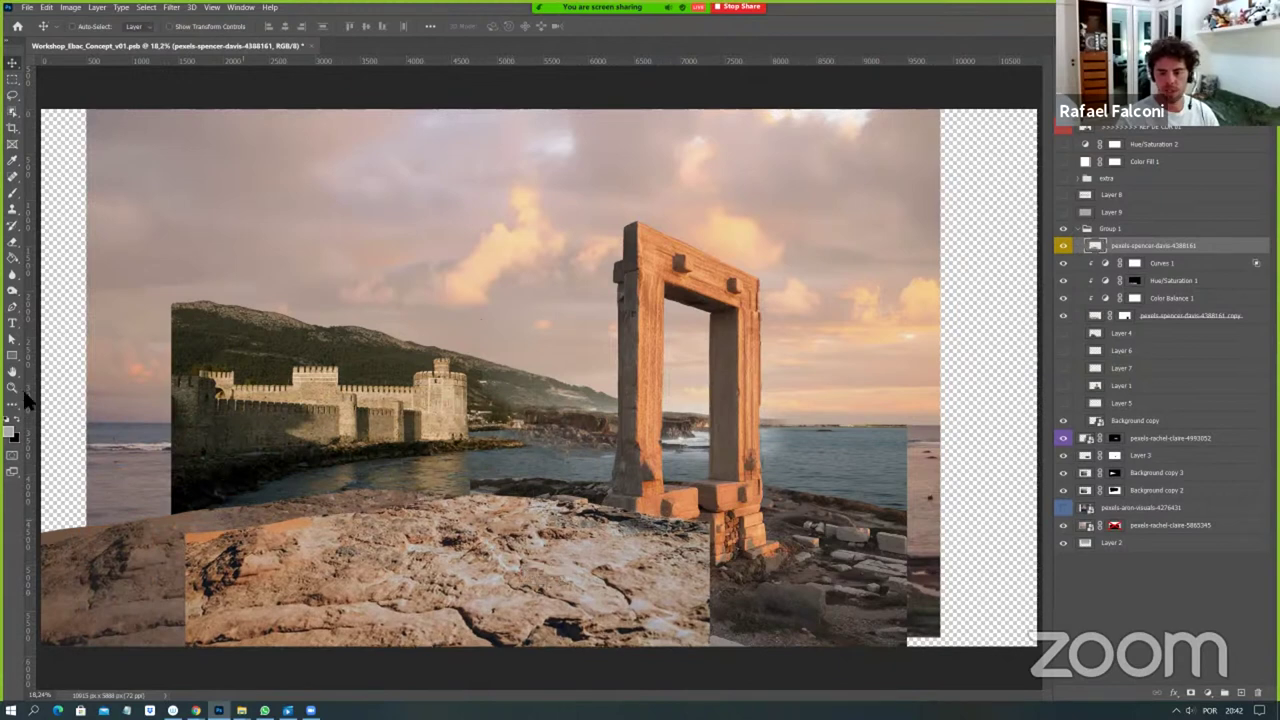
pyautogui.press('z')
pyautogui.click(410, 588)
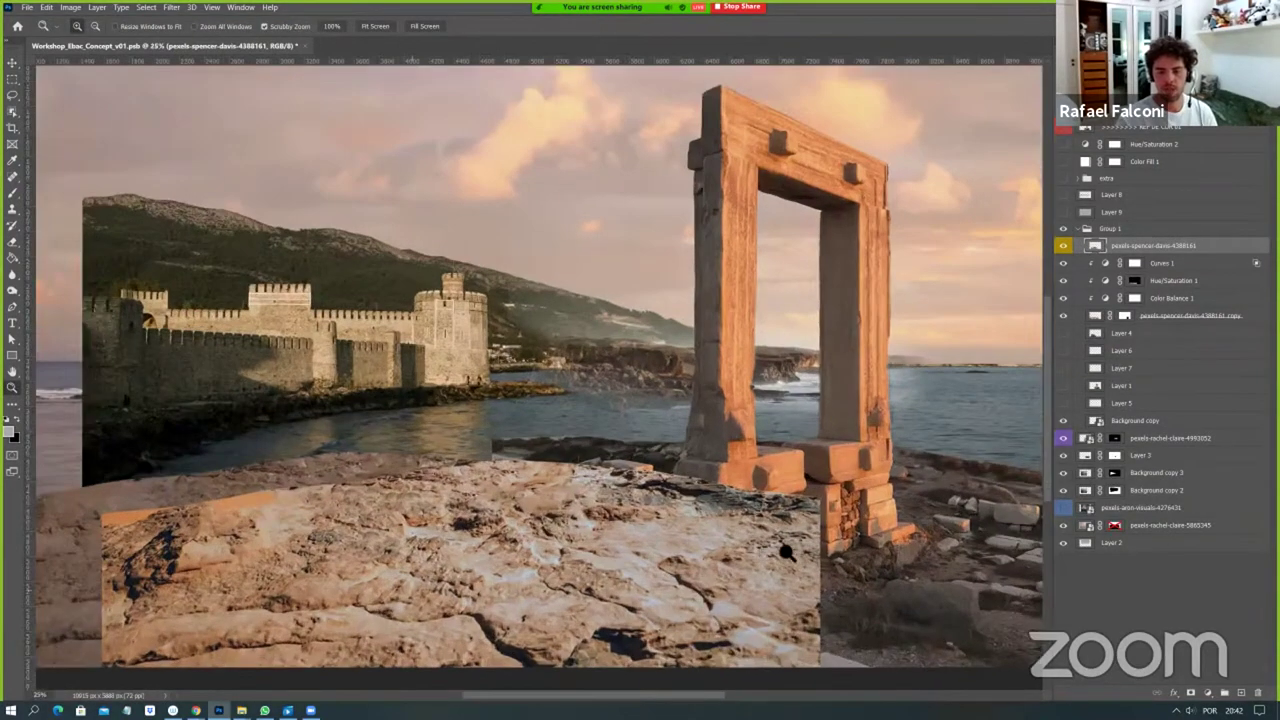
pyautogui.click(786, 551)
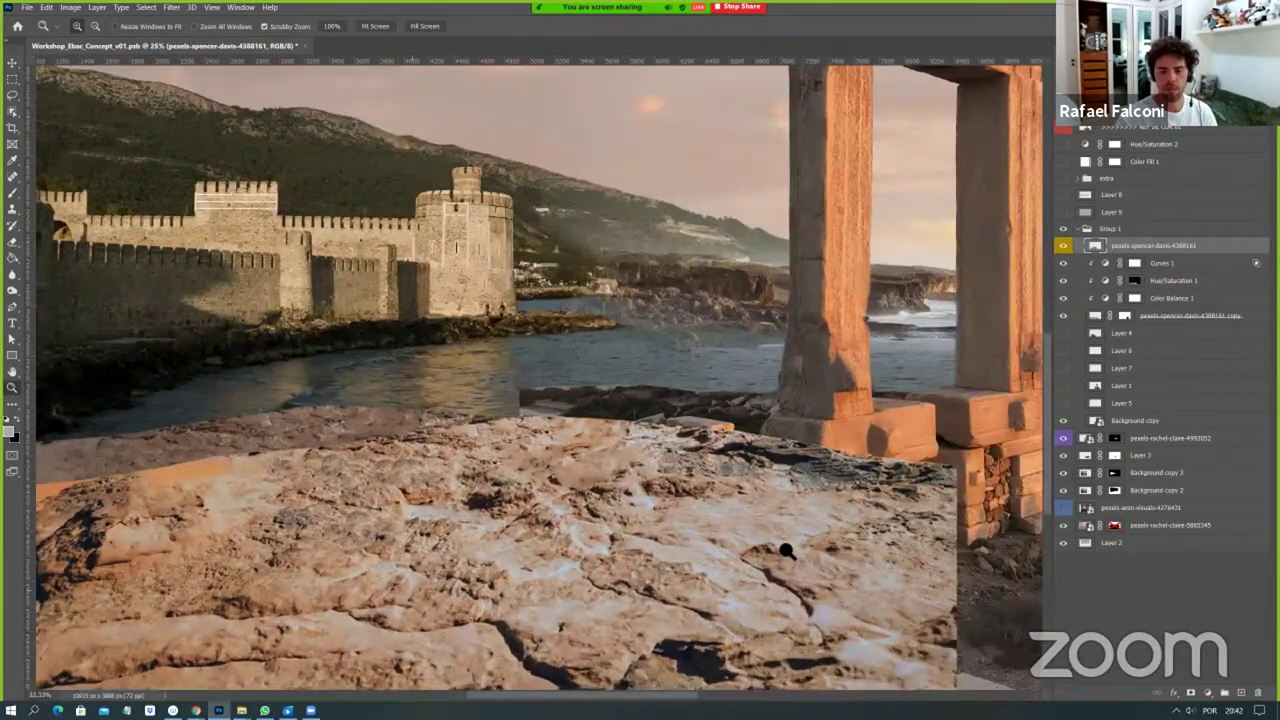
pyautogui.click(543, 494)
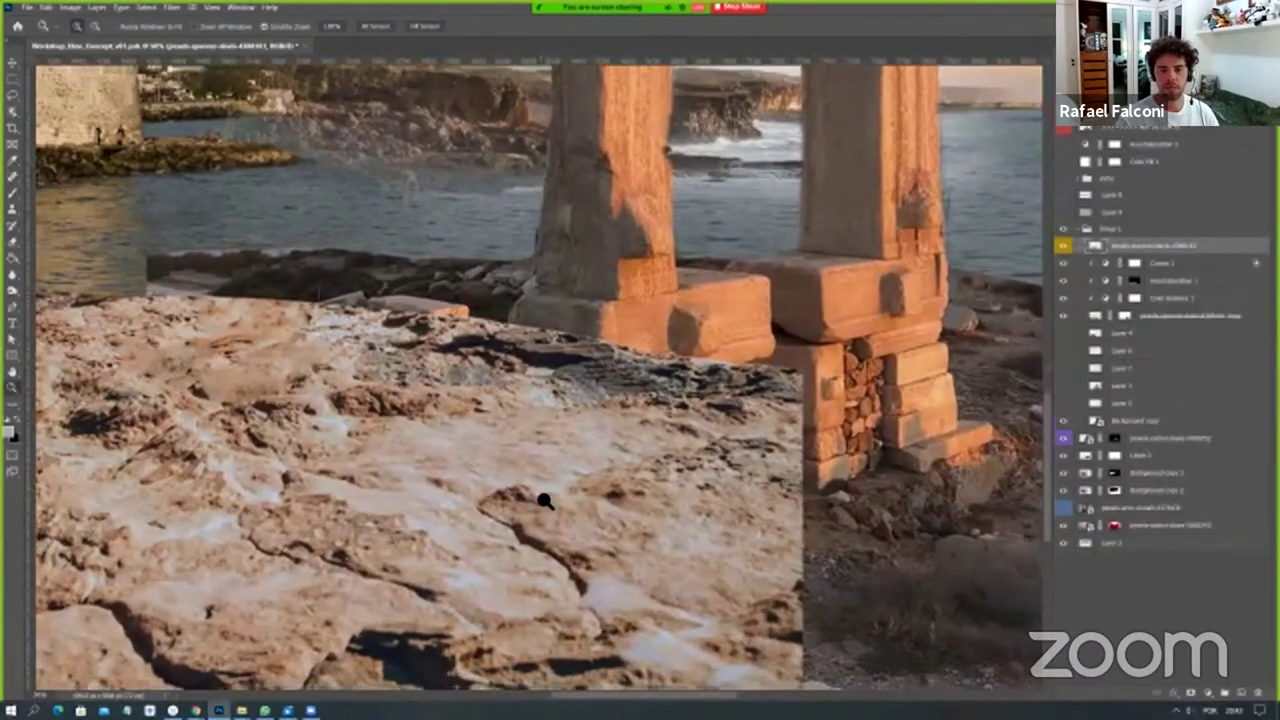
pyautogui.press('v')
pyautogui.moveTo(697, 455); pyautogui.dragTo(800, 447)
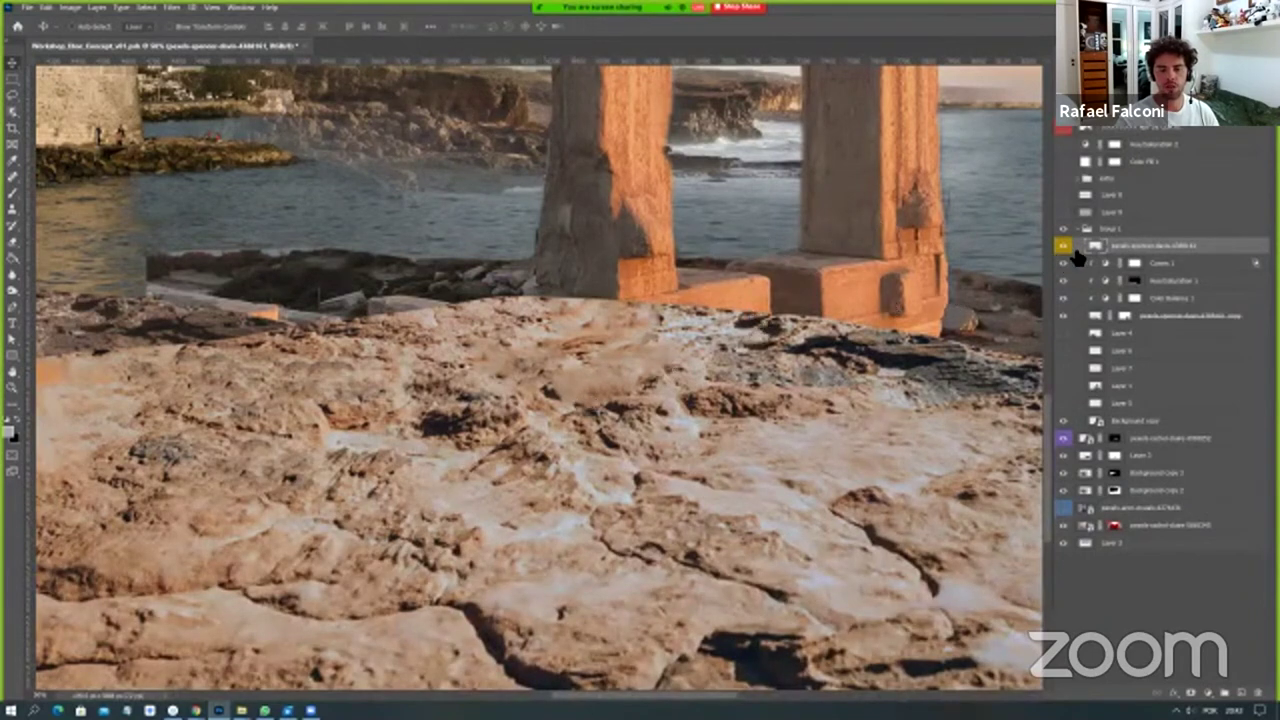
pyautogui.hotkey('ctrl', ',')
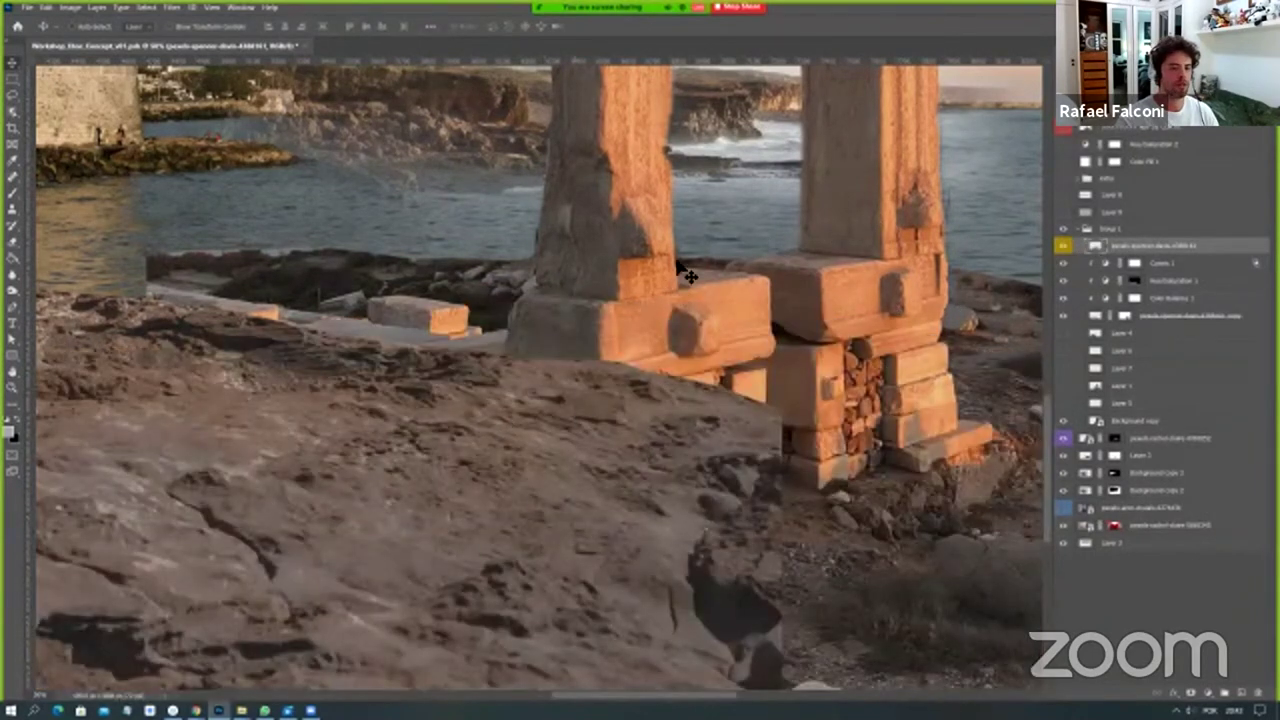
pyautogui.hotkey('ctrl', ',')
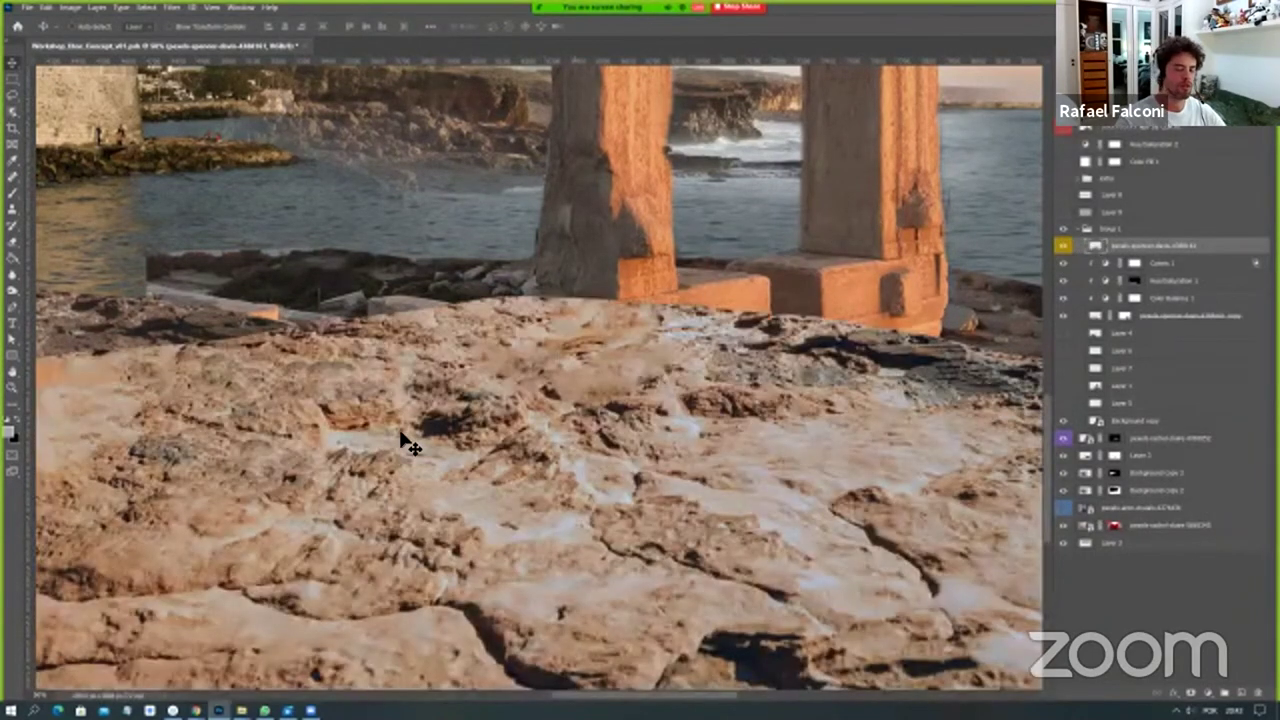
# Shift the rock patch back toward the castle side, scale it up to cover the foreground rock, and hide its layer.
pyautogui.press('z')
pyautogui.rightClick(318, 385)
pyautogui.click(340, 388)
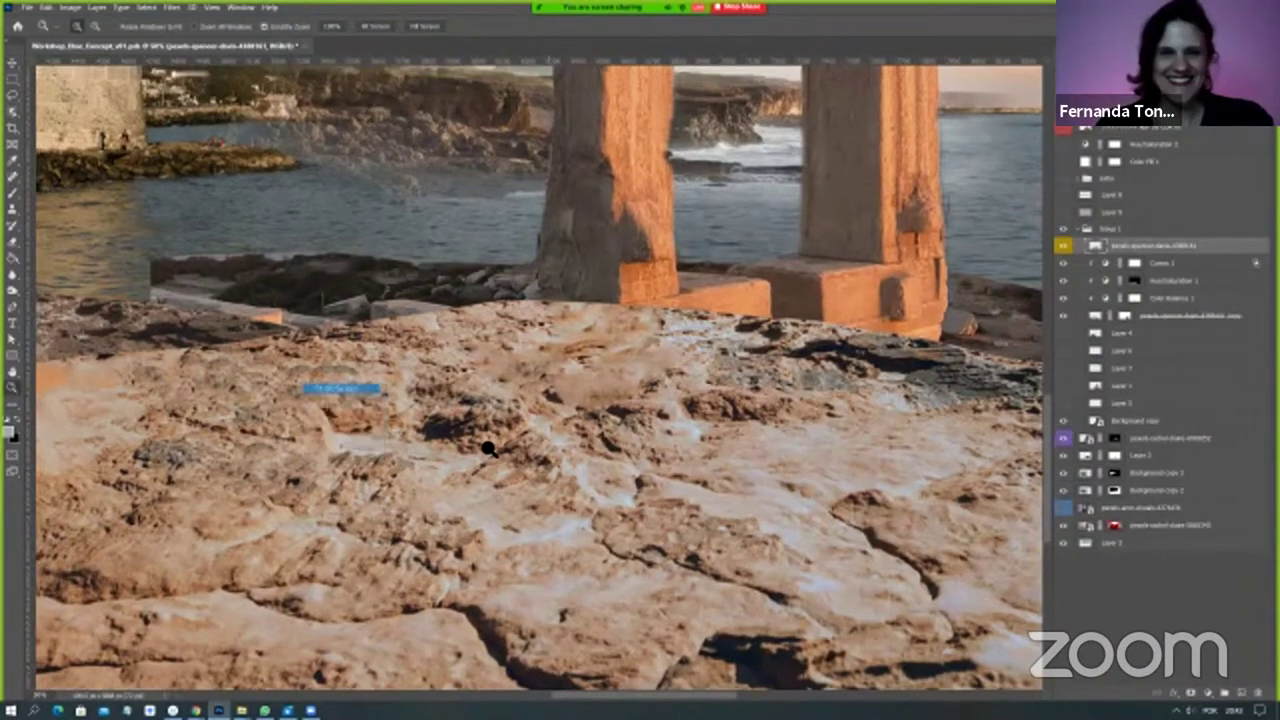
pyautogui.press('v')
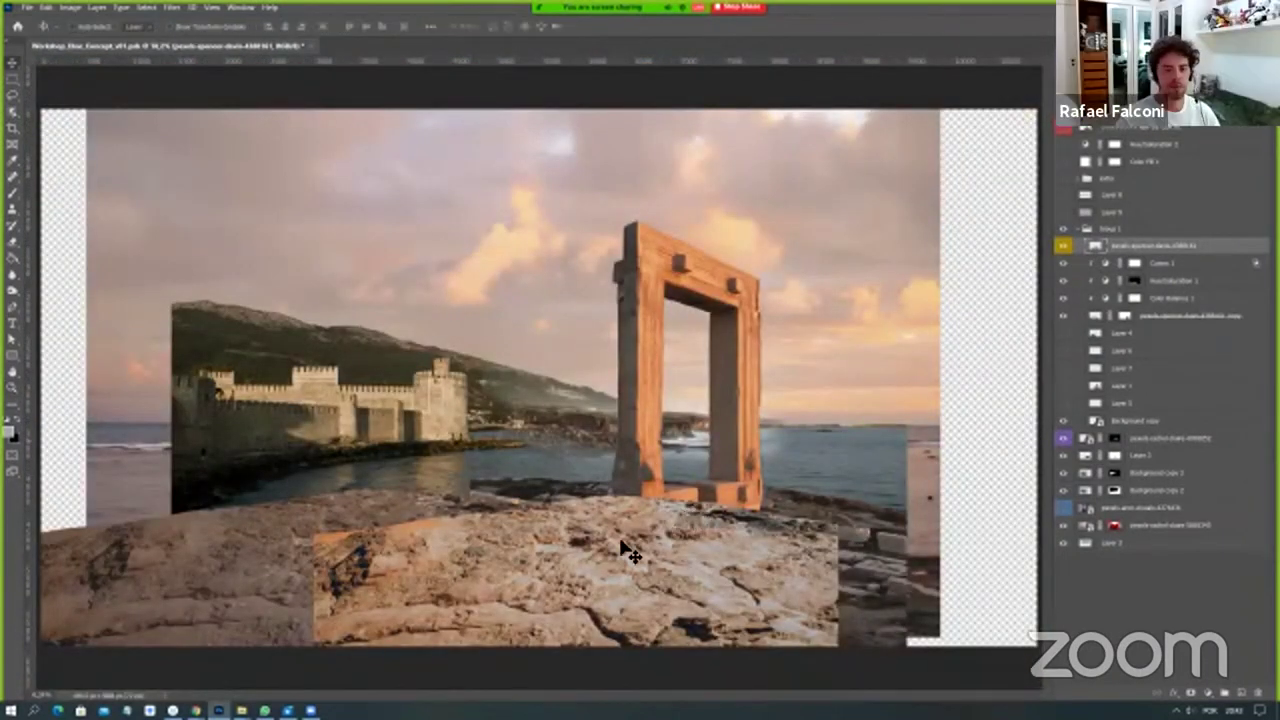
pyautogui.moveTo(574, 548); pyautogui.dragTo(390, 555)
pyautogui.hotkey('ctrl', 't')
pyautogui.moveTo(603, 496); pyautogui.dragTo(642, 534)
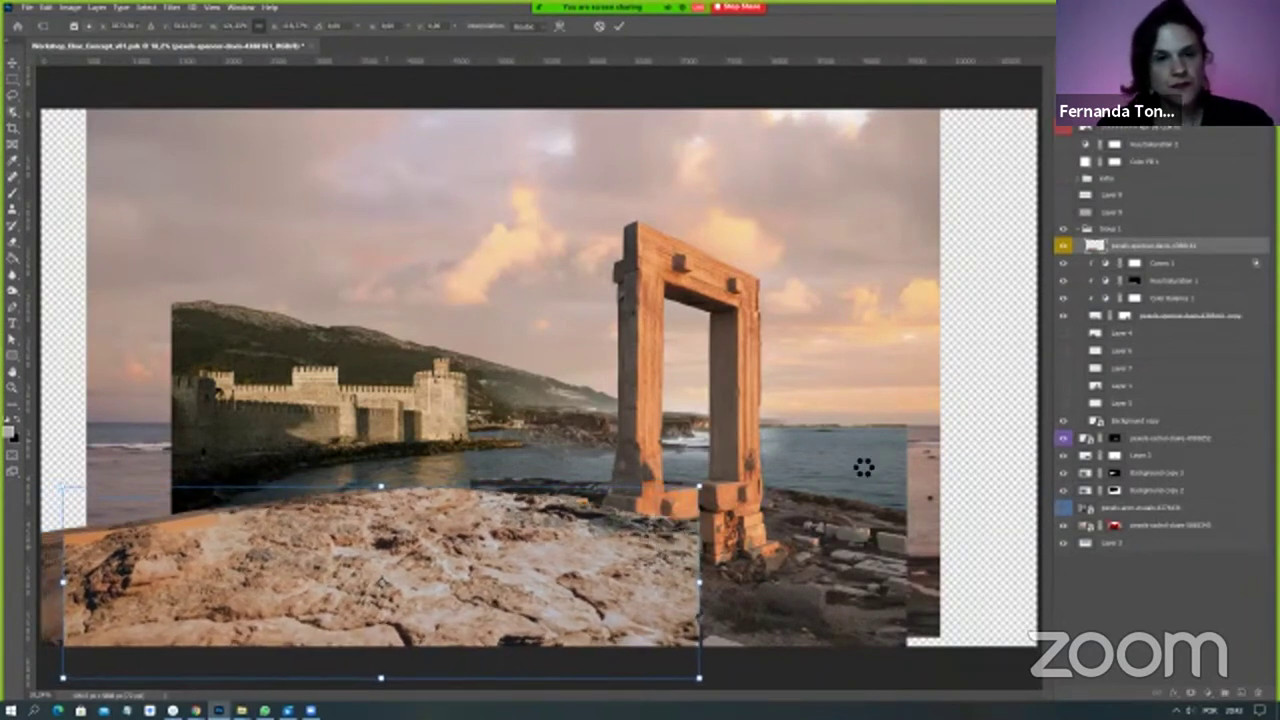
pyautogui.press('Return')
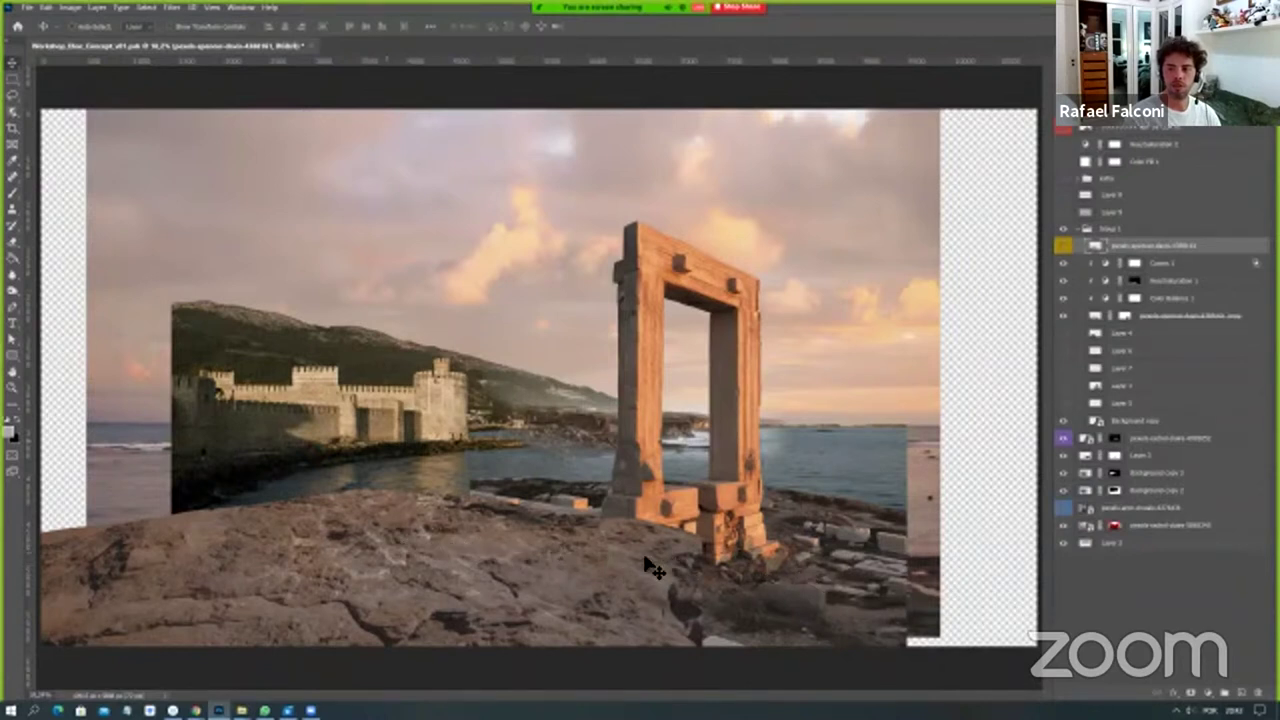
# Release the clipping masks of the Curves 1, Hue/Saturation 1 and Color Balance 1 adjustment layers above the foreground rock copy.
pyautogui.click(1176, 298)
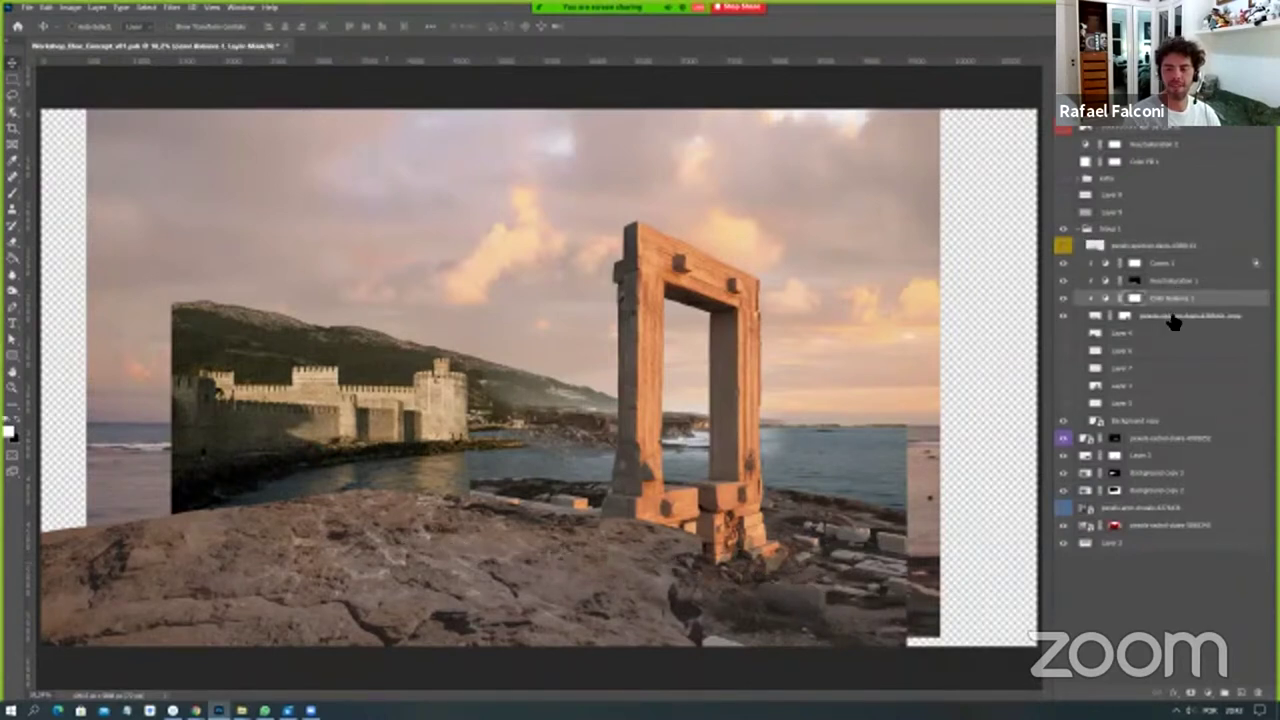
pyautogui.keyDown('shift'); pyautogui.click(1168, 266); pyautogui.keyUp('shift')
pyautogui.rightClick(1166, 291)
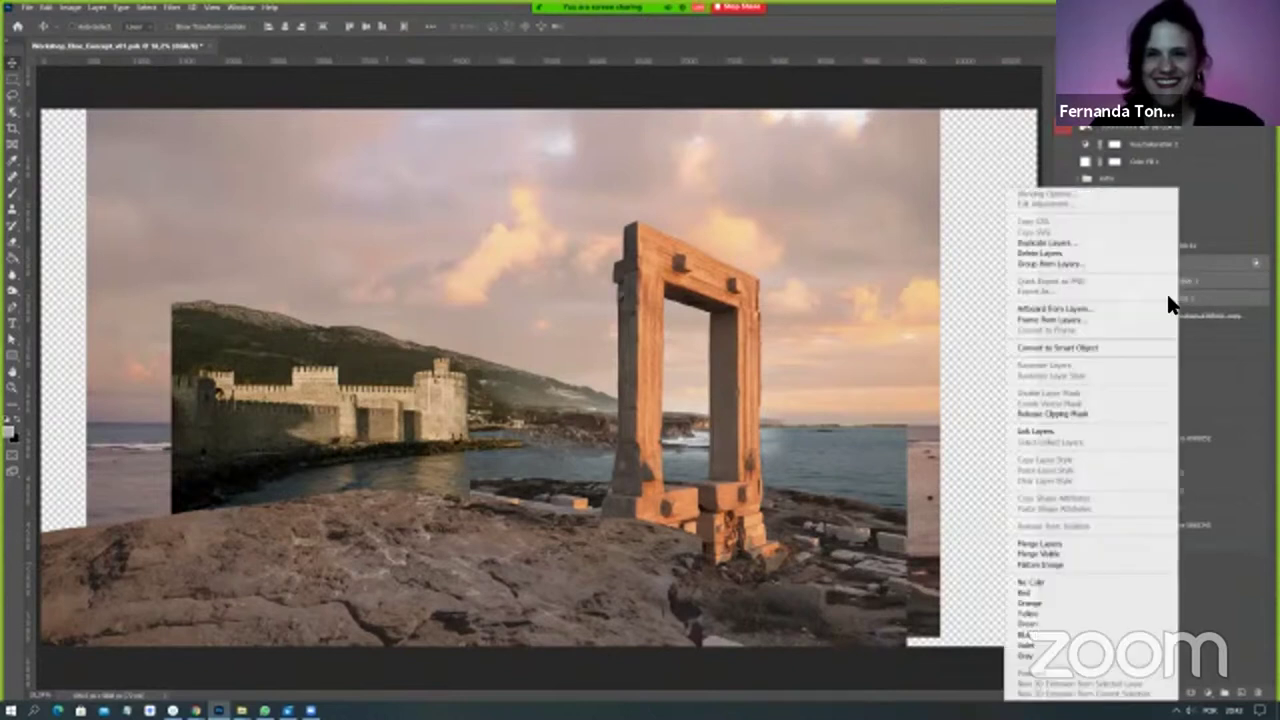
pyautogui.click(1070, 412)
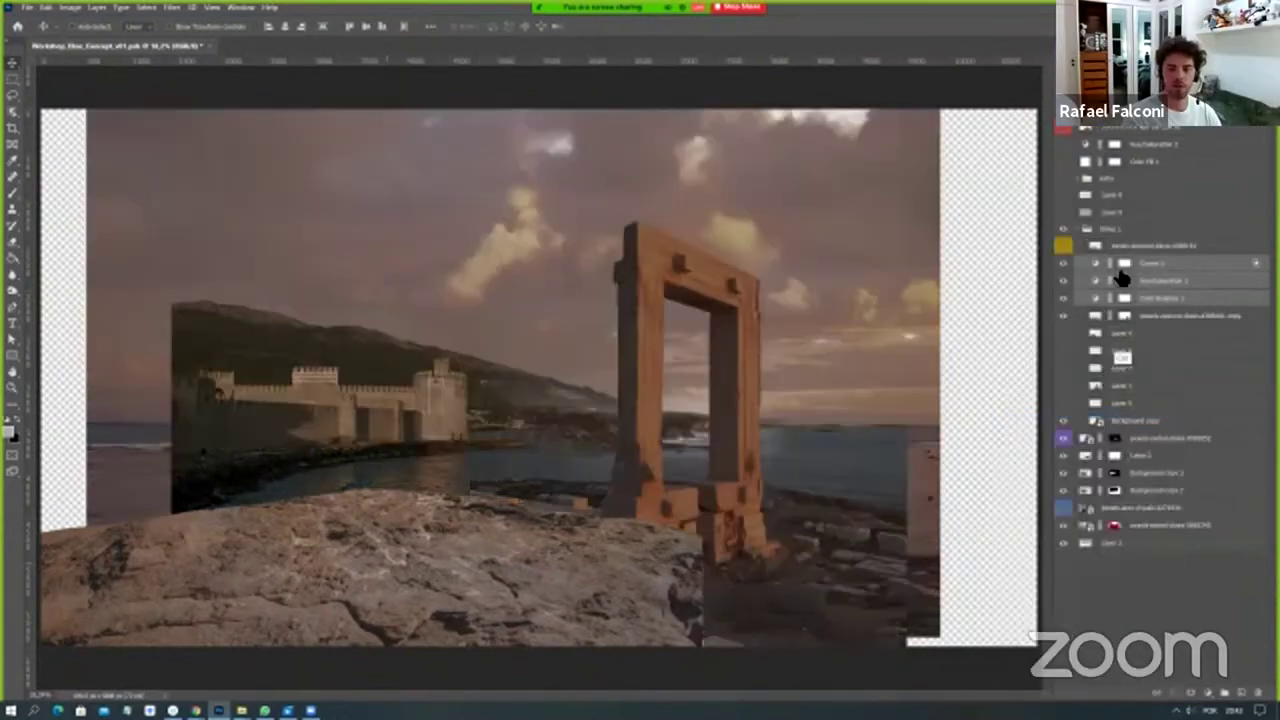
# Group the three released adjustment layers, name the group "s", and hide it.
pyautogui.write('s')
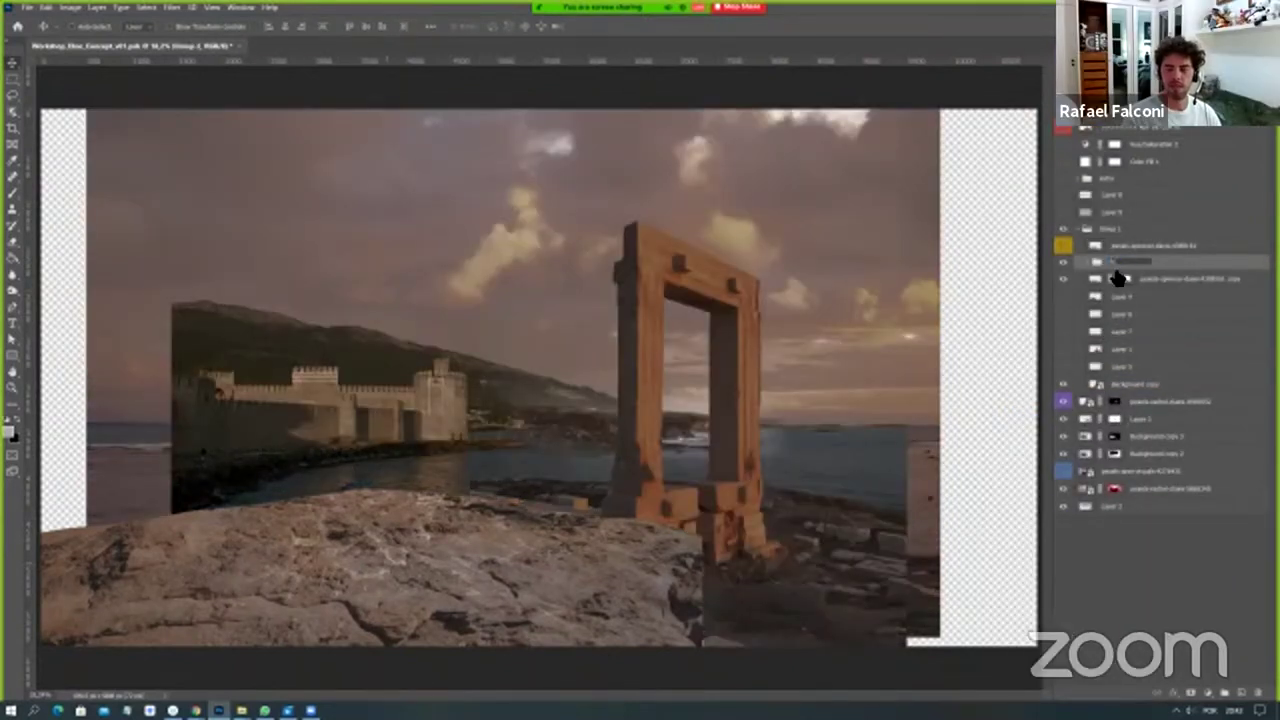
pyautogui.press('Return')
pyautogui.click(1064, 263)
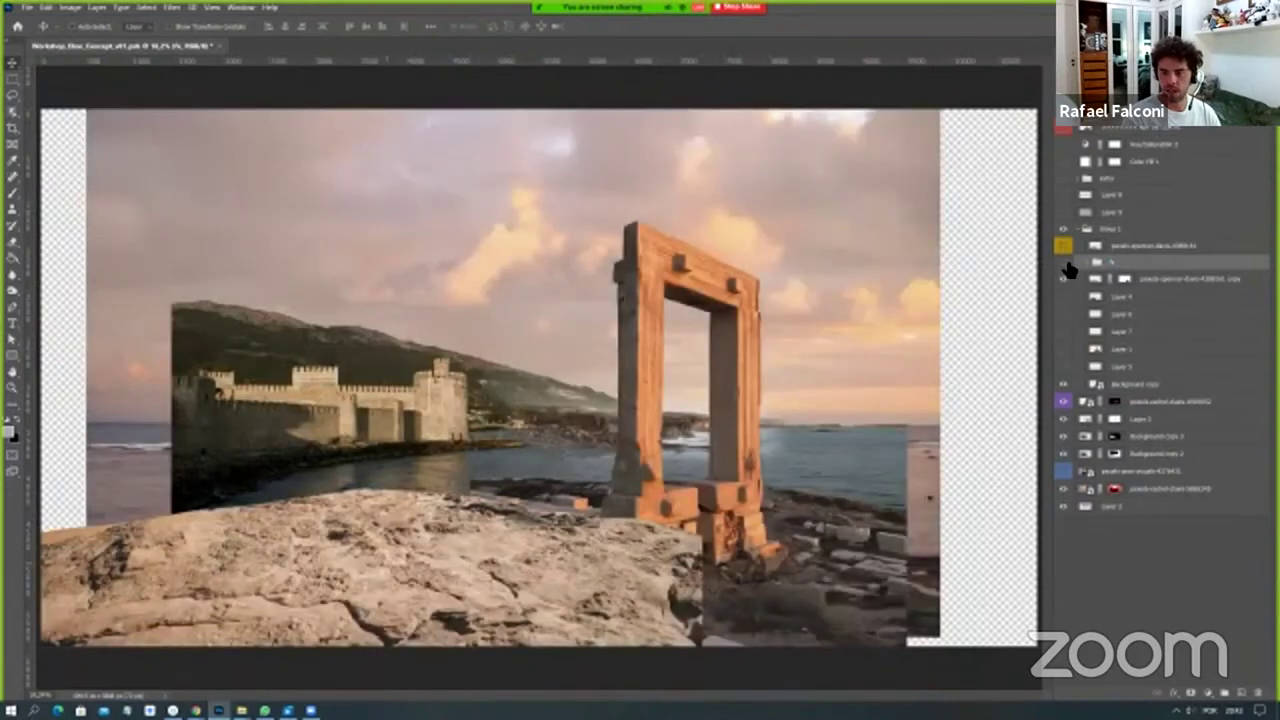
# Show the adjustment group, then duplicate the foreground rock copy layer and apply the duplicate's layer mask.
pyautogui.click(1064, 263)
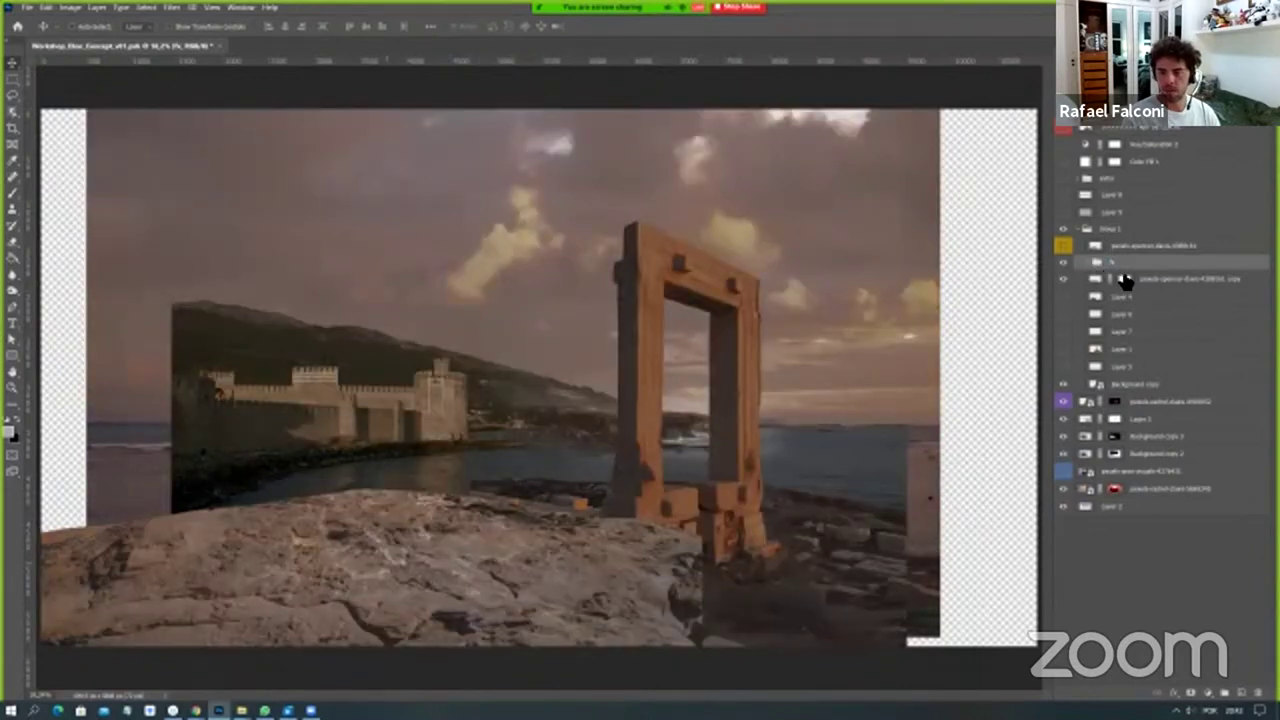
pyautogui.click(1091, 265)
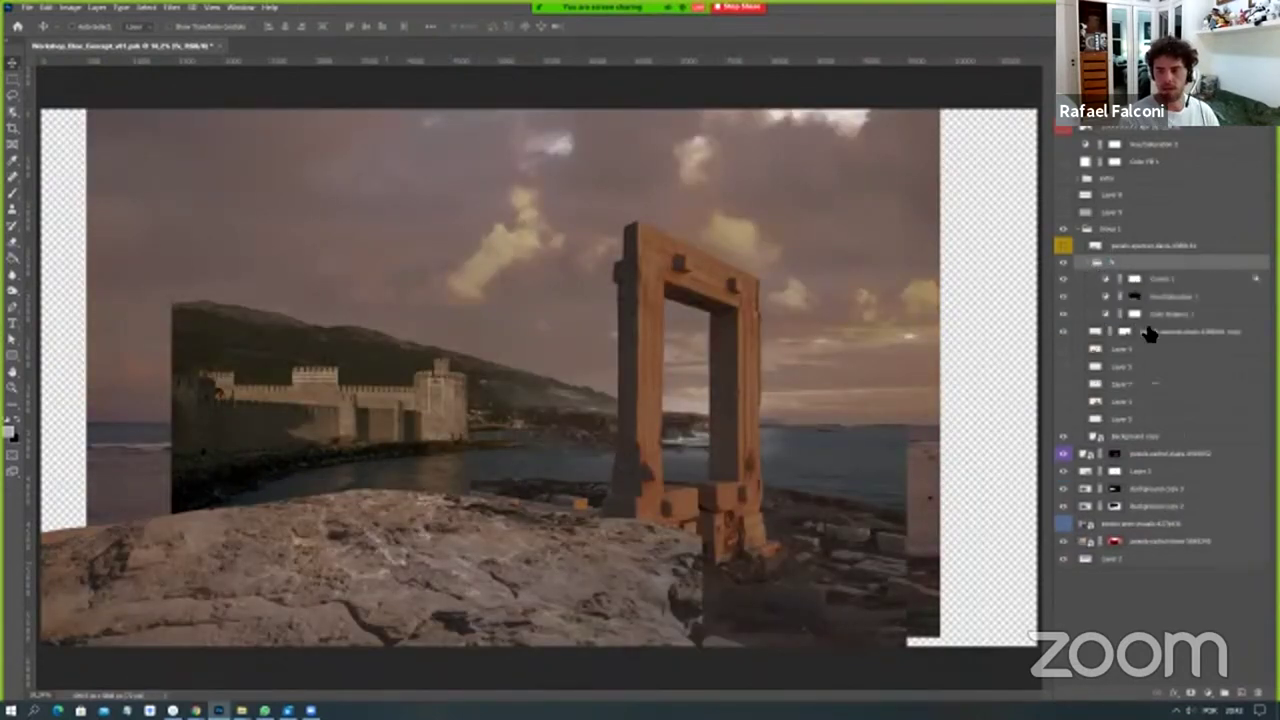
pyautogui.click(1151, 338)
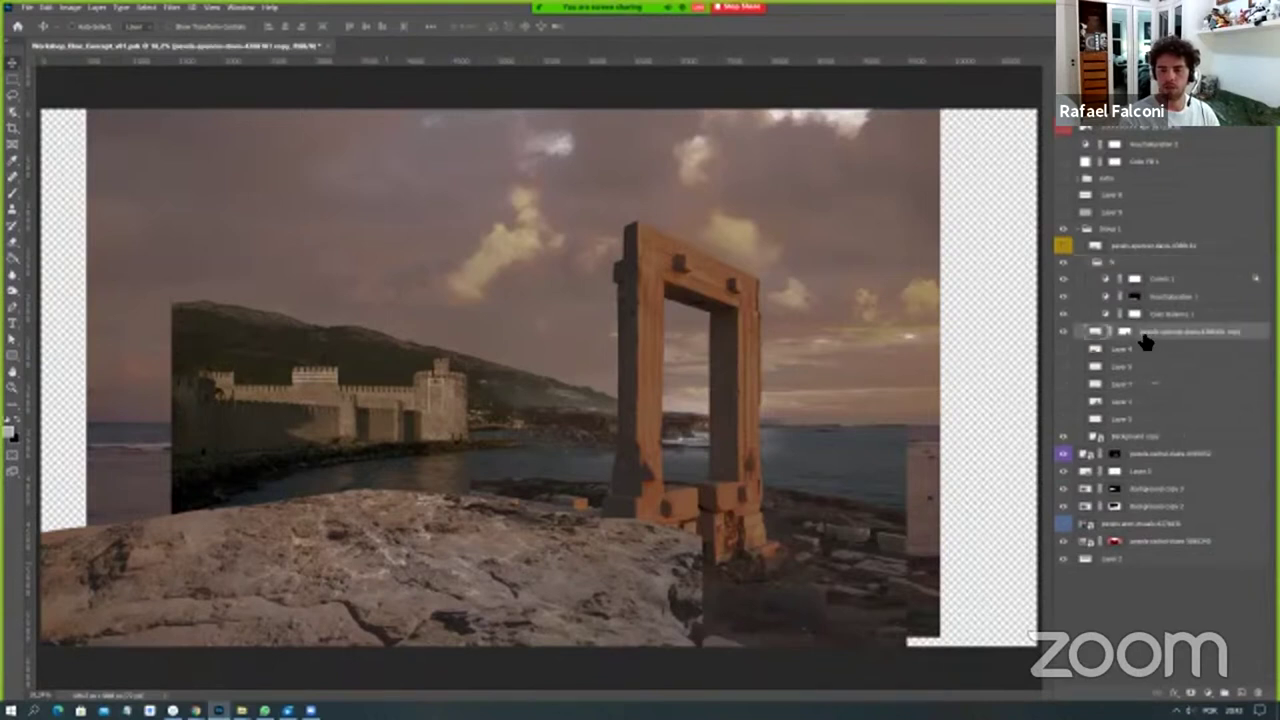
pyautogui.hotkey('ctrl', 'j')
pyautogui.rightClick(1124, 331)
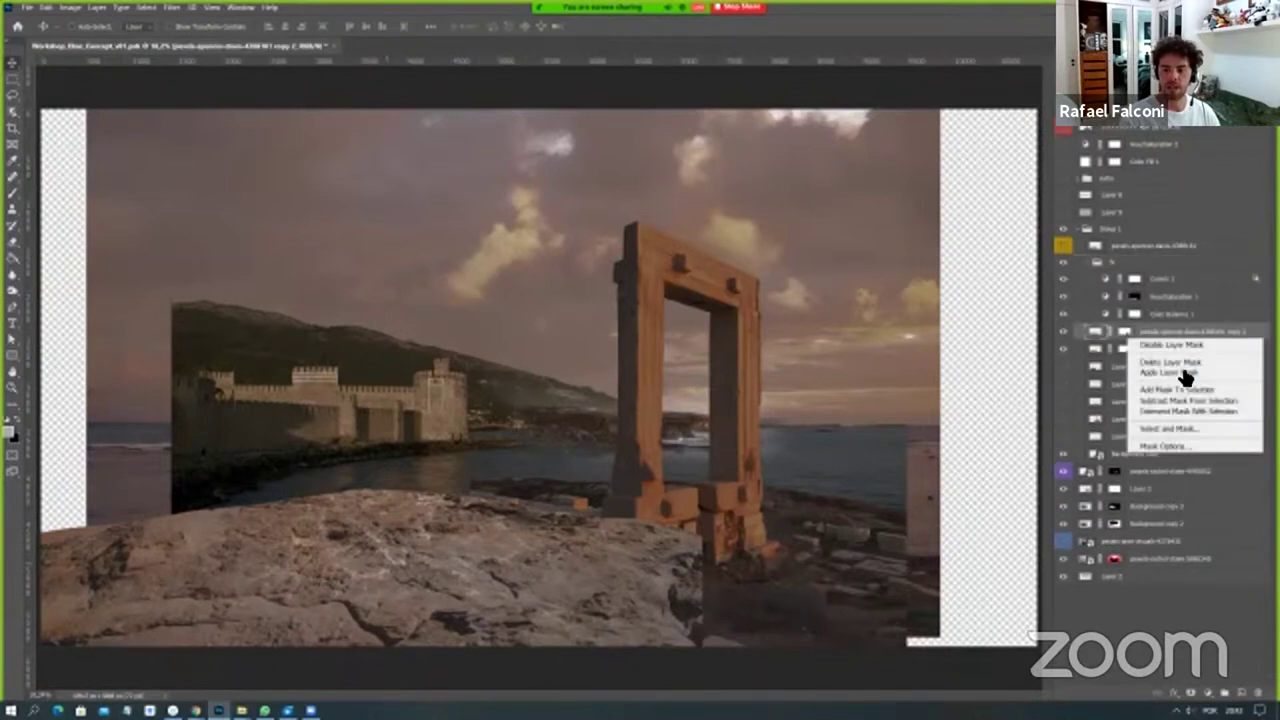
pyautogui.click(1140, 355)
# Mask the adjustment group with the outline of the duplicated rock, remove the duplicate layer, and compare with the group off and on.
pyautogui.keyDown('ctrl'); pyautogui.click(1096, 348); pyautogui.keyUp('ctrl')
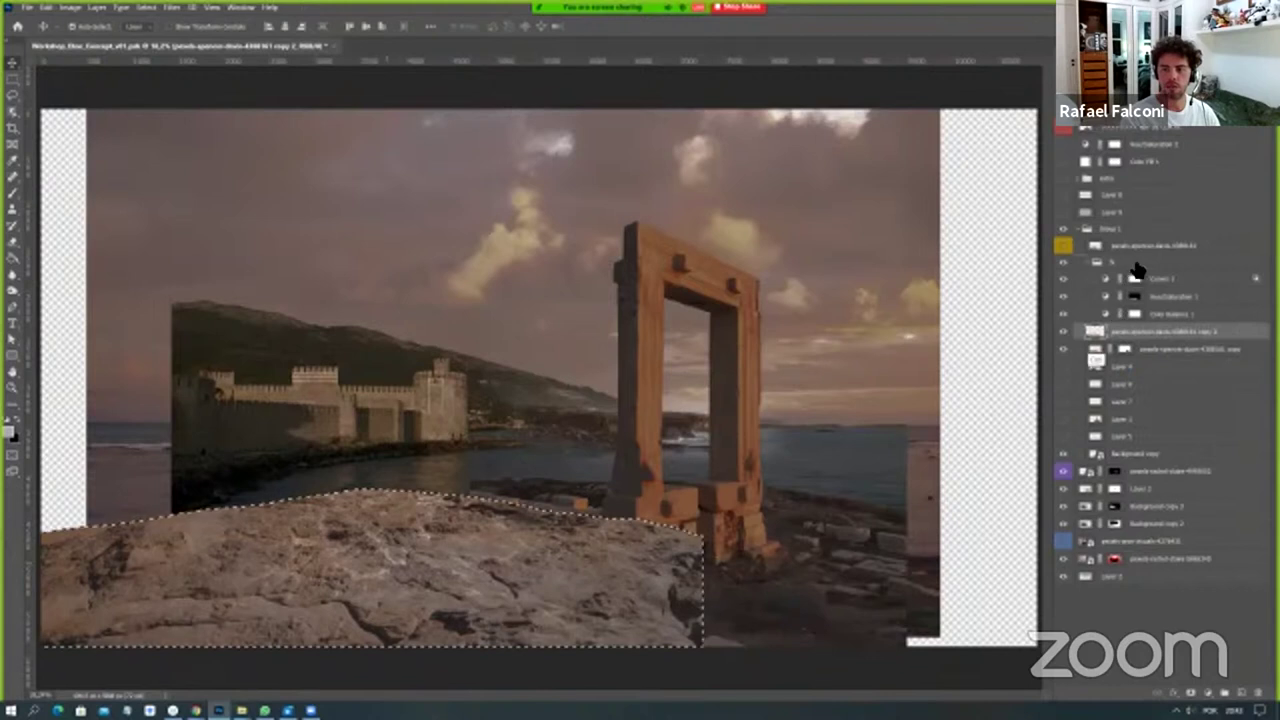
pyautogui.click(1190, 693)
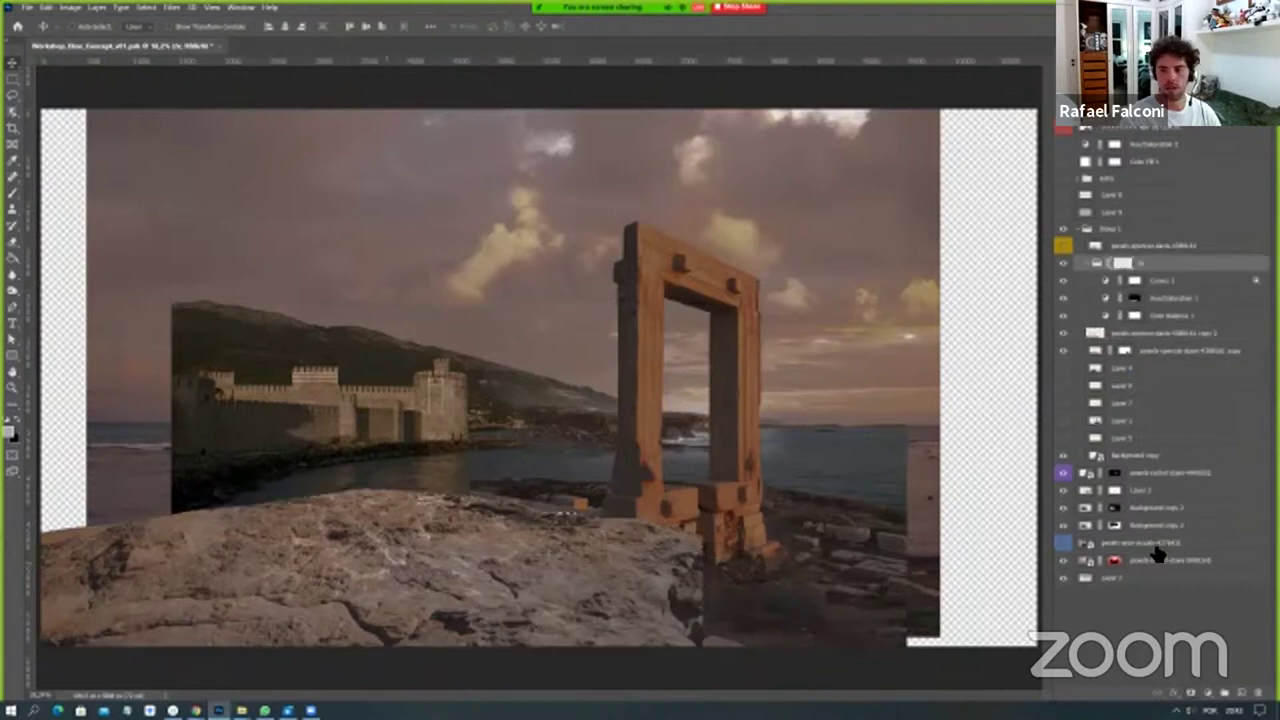
pyautogui.click(1150, 288)
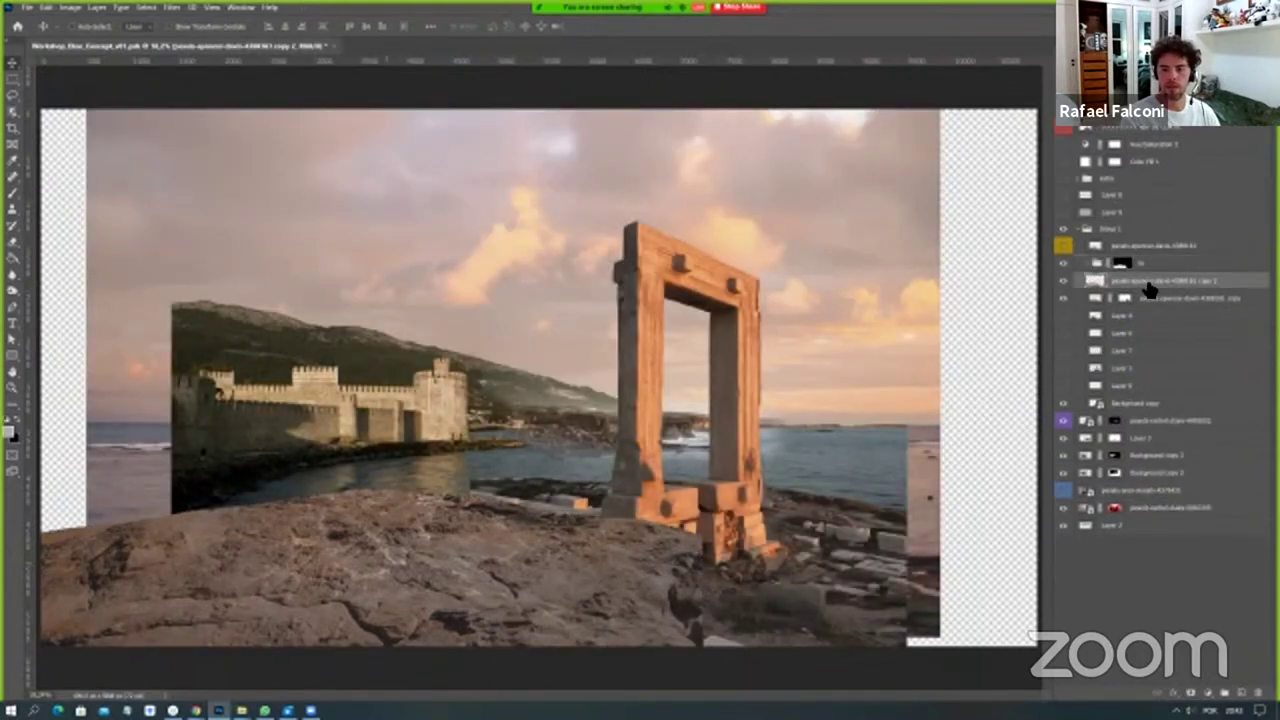
pyautogui.moveTo(1150, 287); pyautogui.dragTo(1145, 268)
pyautogui.click(1143, 266)
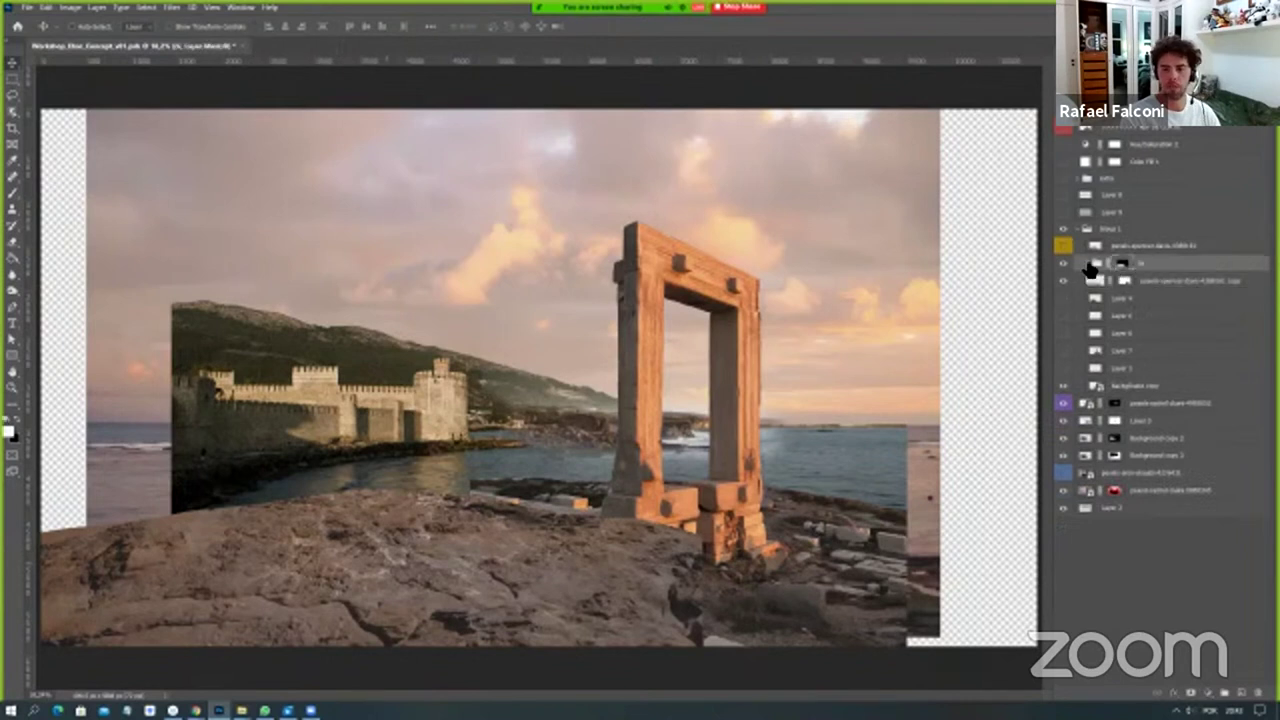
pyautogui.click(1065, 264)
pyautogui.click(1065, 264)
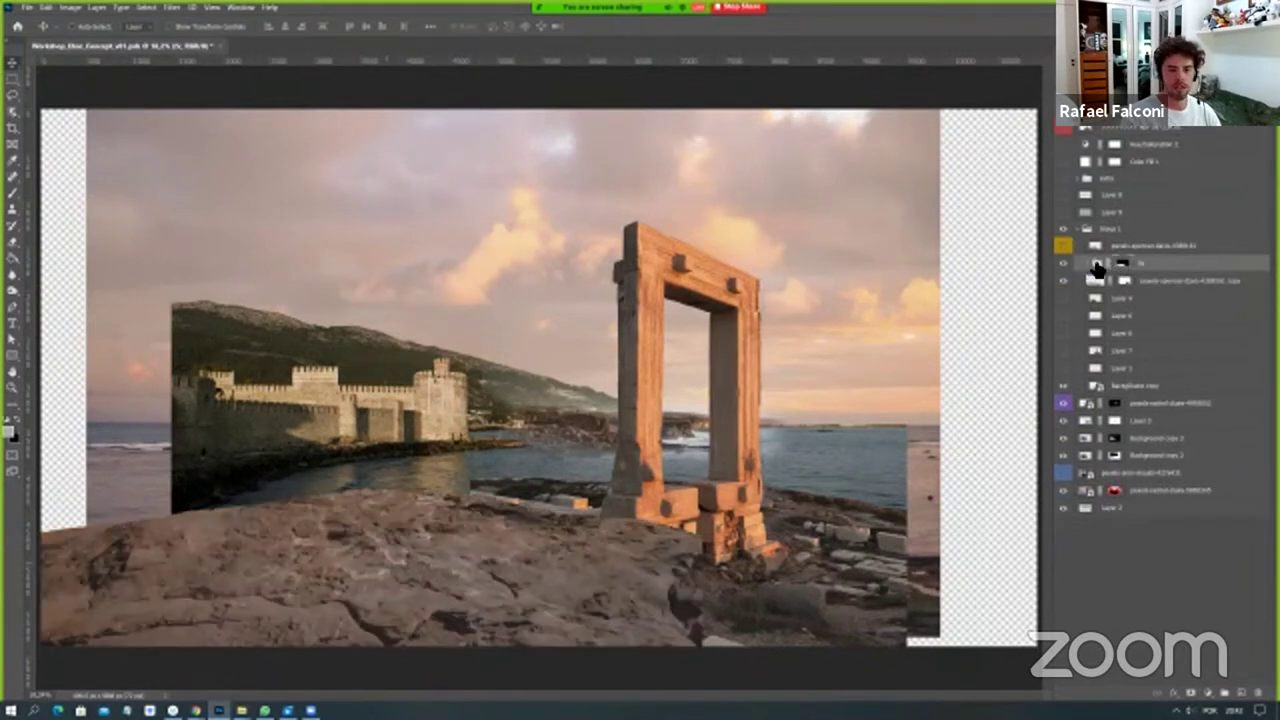
# Nest the adjustment group in a new masked group and paint black at 40% opacity on the mask over the rock's upper area.
pyautogui.hotkey('ctrl', 'g')
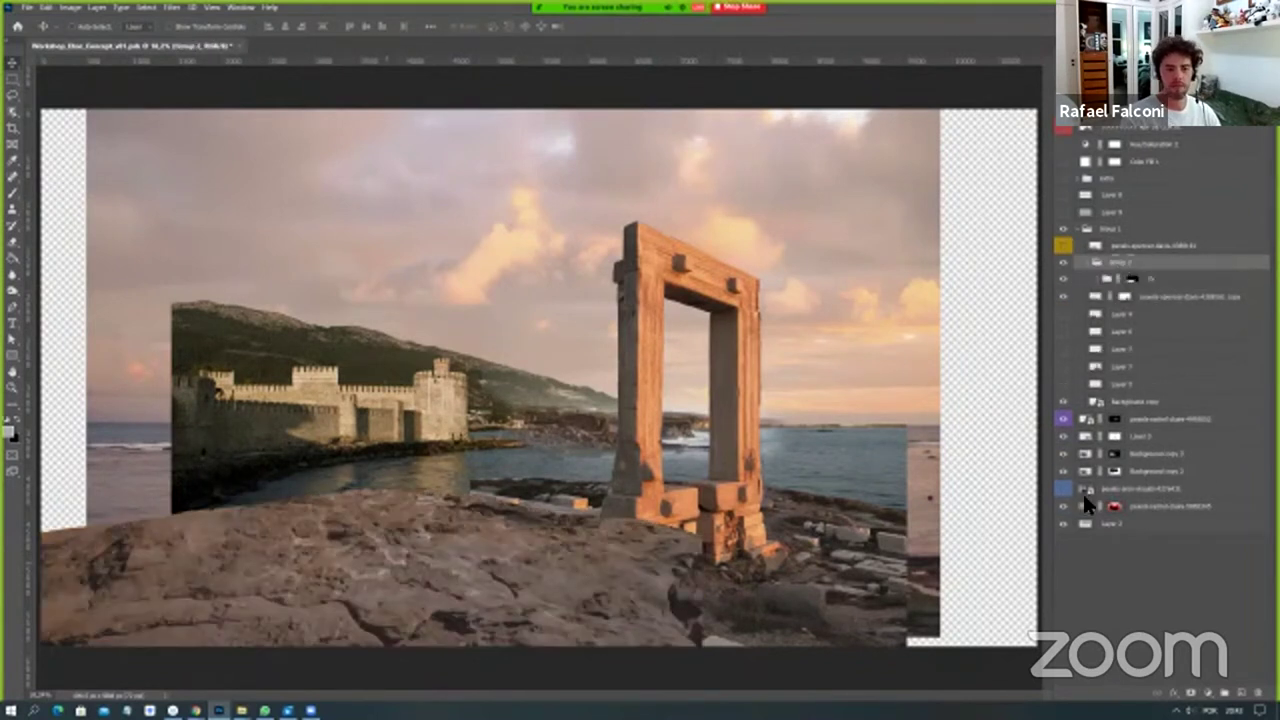
pyautogui.click(1183, 688)
pyautogui.press('b')
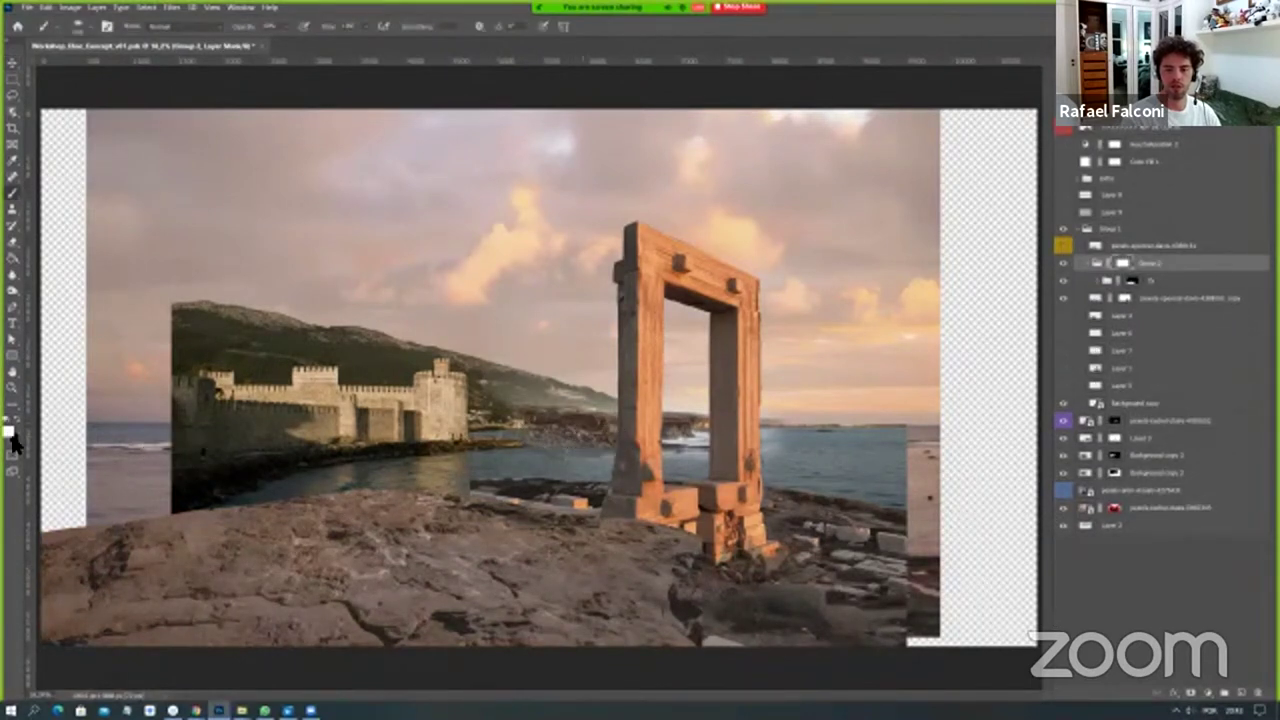
pyautogui.rightClick(795, 352)
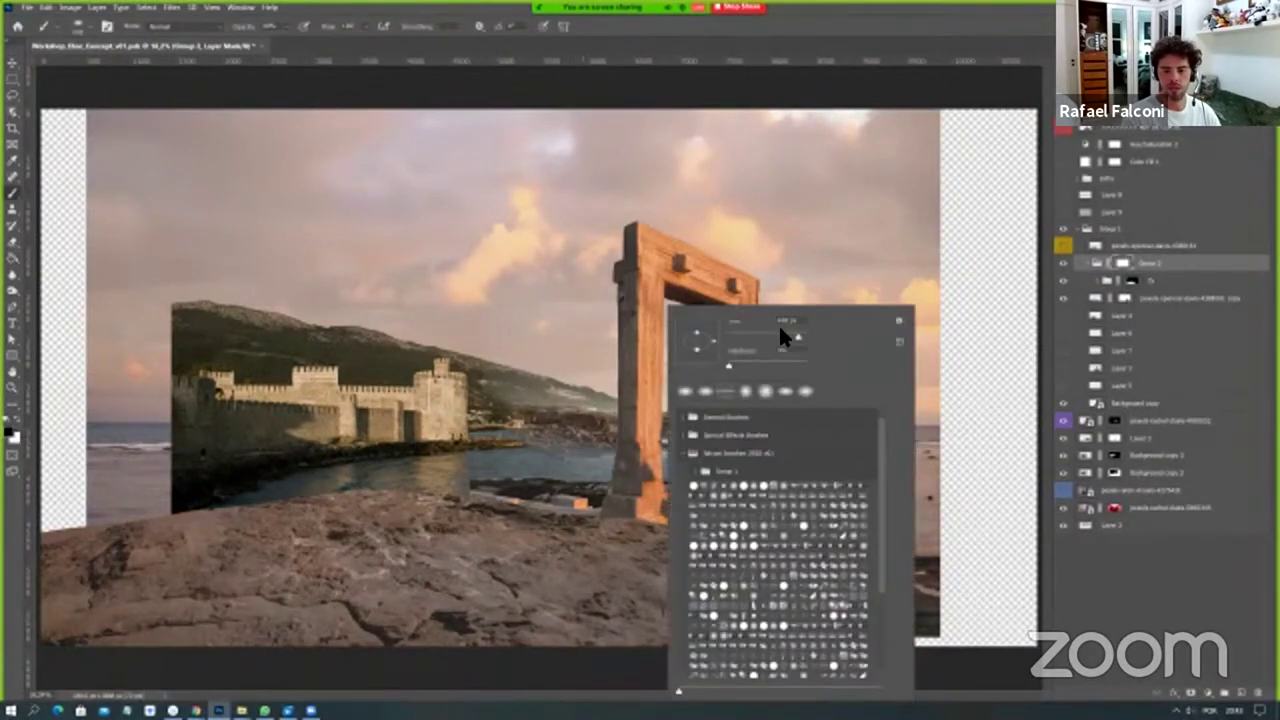
pyautogui.click(781, 337)
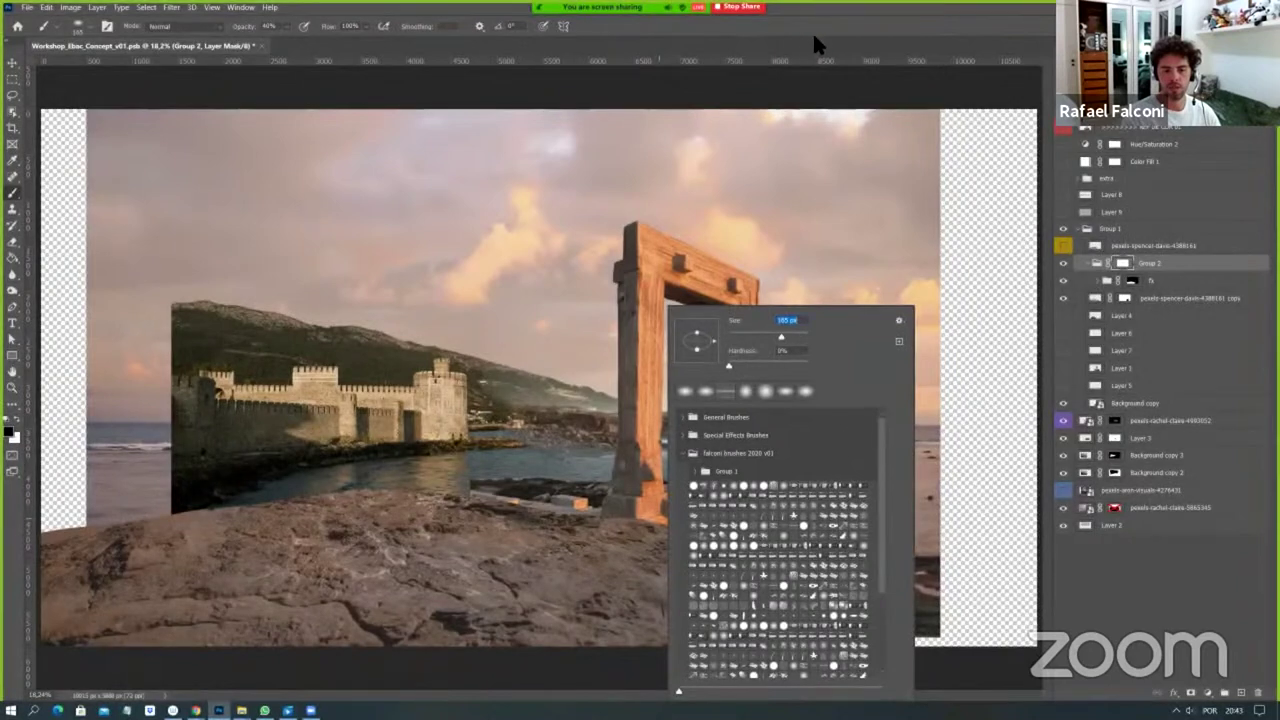
pyautogui.press('Return')
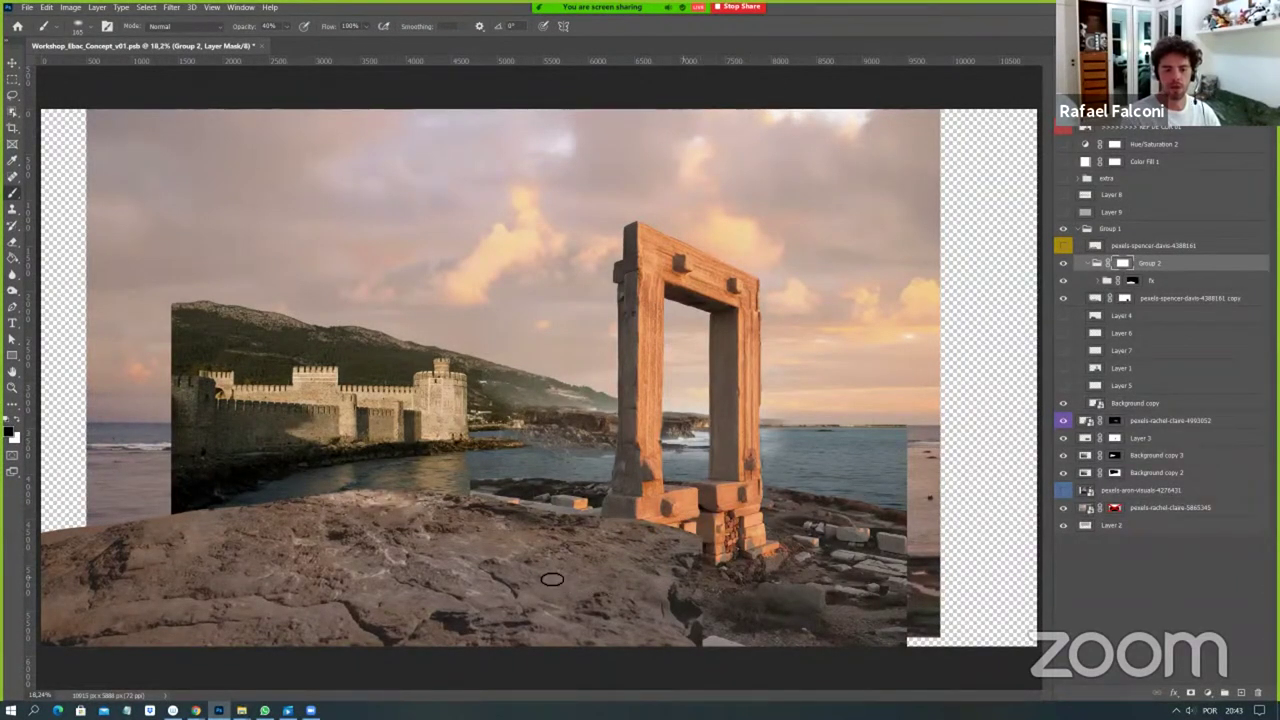
pyautogui.moveTo(472, 549)
pyautogui.mouseDown()
pyautogui.moveTo(304, 514)
pyautogui.moveTo(500, 557)
pyautogui.moveTo(374, 517)
pyautogui.moveTo(418, 539)
pyautogui.moveTo(402, 551)
pyautogui.moveTo(364, 541)
pyautogui.moveTo(466, 565)
pyautogui.moveTo(528, 561)
pyautogui.moveTo(352, 519)
pyautogui.moveTo(380, 509)
pyautogui.moveTo(460, 521)
pyautogui.moveTo(416, 507)
pyautogui.moveTo(484, 525)
pyautogui.moveTo(422, 501)
pyautogui.moveTo(356, 505)
pyautogui.moveTo(474, 559)
pyautogui.mouseUp()
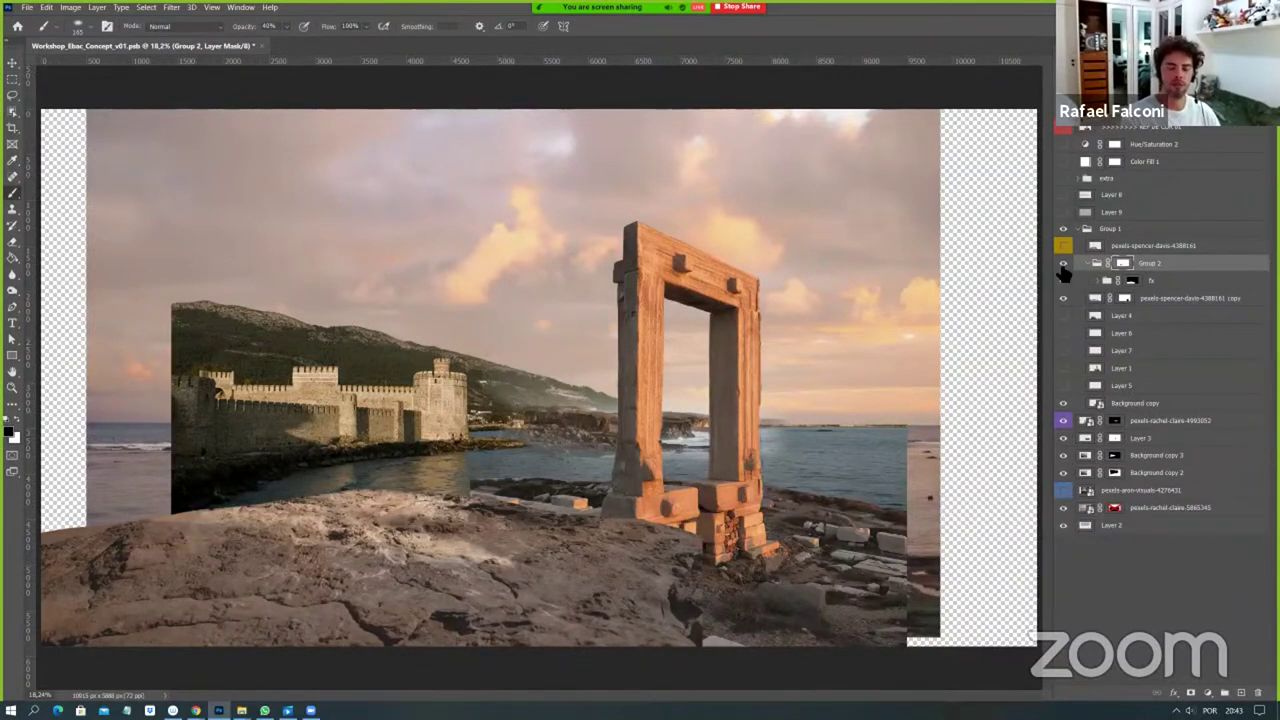
# Compare the rock with and without the shading group, and rename the outer group FX SOMBRA.
pyautogui.click(1064, 279)
pyautogui.click(1064, 279)
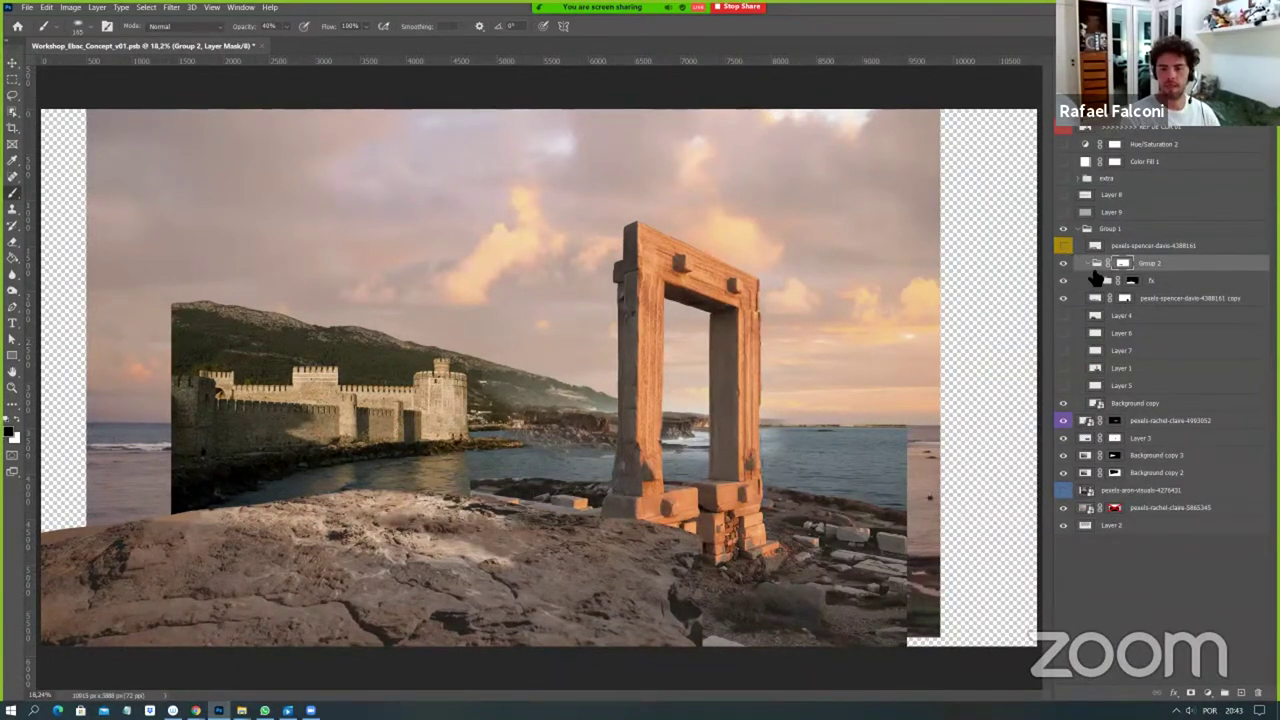
pyautogui.click(1094, 266)
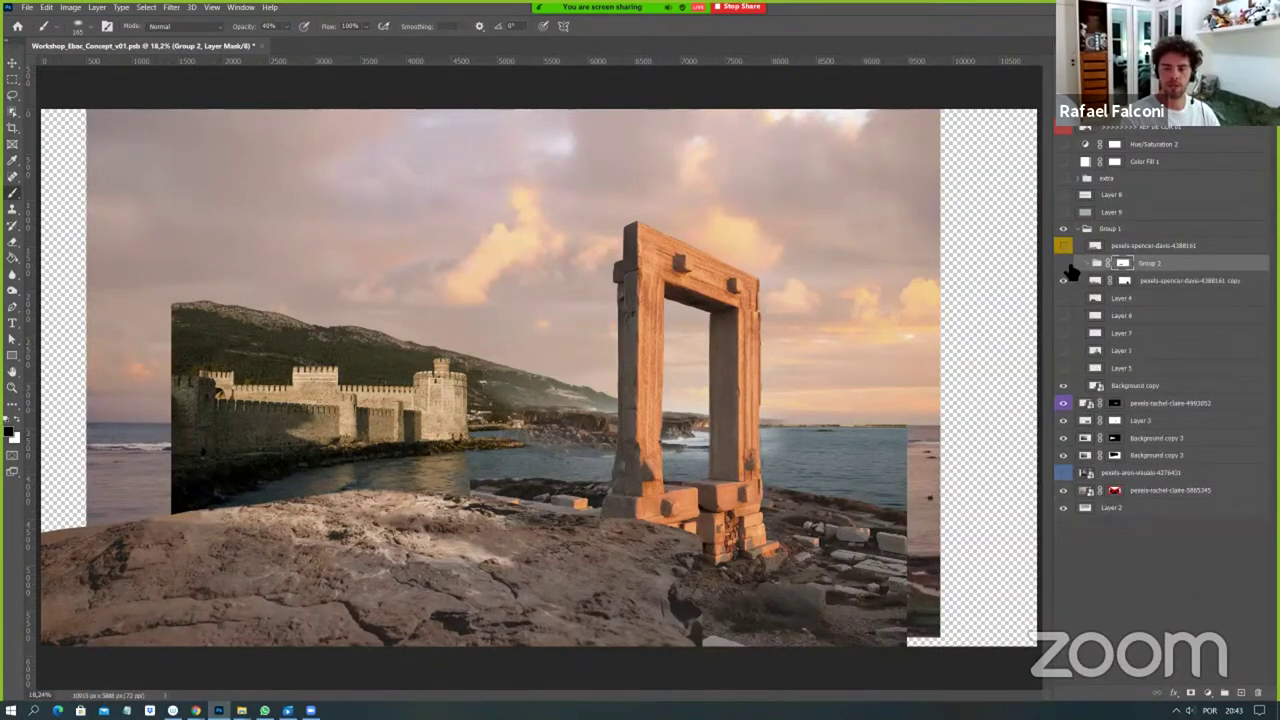
pyautogui.click(1064, 263)
pyautogui.click(1064, 263)
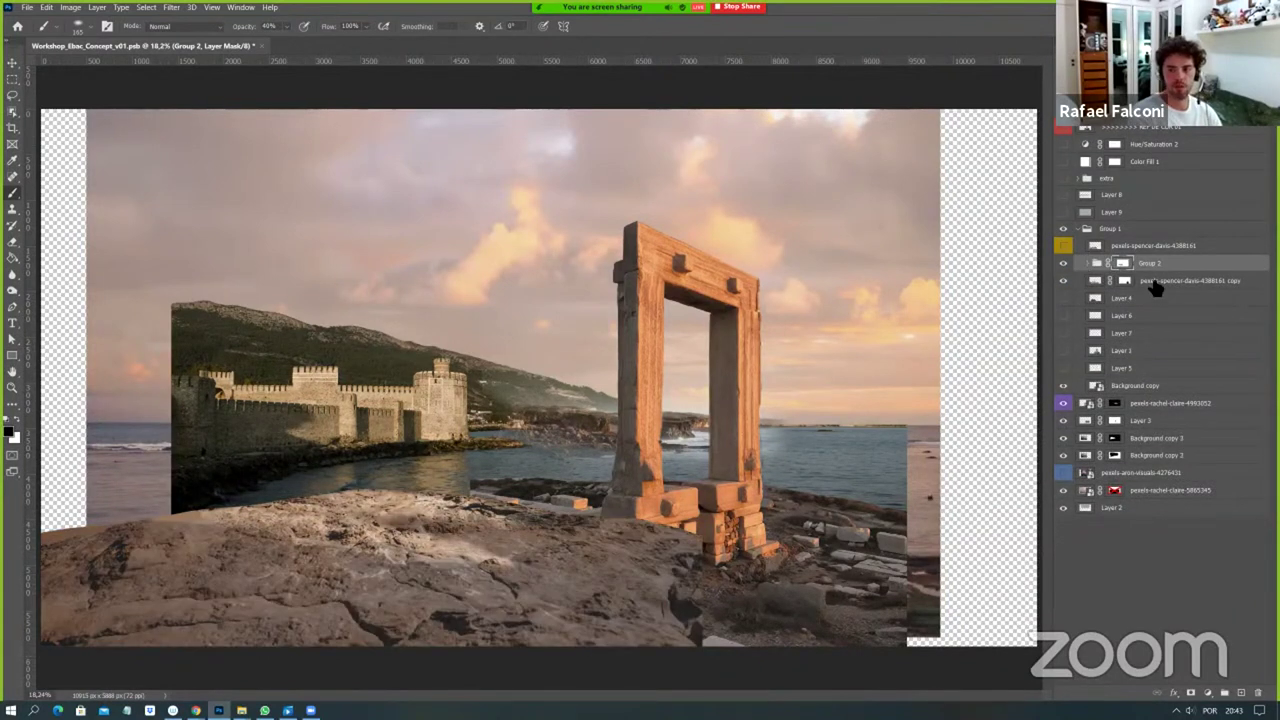
pyautogui.click(1146, 279)
pyautogui.doubleClick(1148, 264)
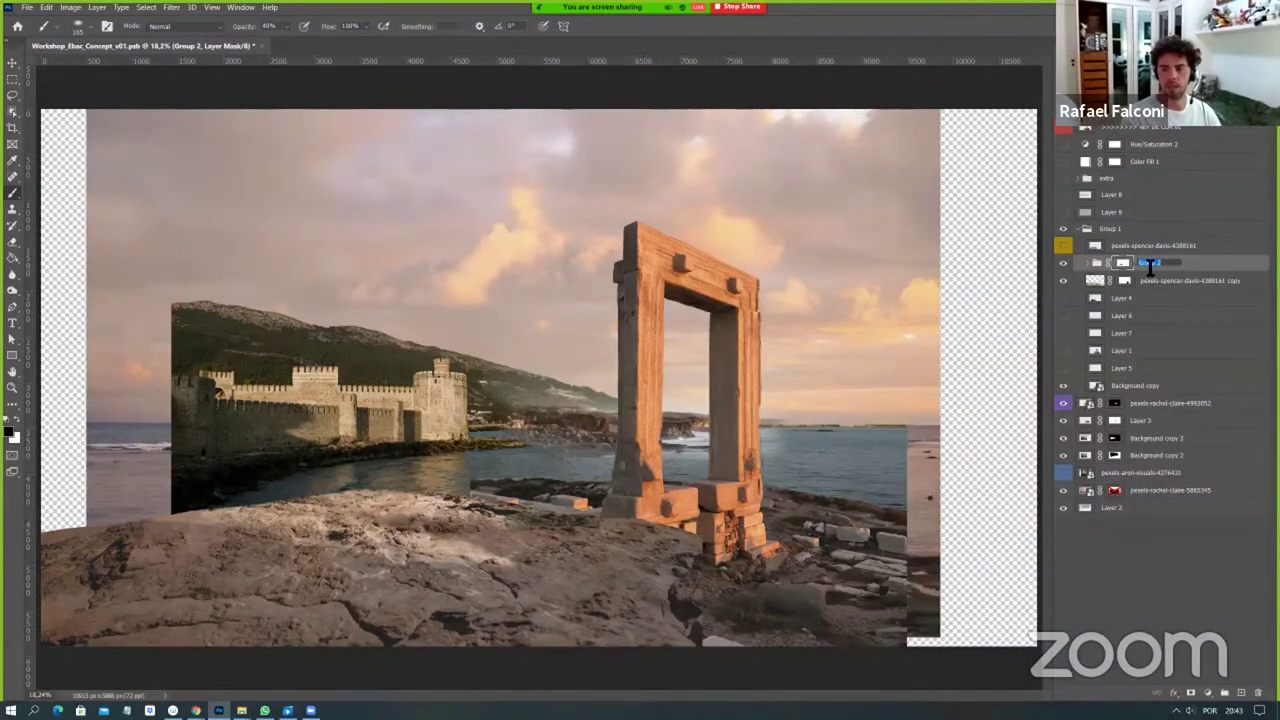
pyautogui.write('FX SOMBRA')
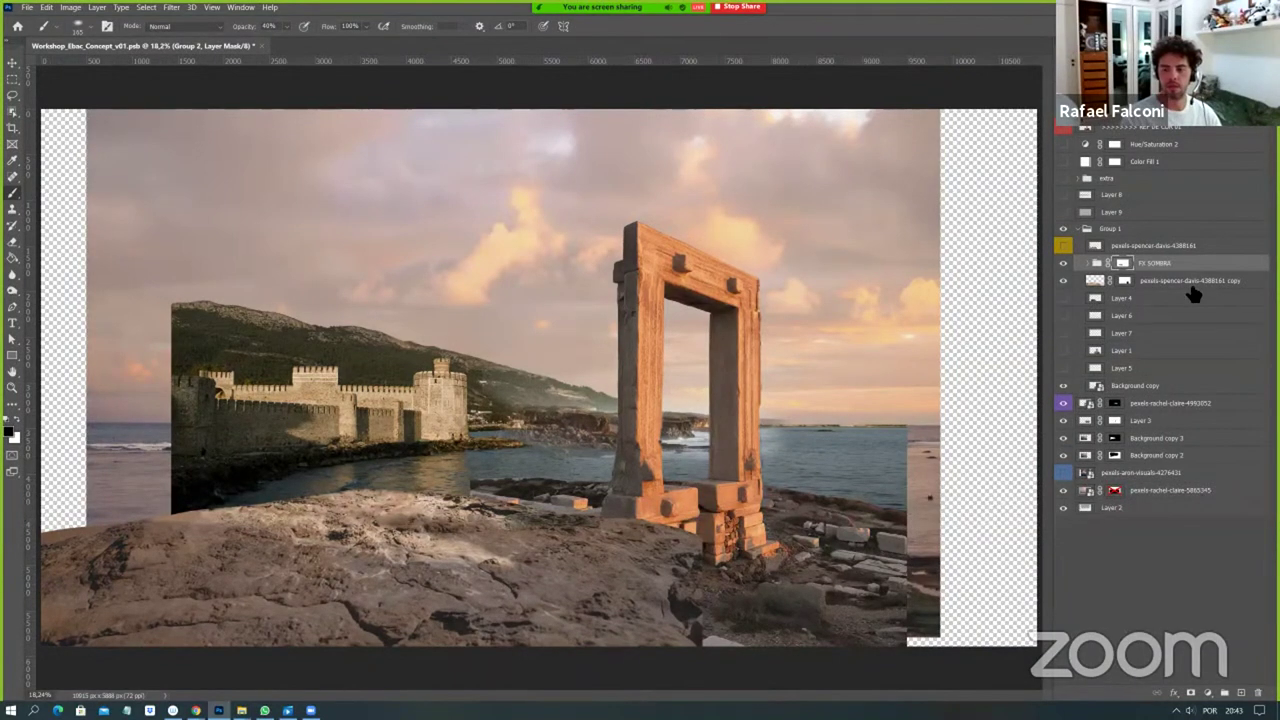
pyautogui.press('Return')
# Move the yellow-labelled rock patch layer directly beneath the FX SOMBRA group and show it, comparing the rock with and without the patch.
pyautogui.hotkey('alt', '[')
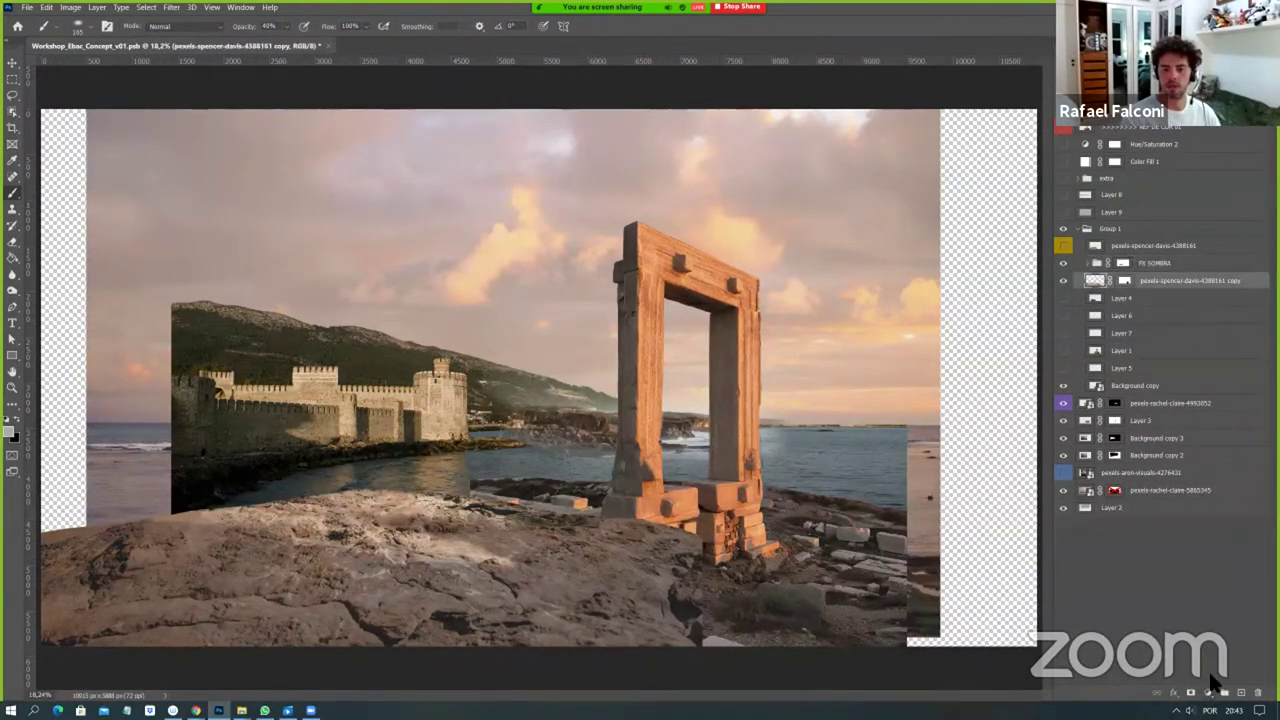
pyautogui.click(1207, 692)
pyautogui.click(1160, 258)
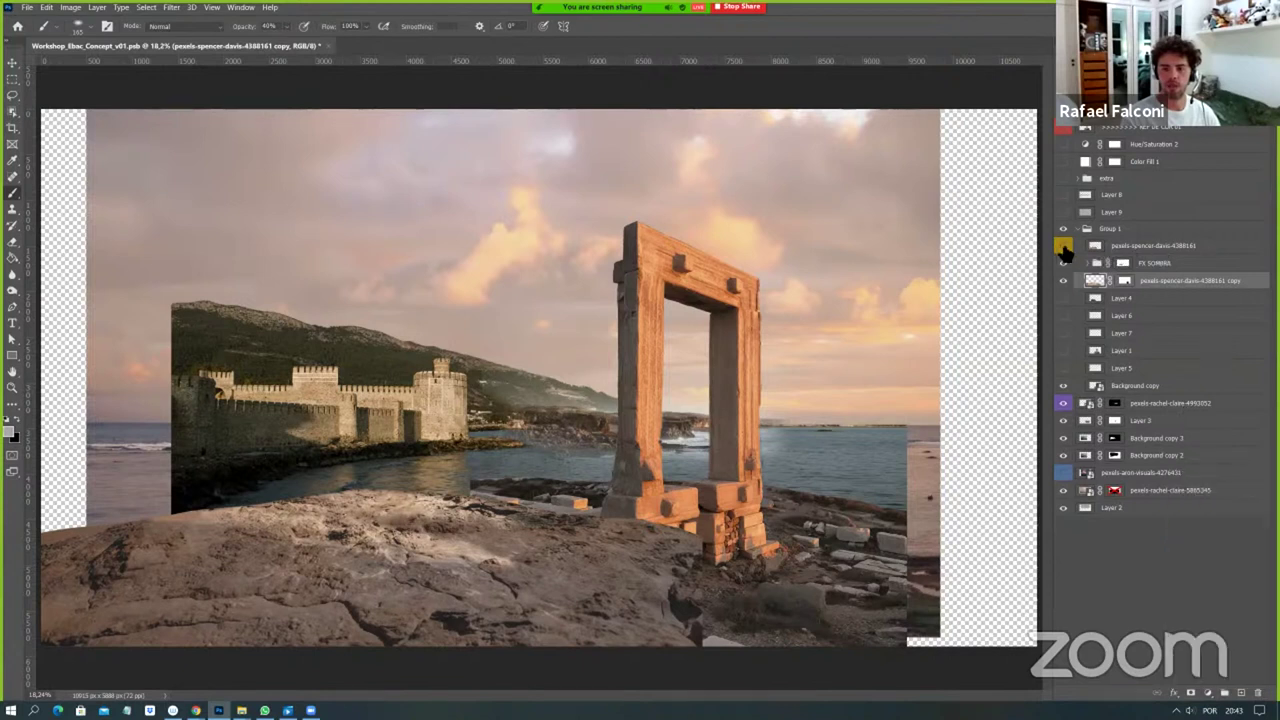
pyautogui.click(1155, 247)
pyautogui.moveTo(1178, 260); pyautogui.dragTo(1054, 273)
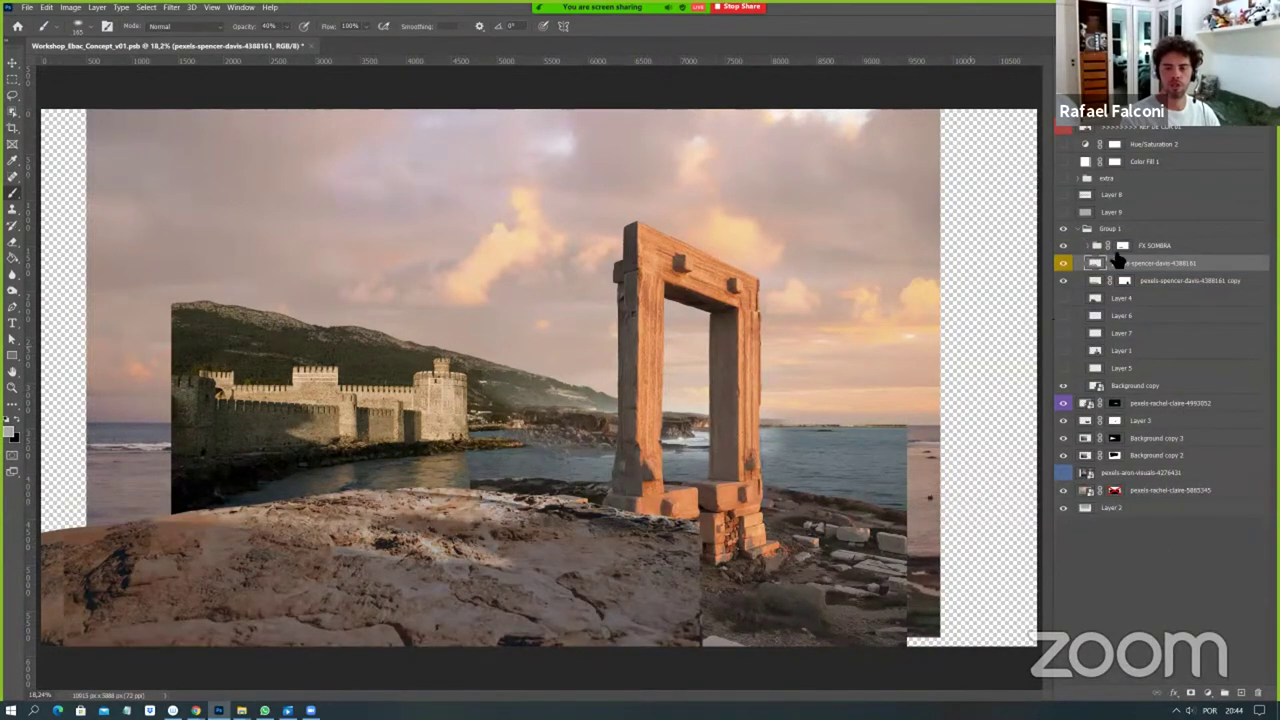
pyautogui.click(1064, 263)
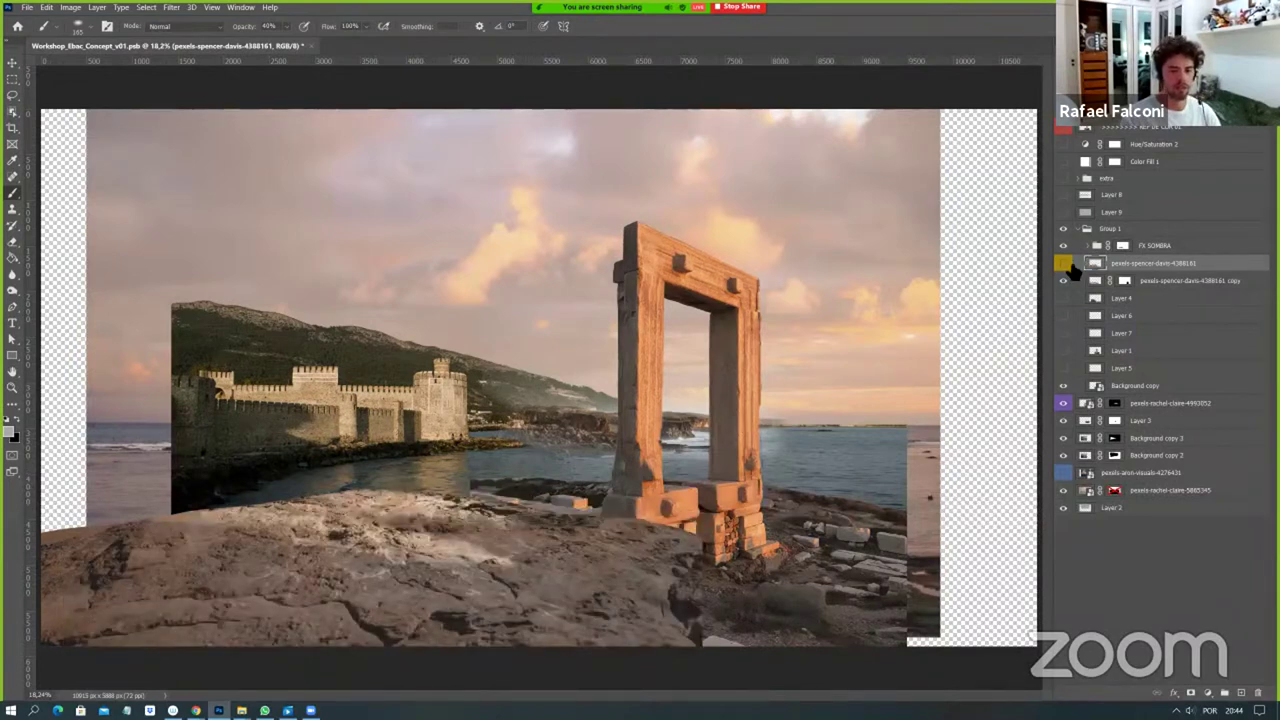
pyautogui.click(1064, 263)
# Hide the rock patch with a black layer mask and brush parts of its texture back in white at 40% opacity.
pyautogui.click(1207, 692)
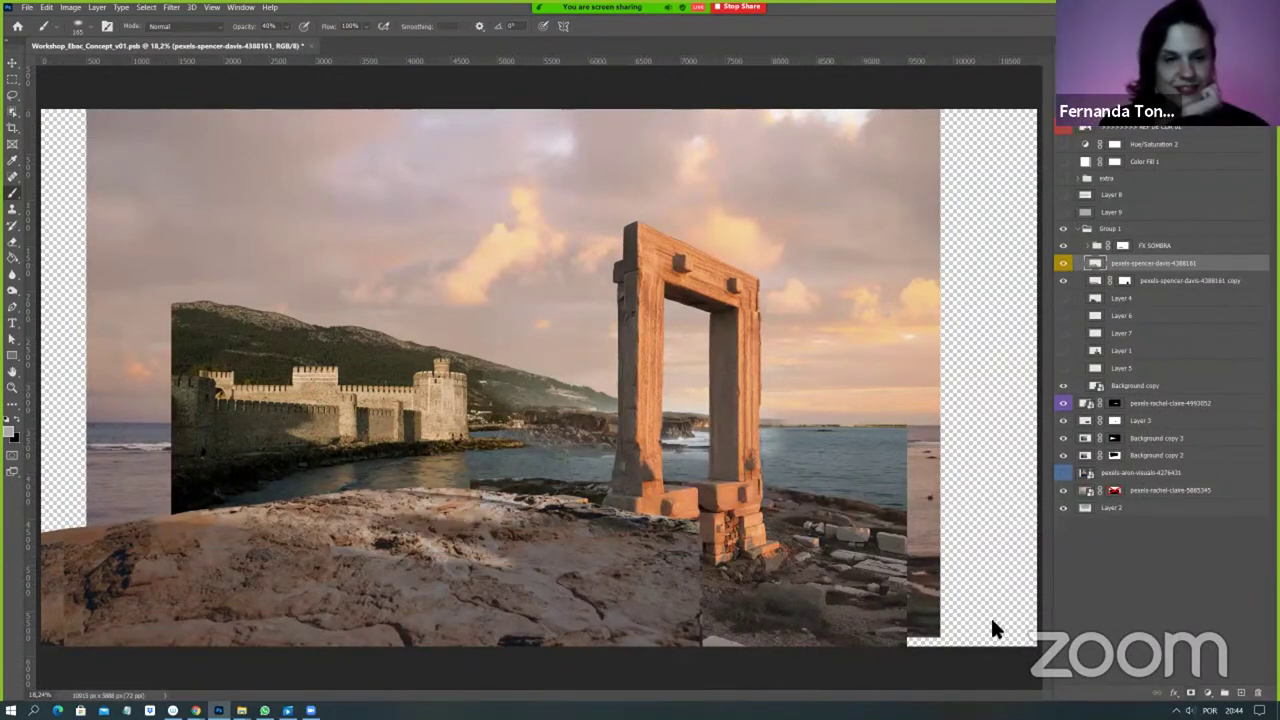
pyautogui.moveTo(356, 416); pyautogui.dragTo(75, 236)
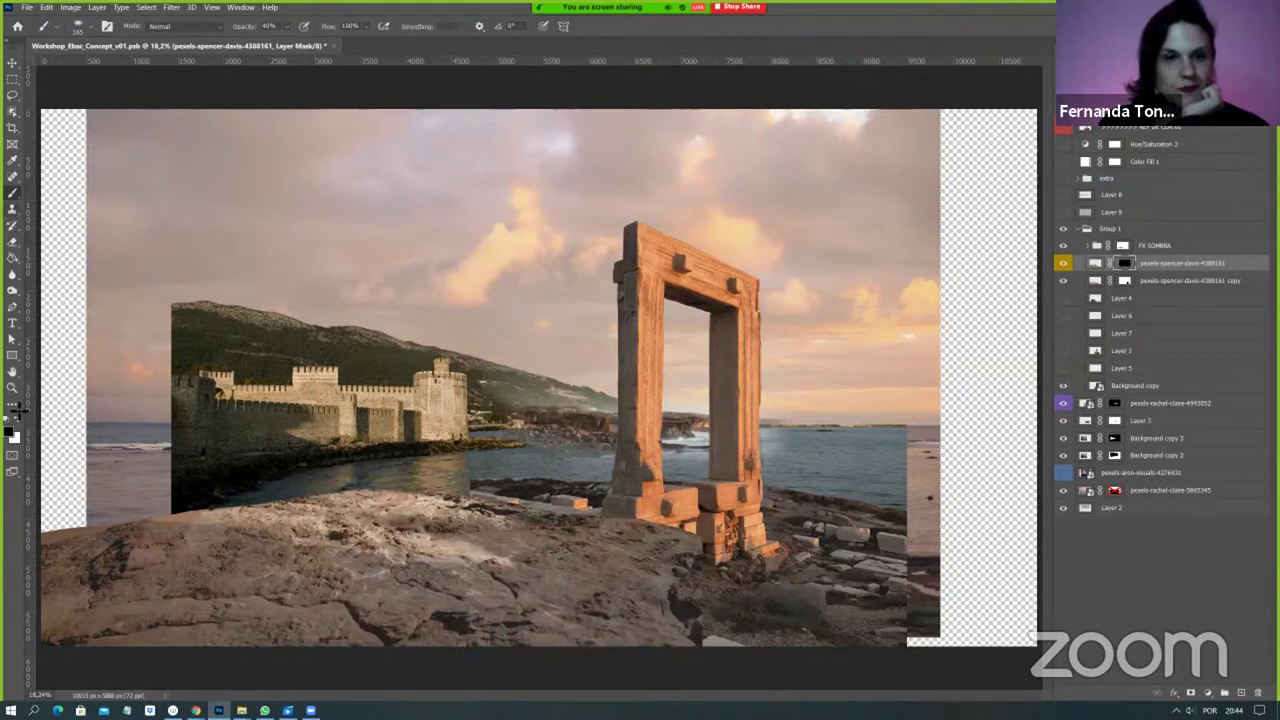
pyautogui.click(17, 425)
pyautogui.hotkey('ctrl', 'i')
pyautogui.rightClick(380, 515)
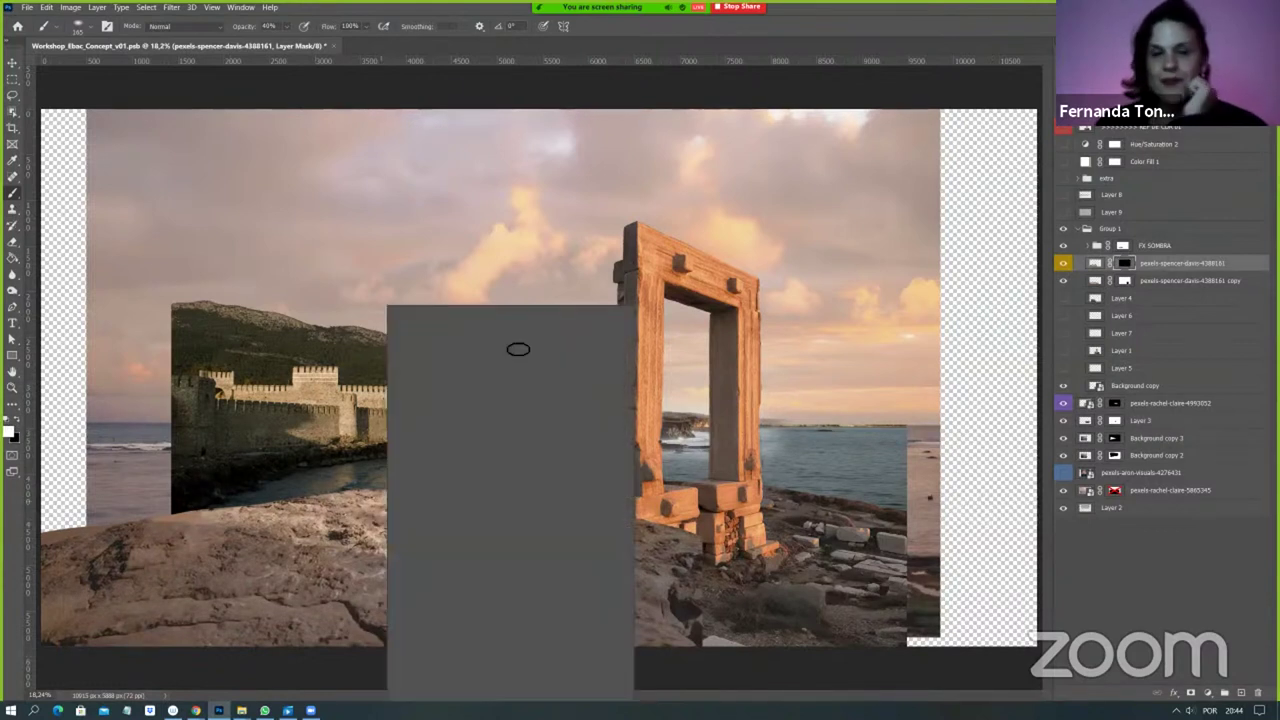
pyautogui.press('Escape')
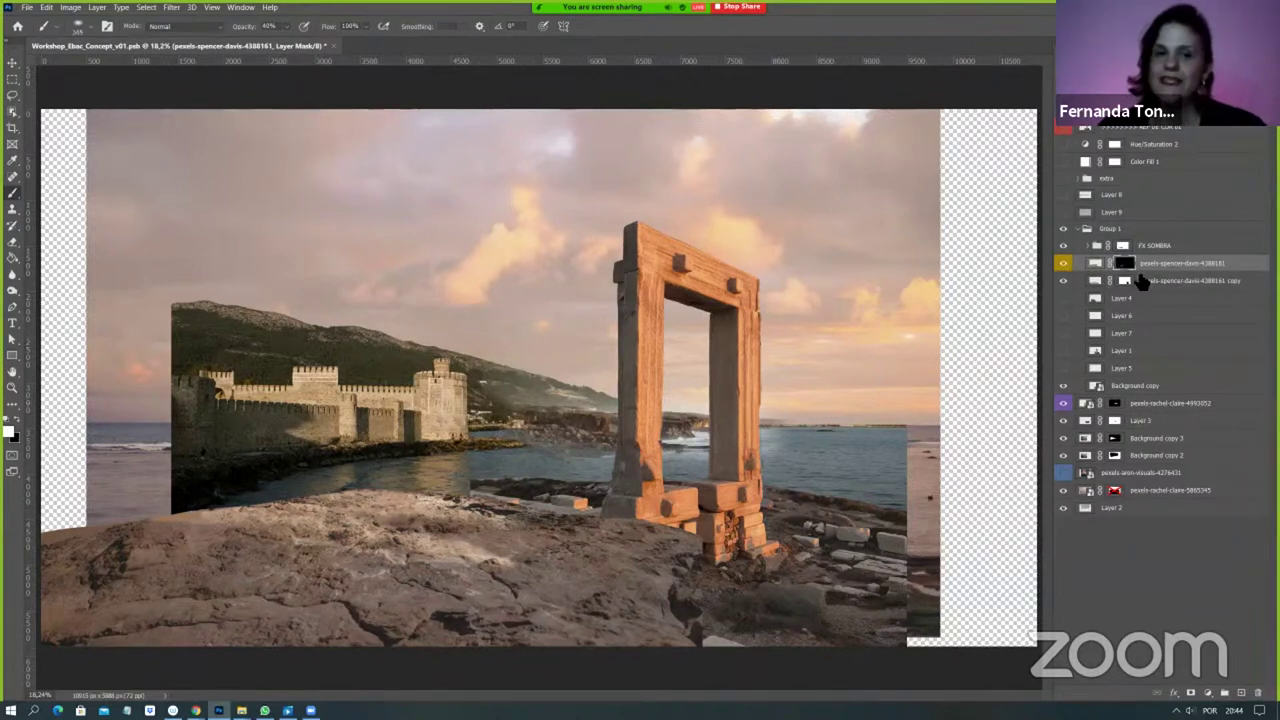
# Hide the rock patch layer and add a Hue/Saturation adjustment layer above it.
pyautogui.click(1063, 263)
pyautogui.click(1207, 692)
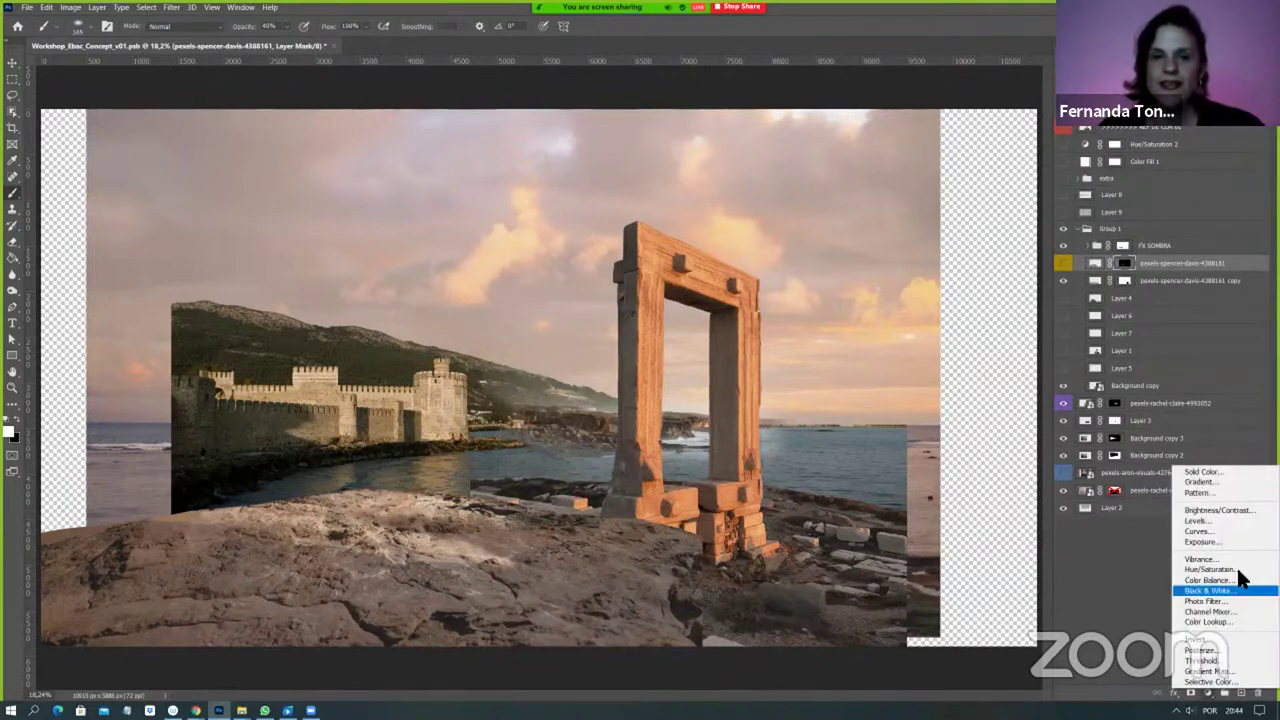
pyautogui.click(1205, 590)
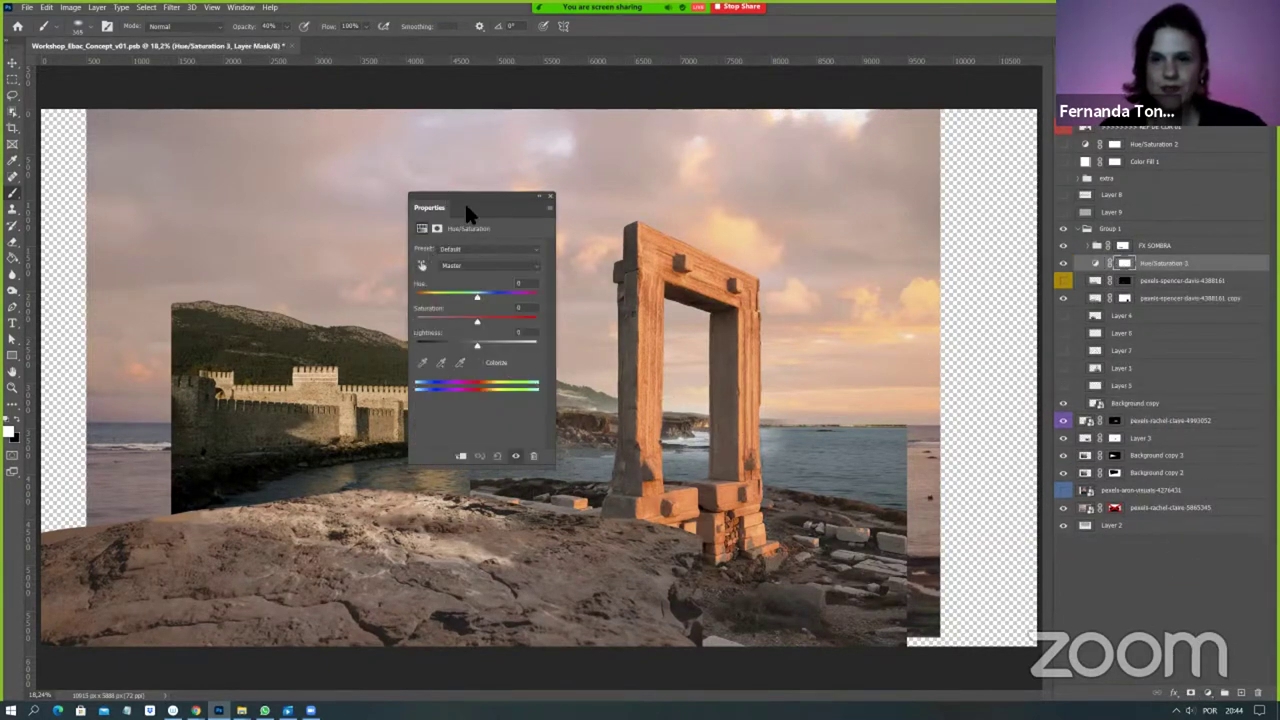
pyautogui.moveTo(490, 200); pyautogui.dragTo(405, 193)
# Raise the saturation of the Reds to about +43 in the new Hue/Saturation adjustment, keeping its settings clear of the castle.
pyautogui.click(402, 257)
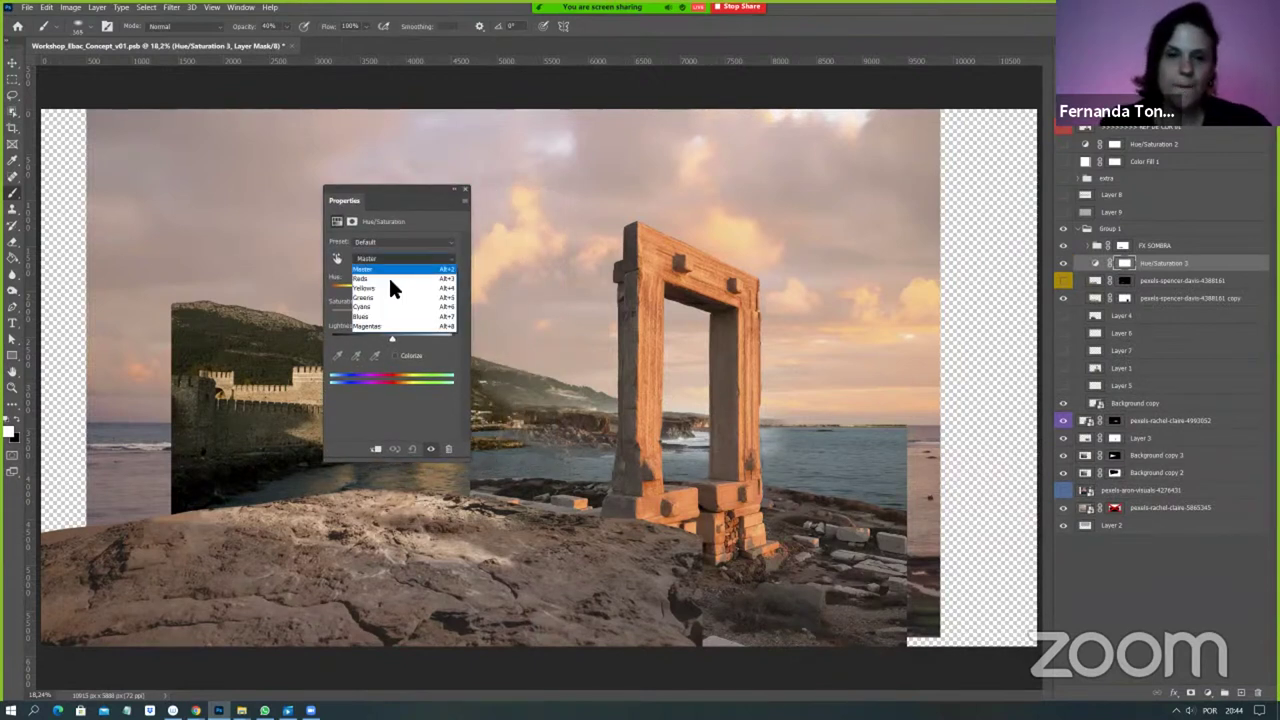
pyautogui.click(398, 278)
pyautogui.moveTo(414, 312); pyautogui.dragTo(423, 318)
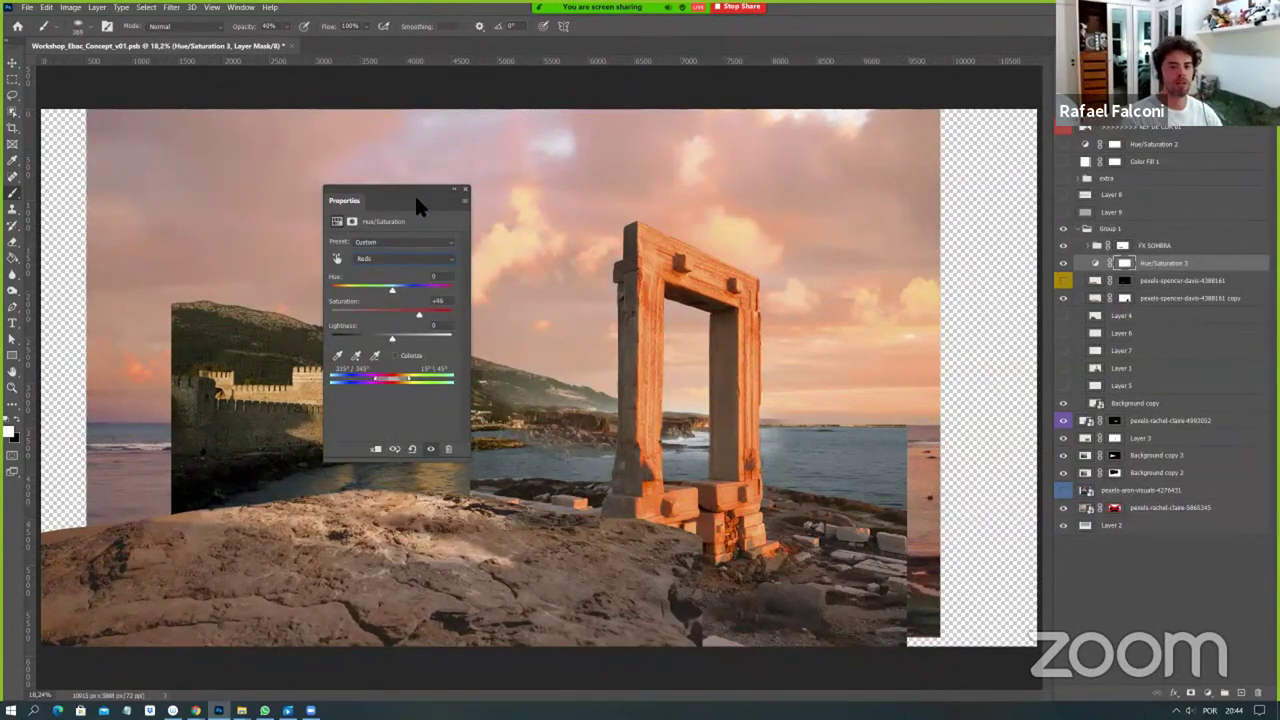
pyautogui.moveTo(416, 205); pyautogui.dragTo(365, 198)
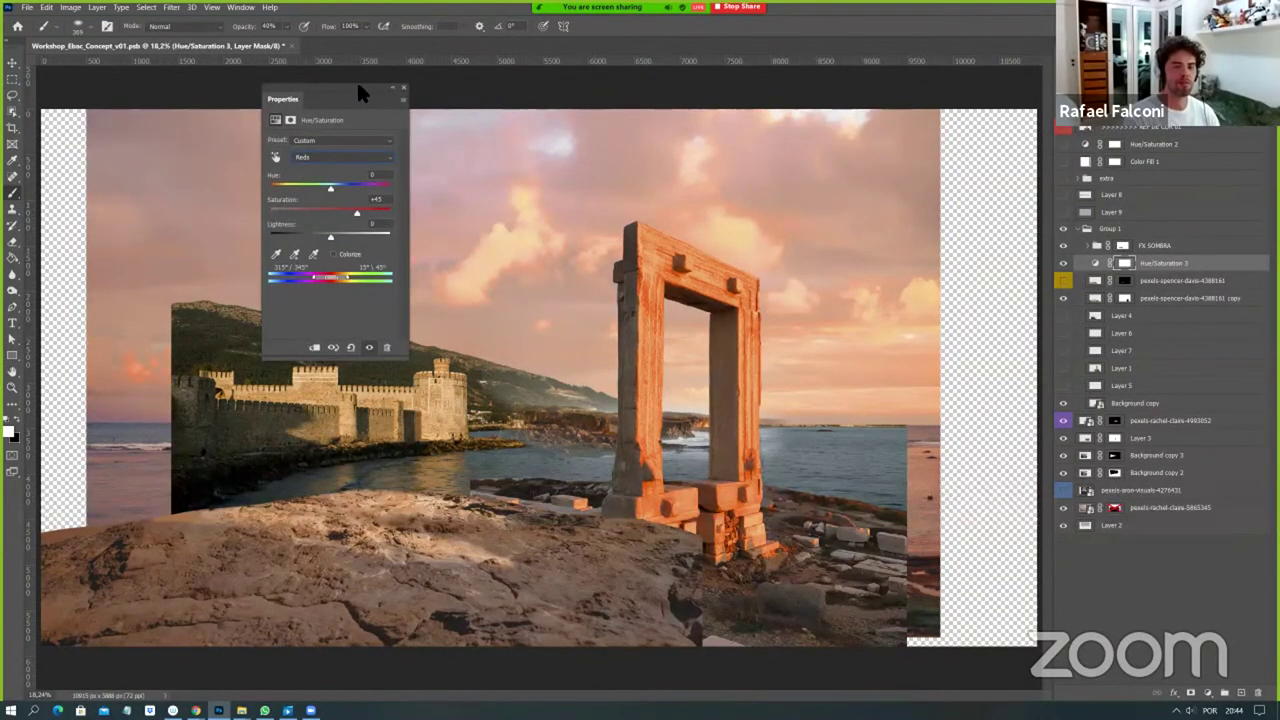
pyautogui.moveTo(358, 86); pyautogui.dragTo(258, 83)
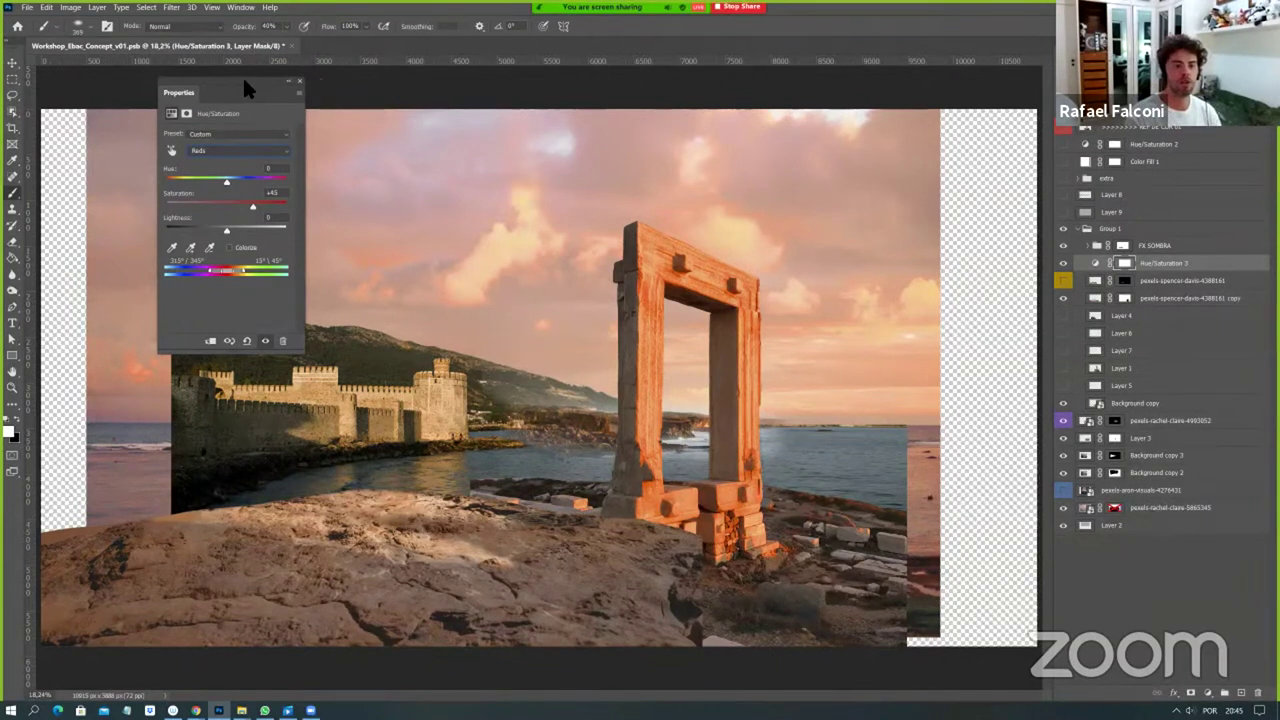
pyautogui.moveTo(252, 89)
pyautogui.mouseDown()
pyautogui.moveTo(240, 89)
pyautogui.moveTo(256, 90)
pyautogui.mouseUp()
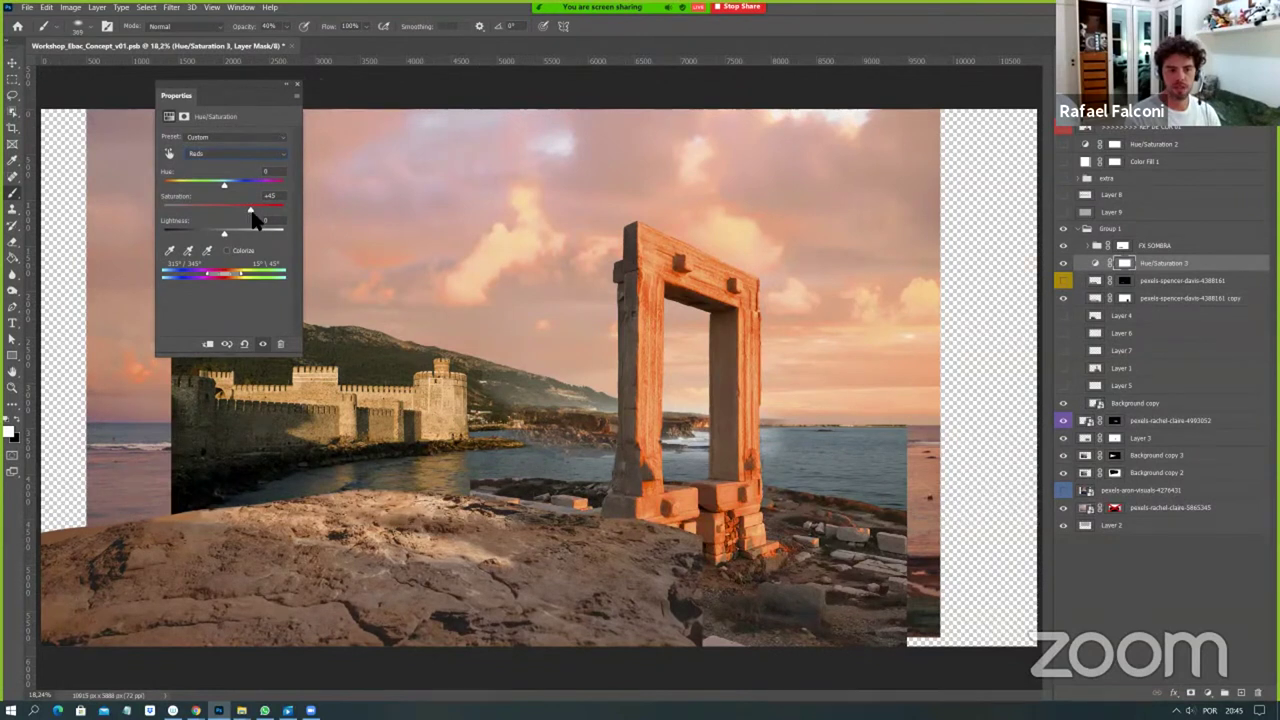
# Set the Reds to hue -7 and saturation +50 in Hue/Saturation 3, and invert its layer mask to black.
pyautogui.moveTo(250, 212); pyautogui.dragTo(253, 210)
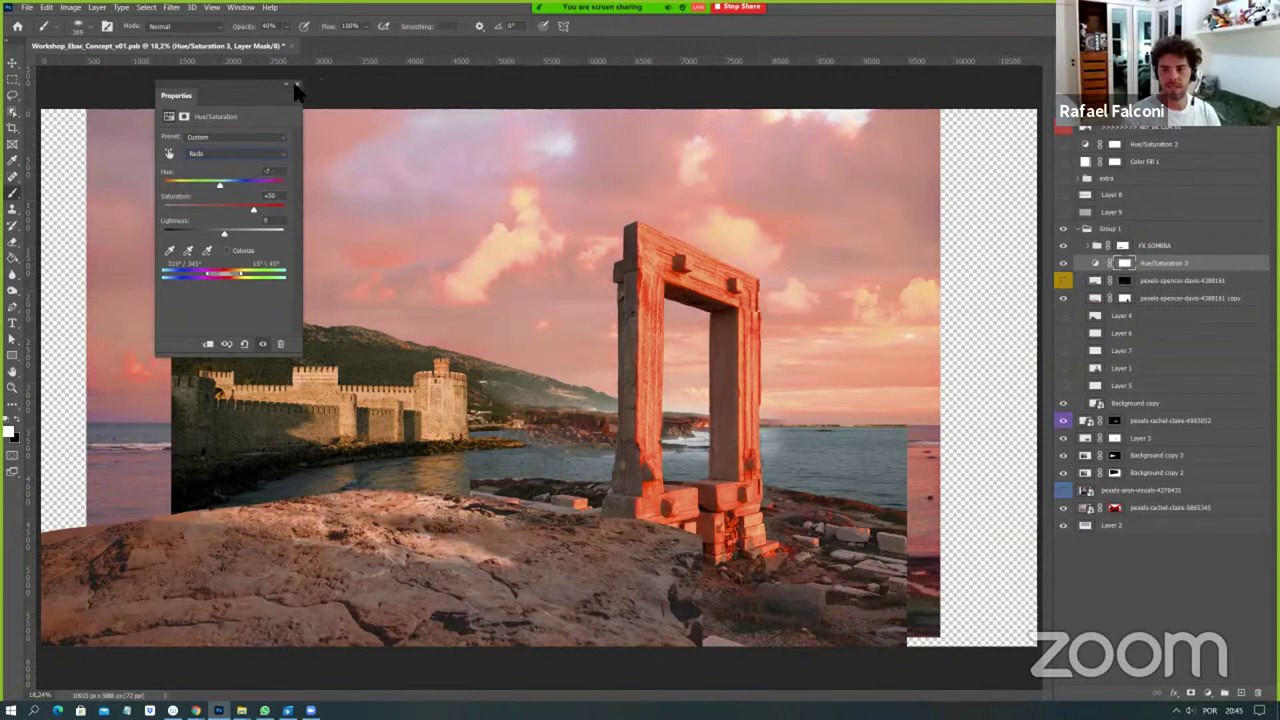
pyautogui.click(1128, 265)
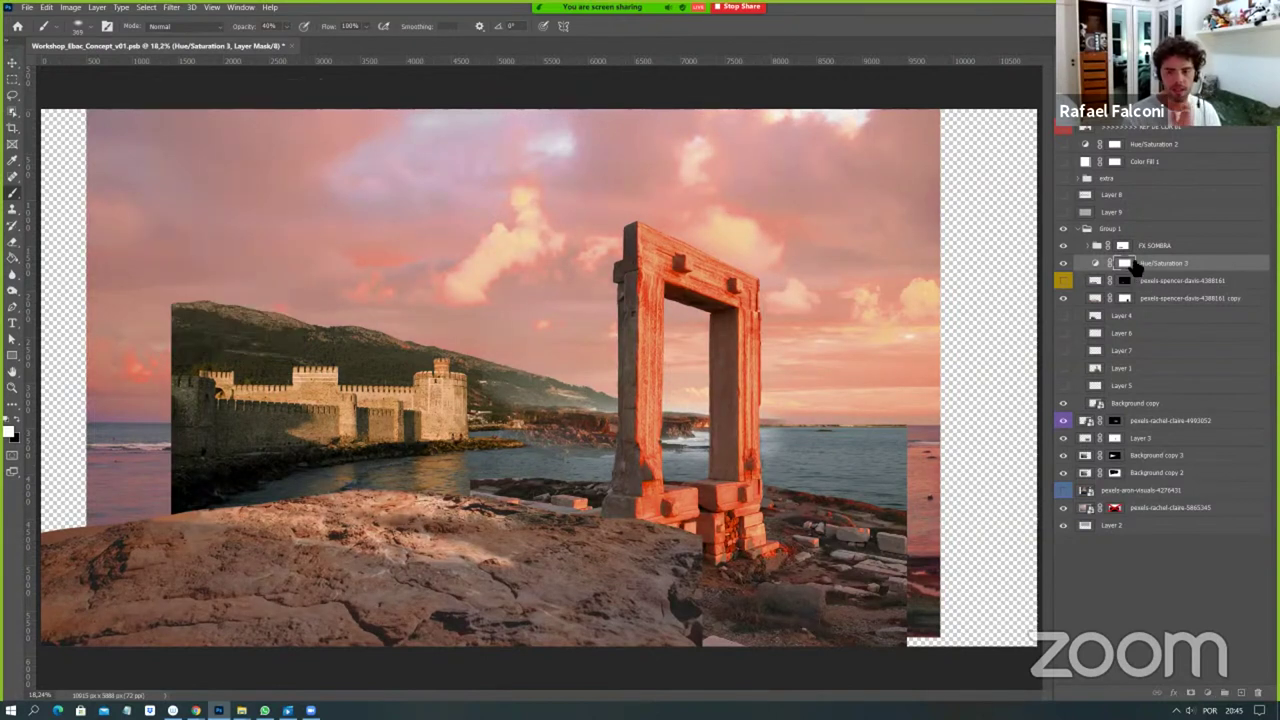
pyautogui.hotkey('ctrl', 'i')
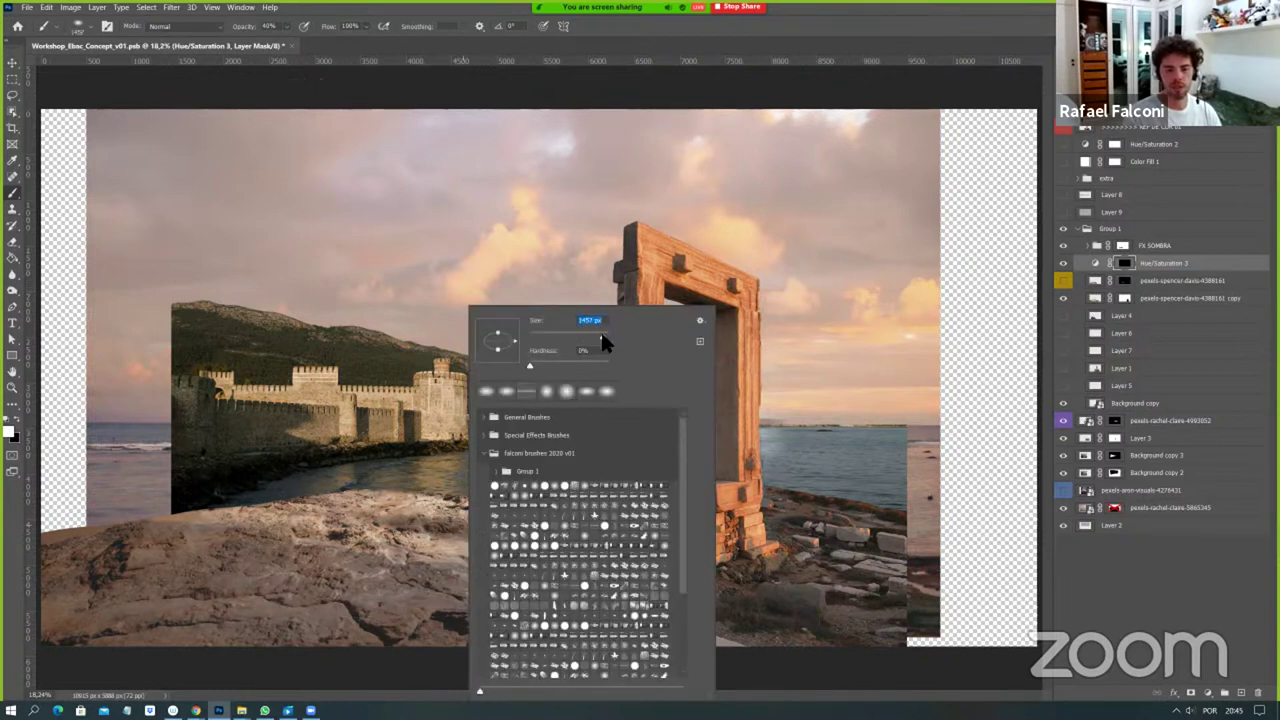
# Brush white into the Hue/Saturation 3 mask at 40% opacity over the sunlit upper part of the foreground rock, and fit the image on screen.
pyautogui.click(230, 523)
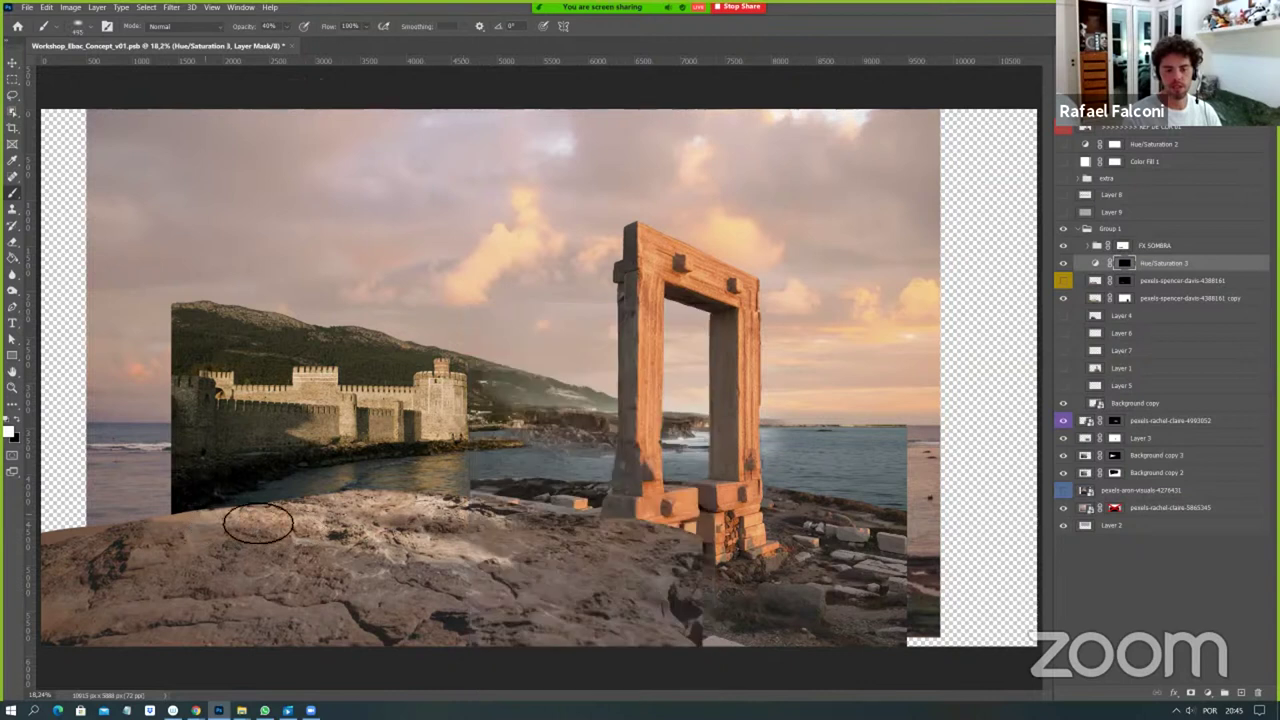
pyautogui.press('0')
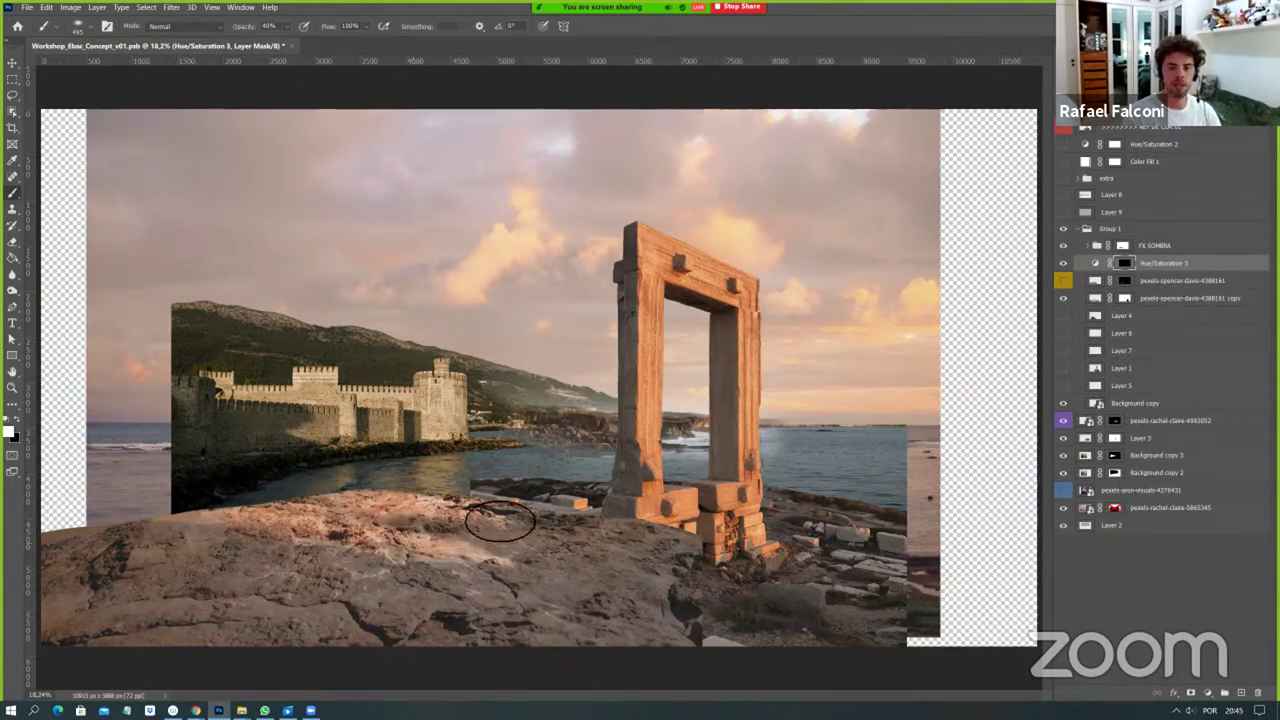
pyautogui.press('v')
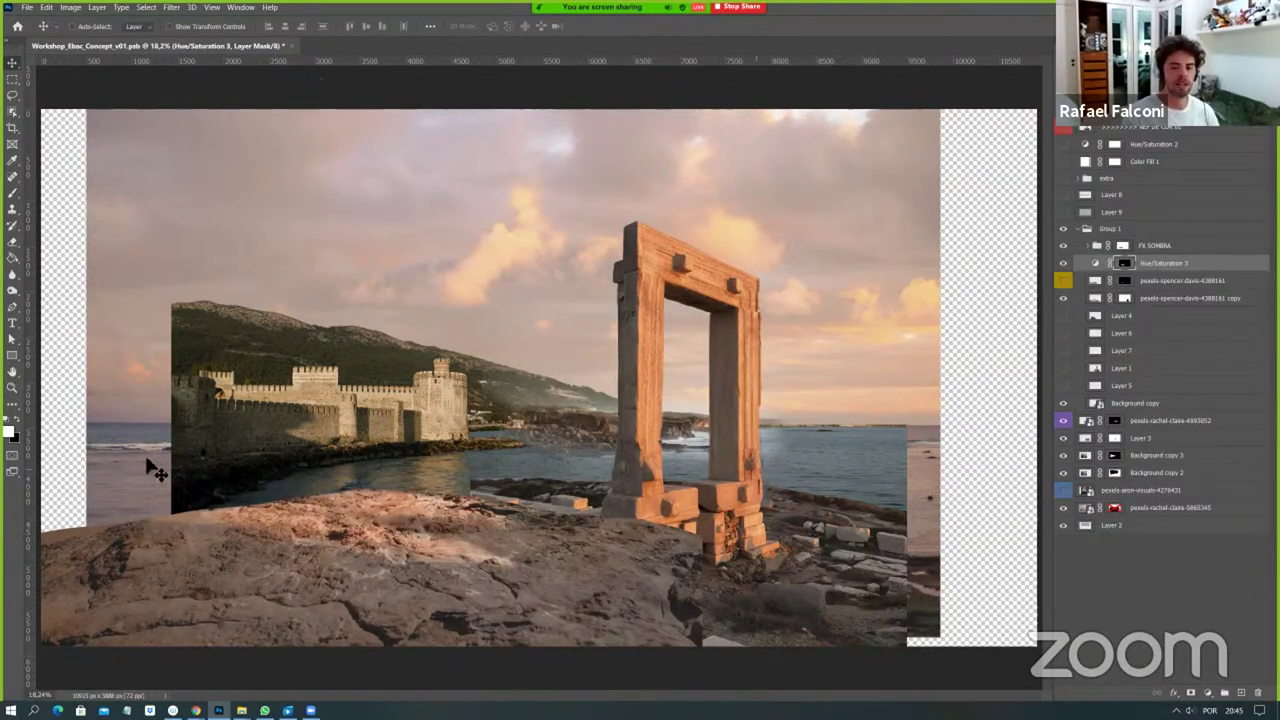
pyautogui.click(12, 387)
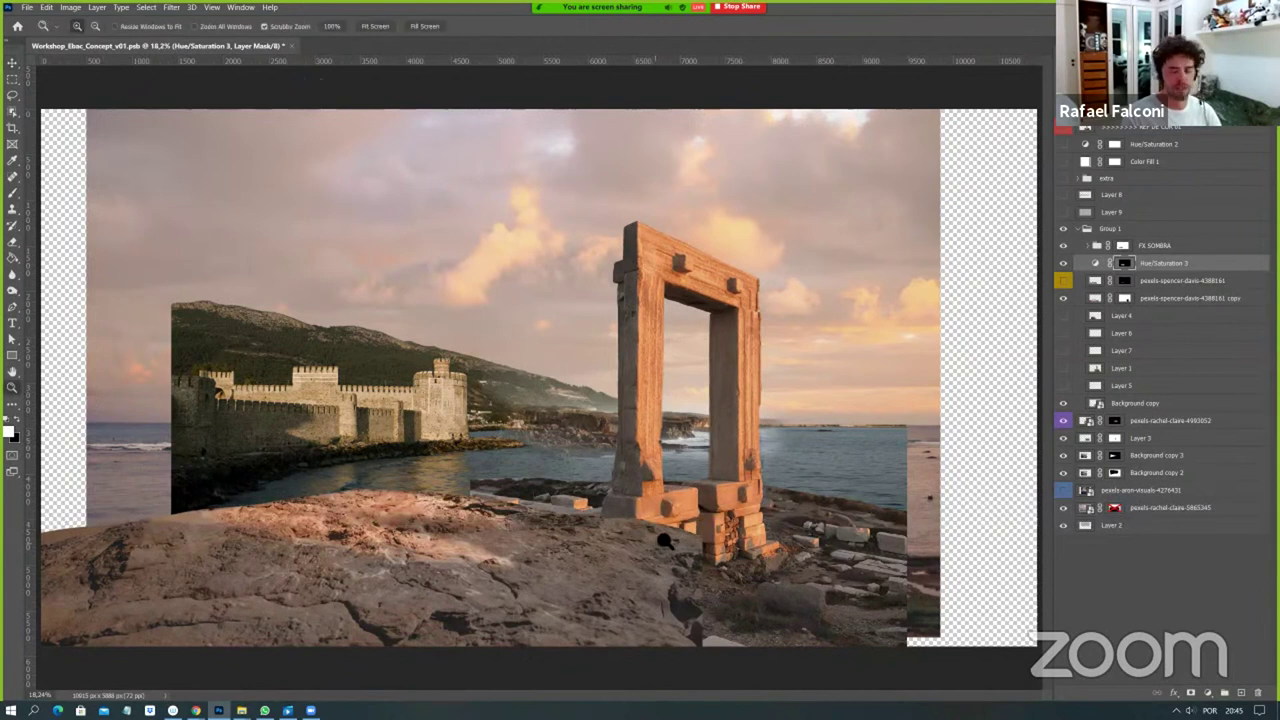
pyautogui.rightClick(664, 538)
pyautogui.click(697, 541)
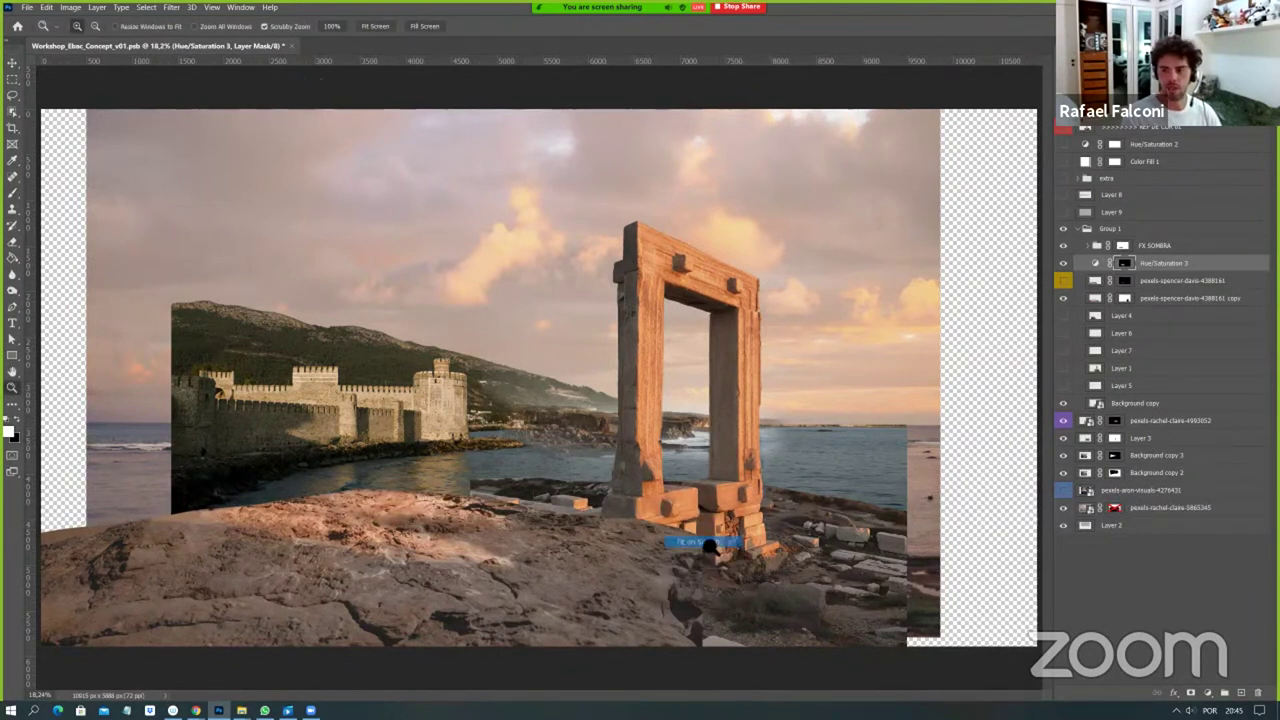
pyautogui.press('v')
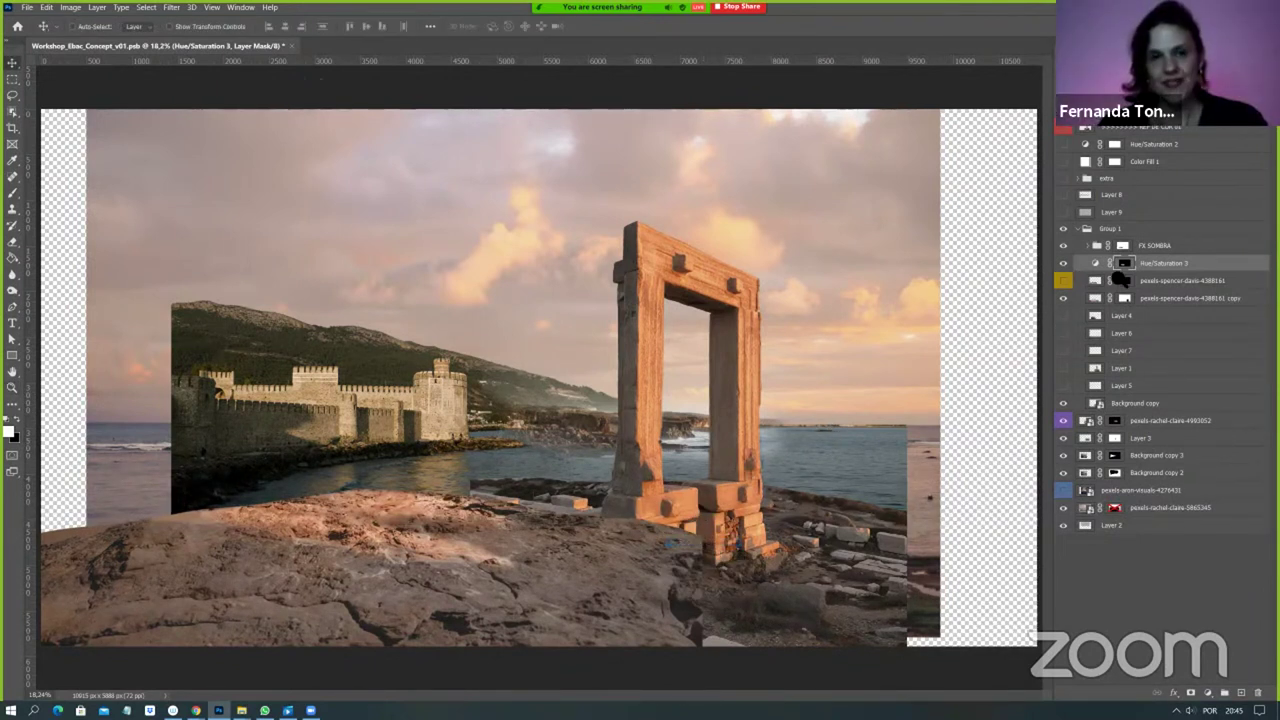
# Hide the Hue/Saturation 3 adjustment and the pexels-spencer-davis copy rock layer, and collapse Group 1.
pyautogui.click(1063, 263)
pyautogui.click(1064, 297)
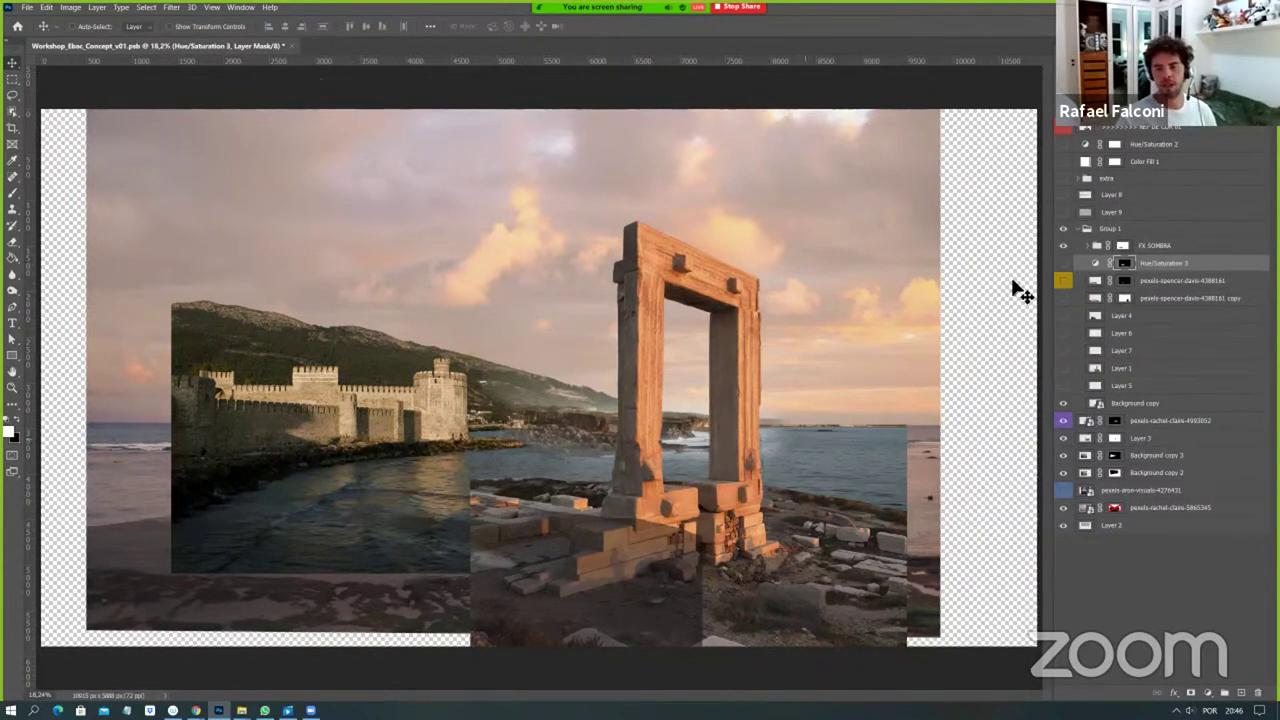
pyautogui.click(1078, 230)
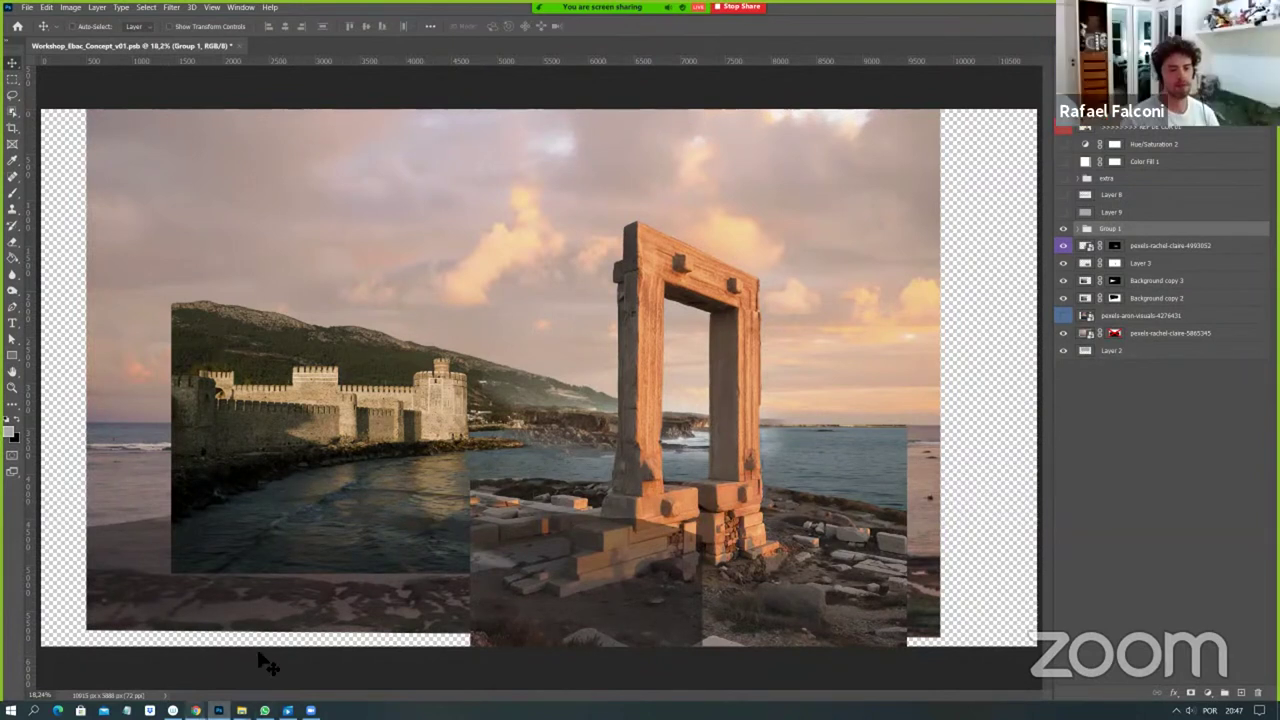
# Switch to the browser and open the Cidade costeira collection from the profile's Pexels collections.
pyautogui.moveTo(196, 710)
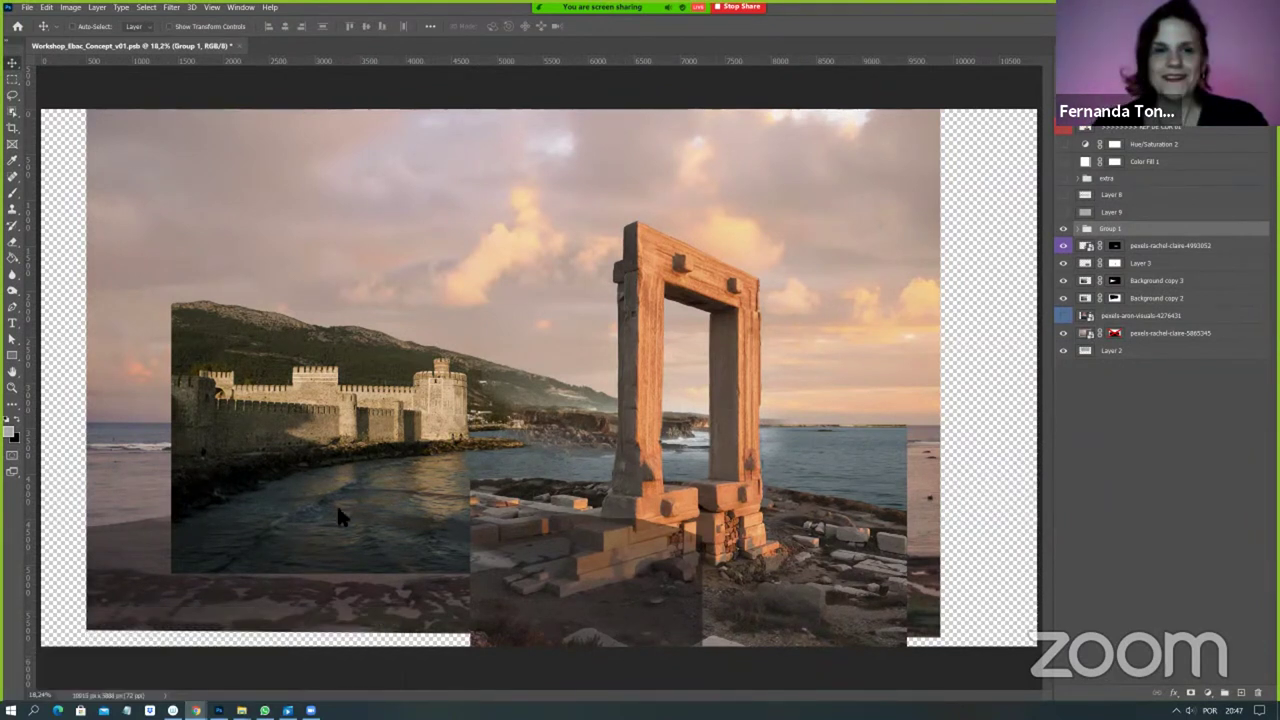
pyautogui.hotkey('alt', 'Tab')
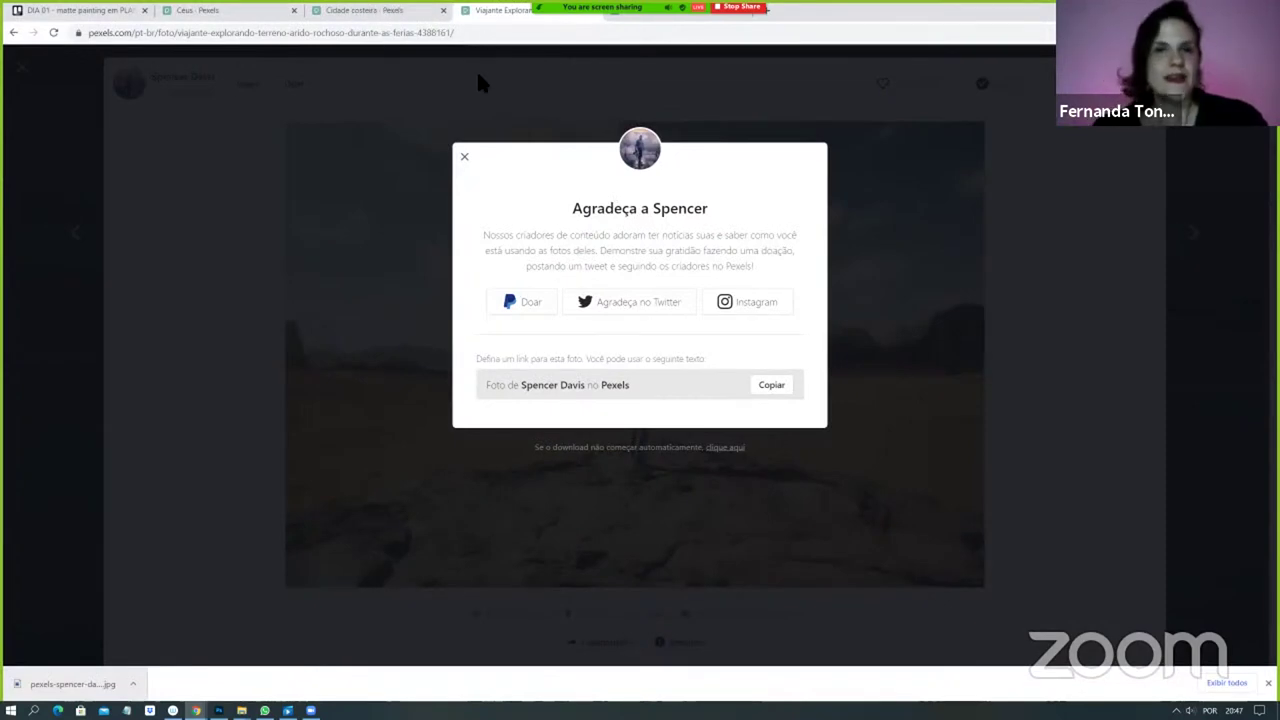
pyautogui.click(1008, 132)
pyautogui.hotkey('ctrl', 'shift', 'Tab')
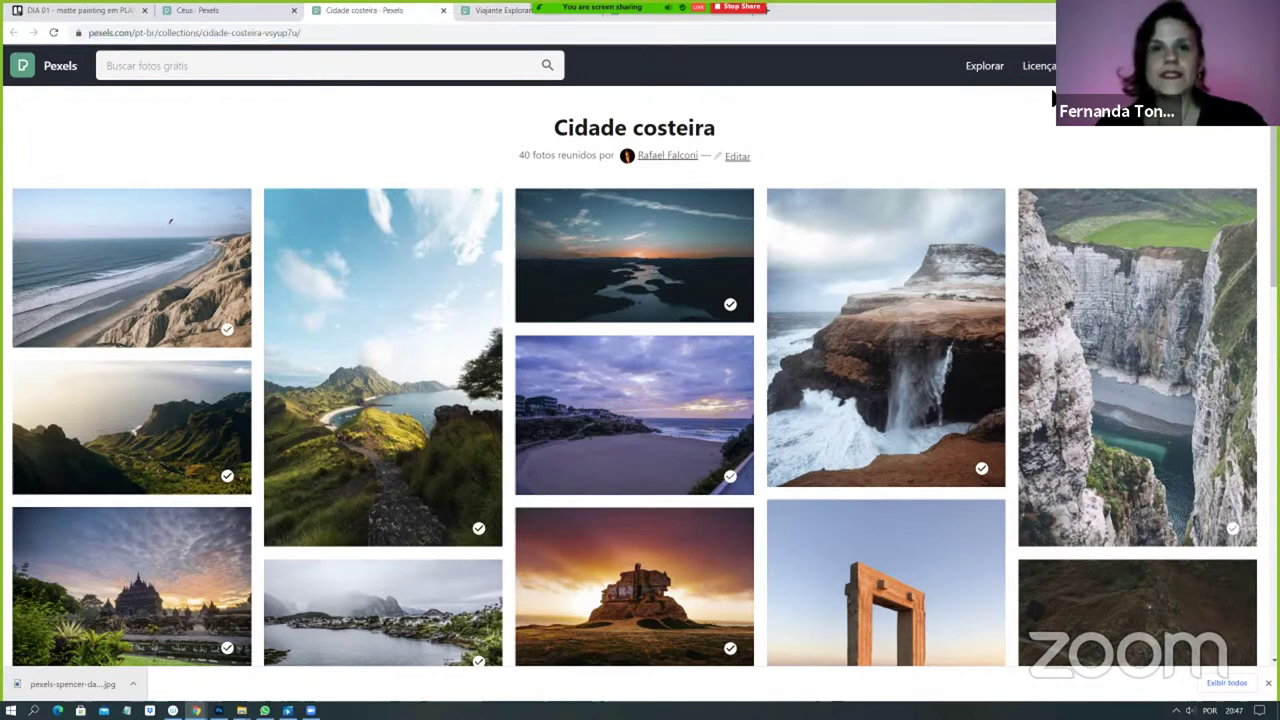
pyautogui.moveTo(1240, 65)
pyautogui.click(1080, 97)
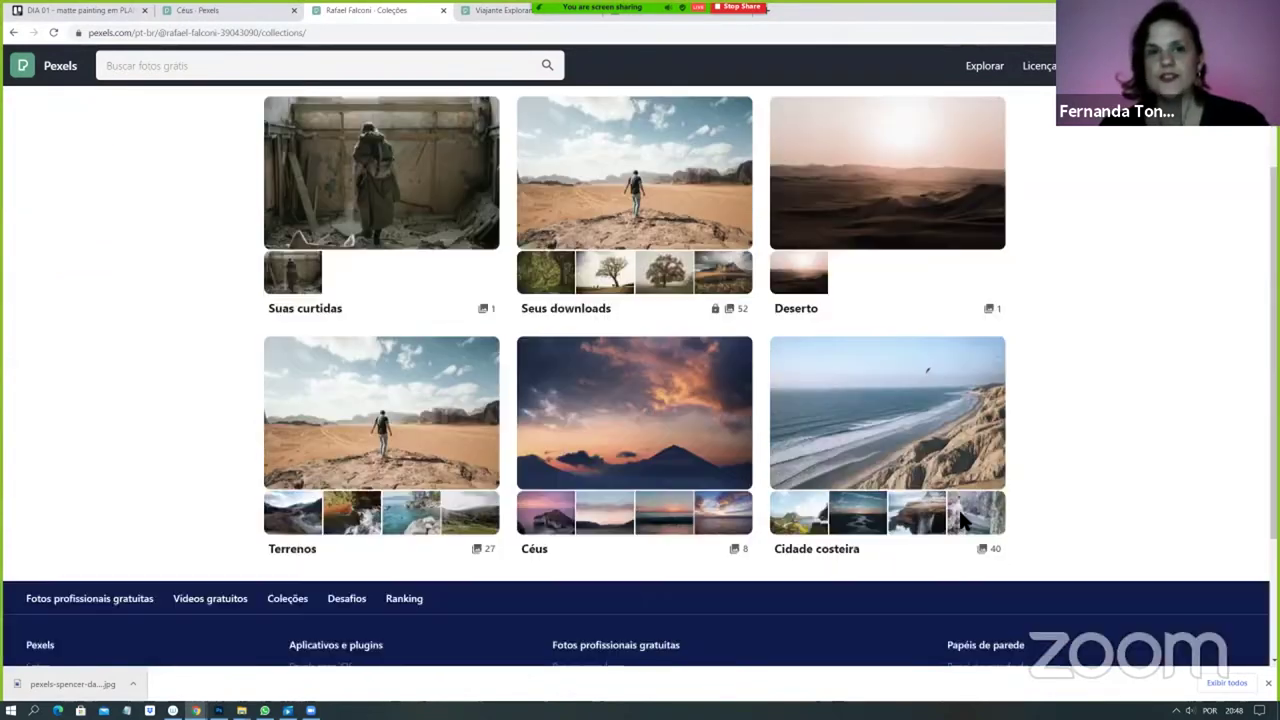
pyautogui.scroll(-2, 860, 470)
pyautogui.click(876, 368)
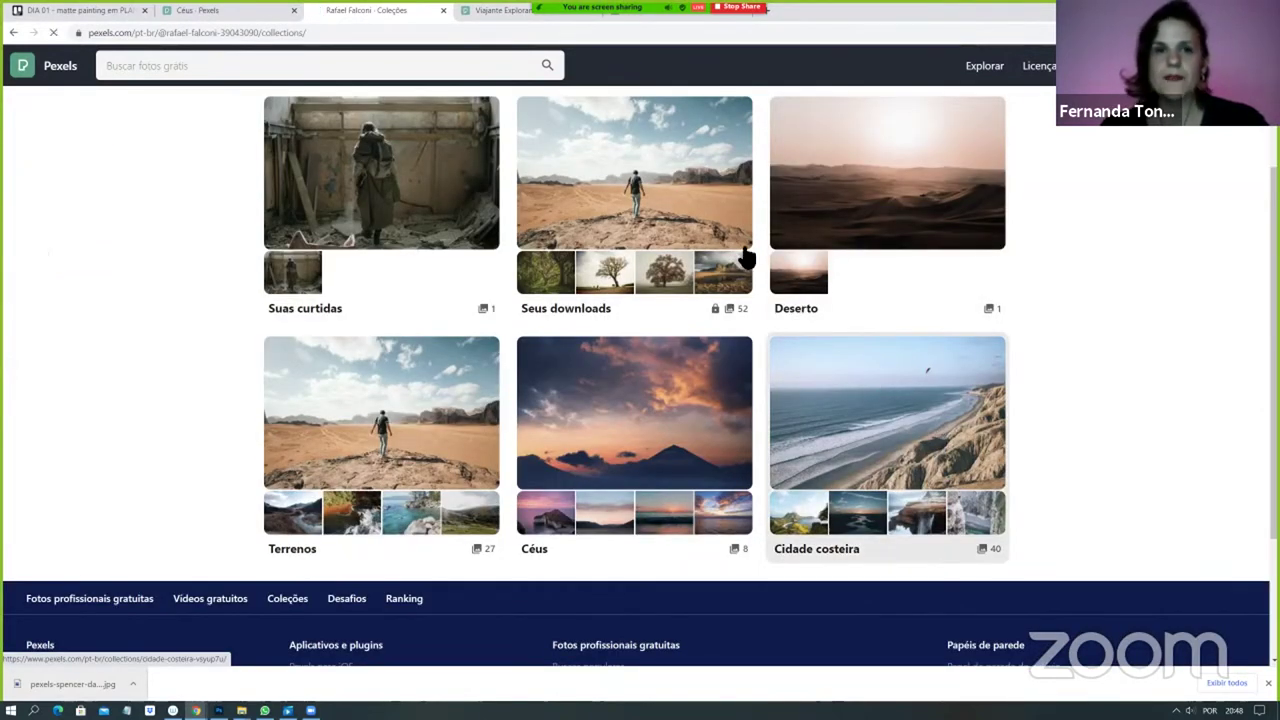
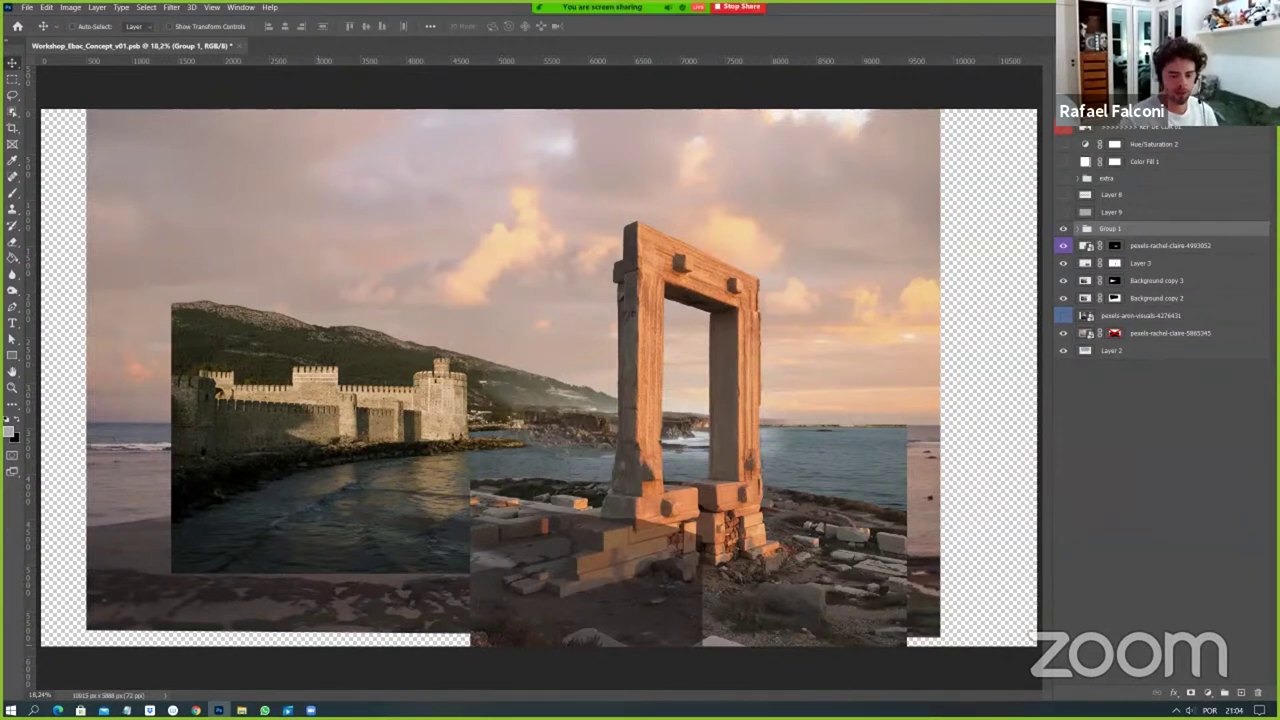
# Switch to File Explorer and search the Seagate Expansion Drive (D:) for "moodboard".
pyautogui.moveTo(241, 710)
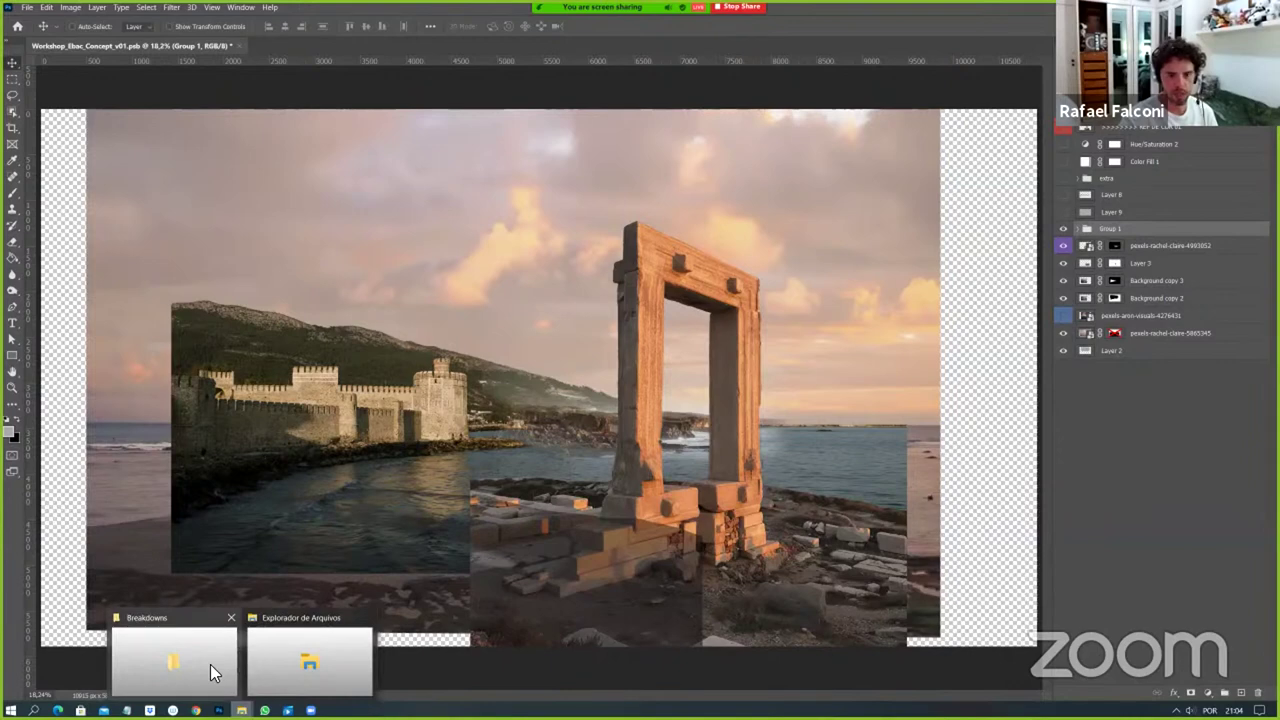
pyautogui.click(210, 664)
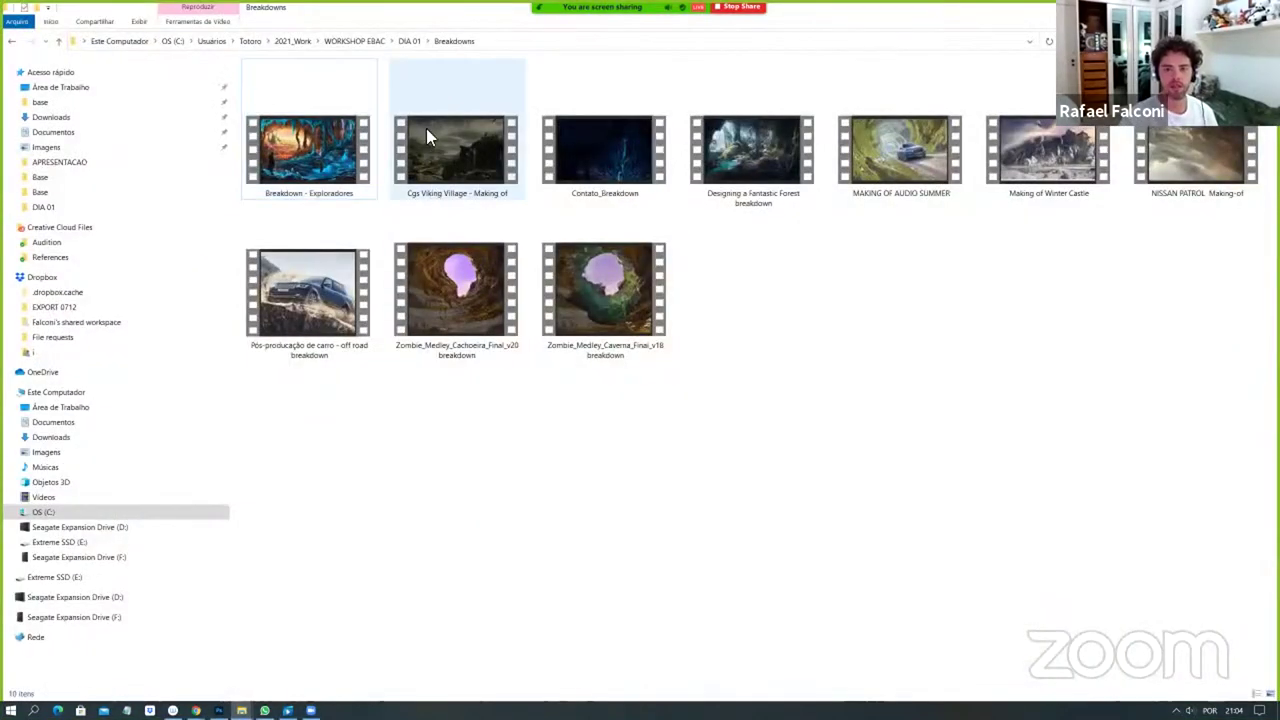
pyautogui.click(408, 41)
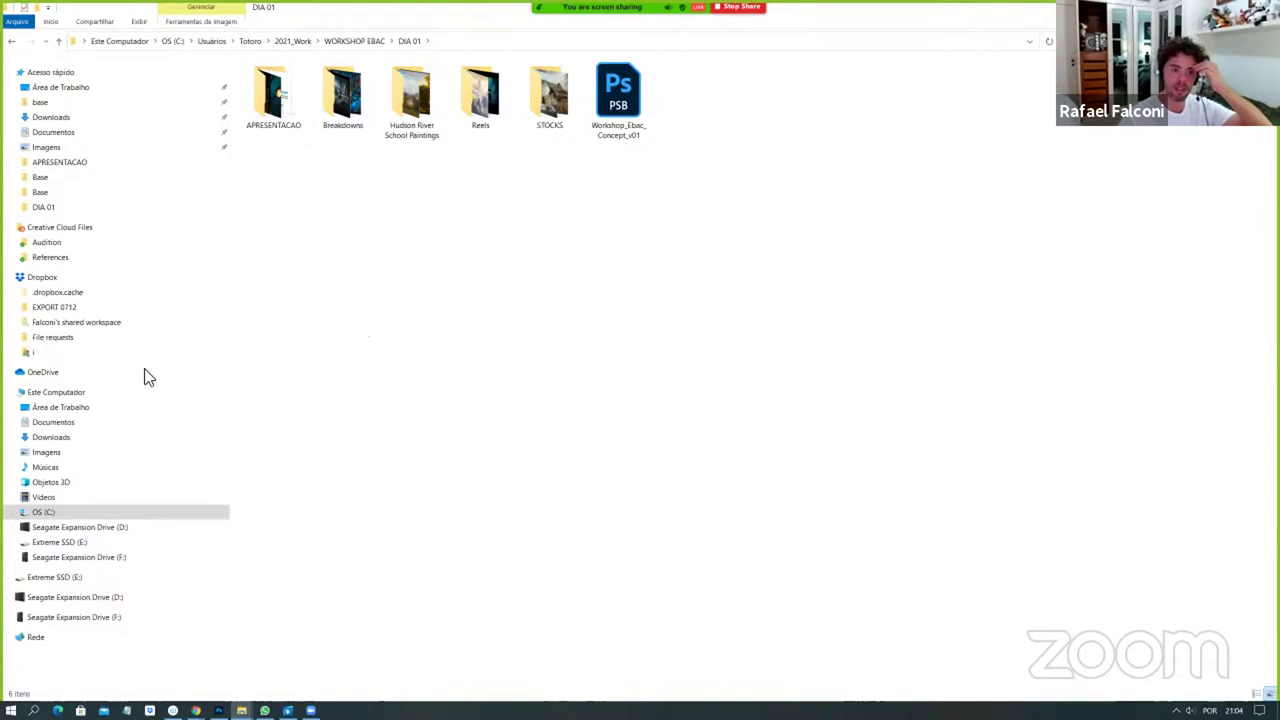
pyautogui.click(150, 528)
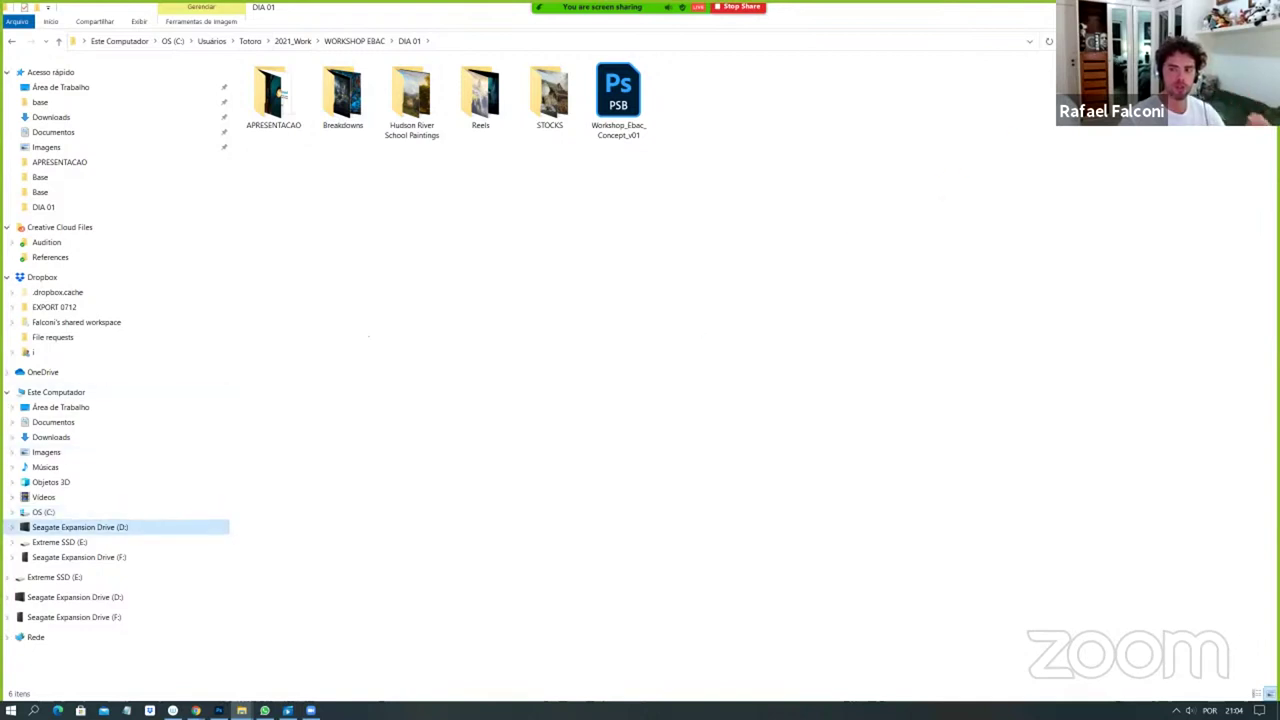
pyautogui.hotkey('ctrl', 'f')
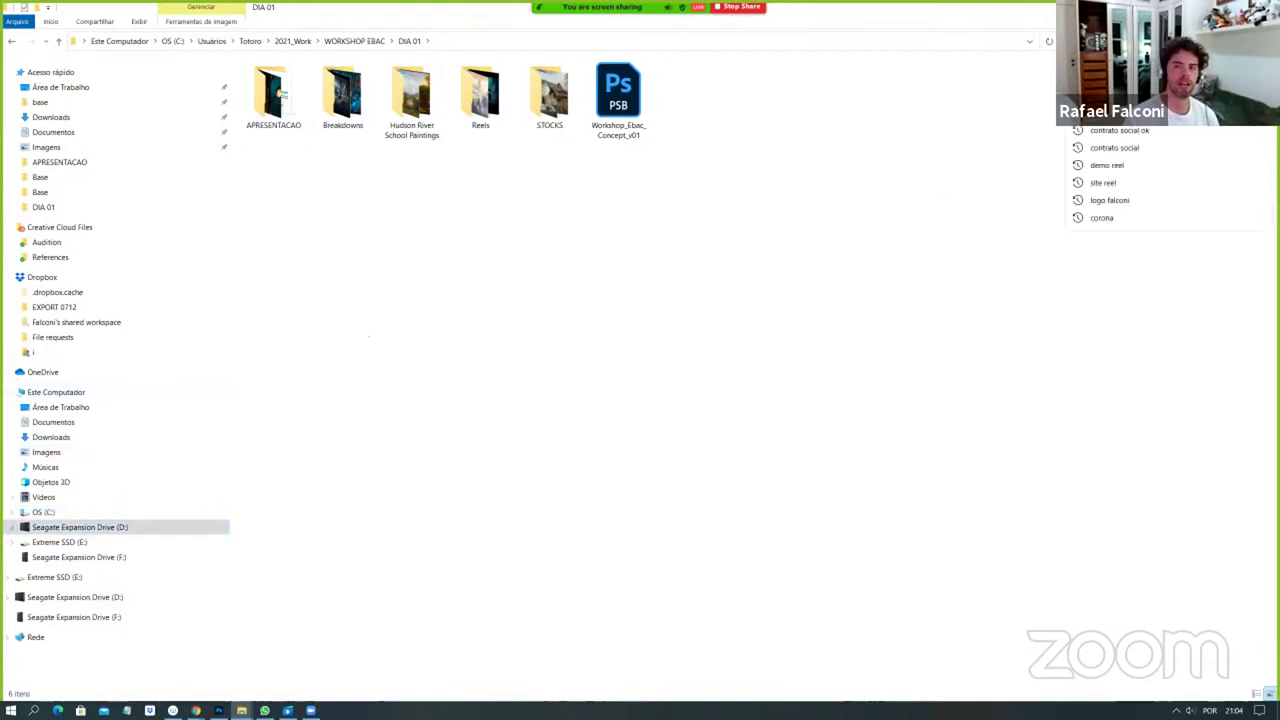
pyautogui.click(1007, 148)
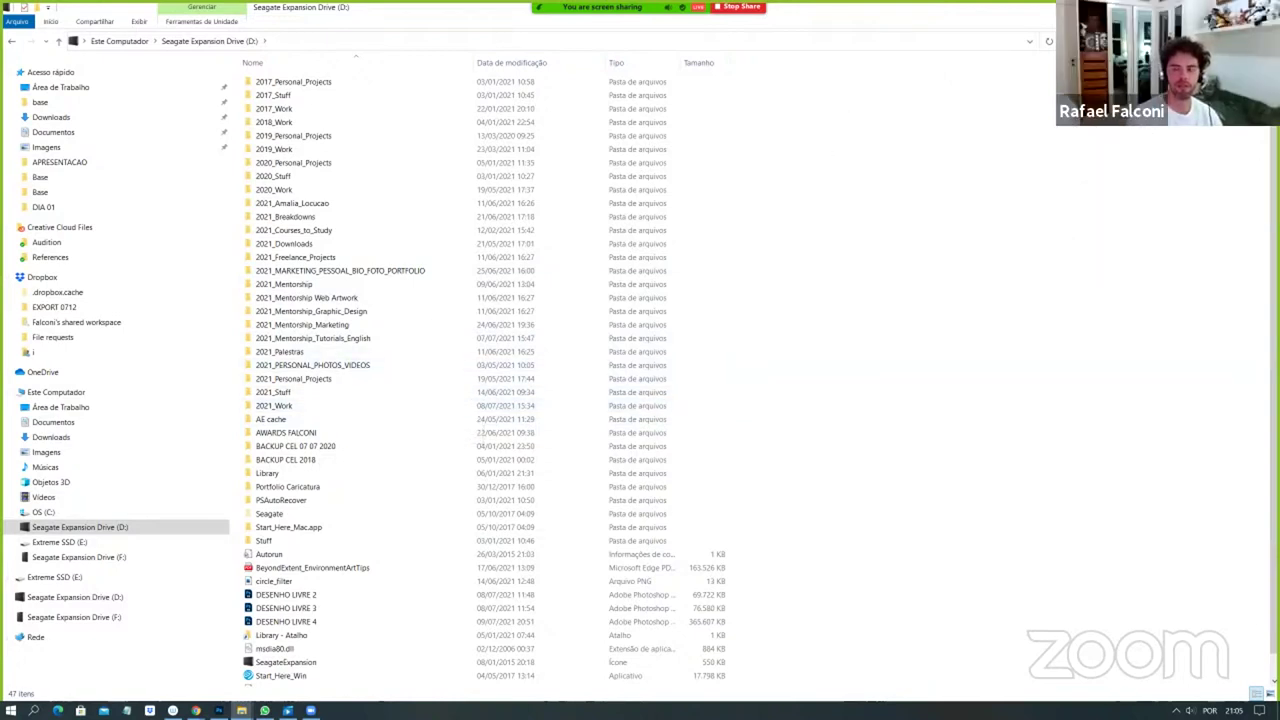
pyautogui.press('Return')
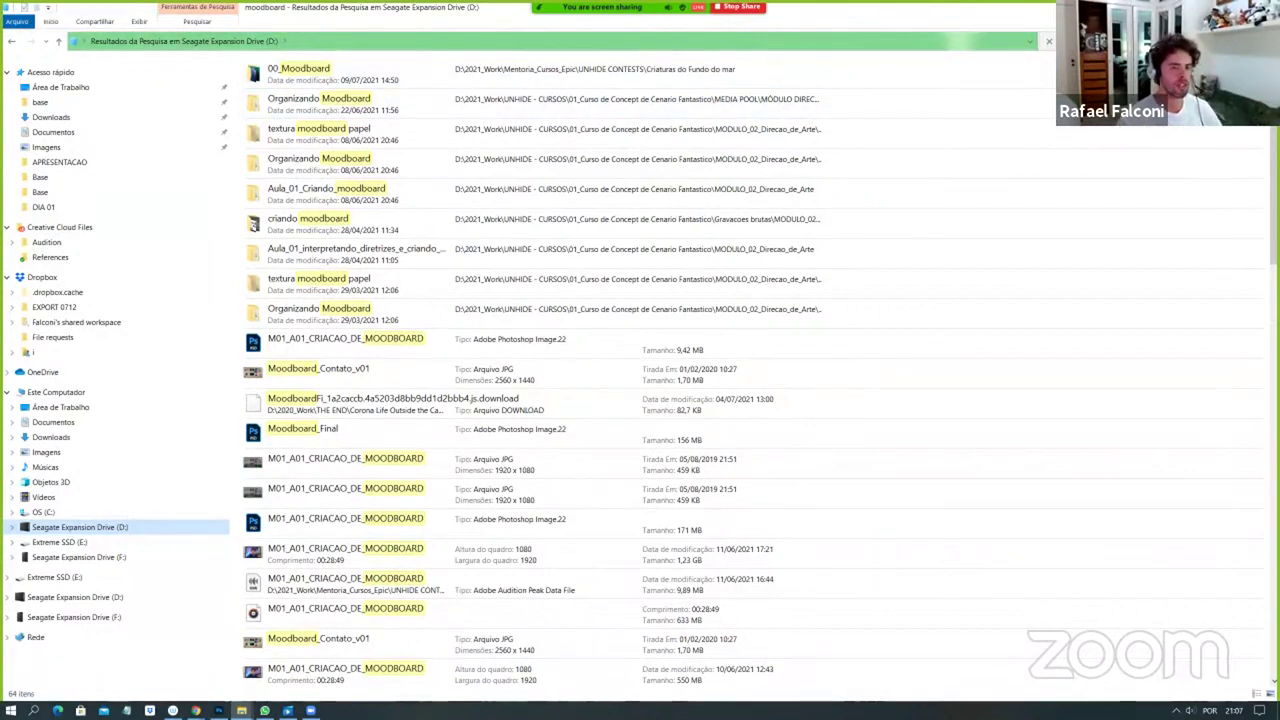
# Open the Moodboard_Contato_v01 image from the search results and maximize its viewer window.
pyautogui.click(408, 80)
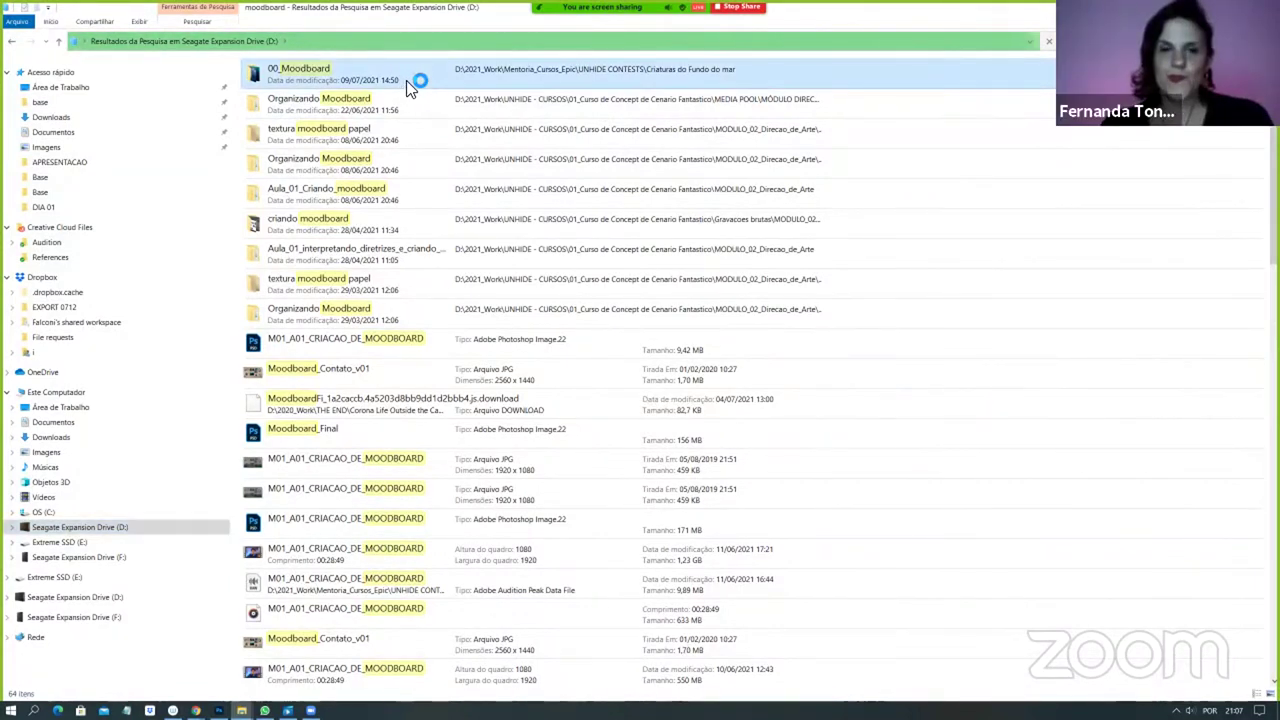
pyautogui.doubleClick(356, 374)
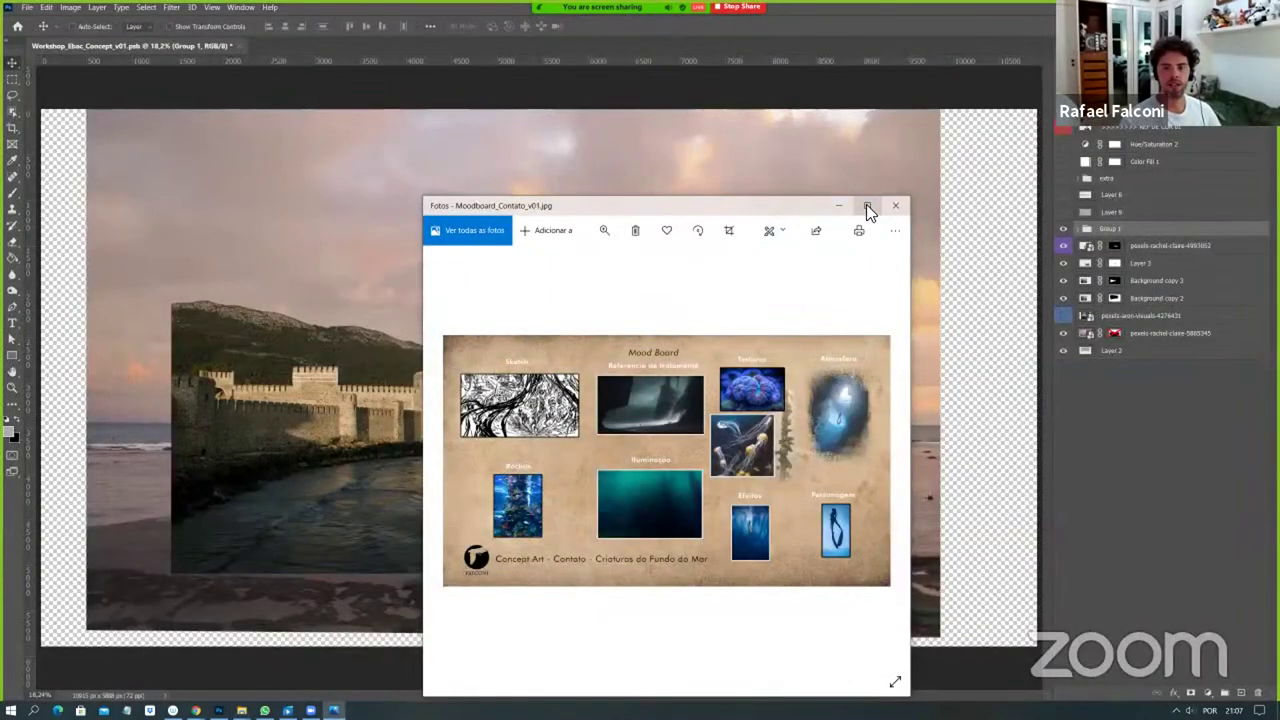
pyautogui.click(866, 204)
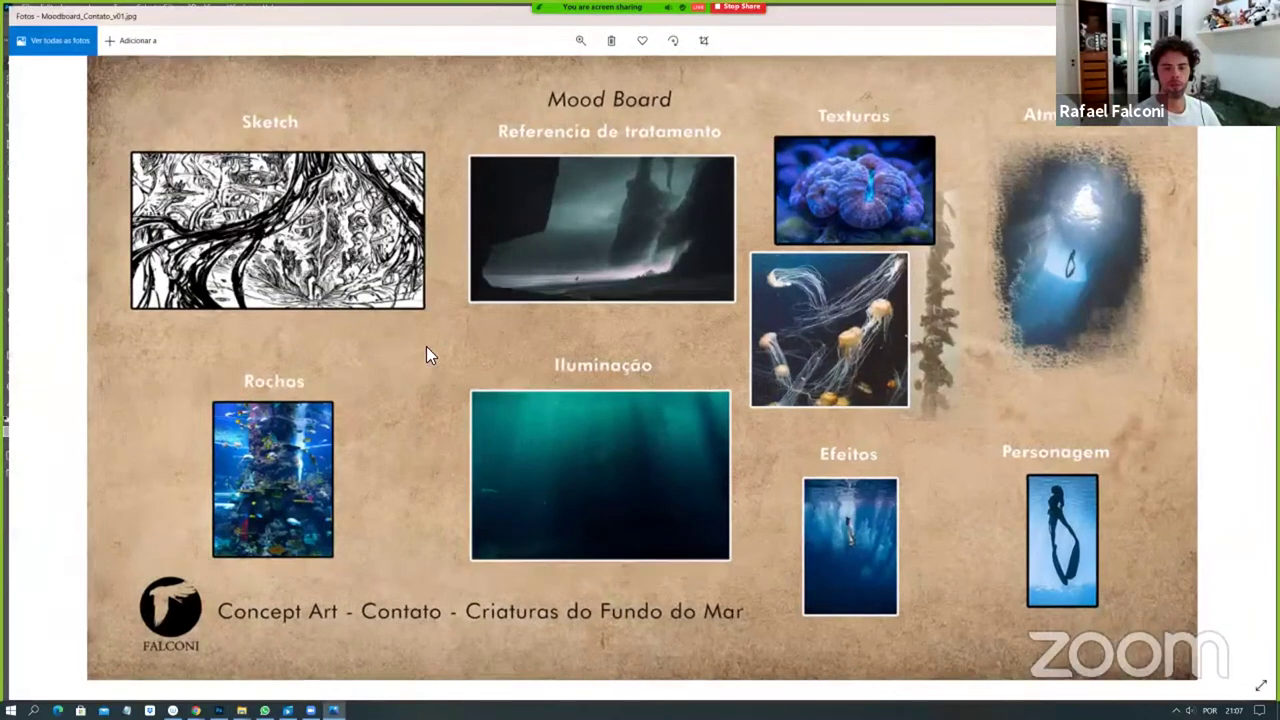